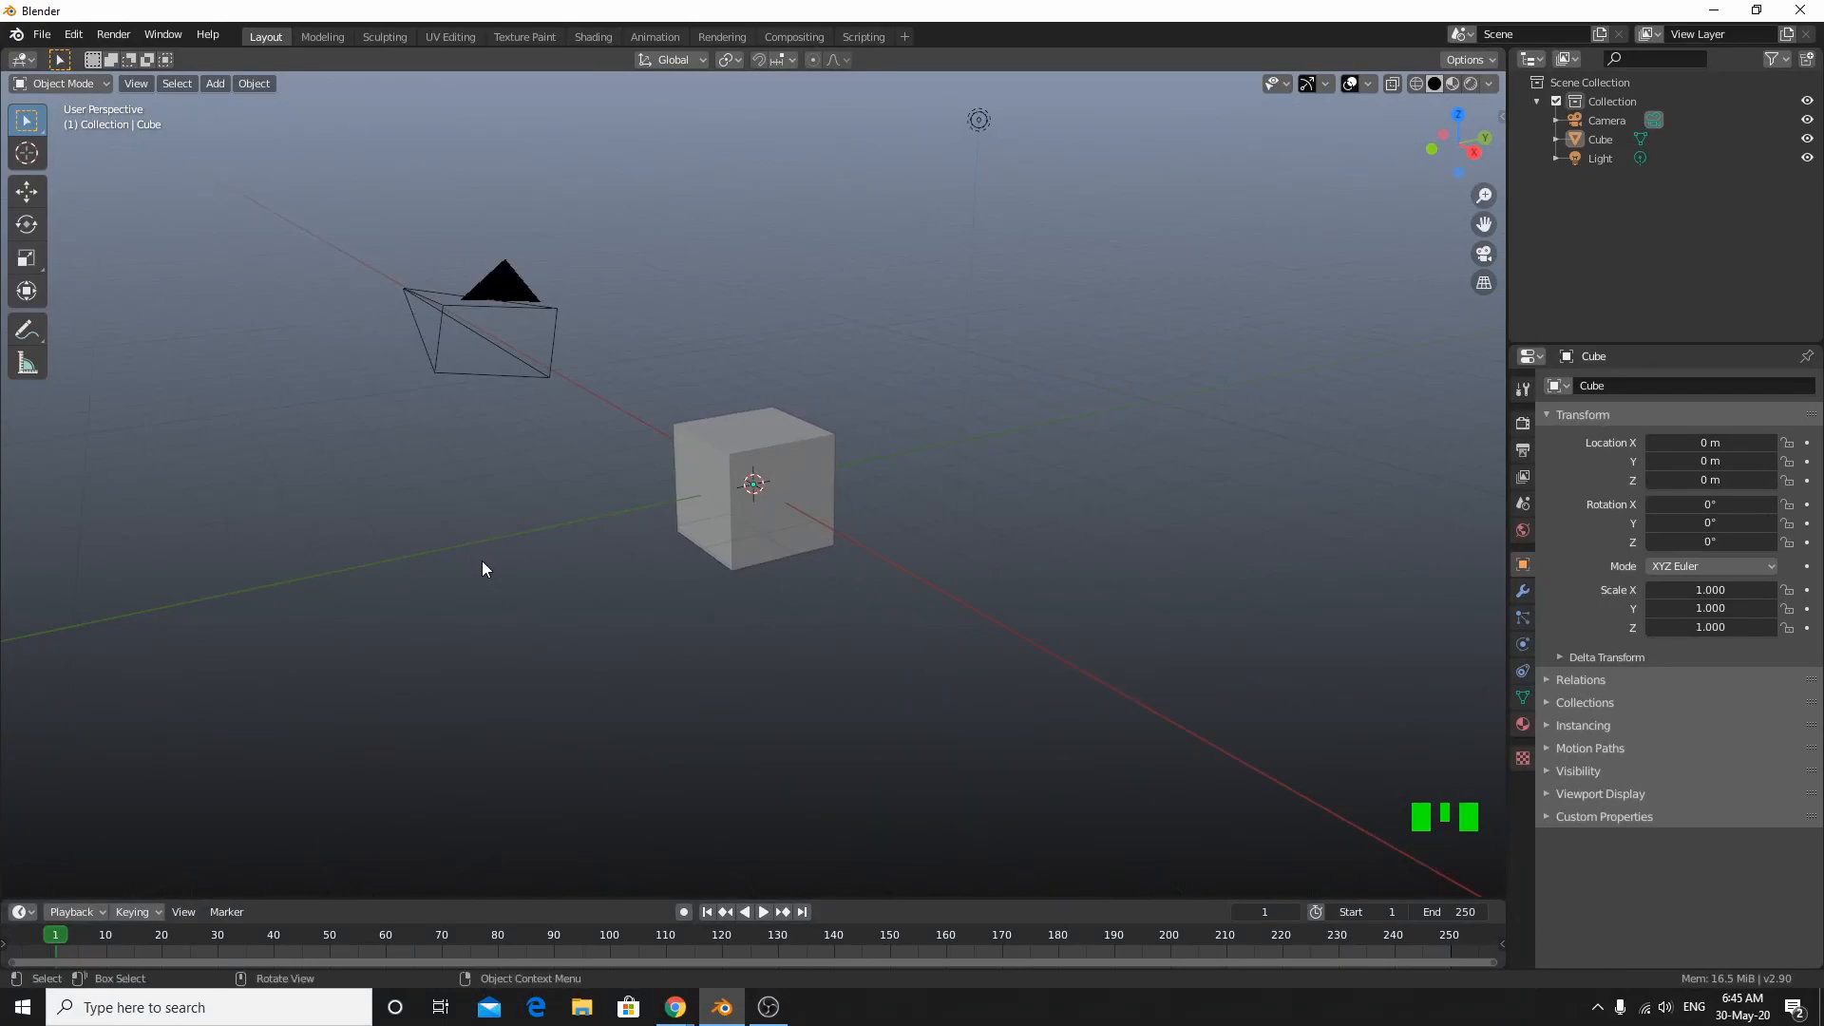
Step: Switch to Chrome and search Google for "building add on in blender"
mouse_move(476, 579)
middle_mouse_down()
mouse_move(489, 588)
mouse_move(475, 578)
middle_mouse_up()
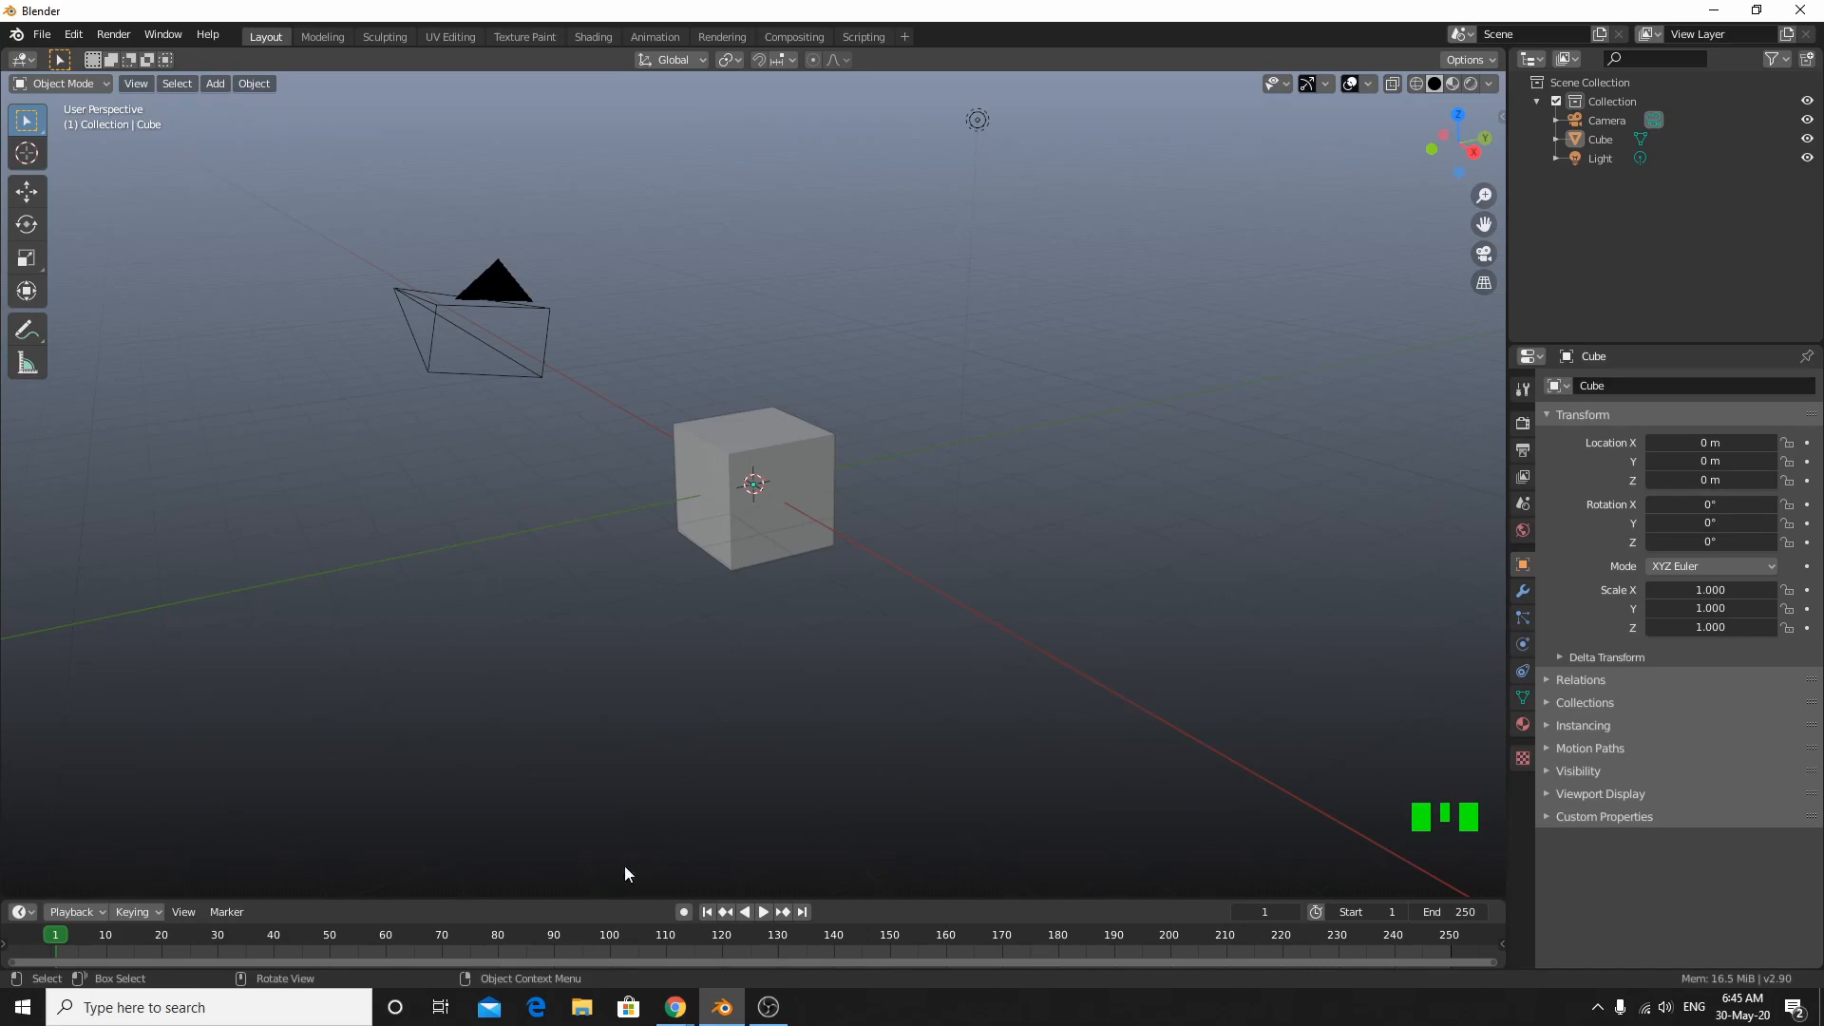
mouse_move(676, 1005)
left_click(779, 917)
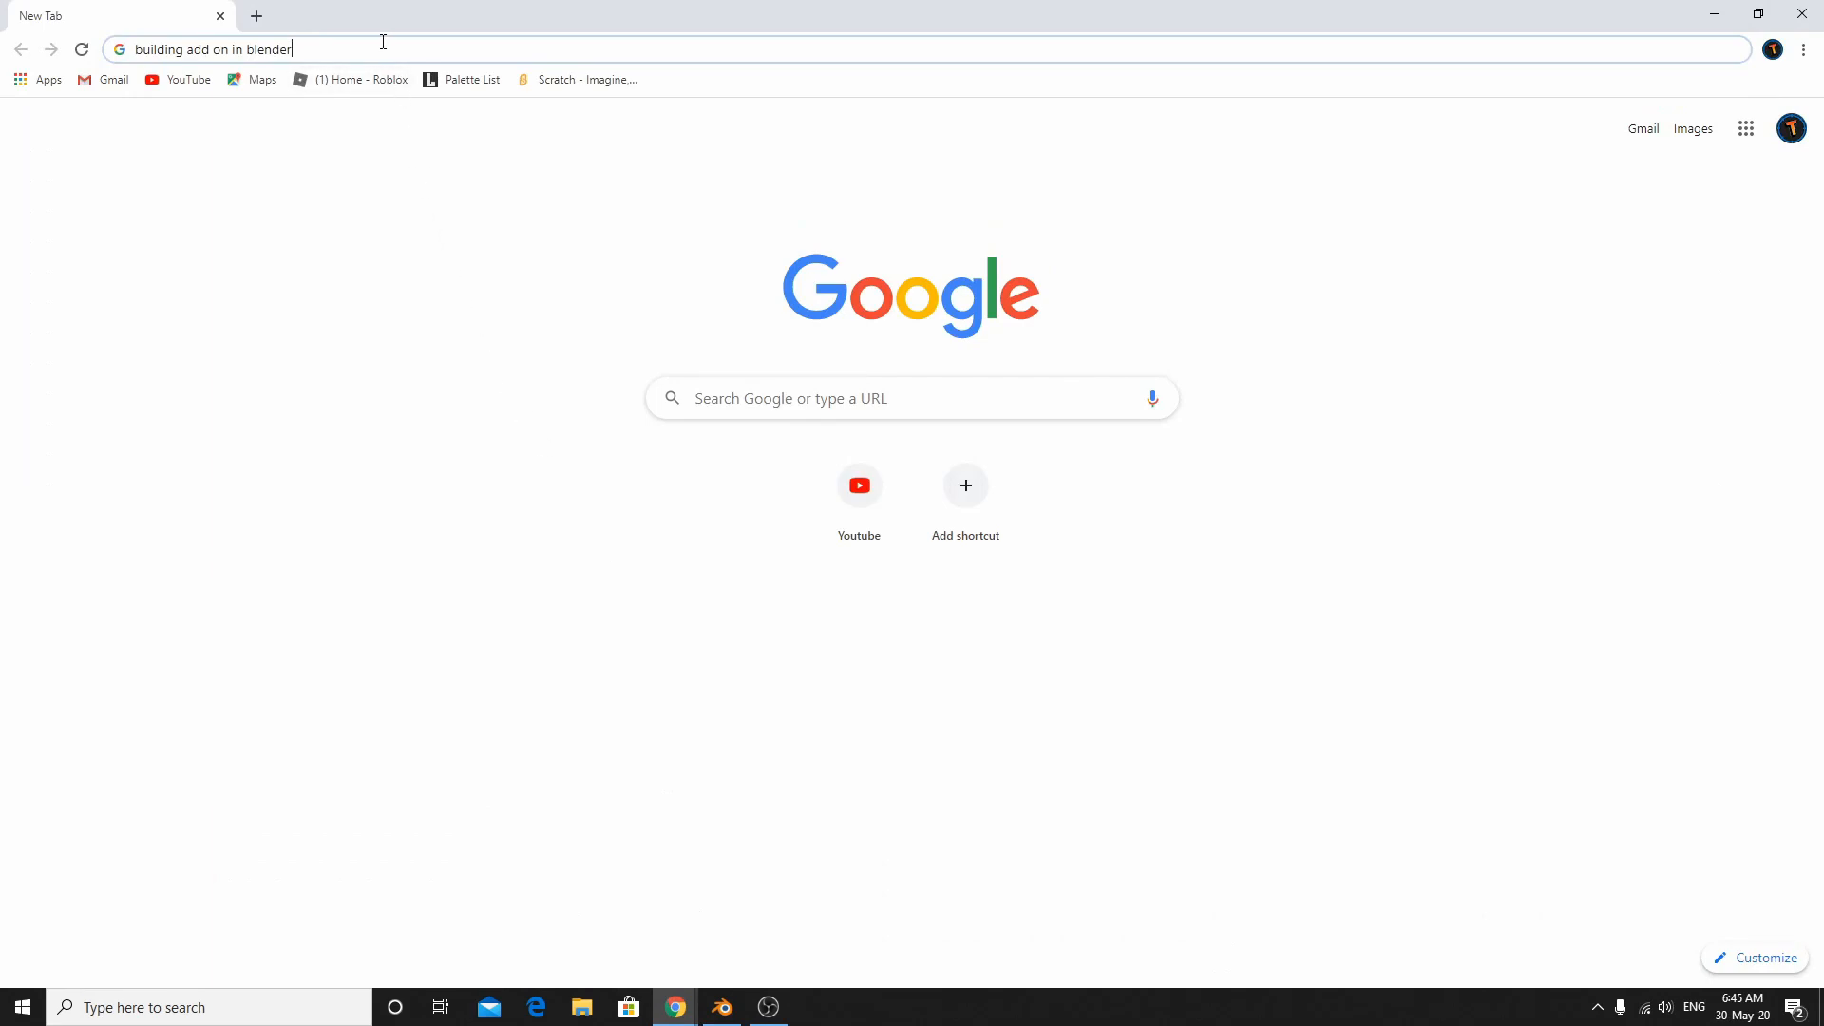
key("Return")
scroll(362, 922, "down", 1)
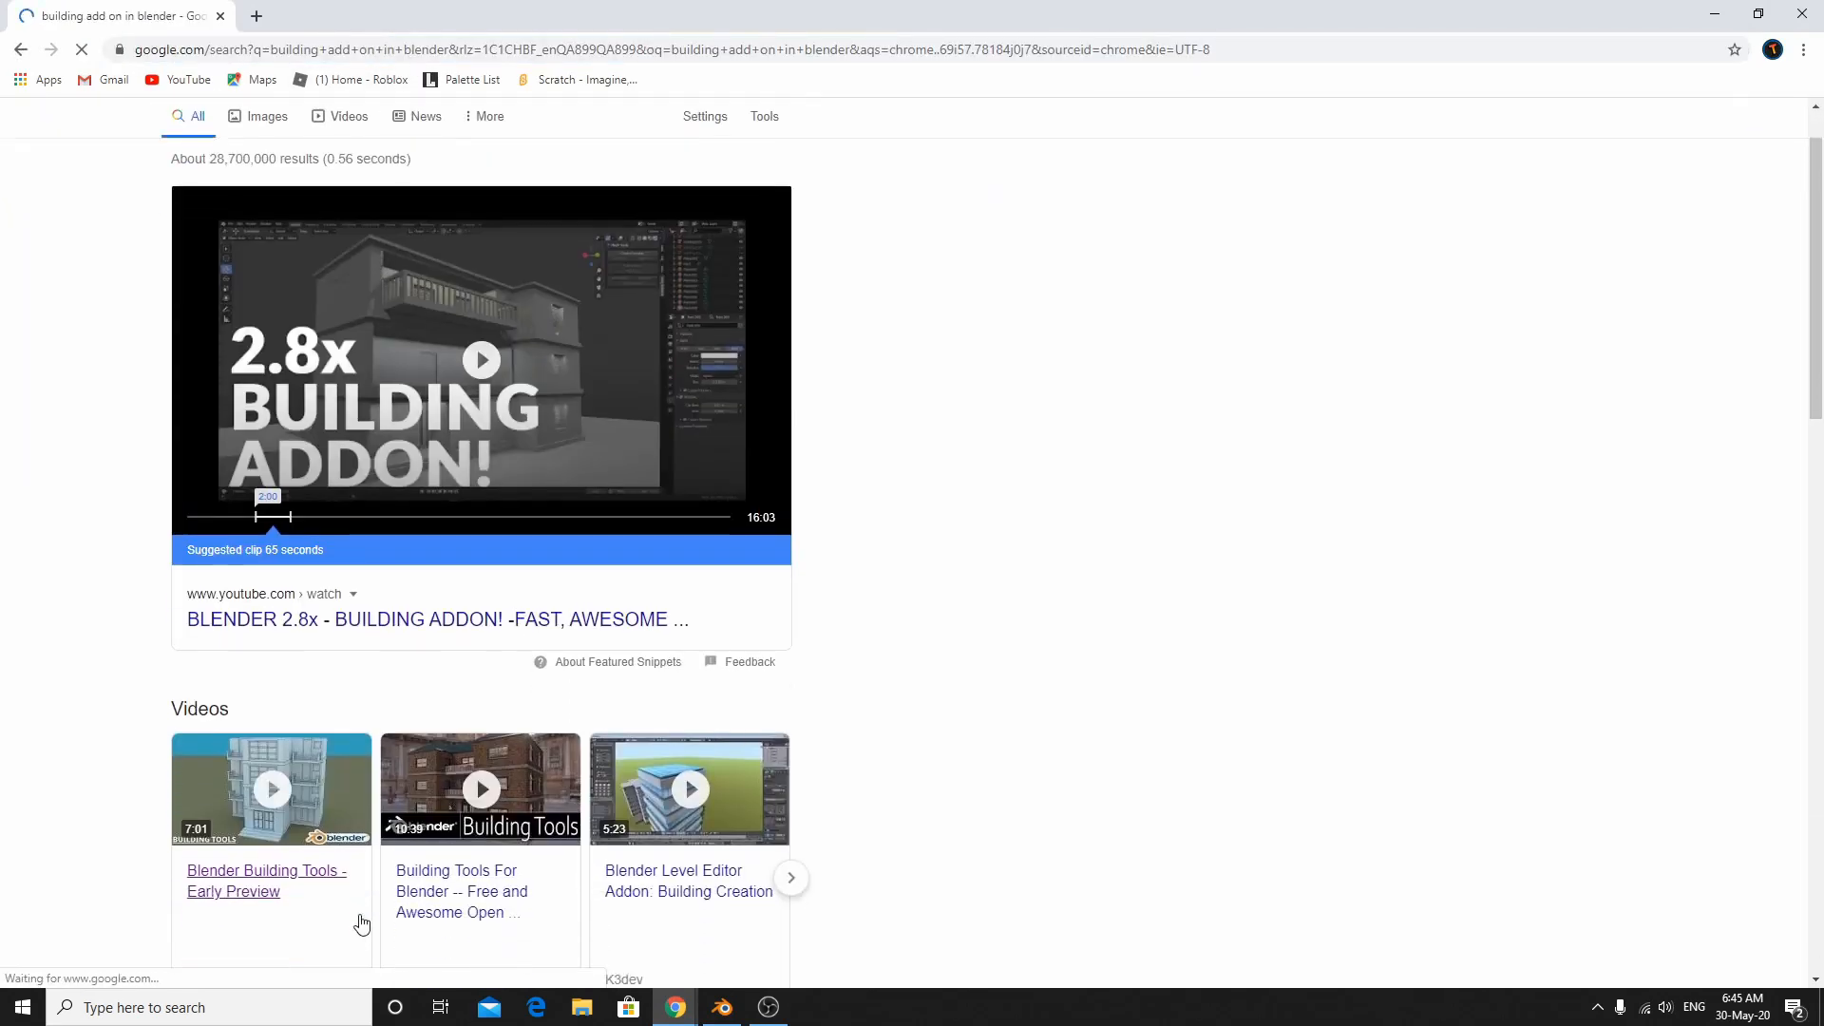
scroll(361, 921, "down", 8)
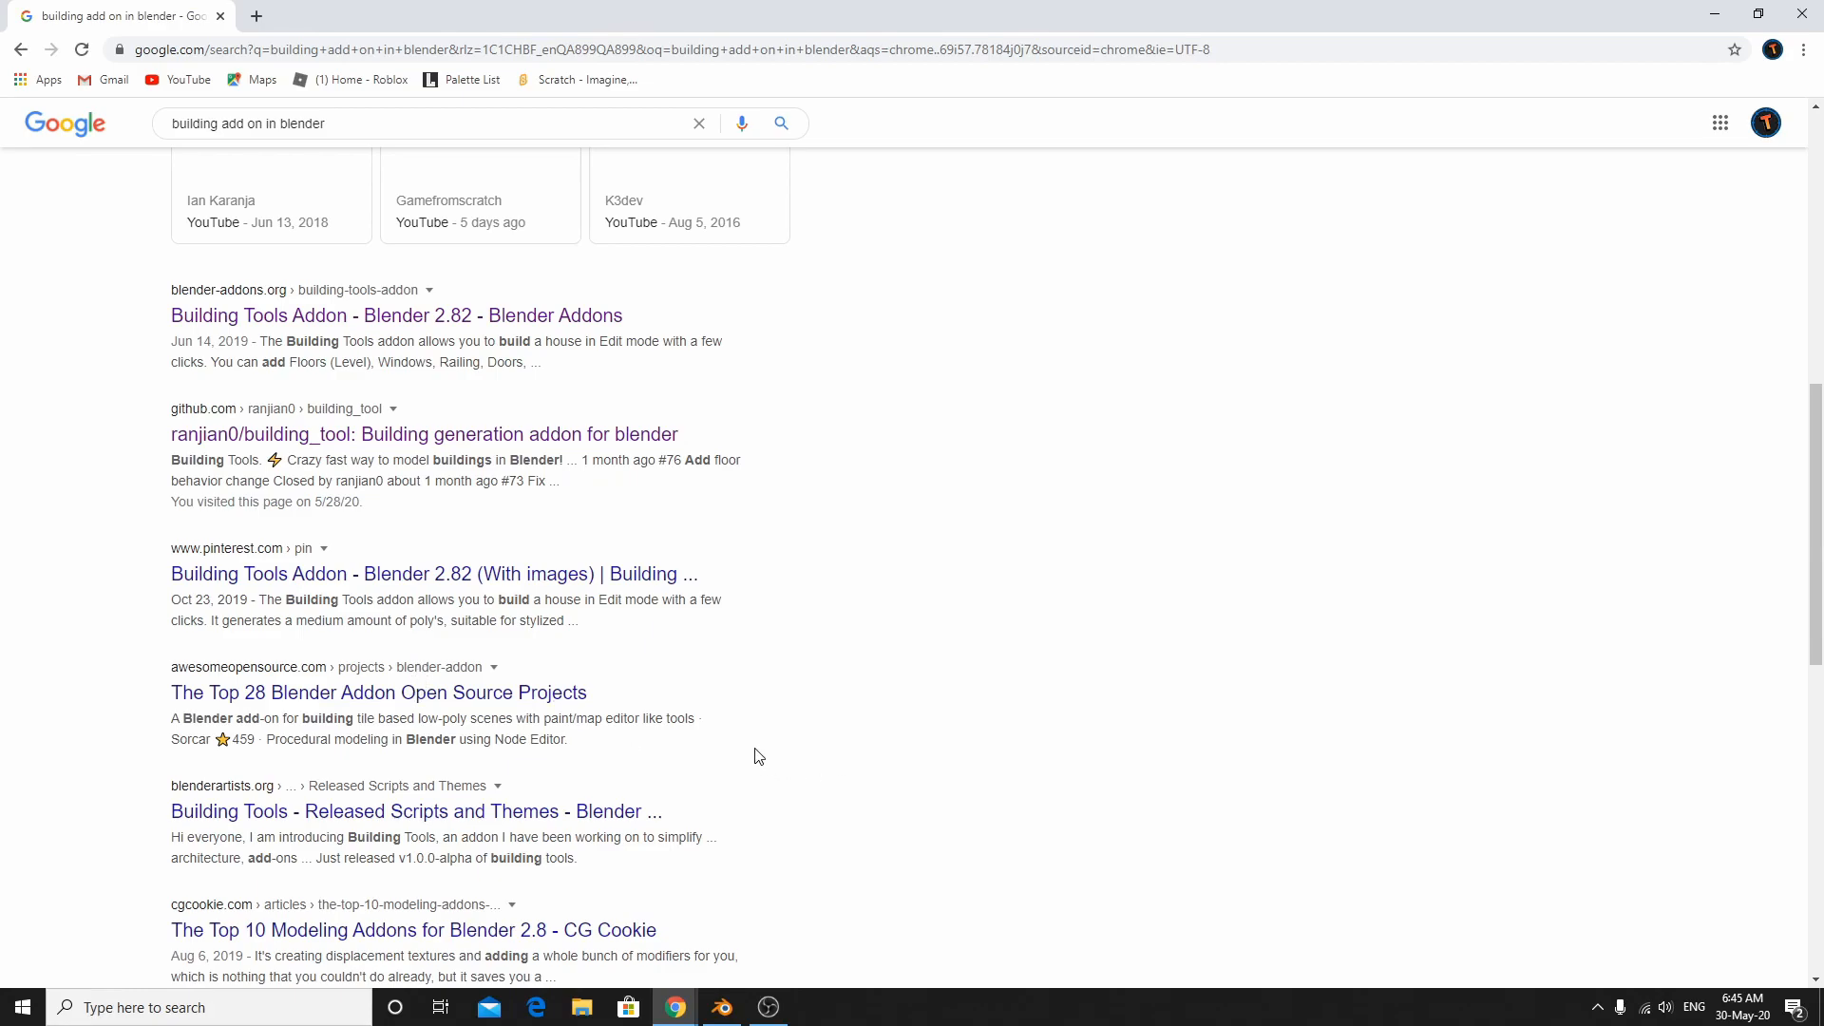
Step: Open the building_tool GitHub repository from the search results and download it as a ZIP
right_click(466, 443)
left_click(91, 455)
left_click(235, 446)
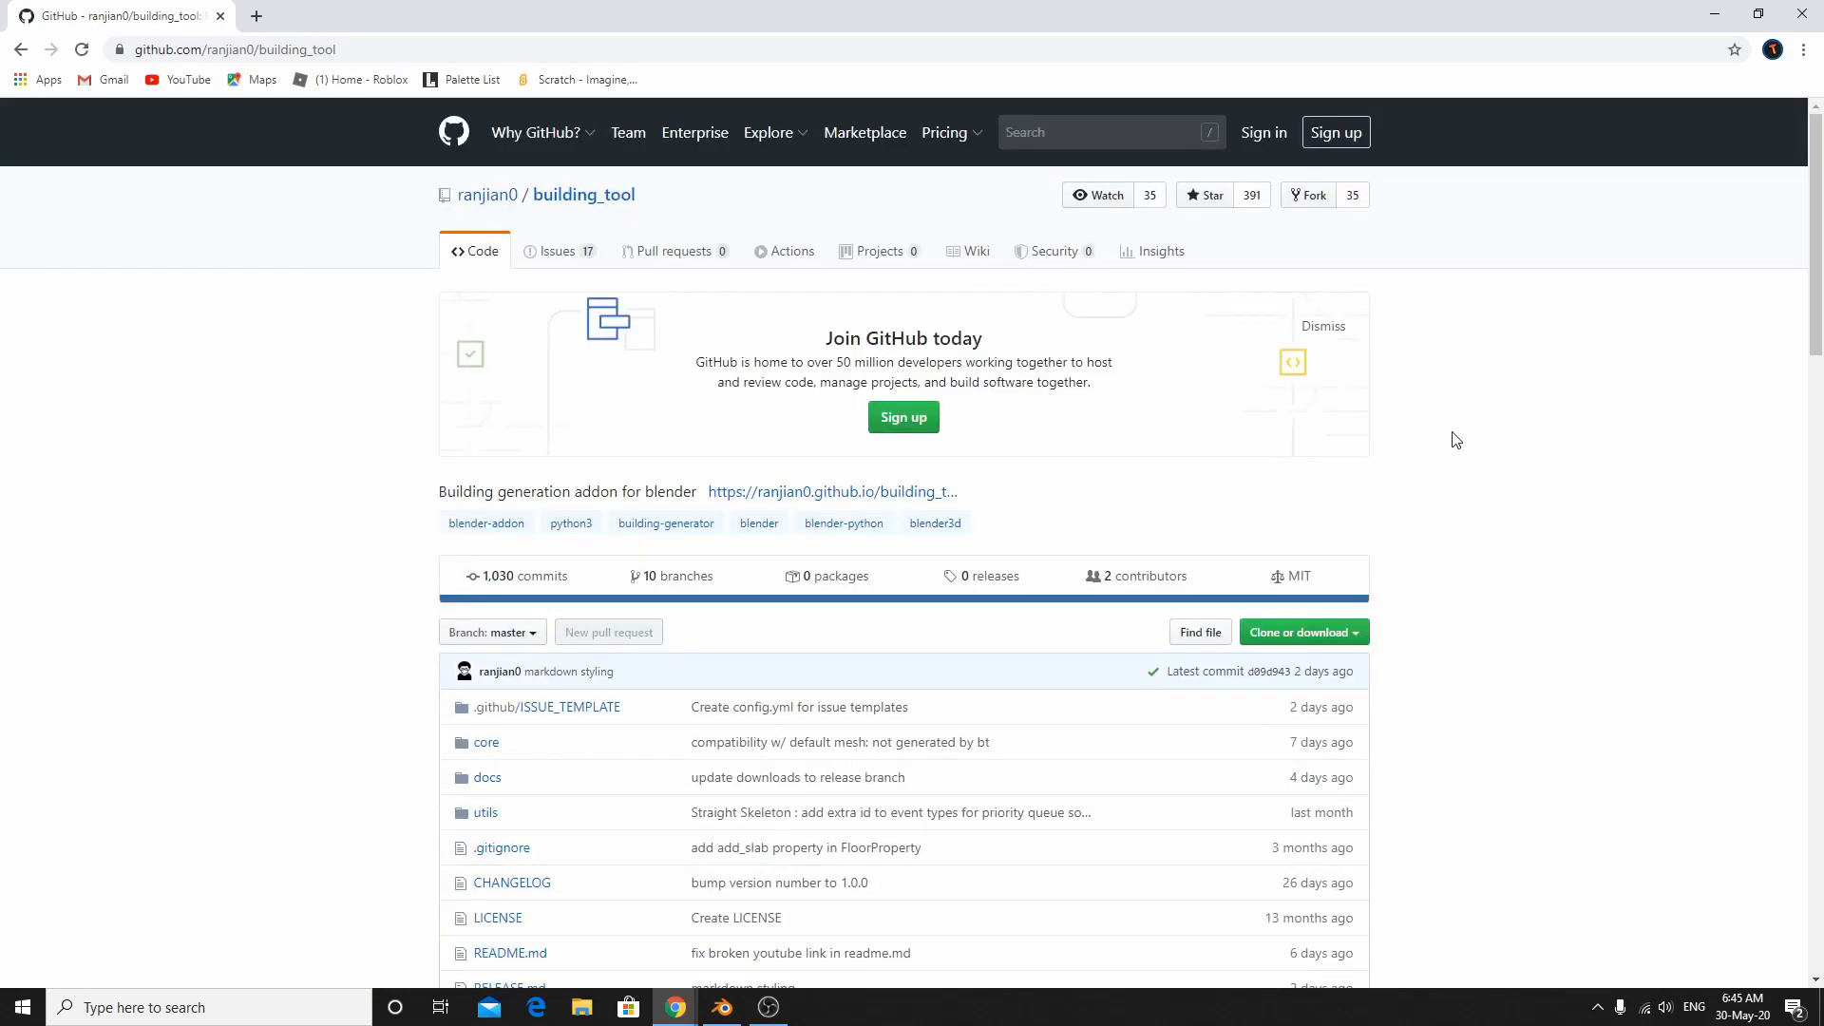
scroll(1419, 628, "down", 2)
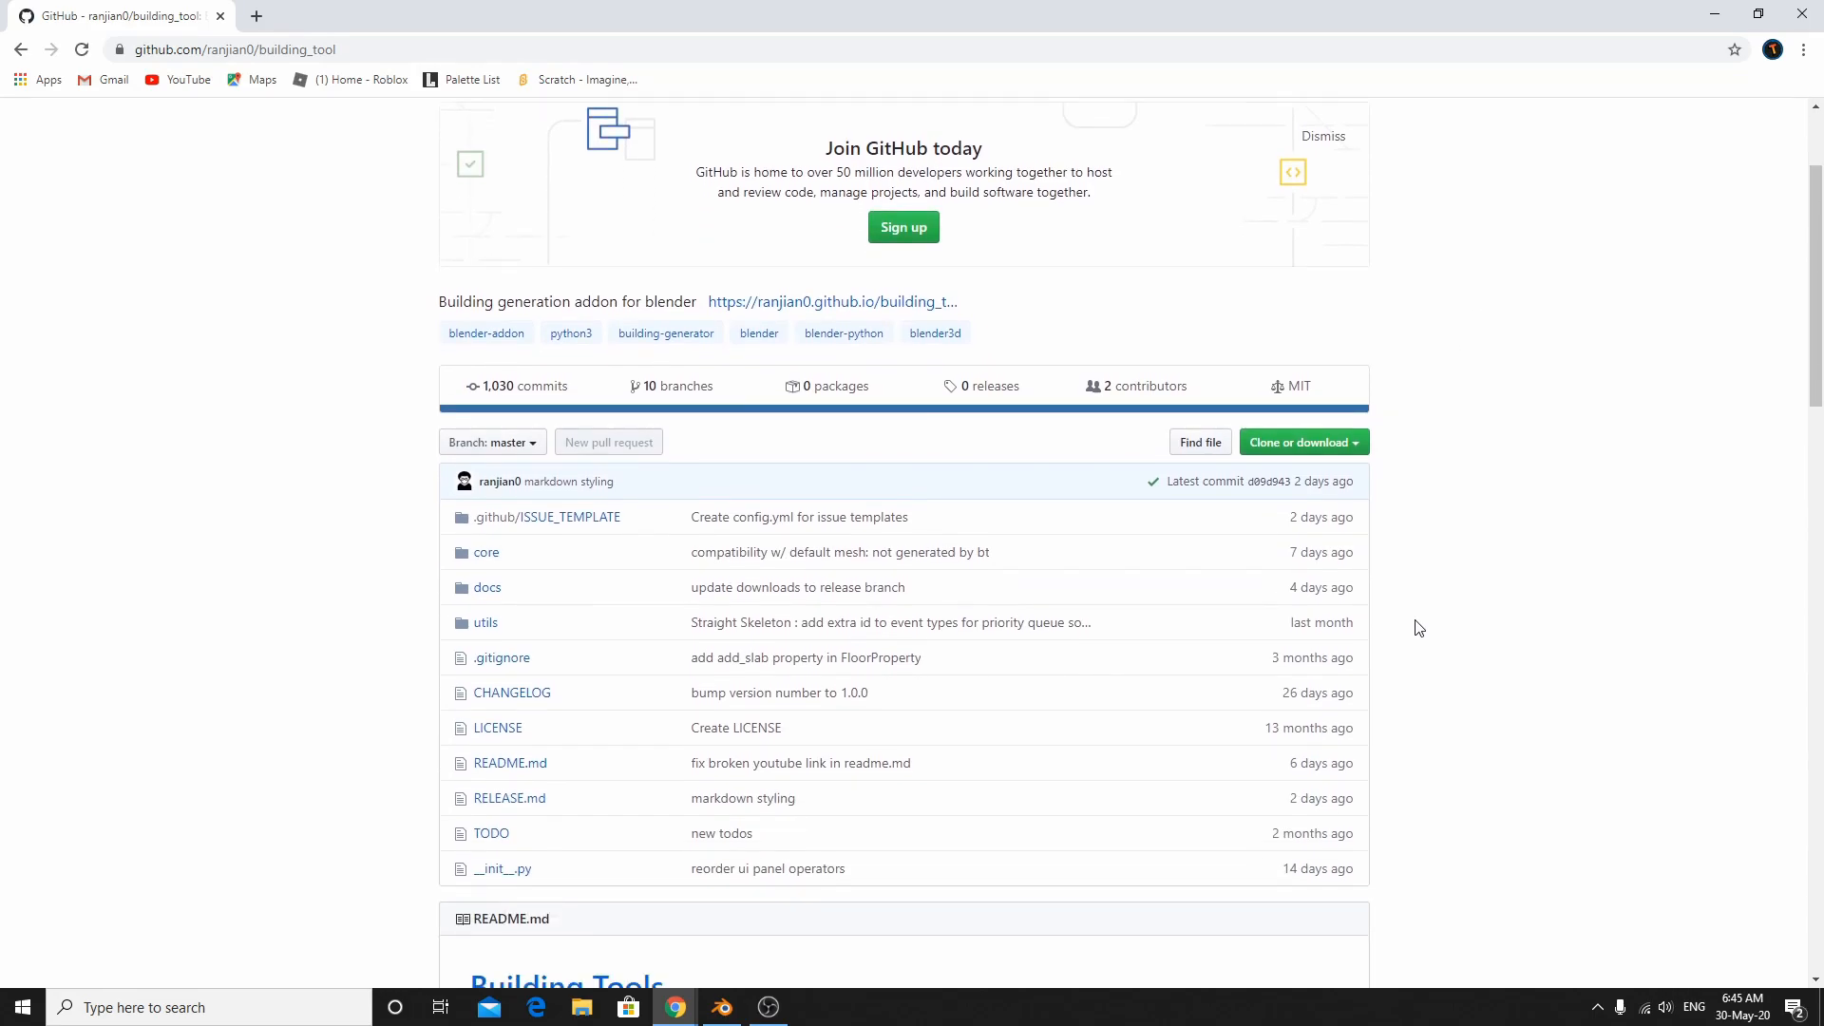
left_click(1316, 443)
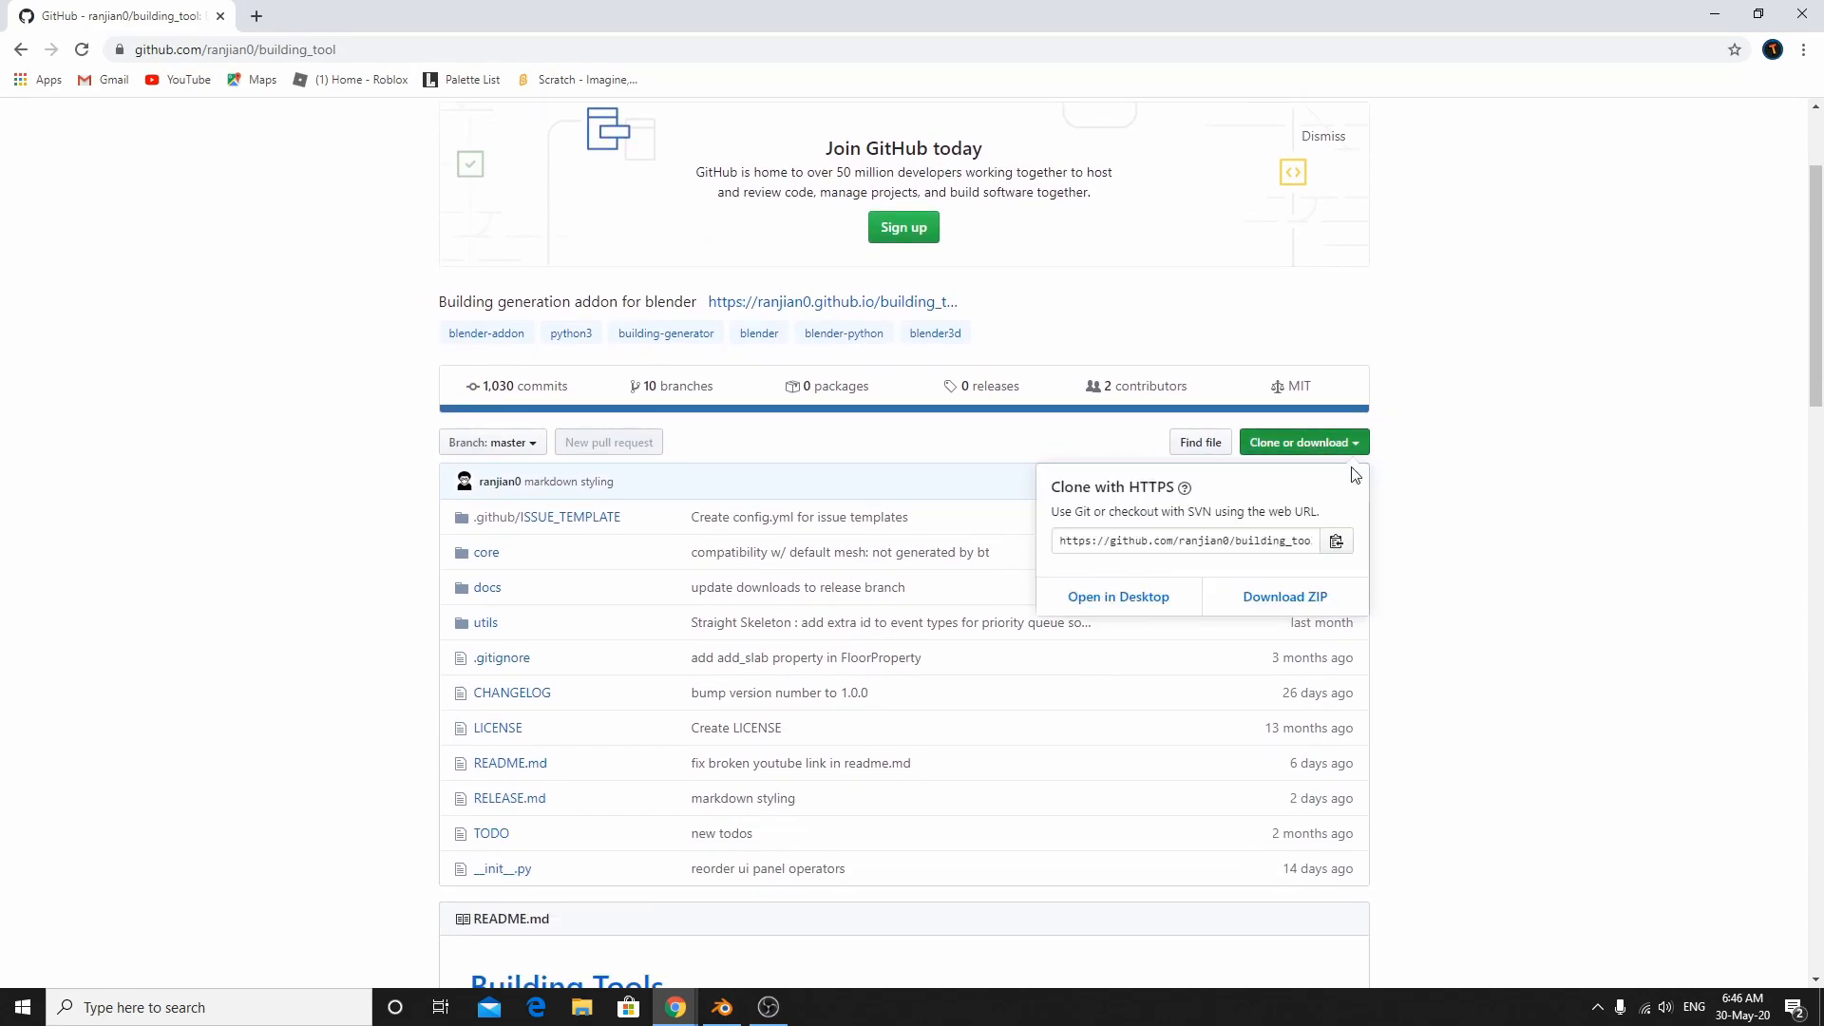
left_click(1276, 596)
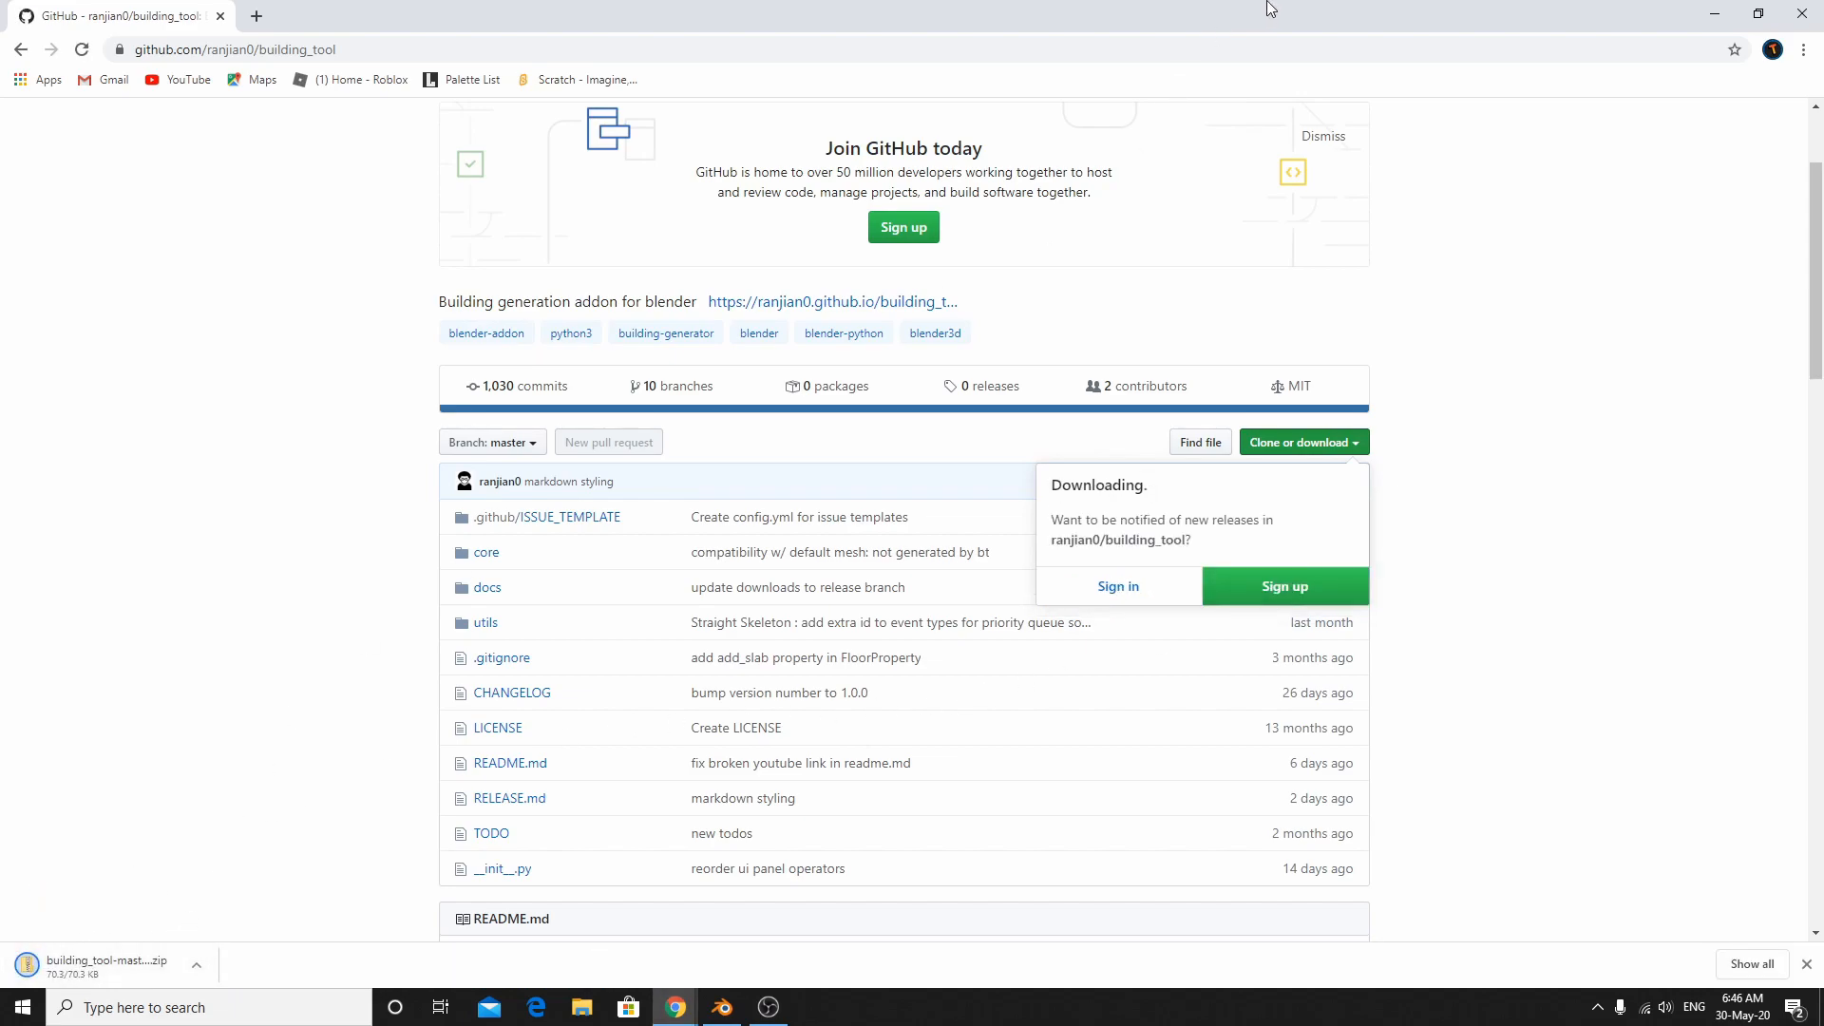
Step: Back in Blender, install the add-on from building_tool-master.zip in the Downloads folder and enable Mesh: Building Tools
left_click(1708, 10)
middle_click_drag(636, 443, 671, 480)
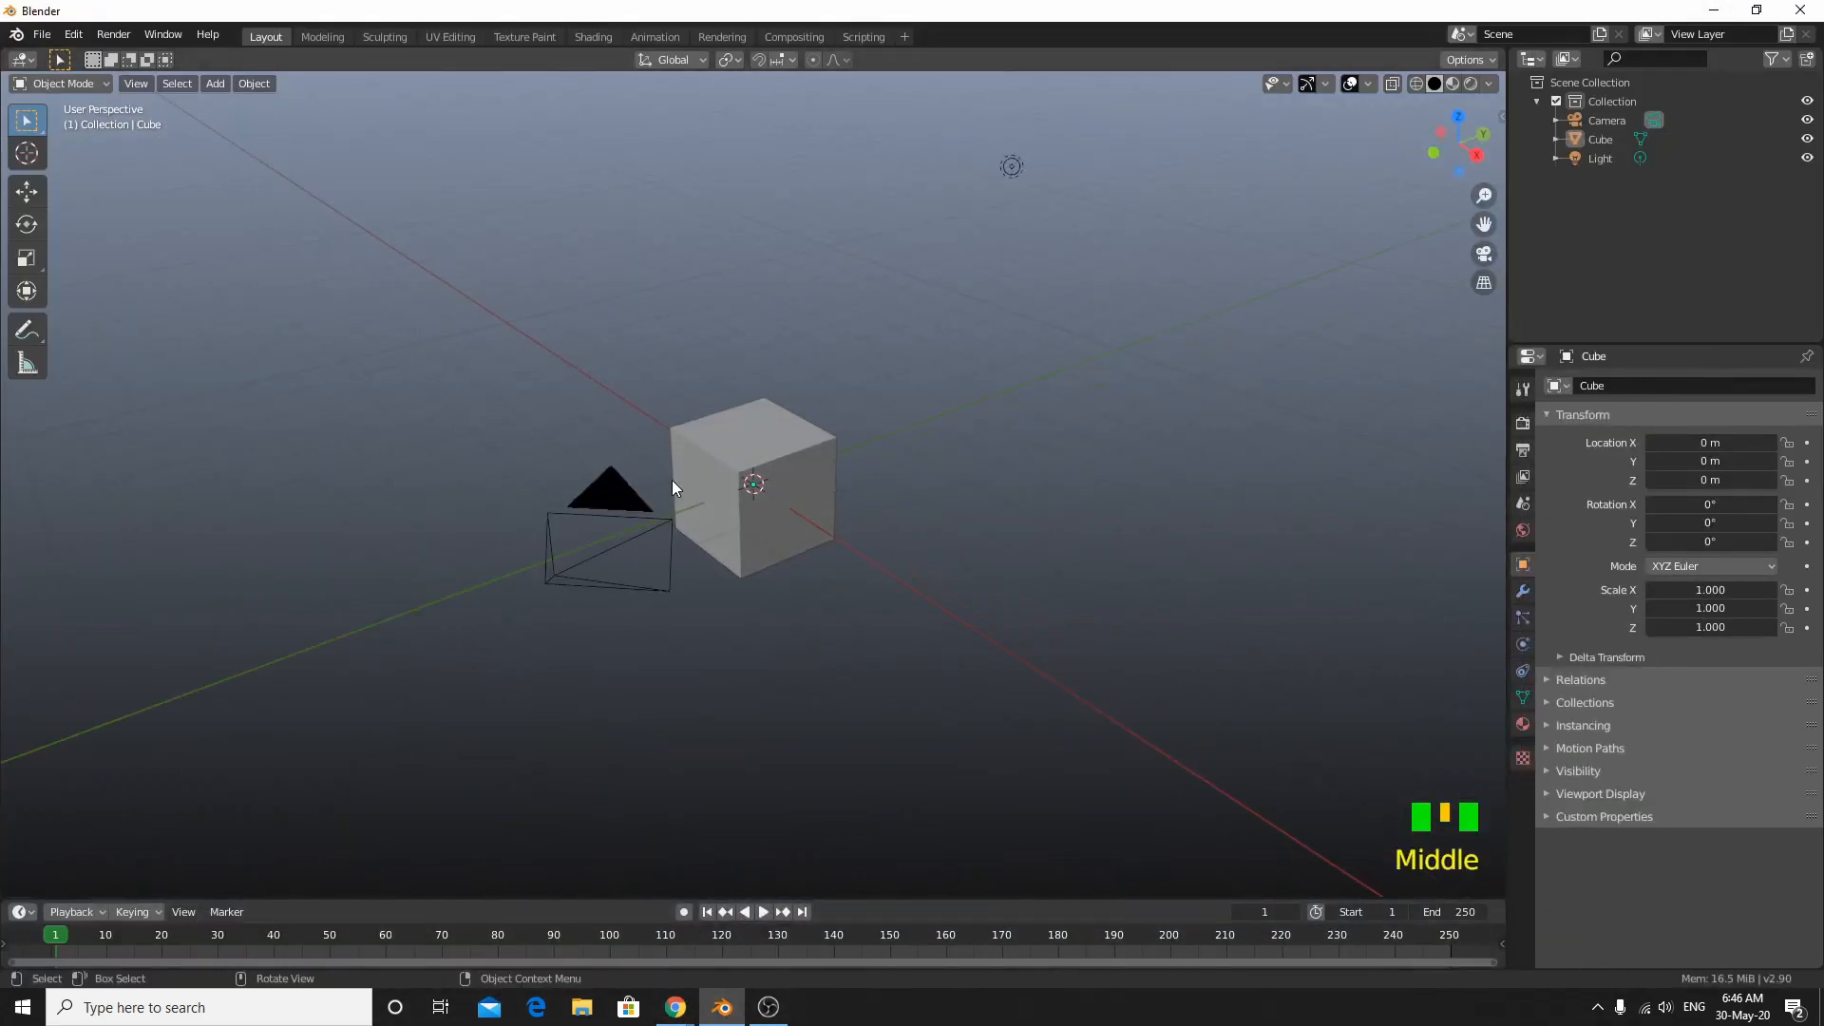
left_click(73, 34)
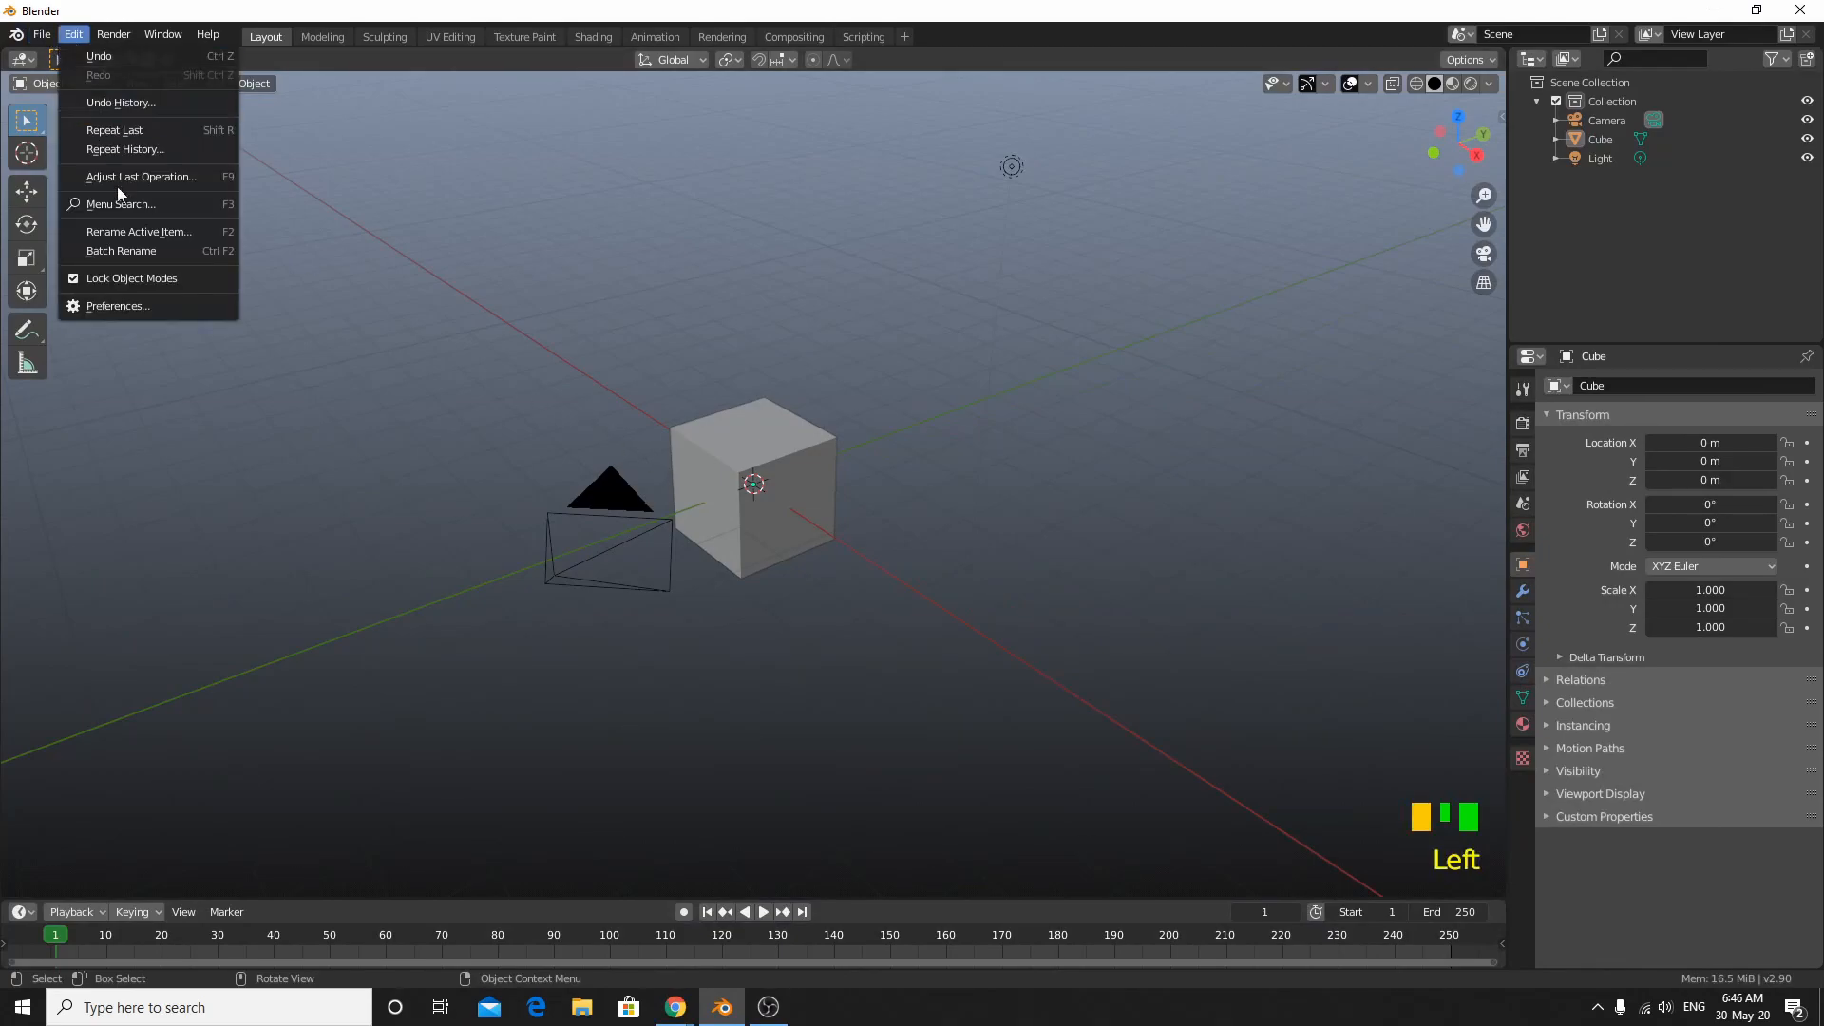
left_click(155, 306)
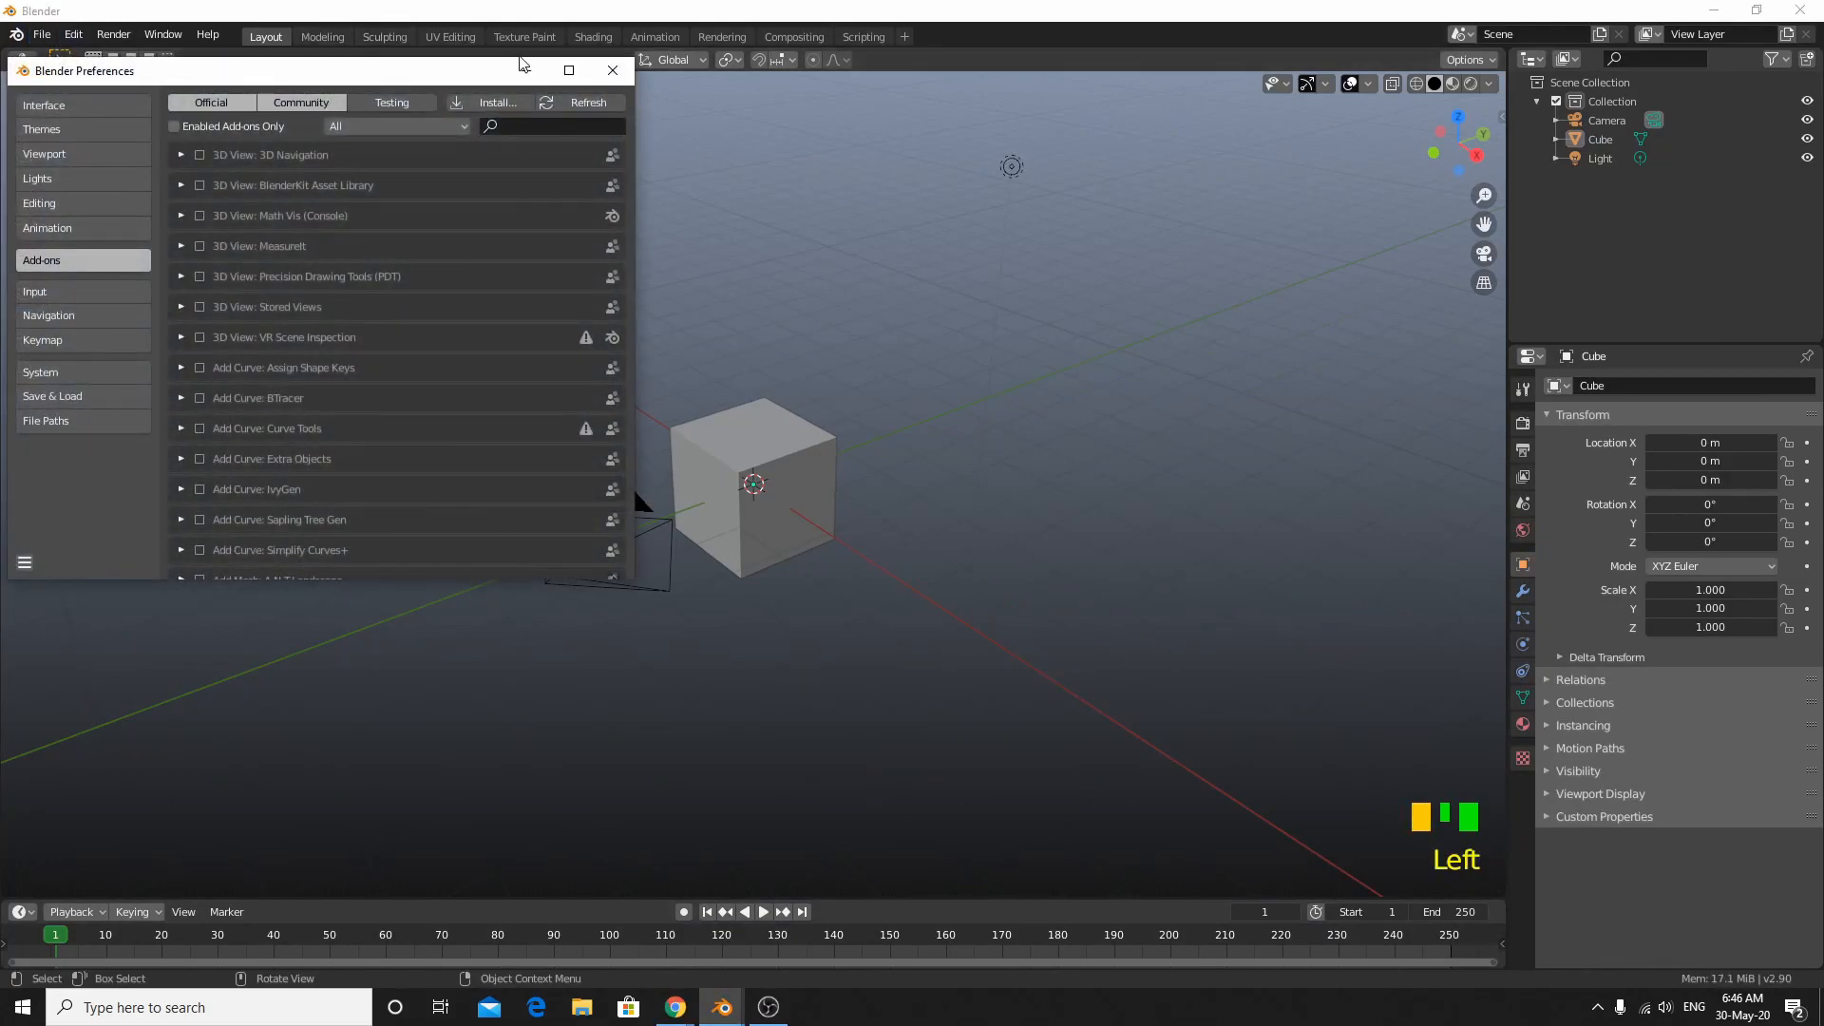
left_click(510, 103)
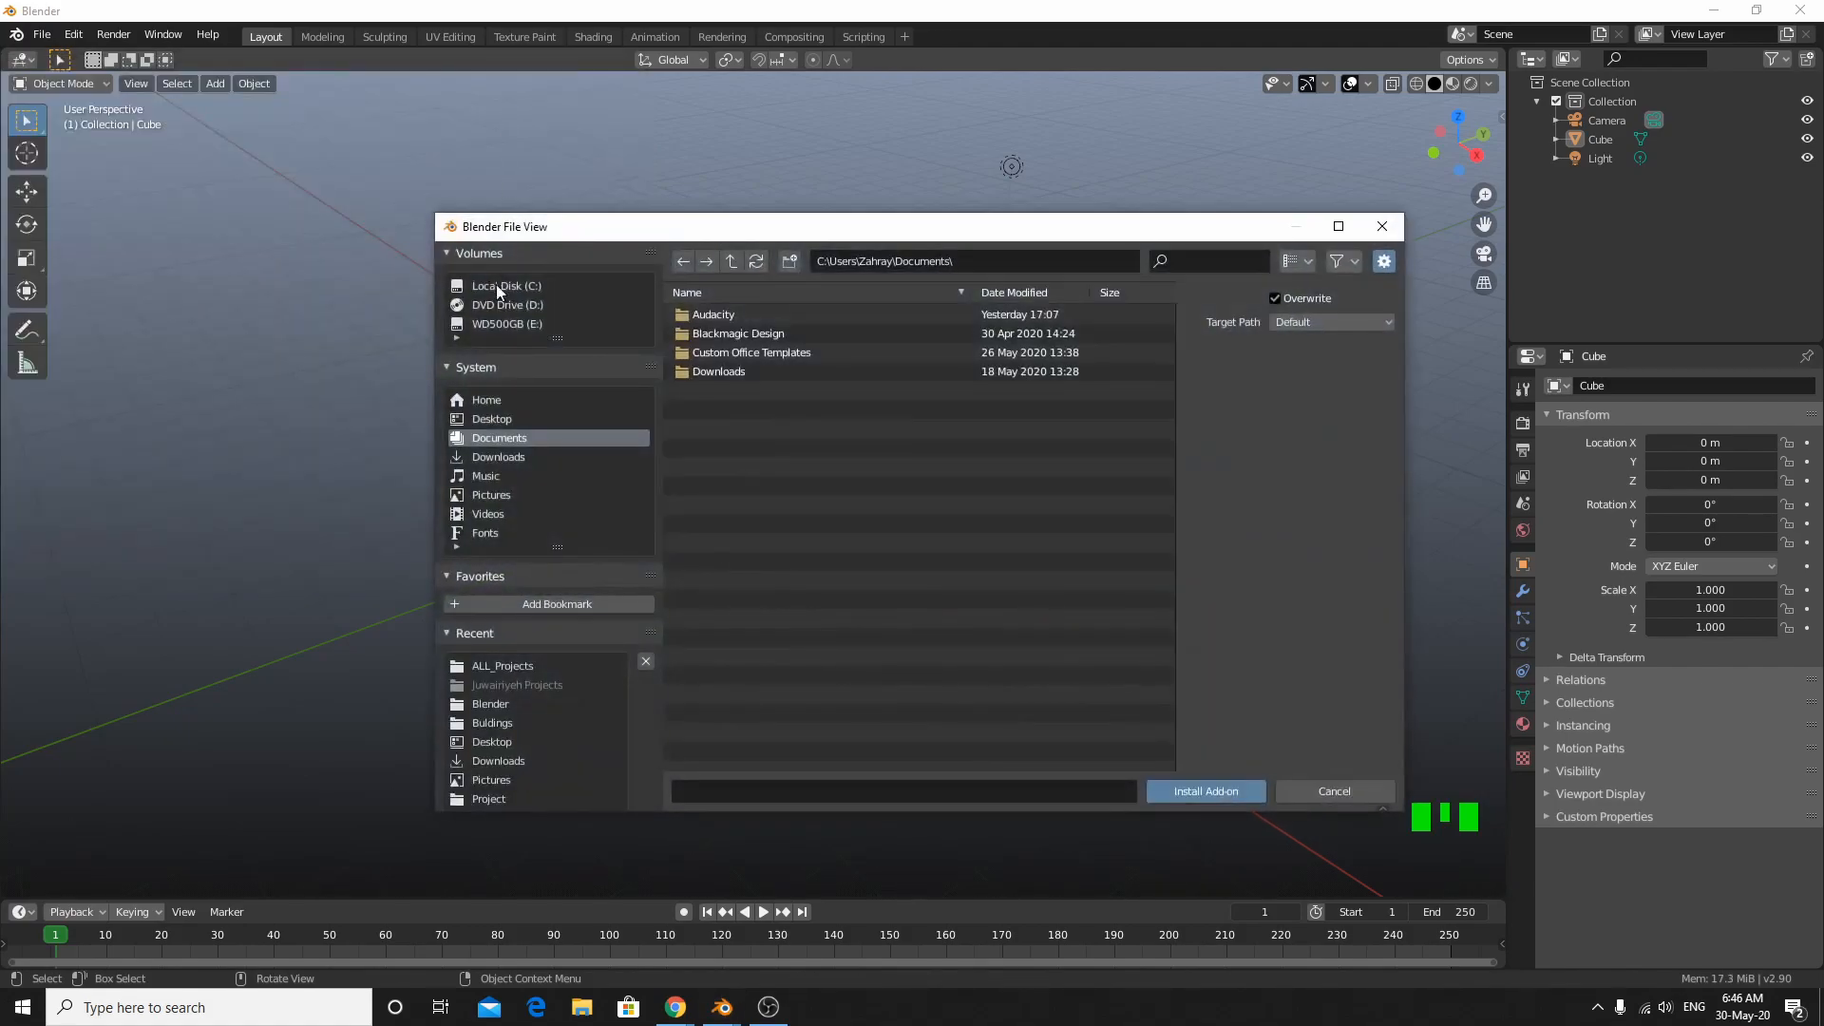
left_click(494, 764)
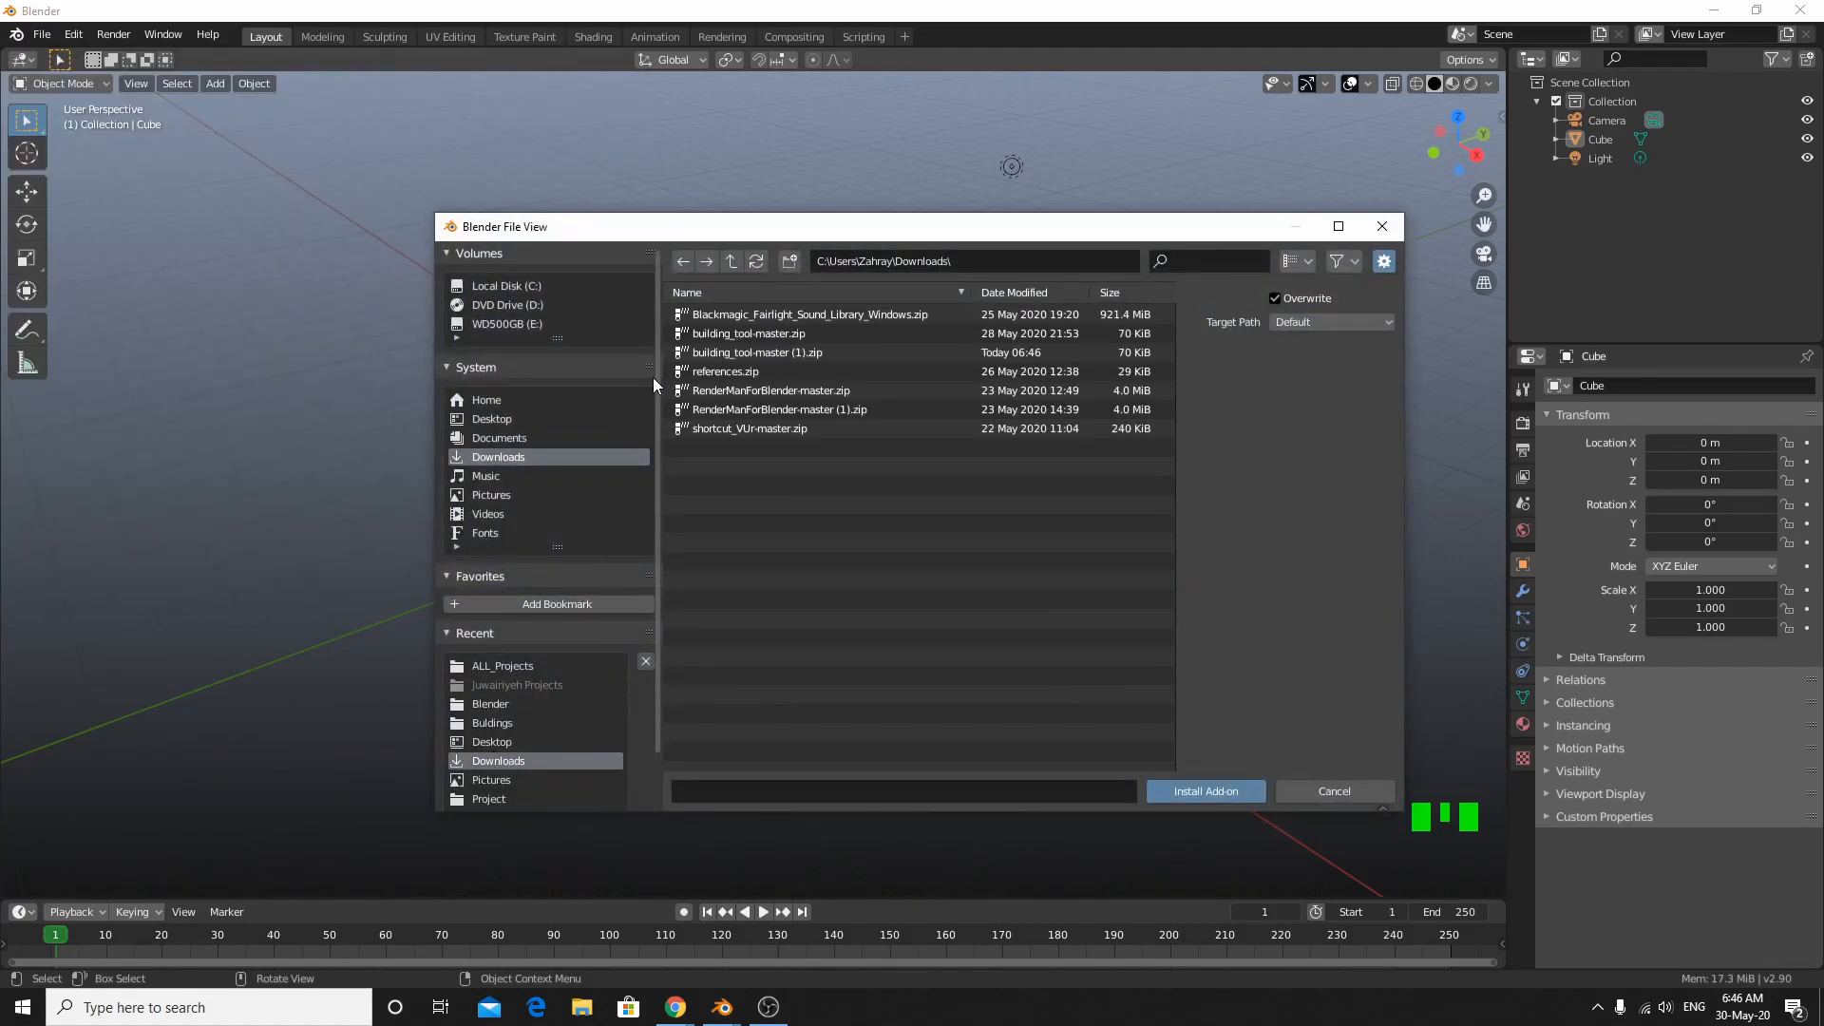
double_click(753, 338)
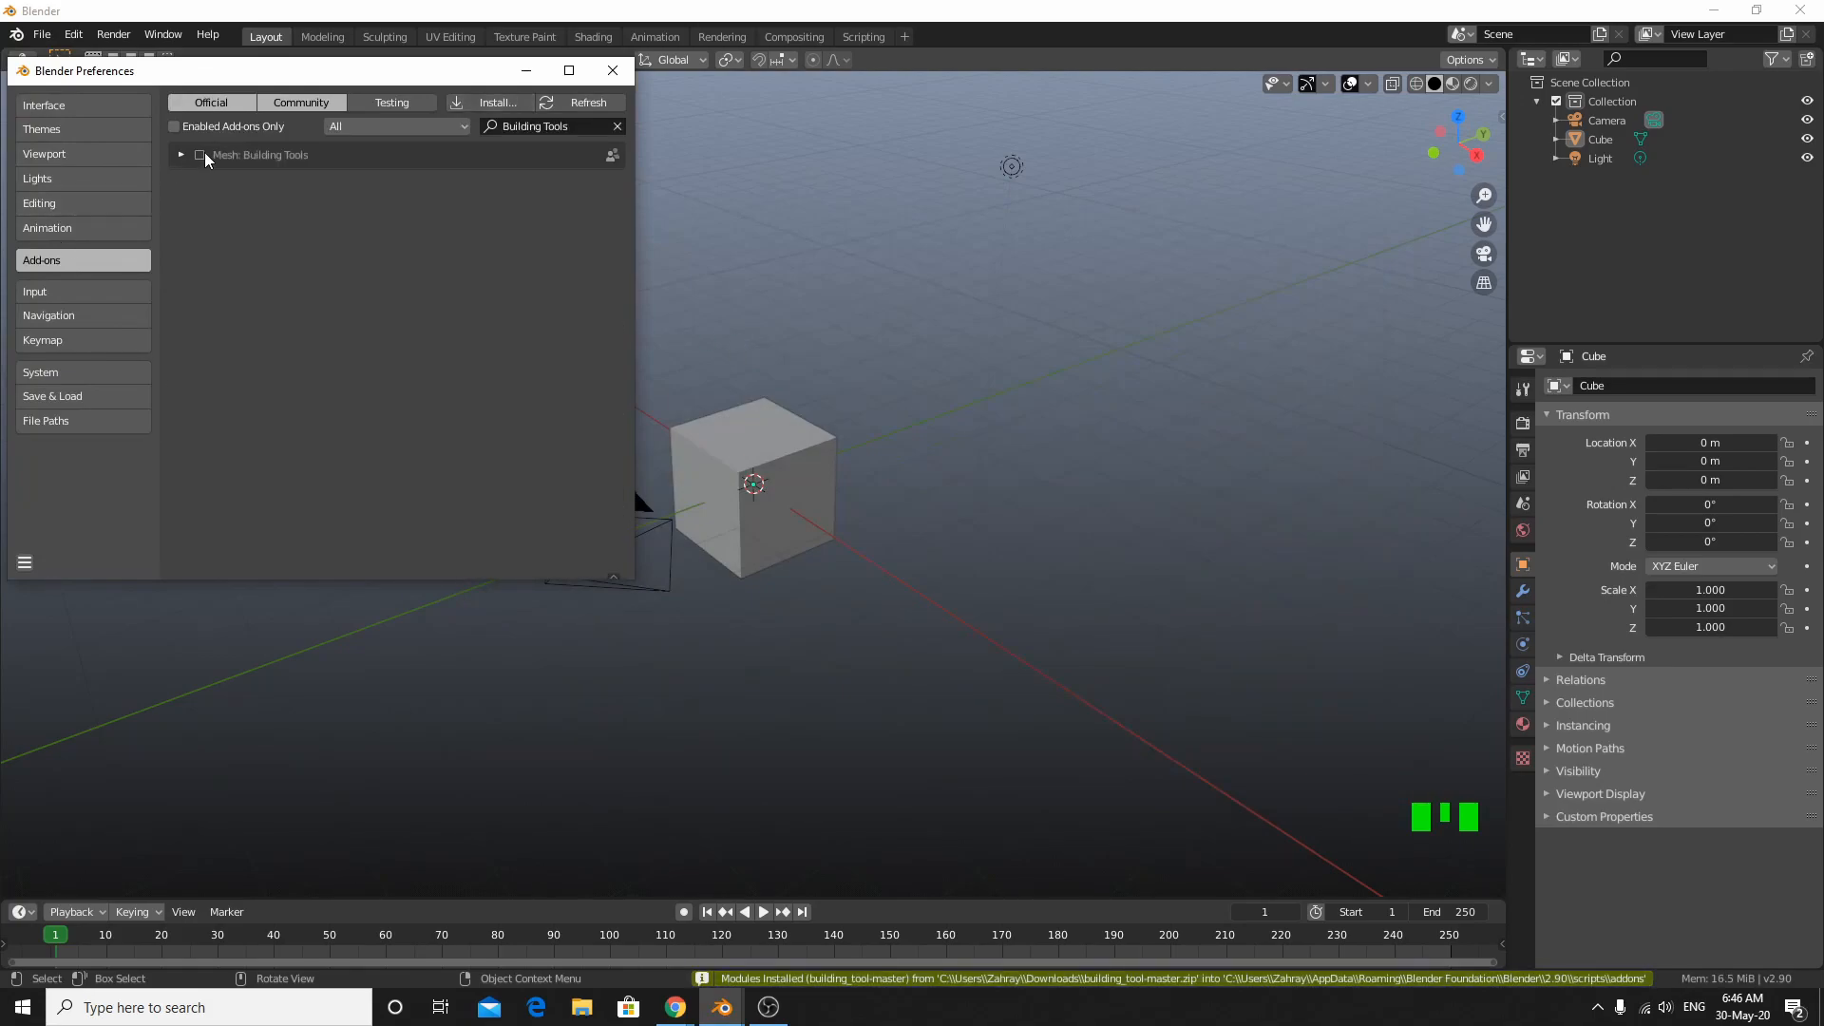
left_click(201, 155)
left_click(613, 72)
Step: Show the Building Tools add-on's mesh tools in the 3D viewport
middle_click_drag(1121, 449, 1085, 426)
scroll(1079, 434, "down", 2)
scroll(1080, 433, "up", 1)
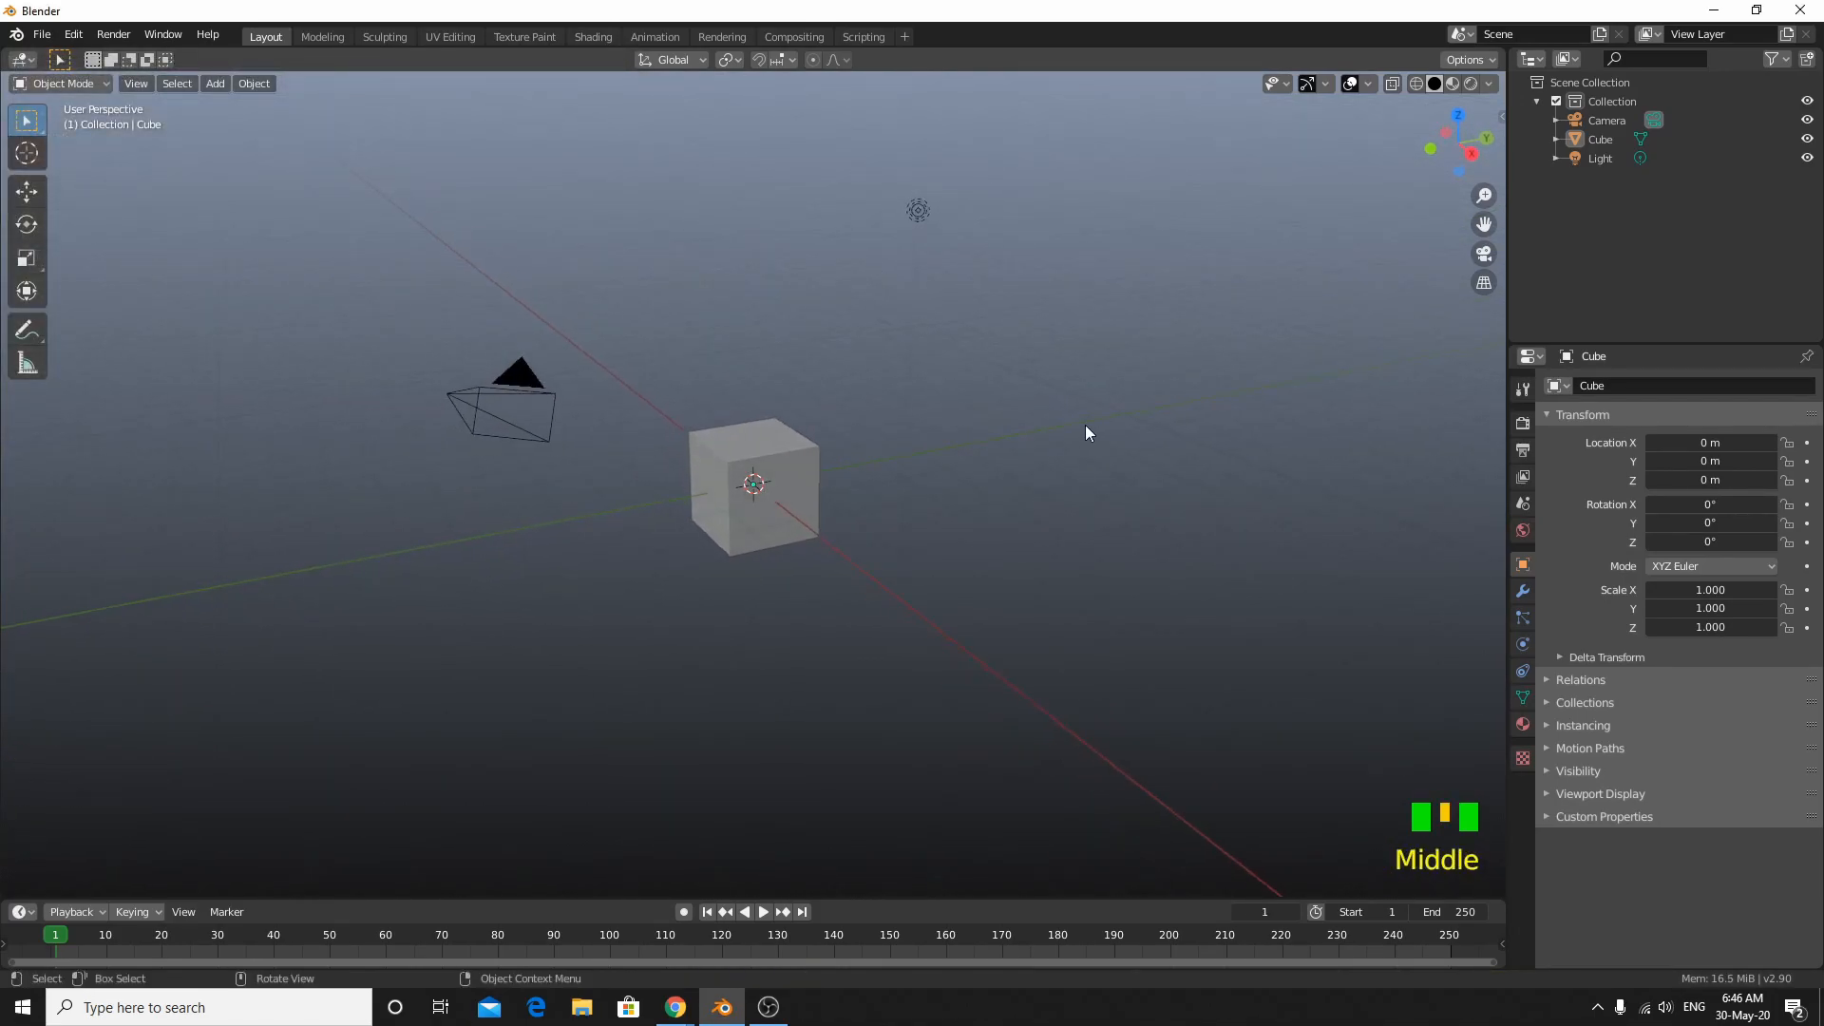
scroll(1085, 426, "up", 1)
scroll(1087, 428, "down", 1)
key("n")
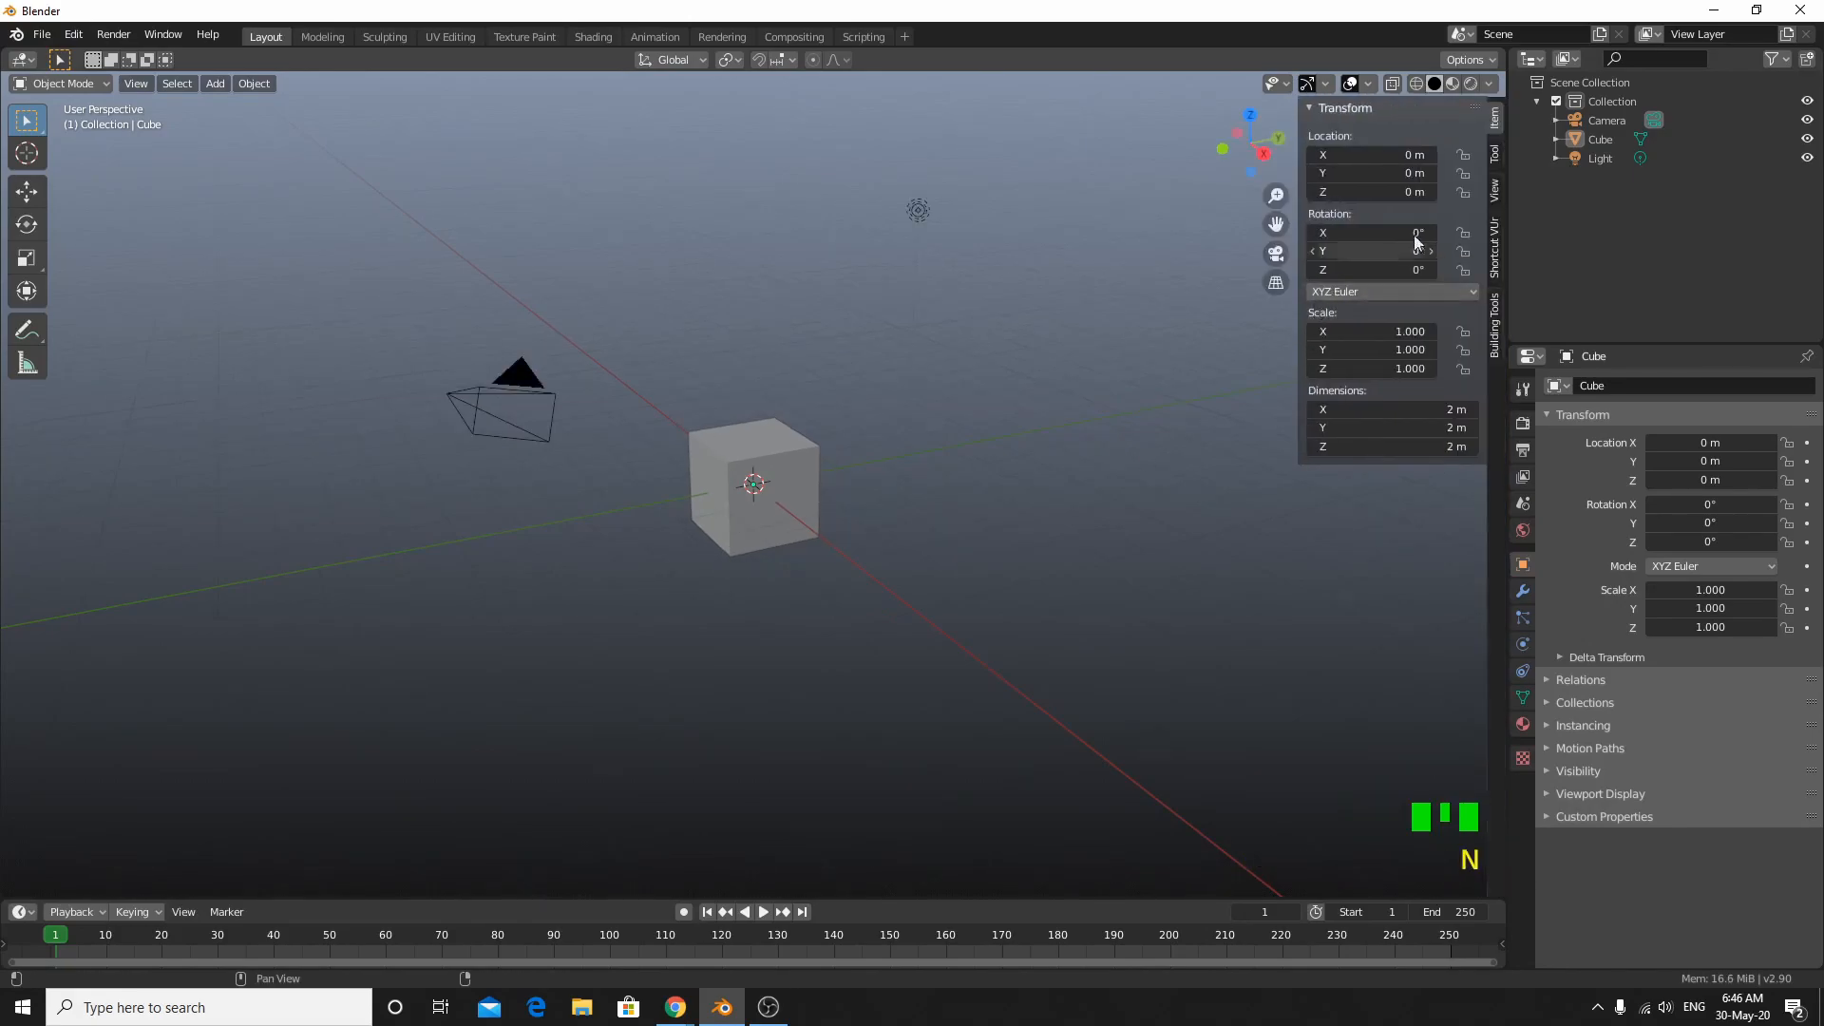
left_click(1496, 328)
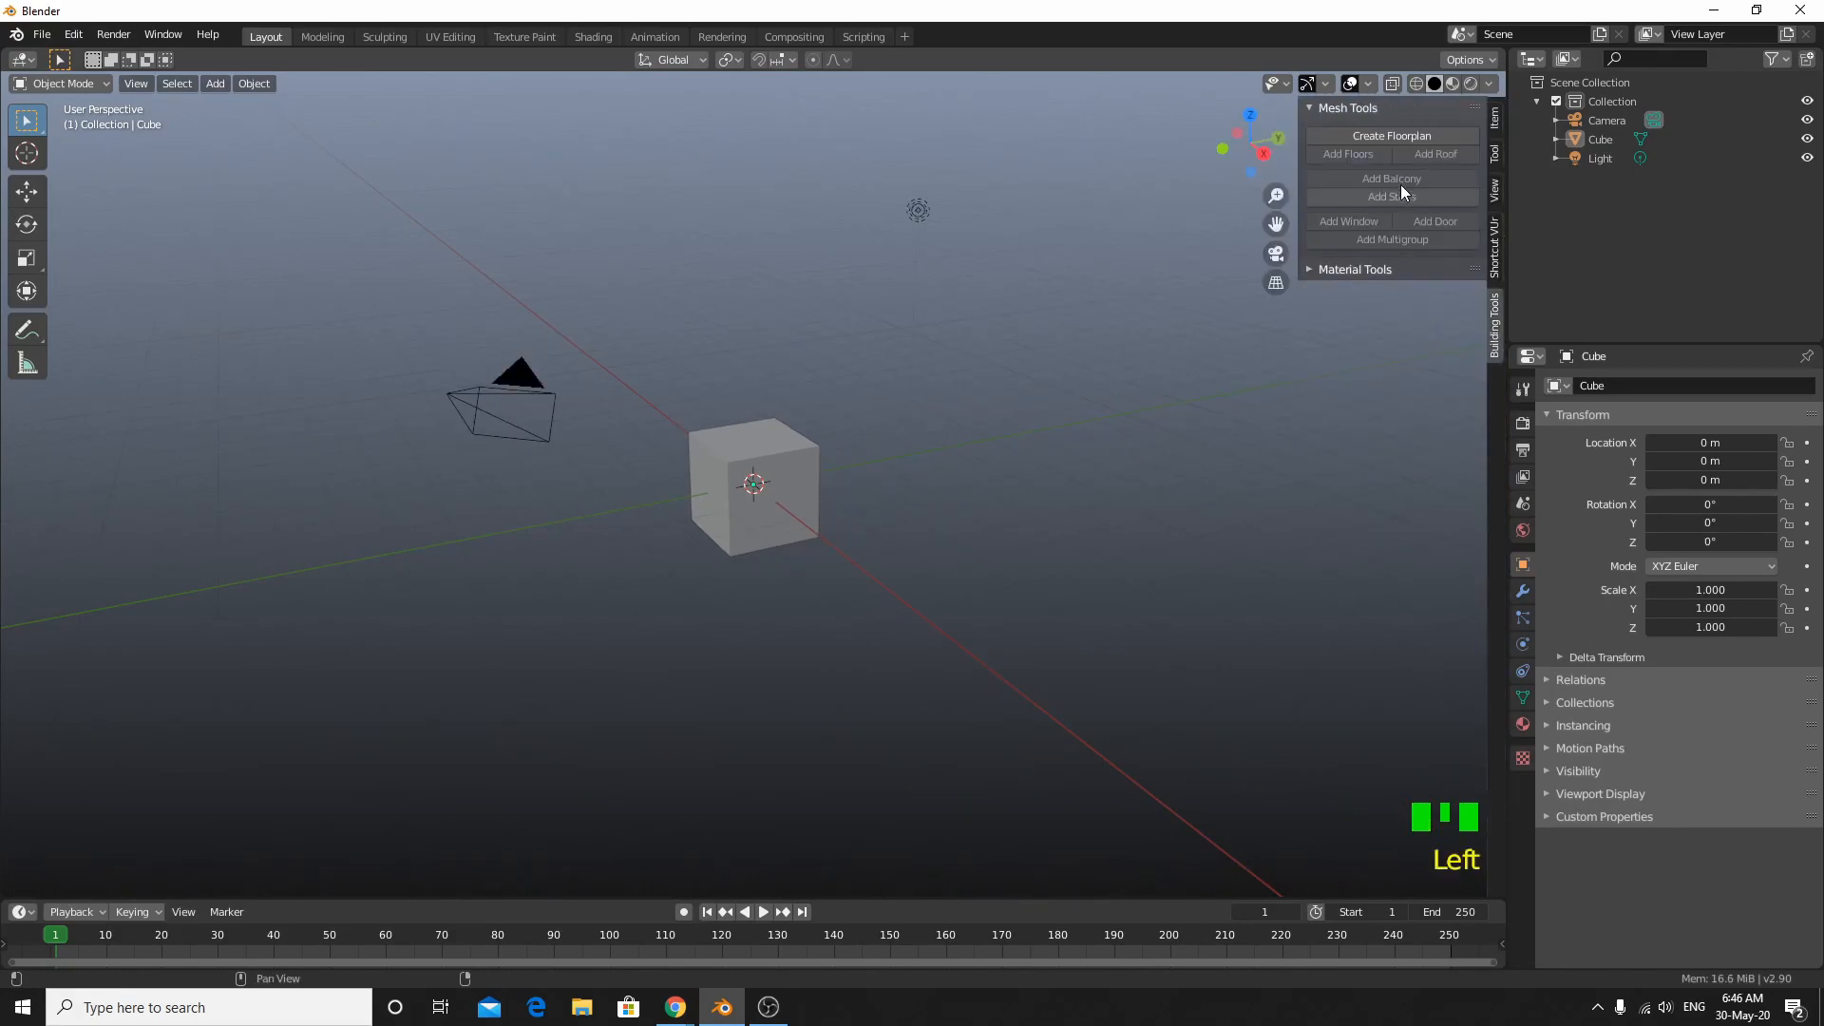
Step: Delete all default objects from the scene: the cube, camera and light
mouse_move(988, 488)
middle_mouse_down()
mouse_move(1004, 502)
mouse_move(1000, 476)
middle_mouse_up()
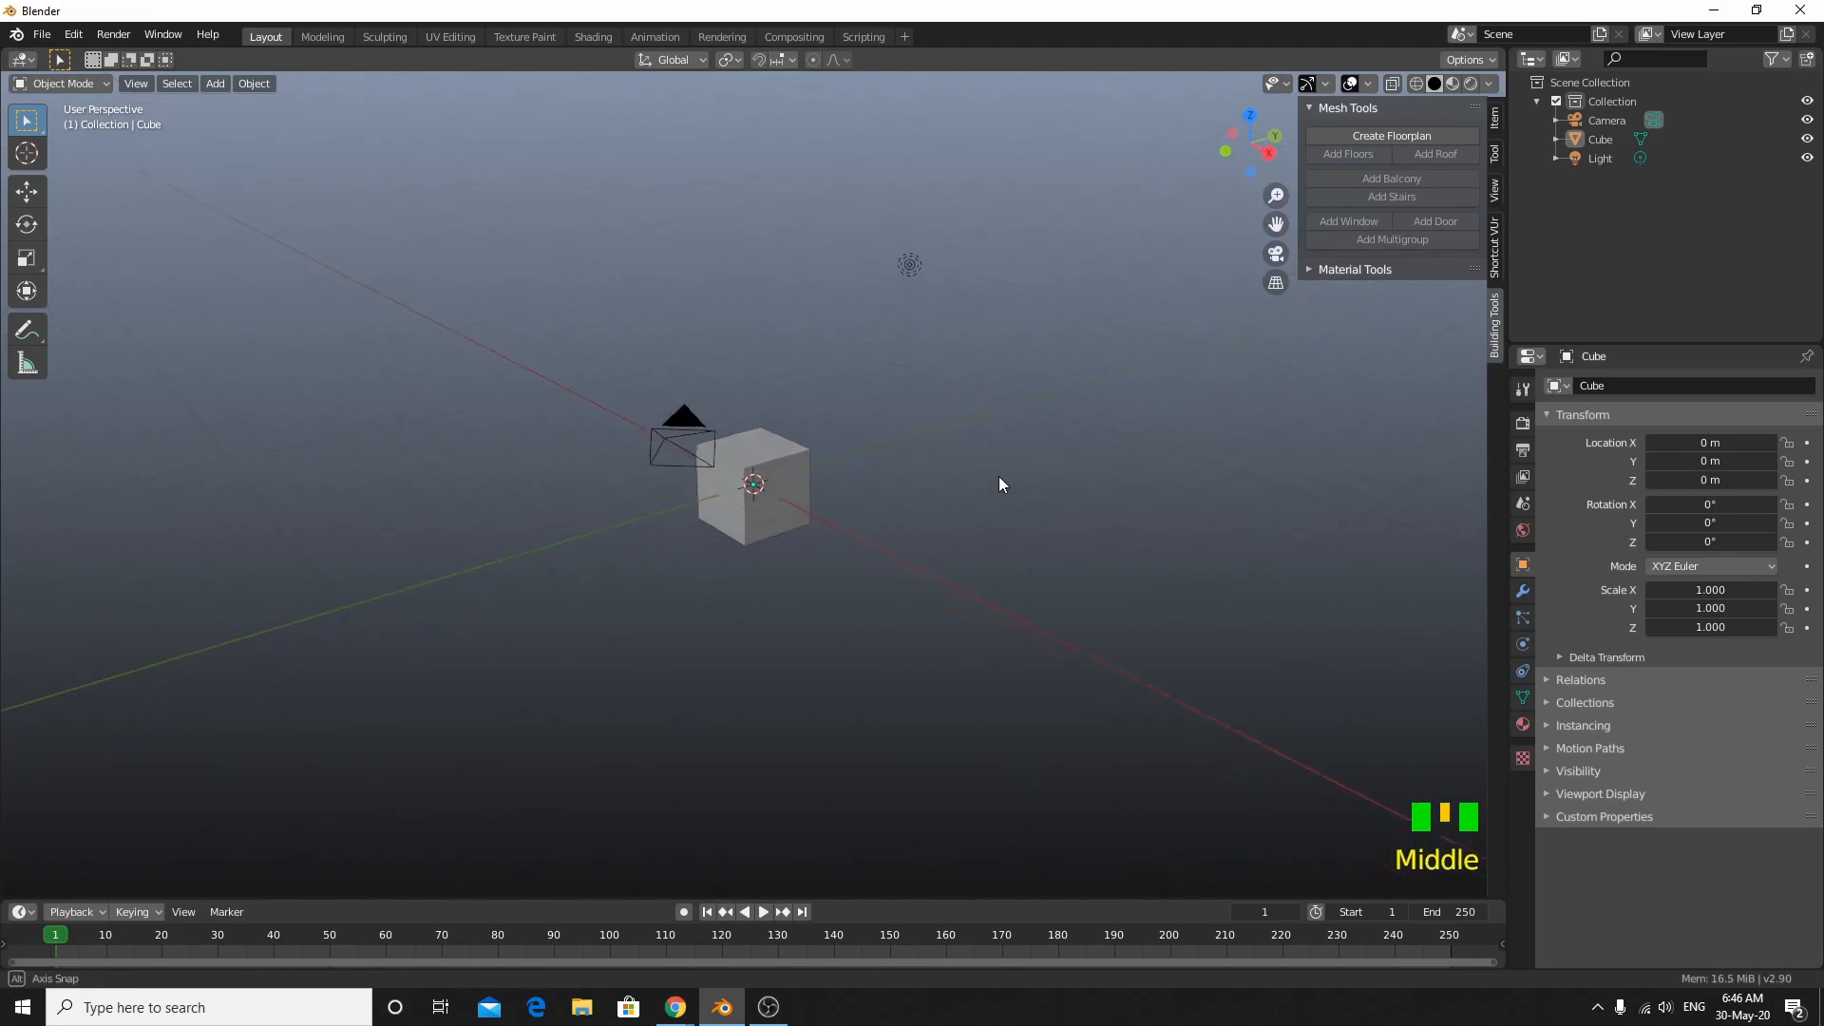
key("a")
scroll(998, 476, "up", 1)
key("n")
key("n")
key("x")
left_click(973, 458)
scroll(1258, 226, "up", 1)
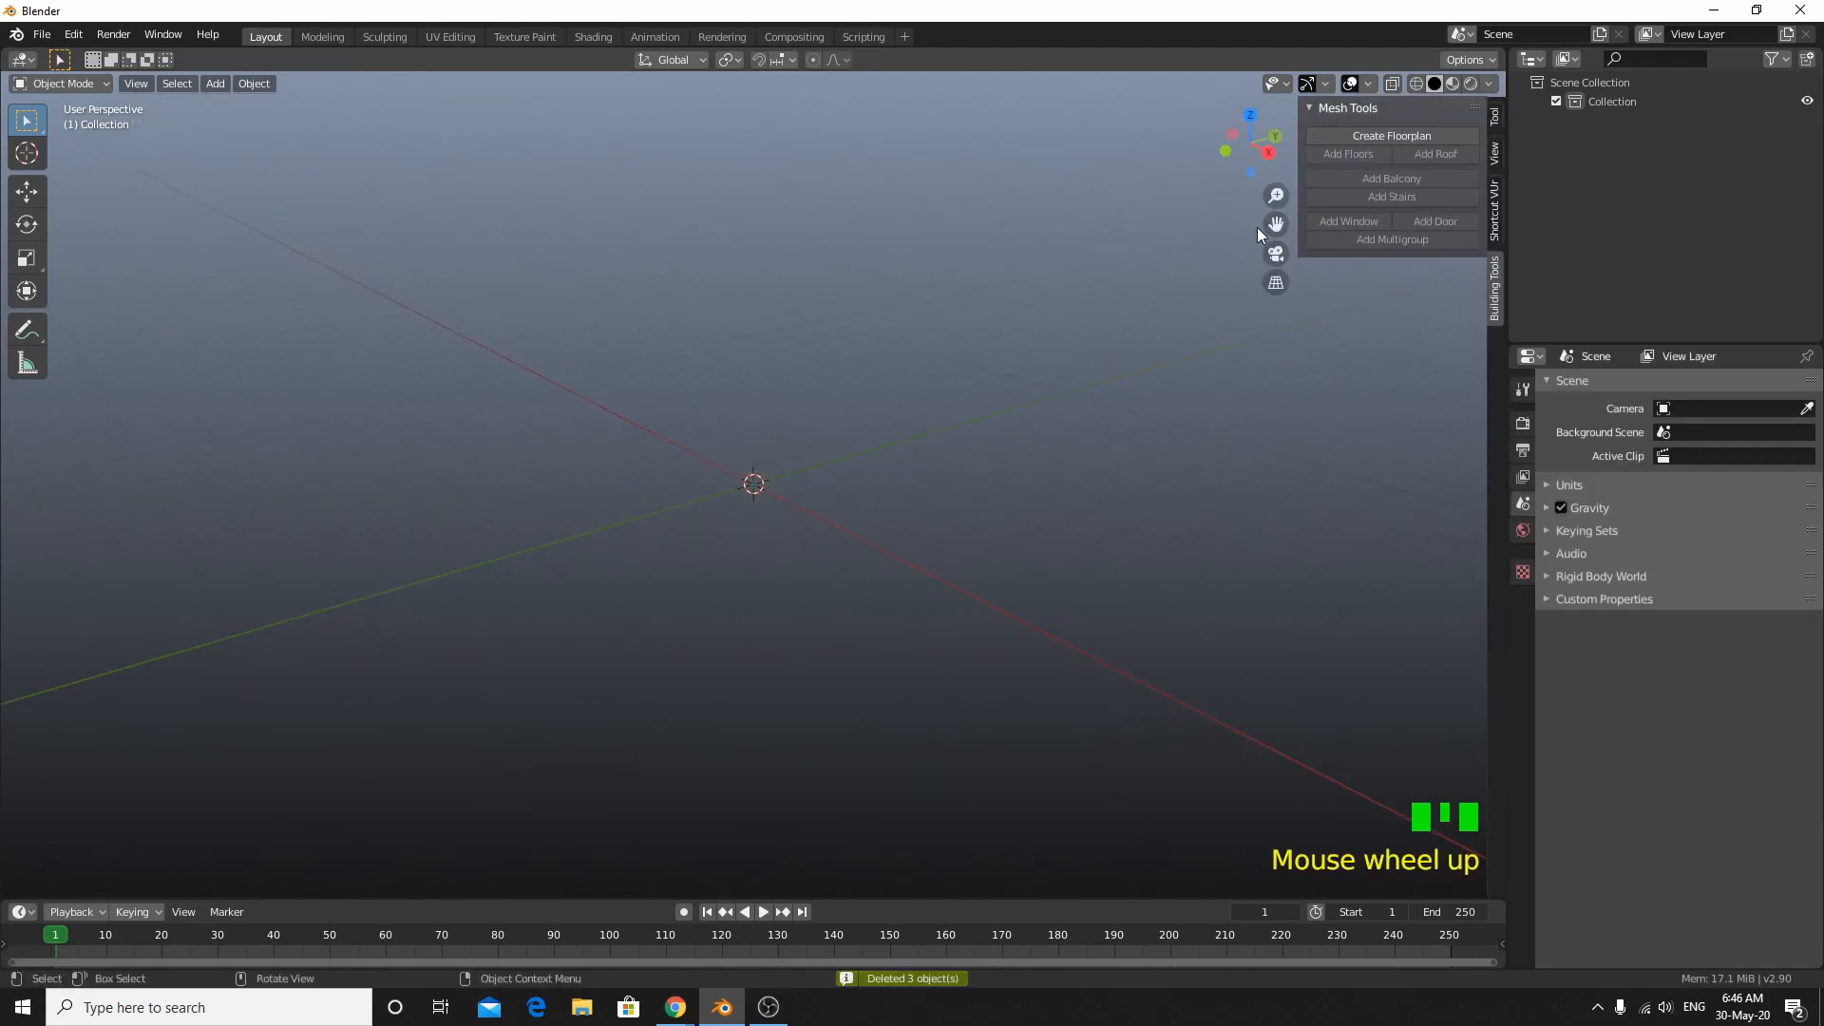
left_click(1405, 139)
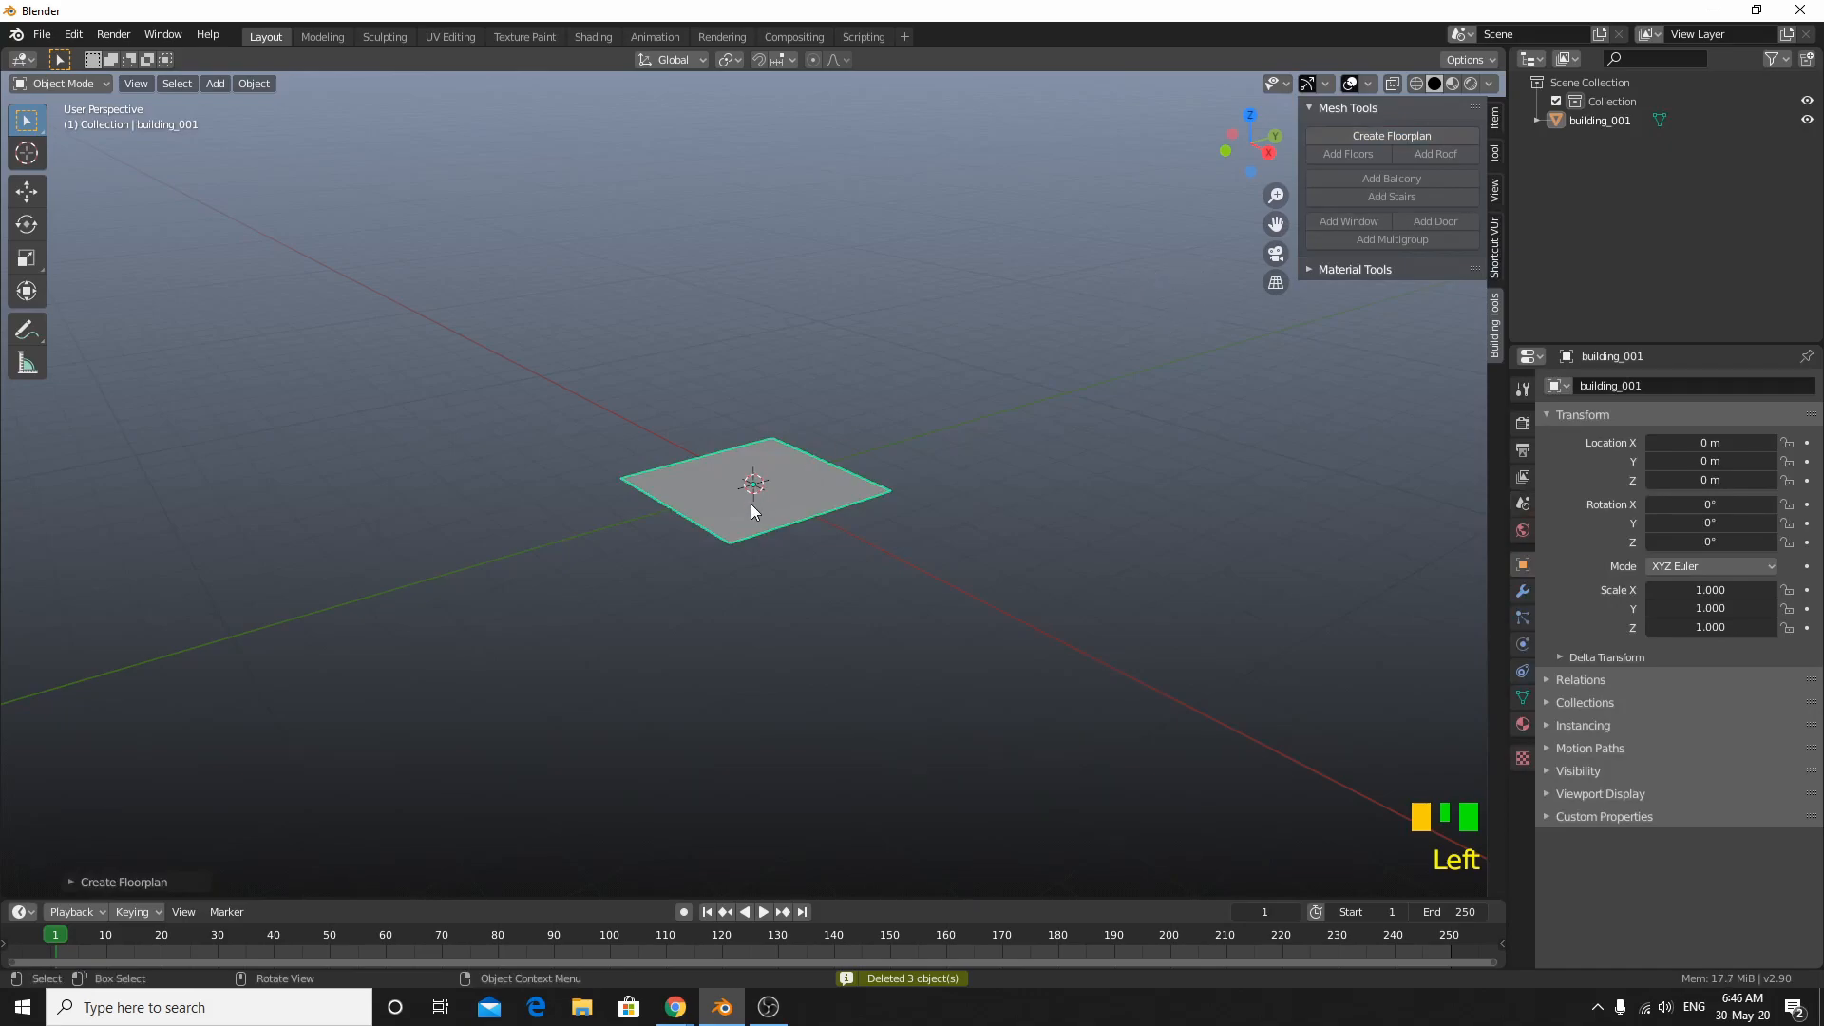
scroll(788, 527, "up", 4)
scroll(789, 529, "down", 2)
key("s")
right_click(1286, 600)
key("Tab")
scroll(754, 564, "up", 1)
key("Tab")
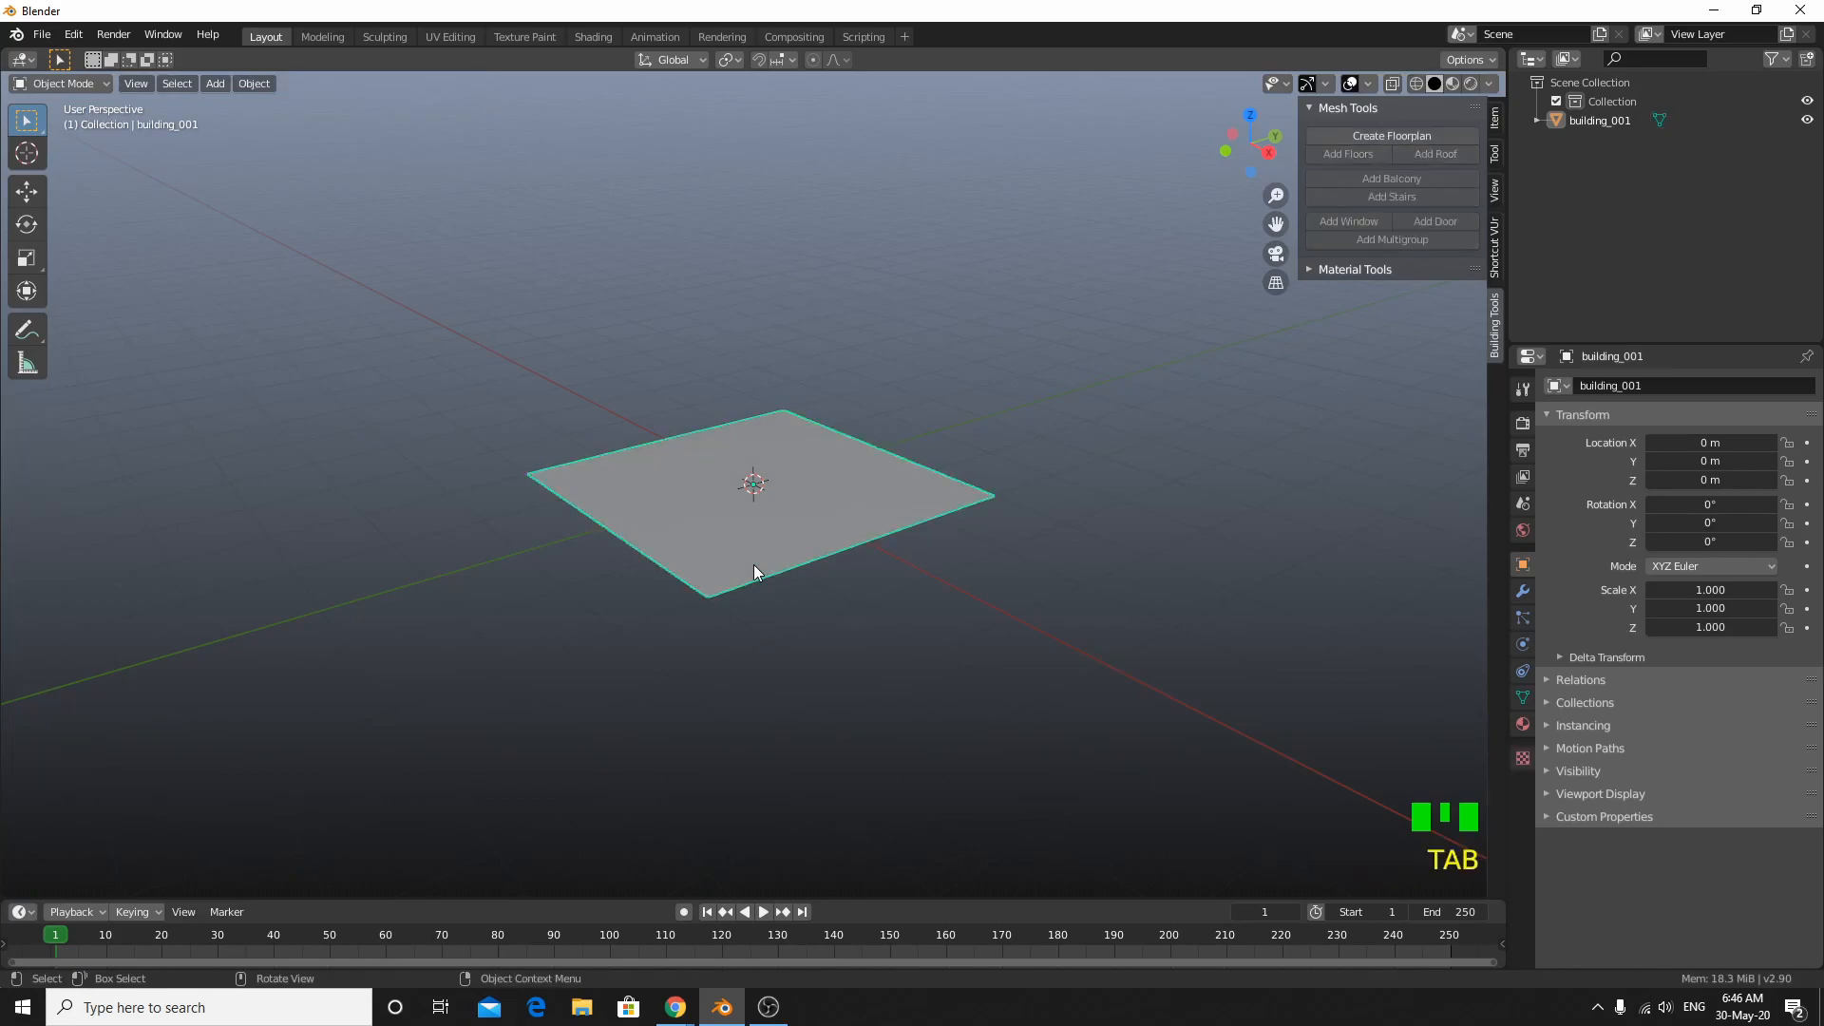
key("Delete")
Step: Create a floorplan with Building Tools and set its type to Random
left_click(1392, 136)
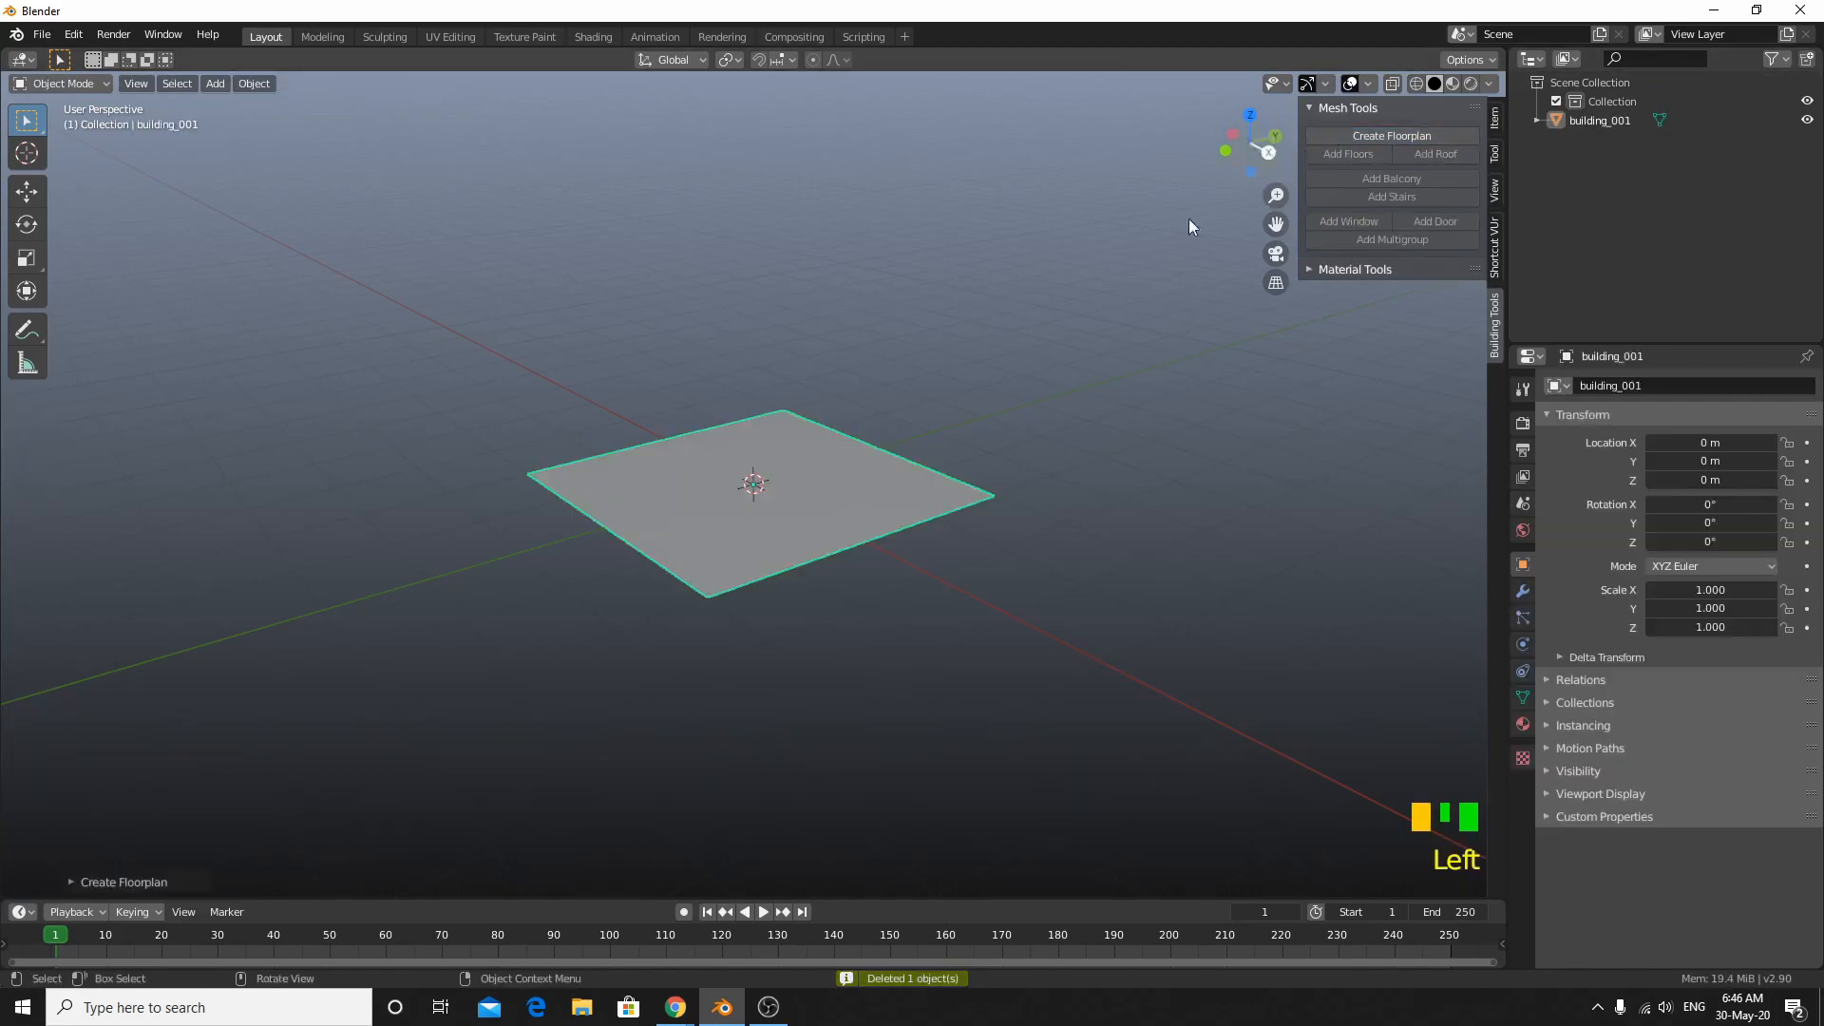
left_click(171, 880)
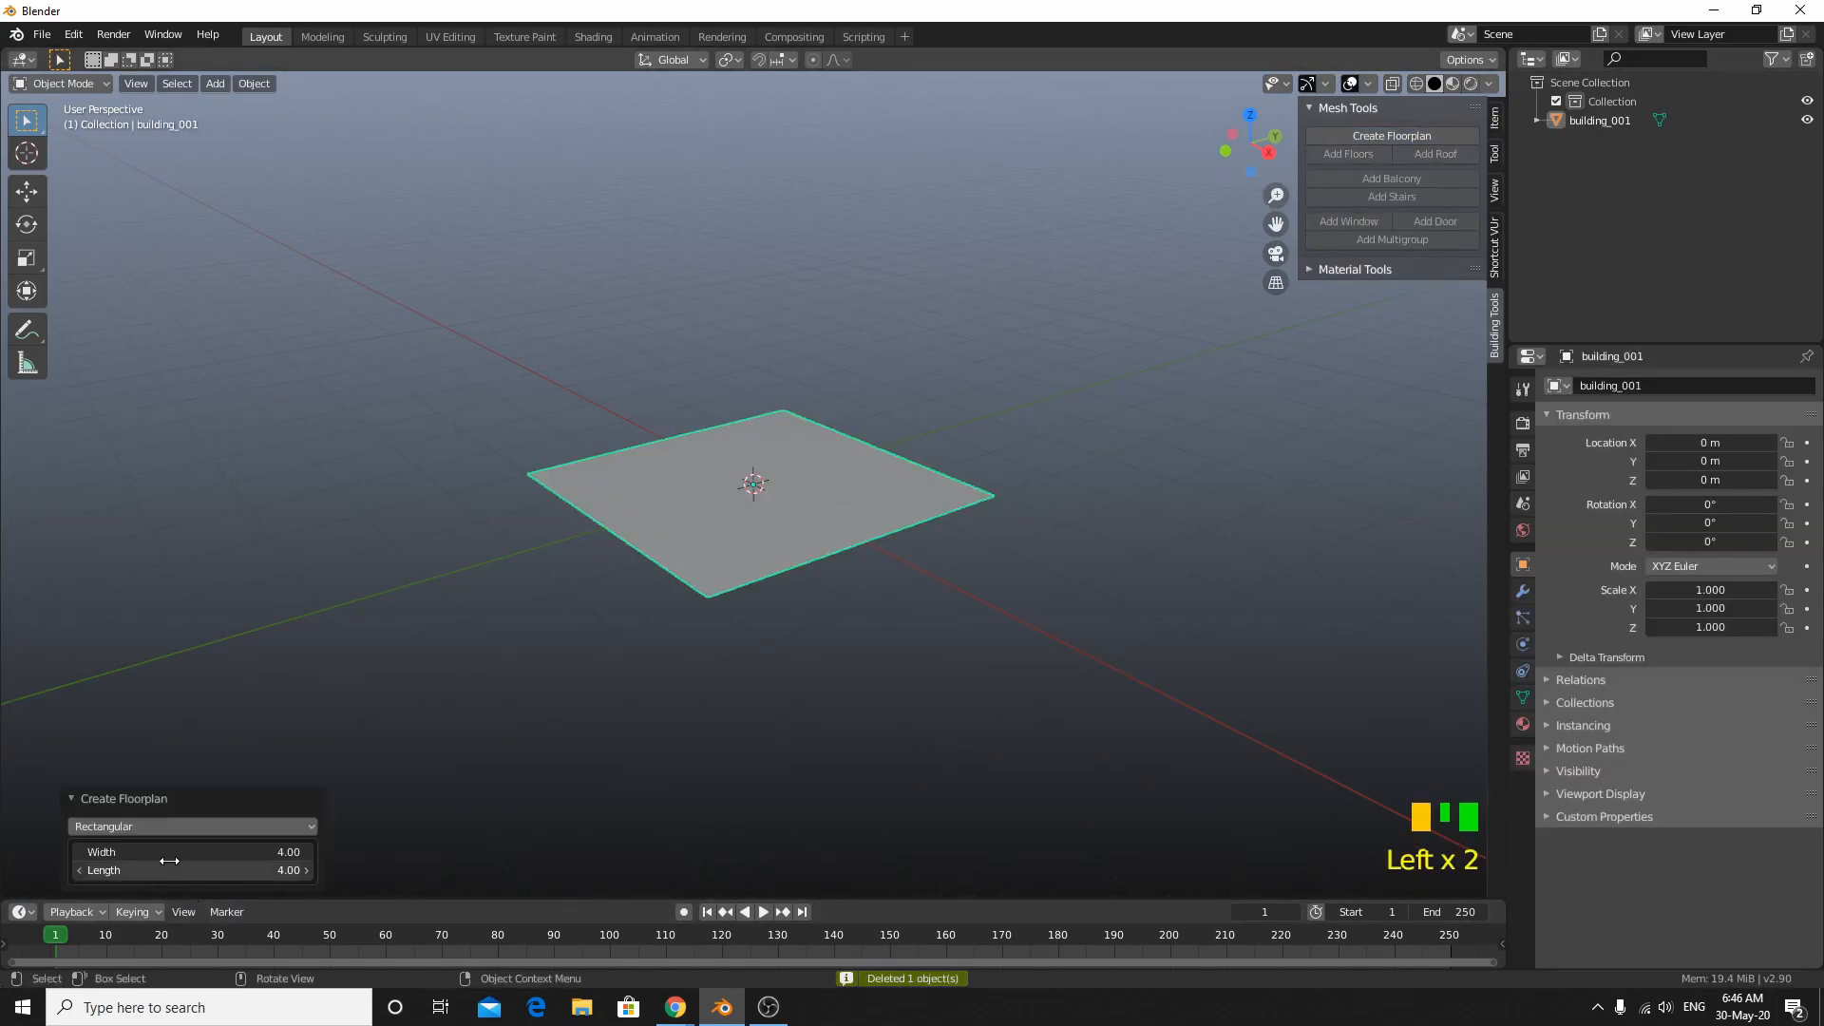
left_click(137, 825)
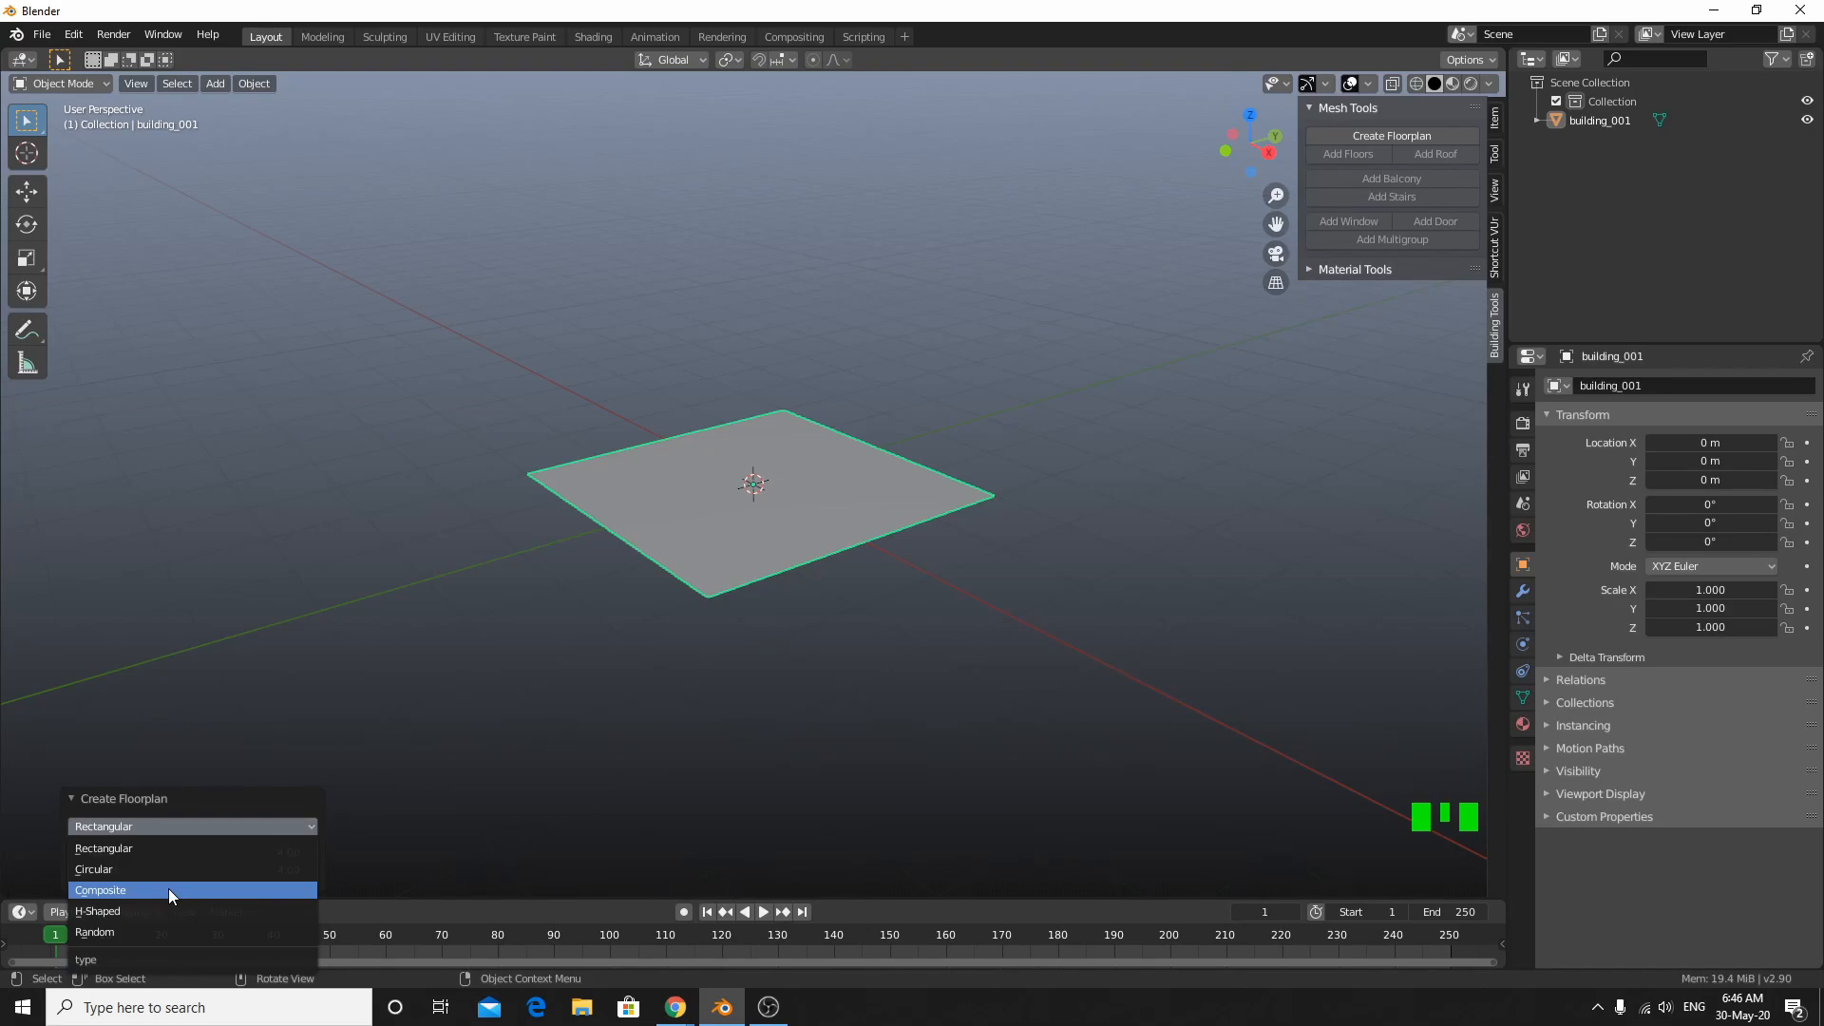
left_click(145, 937)
scroll(899, 633, "up", 2)
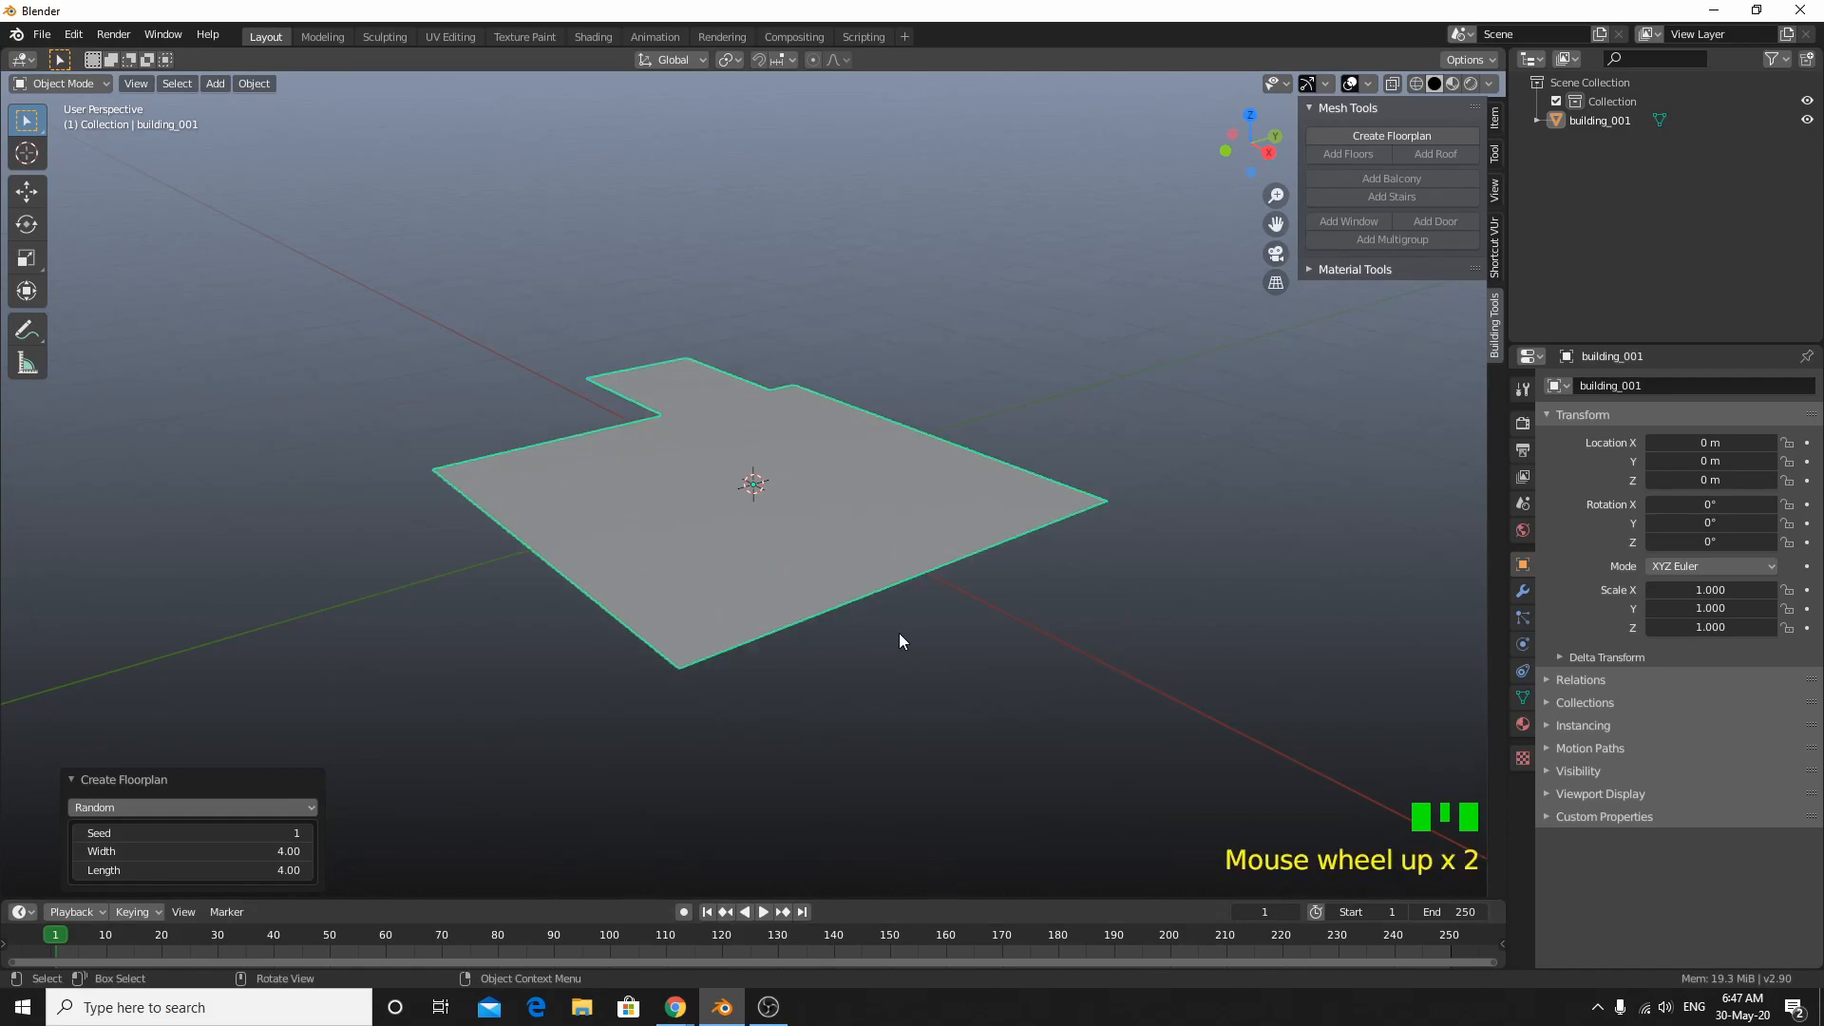
middle_click_drag(899, 633, 1001, 662)
Step: Change the floorplan type to Composite and view it from above
left_click(134, 806)
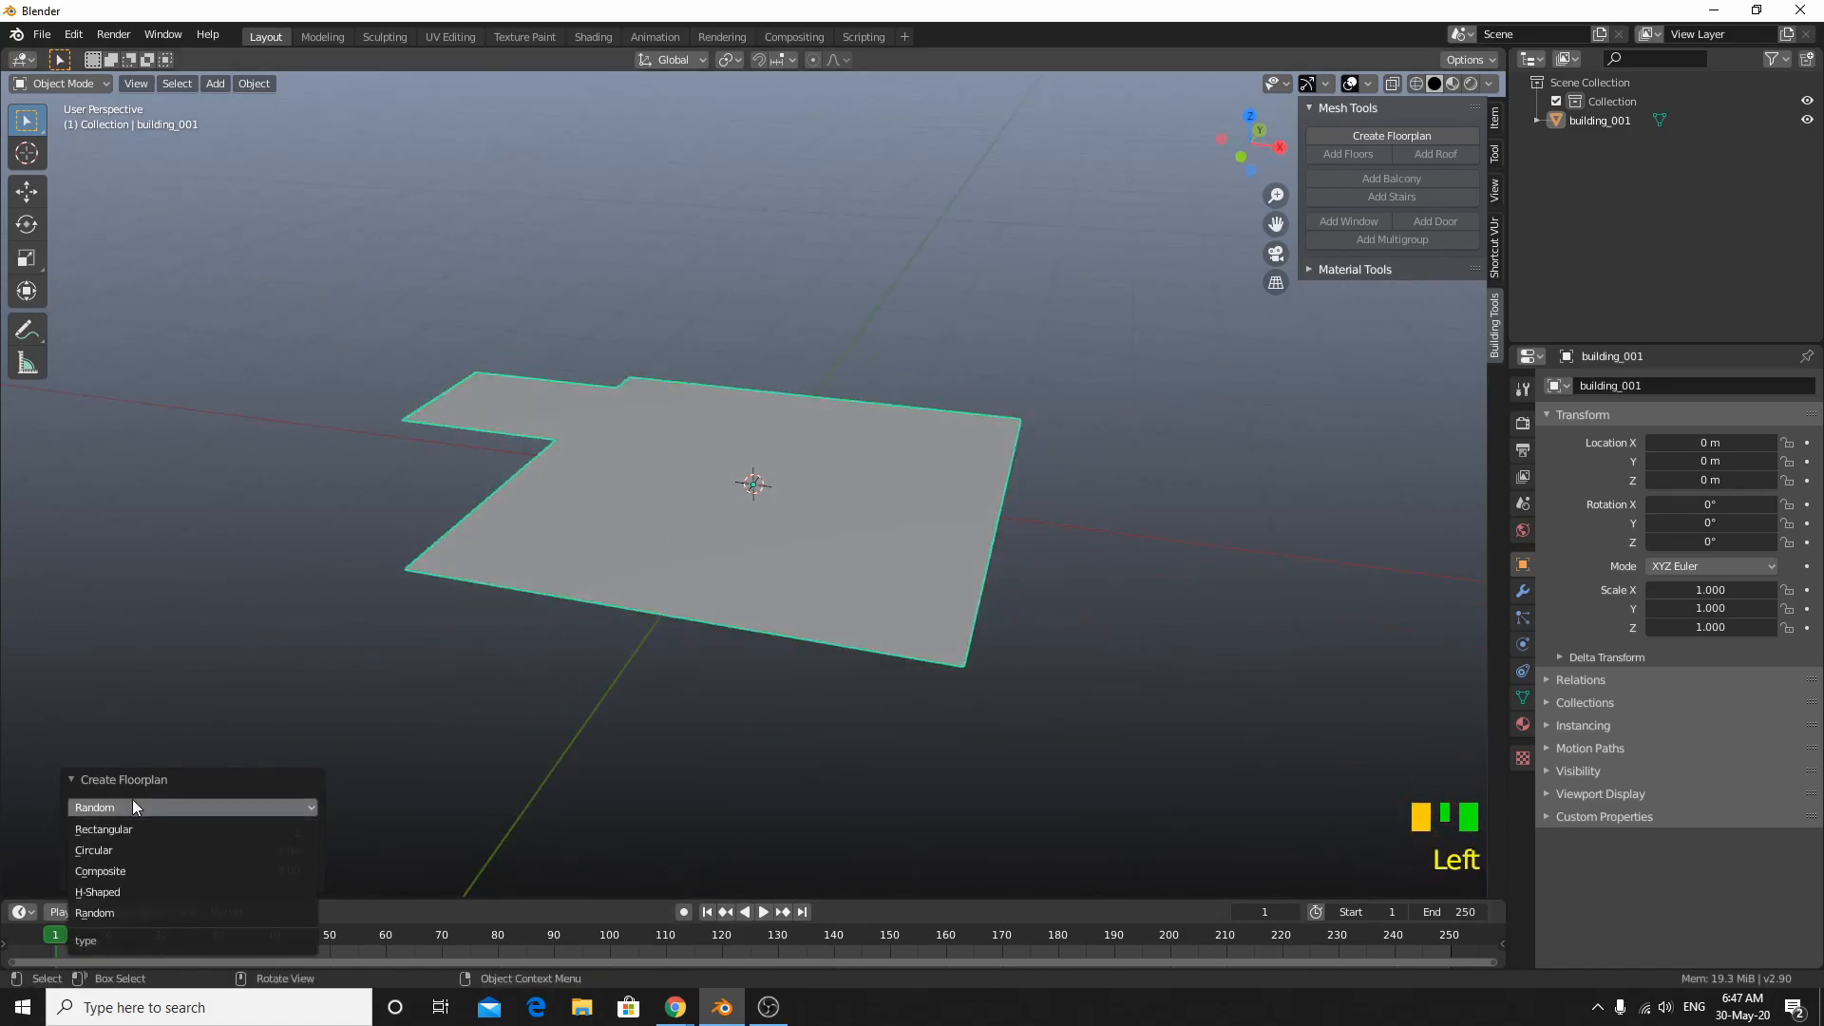
left_click(129, 871)
middle_click_drag(323, 476, 397, 590)
scroll(398, 596, "down", 2)
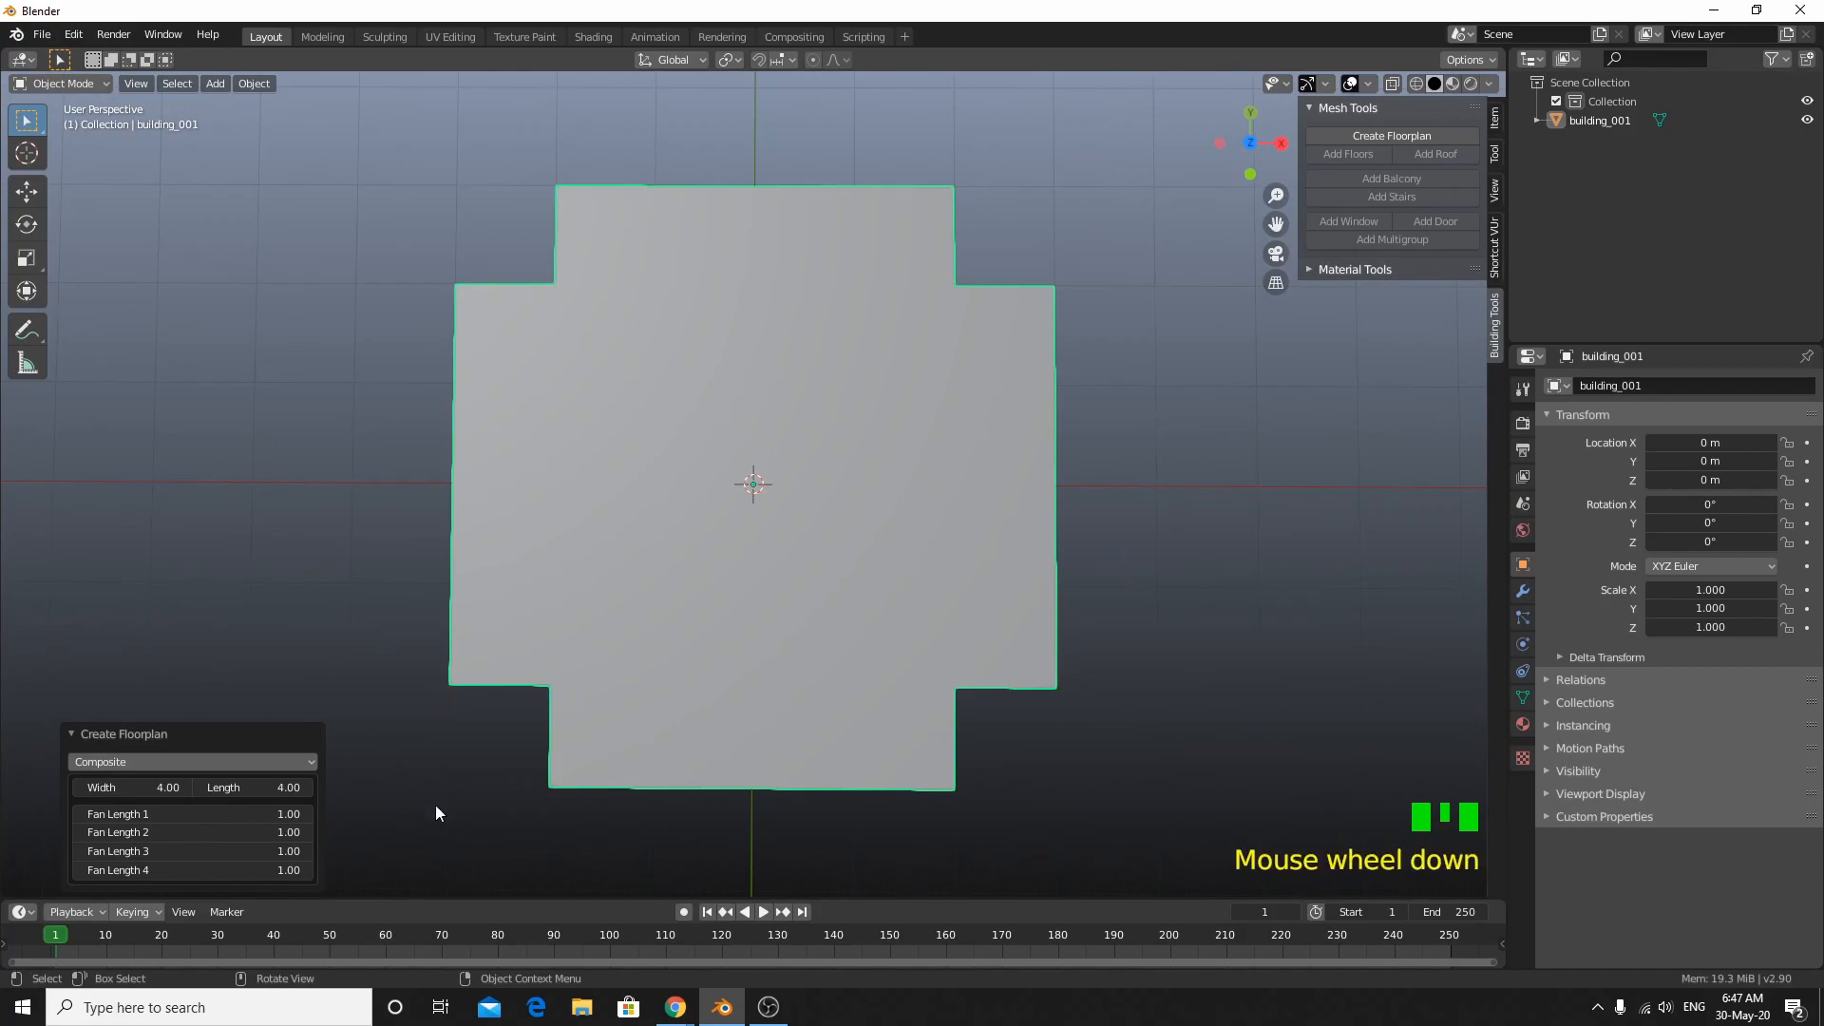
Step: Set Fan Length 1 and Fan Length 2 of the composite floorplan to 2
left_click_drag(162, 814, 380, 814)
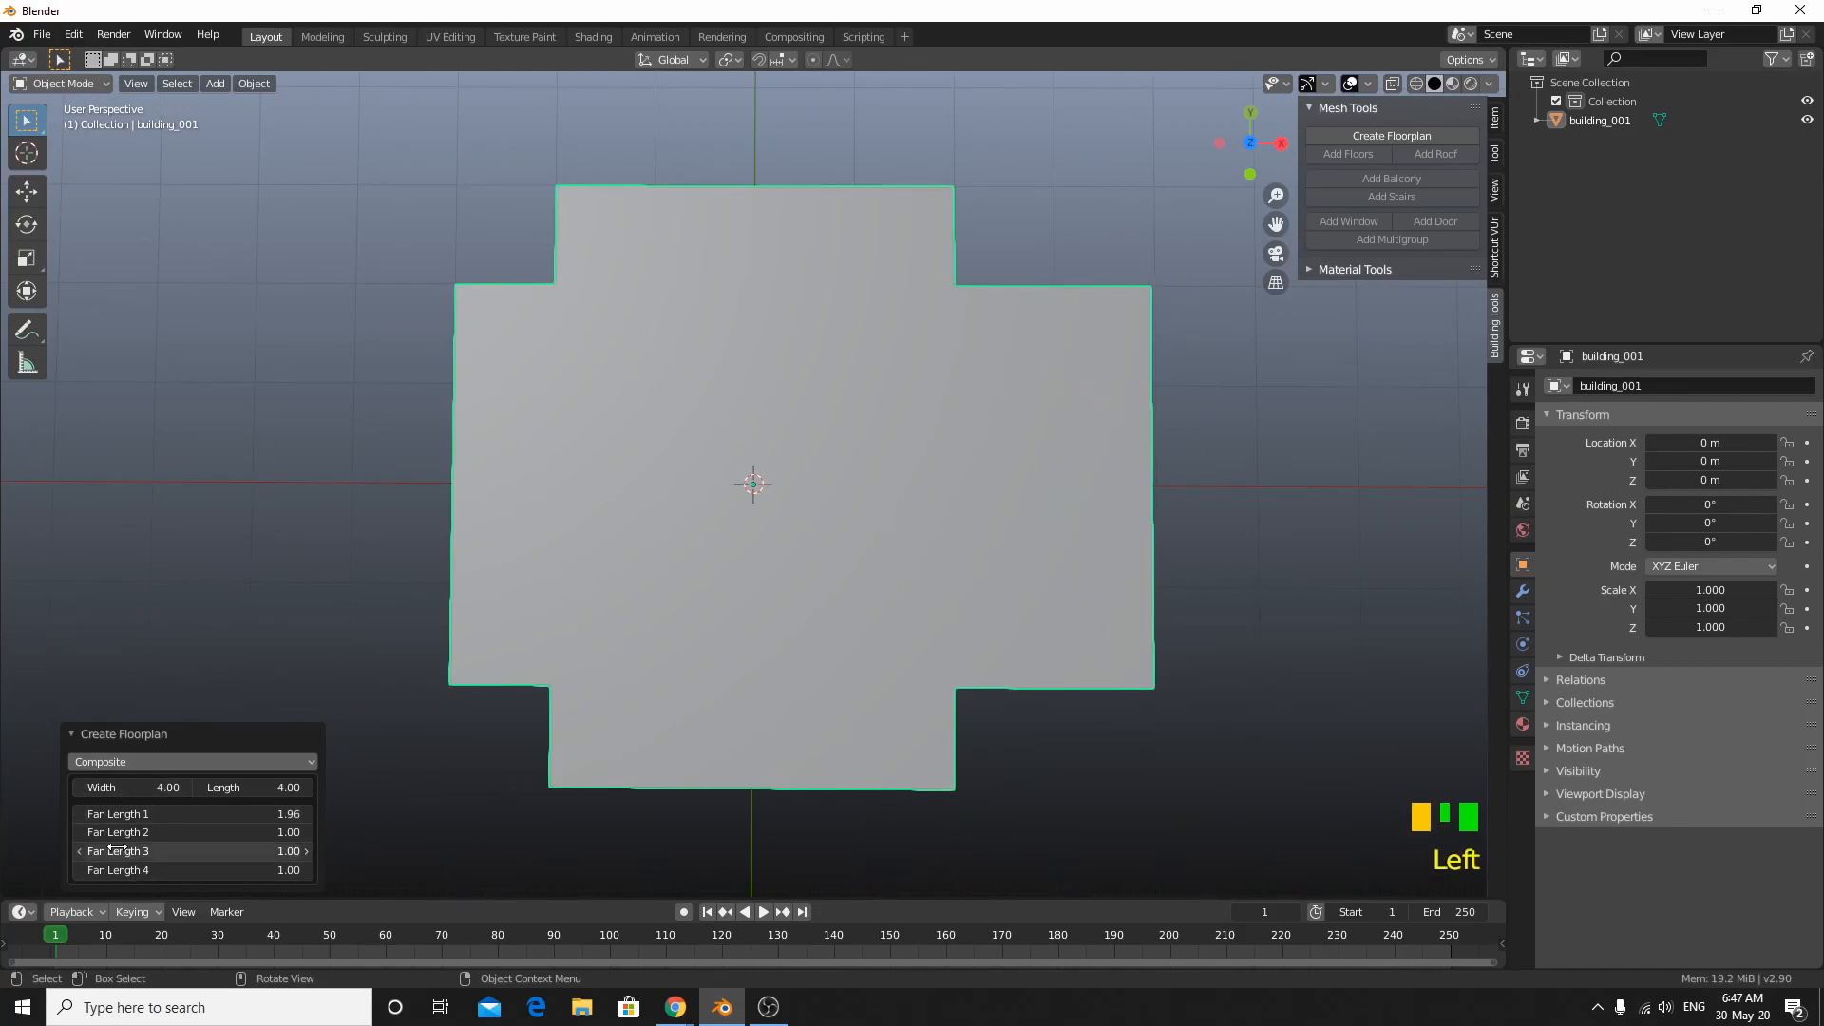
left_click_drag(114, 832, 238, 832)
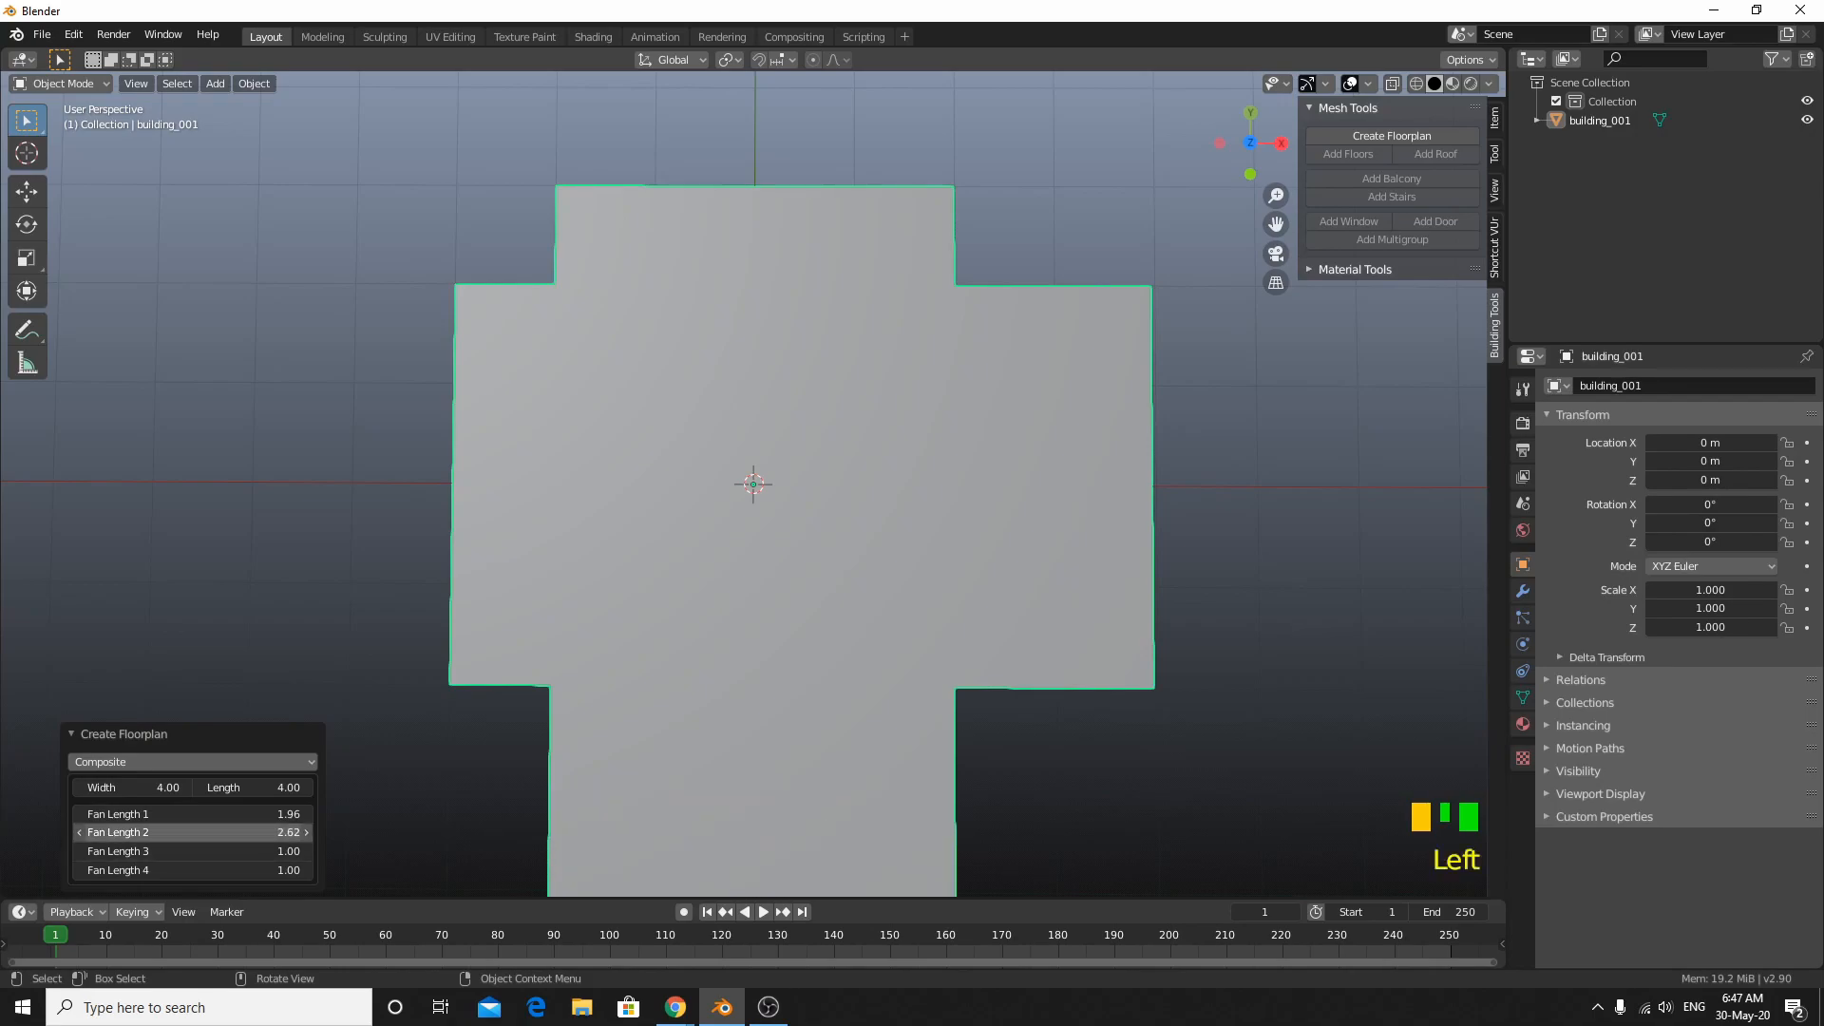
left_click(161, 815)
type("2")
key("Return")
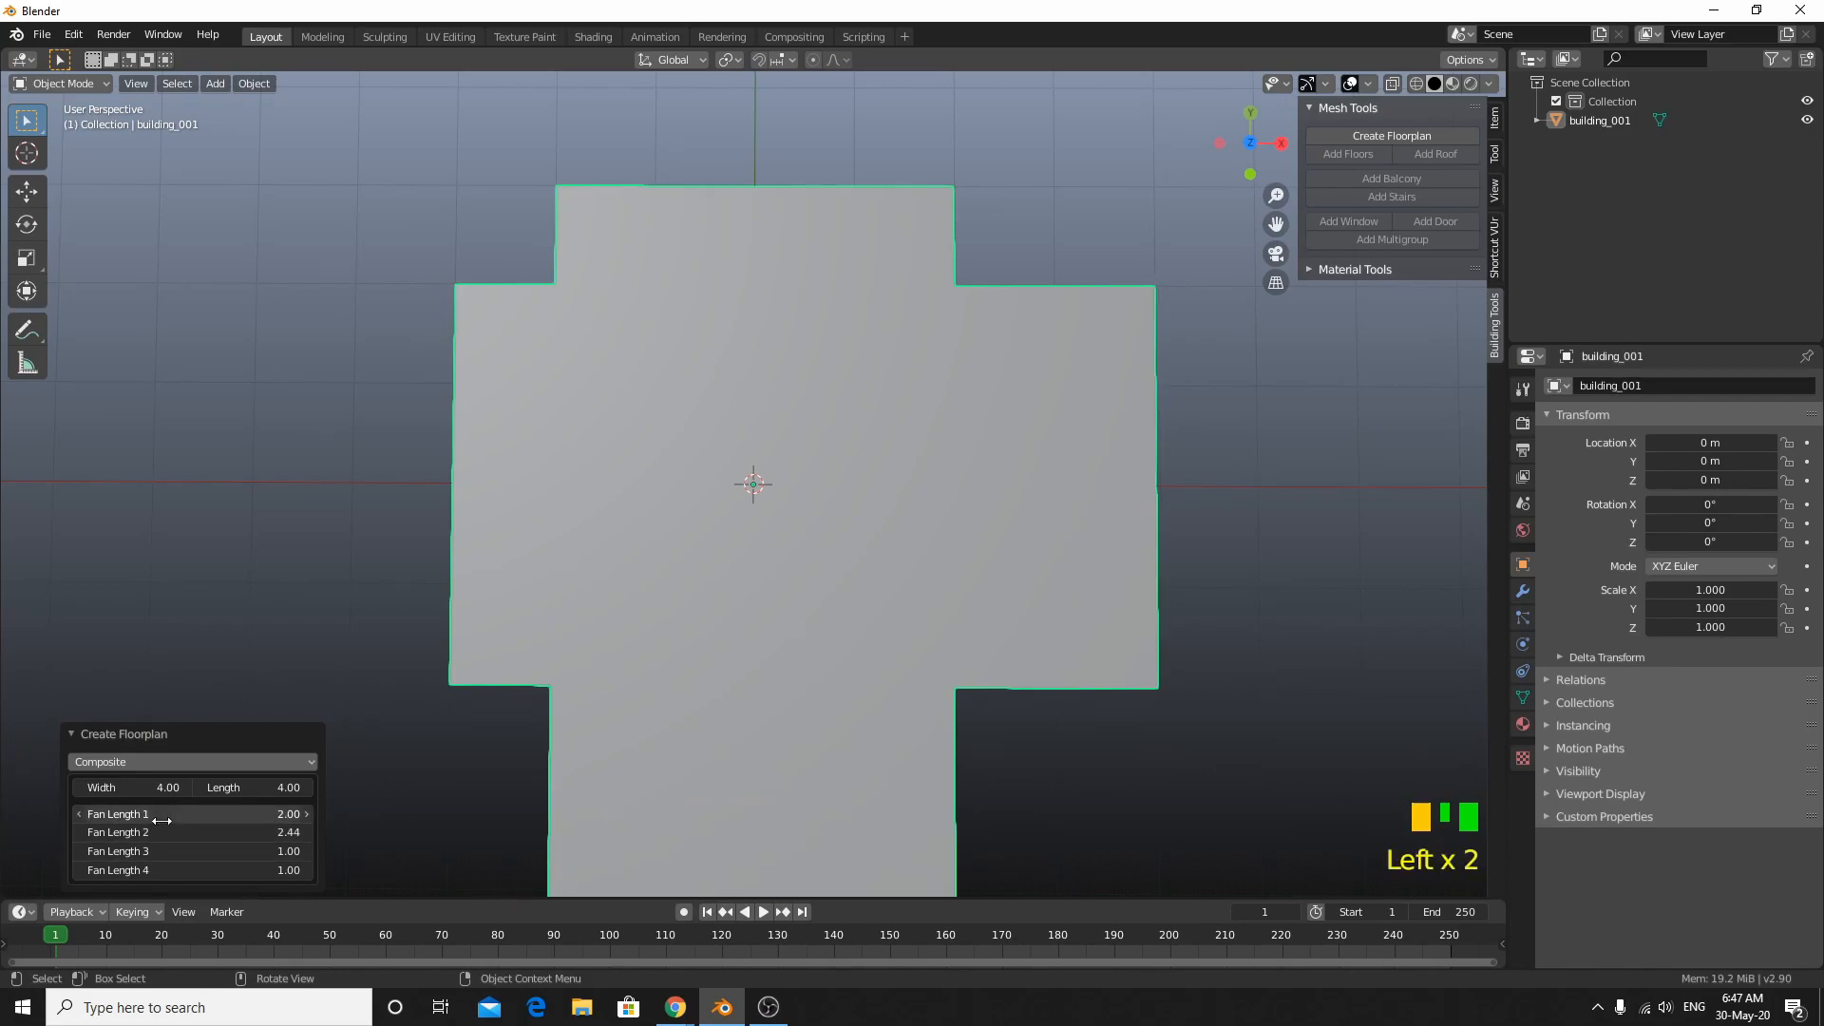
scroll(481, 629, "down", 2)
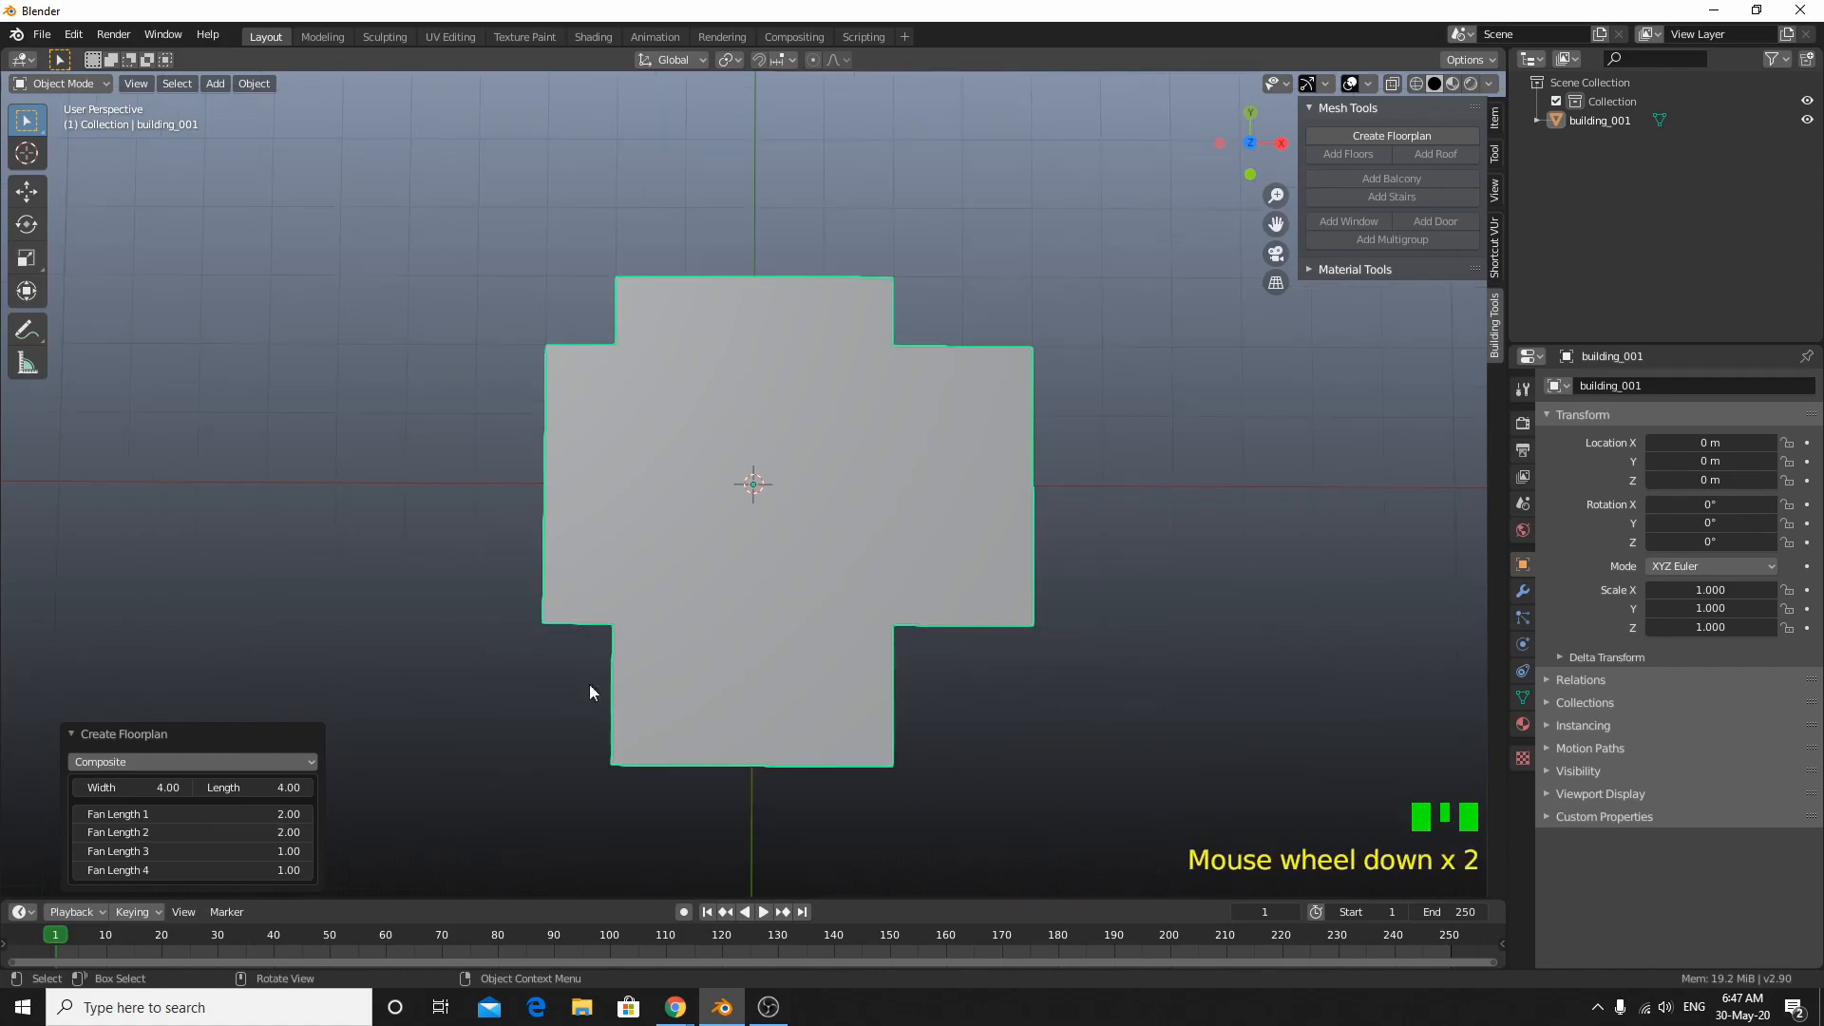
Step: Set Fan Length 3 and Fan Length 4 of the composite floorplan to 2
left_click(252, 846)
type("2")
key("Return")
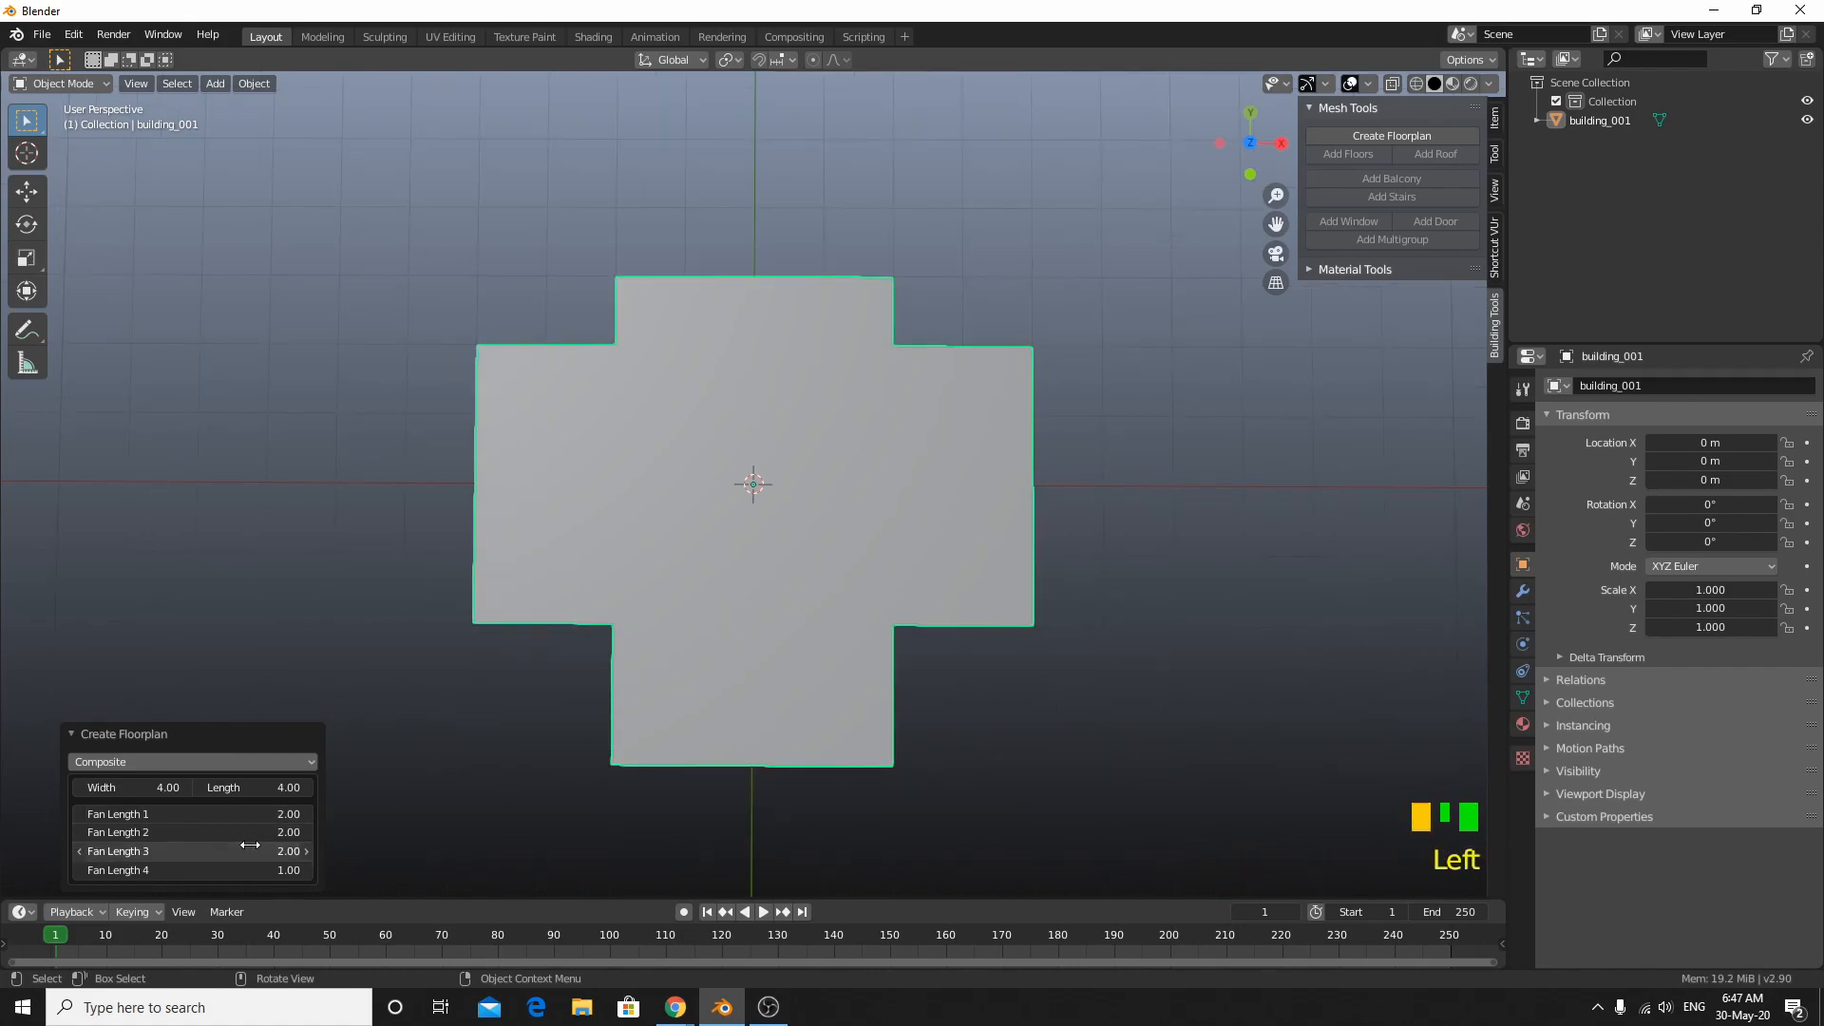
double_click(257, 871)
type("2")
key("Return")
Step: Remove one wing of the composite floorplan by setting Fan Length 1 to 0
middle_click_drag(533, 717, 960, 634)
scroll(684, 590, "down", 2)
scroll(960, 633, "up", 3)
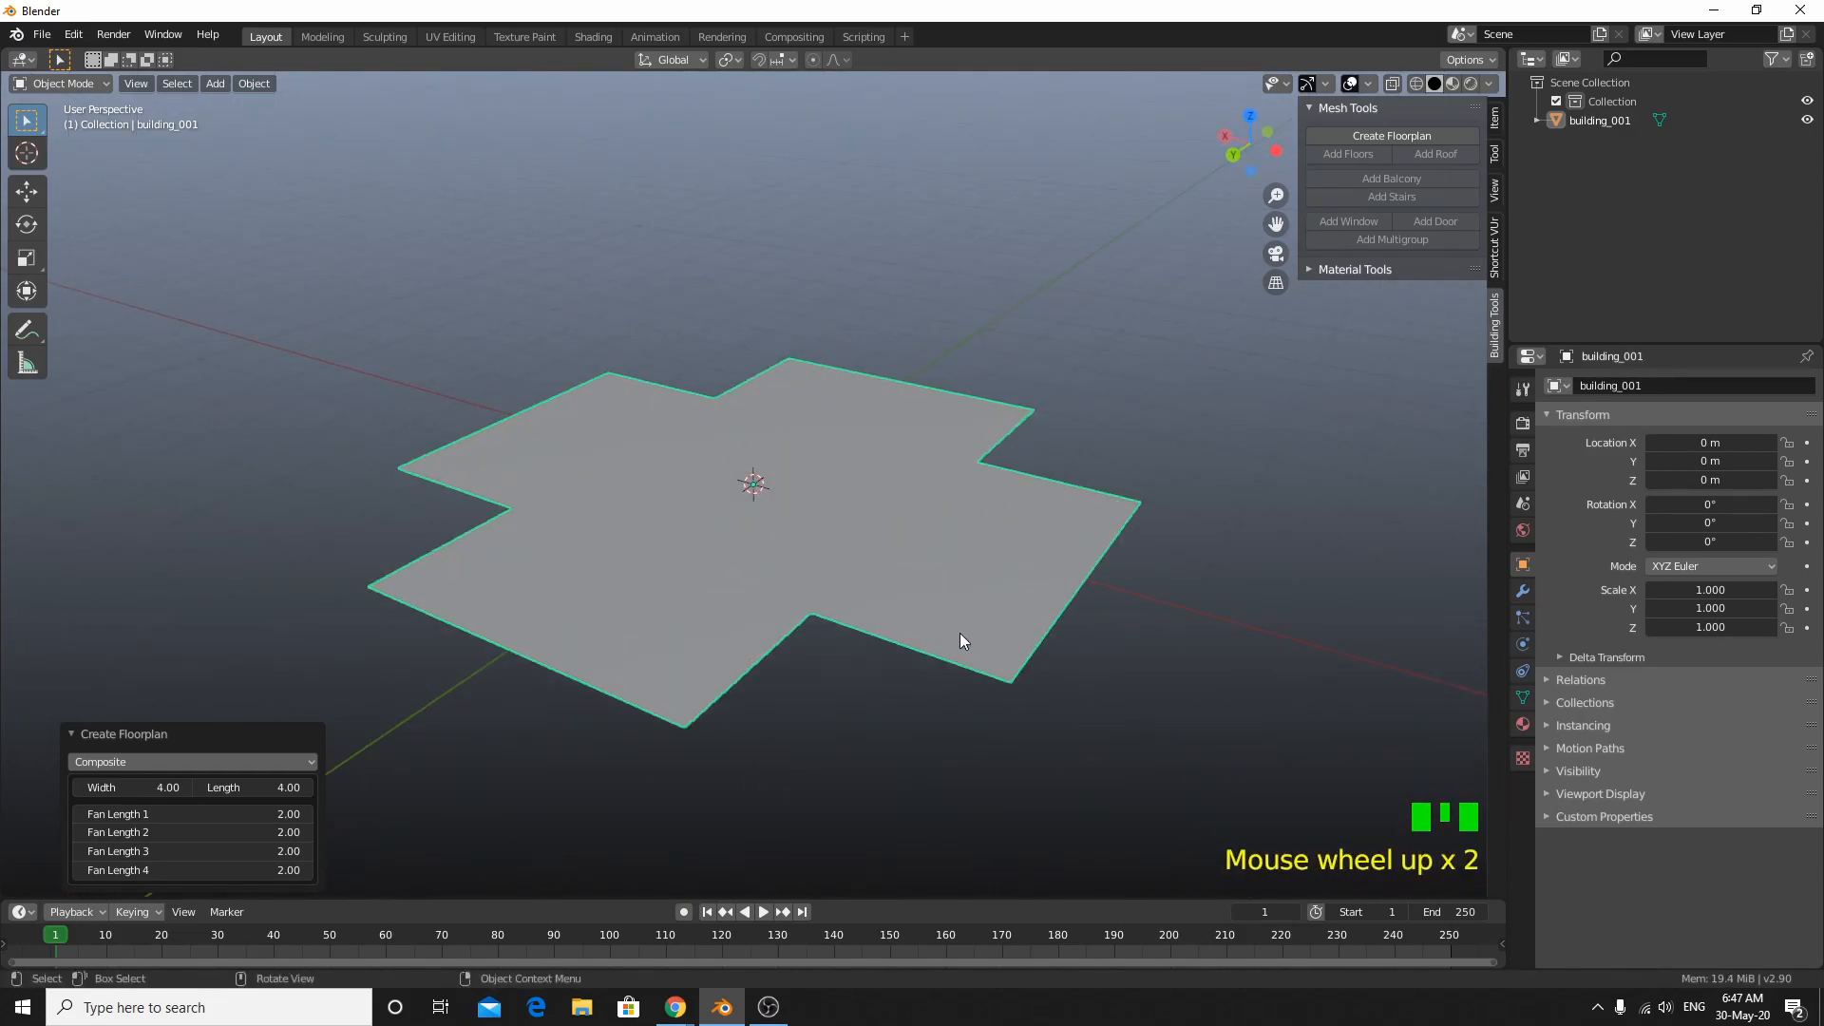
left_click(168, 814)
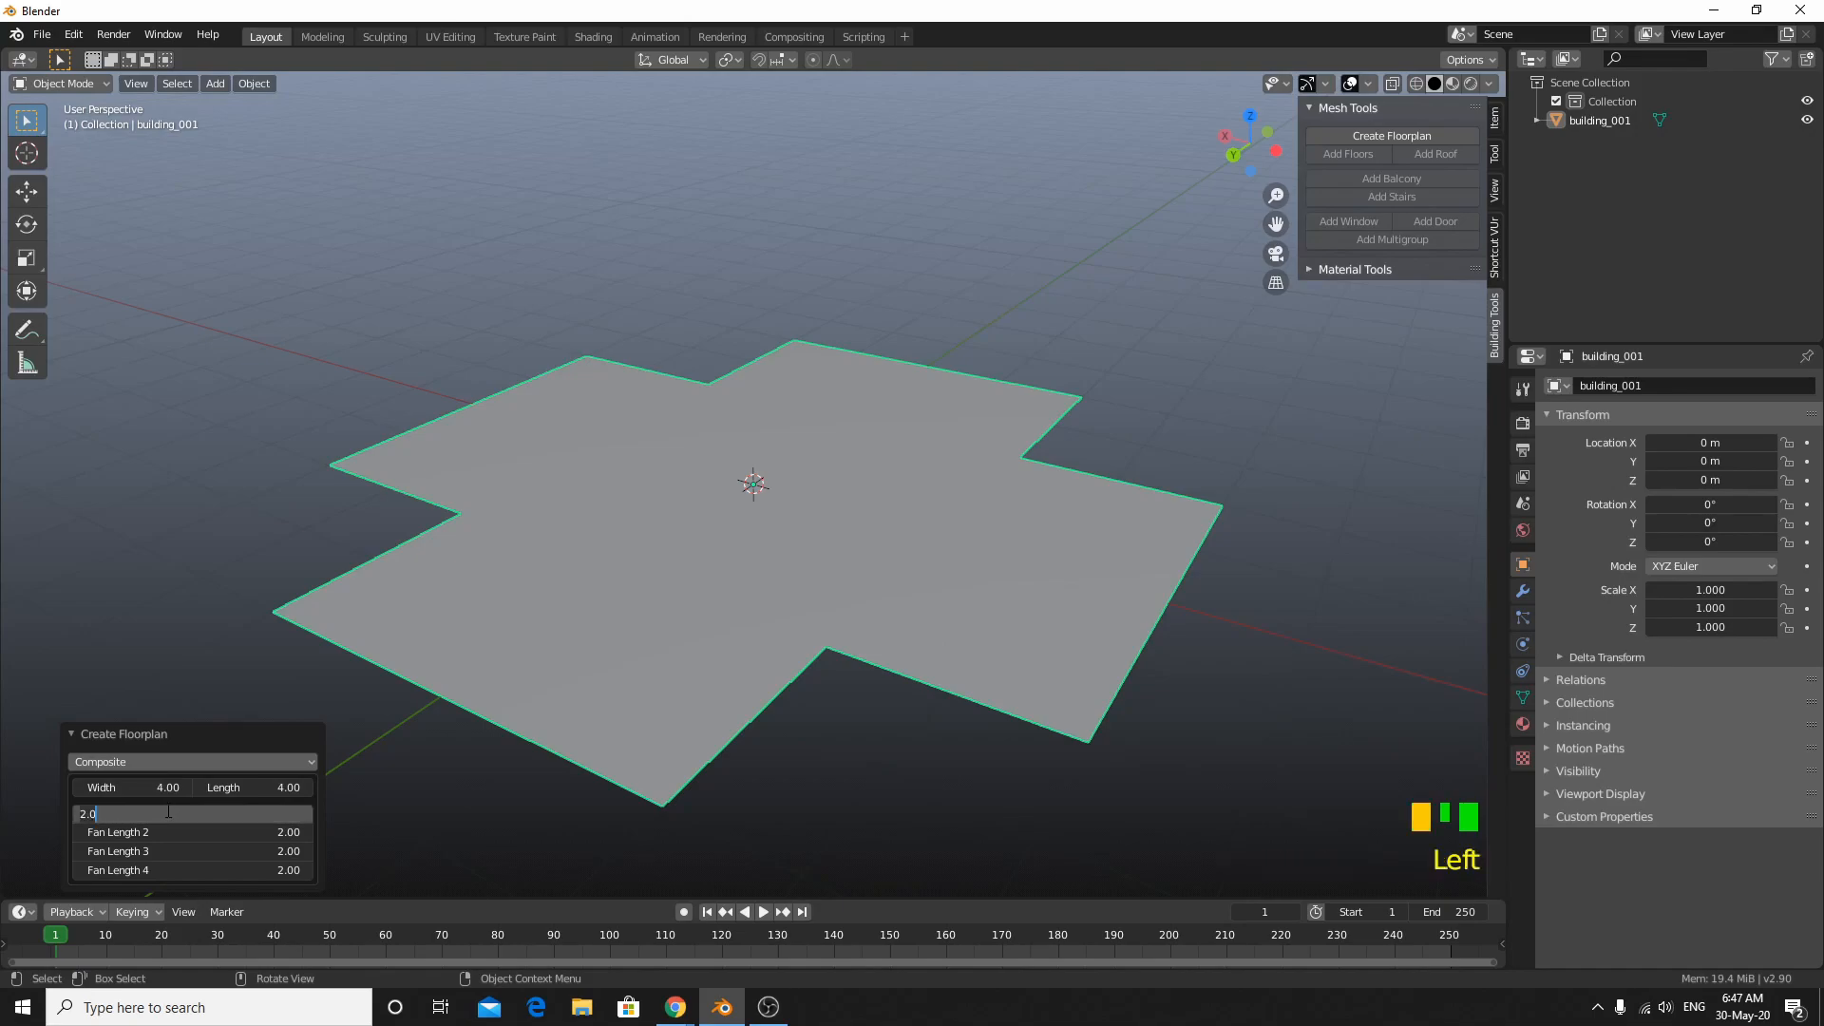
type("0")
key("Return")
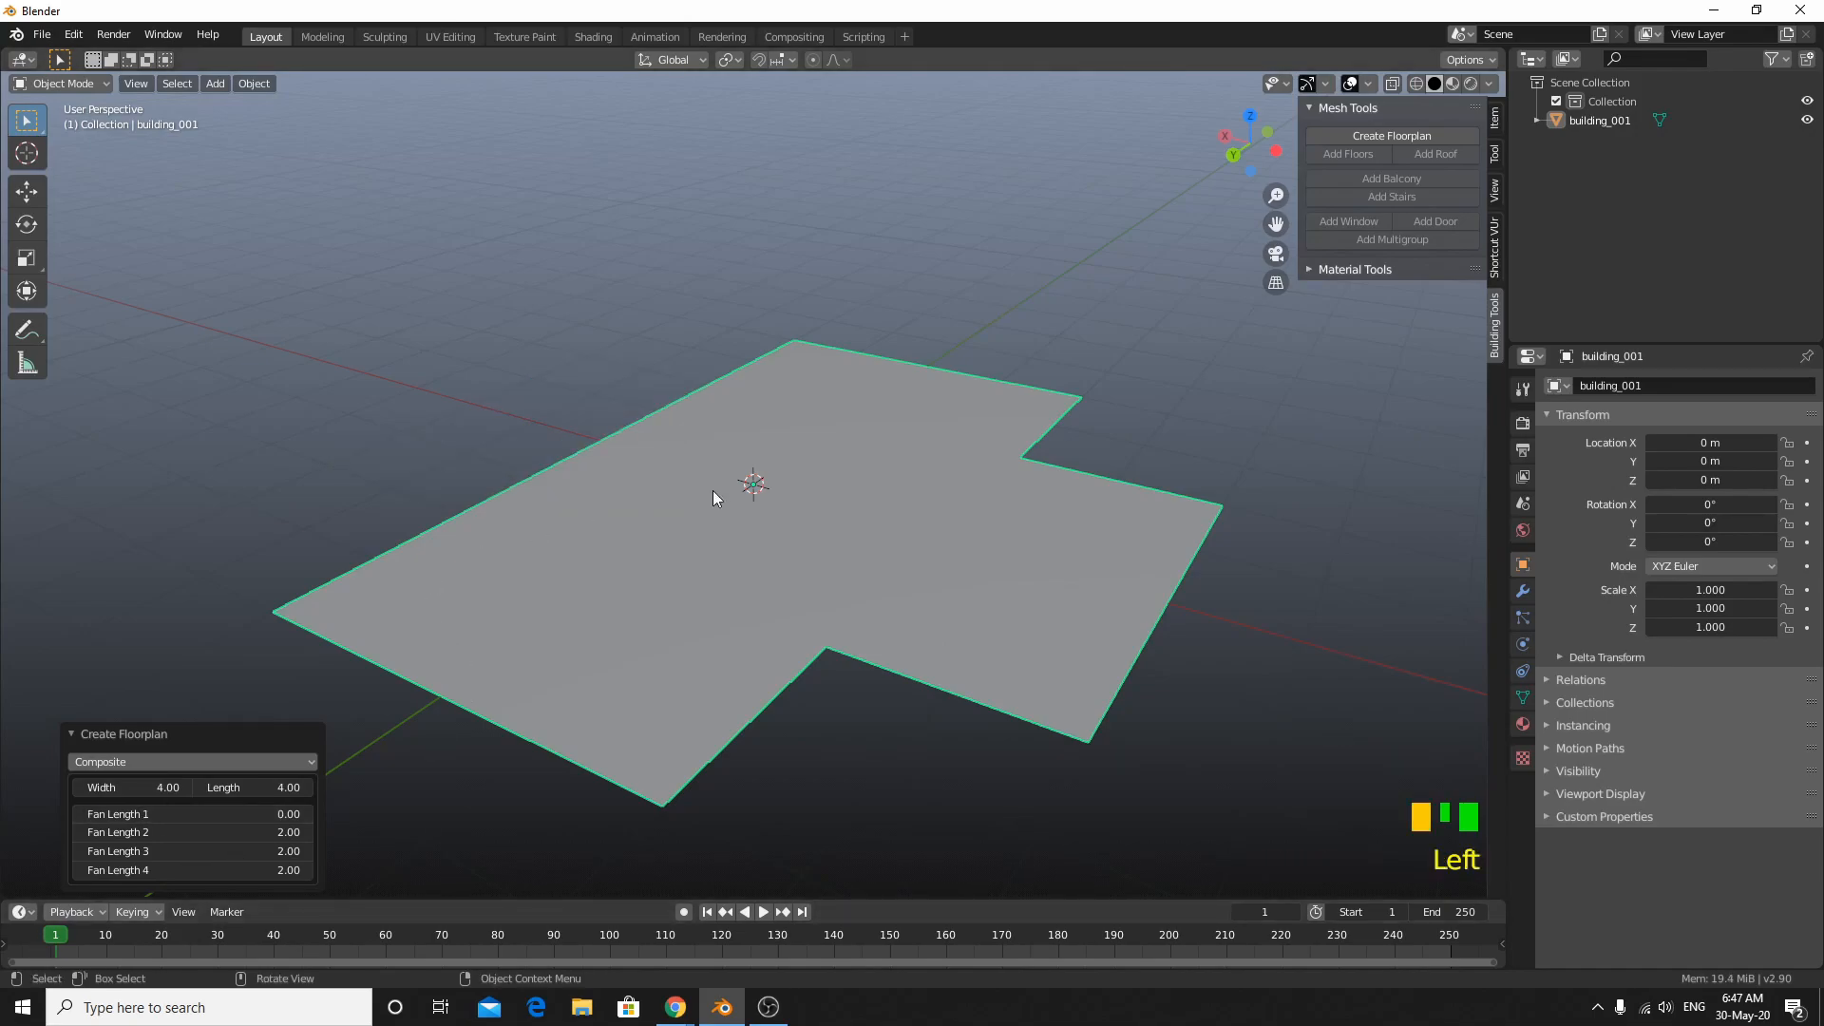
Step: Shorten one wing of the composite floorplan by setting Fan Length 3 to 0.92
left_click_drag(251, 856, 149, 856)
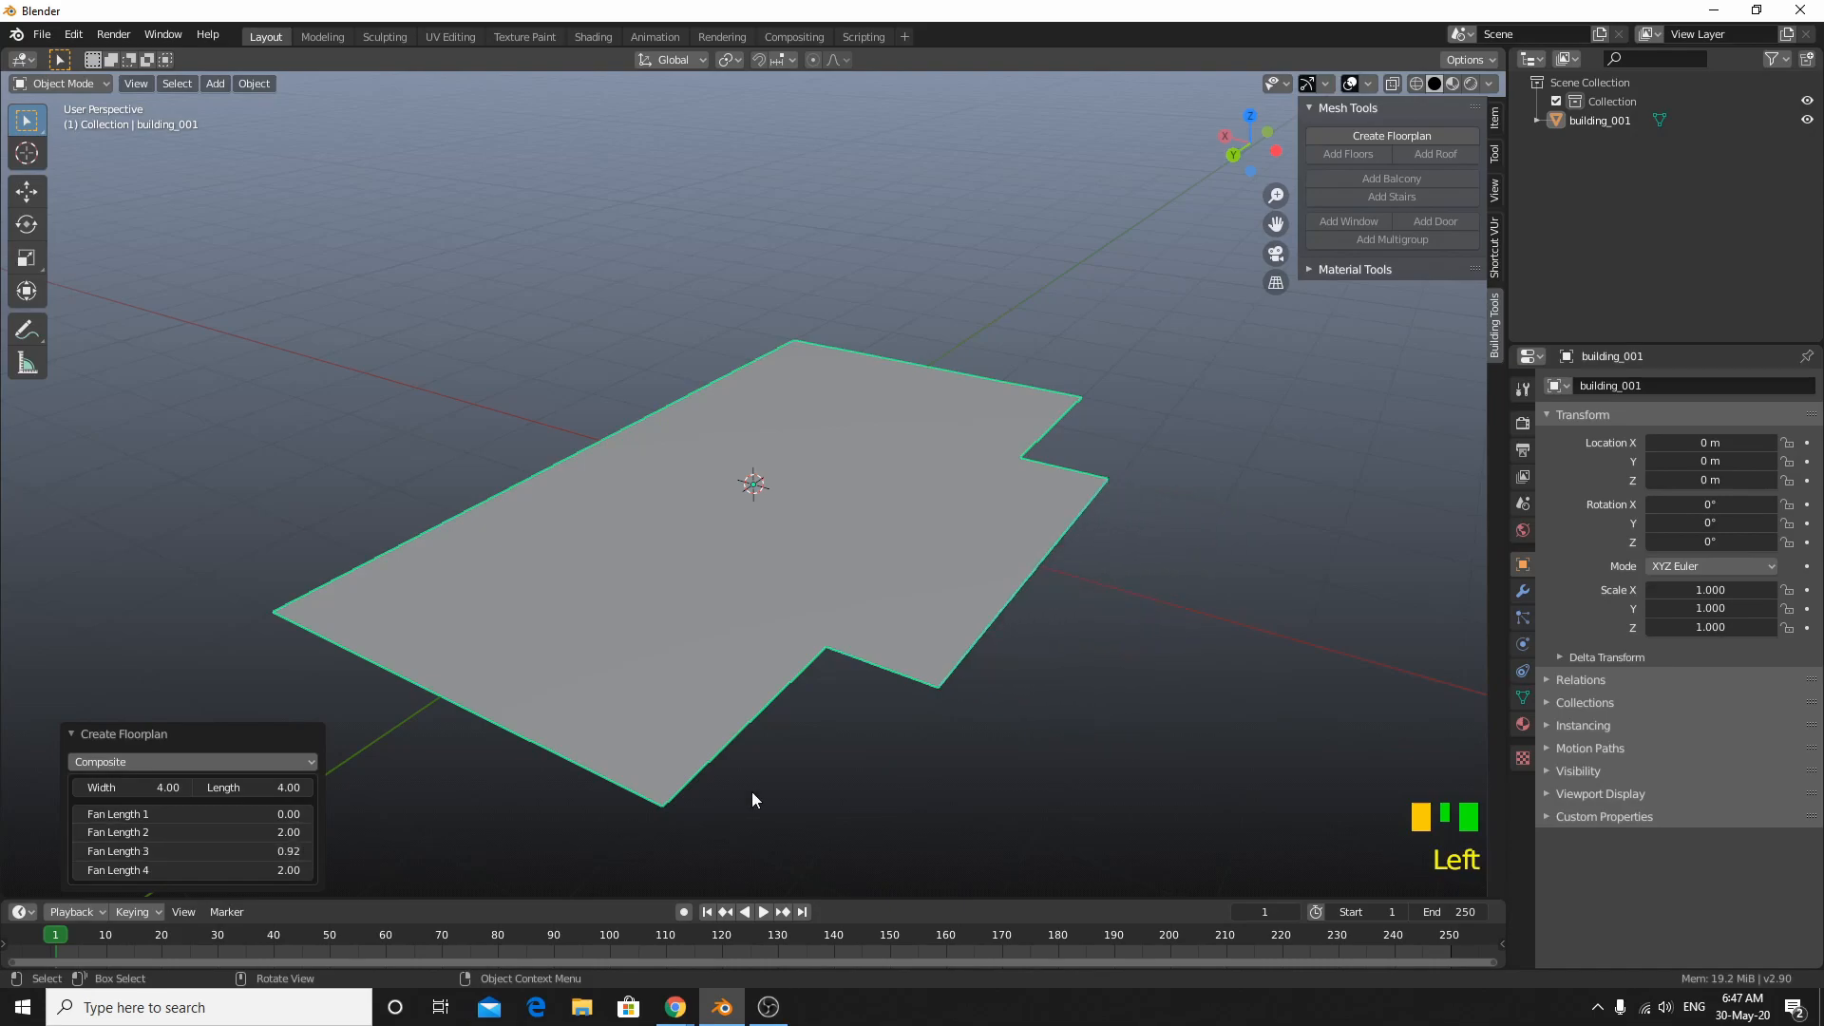
scroll(749, 785, "down", 4)
middle_click_drag(748, 785, 688, 748)
scroll(688, 753, "up", 4)
Step: Put the floorplan in Edit Mode with face selection and select all of its faces
key("Tab")
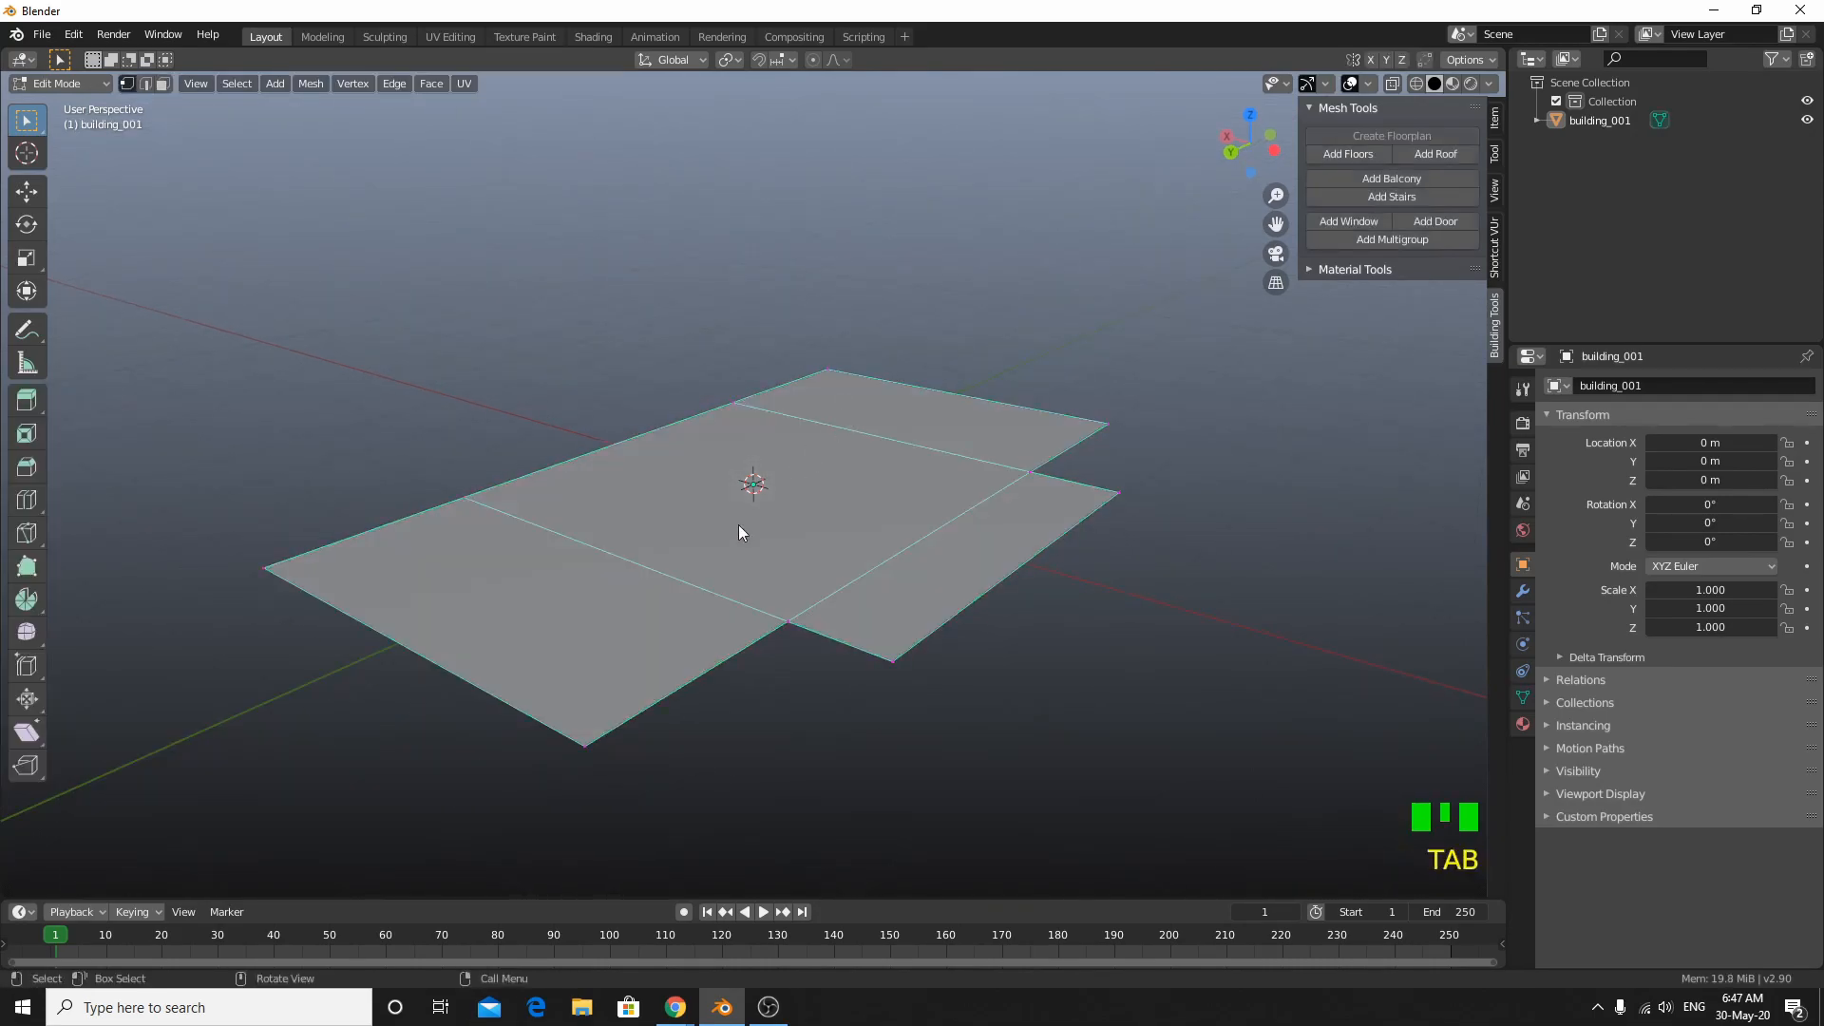
middle_click_drag(824, 677, 760, 642)
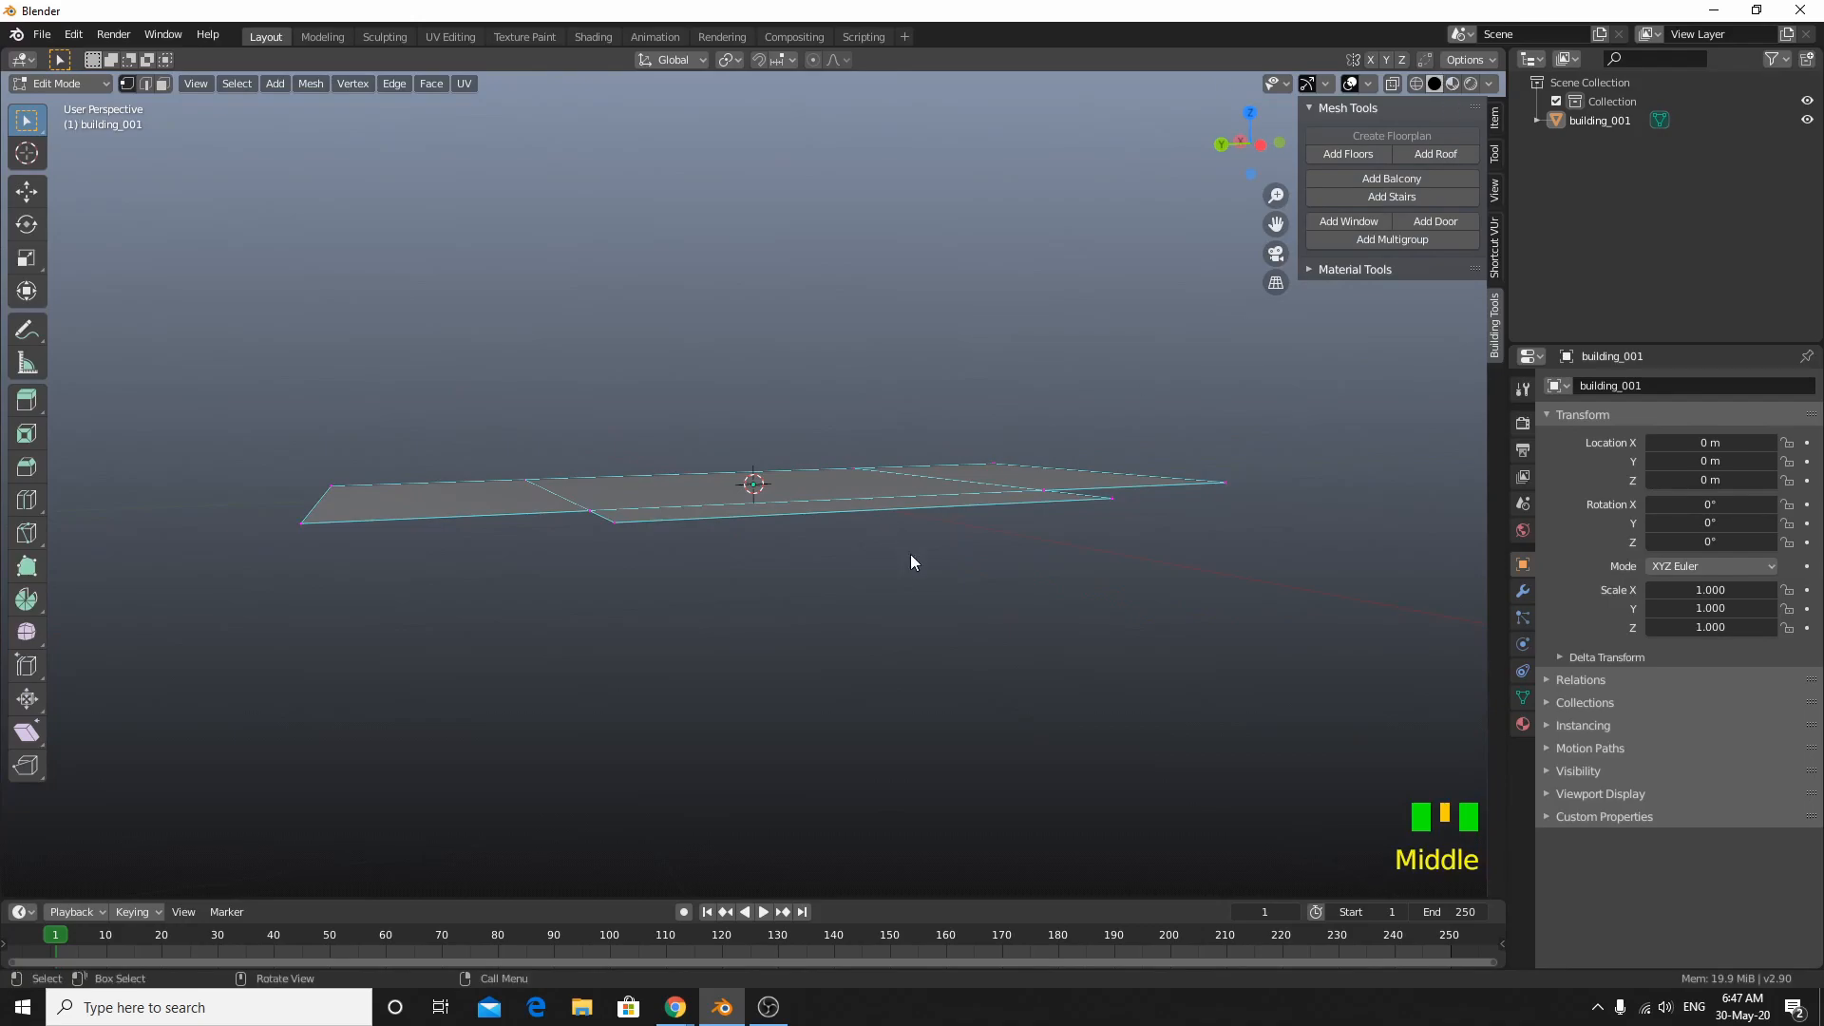
middle_click_drag(901, 546, 1217, 124)
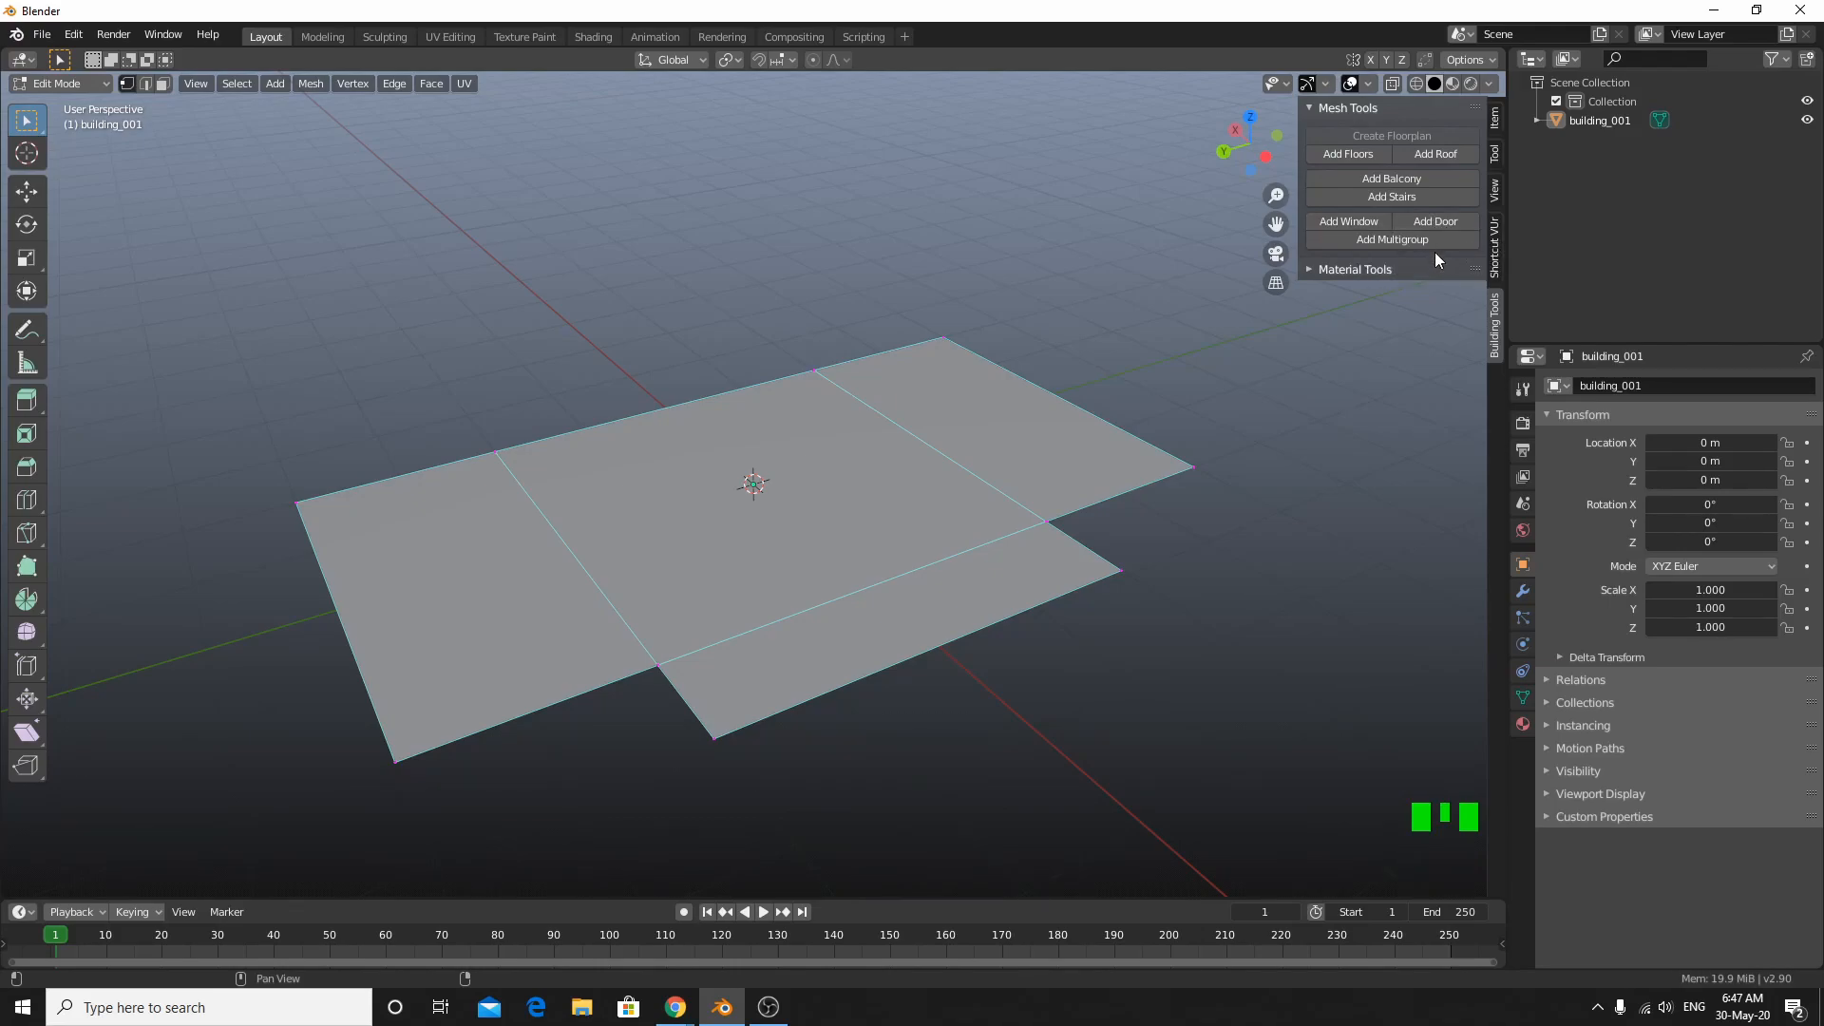
middle_click_drag(912, 408, 921, 437)
key("a")
scroll(921, 437, "up", 2)
scroll(996, 390, "down", 4)
middle_click_drag(1051, 630, 1072, 589)
left_click(1072, 589)
scroll(1018, 505, "up", 2)
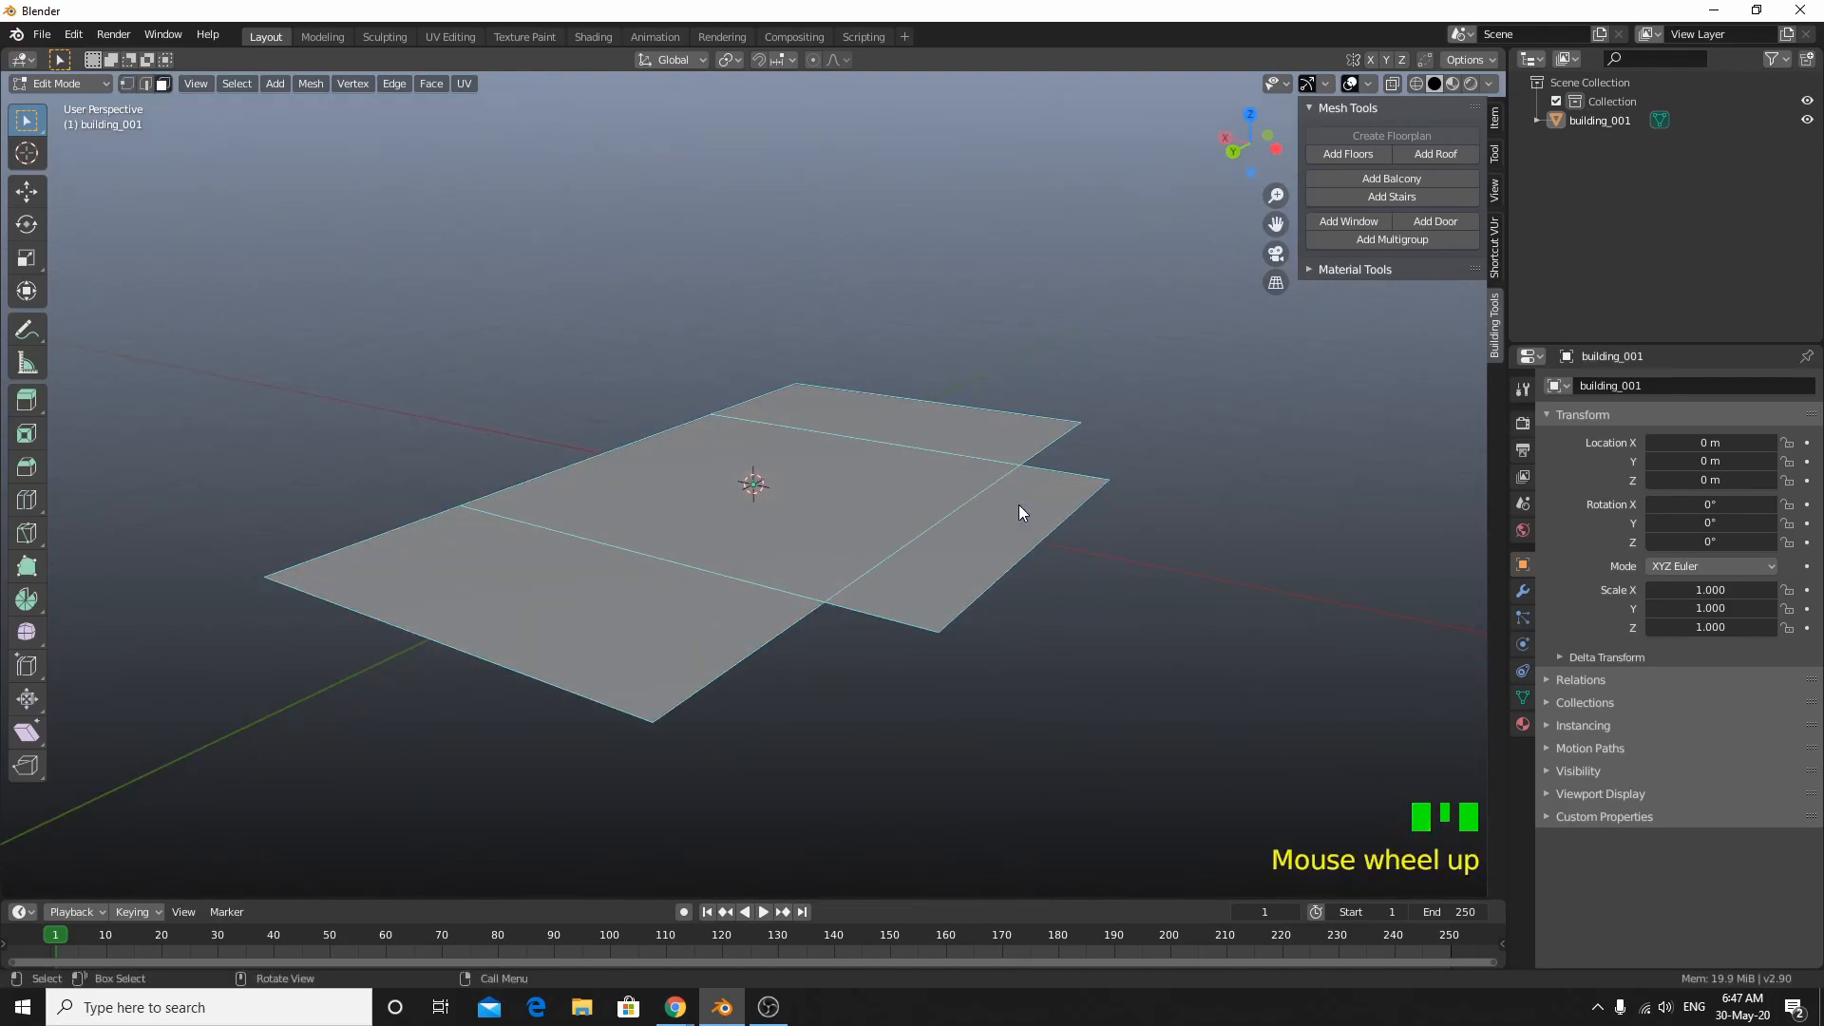
key("a")
Step: Add floors with slabs on the selected floorplan faces
left_click(1348, 153)
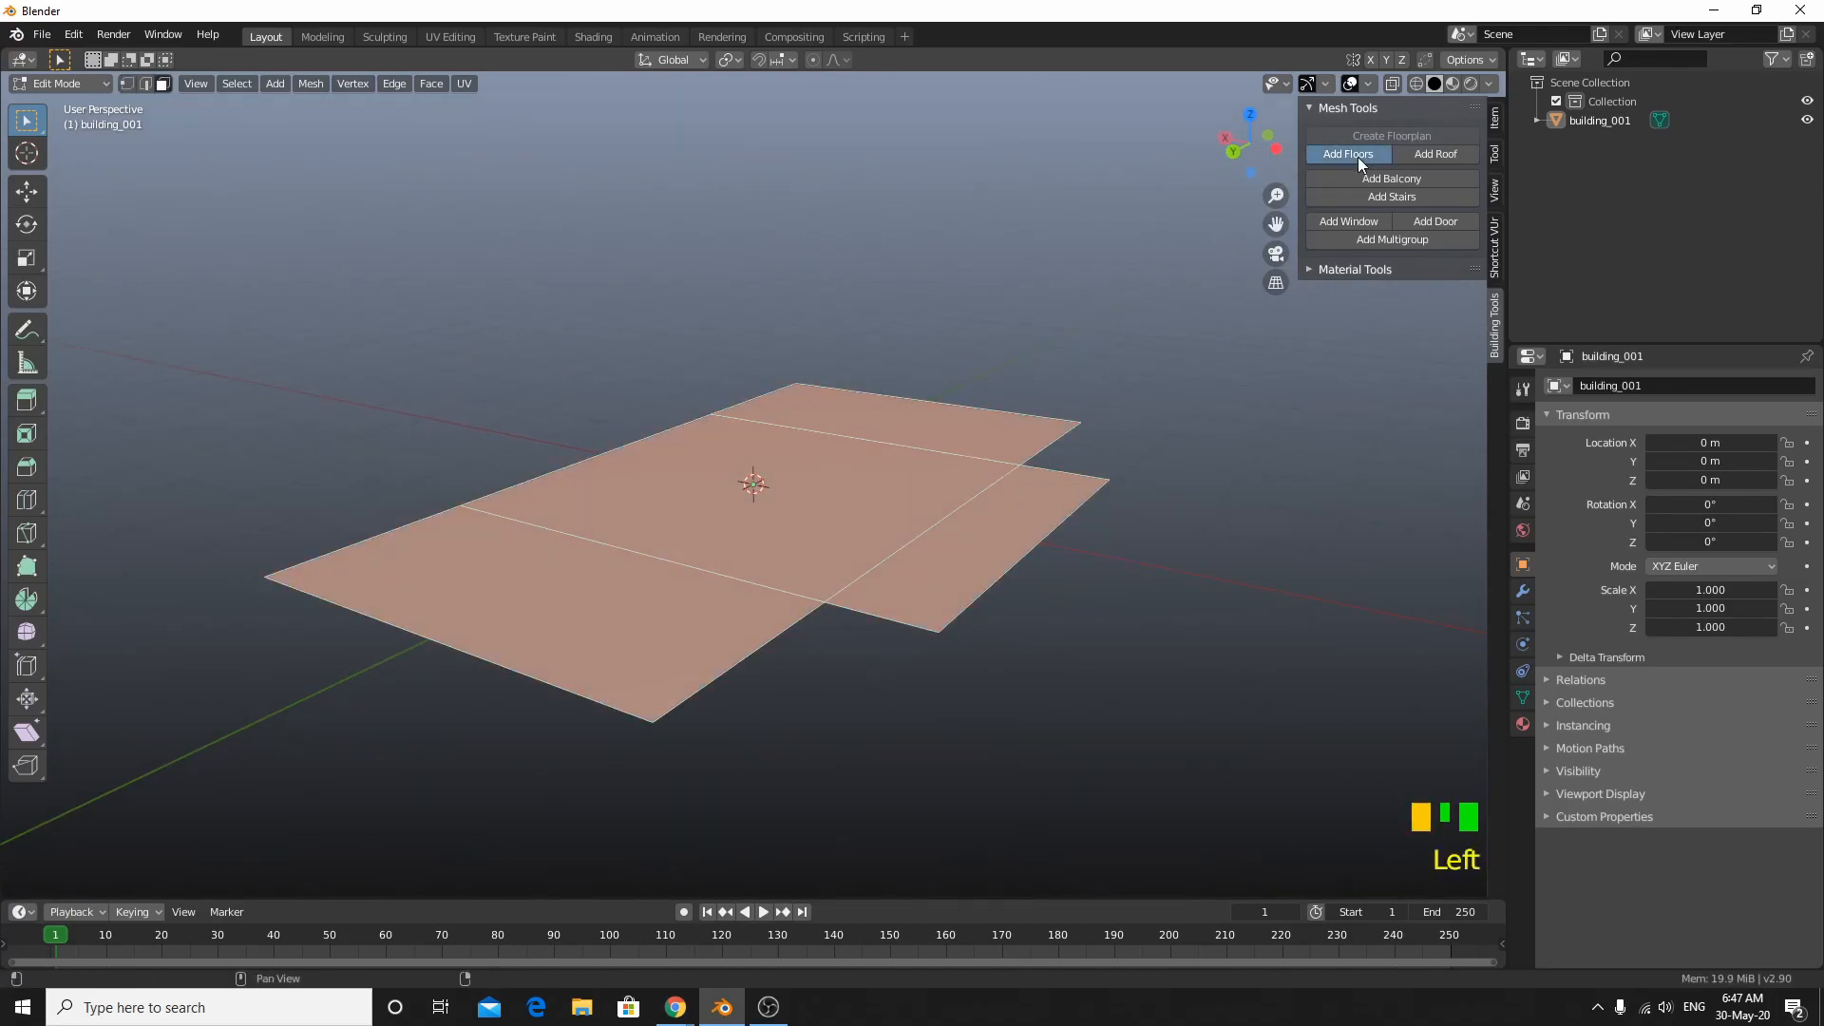
scroll(955, 589, "down", 3)
middle_click_drag(949, 589, 912, 594)
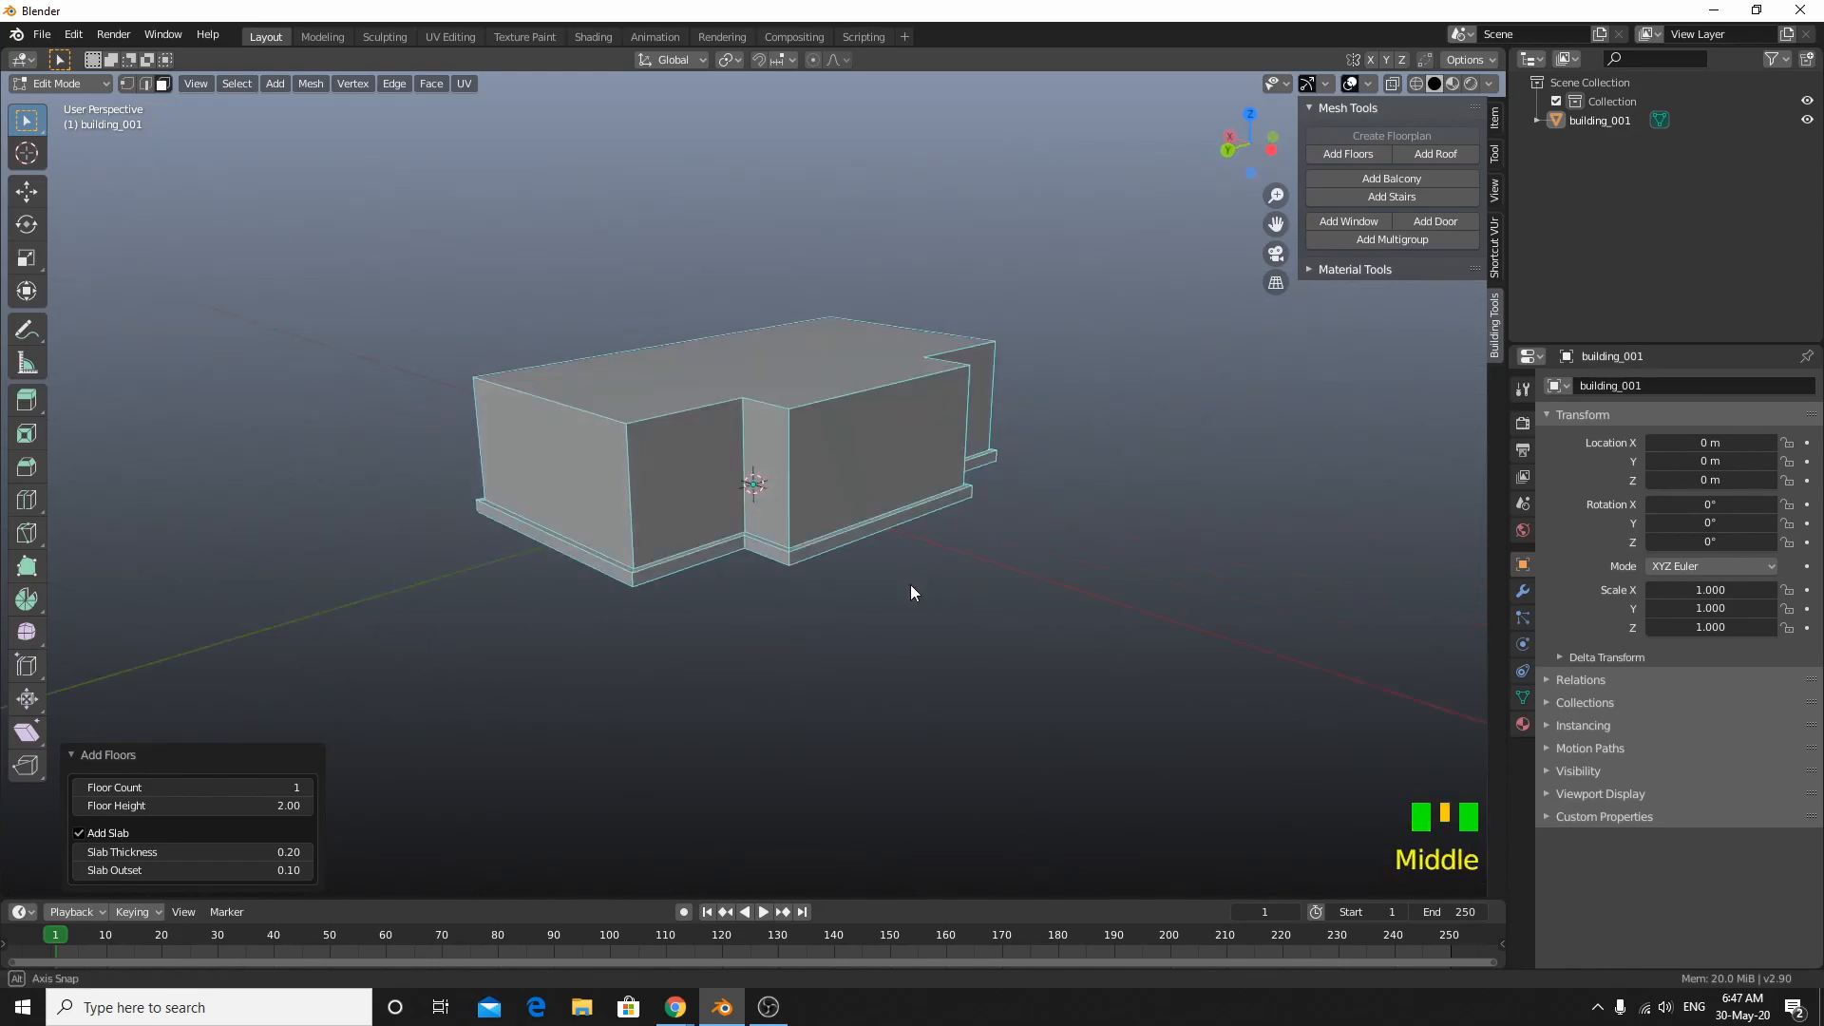
scroll(916, 602, "up", 2)
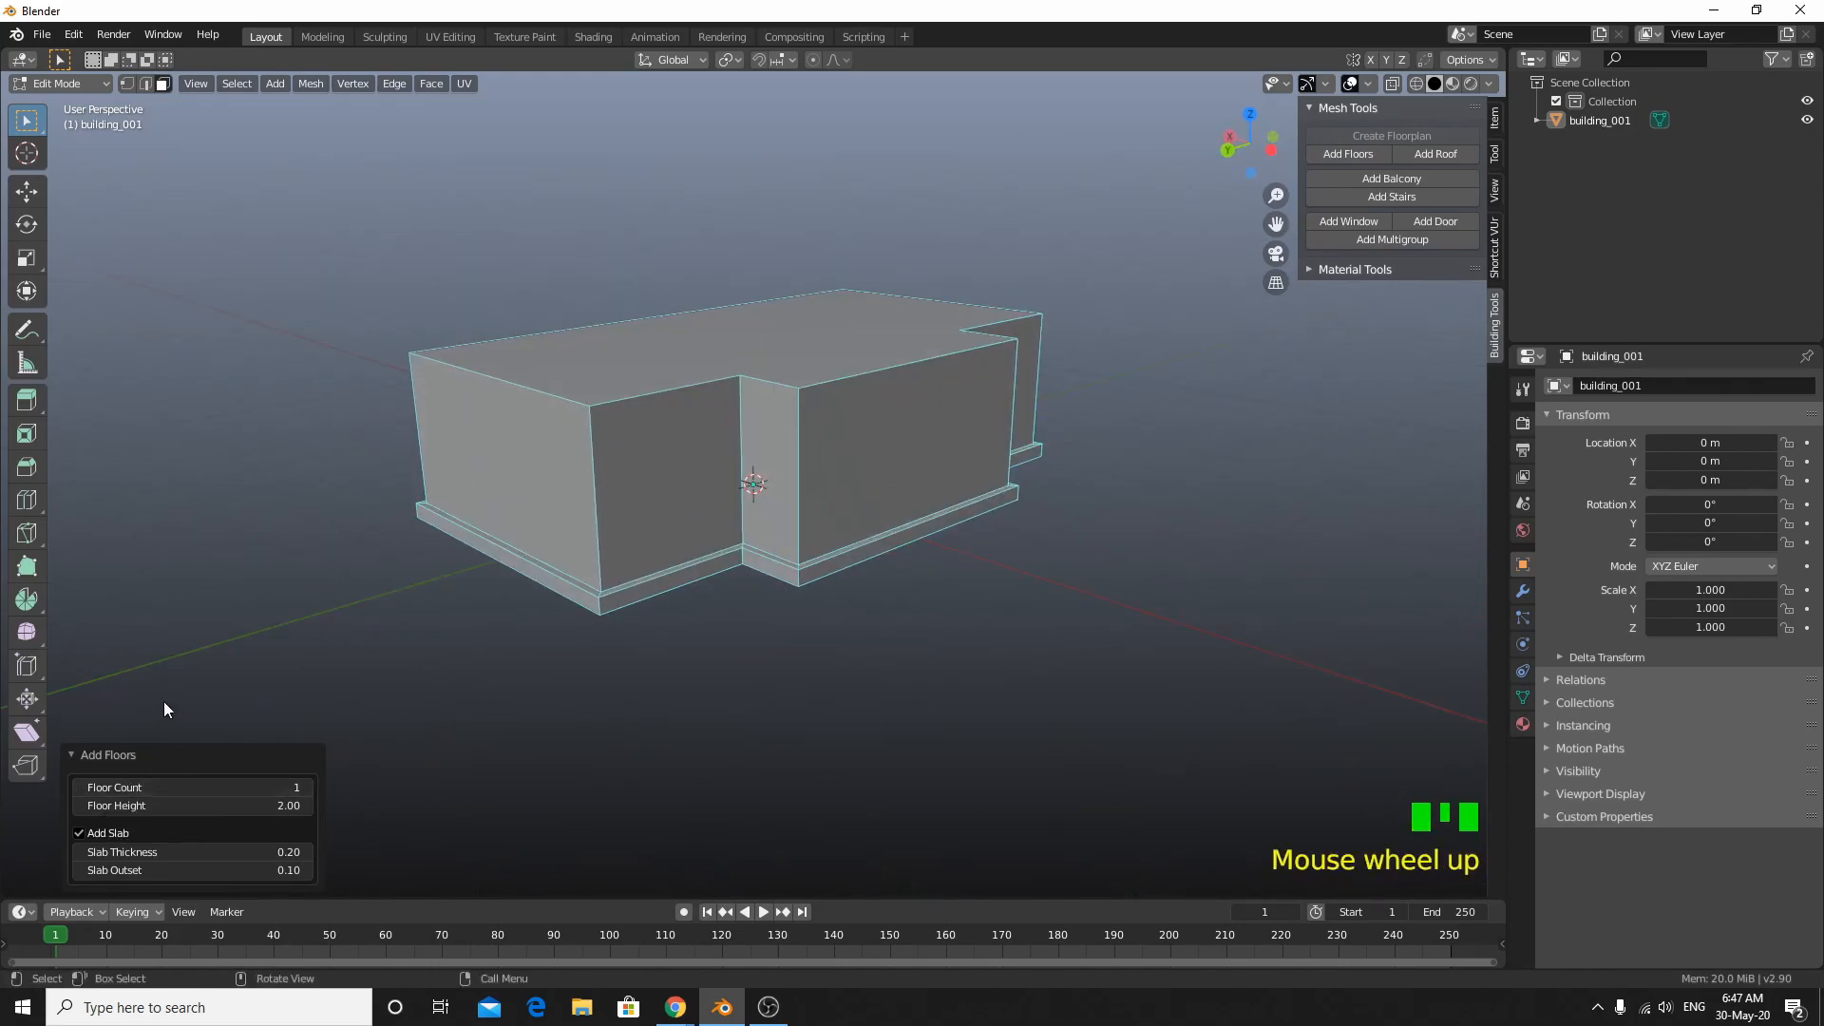
Step: Set the building's floor count to 10 and look over the full tower
left_click(172, 787)
type("10")
key("Return")
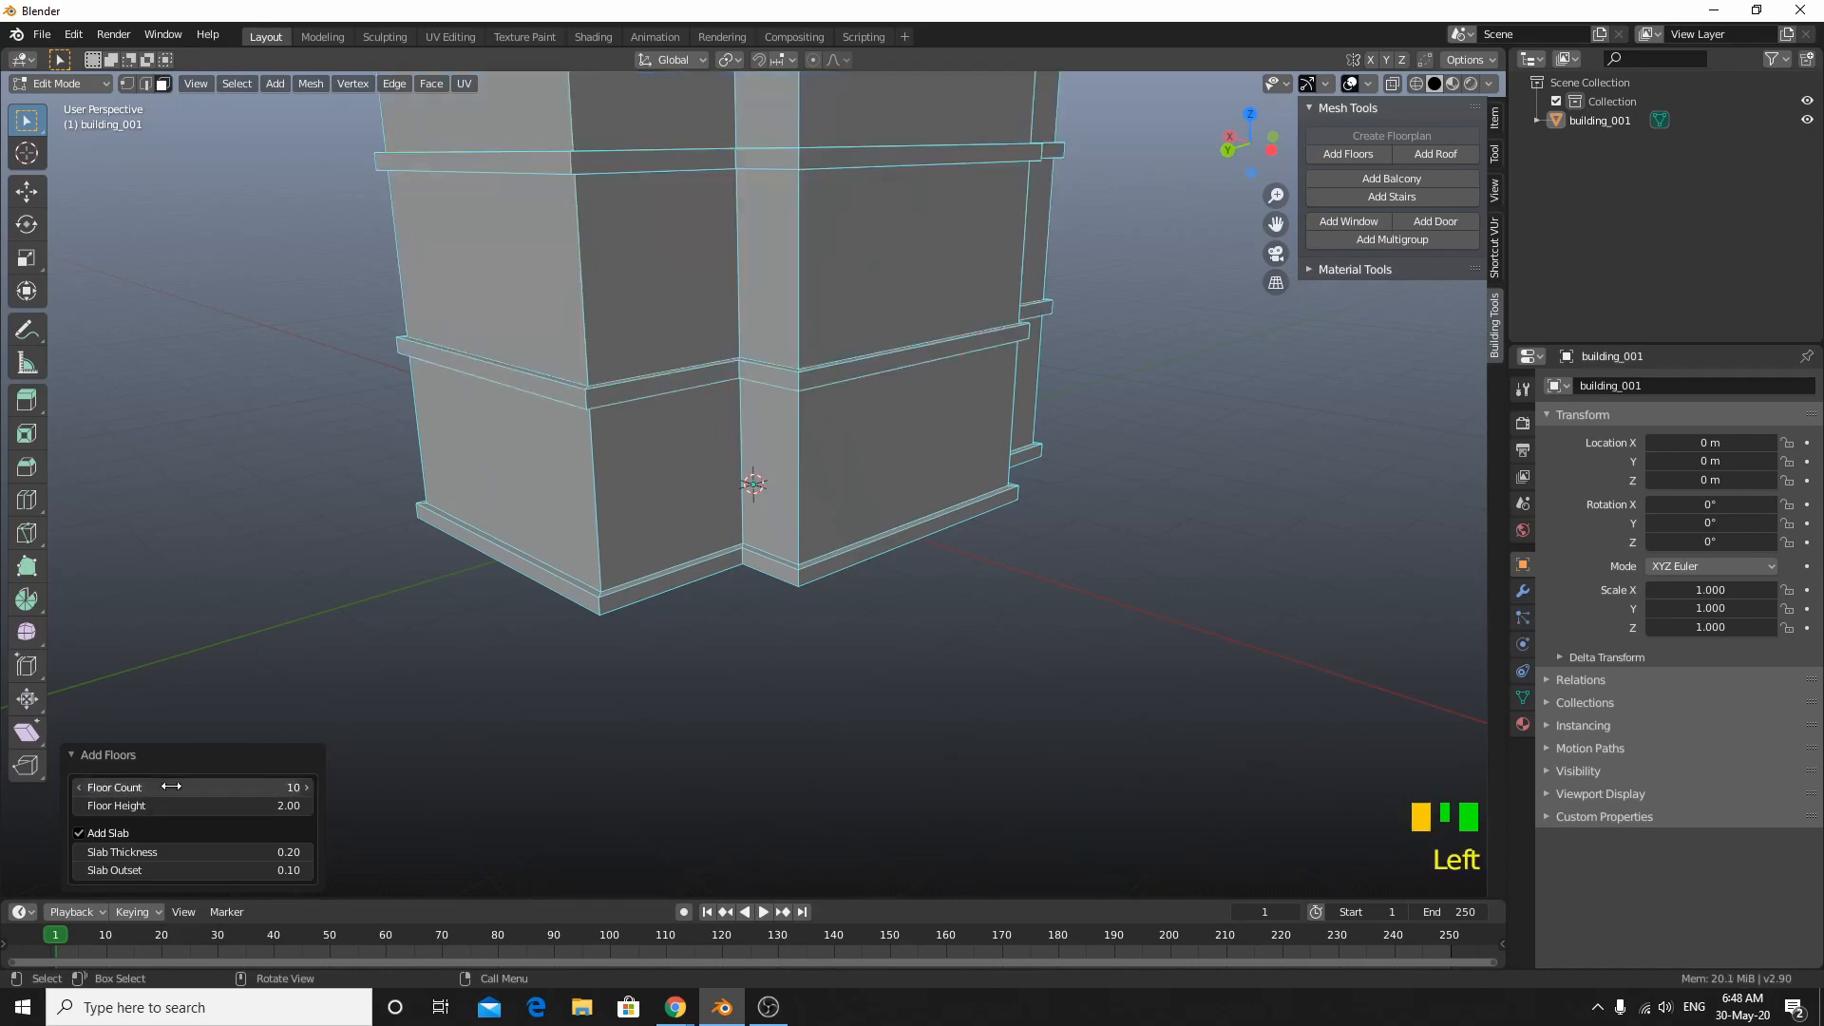
scroll(573, 418, "down", 11)
scroll(680, 499, "up", 6)
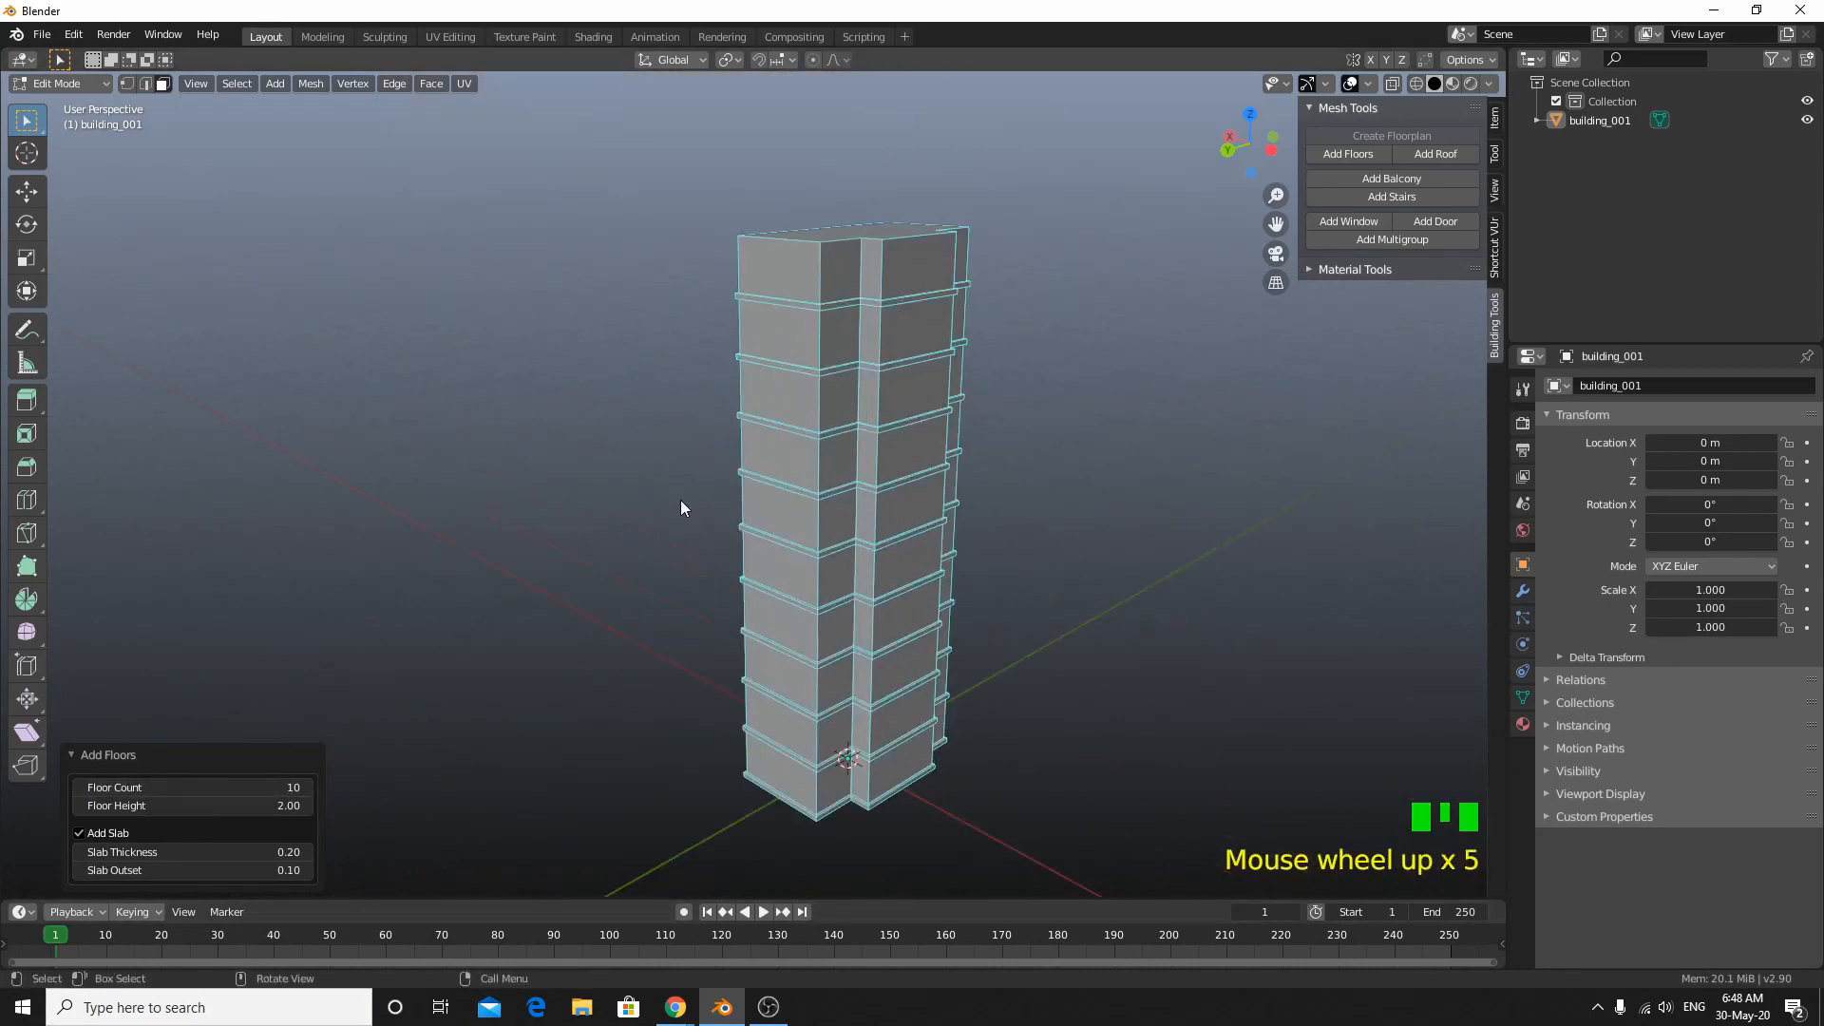
middle_click_drag(999, 653, 426, 703, "shift")
Step: Set the building's floor count to 3 and bring the whole building into view
left_click(147, 784)
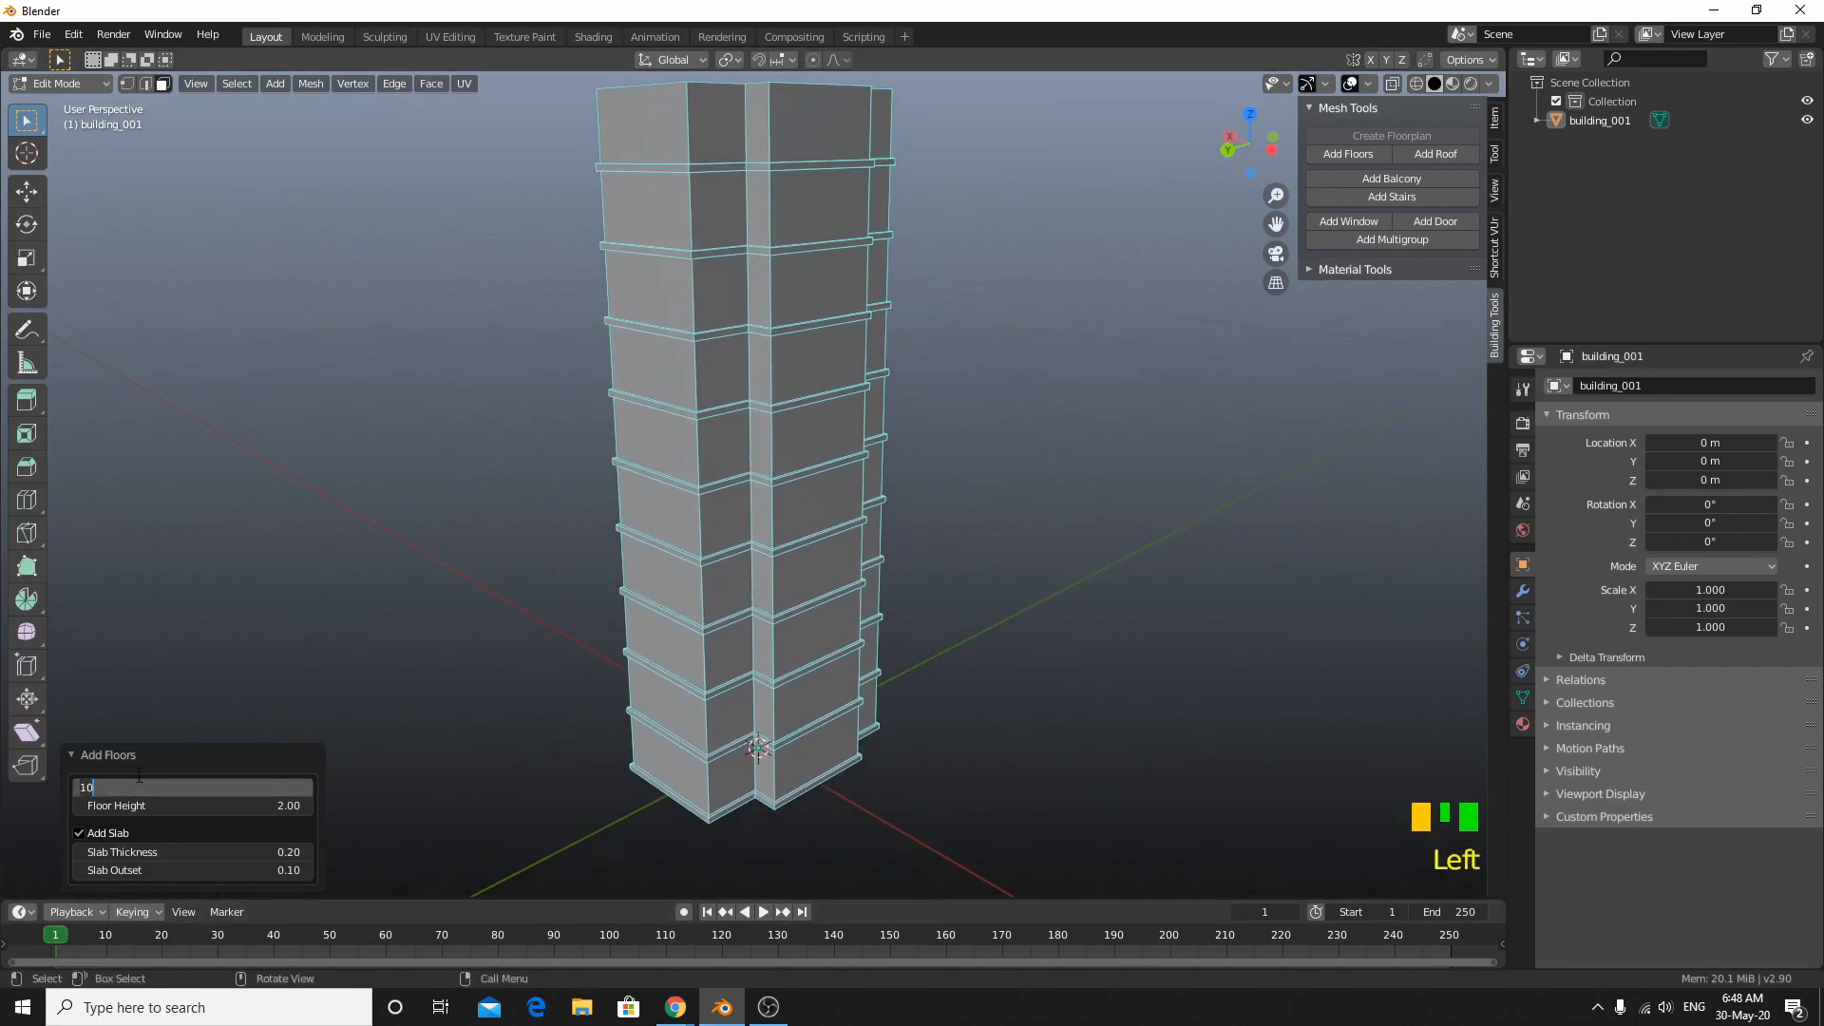
type("3")
key("Return")
middle_click_drag(584, 739, 637, 637, "shift")
scroll(590, 555, "up", 2)
scroll(589, 570, "up", 3)
scroll(570, 570, "up", 2)
scroll(627, 615, "down", 2)
scroll(636, 636, "up", 2)
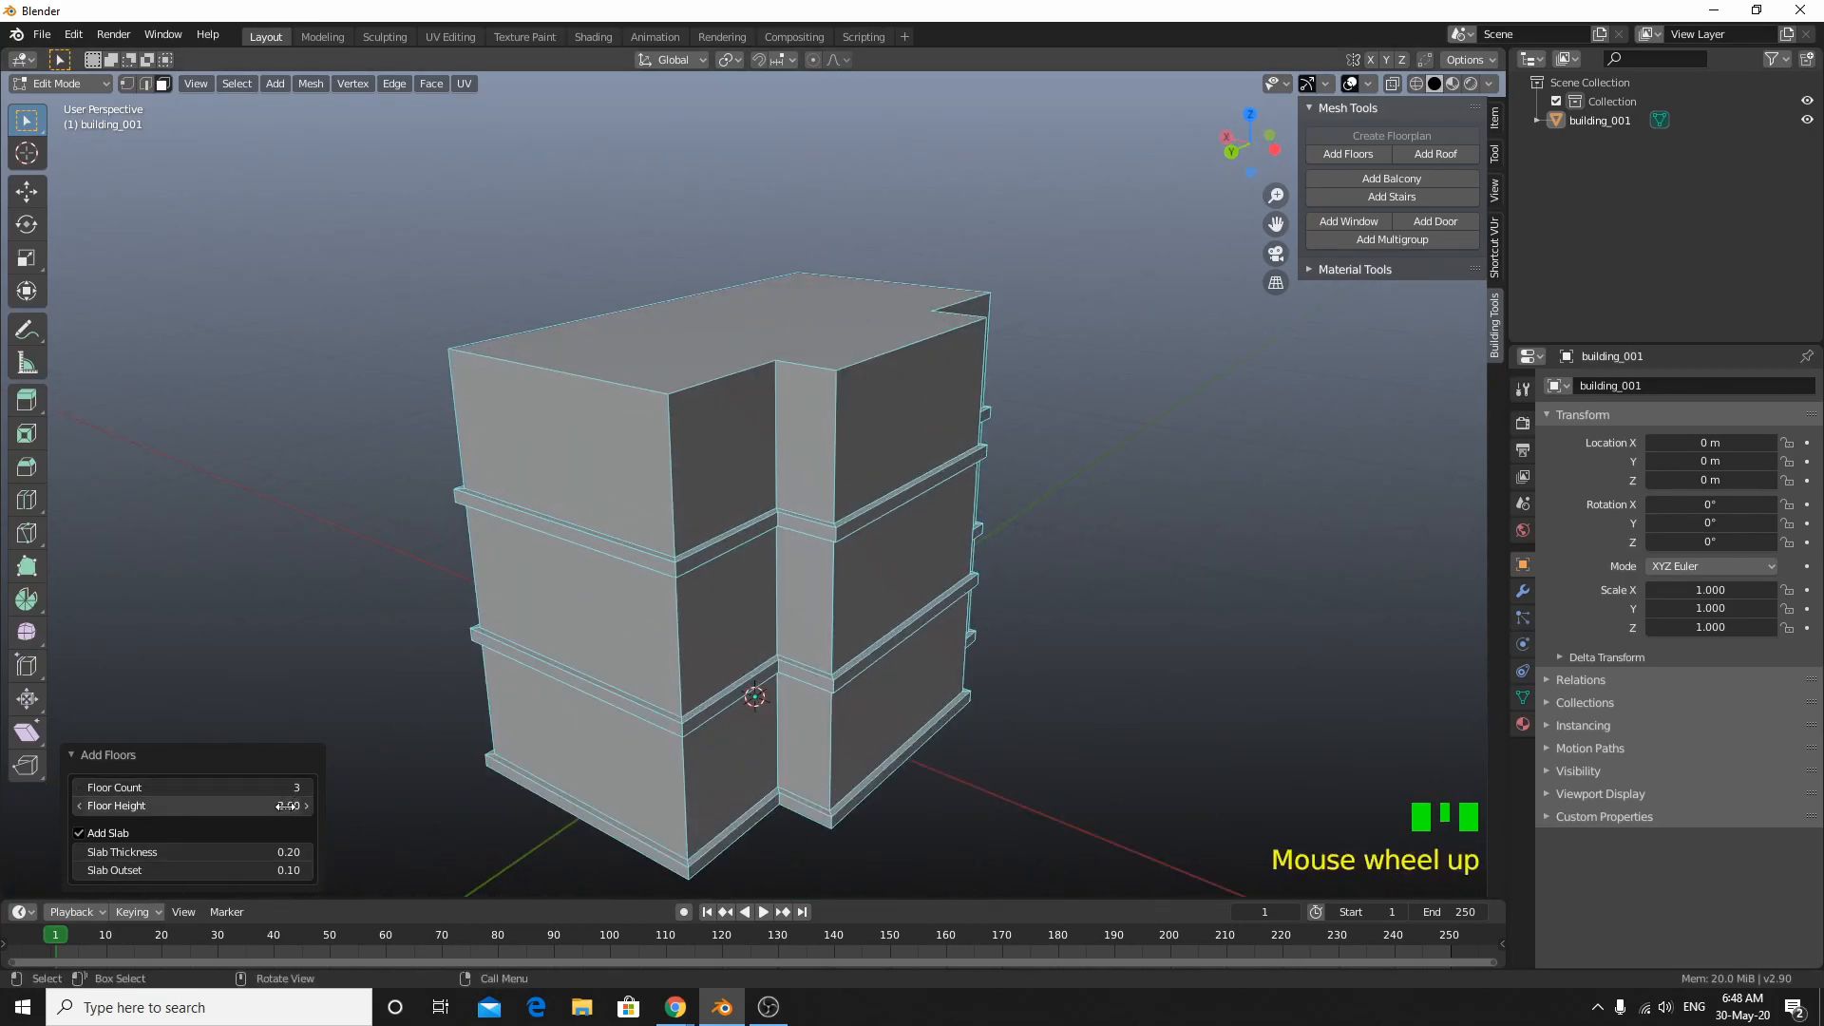
Step: Try a different floor height and set it back to 2
left_click(225, 805)
mouse_move(225, 805)
left_mouse_down()
mouse_move(275, 805)
mouse_move(171, 805)
mouse_move(304, 805)
mouse_move(180, 805)
mouse_move(295, 804)
mouse_move(233, 805)
left_mouse_up()
left_click(182, 805)
type("2")
key("Return")
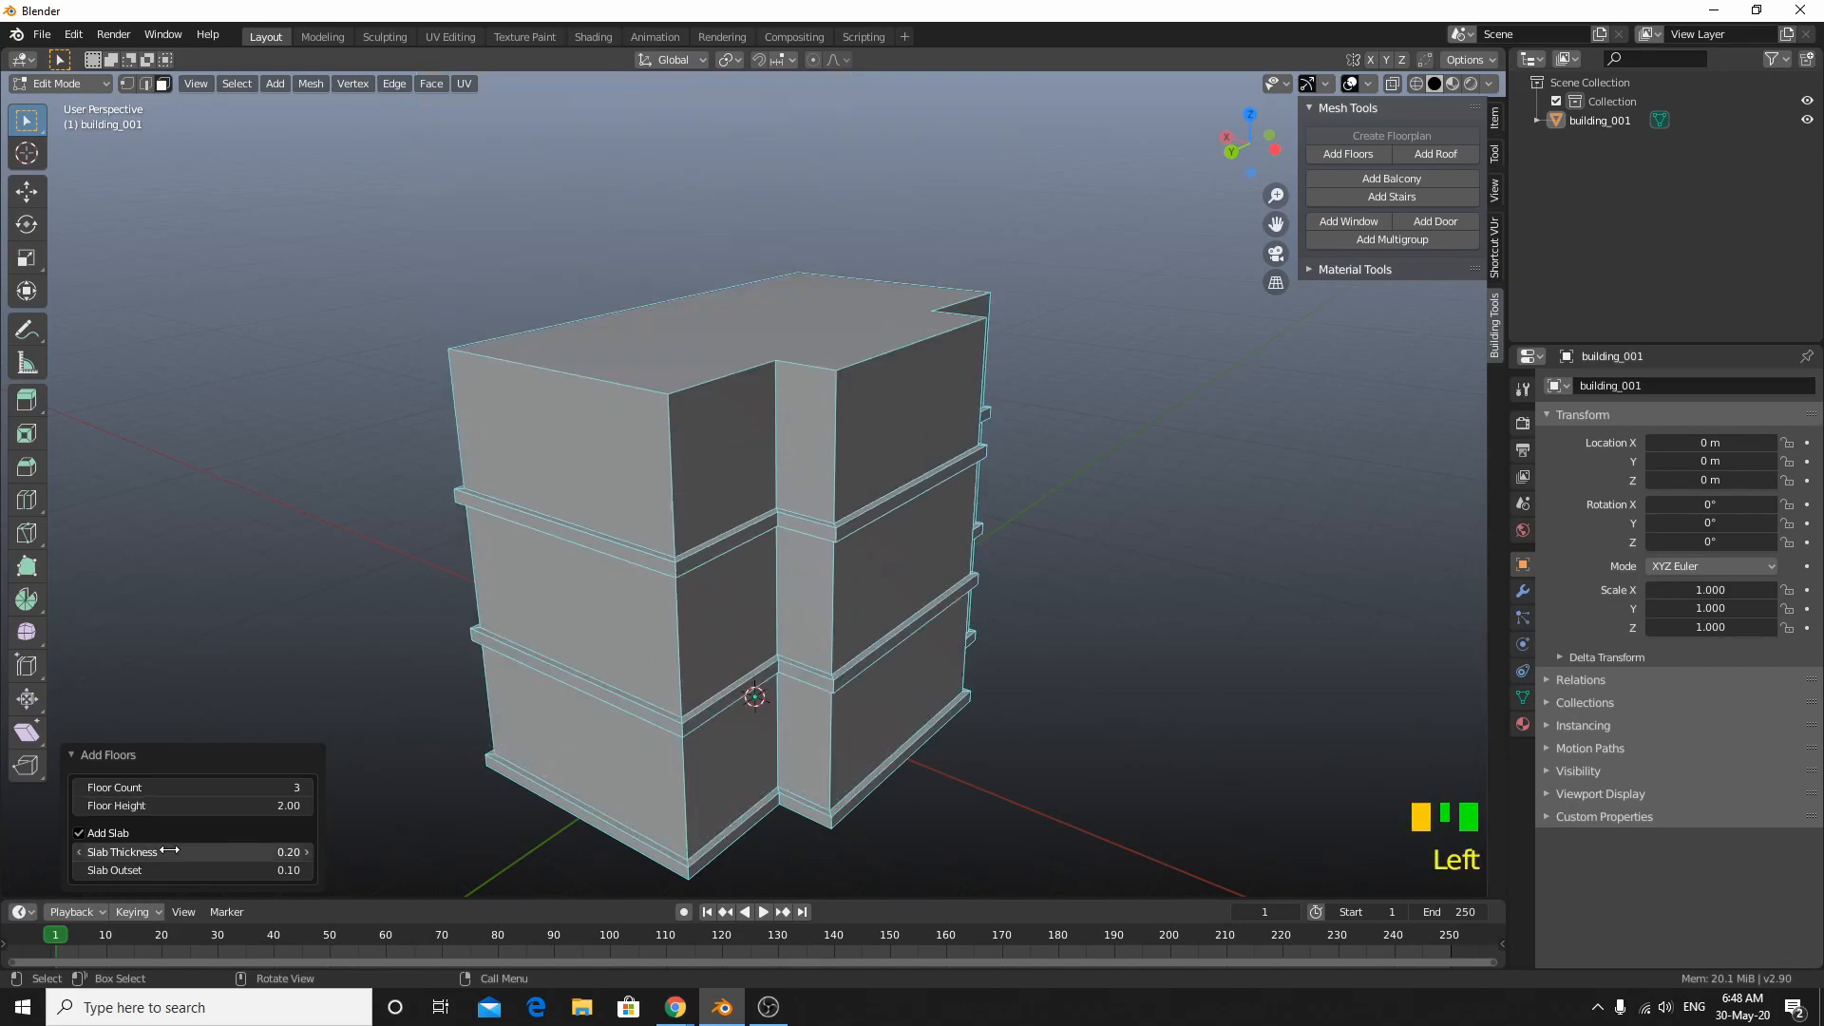
Step: Set the slab thickness to 1.67 and the slab outset to 0.91
middle_click_drag(584, 603, 529, 549)
scroll(529, 550, "up", 2)
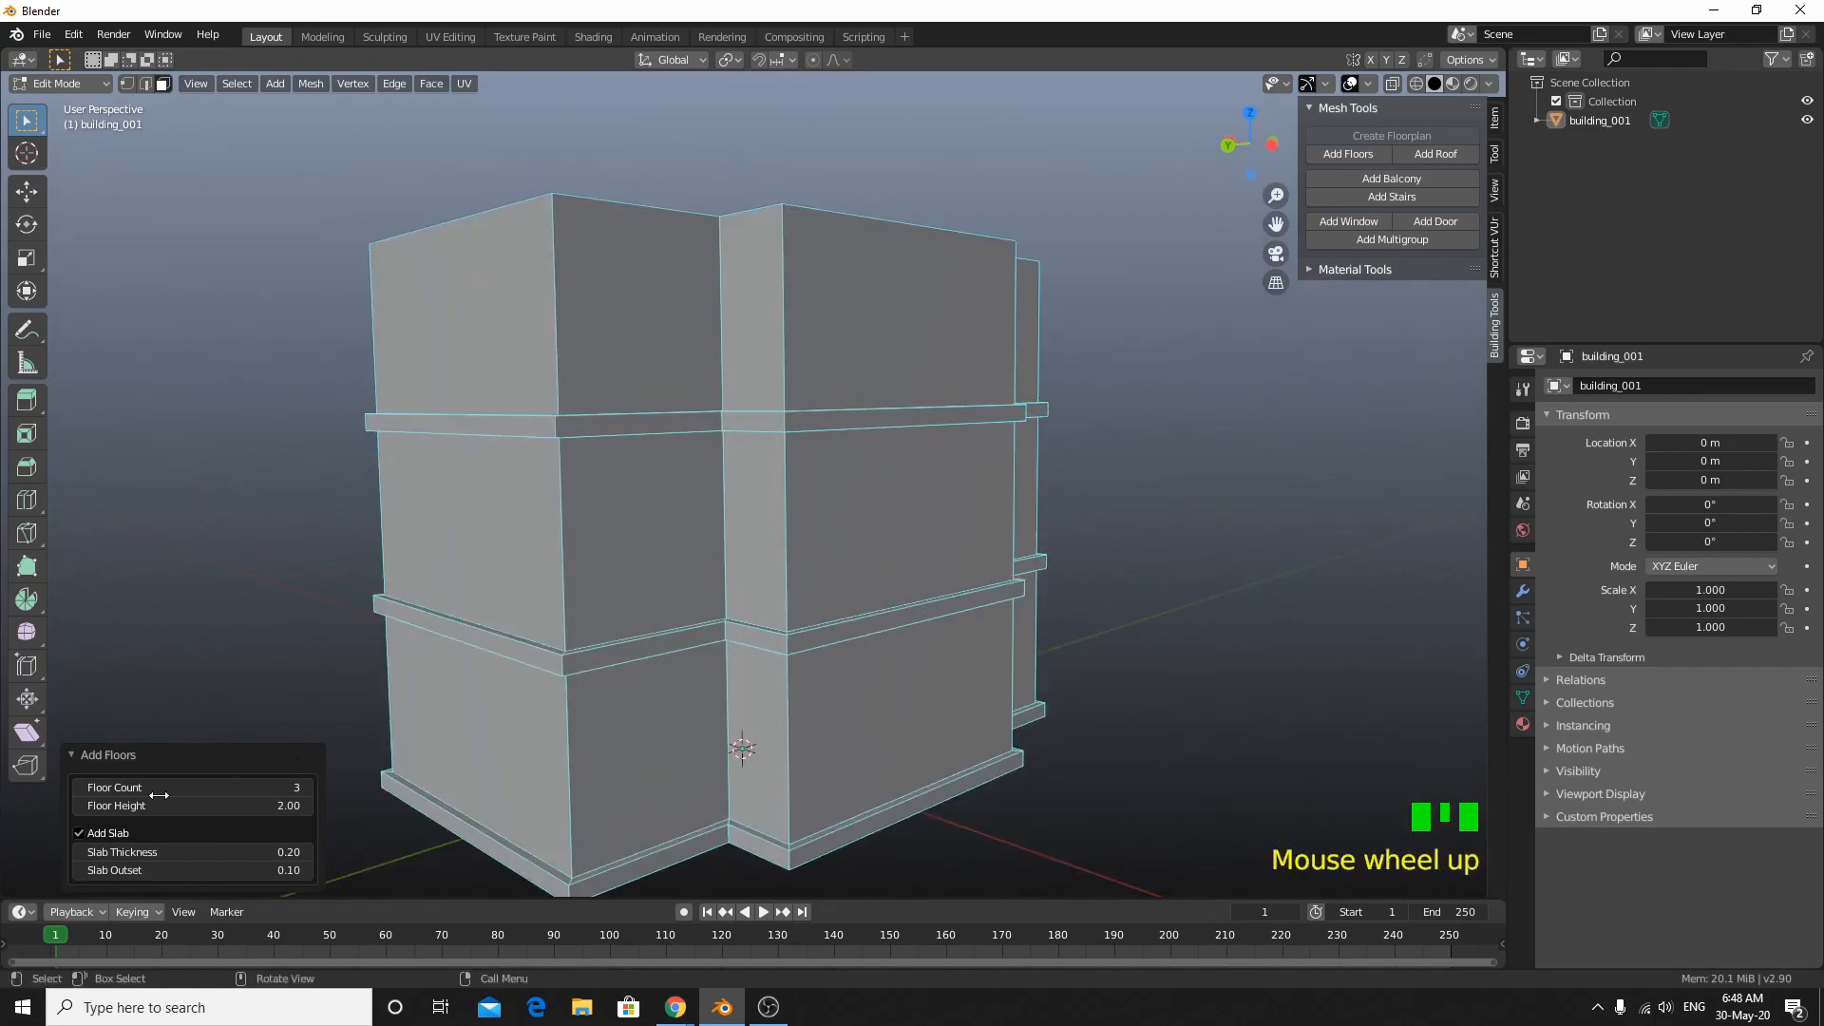
left_click_drag(114, 853, 175, 871)
scroll(624, 764, "down", 4)
mouse_move(623, 762)
middle_mouse_down()
mouse_move(441, 779)
mouse_move(546, 865)
mouse_move(597, 784)
middle_mouse_up()
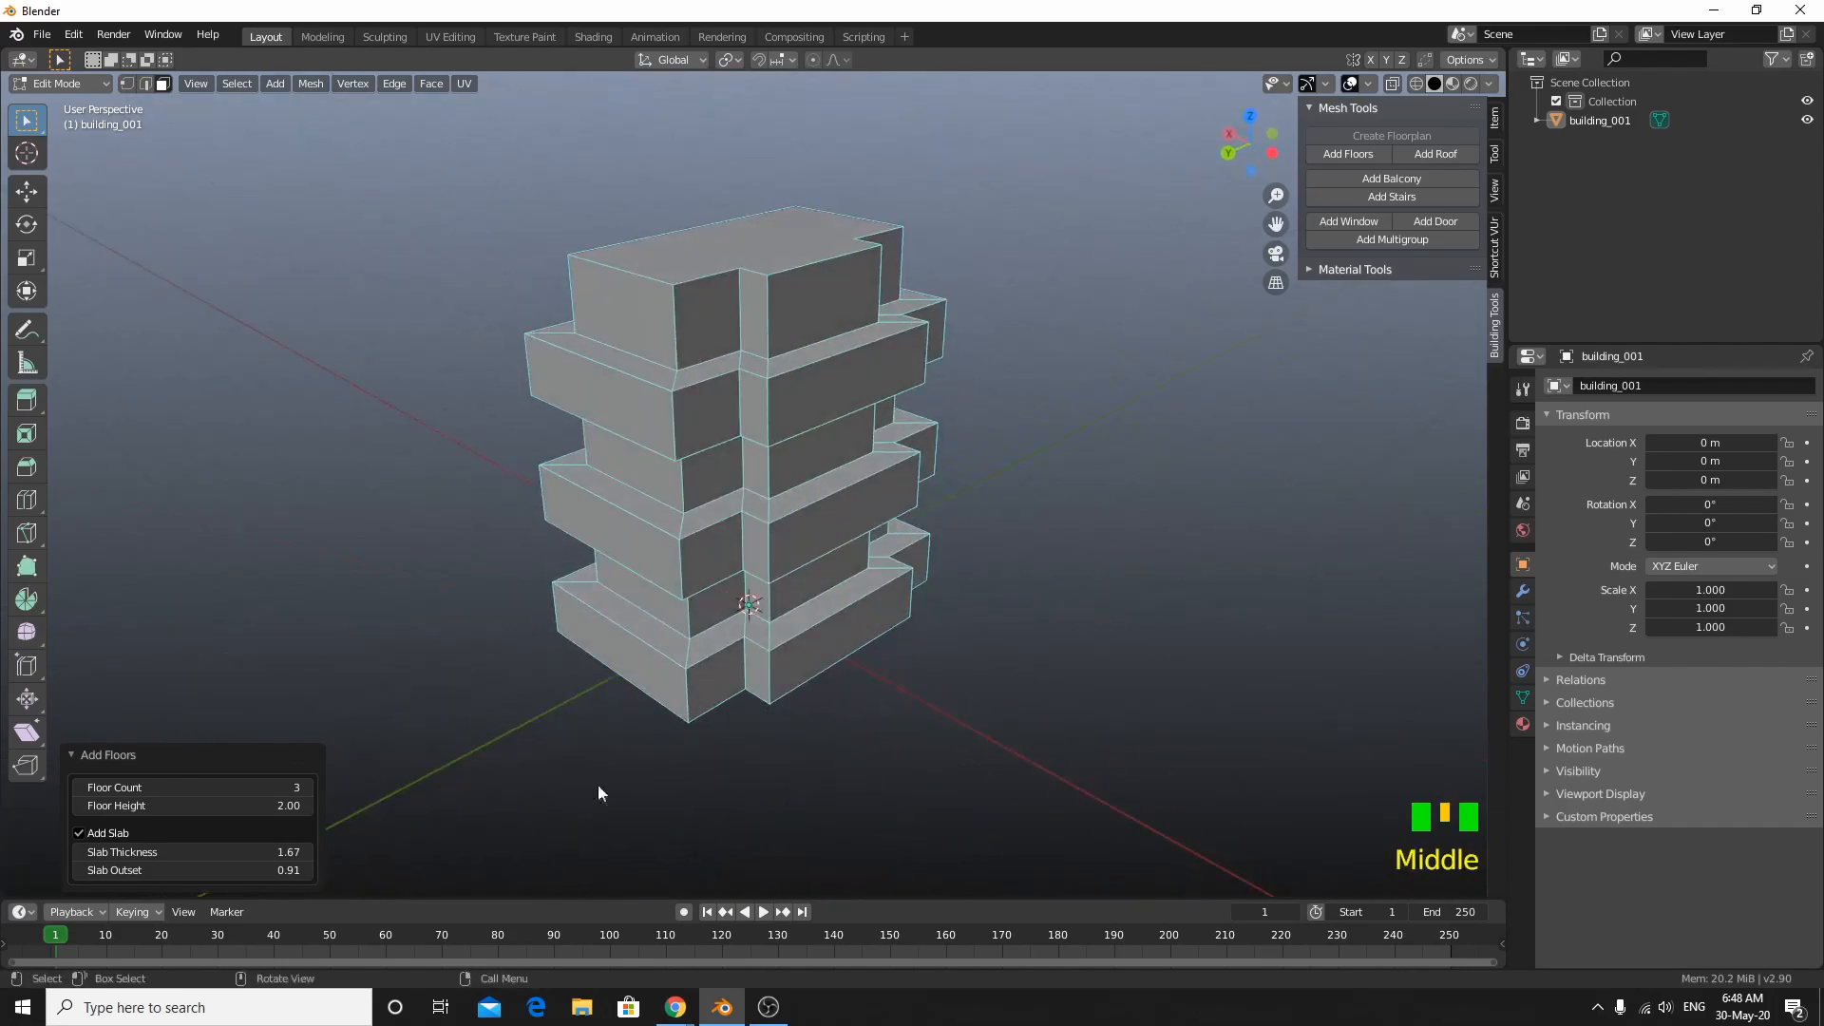
Step: Set the slab outset to 0.5
left_click(279, 870)
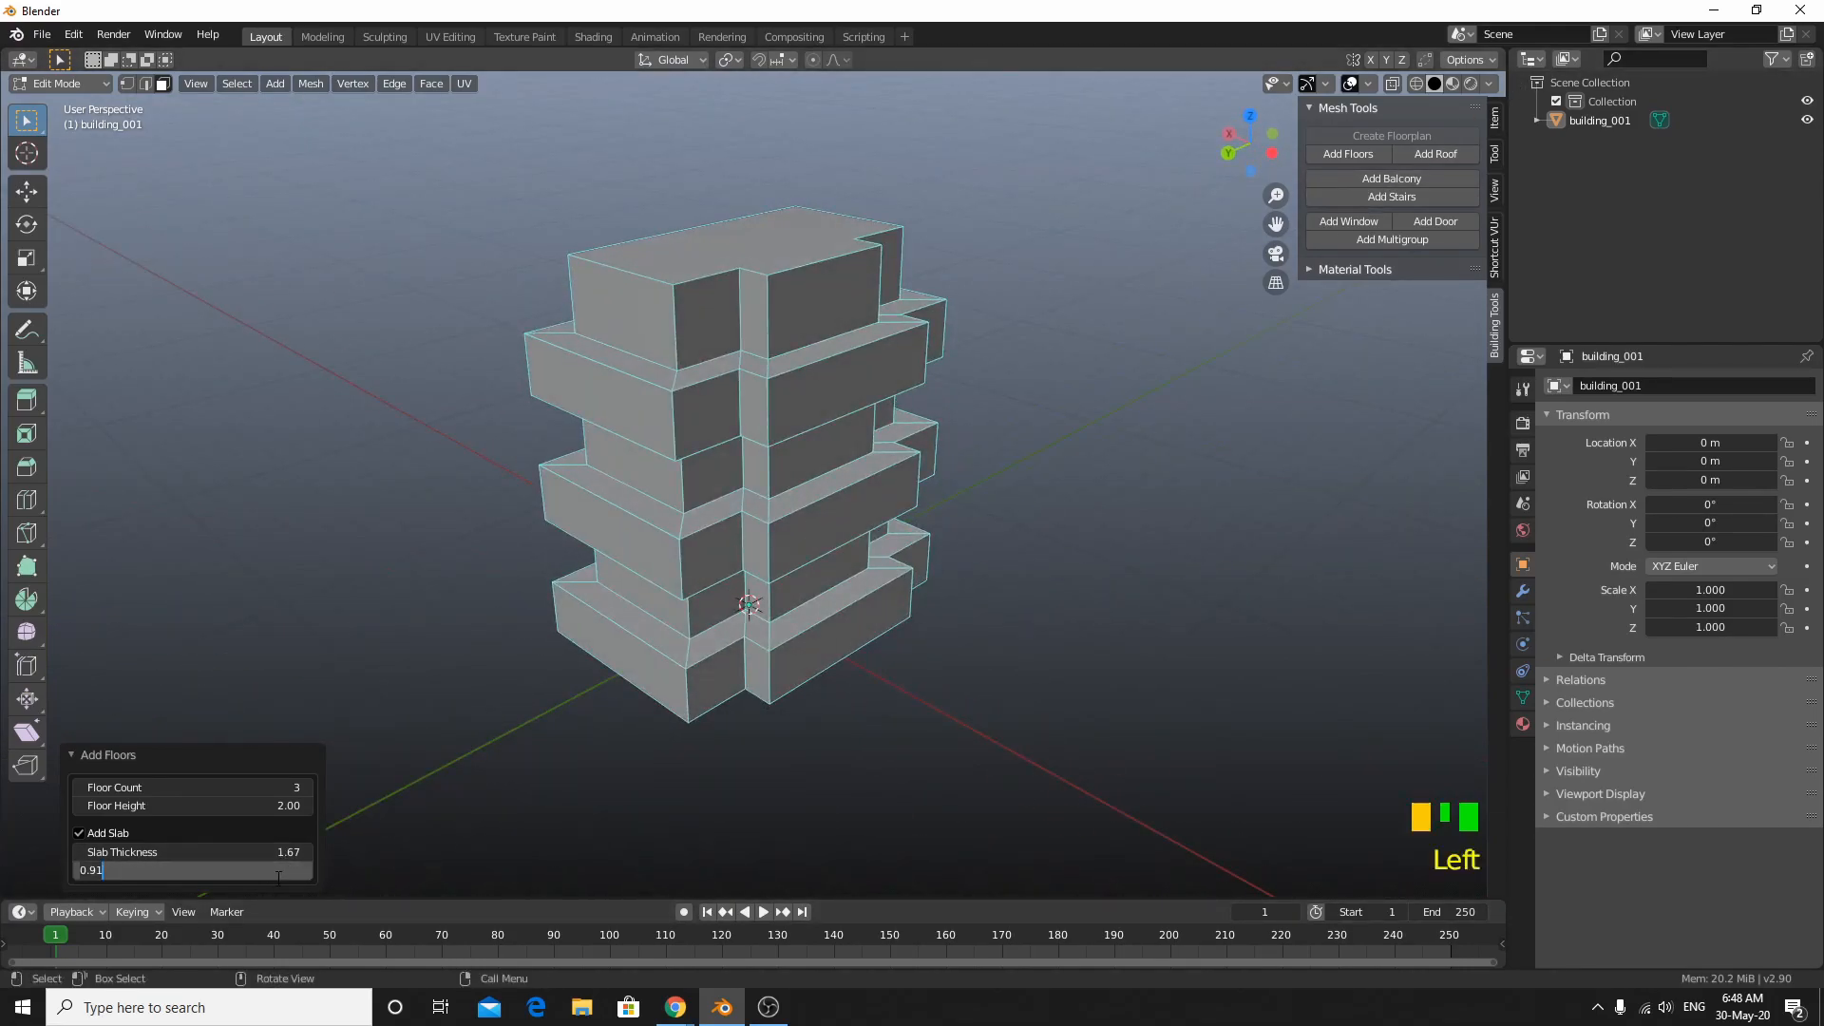
type(".5")
key("Return")
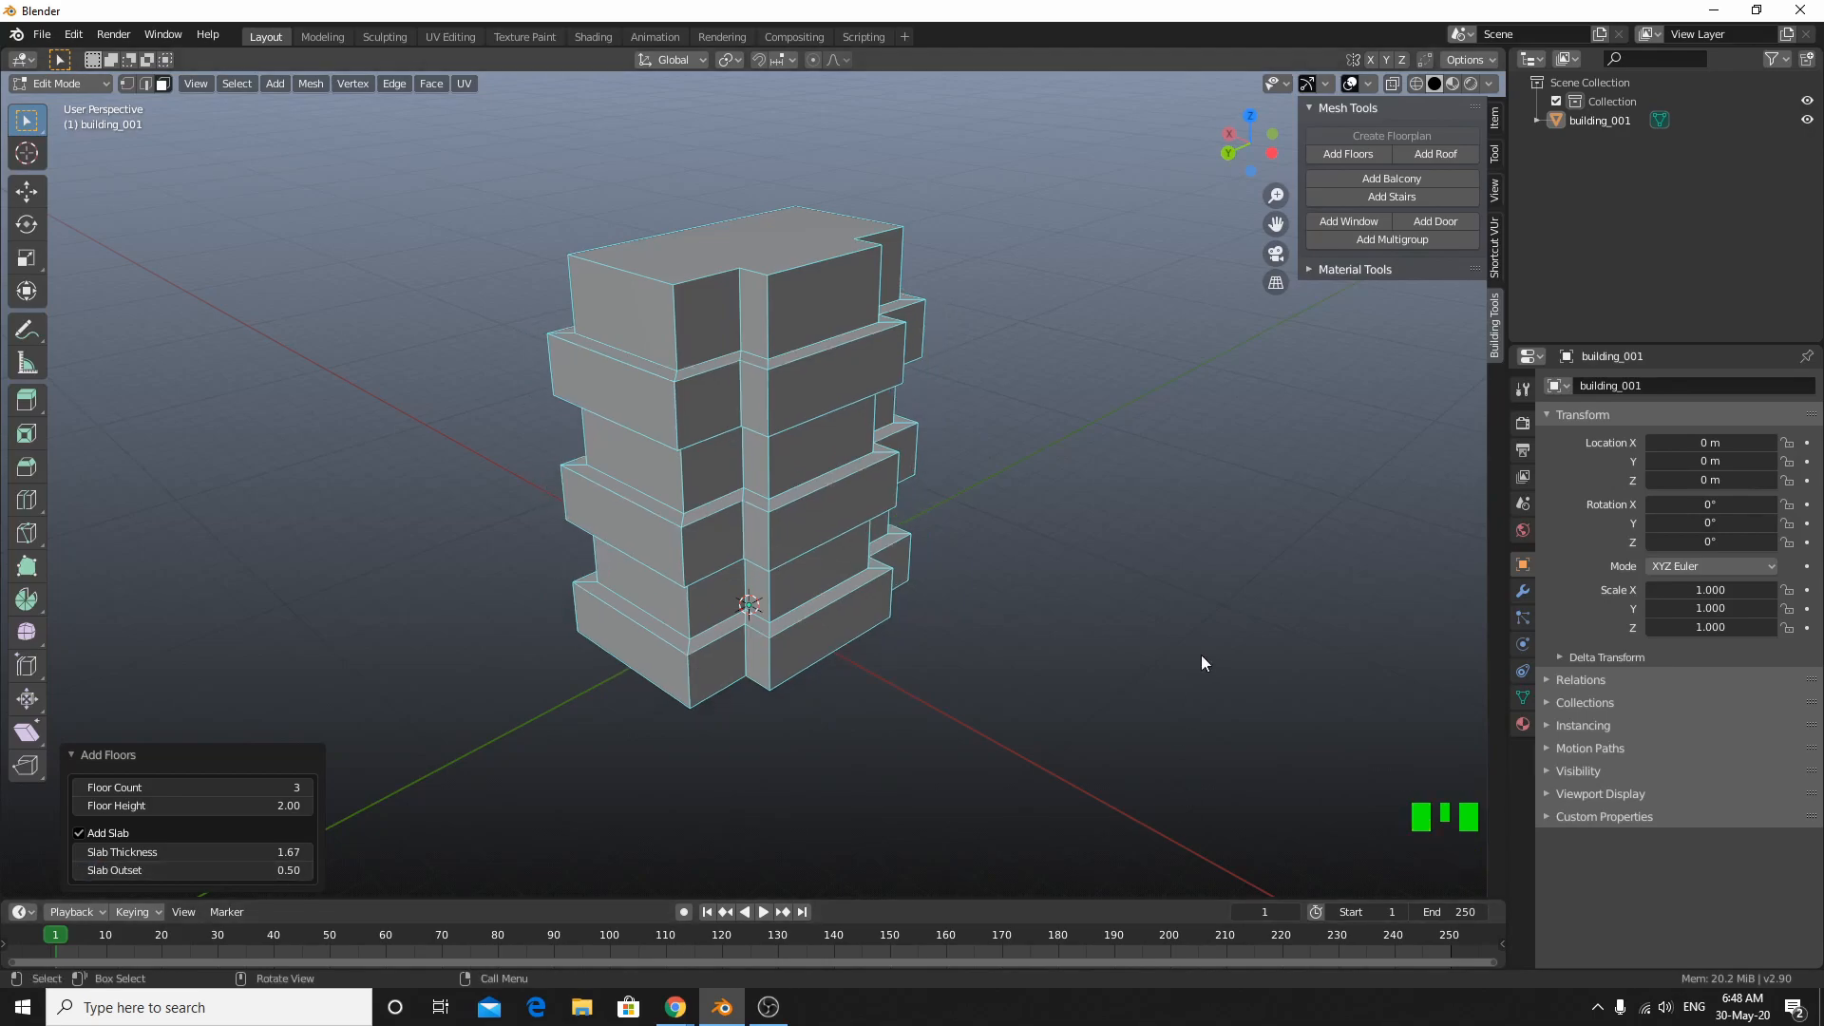
middle_click_drag(1210, 659, 1148, 635)
scroll(1149, 637, "up", 1)
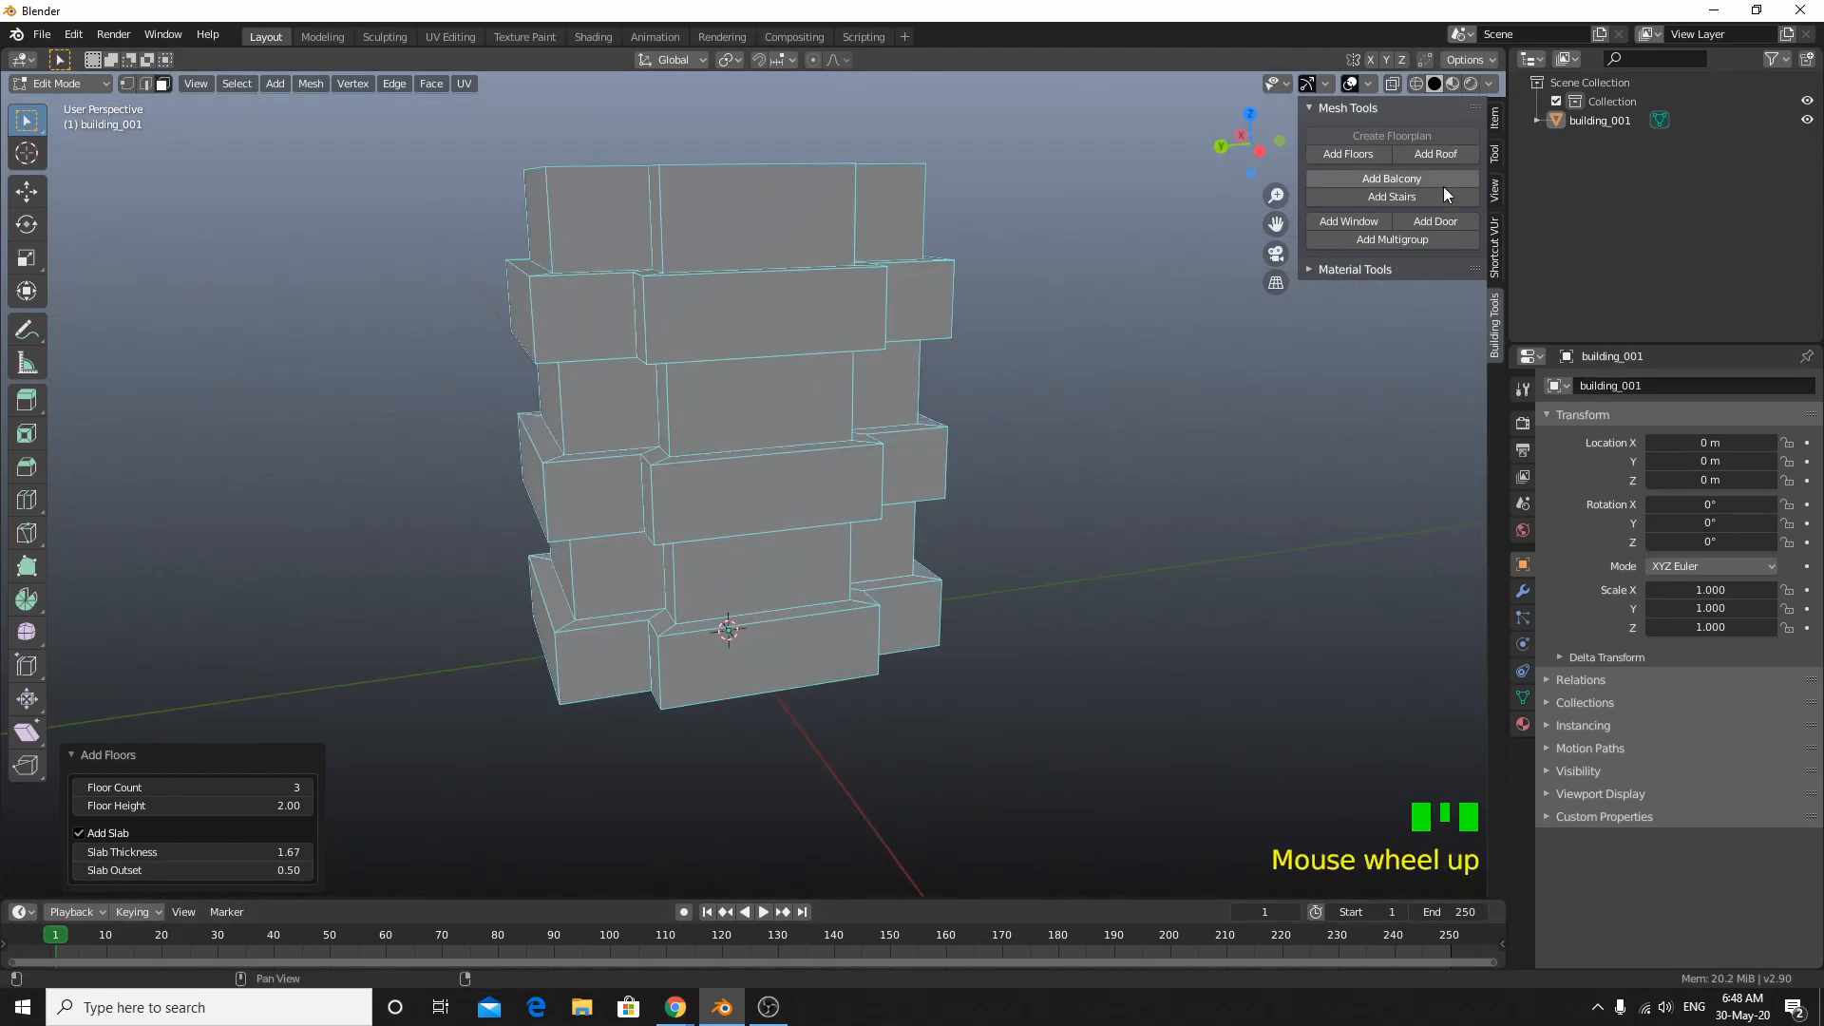
Step: Select the building's top face and add a flat roof to it
middle_click_drag(1222, 480, 652, 191)
left_click(652, 191)
middle_click_drag(669, 253, 1102, 117, "shift")
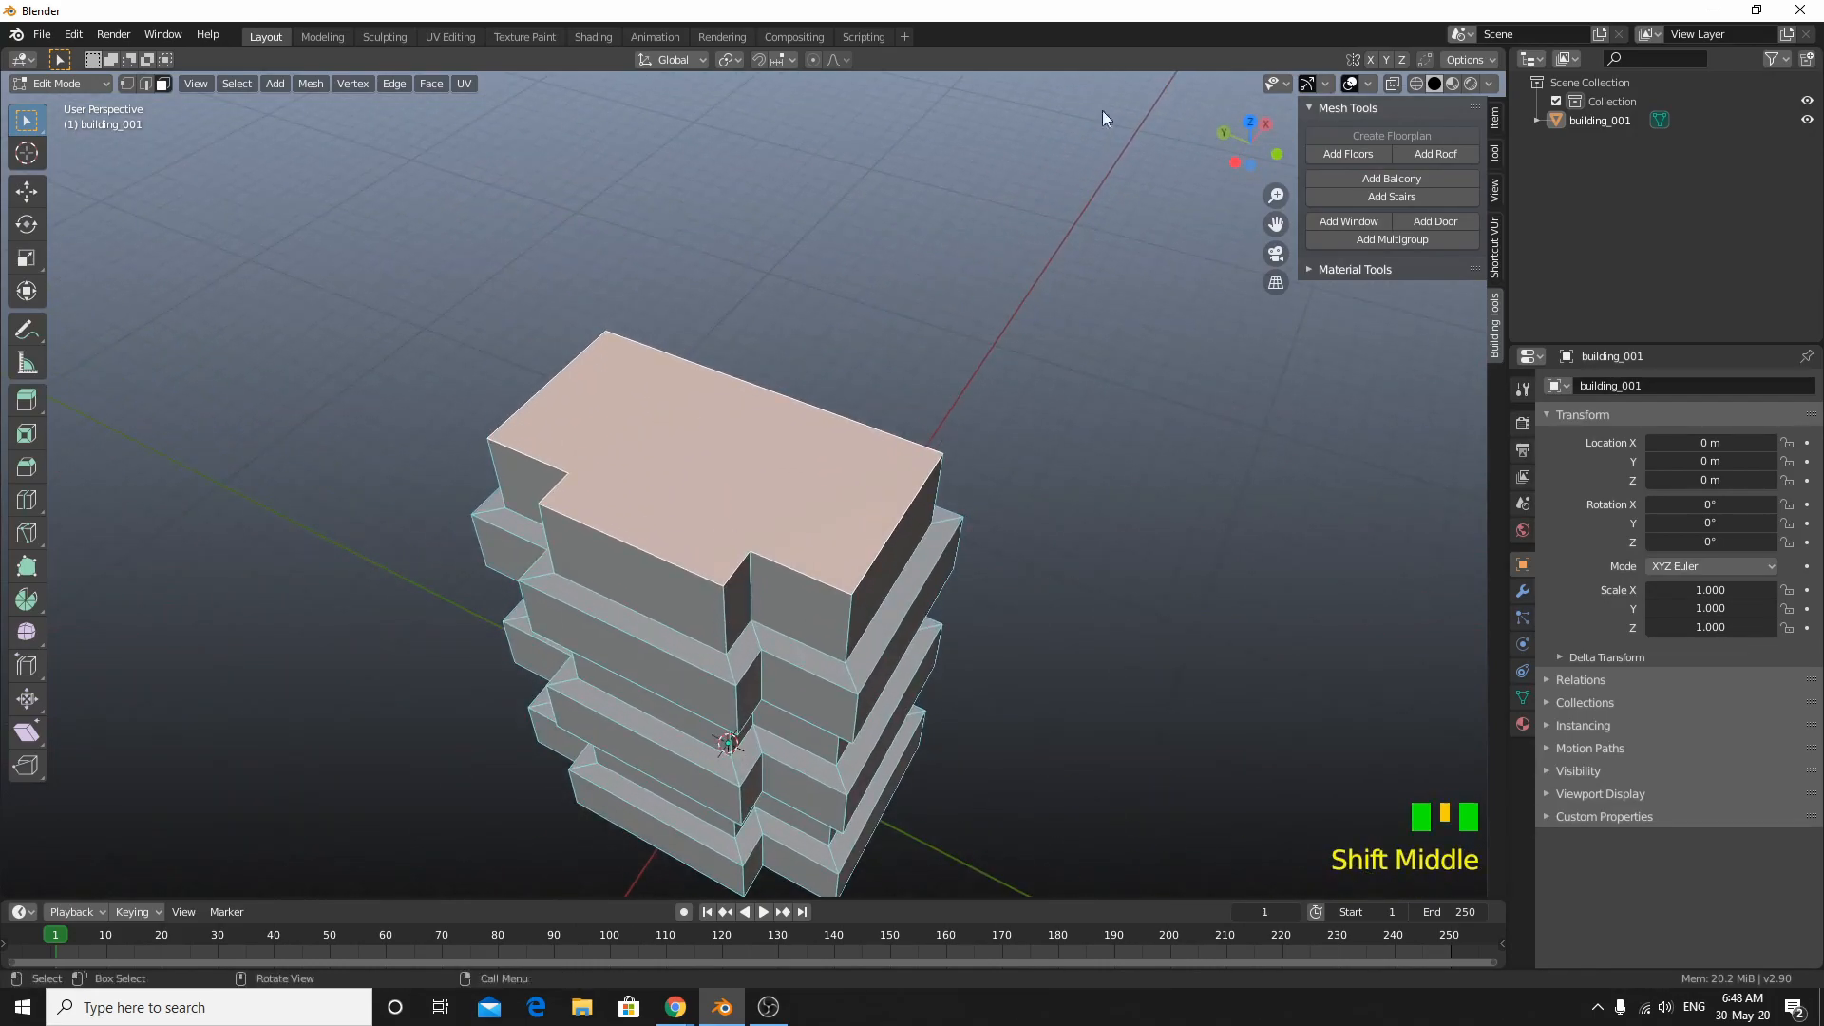
left_click(1442, 150)
middle_click_drag(1110, 272, 764, 527)
scroll(764, 527, "up", 2)
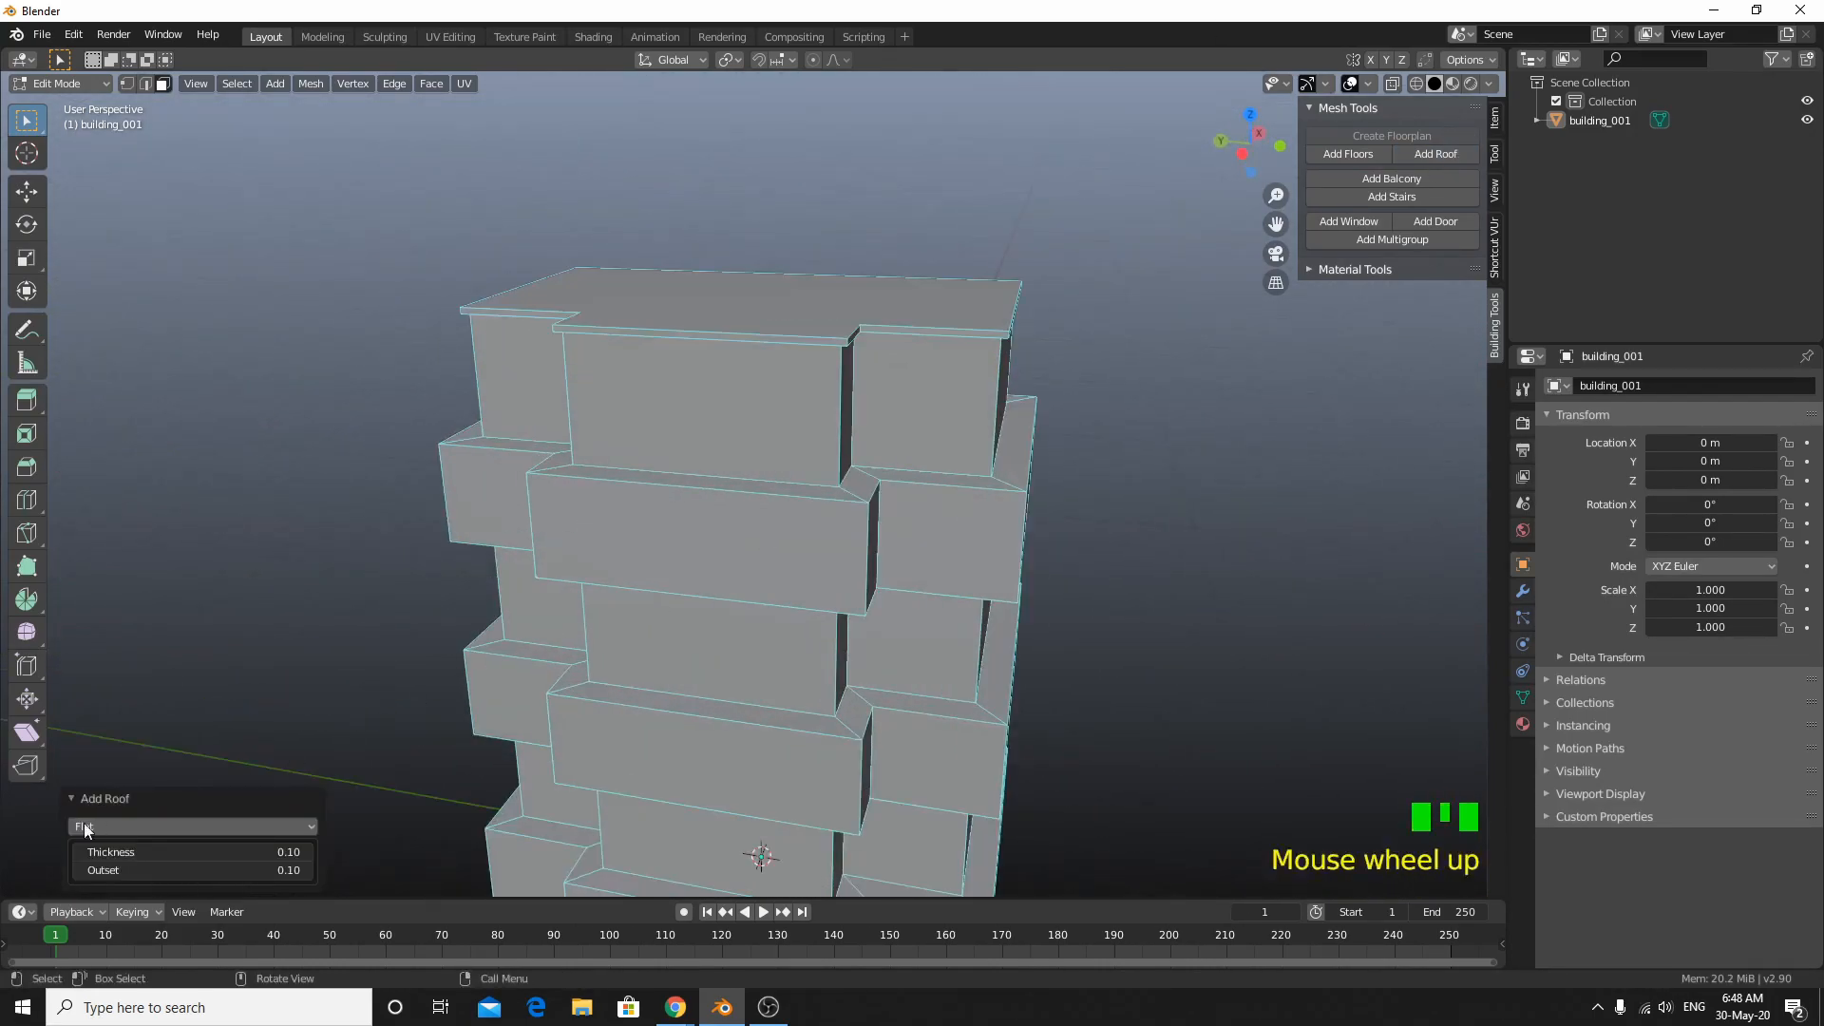
Step: Try to change the flat roof on the composite top face to the Gable type
left_click(89, 824)
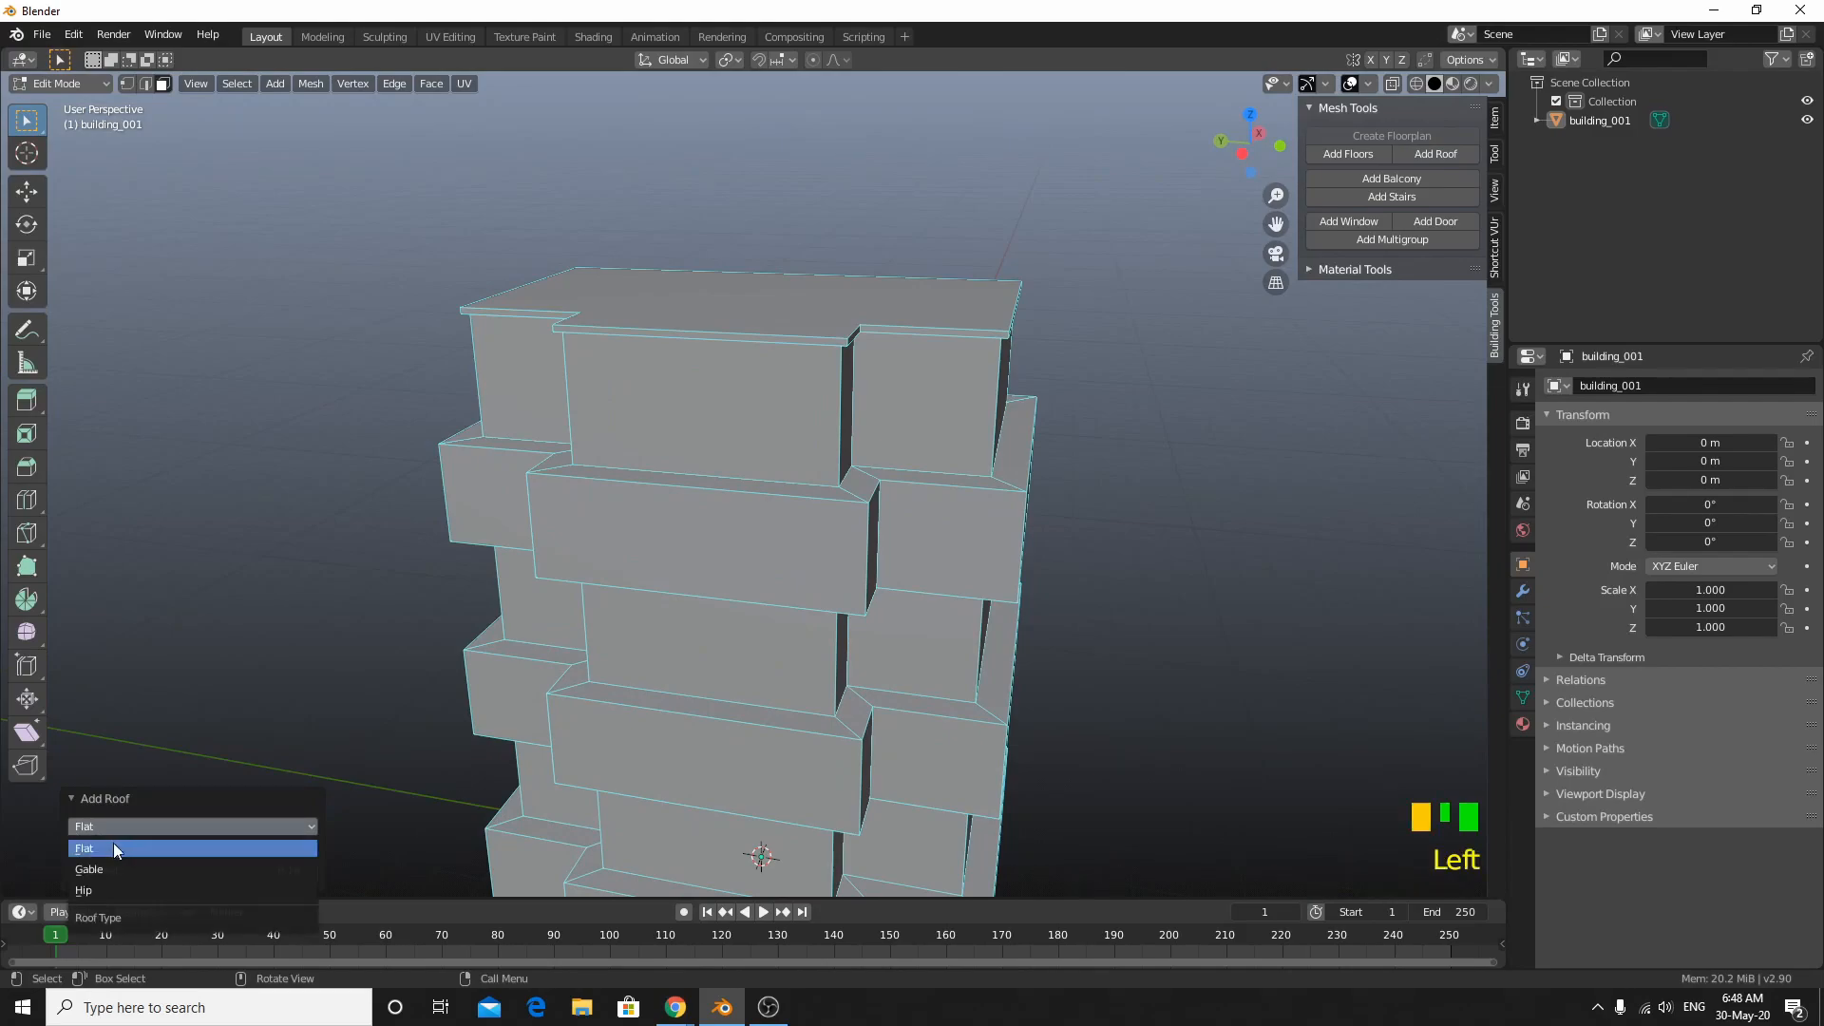
left_click(135, 823)
left_click(150, 826)
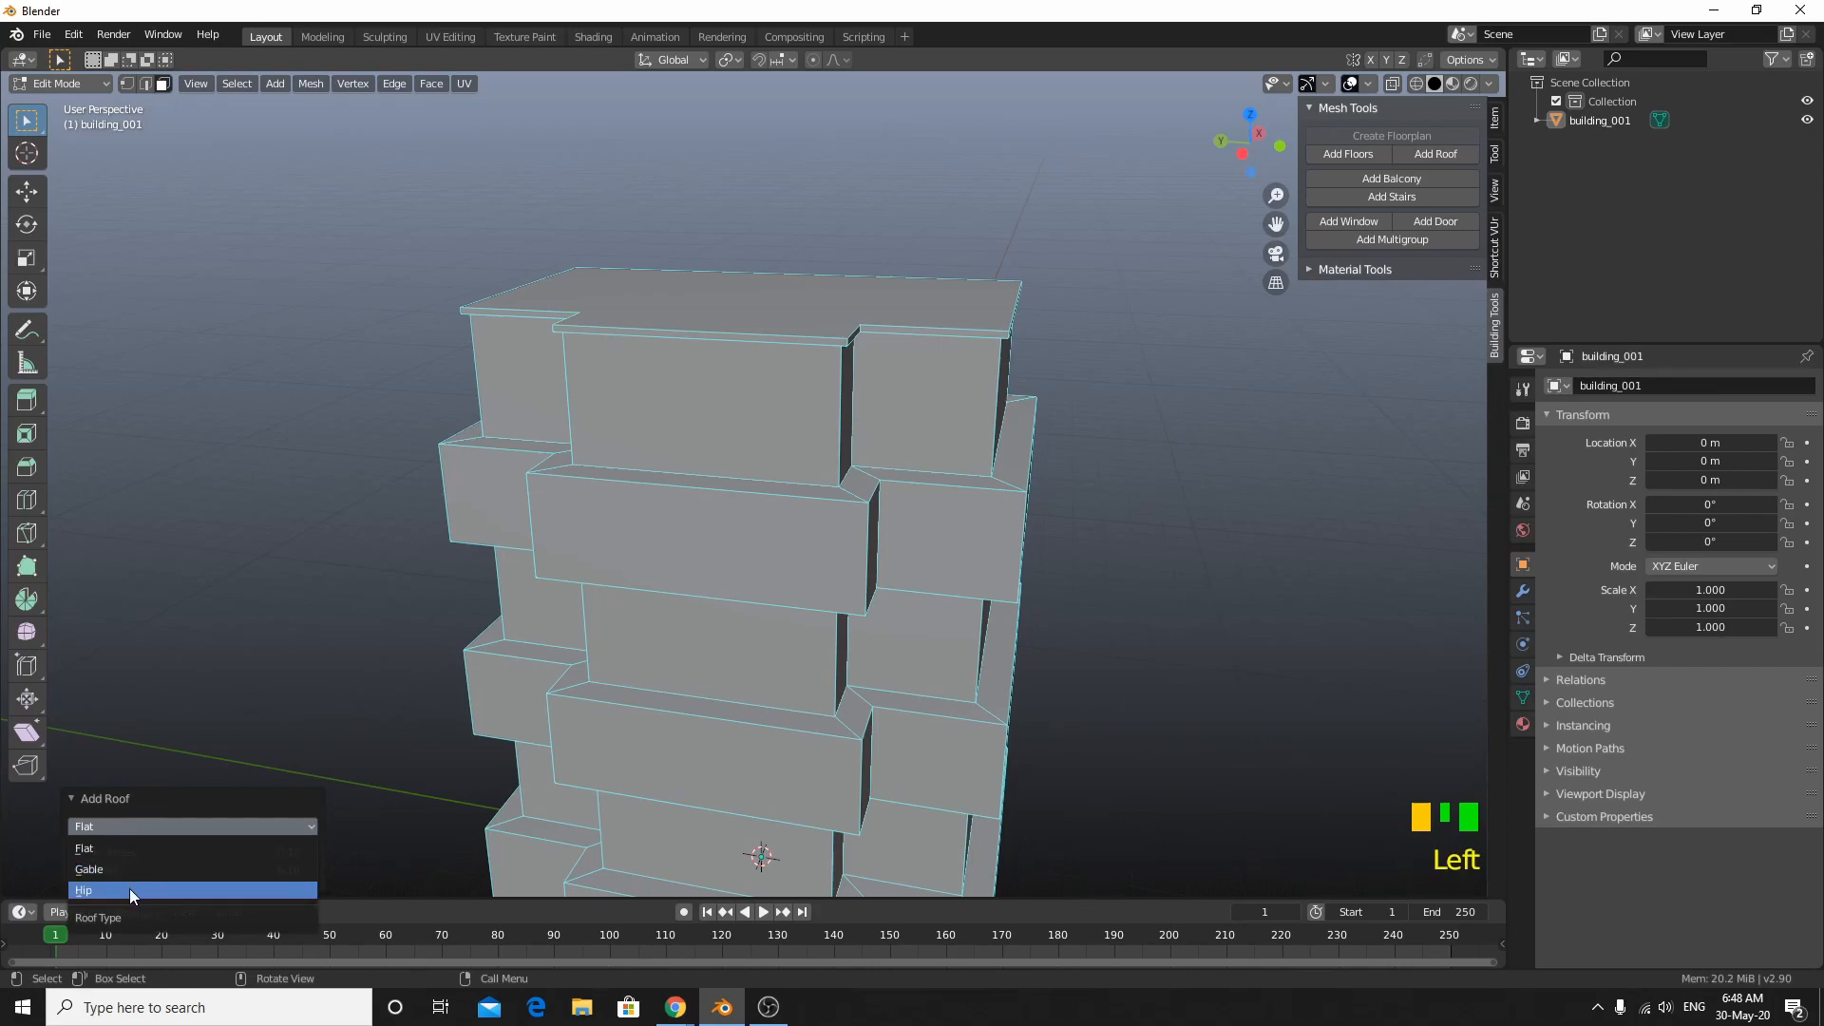
left_click(127, 871)
middle_click_drag(247, 458, 285, 494)
left_click(190, 778)
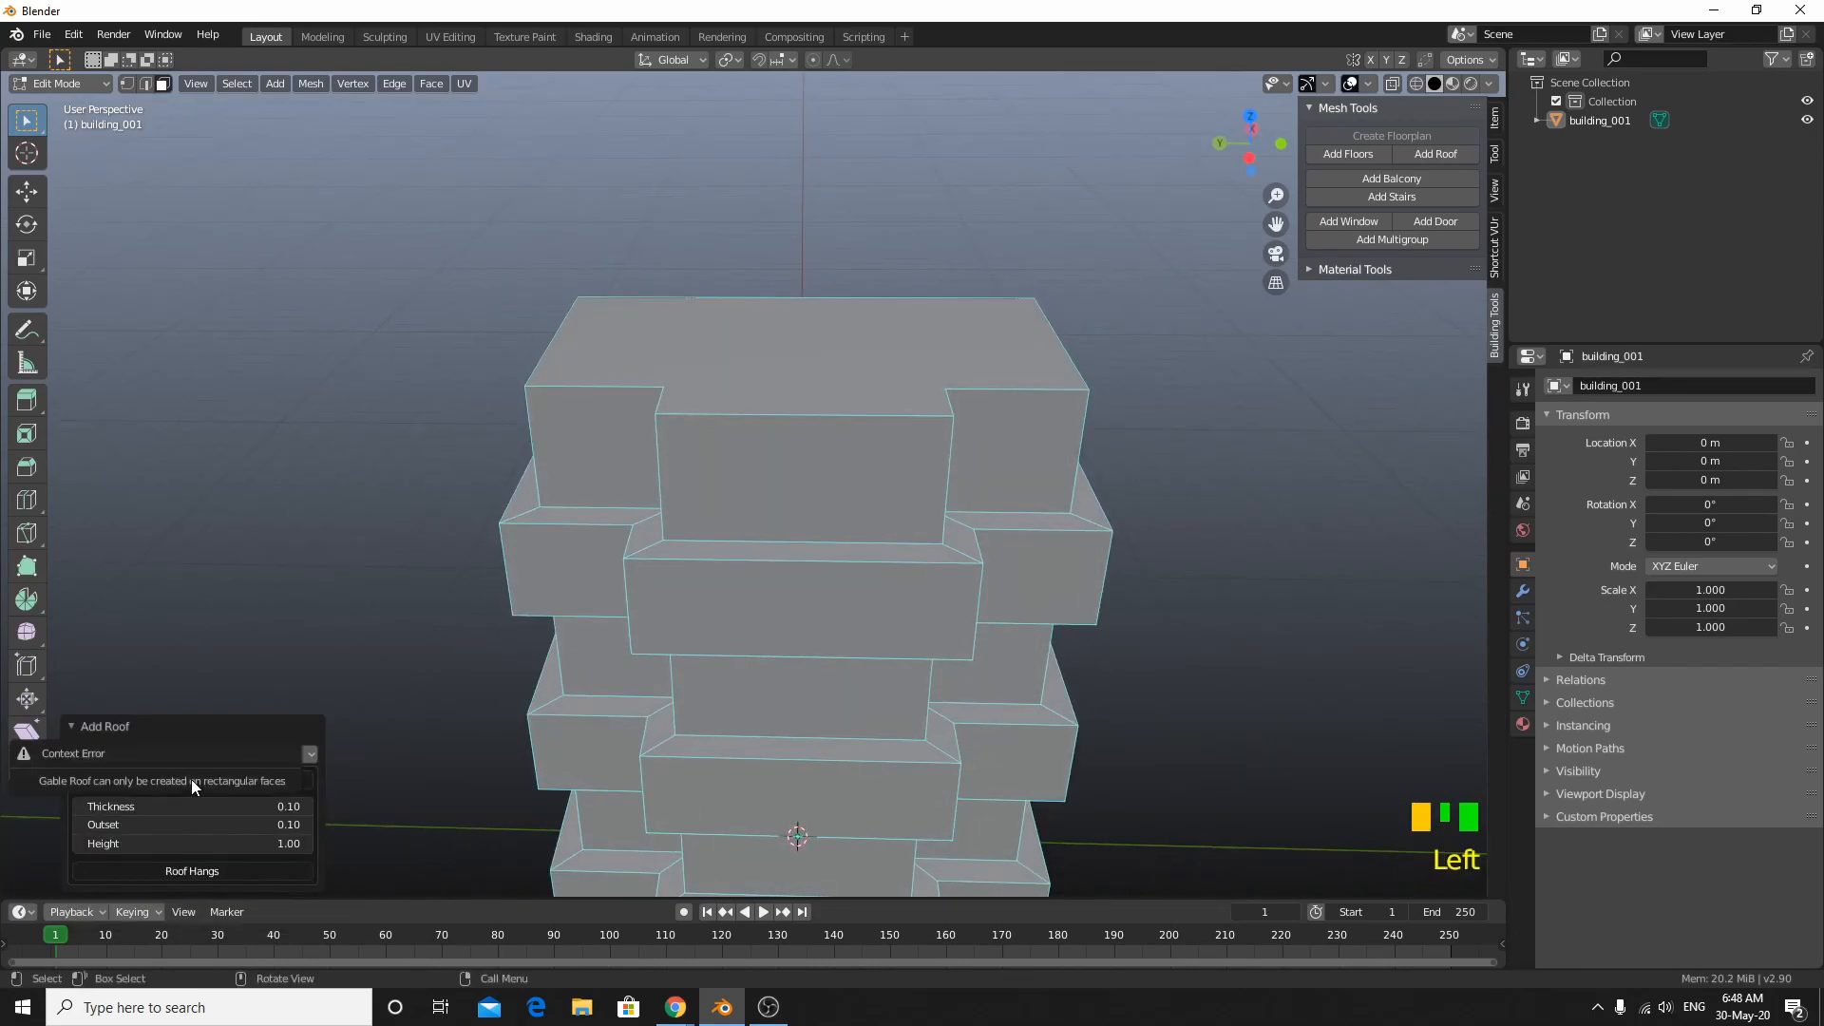
left_click(207, 874)
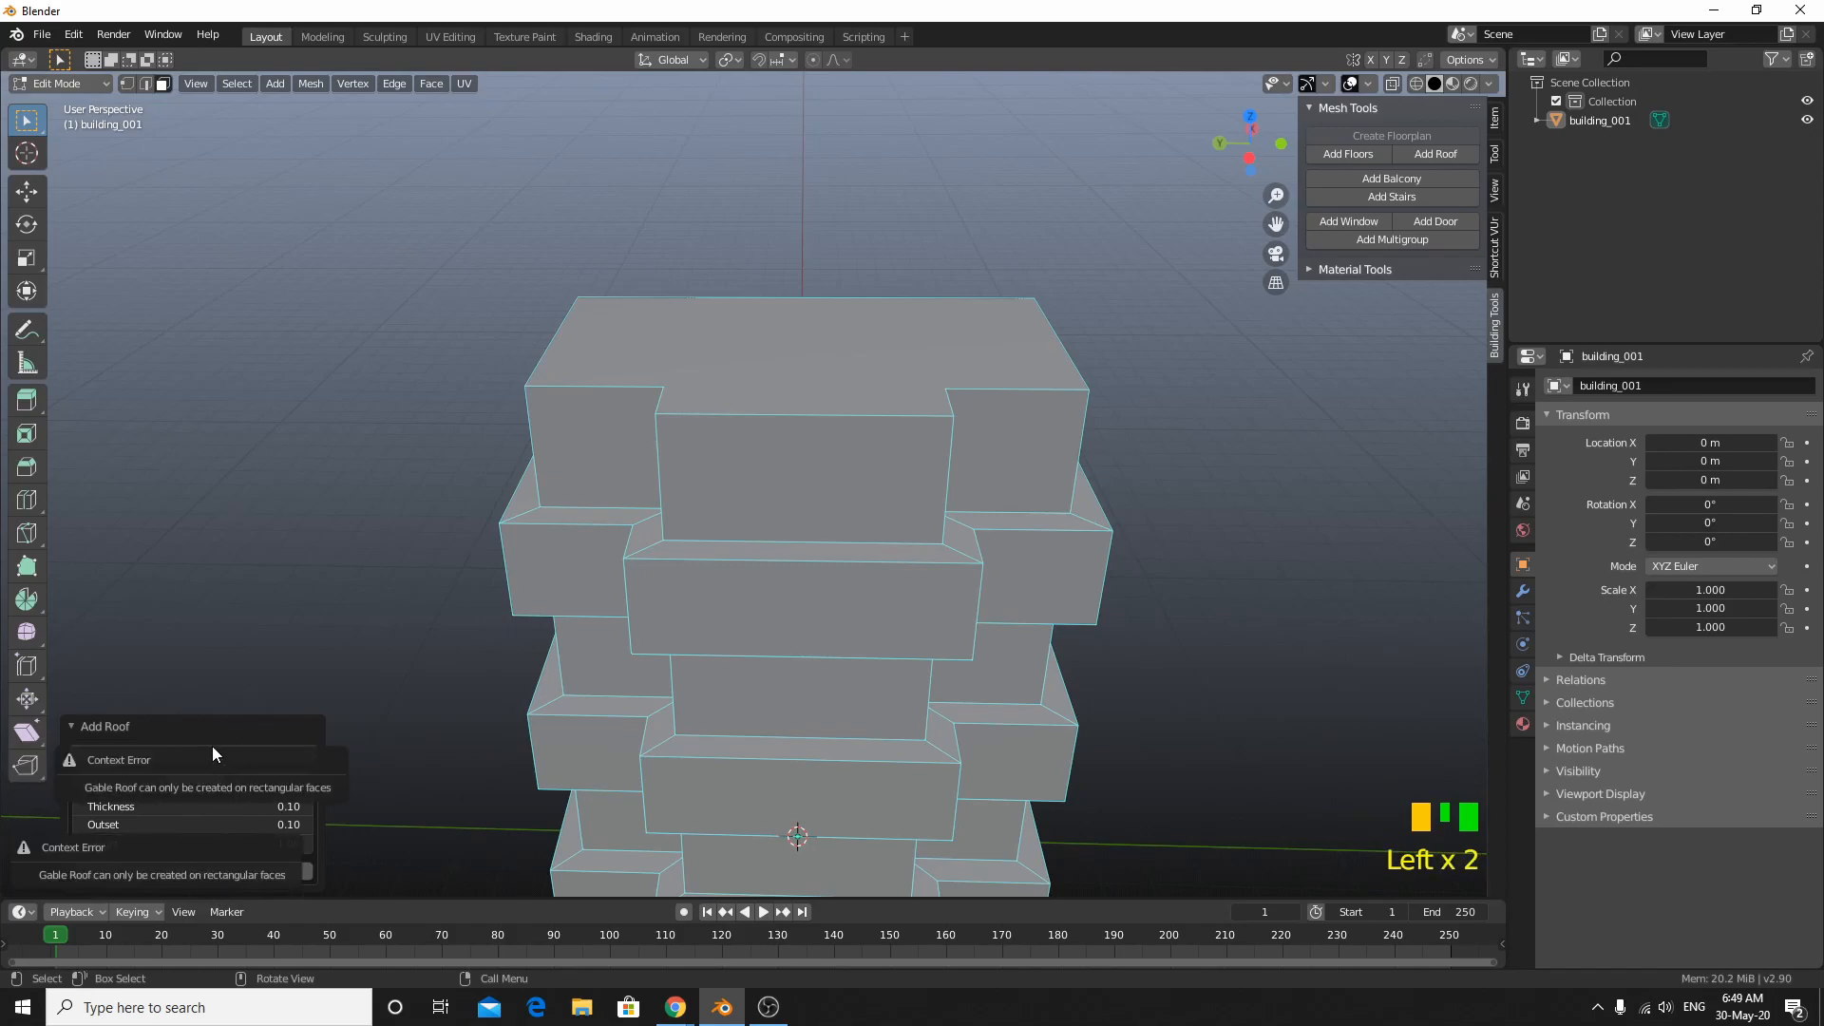
Step: Add a Hip roof to the top face with thickness 1.21, outset 0.22 and height 2.89
left_click(652, 377)
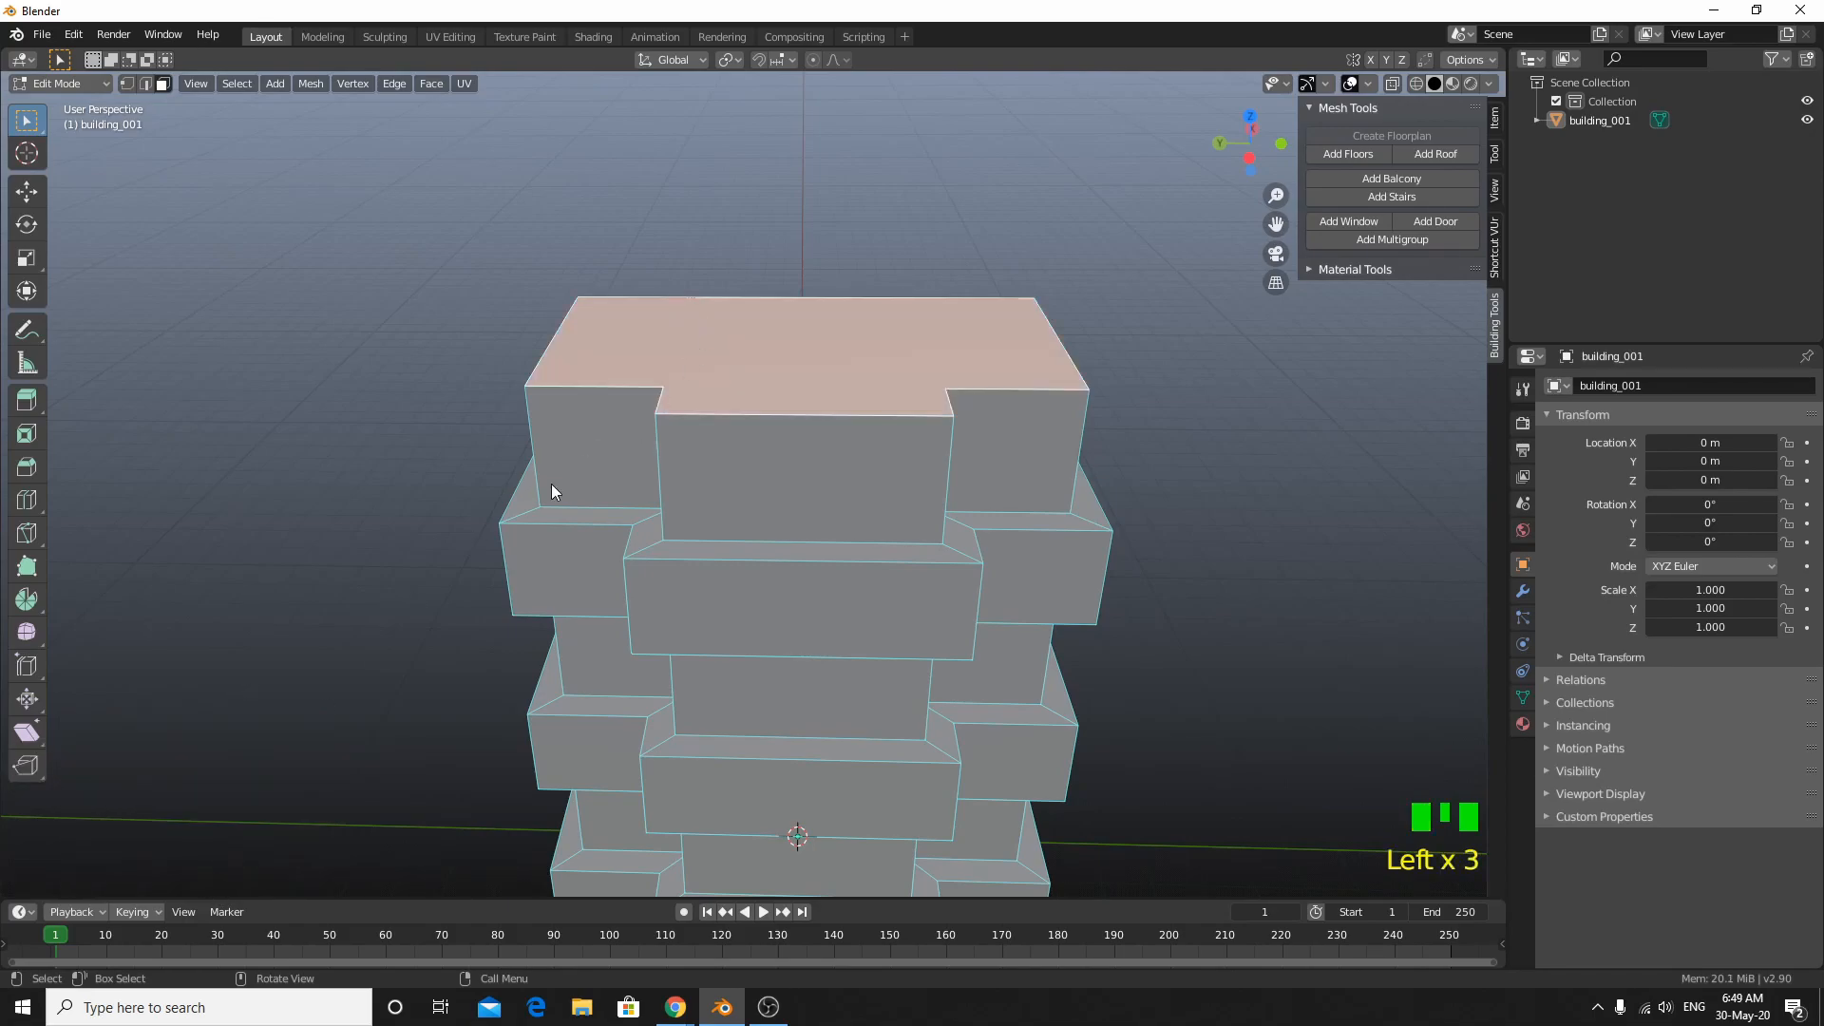
left_click(1441, 154)
left_click(88, 751)
left_click_drag(88, 744, 100, 814)
middle_click_drag(488, 479, 437, 319)
left_click_drag(238, 832, 285, 870)
scroll(315, 595, "down", 2)
middle_click_drag(315, 588, 400, 709)
Step: Try the Gable roof type again and return the roof to Hip
left_click(95, 809)
left_click(105, 844)
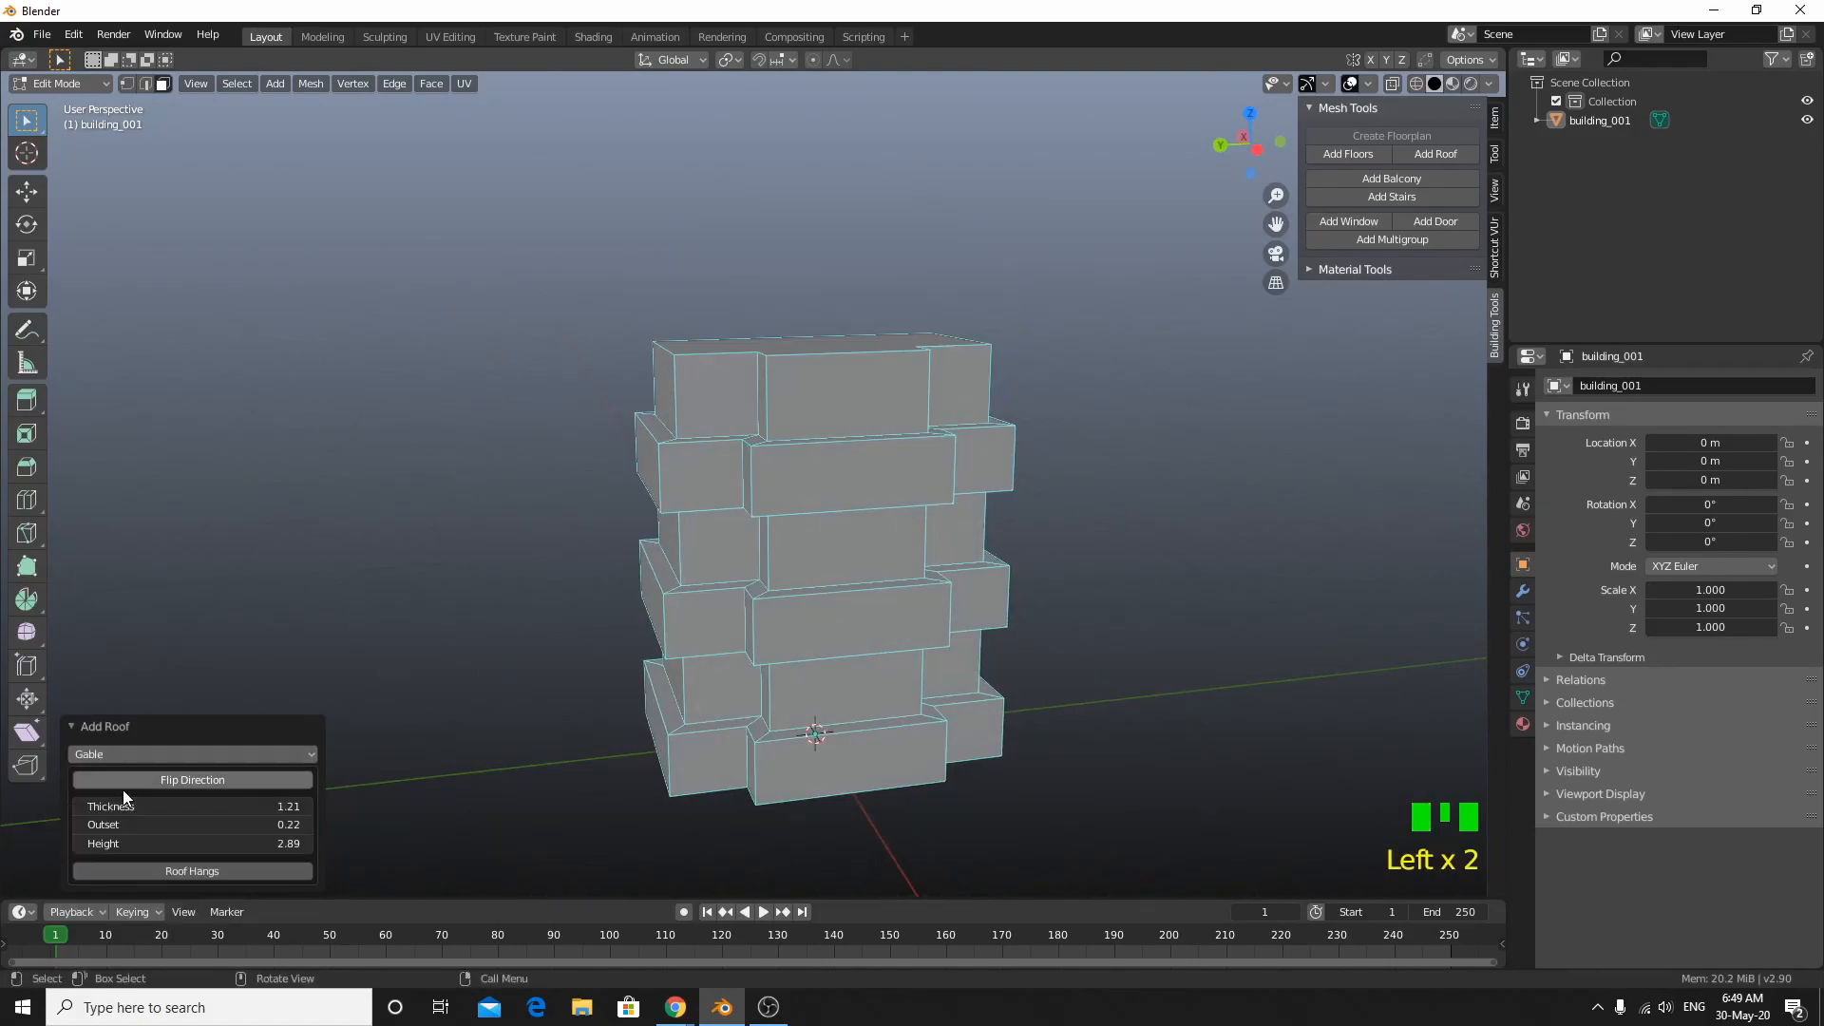
left_click_drag(102, 757, 120, 821)
middle_click_drag(386, 614, 741, 273)
left_click(661, 442)
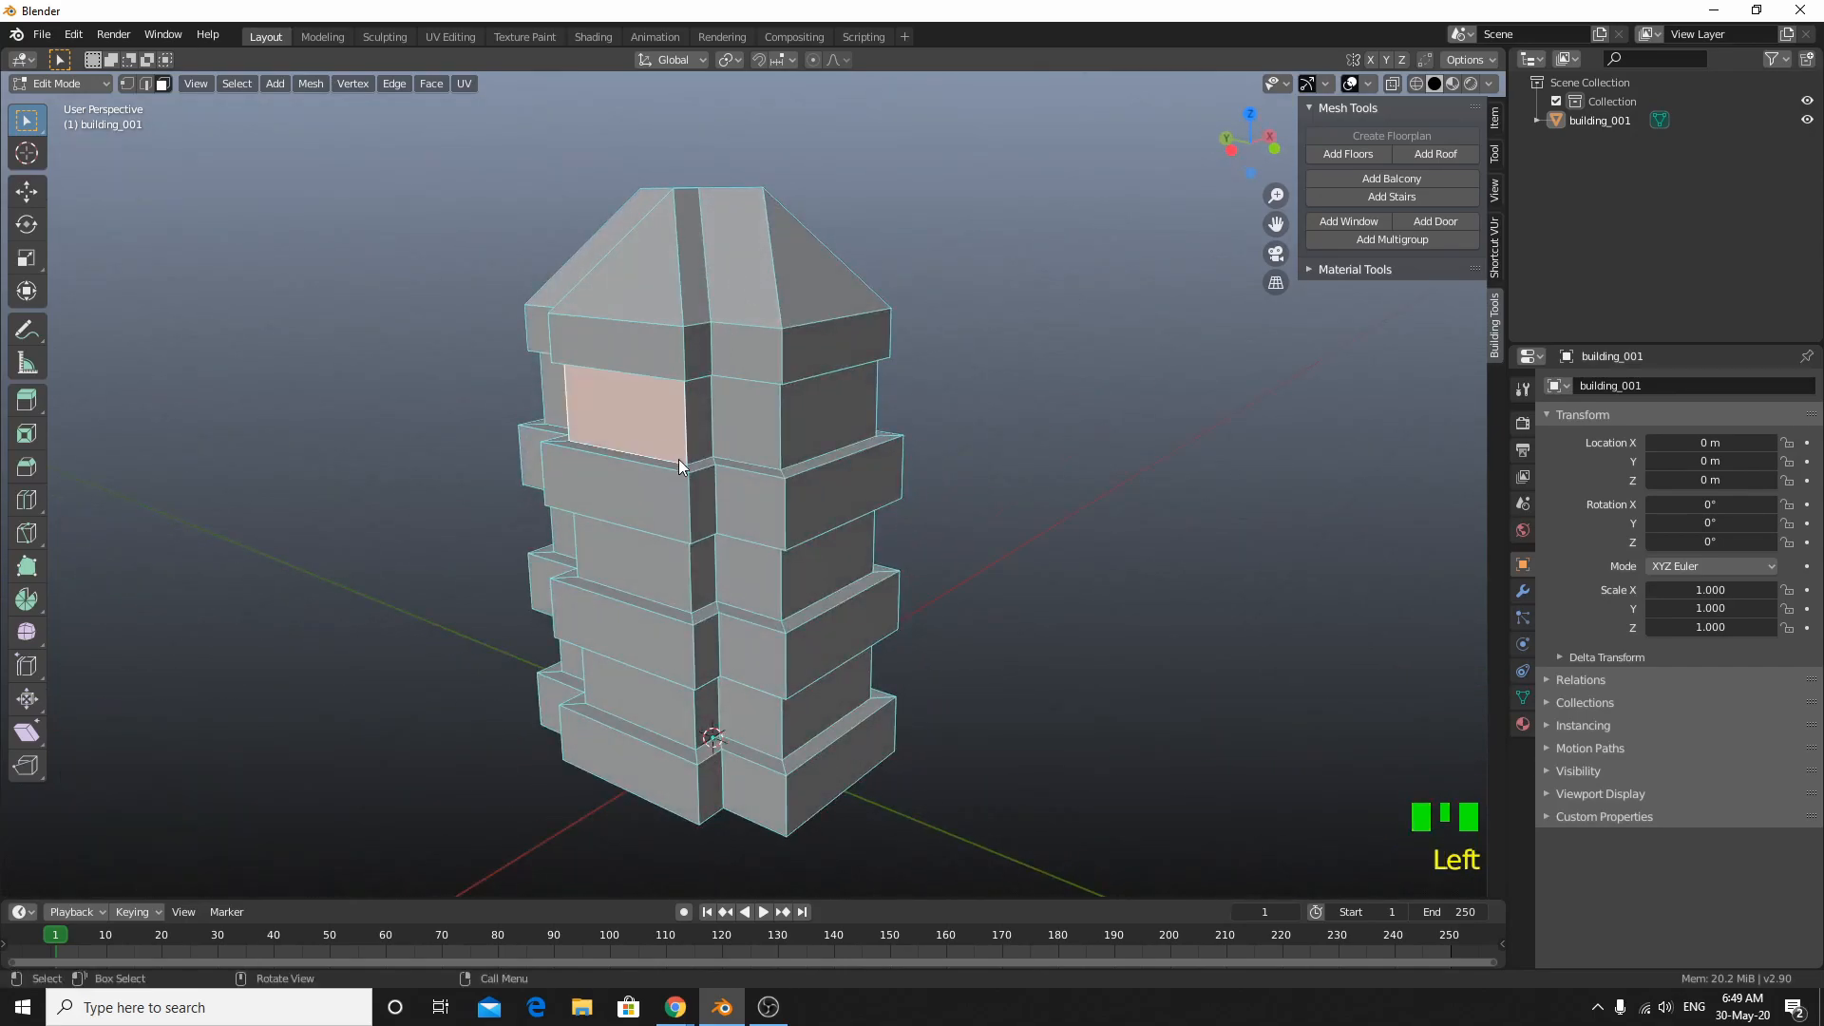
Step: Select the front face of the projecting wing on the lowest slab and delete it
middle_click_drag(635, 589, 721, 394)
scroll(660, 563, "down", 2)
scroll(687, 686, "up", 2)
scroll(760, 681, "up", 2)
left_click(756, 677)
scroll(665, 433, "down", 2)
scroll(663, 486, "up", 2)
scroll(766, 515, "down", 3)
middle_click_drag(766, 515, 635, 513)
scroll(784, 654, "up", 3)
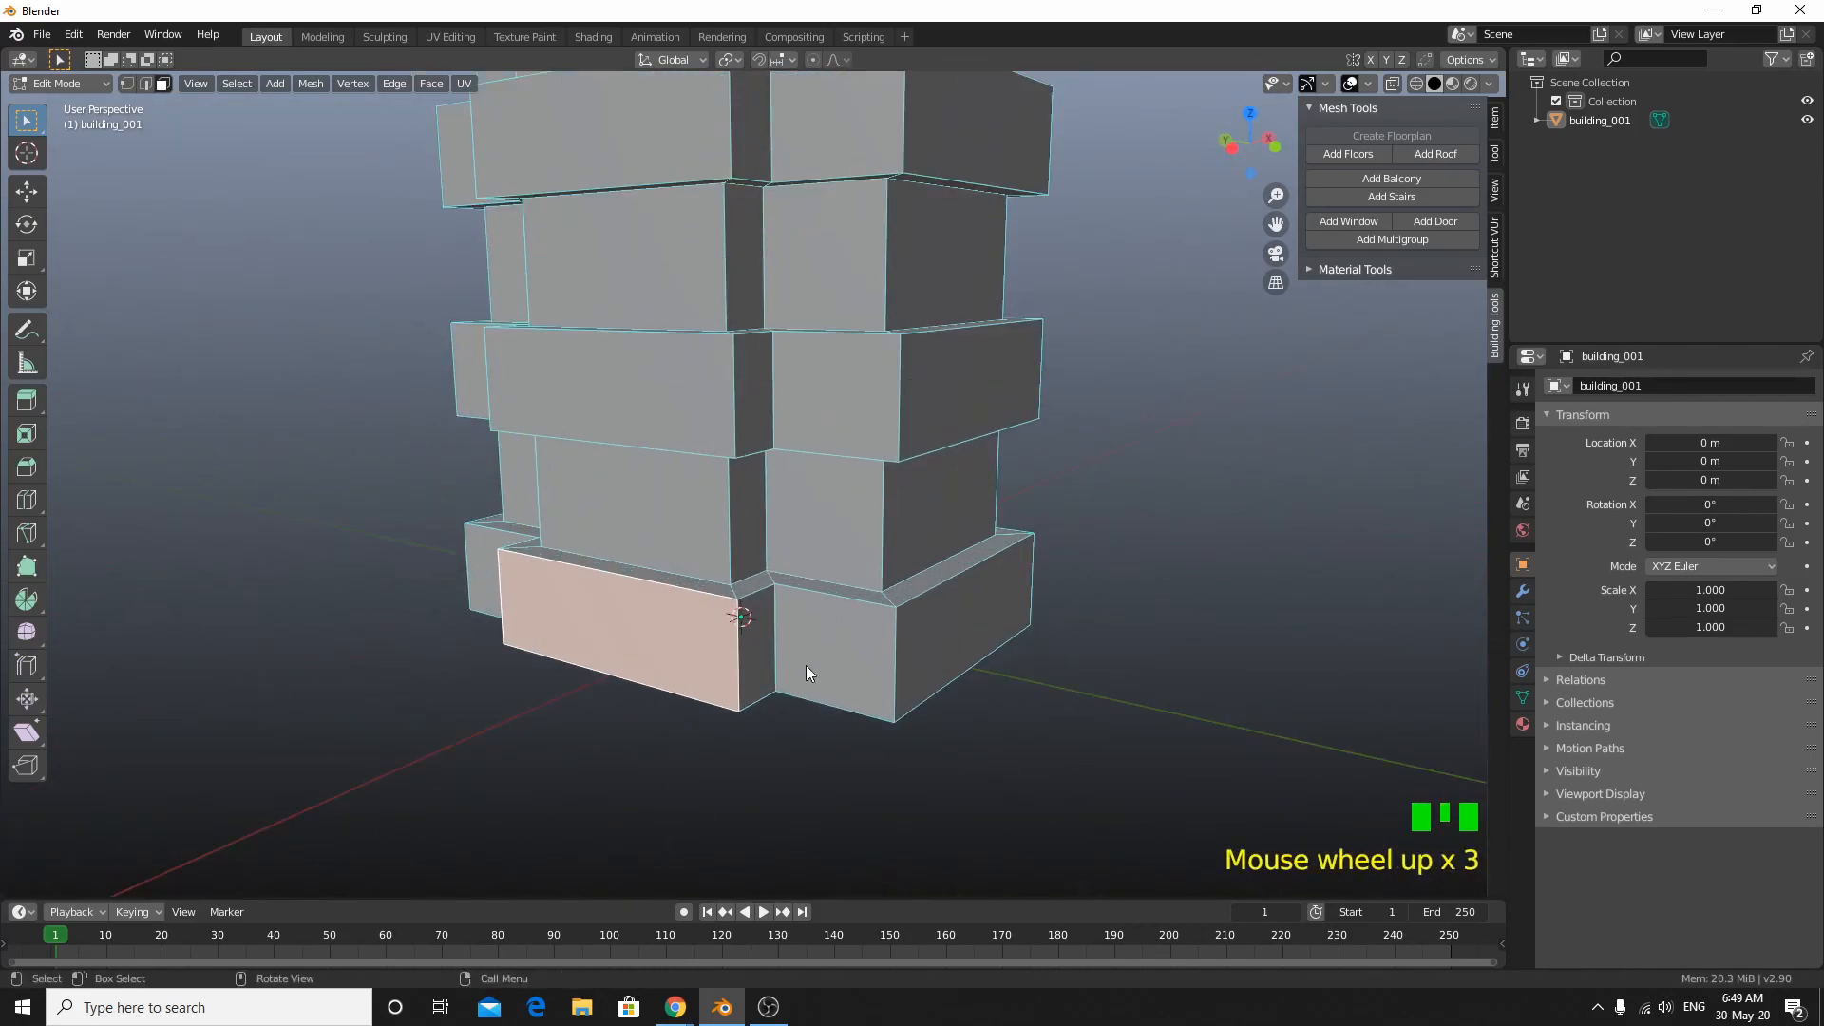
middle_click_drag(805, 670, 814, 667)
scroll(813, 667, "up", 2)
middle_click_drag(698, 594, 812, 502, "shift")
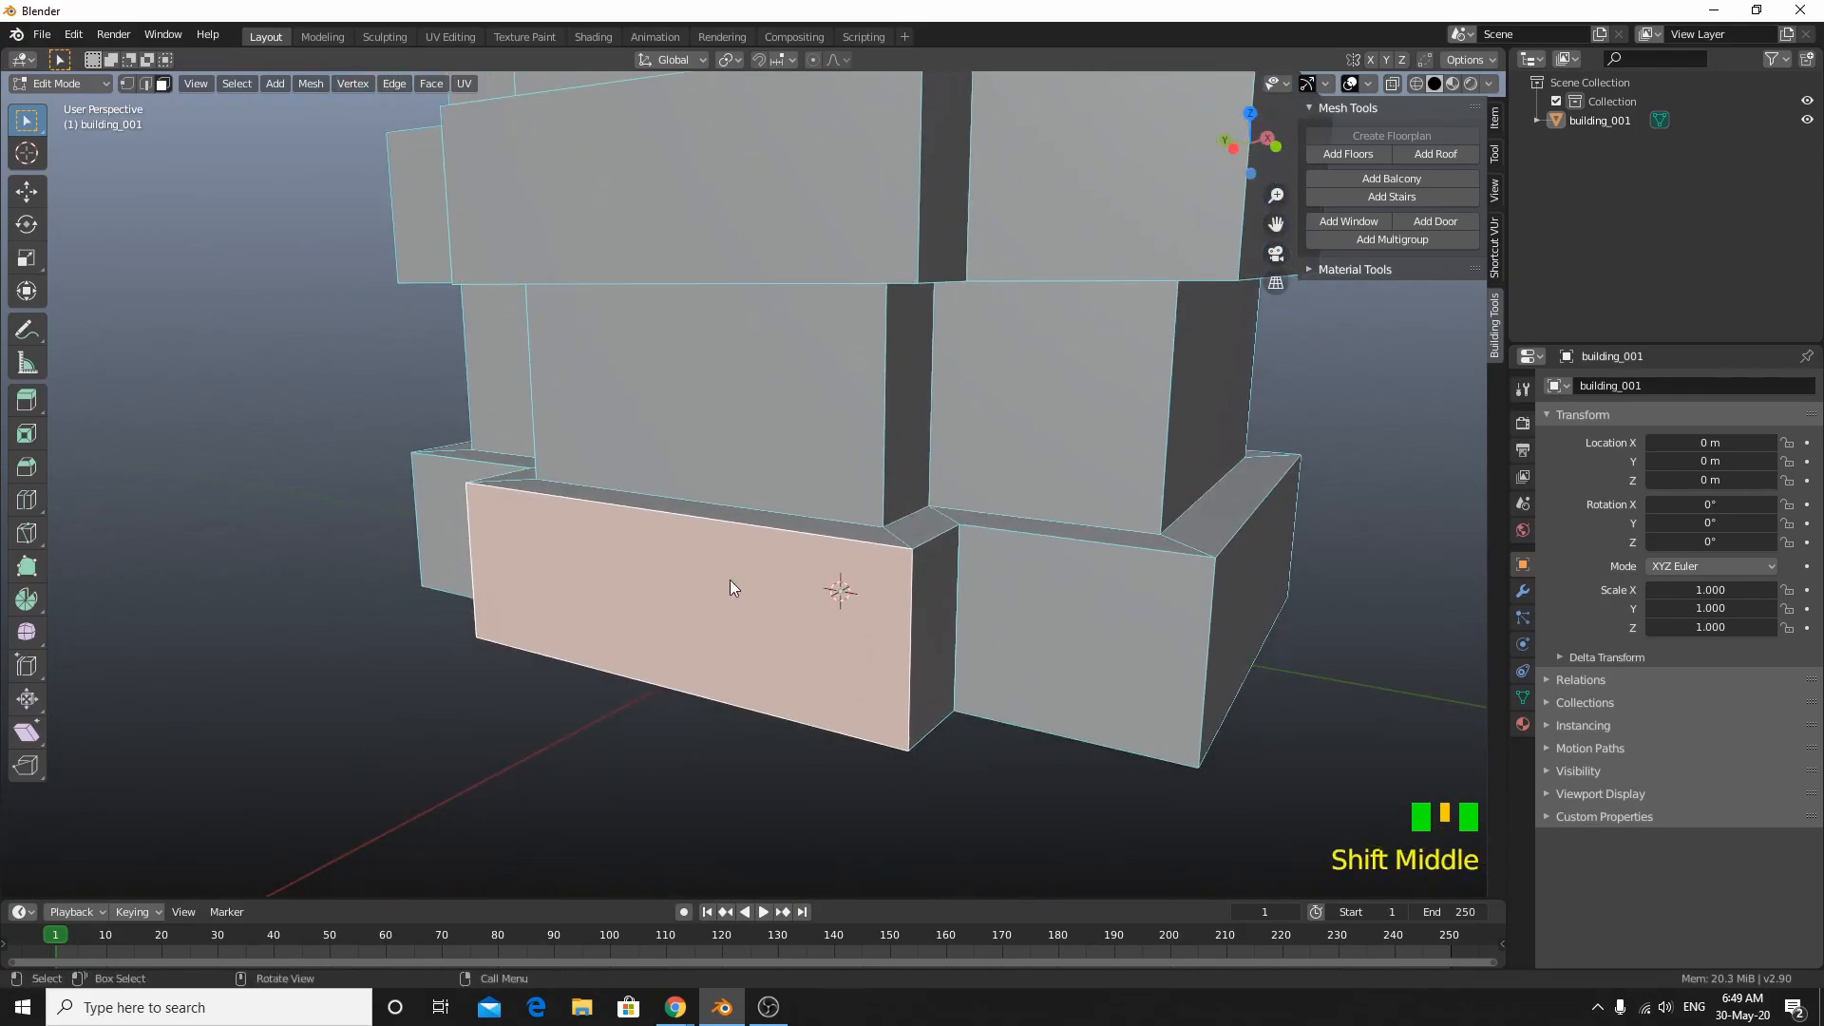
key("x")
left_click(711, 627)
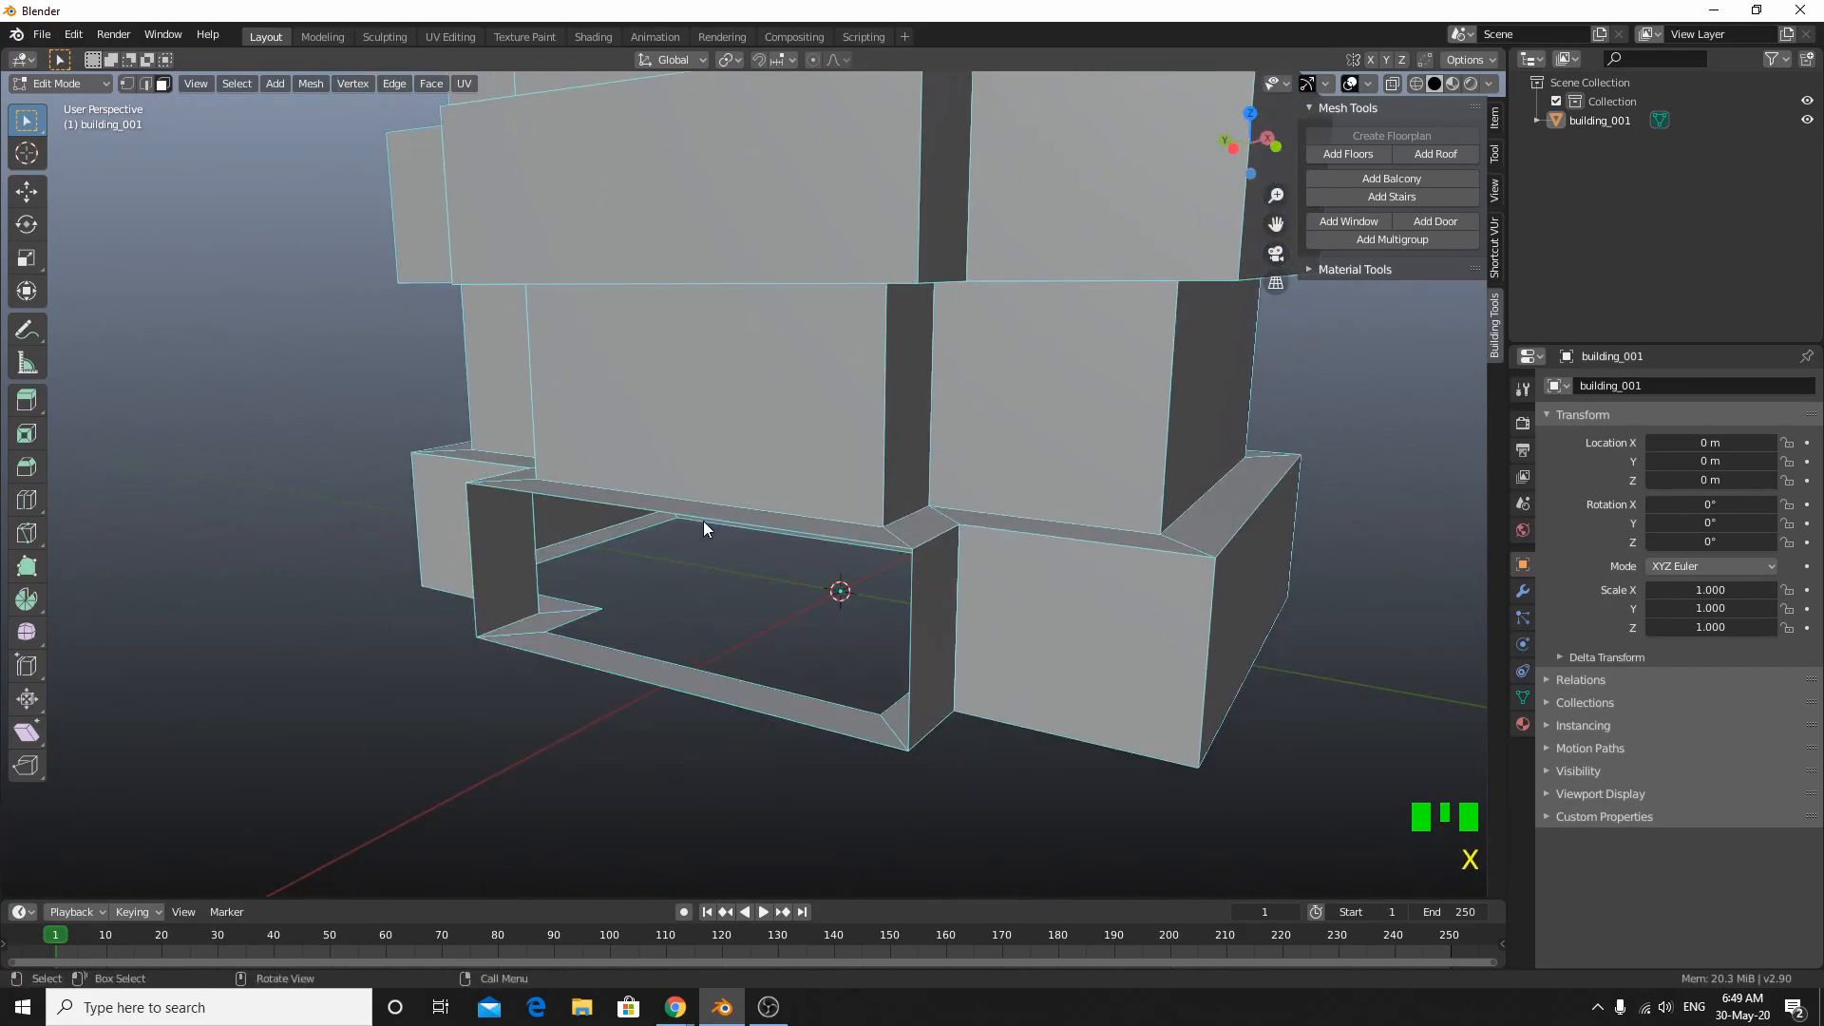
Step: Delete the top ledge, one side face and the bottom ledge around the opening in the lowest slab
middle_click_drag(703, 521, 739, 574)
left_click(733, 557)
key("x")
left_click(734, 557)
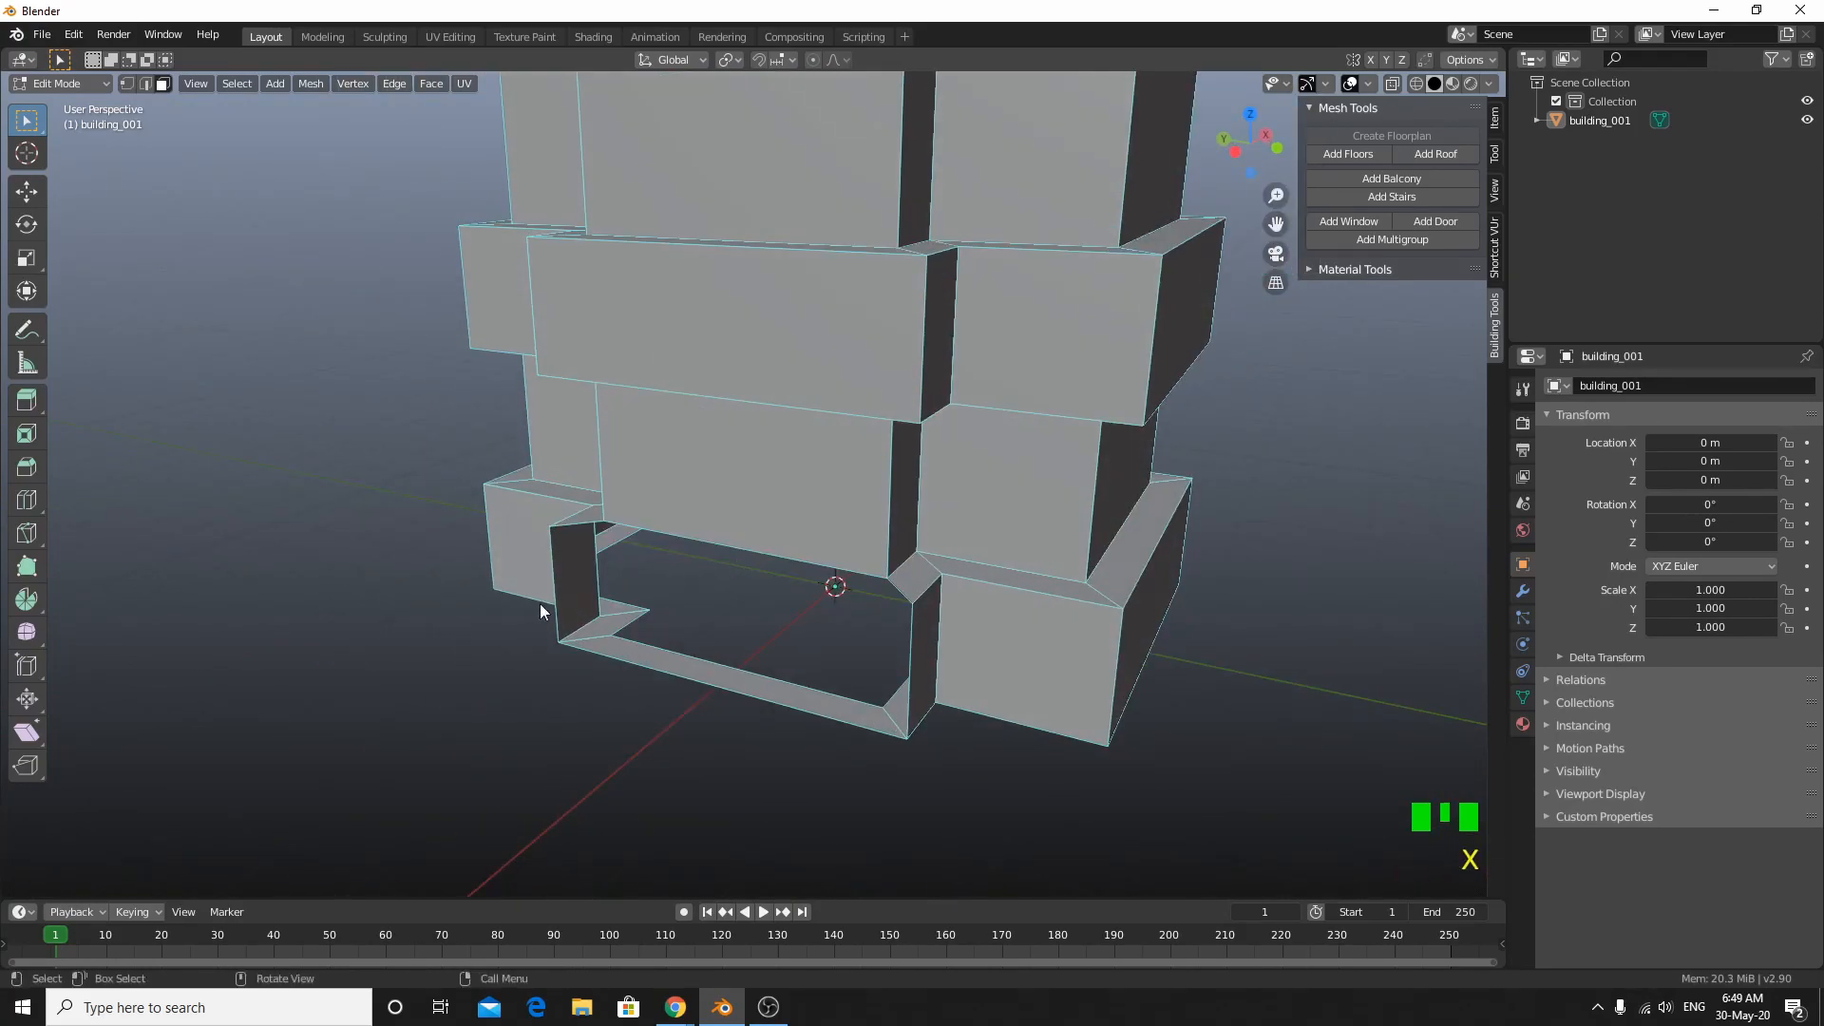
key("x")
left_click(572, 583)
left_click(642, 662)
key("x")
left_click(642, 661)
Step: Delete the remaining corner pieces and the other side face around the opening in the lowest slab
left_click(618, 627)
key("x")
left_click(606, 629)
left_click(898, 711)
key("x")
left_click(898, 711)
left_click(932, 697)
key("x")
left_click(931, 698)
left_click(915, 581)
key("x")
left_click(915, 581)
Step: Select the open boundary edges around the gap in the lowest slab and fill them with a face
middle_click_drag(647, 528, 619, 511)
scroll(648, 530, "up", 3)
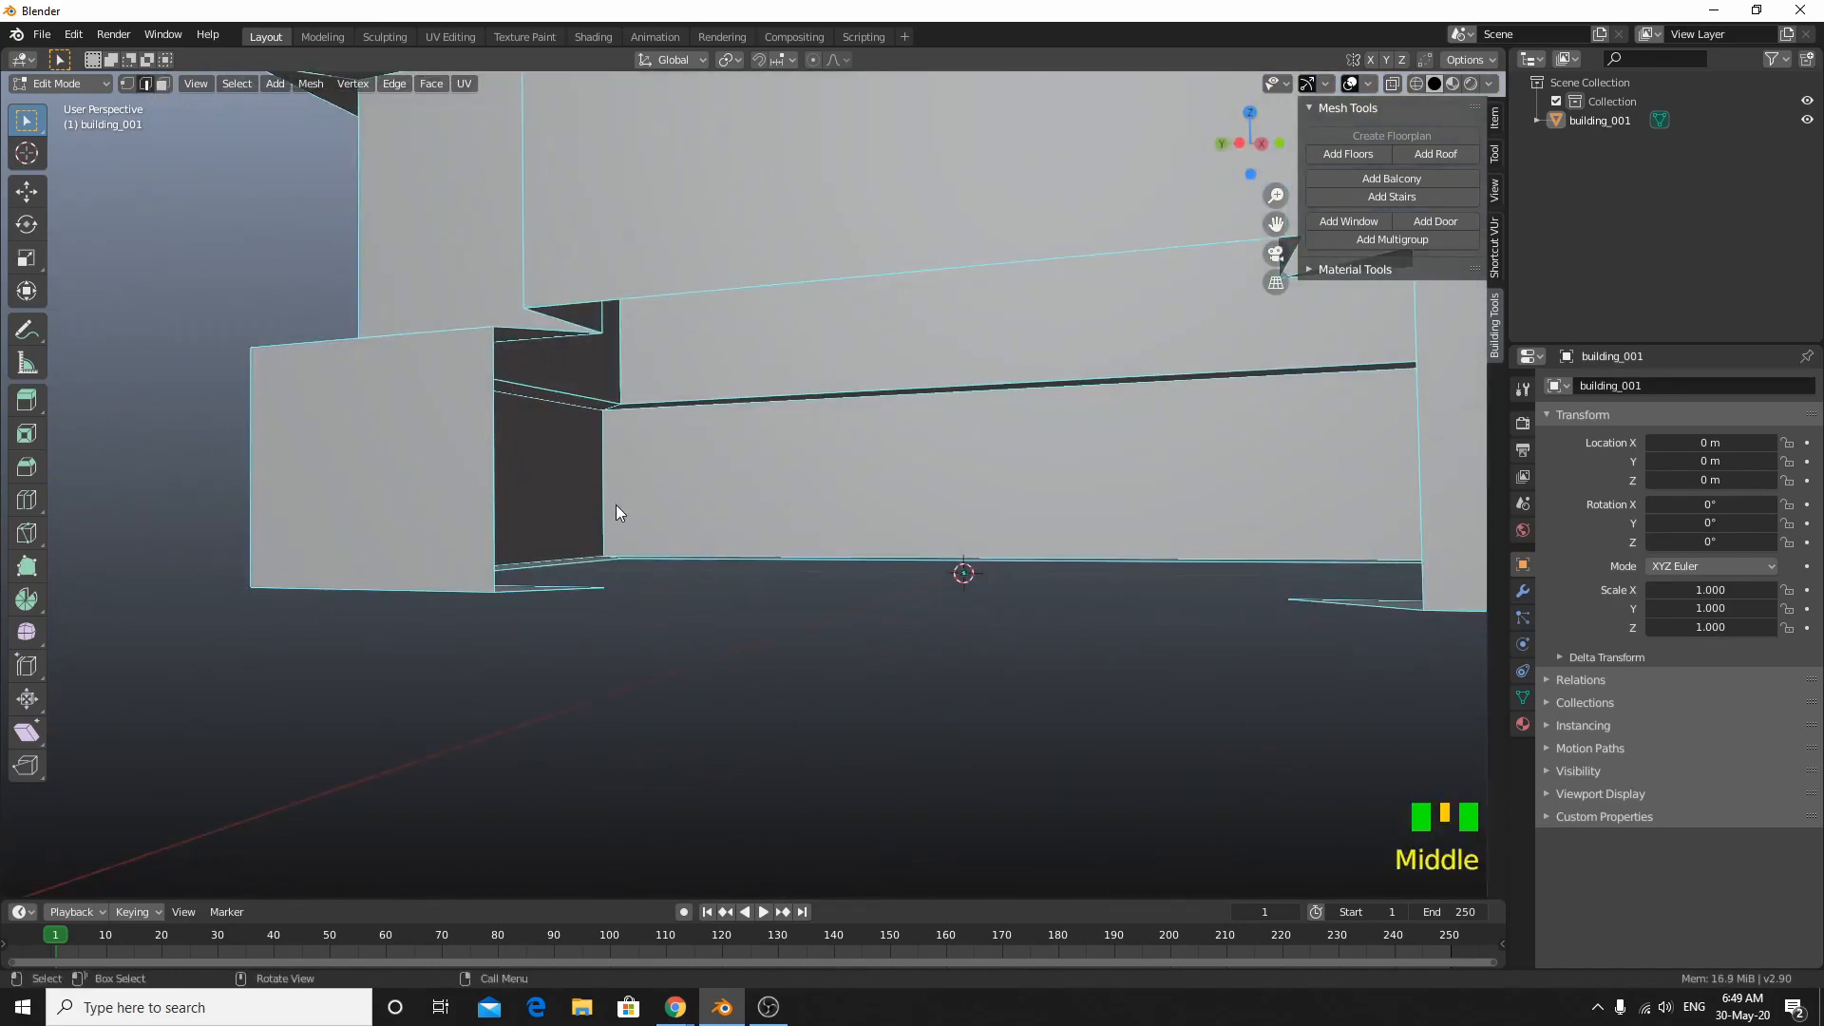
left_click(494, 539)
middle_click_drag(532, 670, 678, 311)
left_click(546, 599, "shift")
left_click(718, 314, "shift")
left_click(693, 341, "shift")
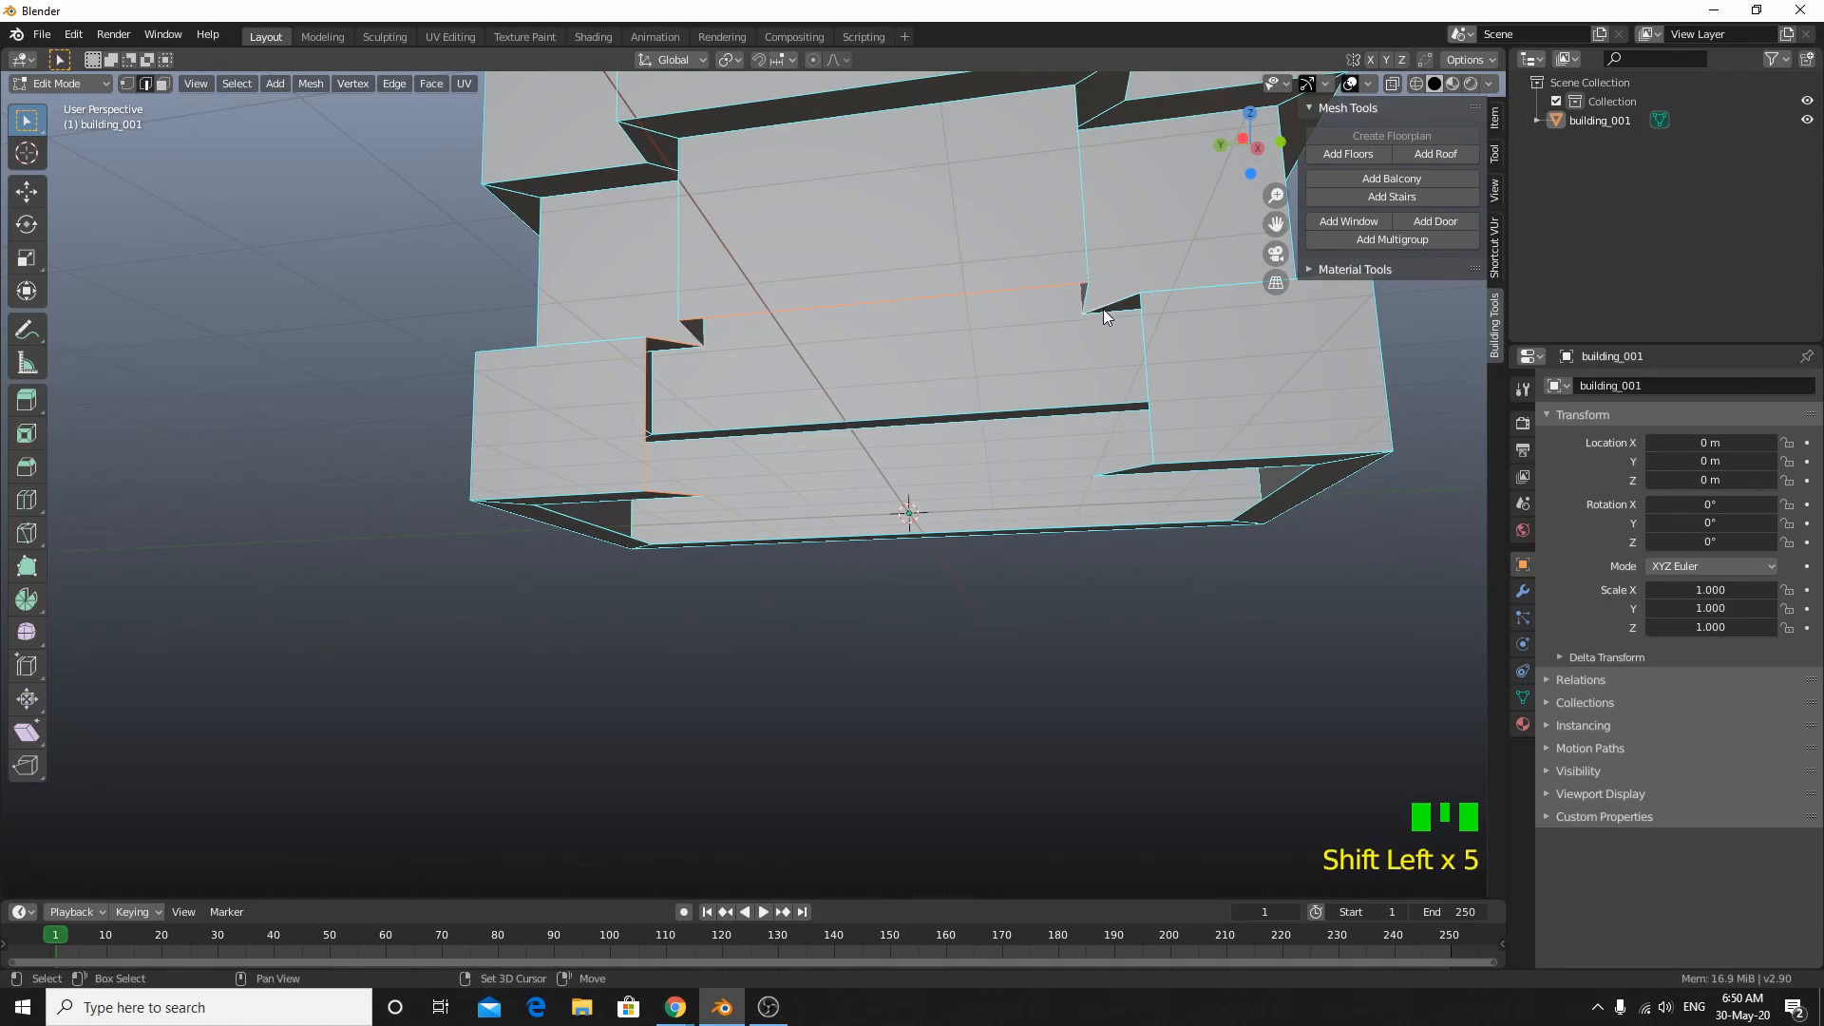
left_click(1158, 386, "shift")
key("f")
middle_click_drag(1081, 437, 1132, 519)
scroll(1012, 525, "down", 3)
middle_click_drag(1012, 525, 732, 498)
scroll(936, 513, "down", 5)
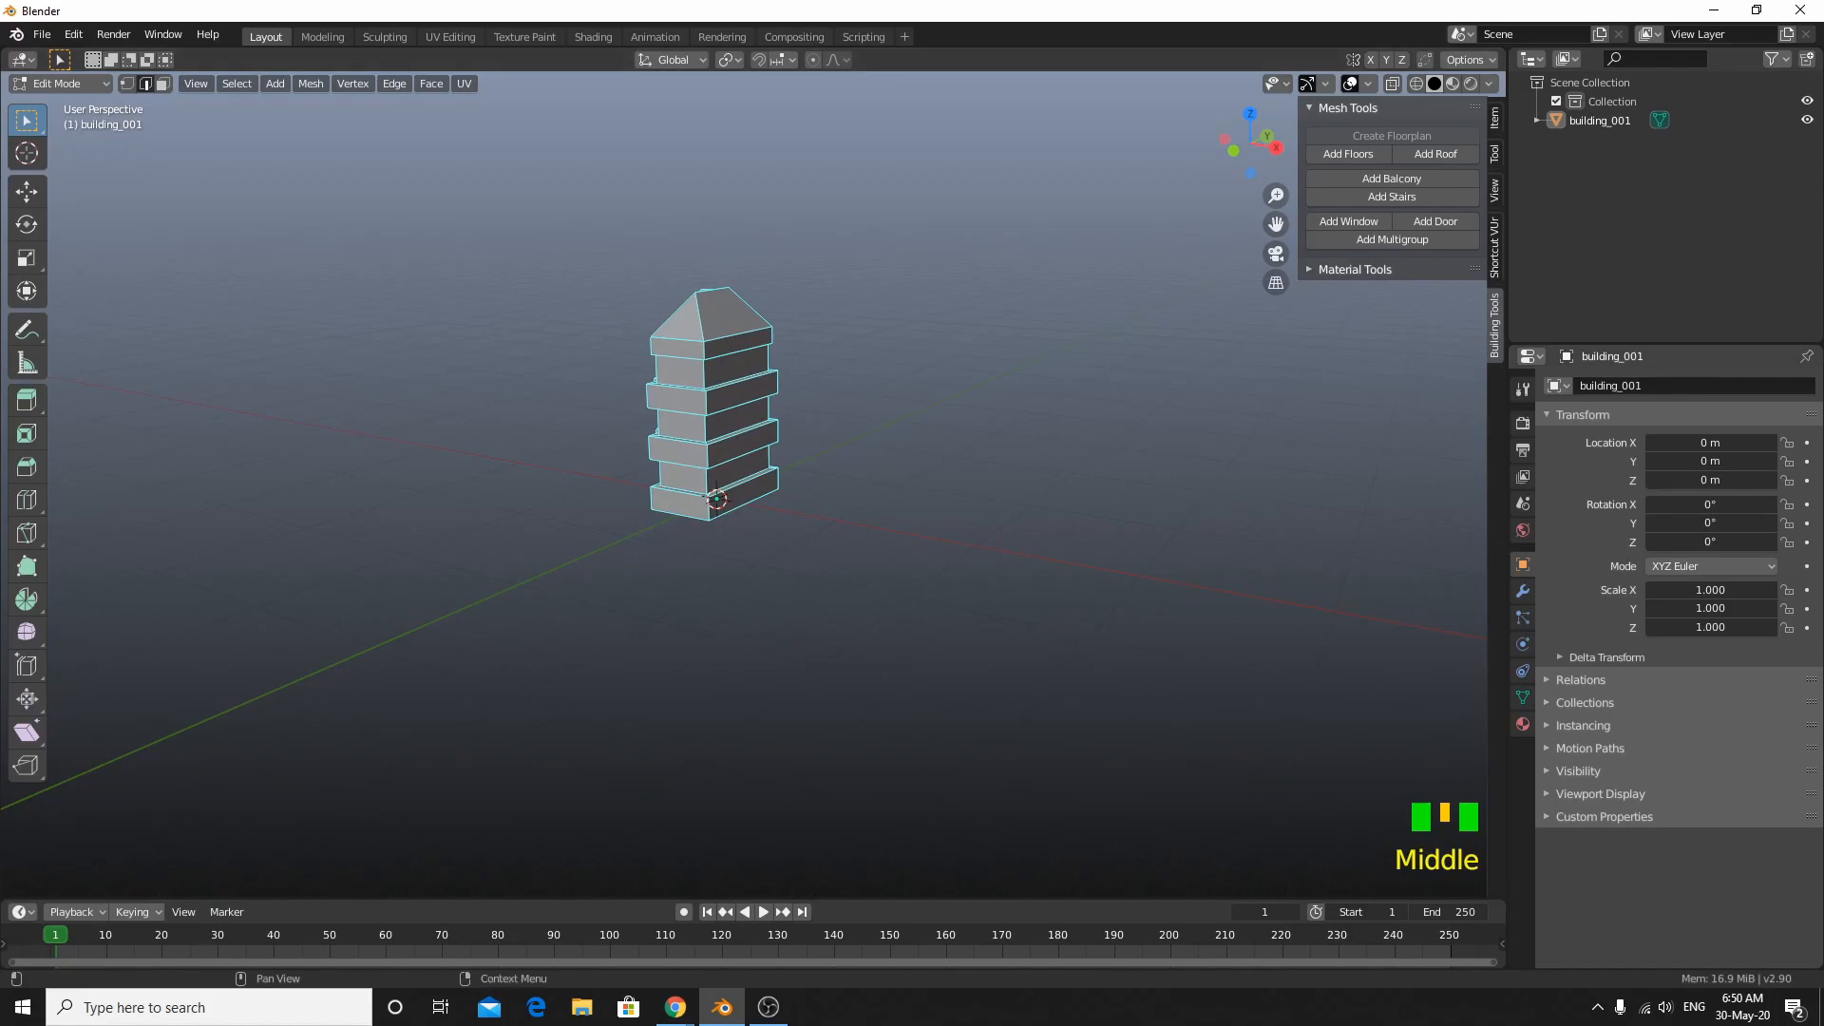
scroll(665, 408, "up", 5)
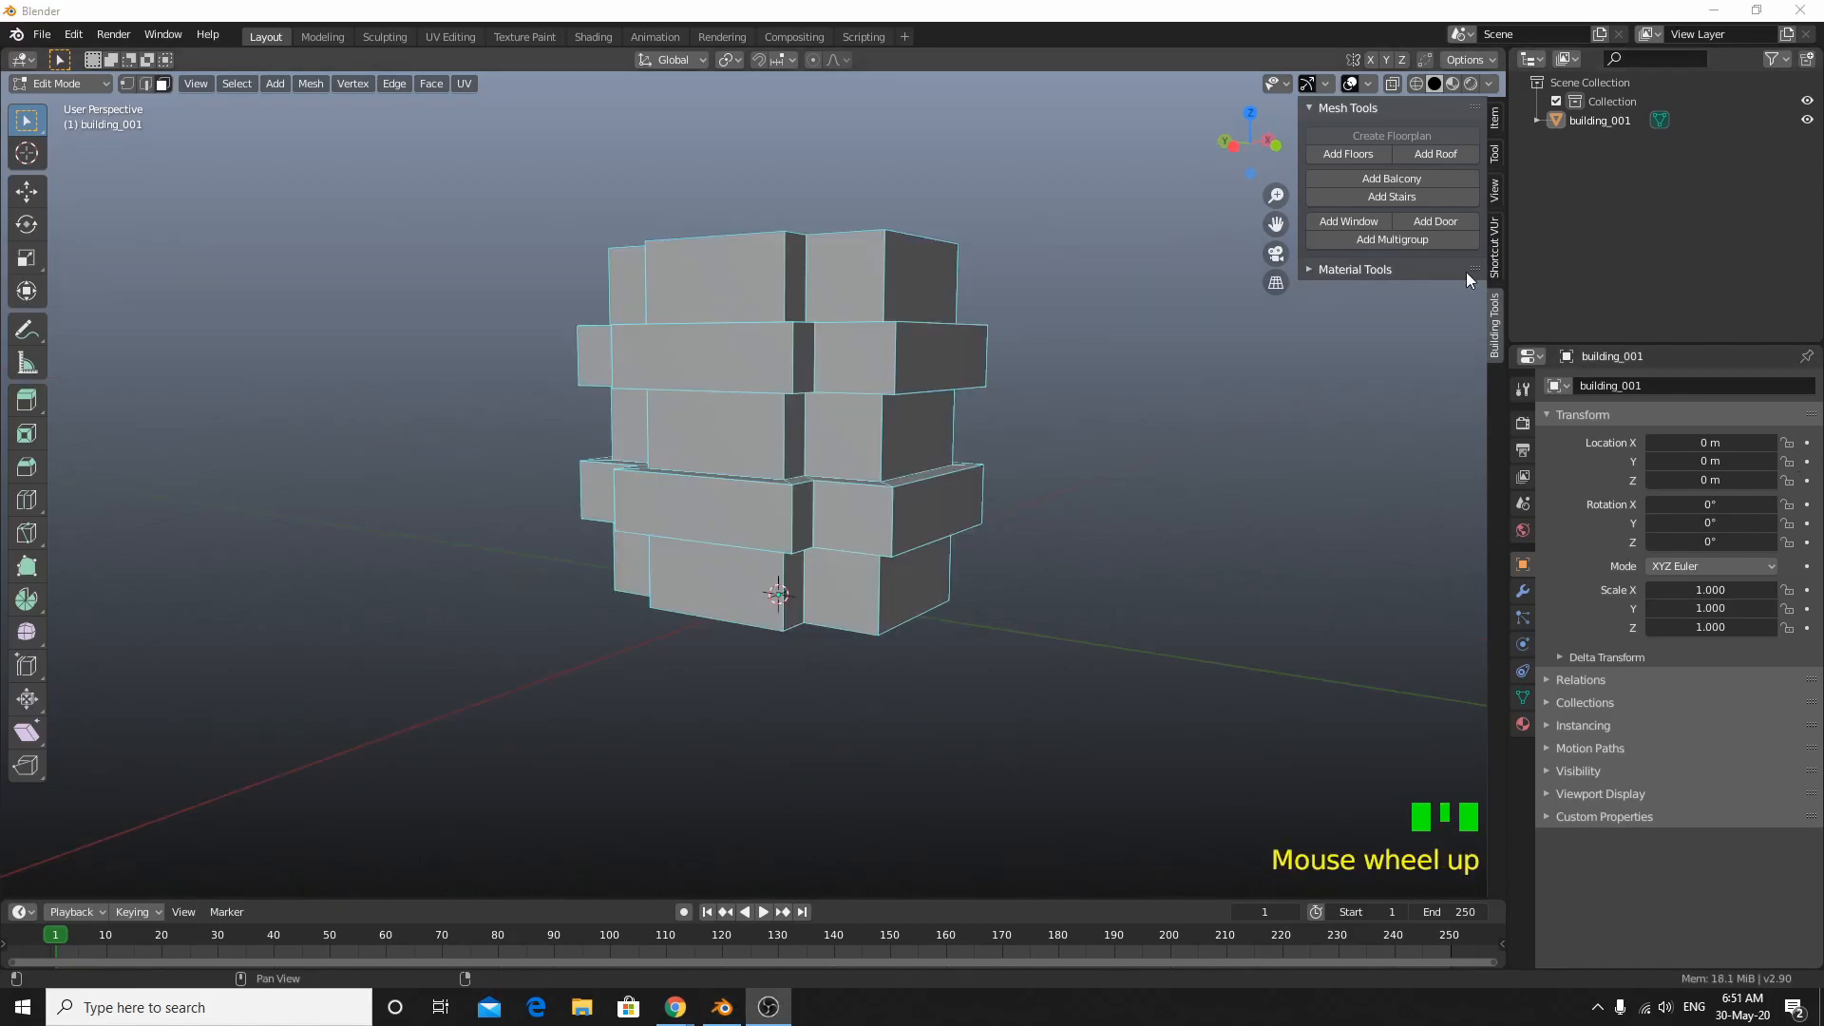
Step: Select the top face of the building and add a roof to it
middle_click_drag(665, 408, 598, 415)
scroll(598, 416, "down", 2)
left_click(772, 309)
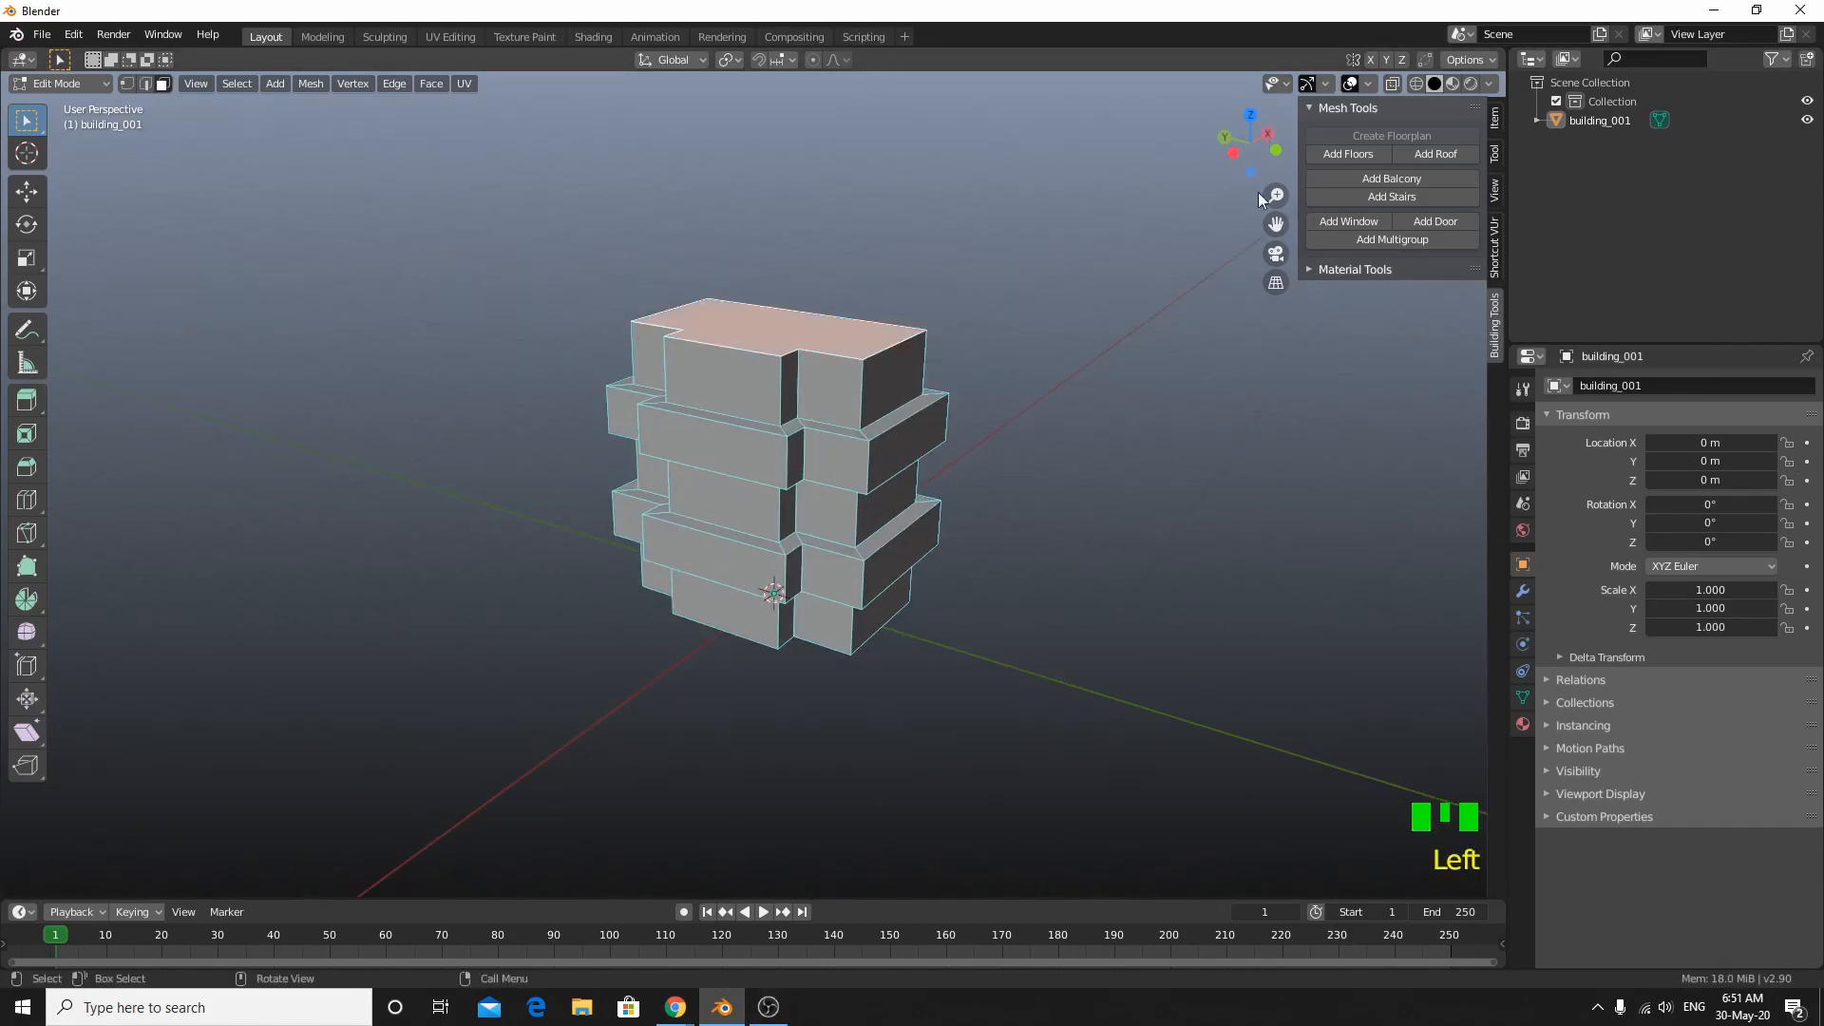
left_click(1440, 153)
Step: Select the front face of the projecting wing on the lowest storey and add a door to it
middle_click_drag(950, 589, 779, 660)
scroll(855, 608, "up", 3)
left_click(659, 642)
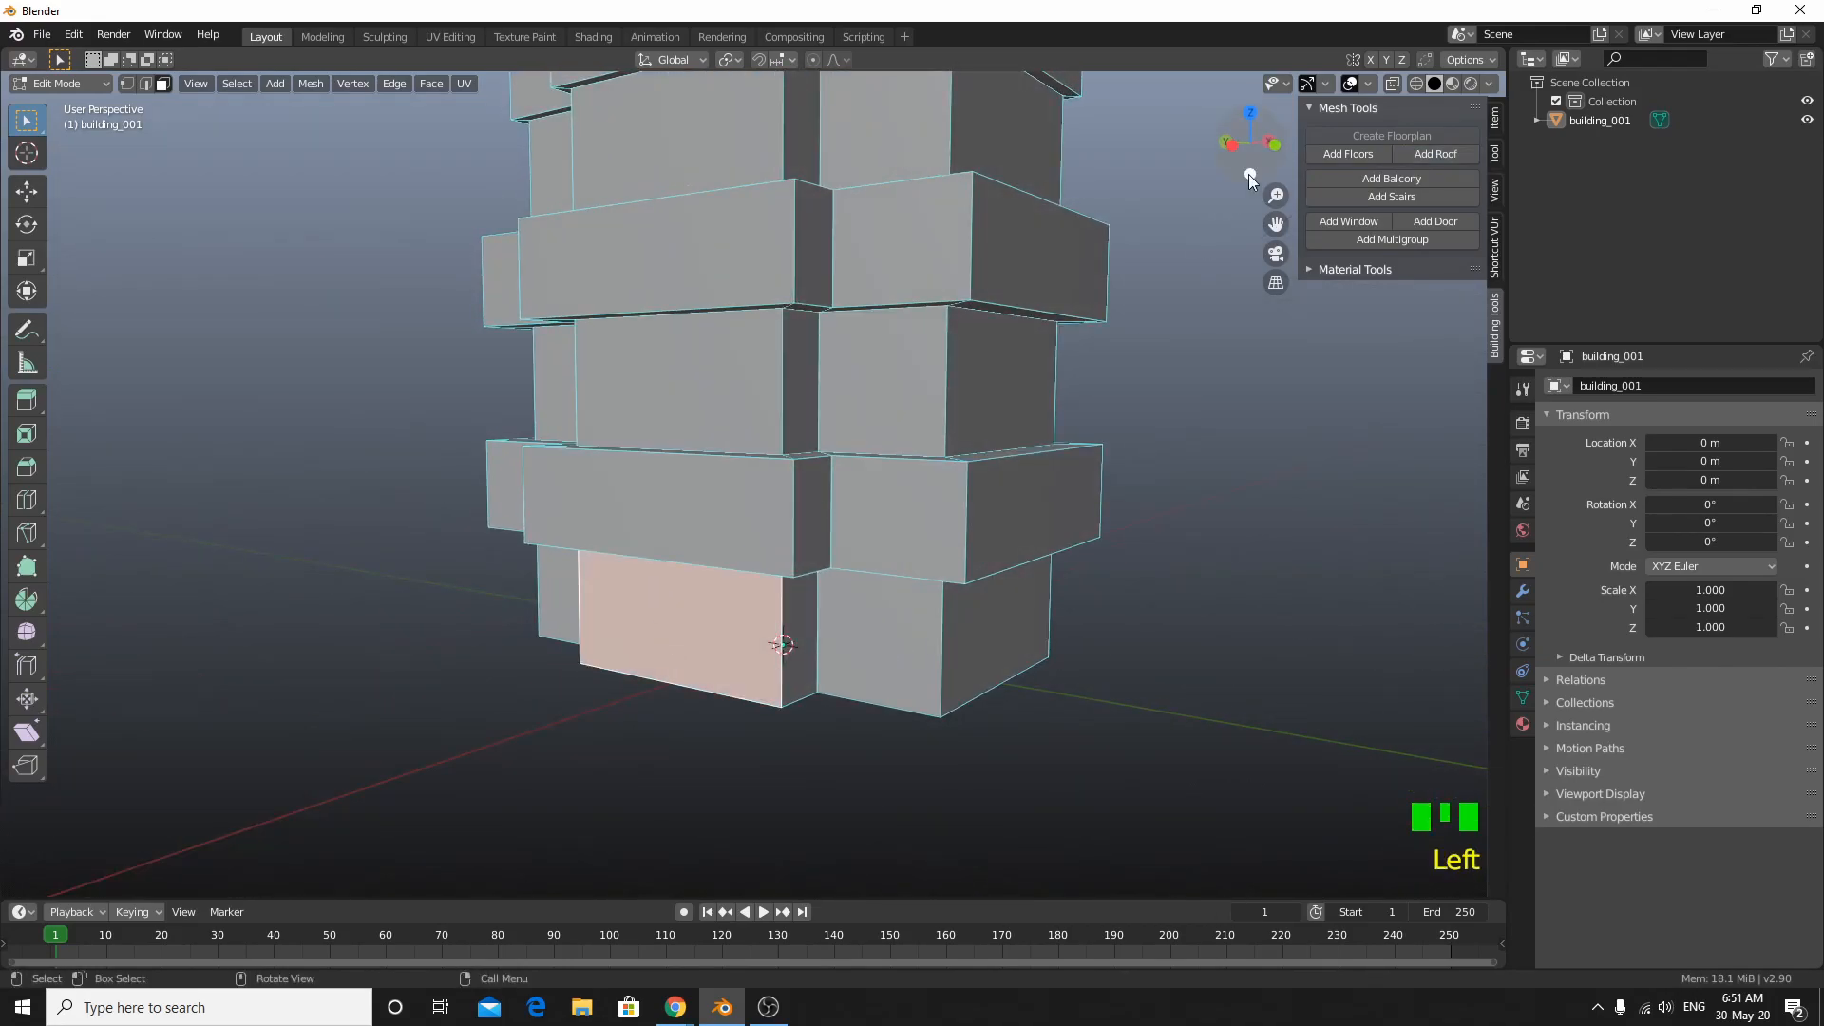
left_click(1416, 223)
scroll(824, 472, "up", 3)
middle_click_drag(824, 472, 562, 368)
scroll(817, 470, "up", 2)
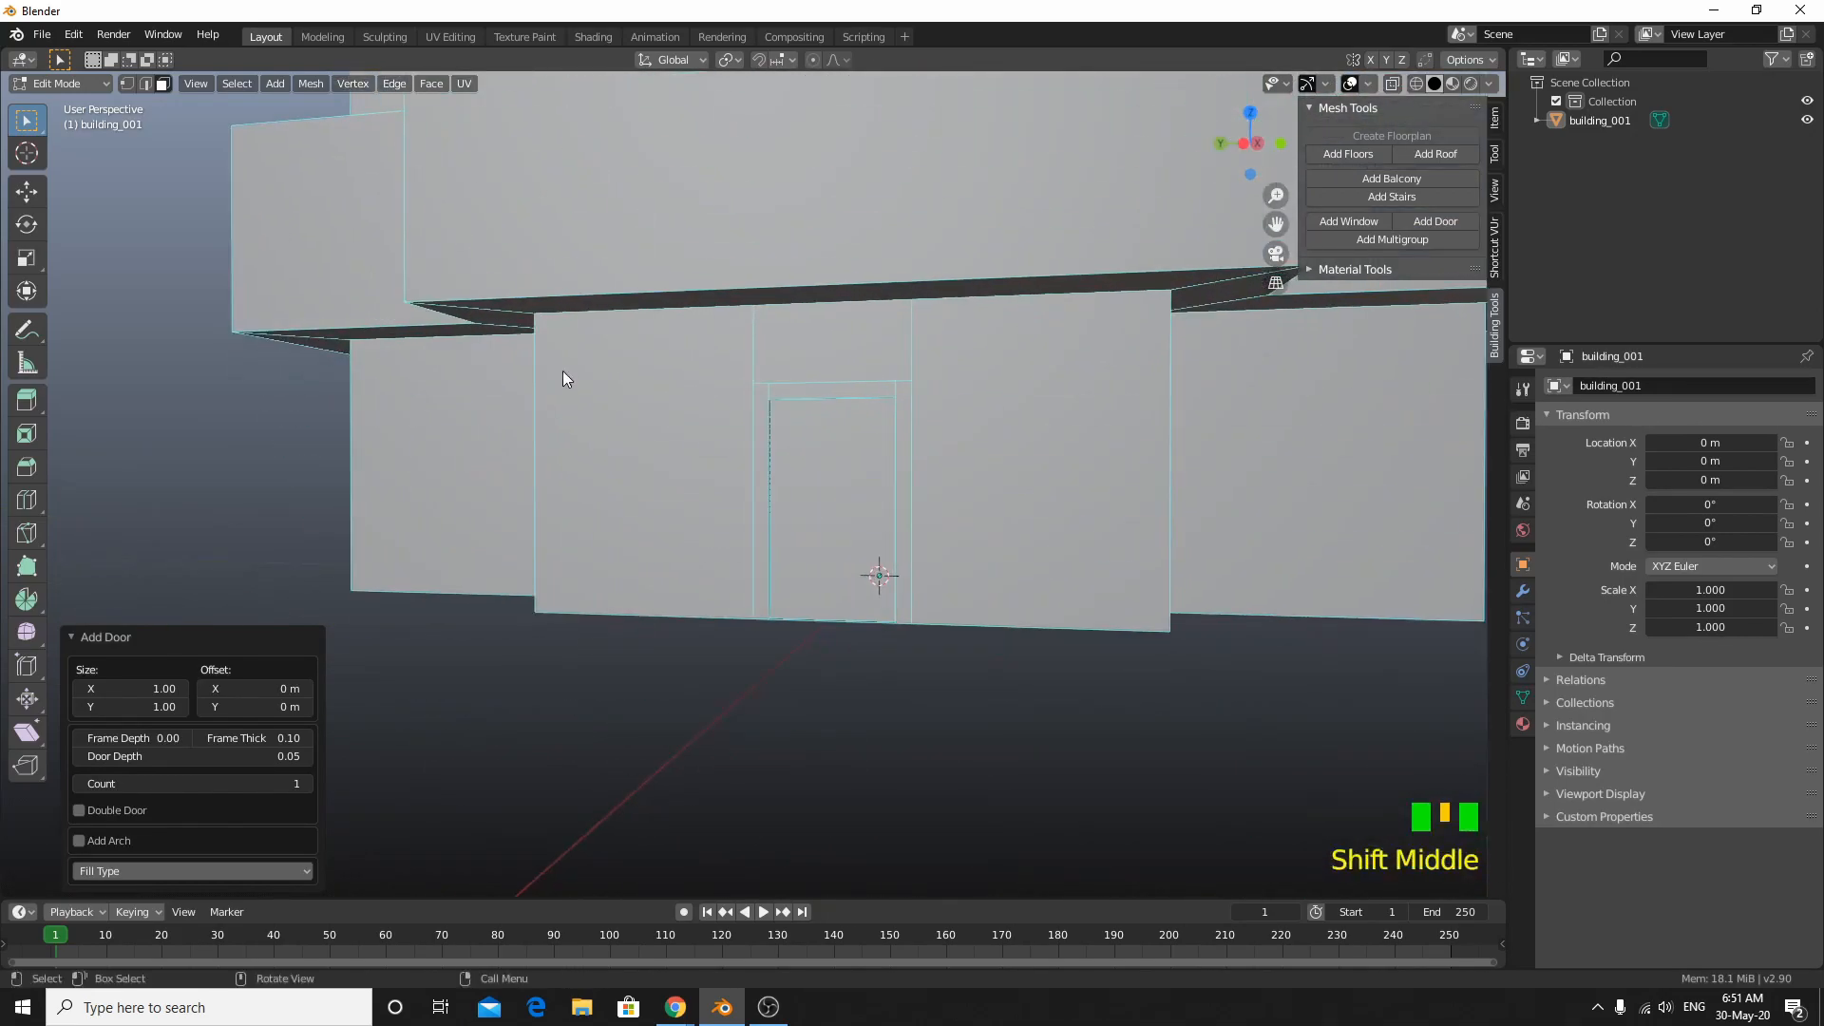
scroll(358, 684, "up", 2)
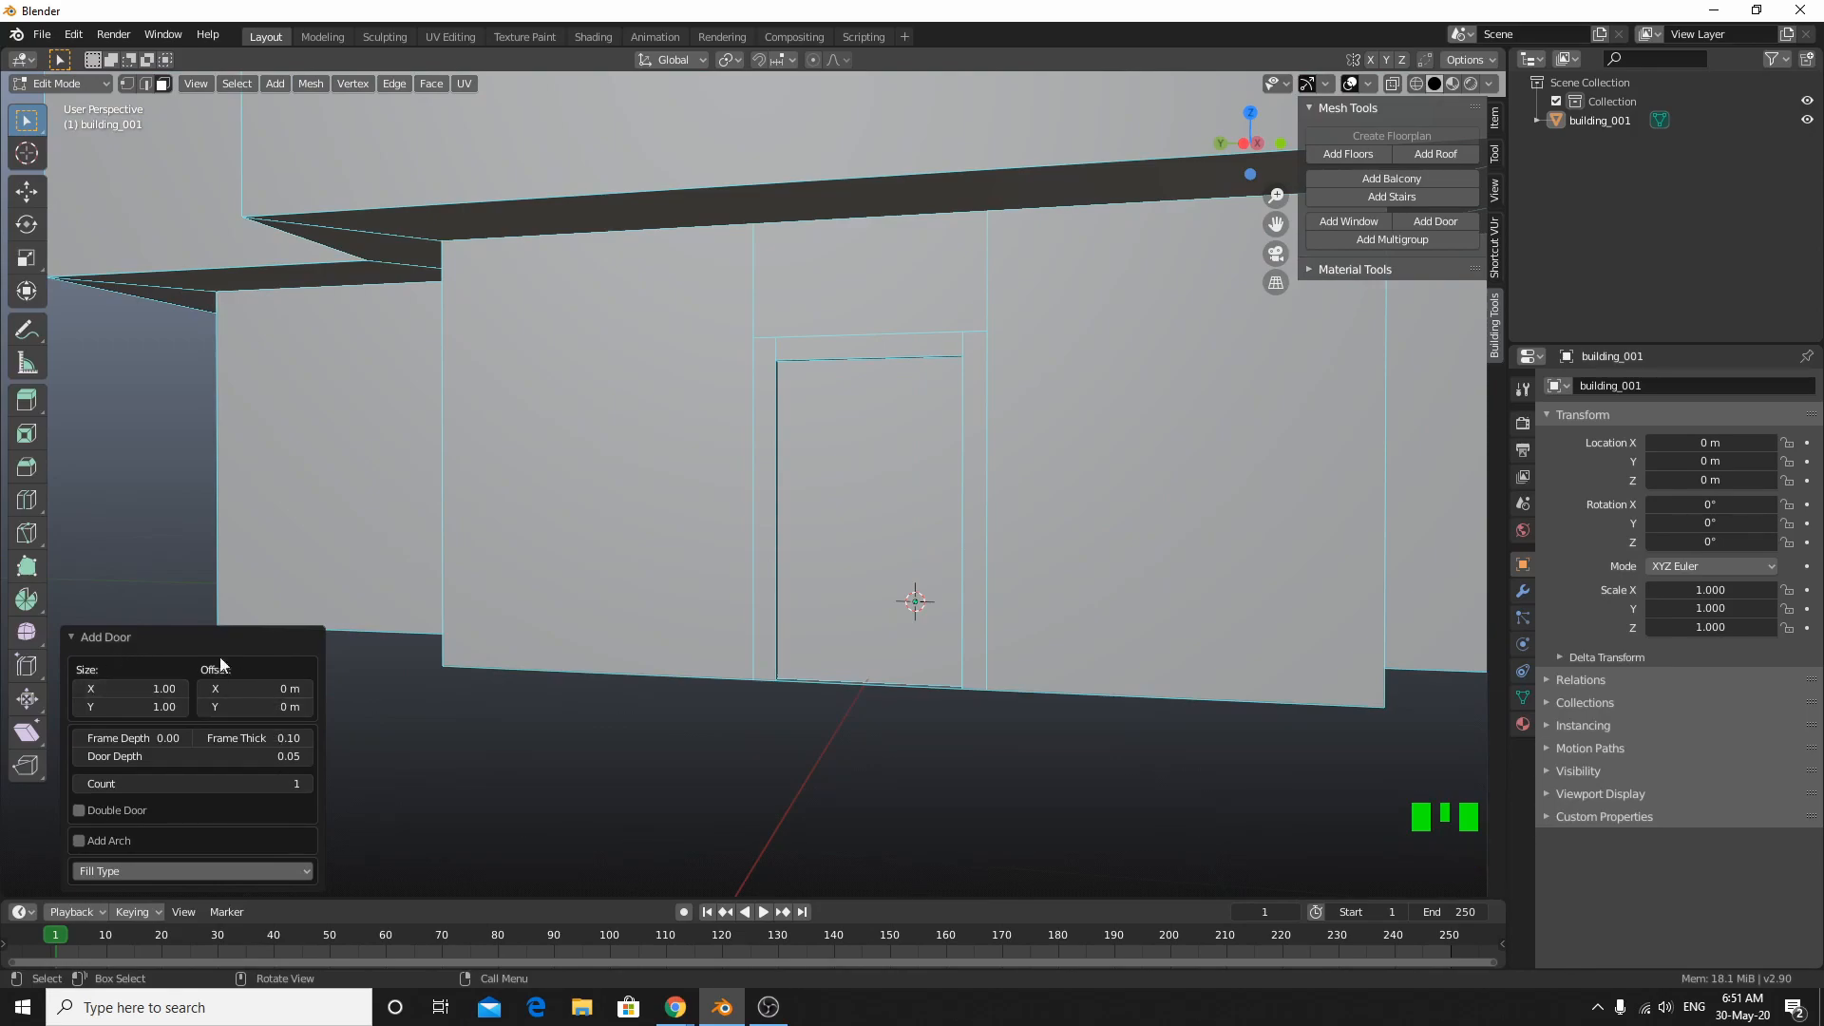
Step: Set the door size to 2.35 in X and 2.00 in Y, with an X offset of 0 m
left_click_drag(146, 688, 228, 707)
middle_click_drag(219, 630, 285, 551)
left_click_drag(254, 688, 259, 688)
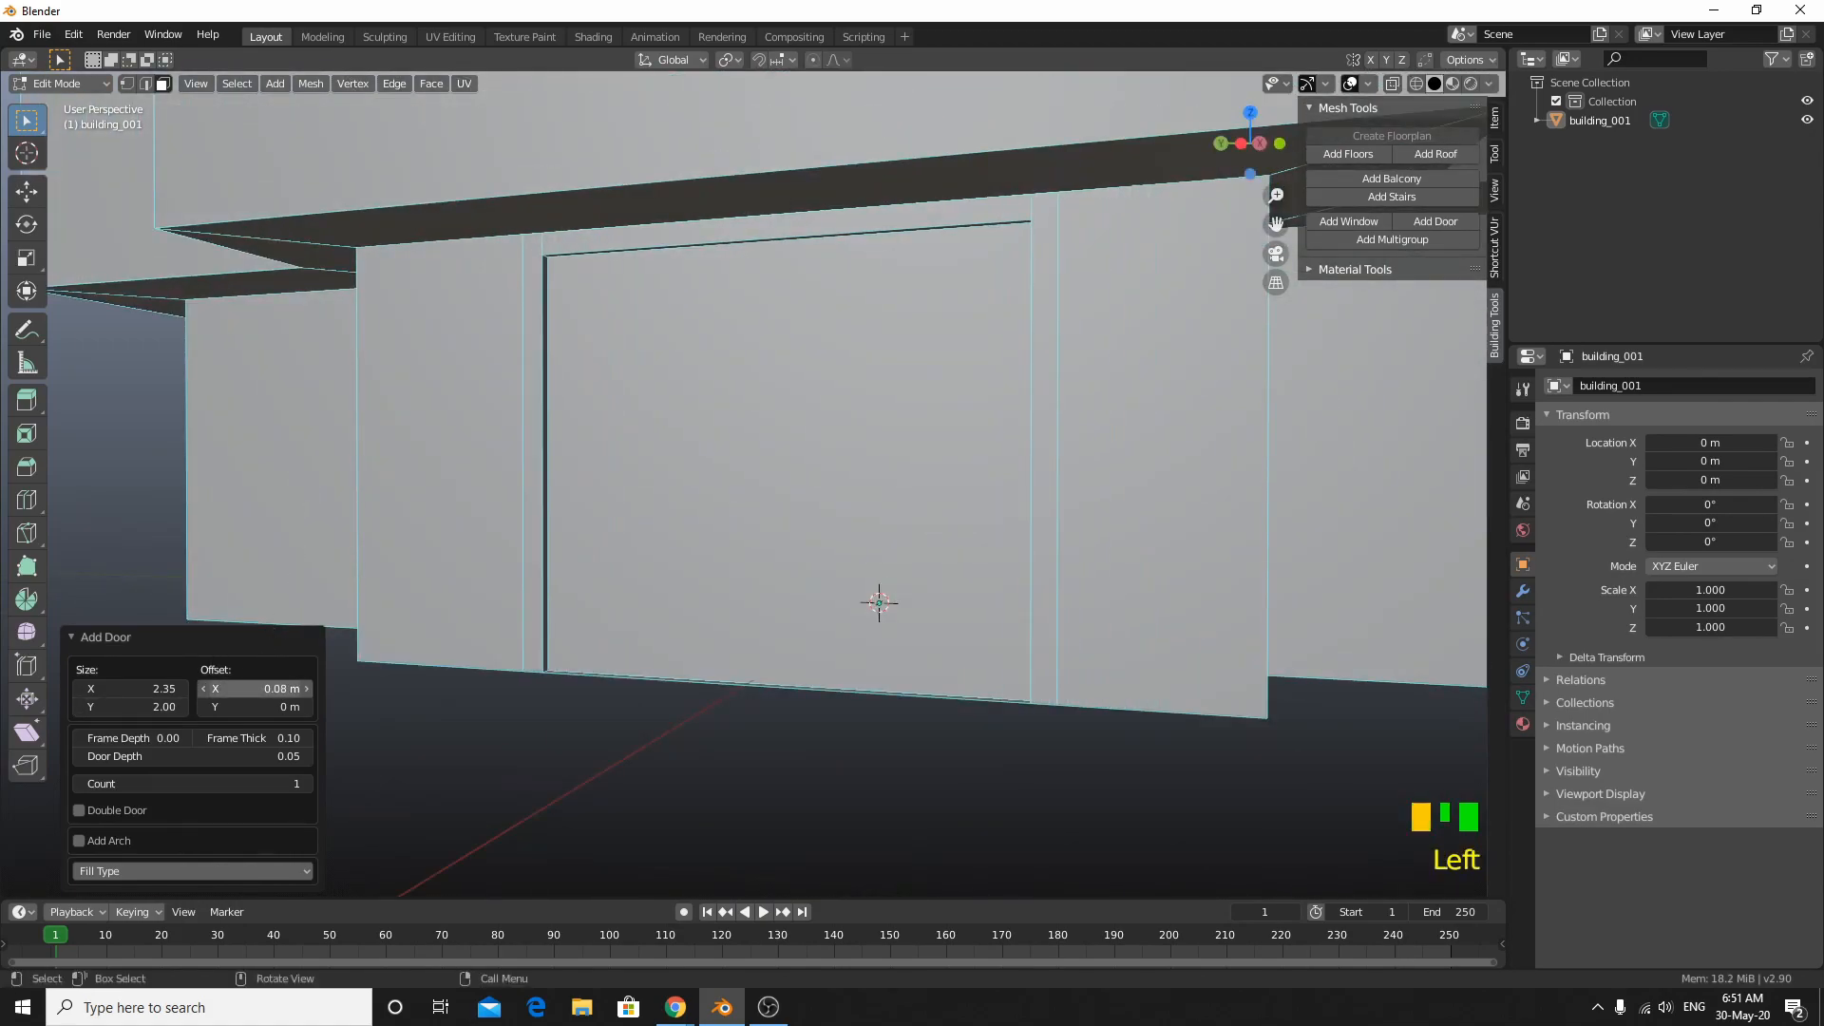
left_click(257, 688)
type("0")
key("Return")
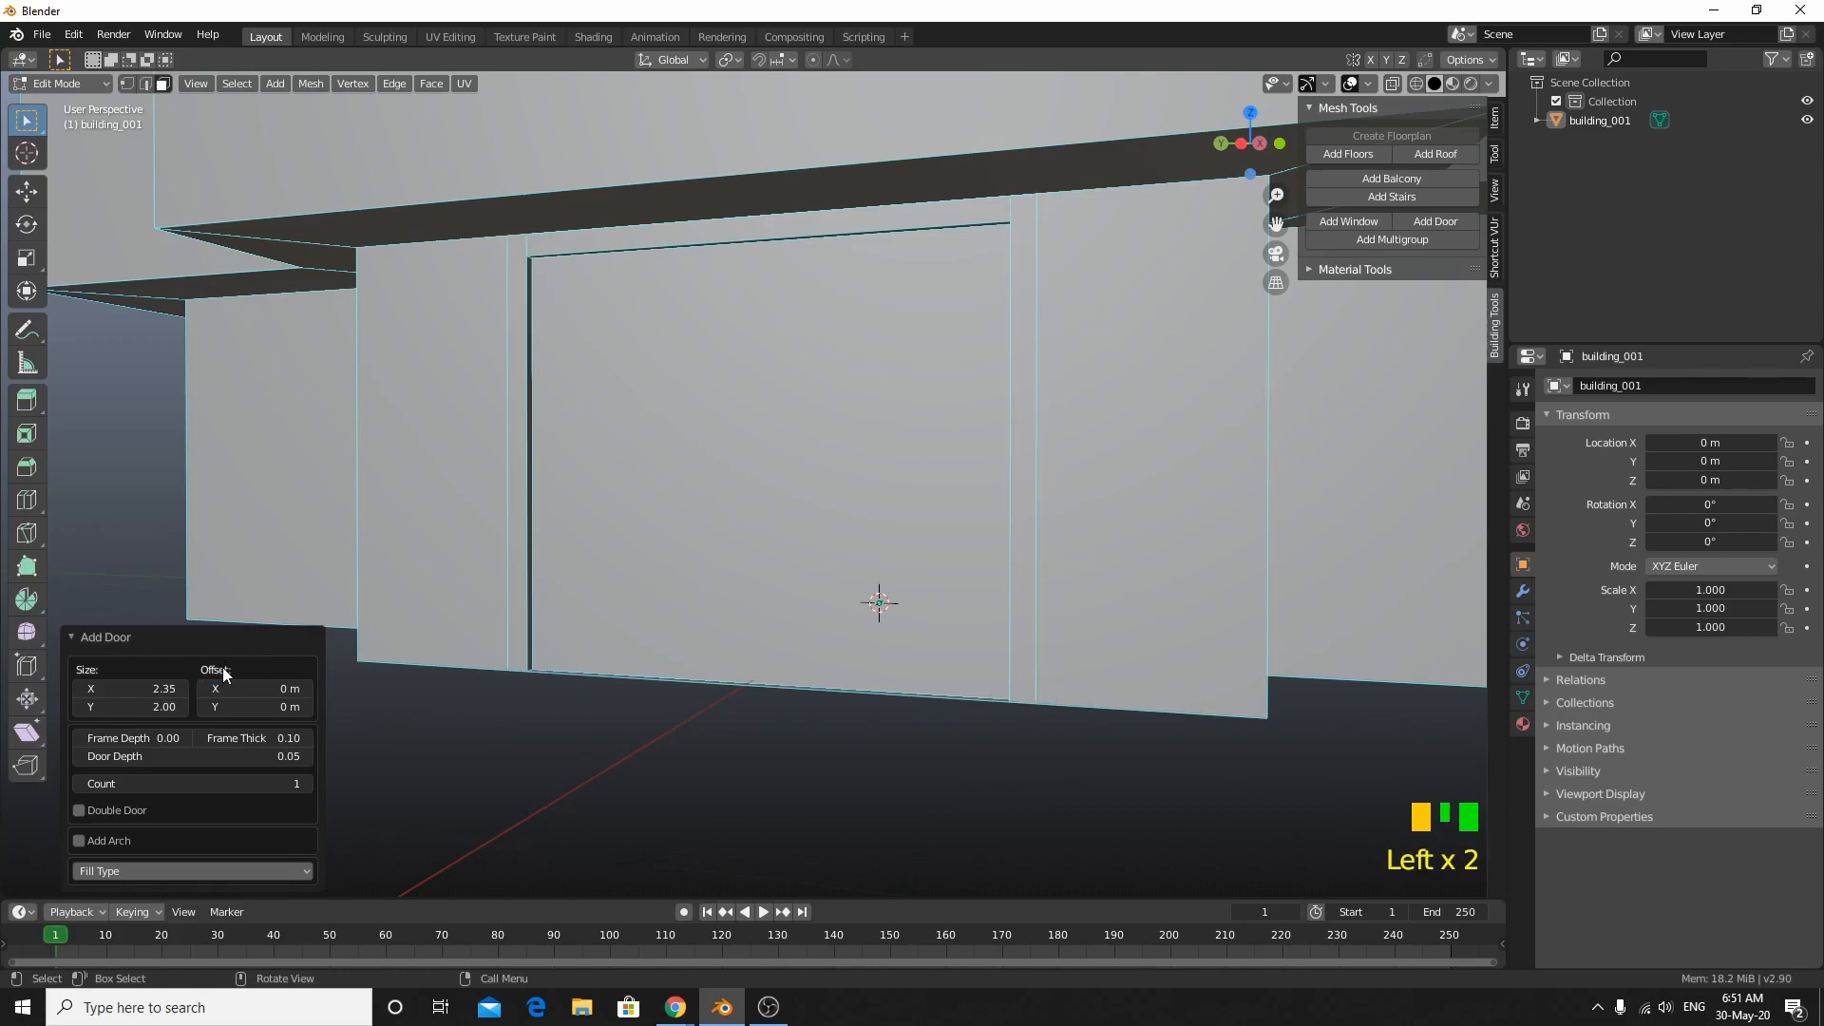
Step: Try door counts of 2, 5 and 4 in the wall, and set the count back to 1
left_click(305, 783)
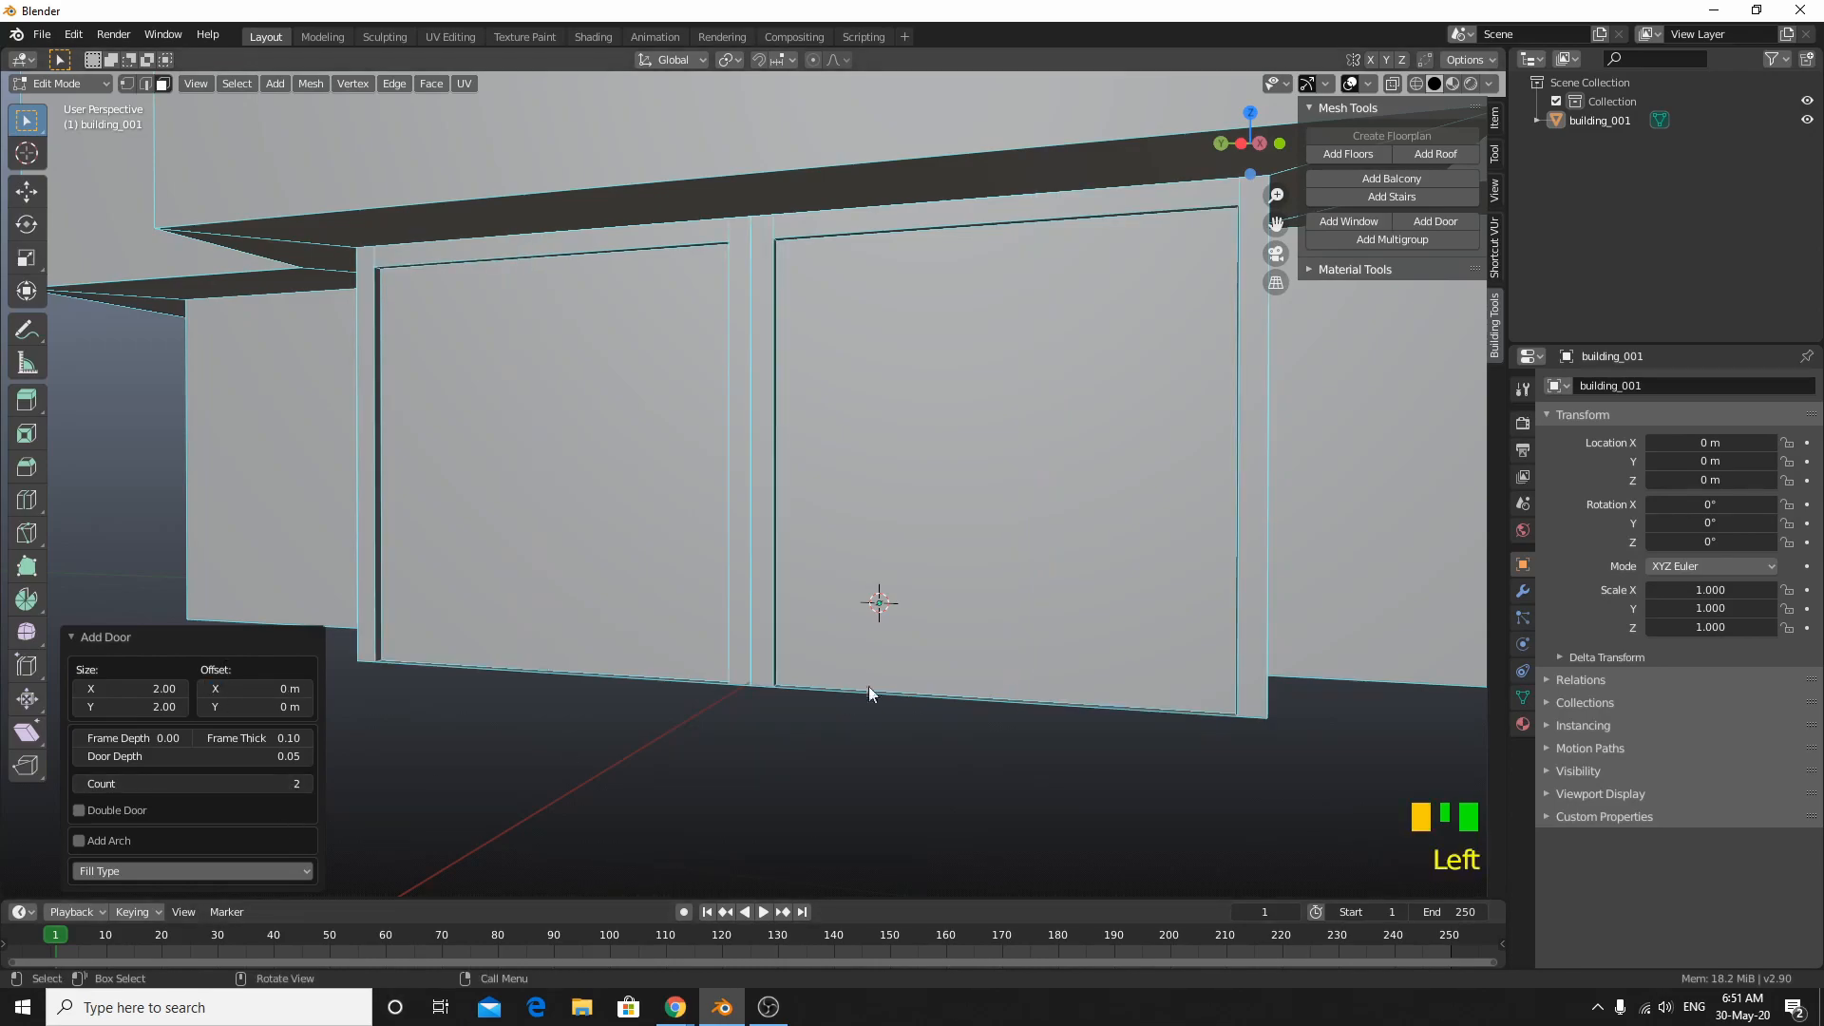
scroll(888, 633, "down", 2)
left_click(305, 784)
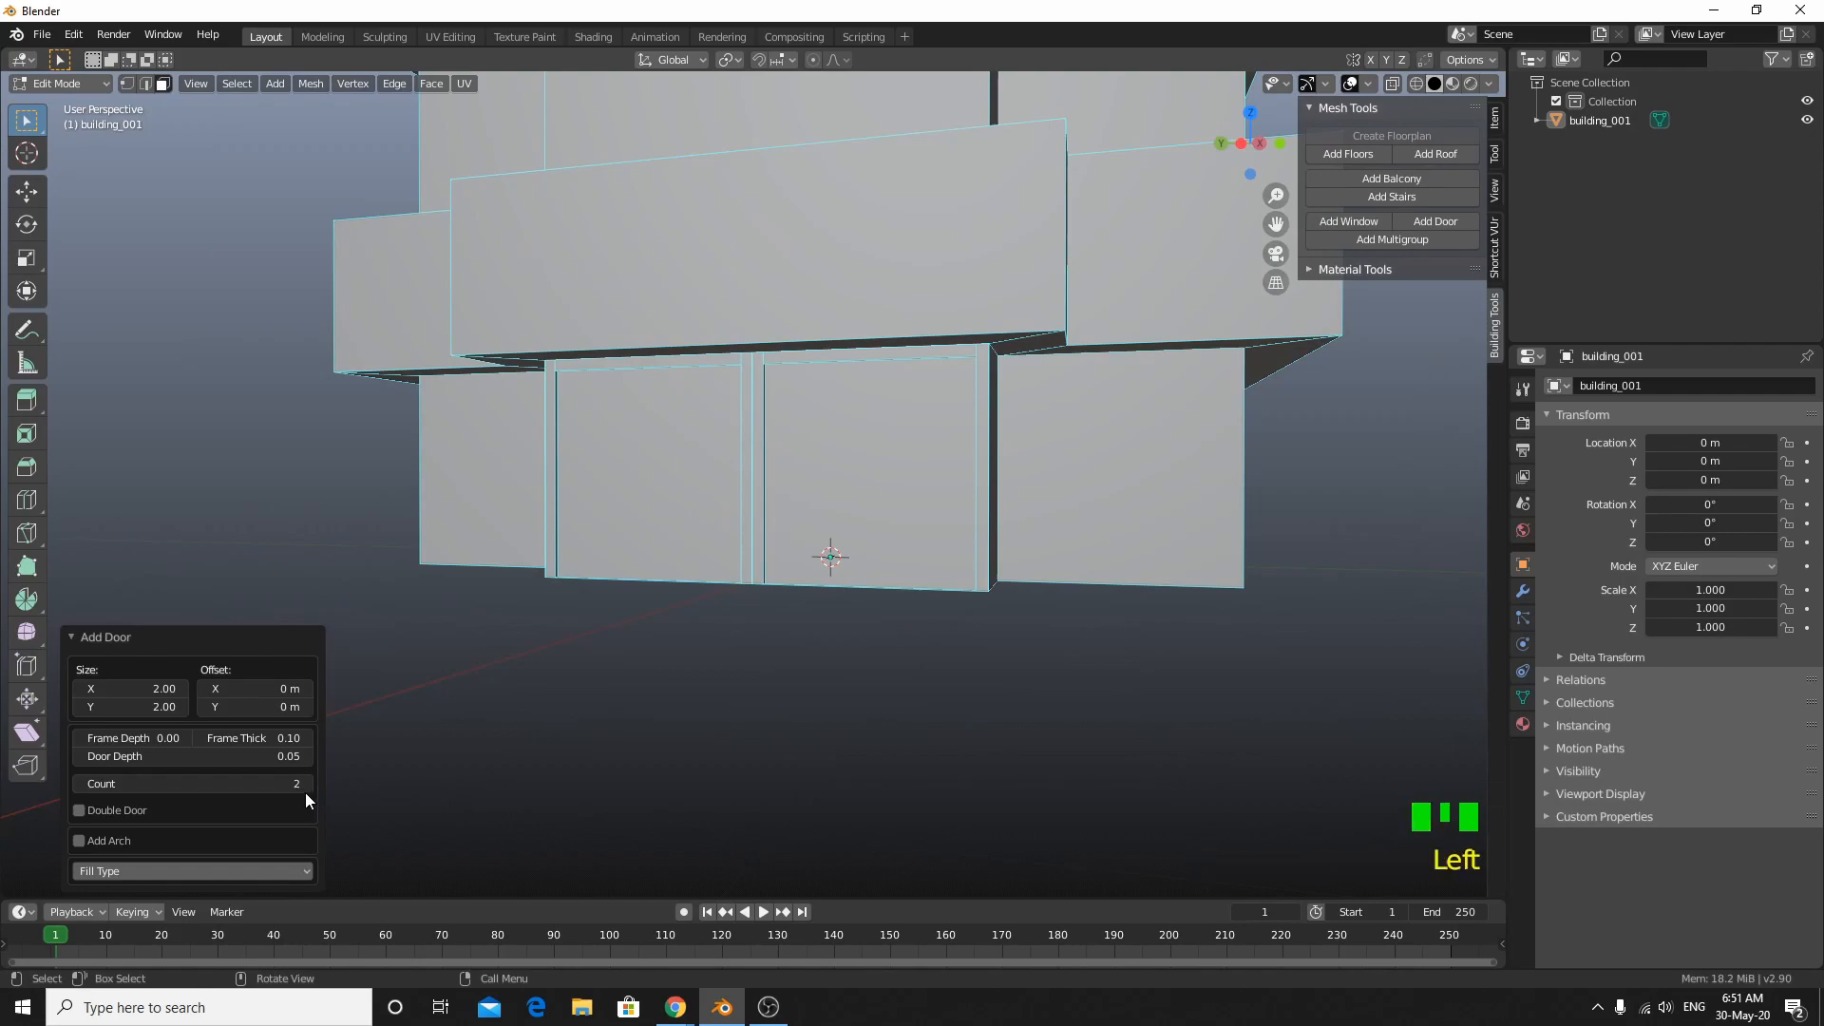
left_click(305, 784)
left_click(305, 784)
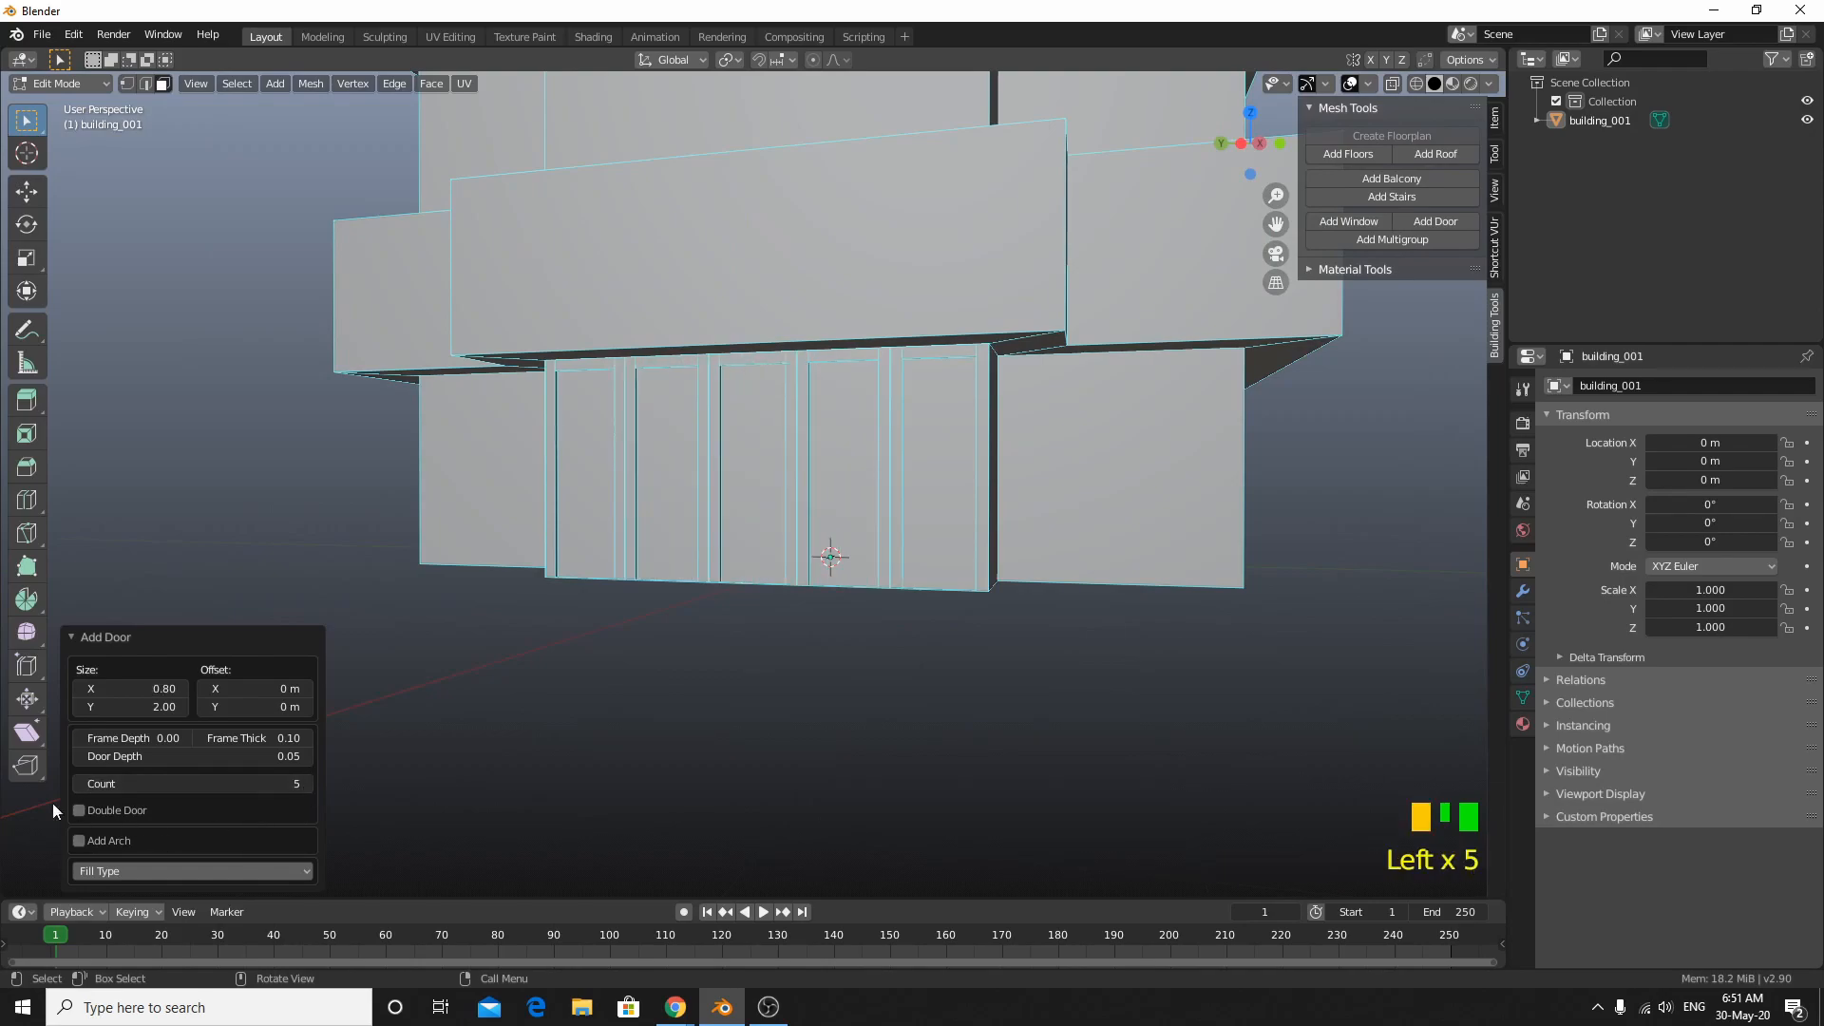
left_click(81, 785)
key("KP_Enter")
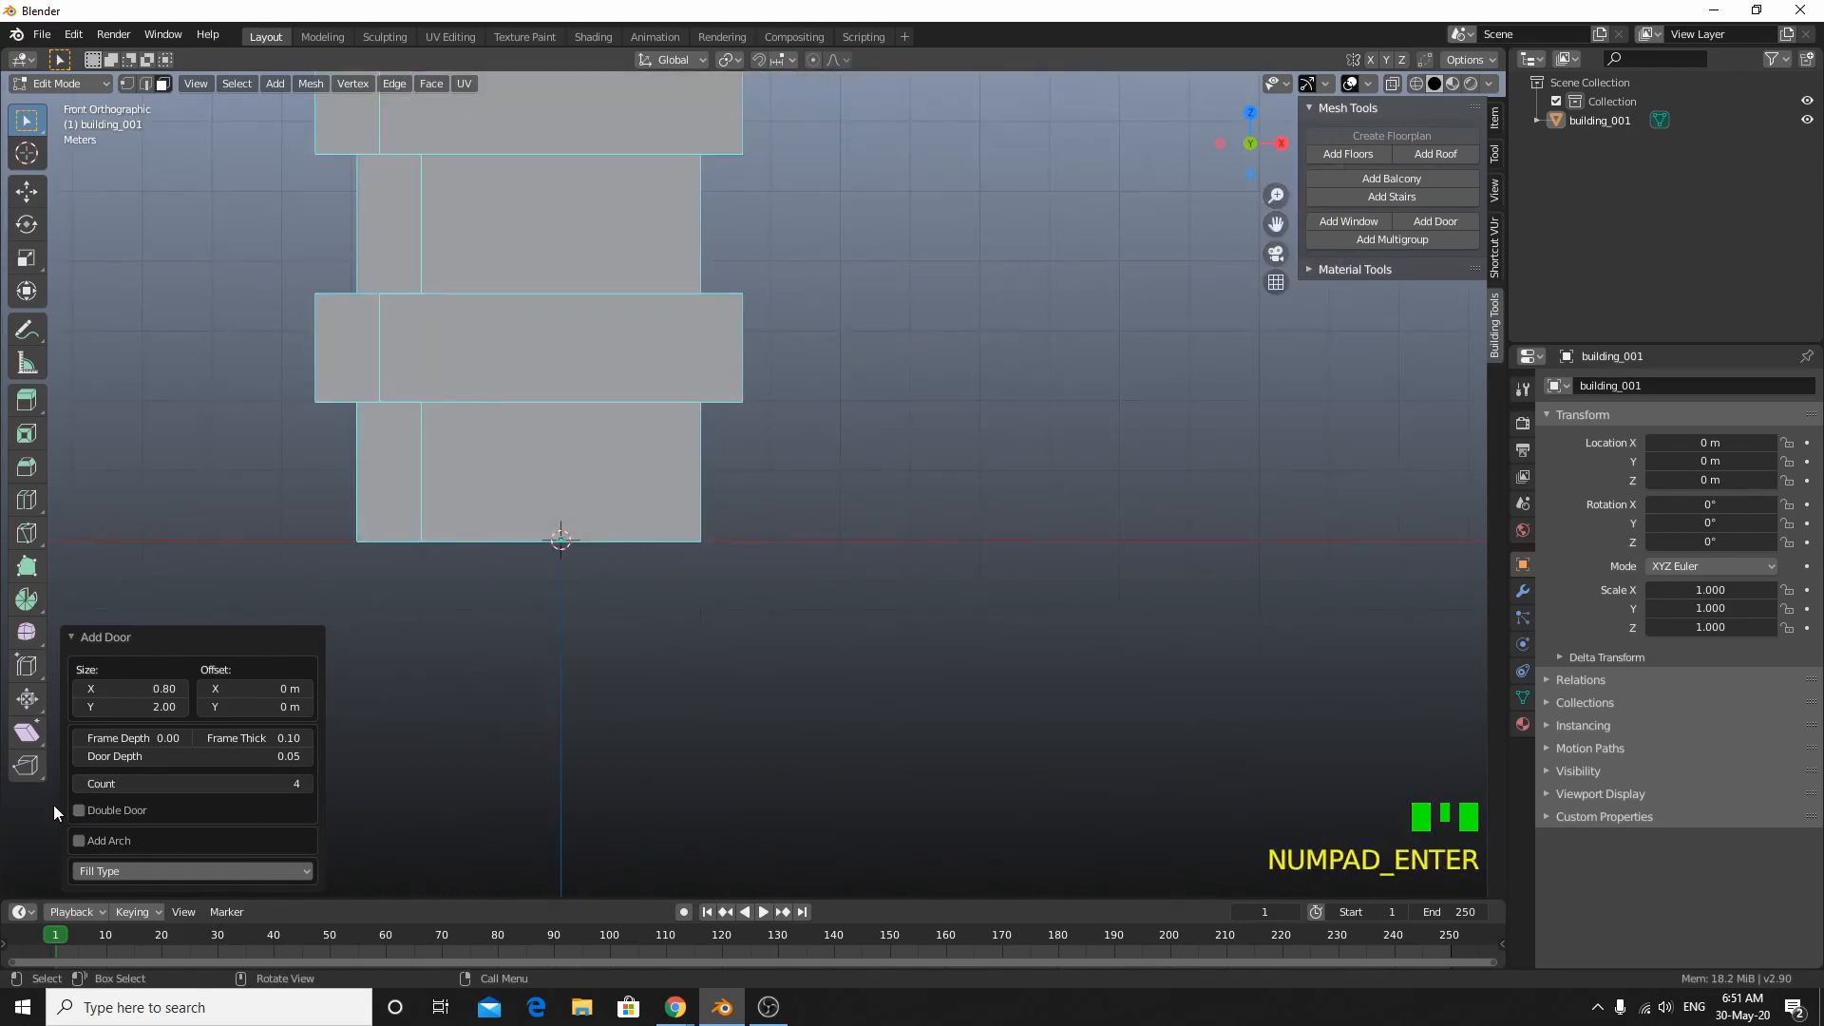
middle_click_drag(667, 558, 432, 673)
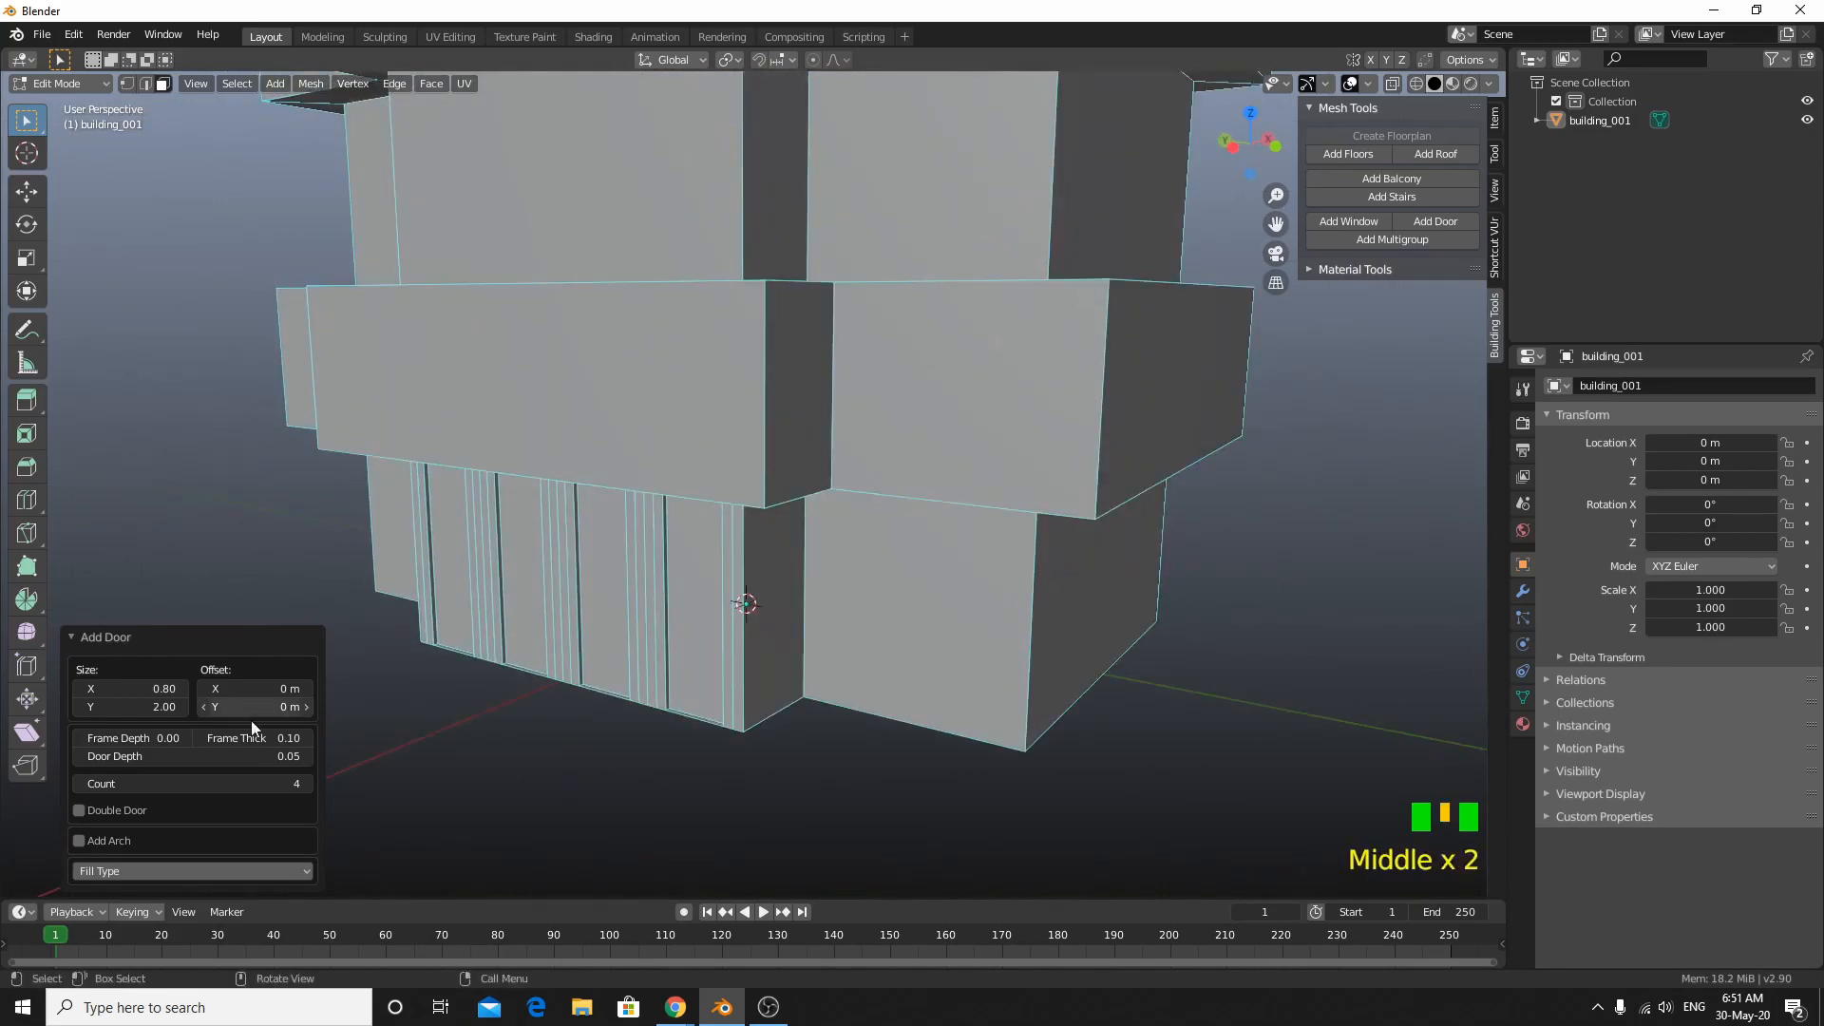
left_click(232, 781)
type("1")
key("Return")
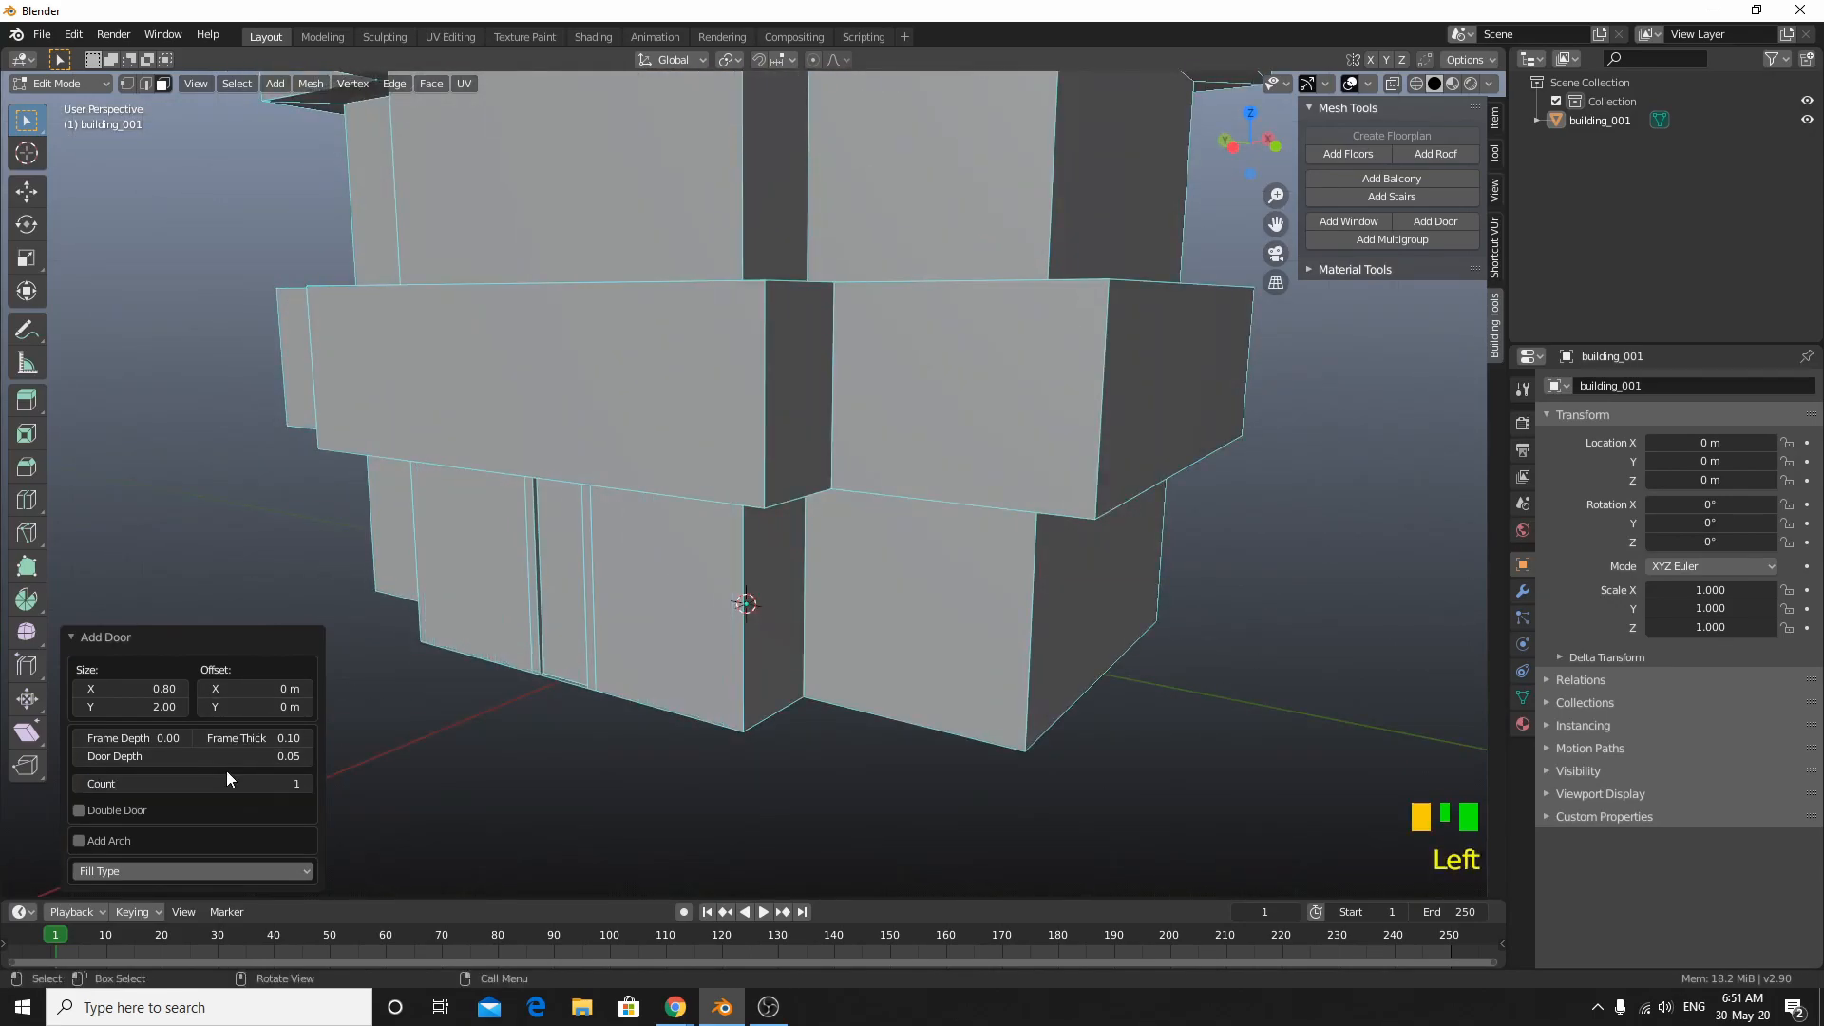
Step: Set the door's X size to 2.45 and make it a double door
scroll(386, 600, "down", 1)
middle_click_drag(386, 600, 435, 583)
scroll(429, 595, "up", 2)
left_click_drag(126, 679, 132, 679)
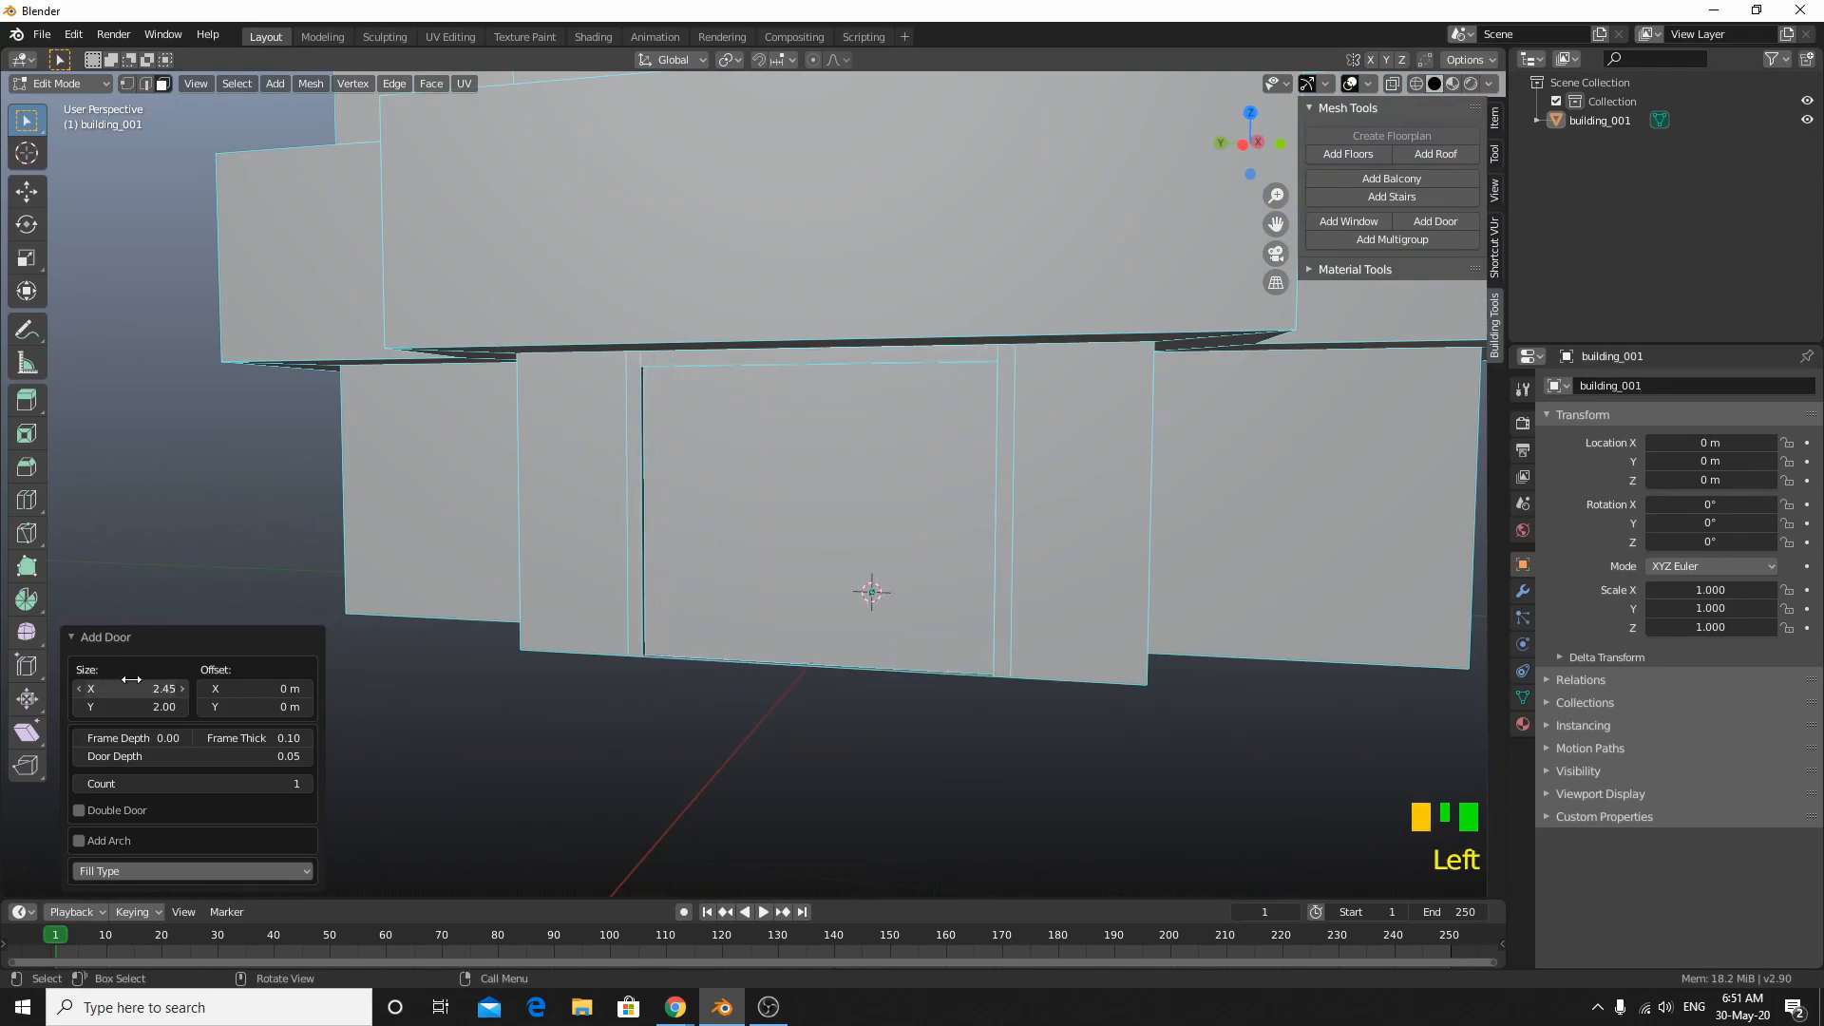
left_click(78, 811)
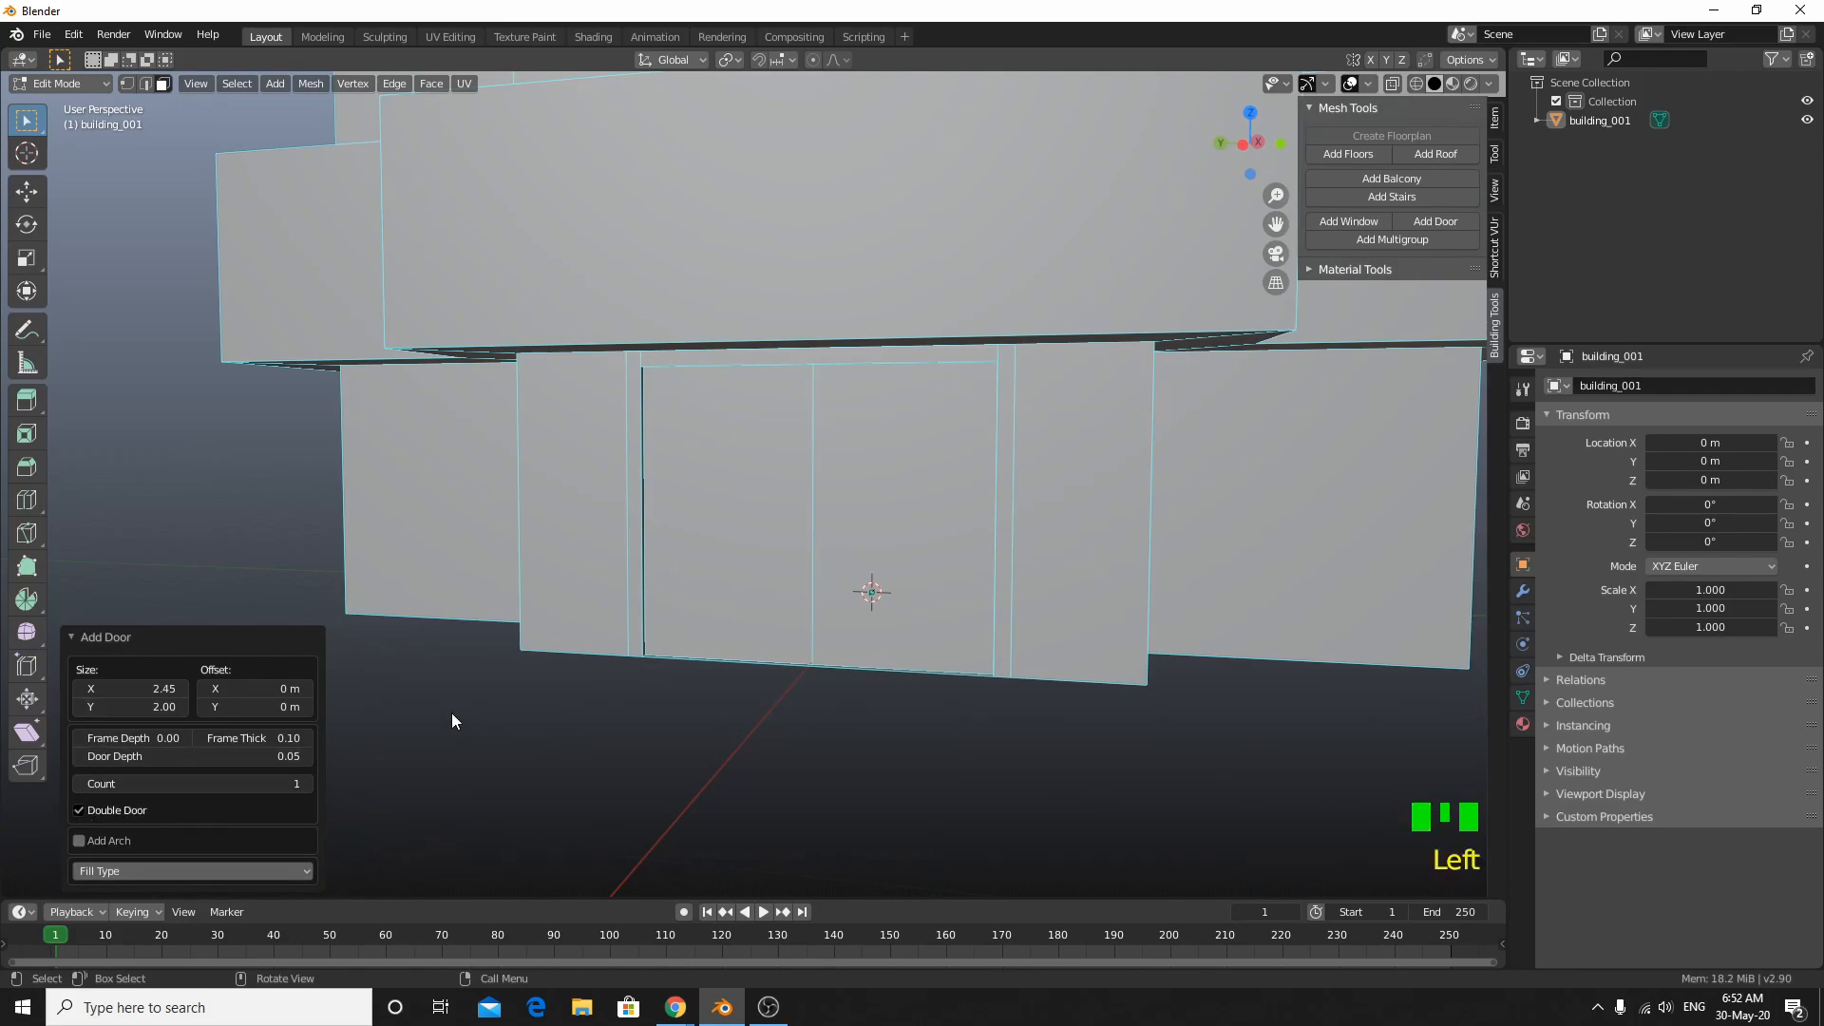
scroll(452, 720, "up", 2)
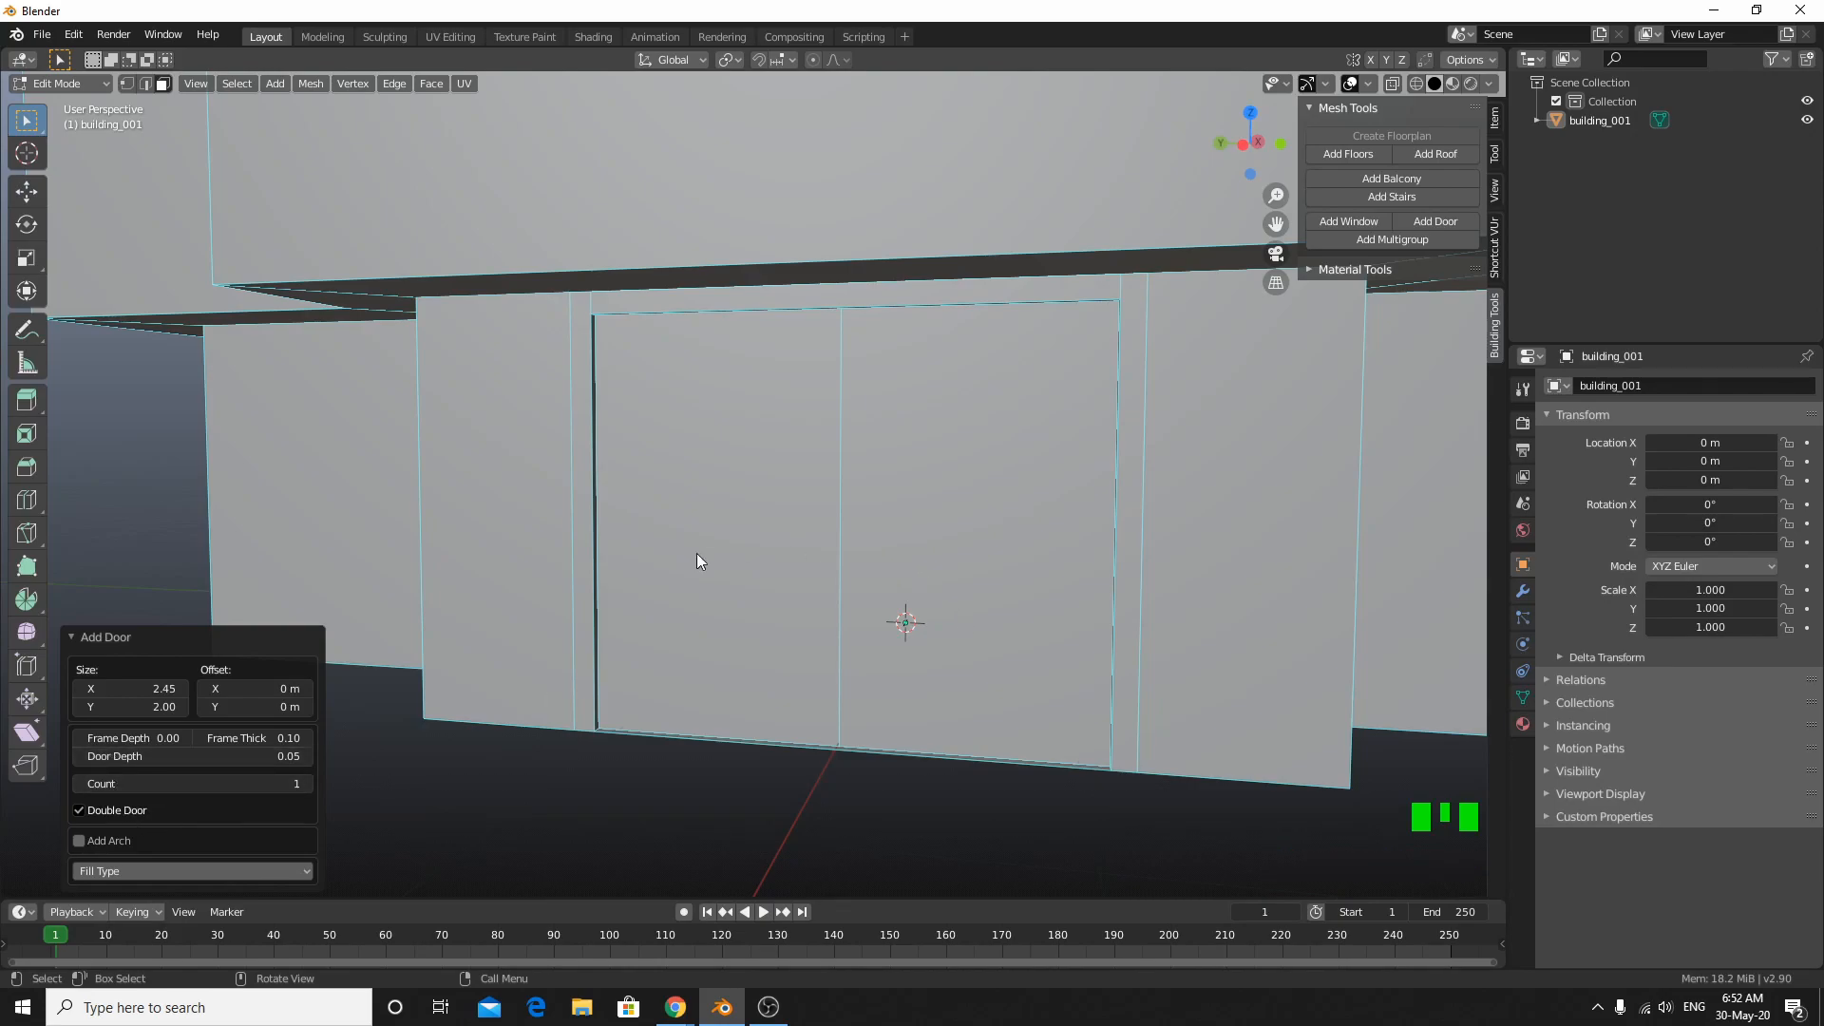
Step: Try a frame depth of 0.47 on the double door, and reset the frame depth to 0
mouse_move(121, 731)
left_mouse_down()
mouse_move(195, 732)
mouse_move(129, 732)
left_mouse_up()
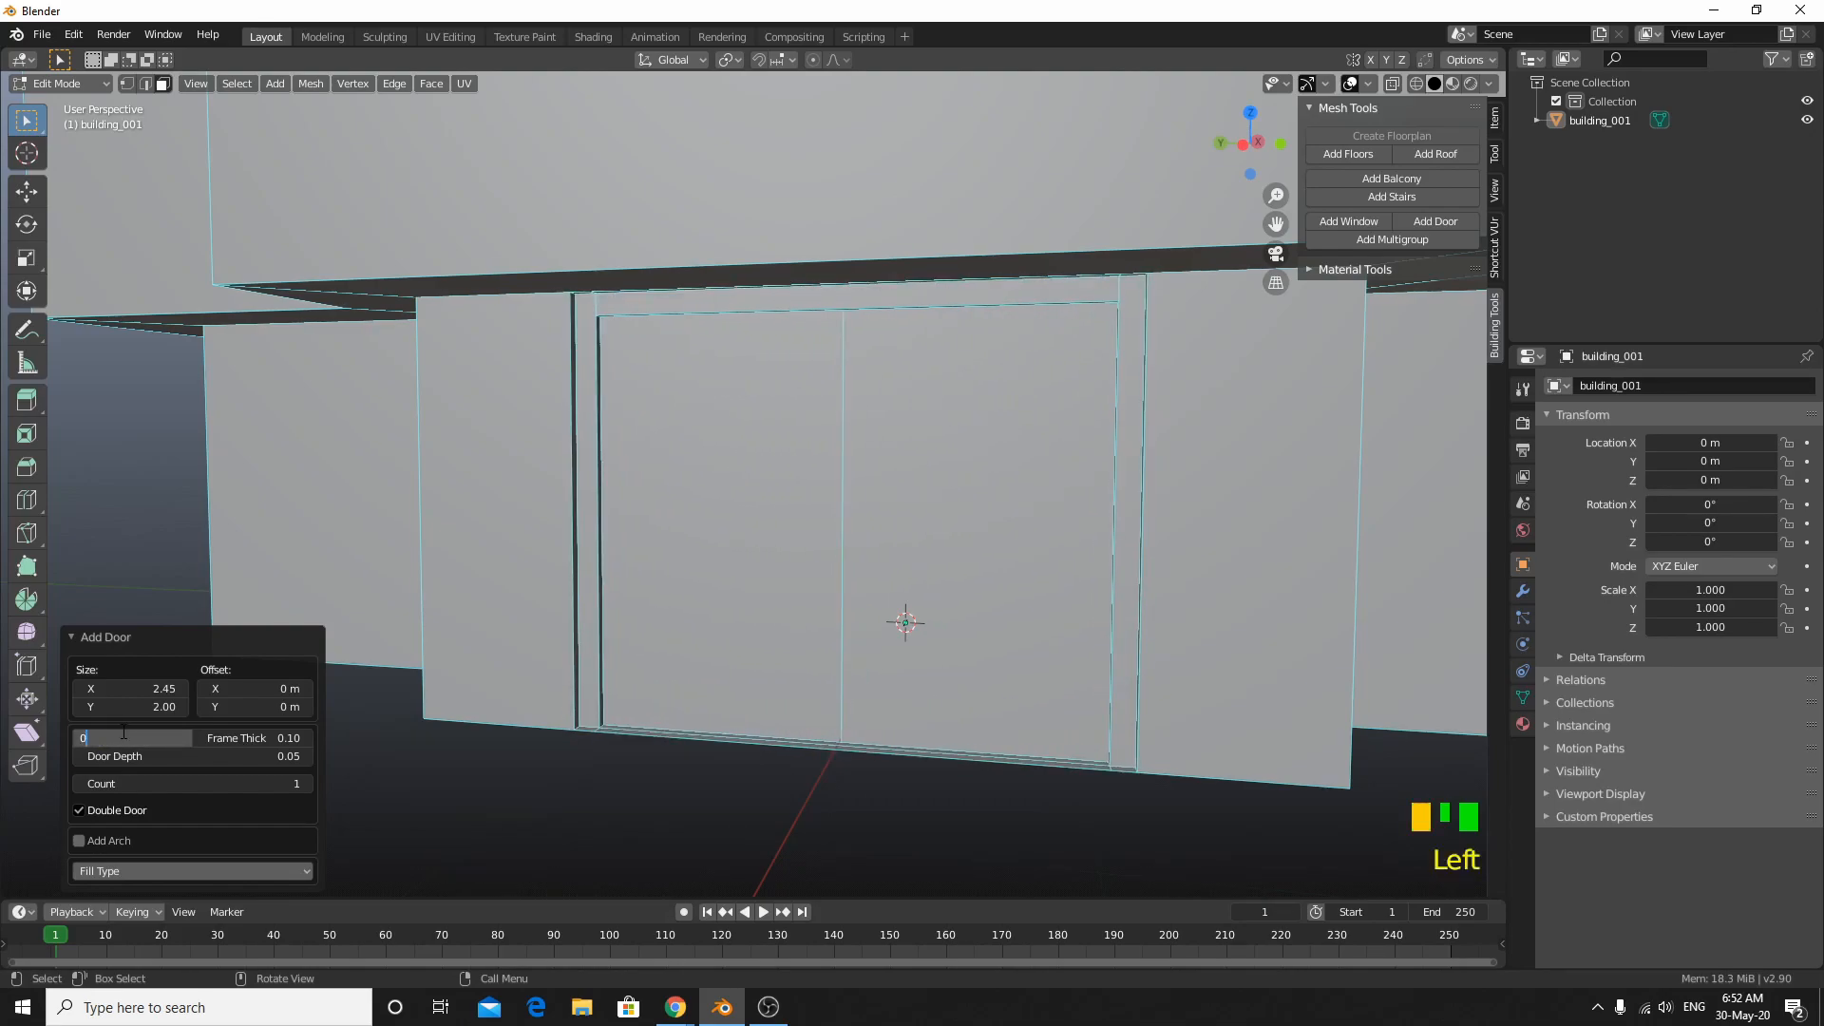
key("Return")
scroll(971, 631, "up", 4)
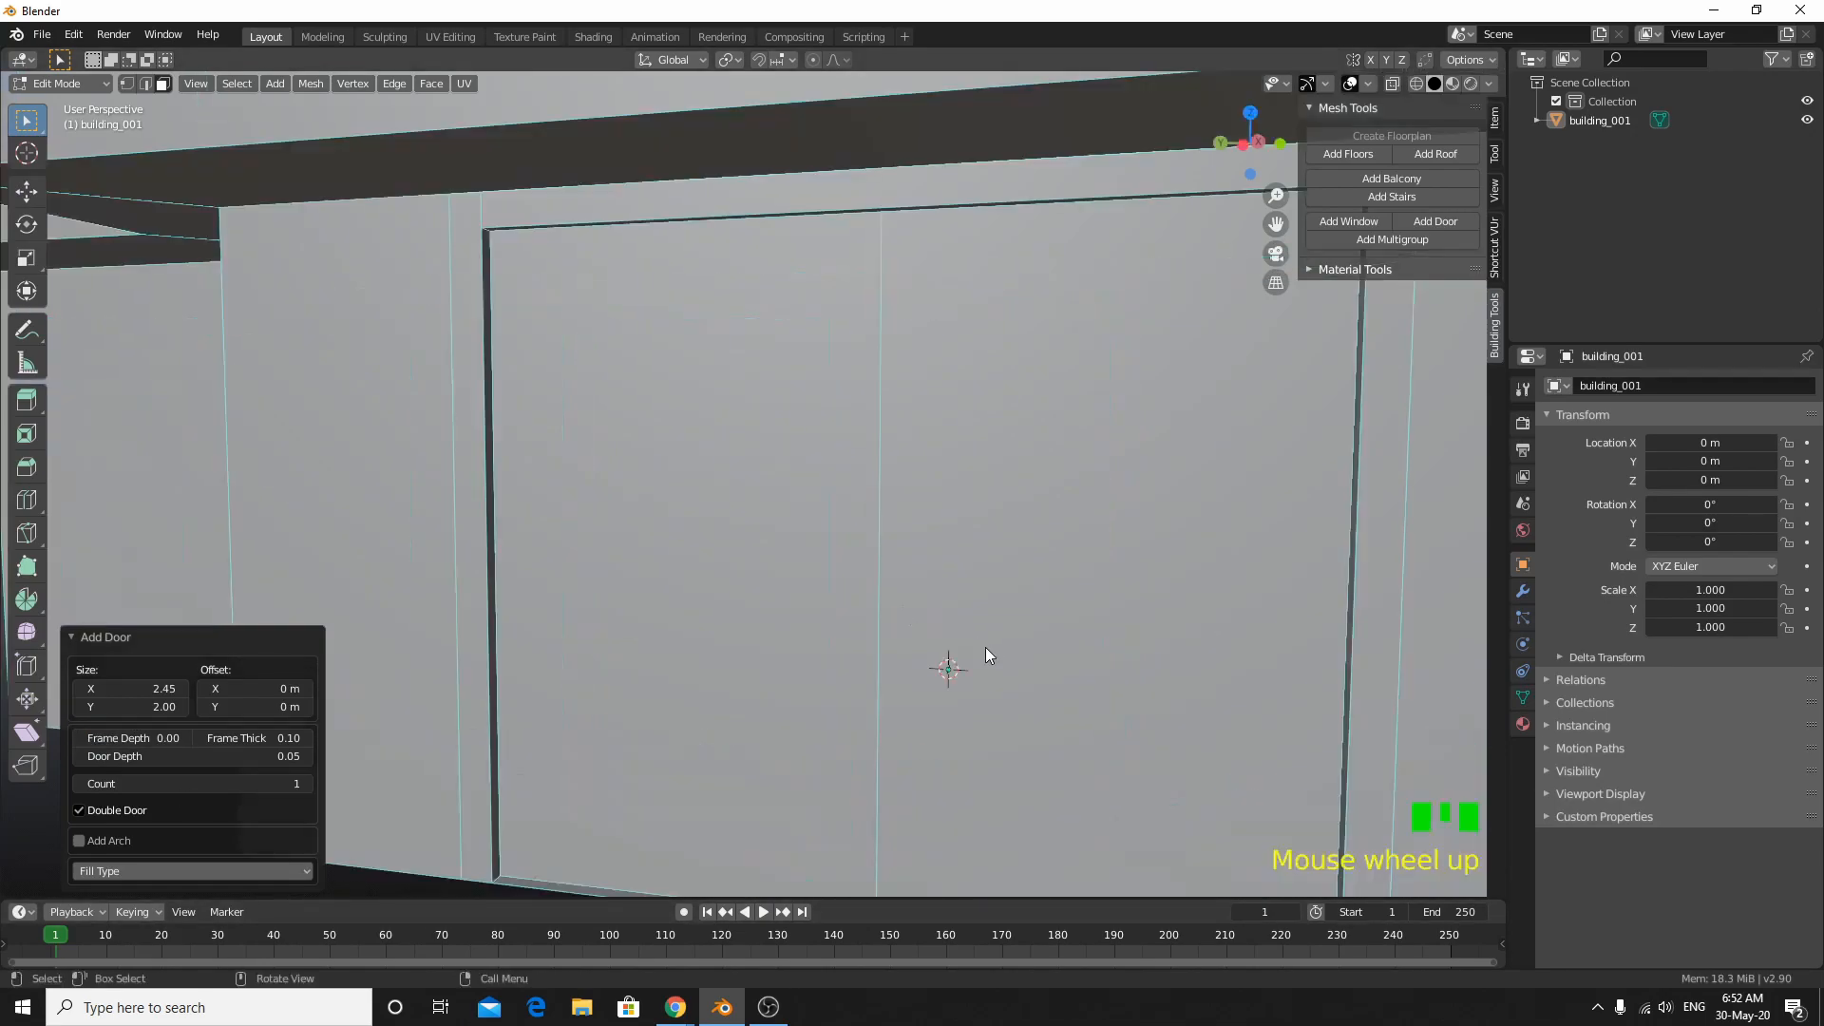
mouse_move(133, 738)
left_mouse_down()
mouse_move(228, 739)
mouse_move(36, 739)
mouse_move(228, 738)
mouse_move(169, 738)
left_mouse_up()
left_click(132, 734)
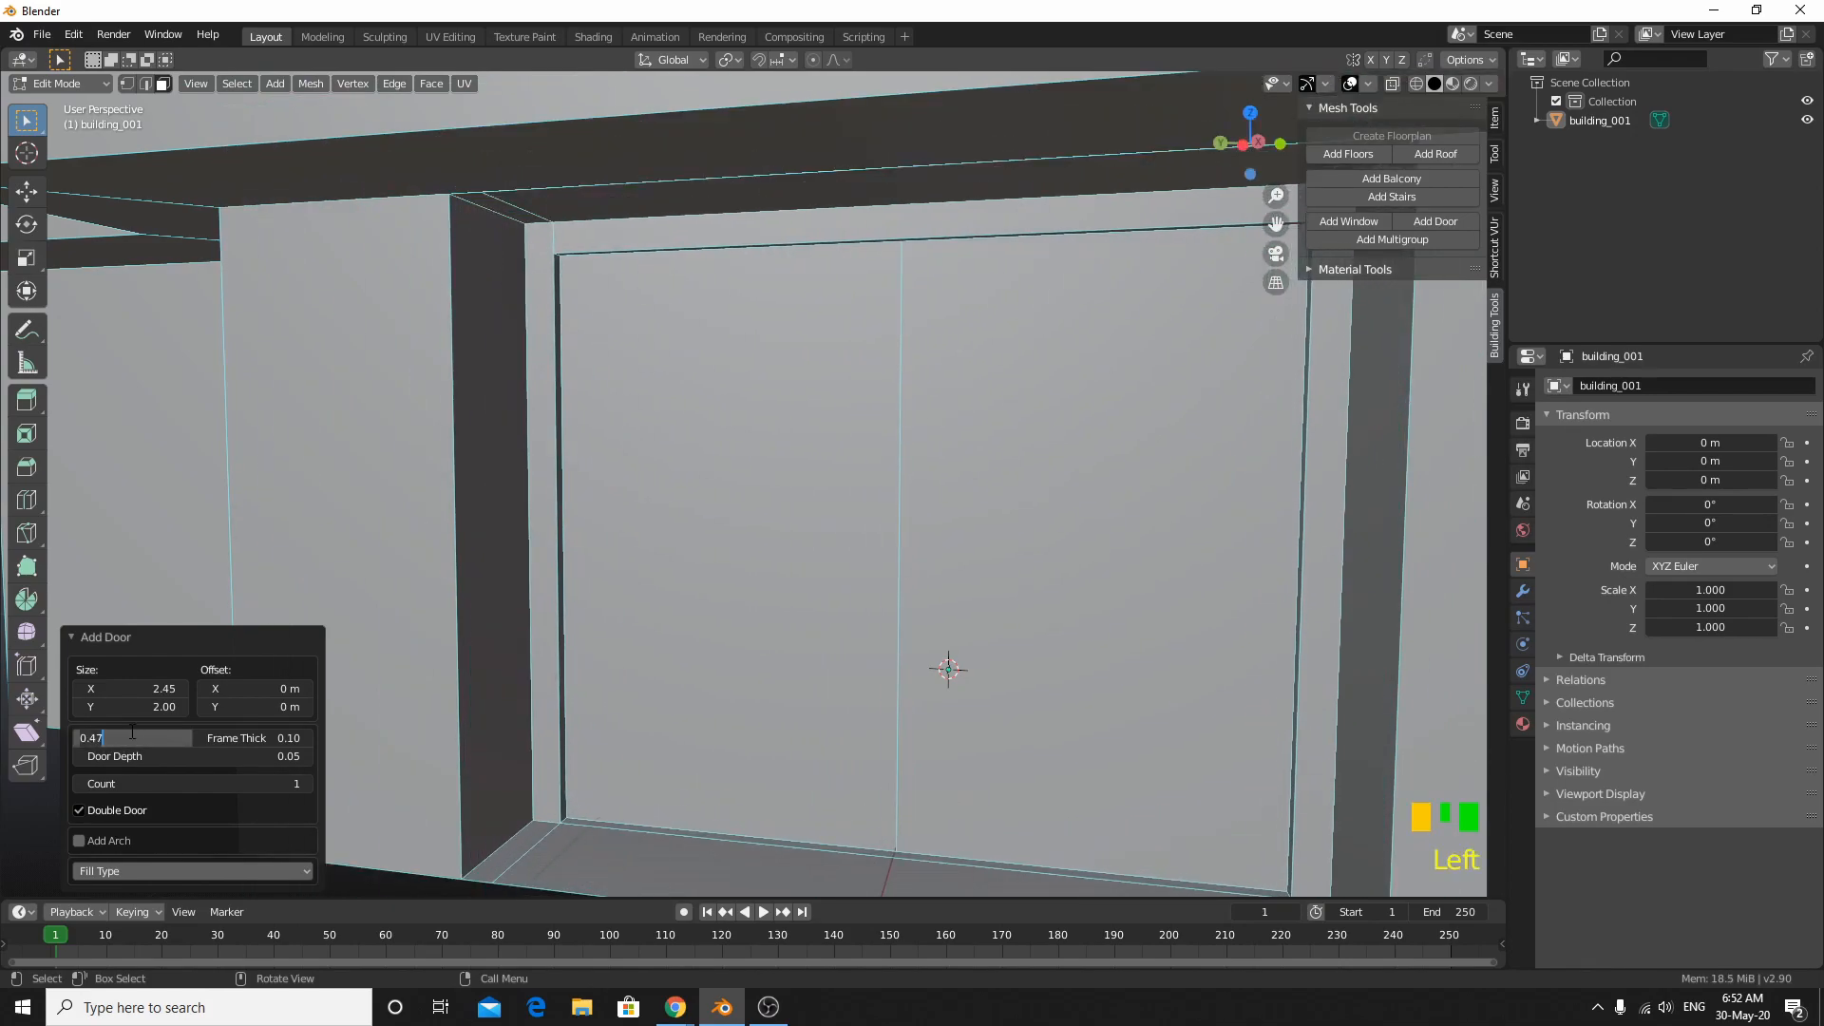
type("0")
key("Return")
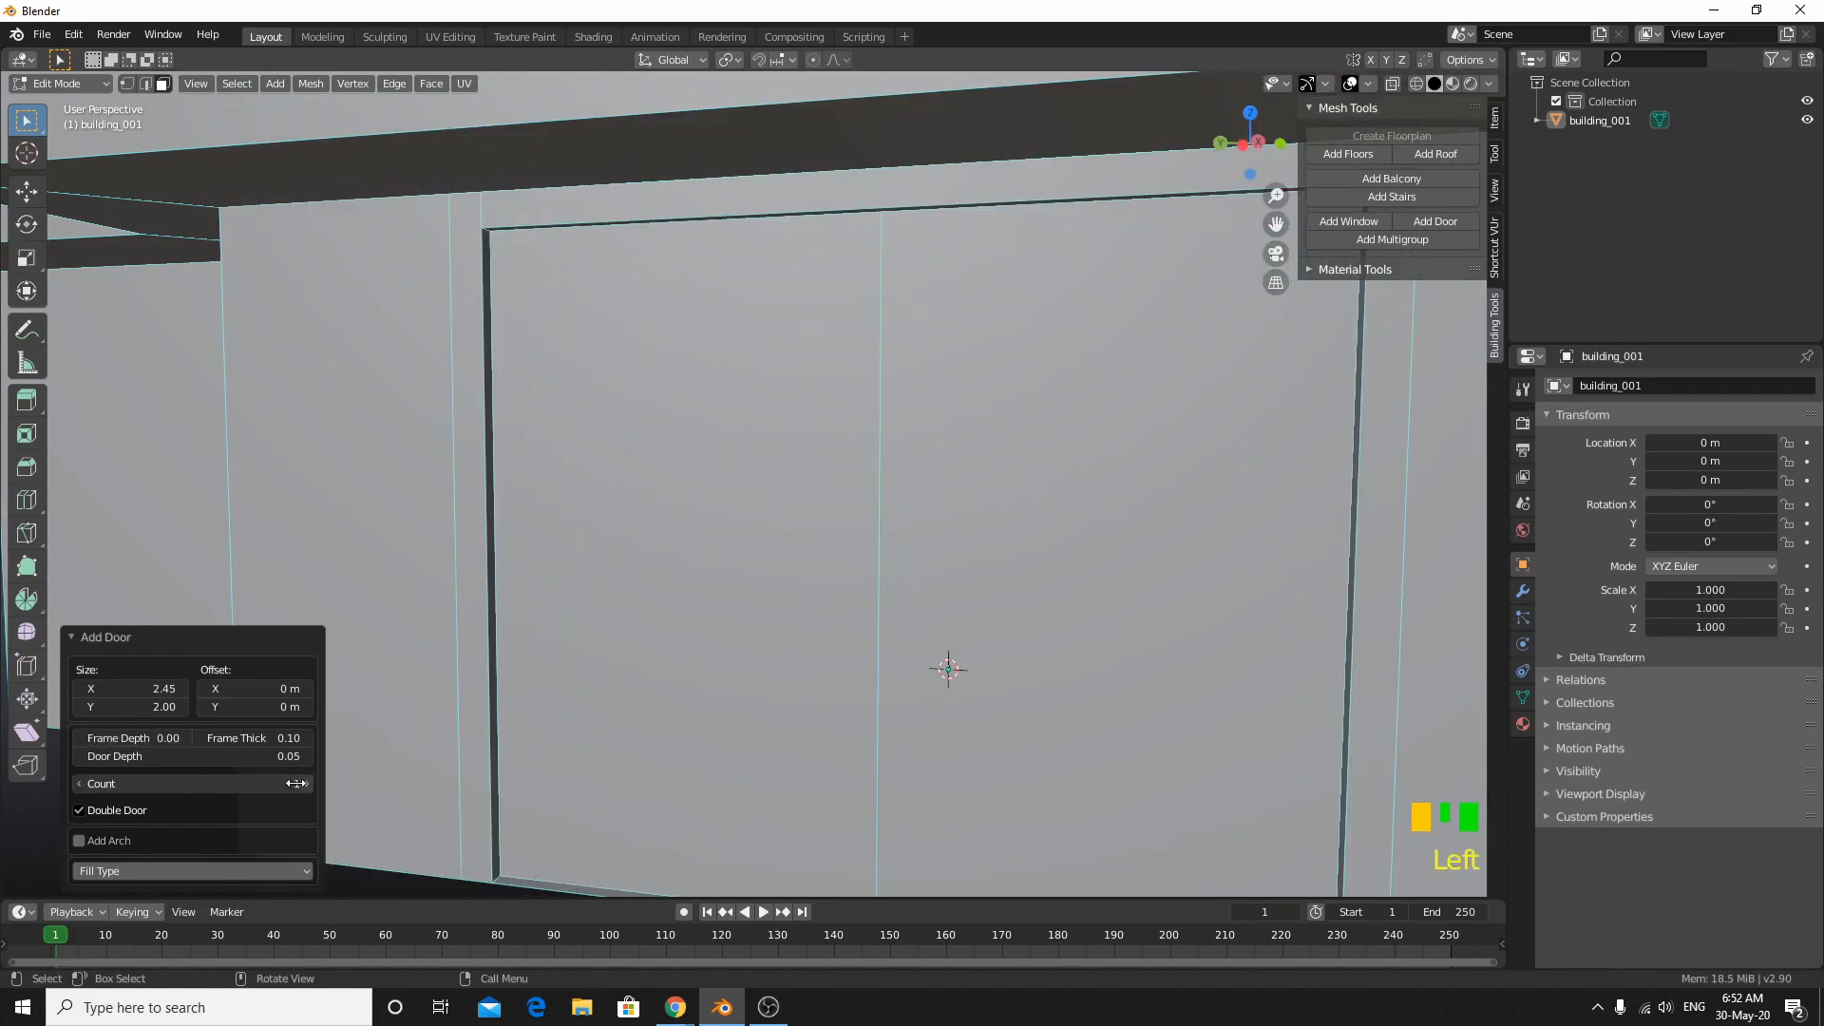
Step: Set the double door's frame thickness to 0.07 and its door depth to 0.05
left_click_drag(237, 738, 133, 759)
double_click(133, 759)
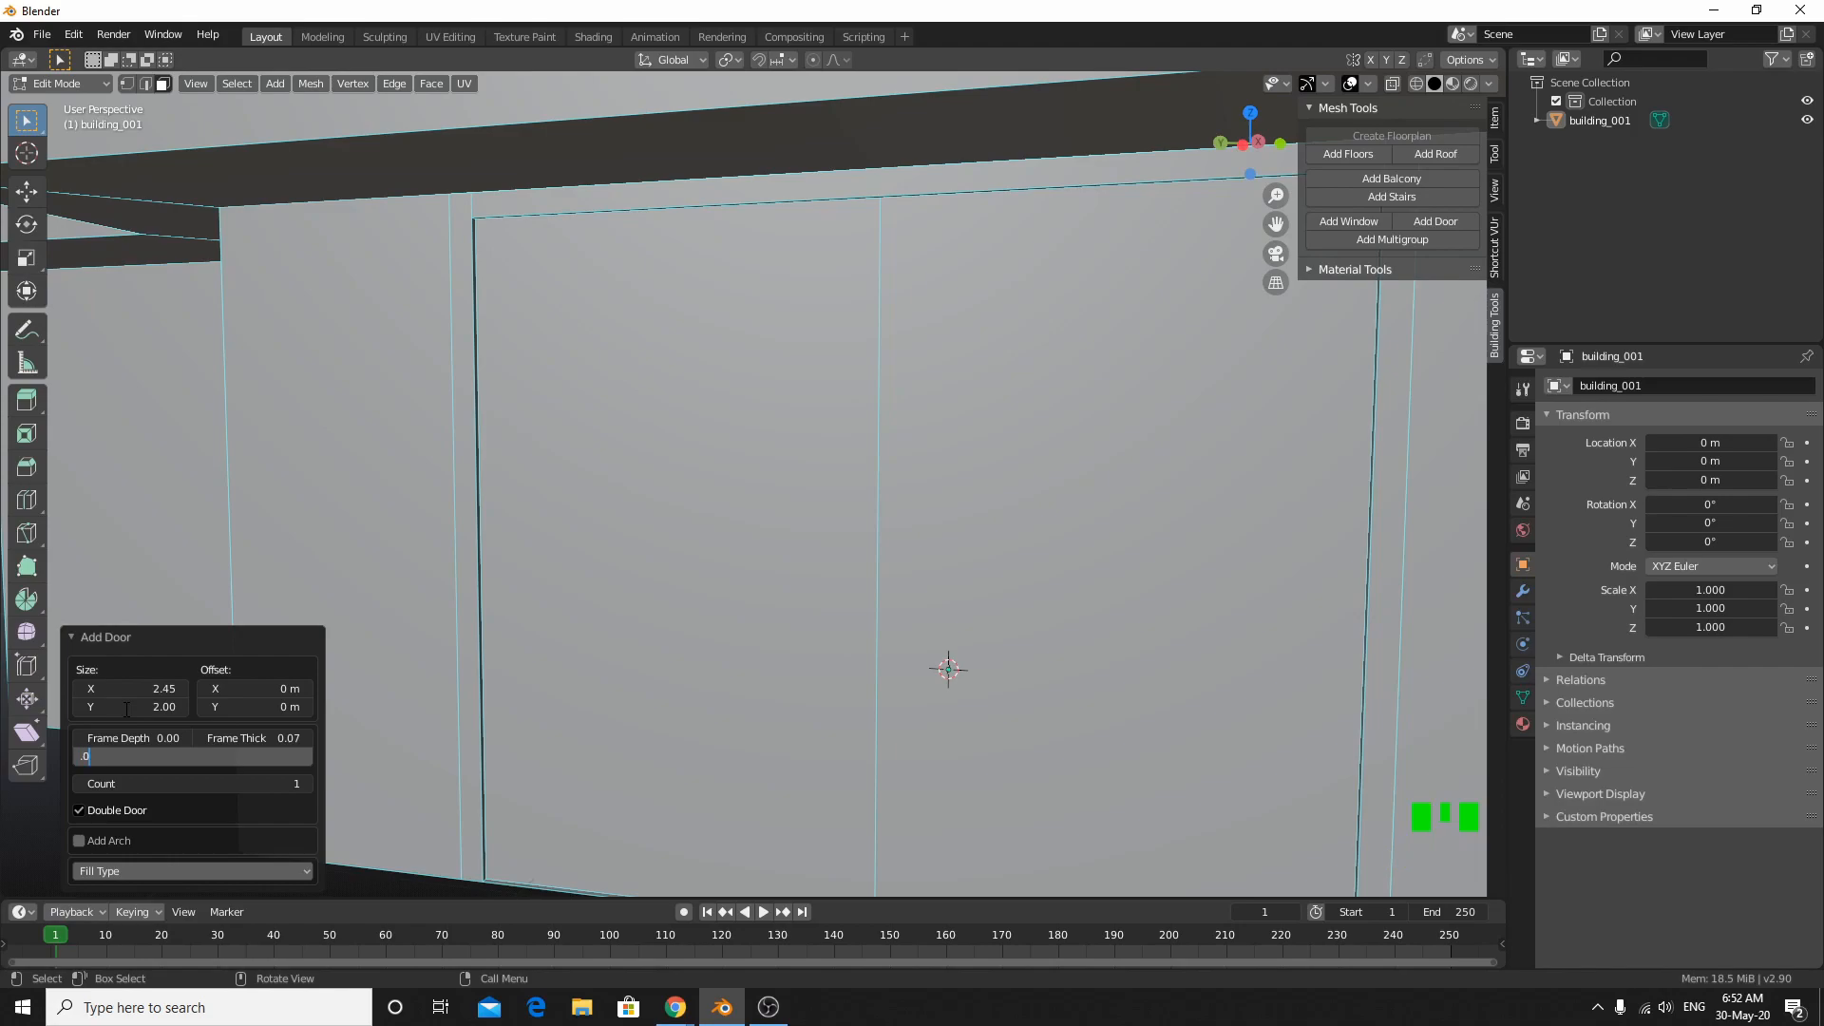
key("Return")
scroll(433, 340, "down", 4)
middle_click_drag(433, 339, 462, 409)
scroll(429, 396, "down", 3)
scroll(450, 442, "up", 1)
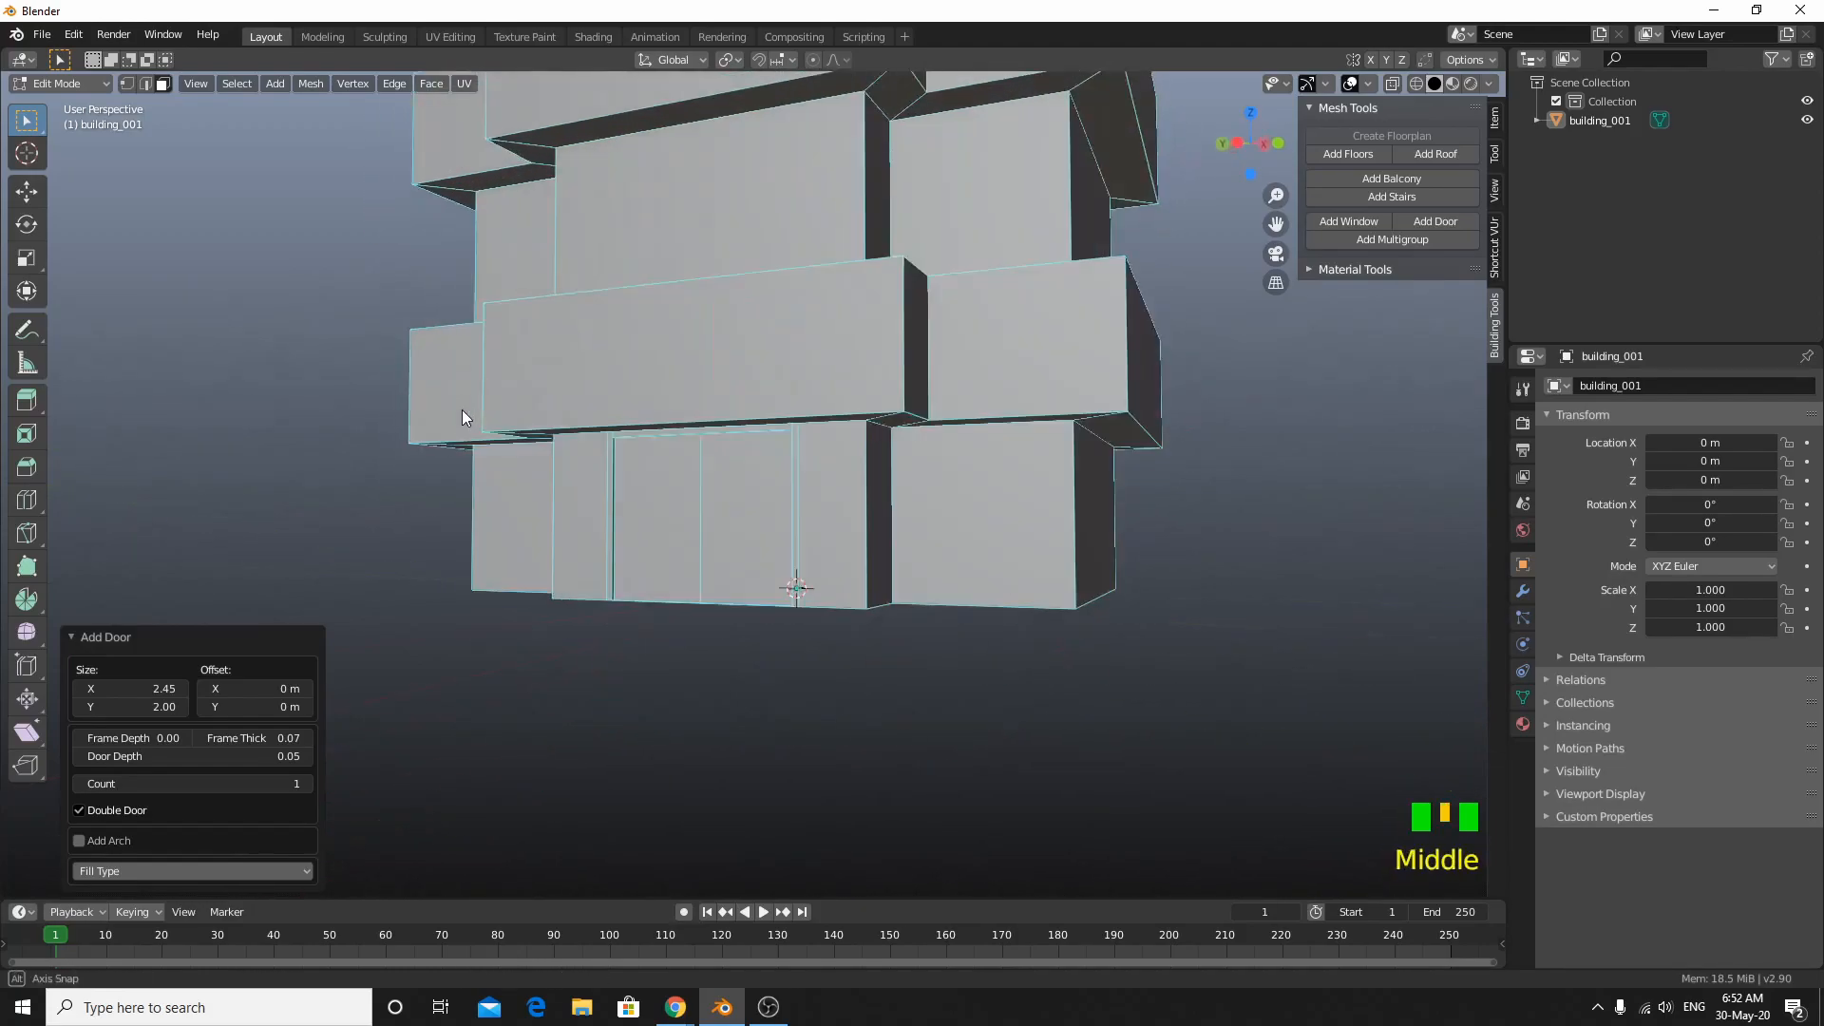
Step: Select both leaves of the double door and inset them together by about 0.85 m
scroll(480, 432, "up", 3)
left_click(540, 505)
left_click(478, 527, "shift")
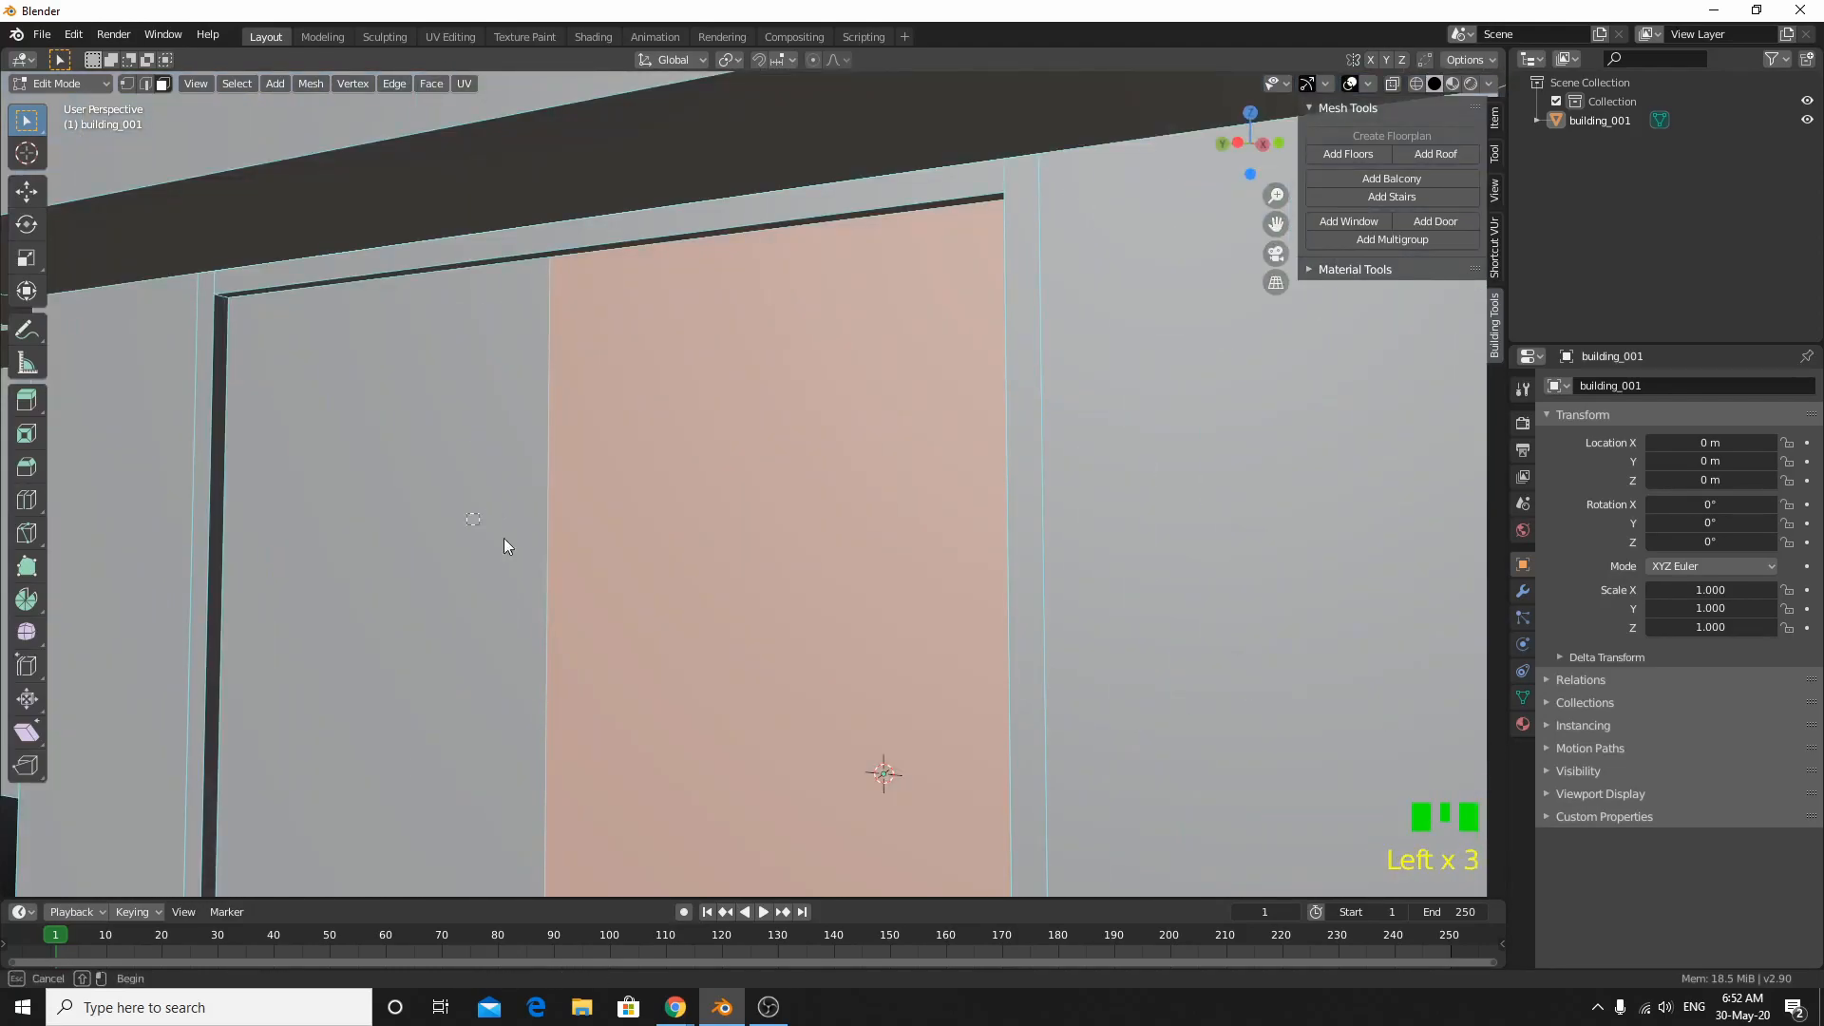
middle_click_drag(588, 534, 725, 473)
scroll(715, 502, "up", 1)
key("i")
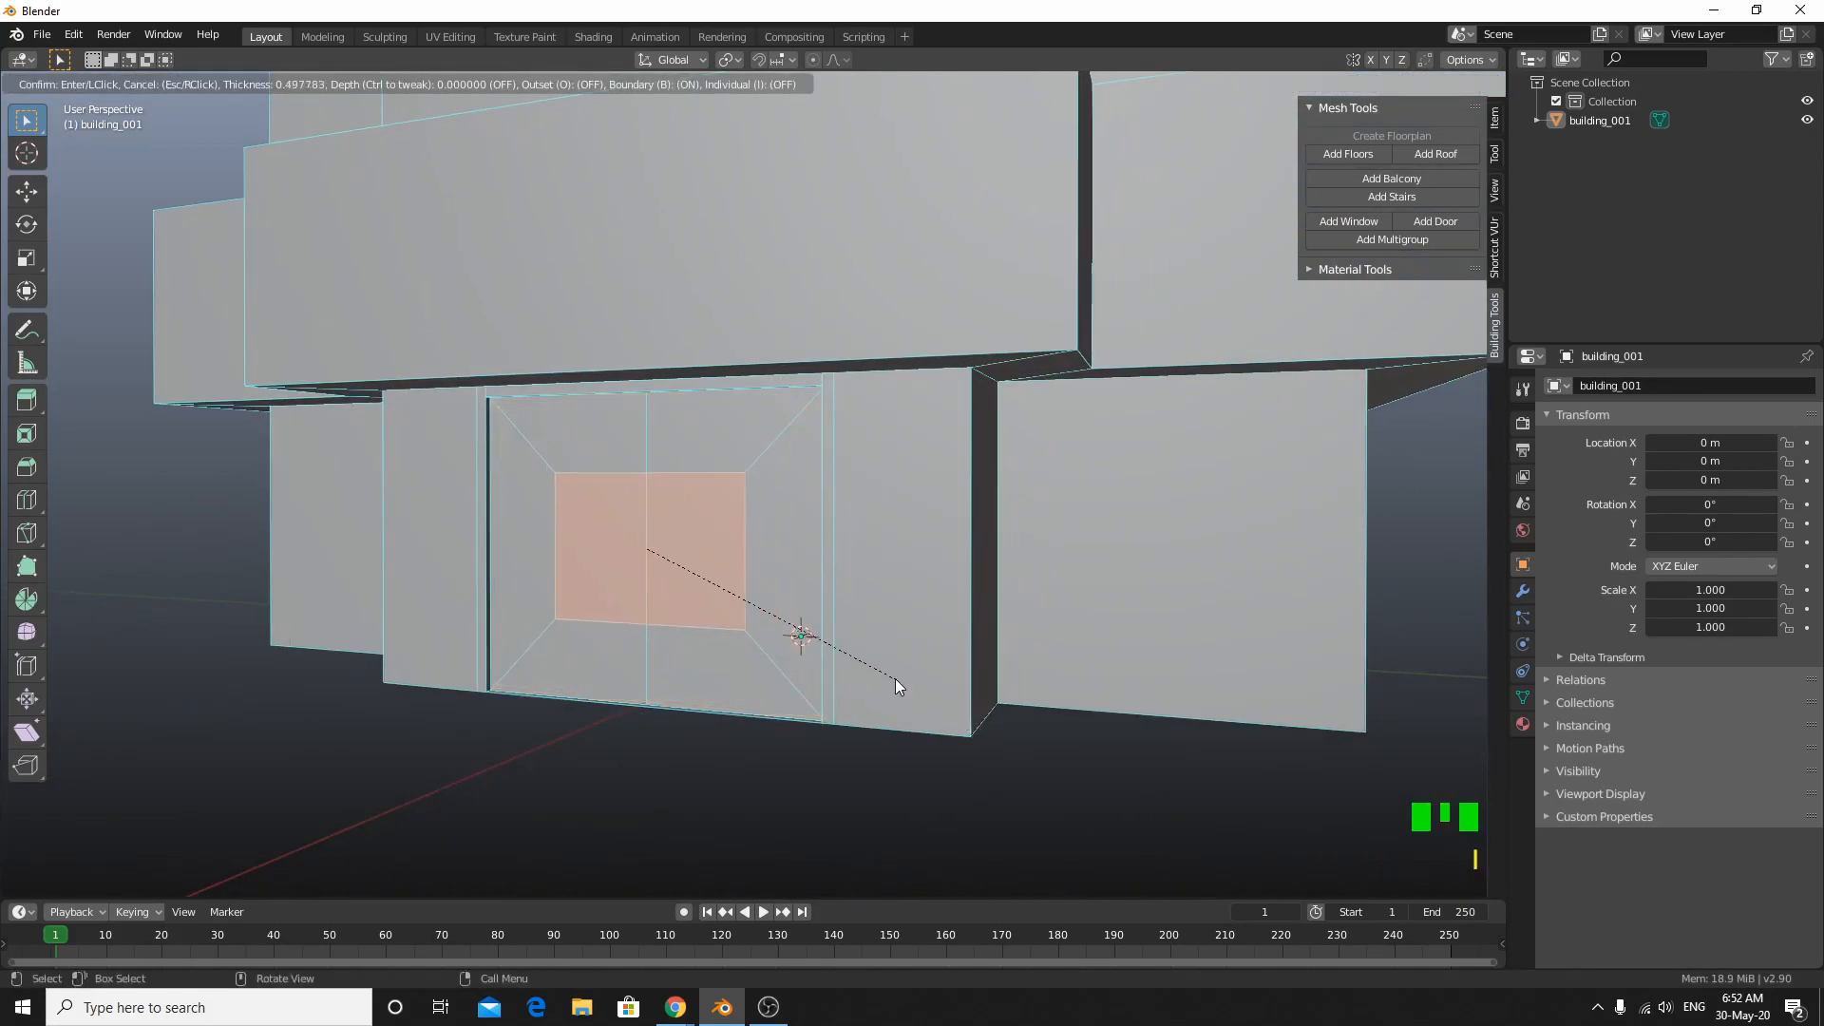
left_click(846, 653)
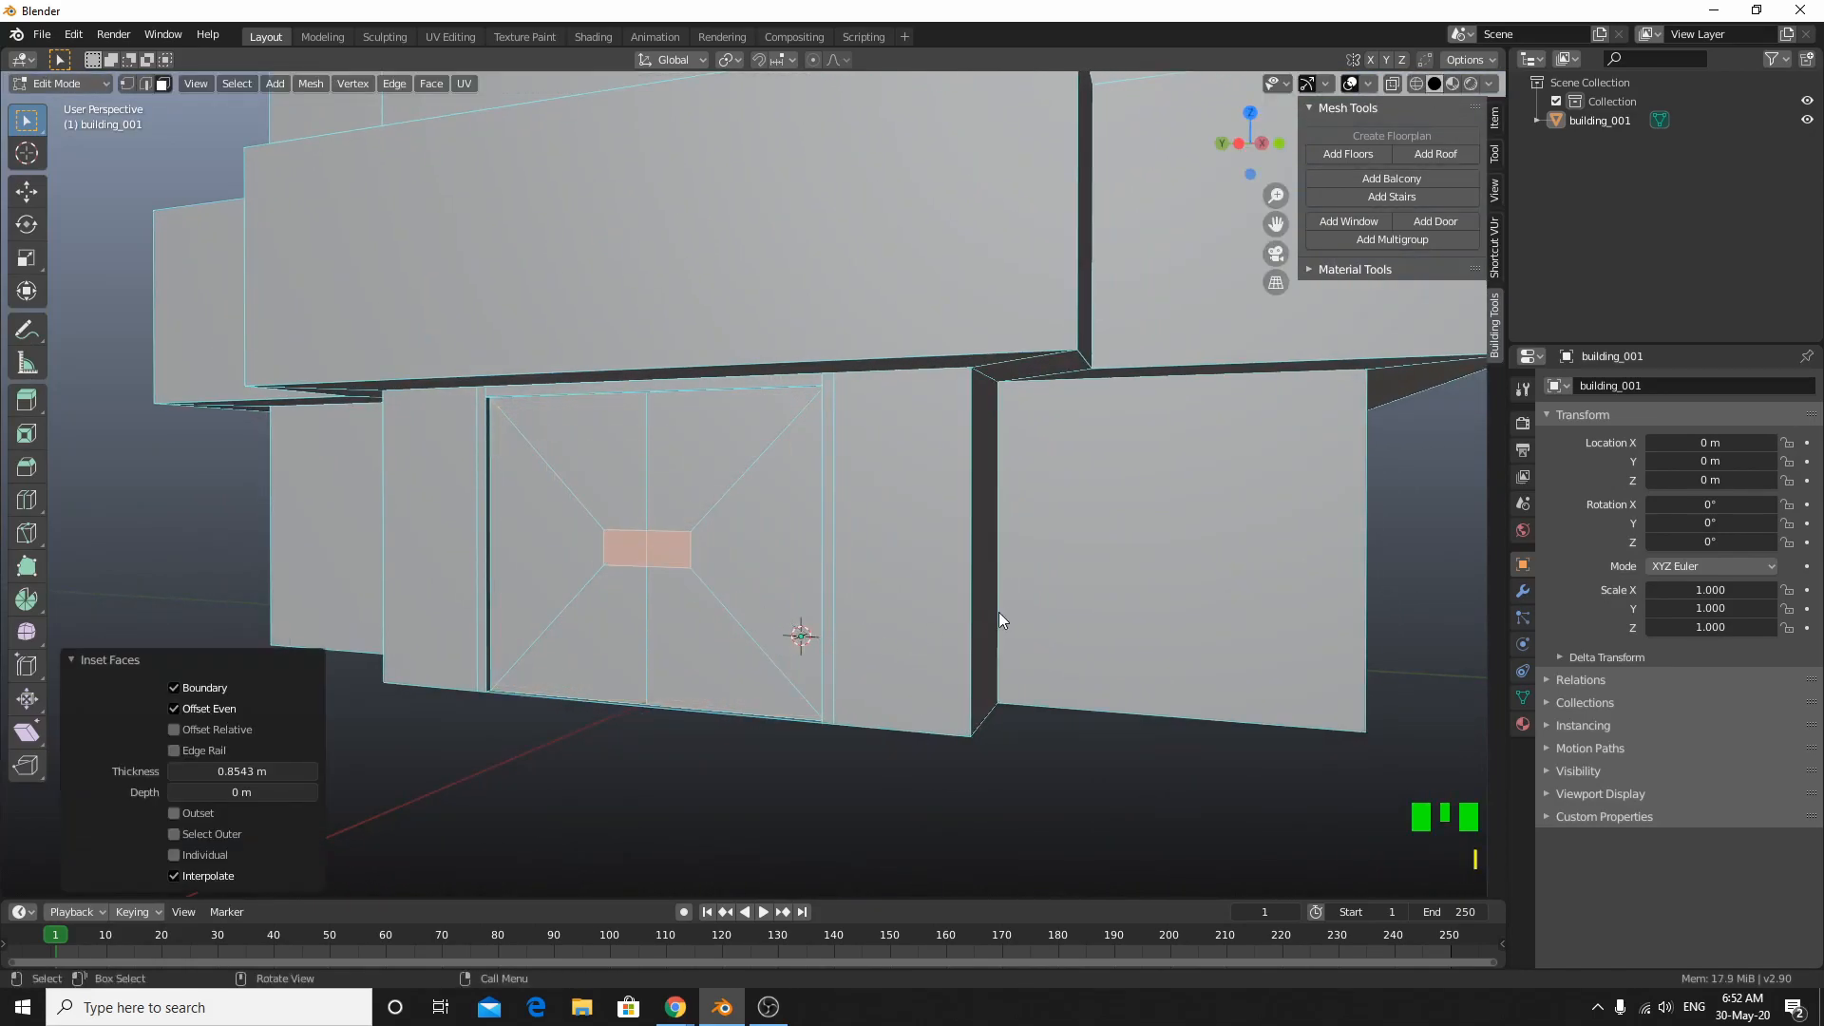
Step: Scale the inset door faces to about 0.65 along Y and extrude them outward about 0.19 m
key("s")
key("x")
key("y")
left_click(884, 577)
key("e")
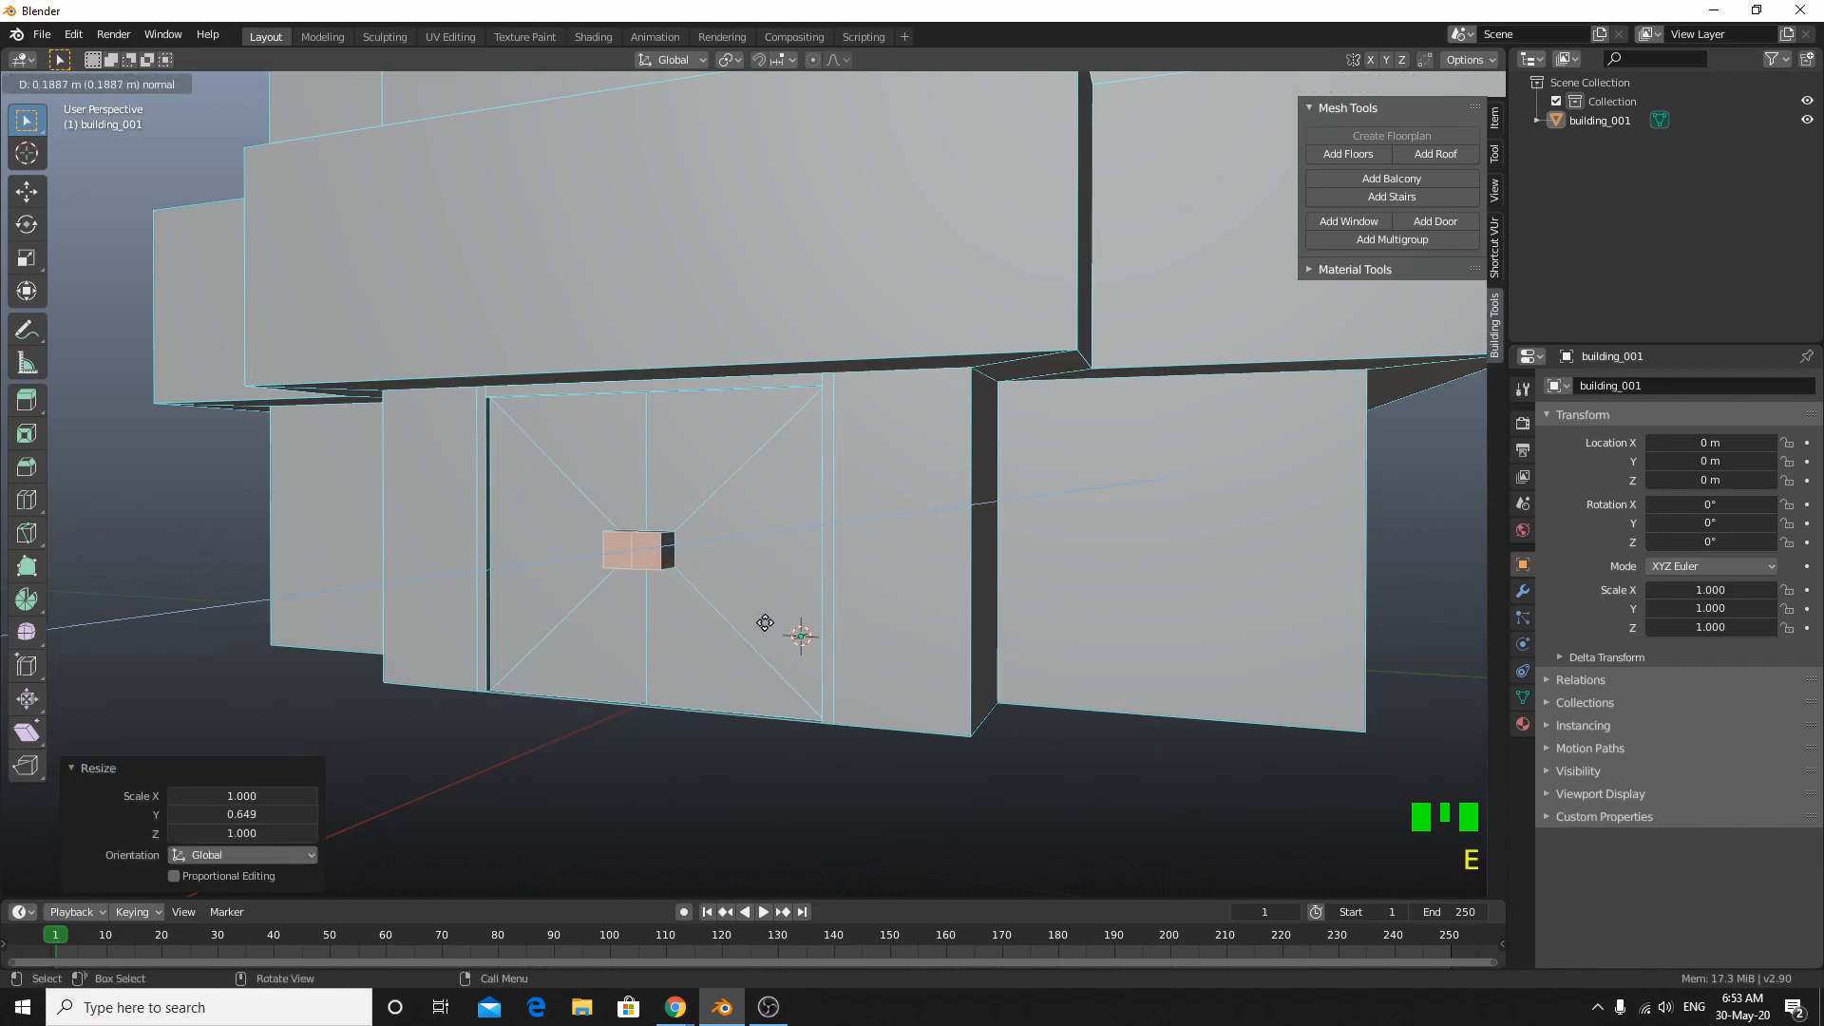
Step: Try an extrusion of the side face of the small block on the door, and undo it
left_click(666, 561)
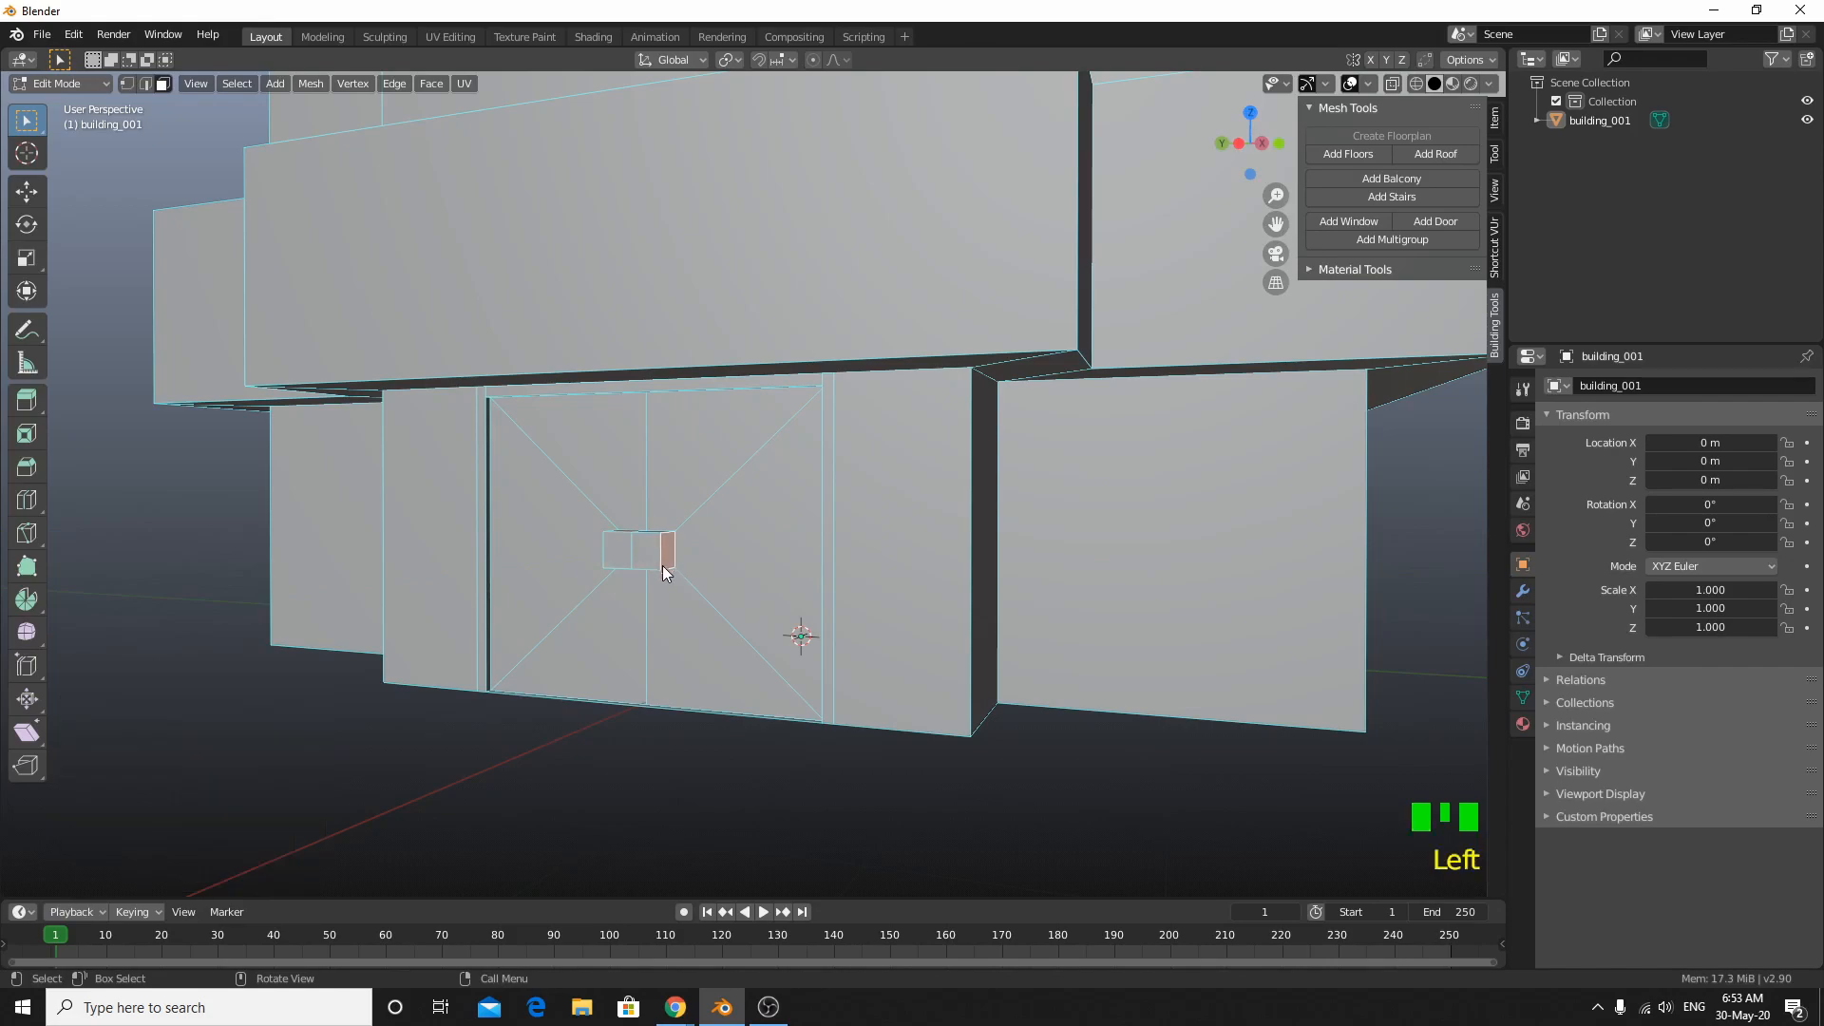
key("e")
left_click(709, 593)
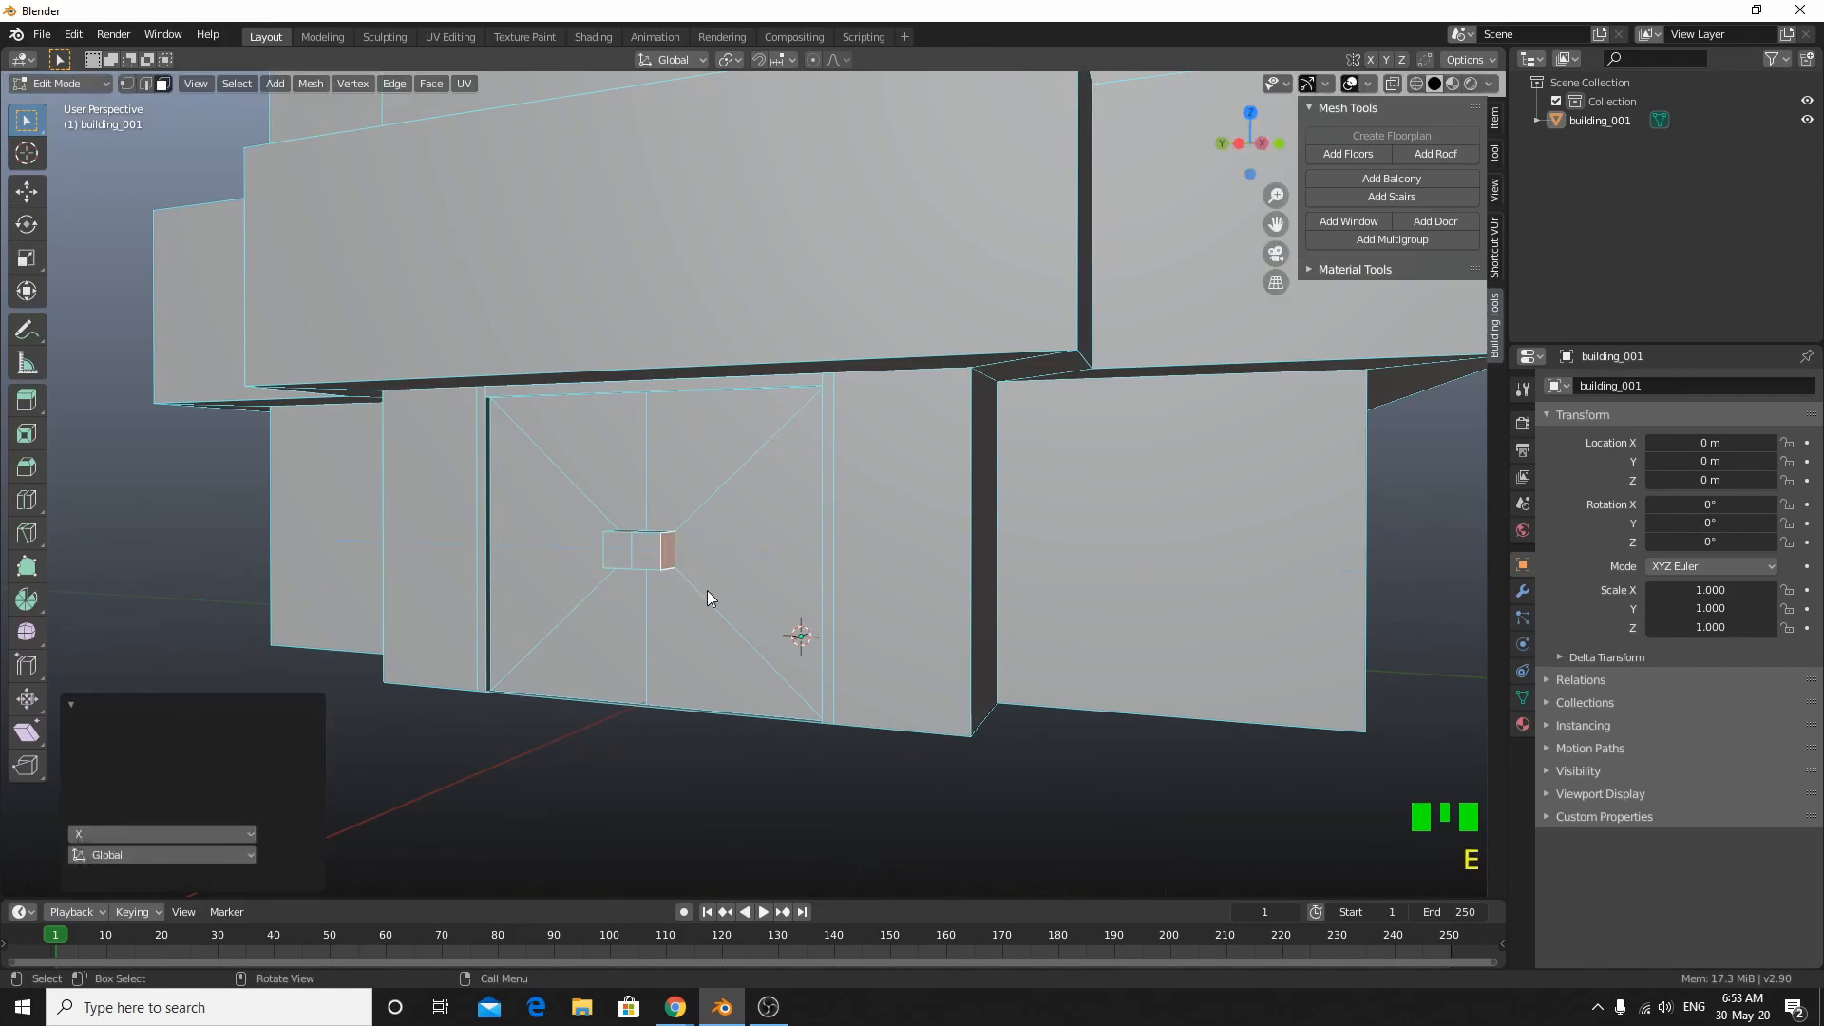
key("ctrl+z")
Step: Save the scene as build.blend in the E:\ALL_Projects folder
middle_click_drag(546, 761, 440, 843)
left_click(522, 860)
scroll(387, 782, "down", 4)
middle_click_drag(454, 576, 467, 644, "shift")
scroll(396, 671, "up", 3)
scroll(467, 645, "down", 1)
key("alt+s")
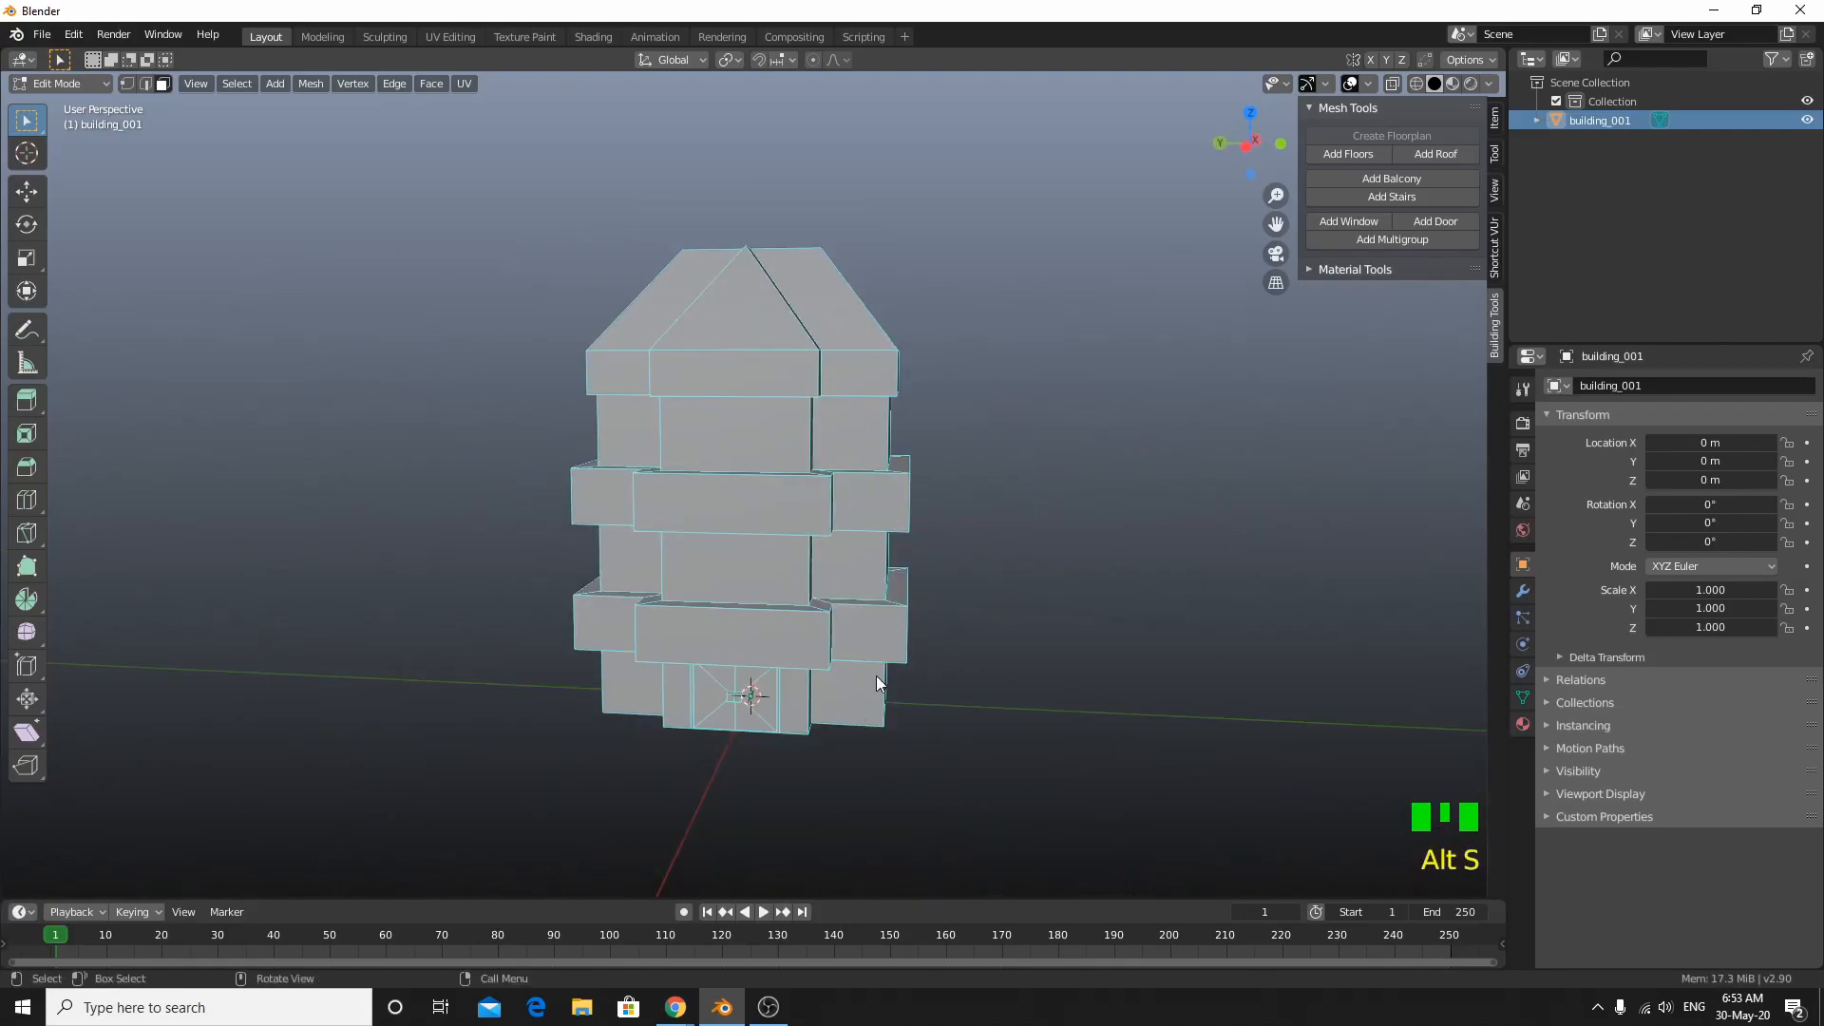
key("ctrl+s")
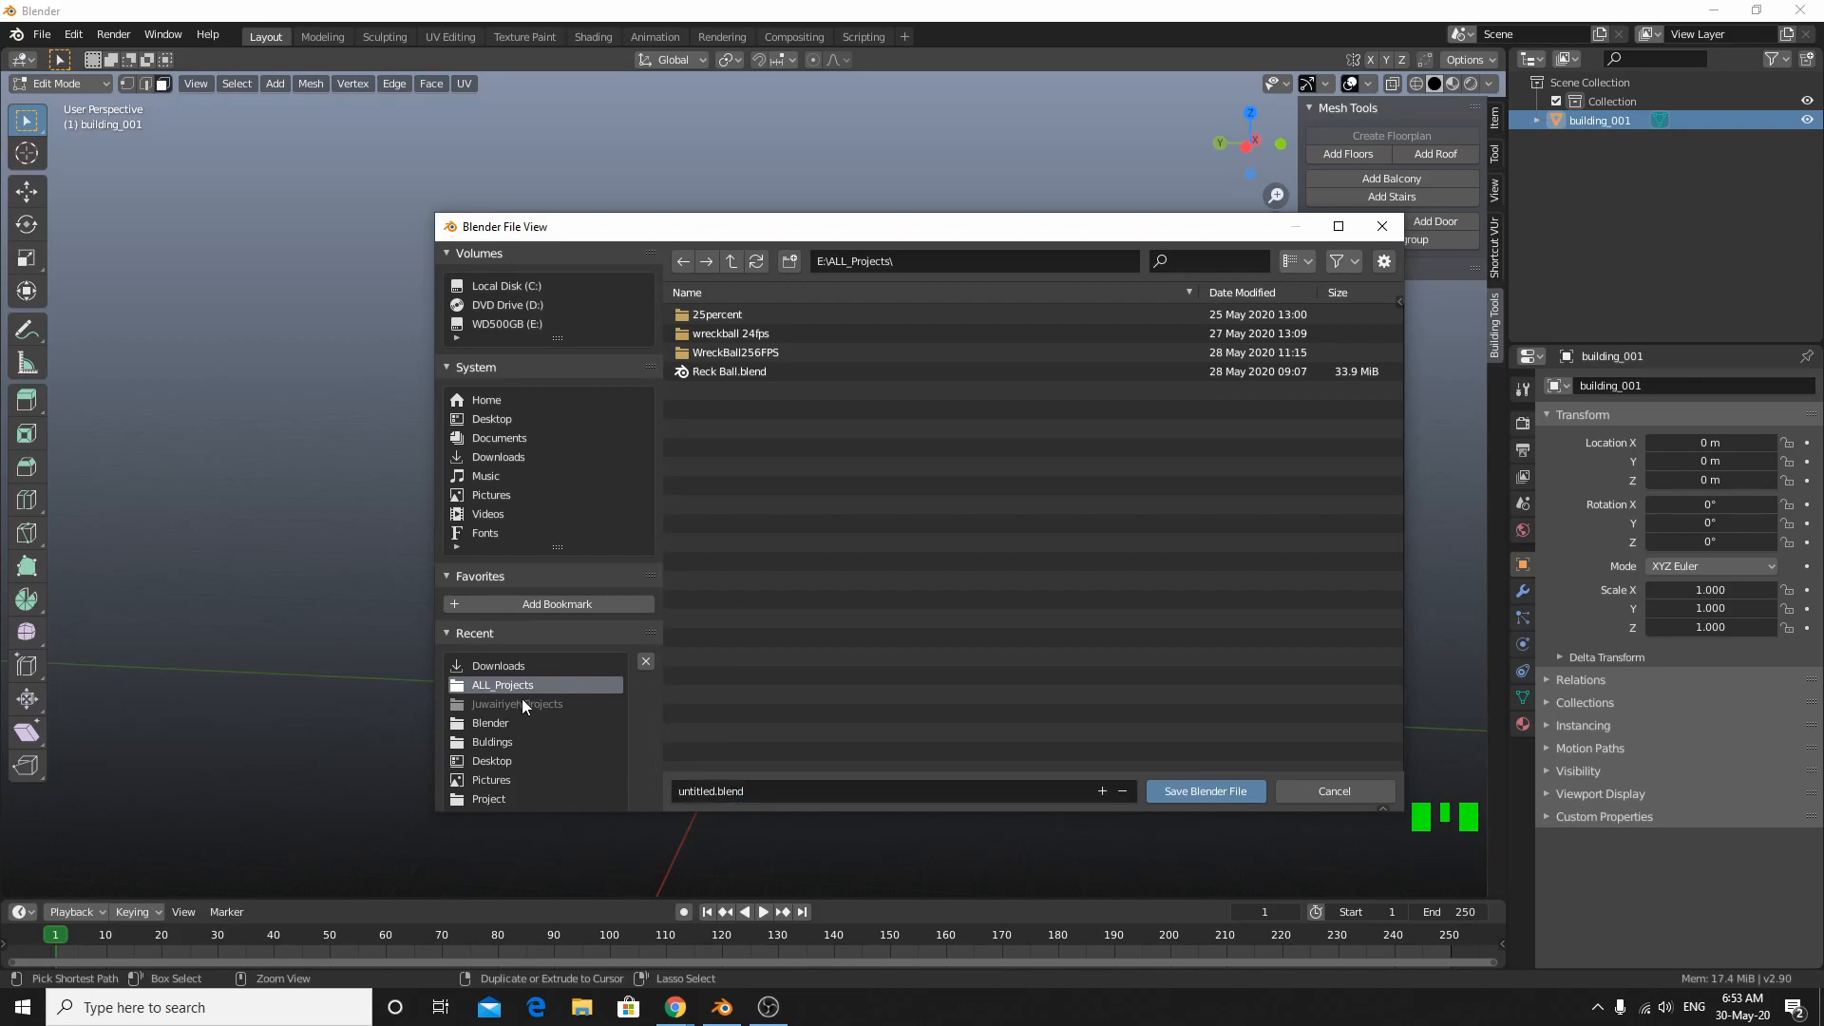
left_click(775, 785)
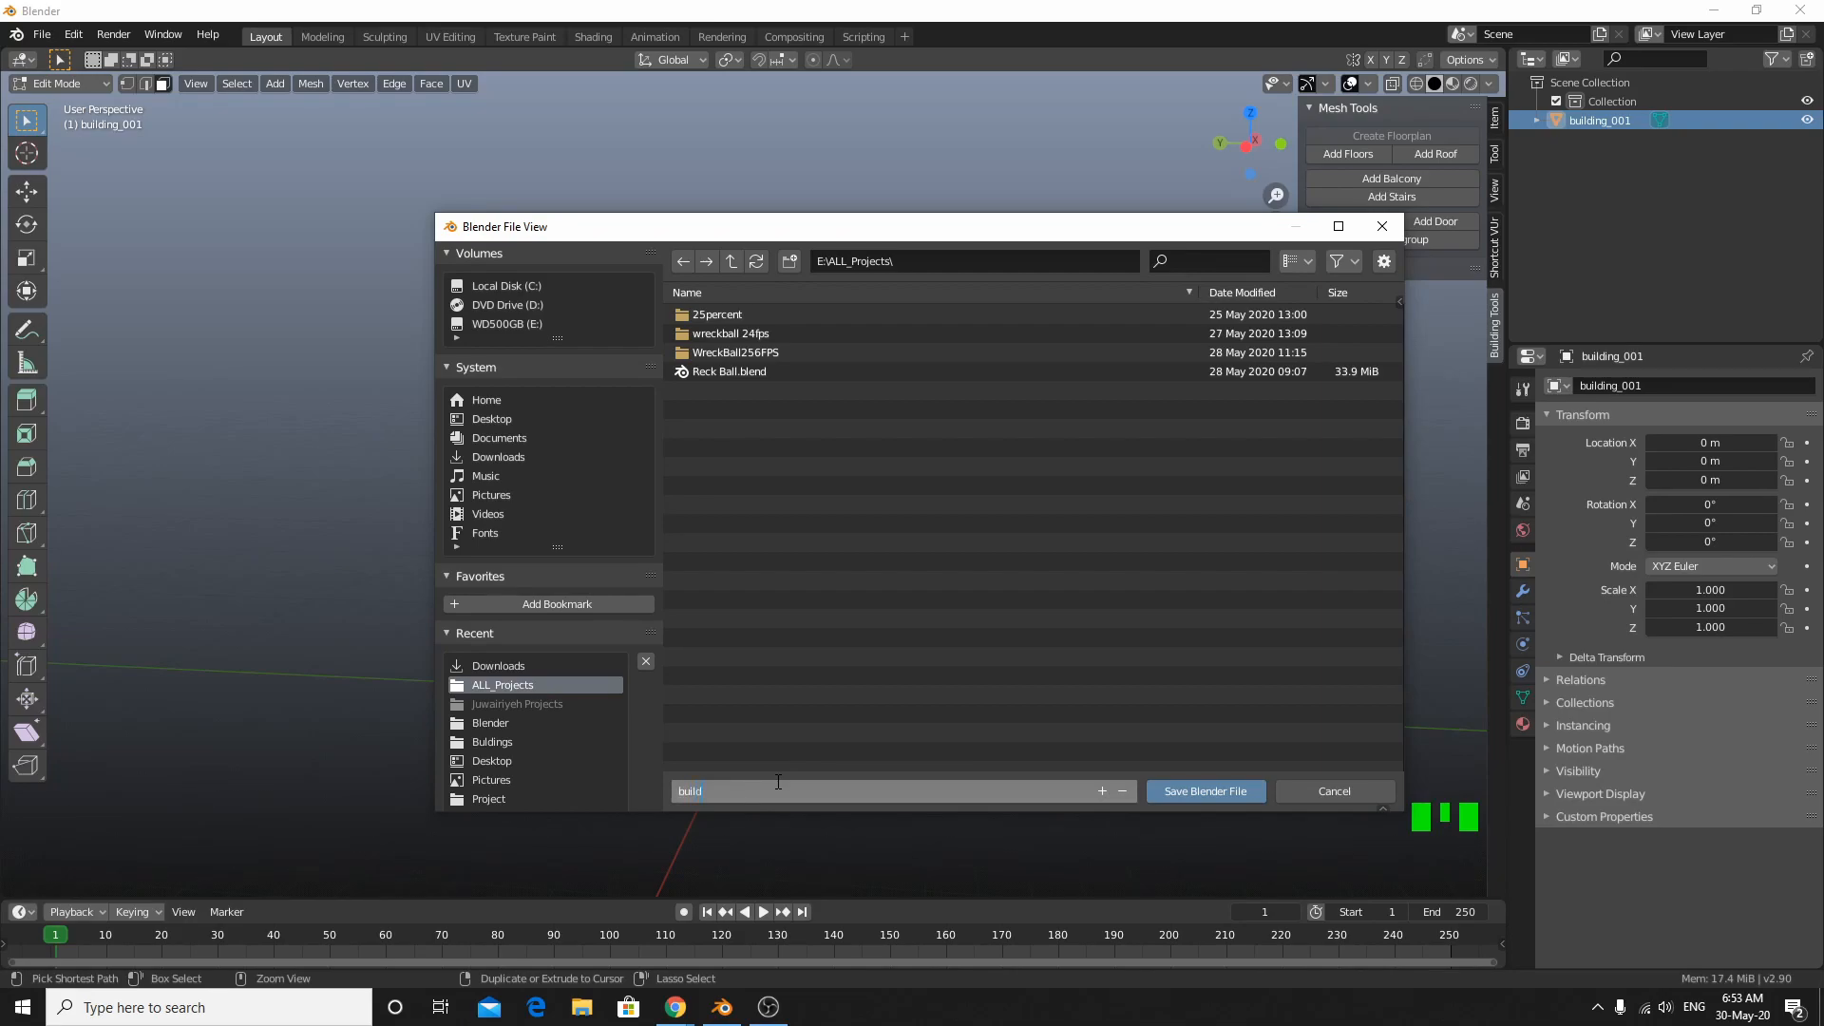
key("Return")
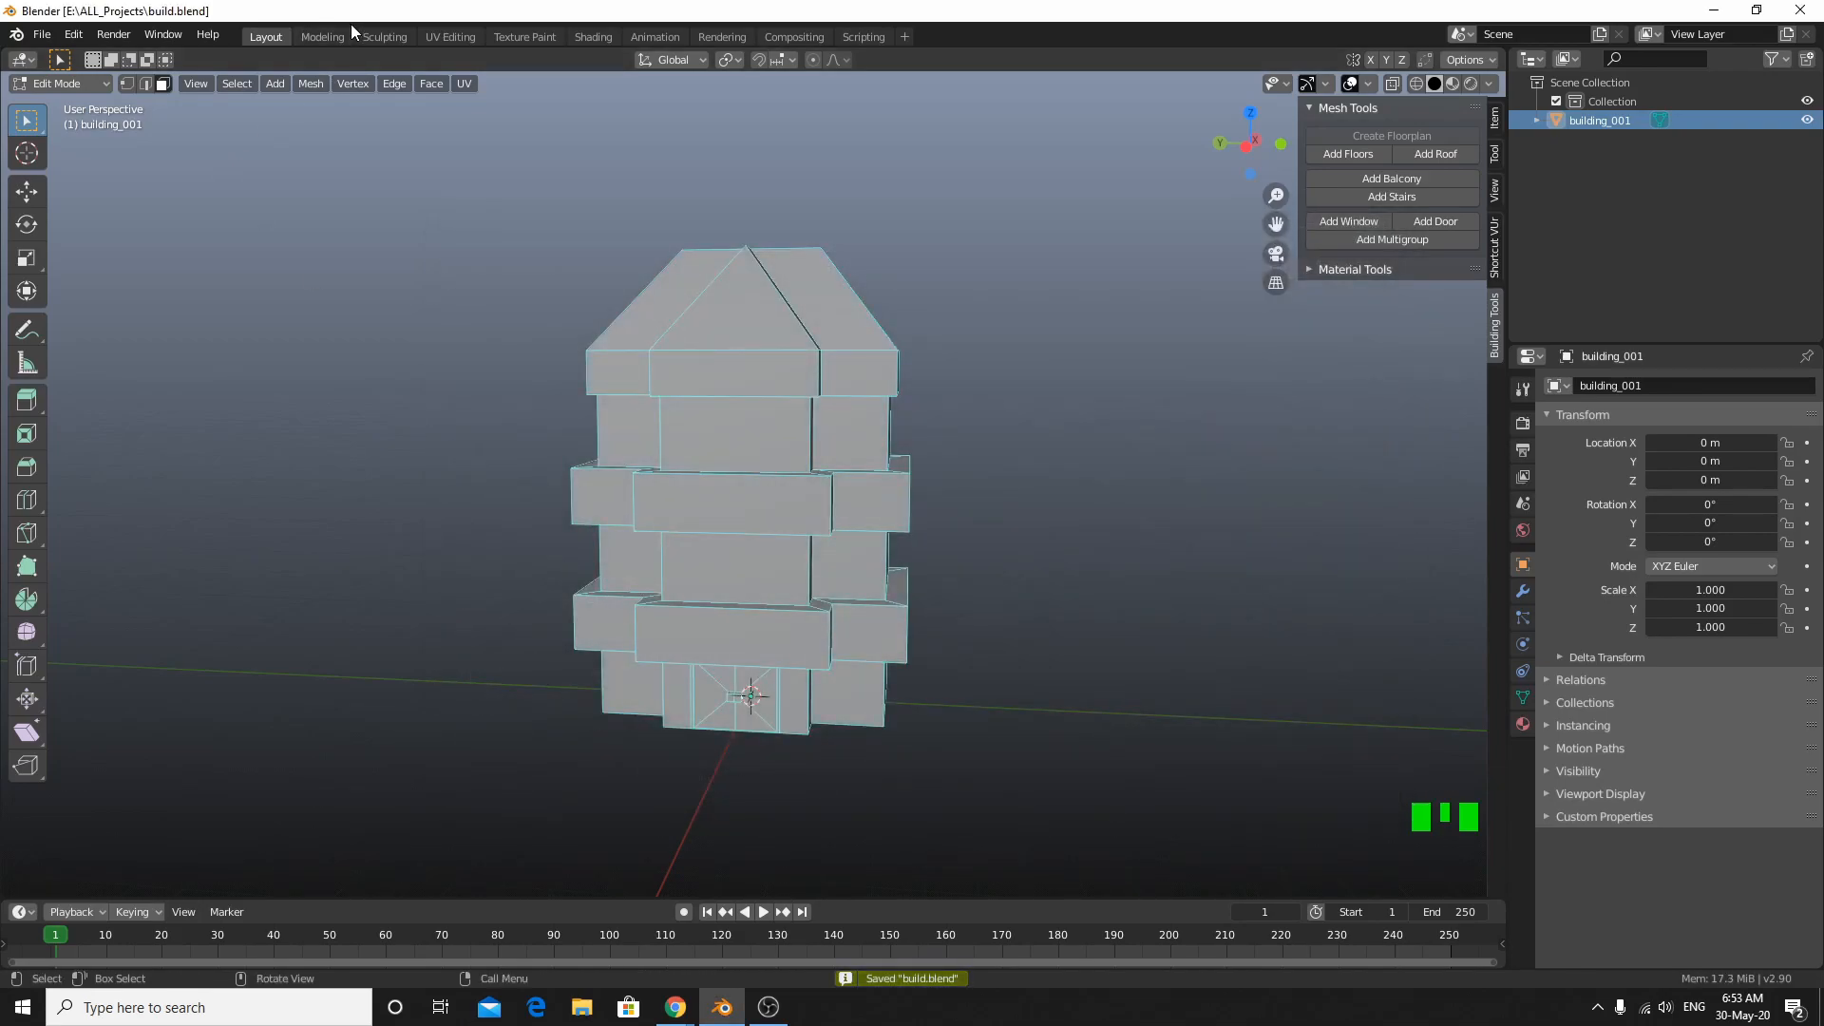
Step: Select the four wall faces flanking the central bay on the two upper storeys and add windows to them
middle_click_drag(562, 93, 792, 462)
scroll(870, 661, "up", 2)
middle_click_drag(870, 661, 815, 601)
scroll(835, 585, "up", 2)
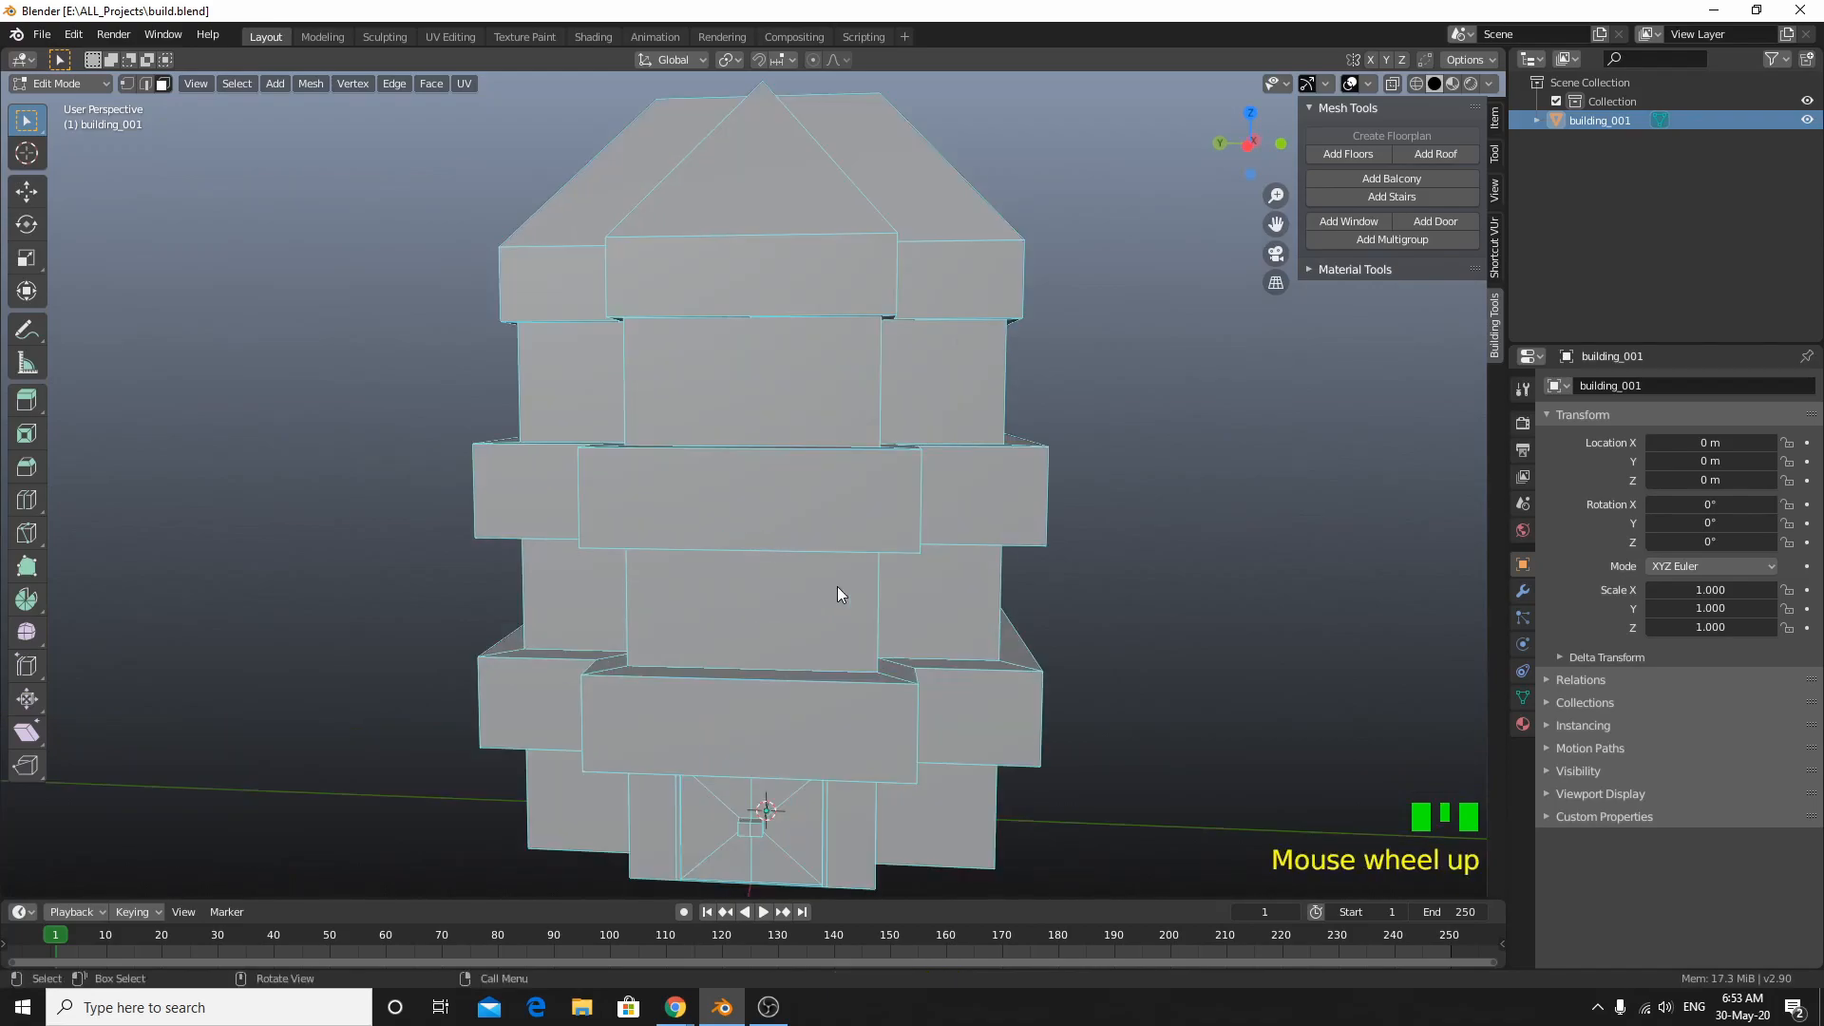
scroll(818, 550, "up", 1)
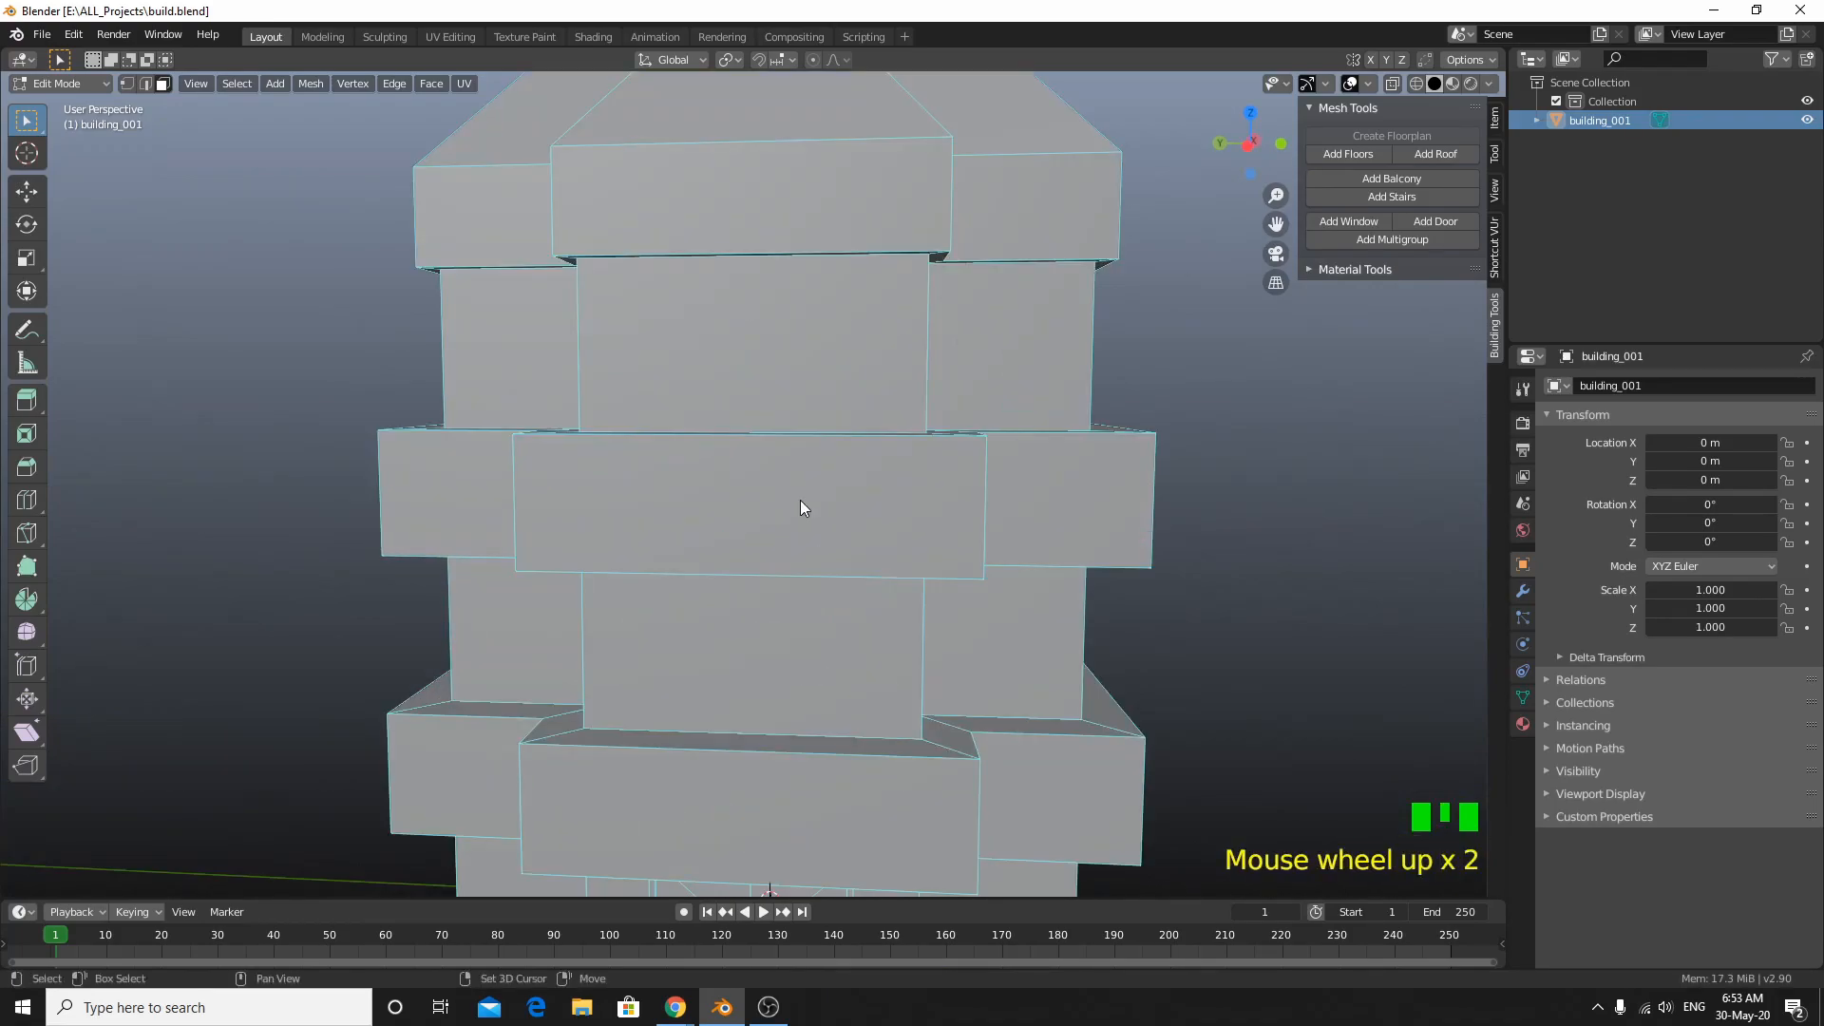
middle_click_drag(800, 499, 810, 447, "shift")
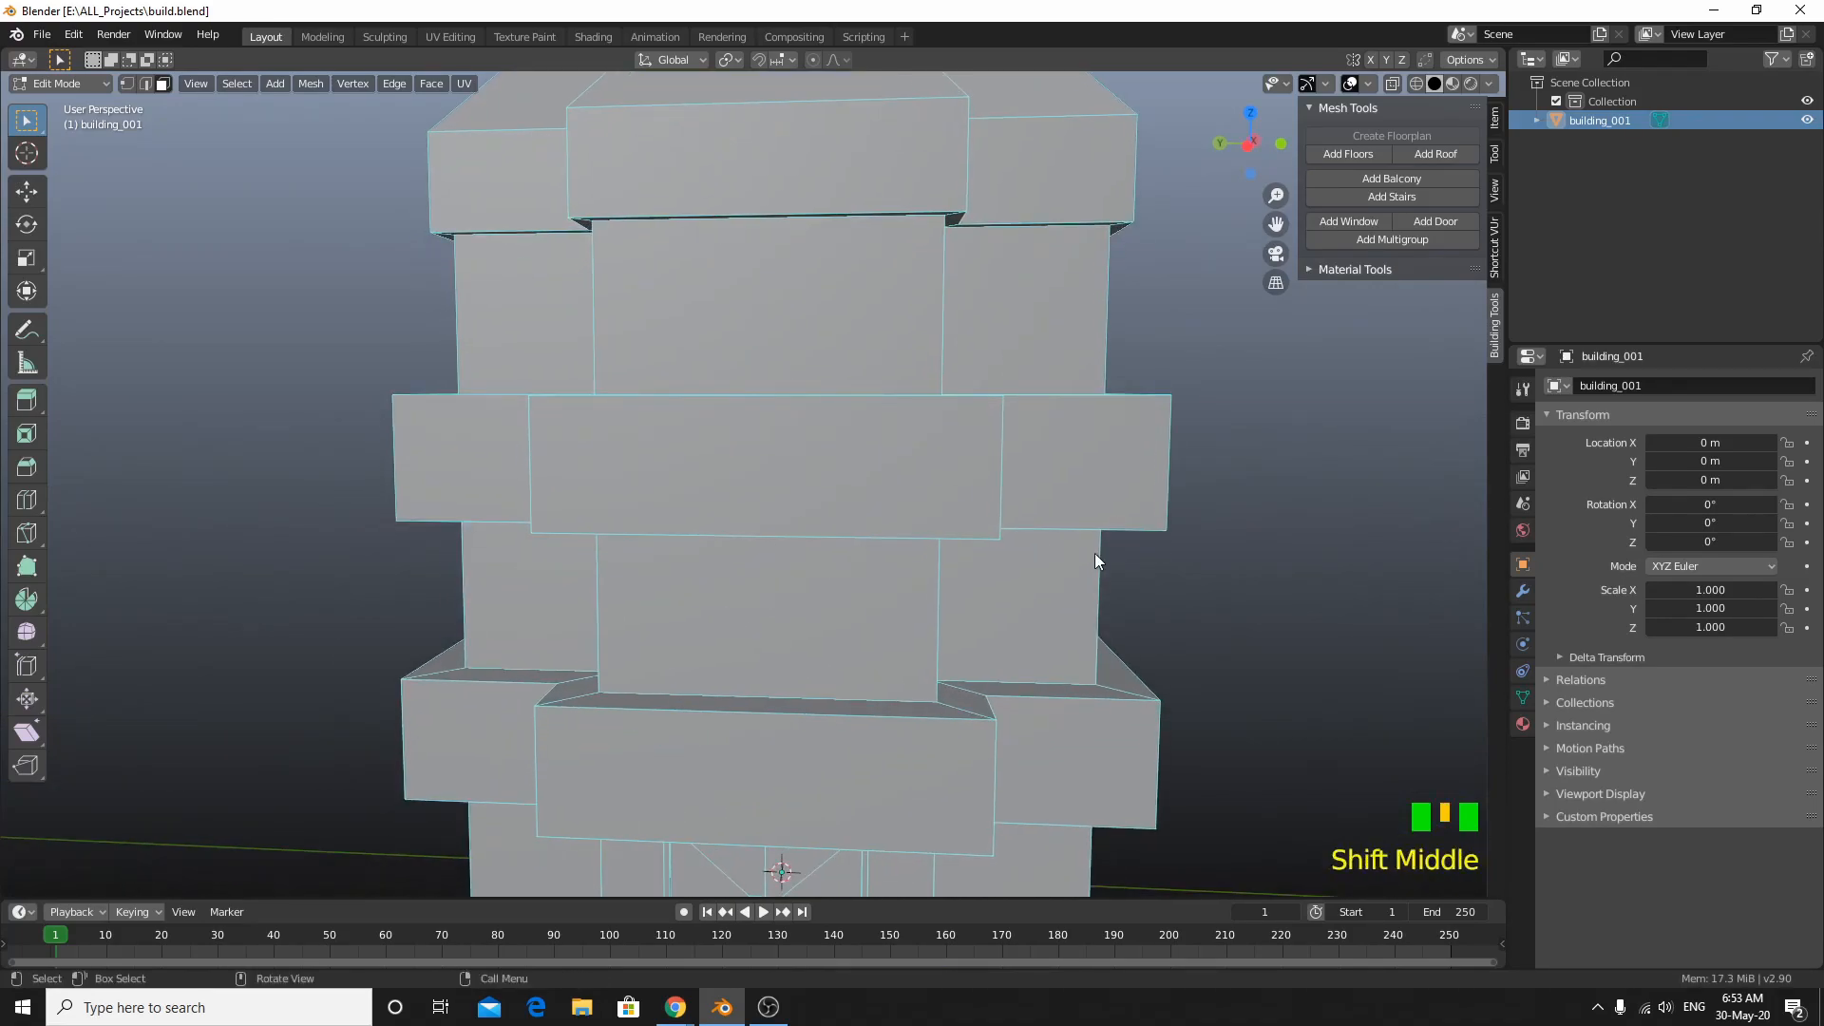
middle_click_drag(1098, 559, 1039, 497)
left_click(876, 234, "shift")
left_click(842, 500, "shift")
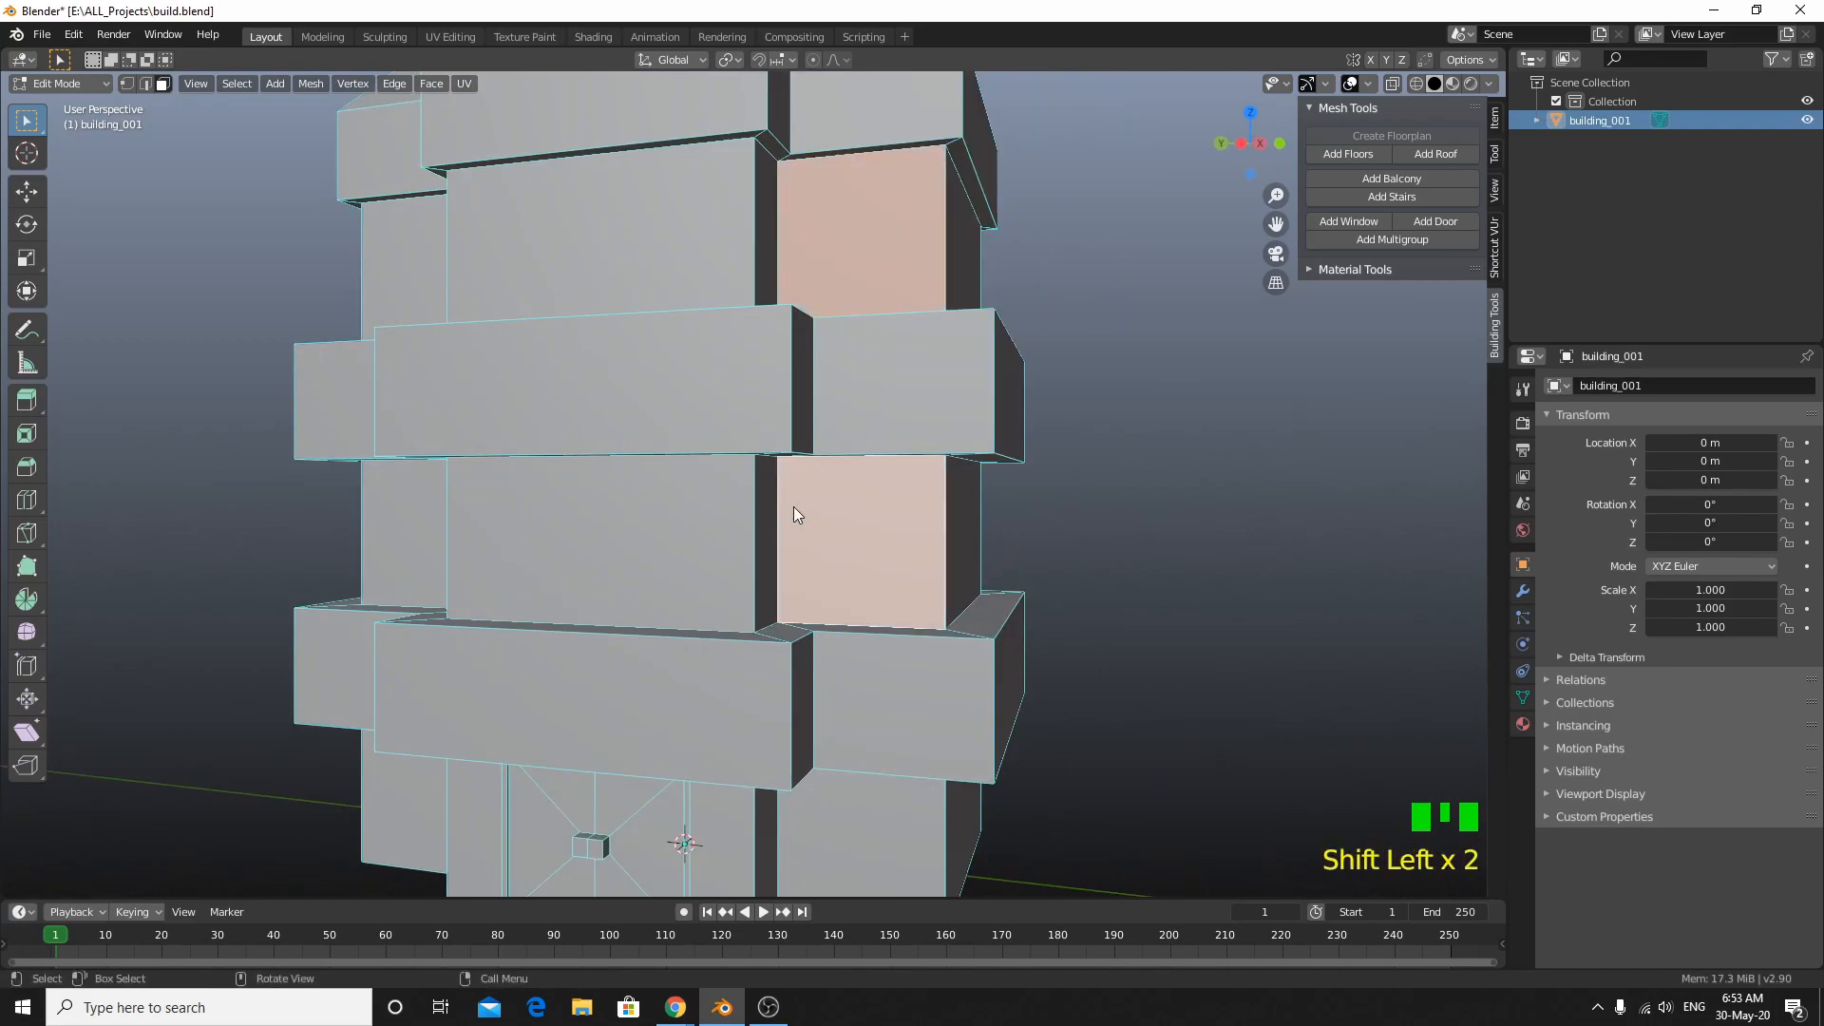
middle_click_drag(796, 513, 452, 342)
left_click(494, 372, "shift")
left_click(561, 646, "shift")
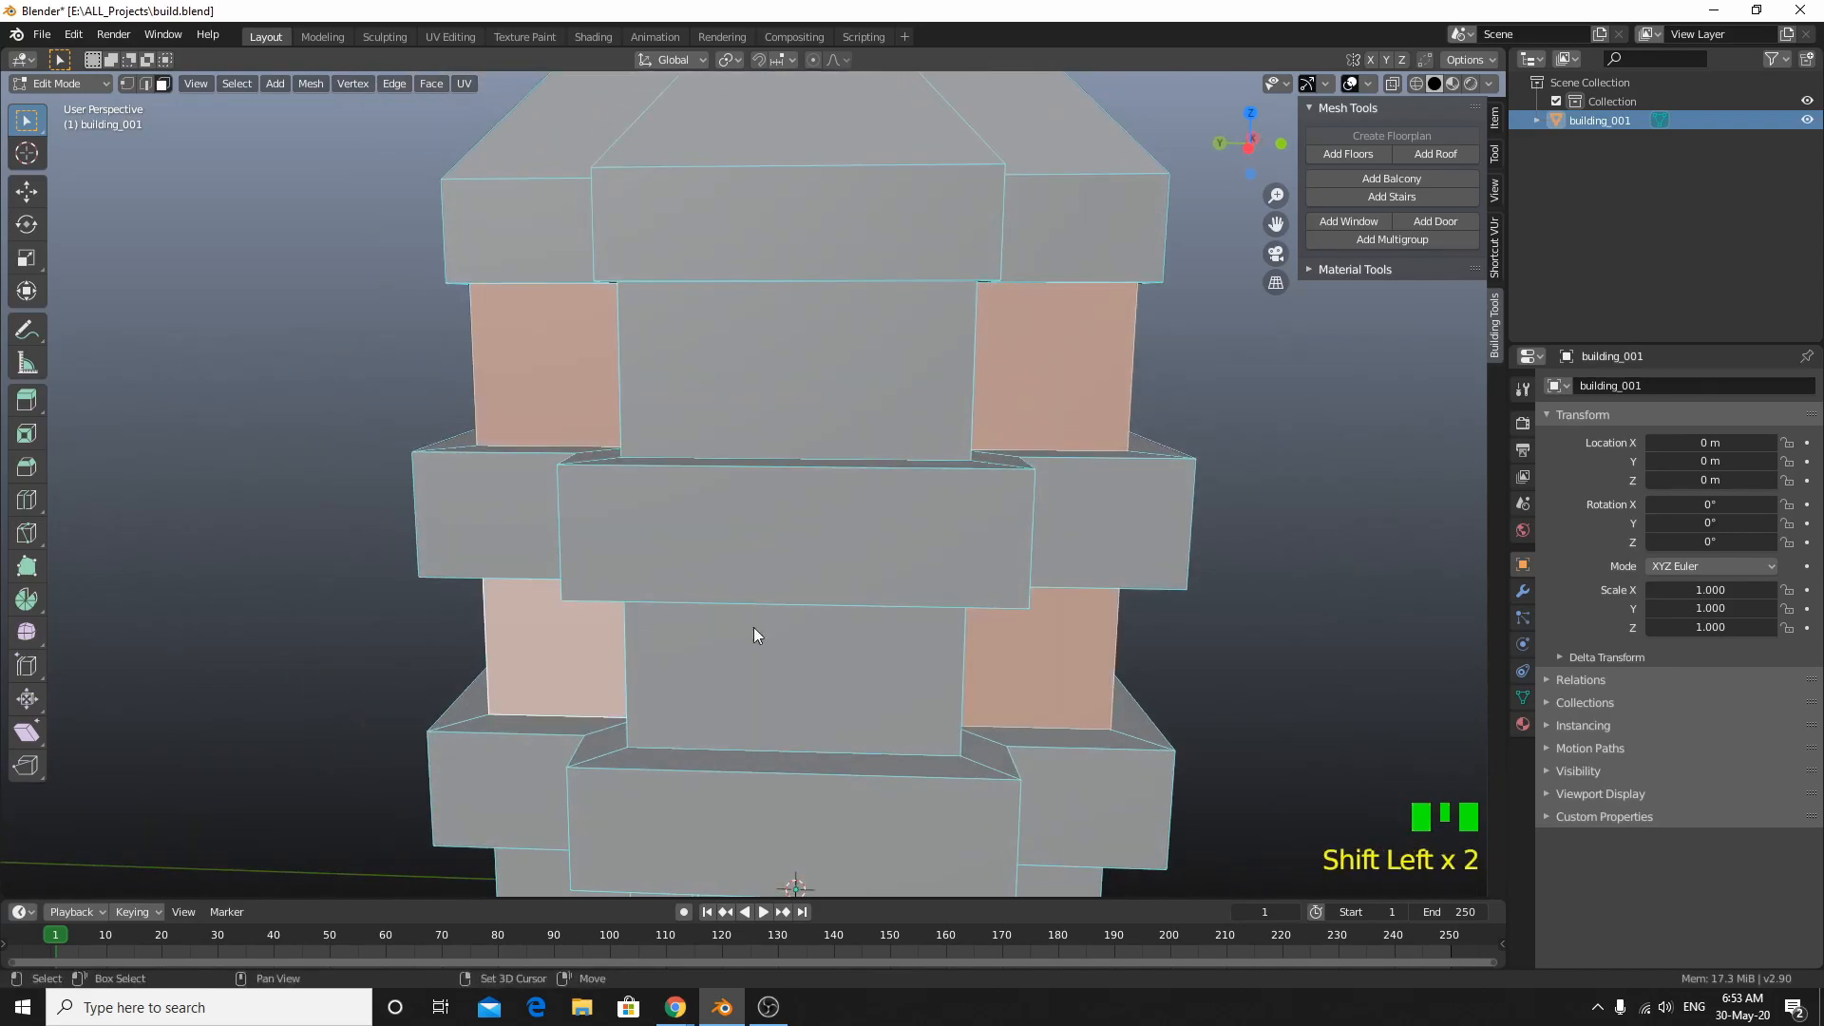
left_click(1363, 220)
middle_click_drag(1321, 242, 1110, 444)
scroll(1121, 401, "up", 3)
scroll(1080, 420, "up", 3)
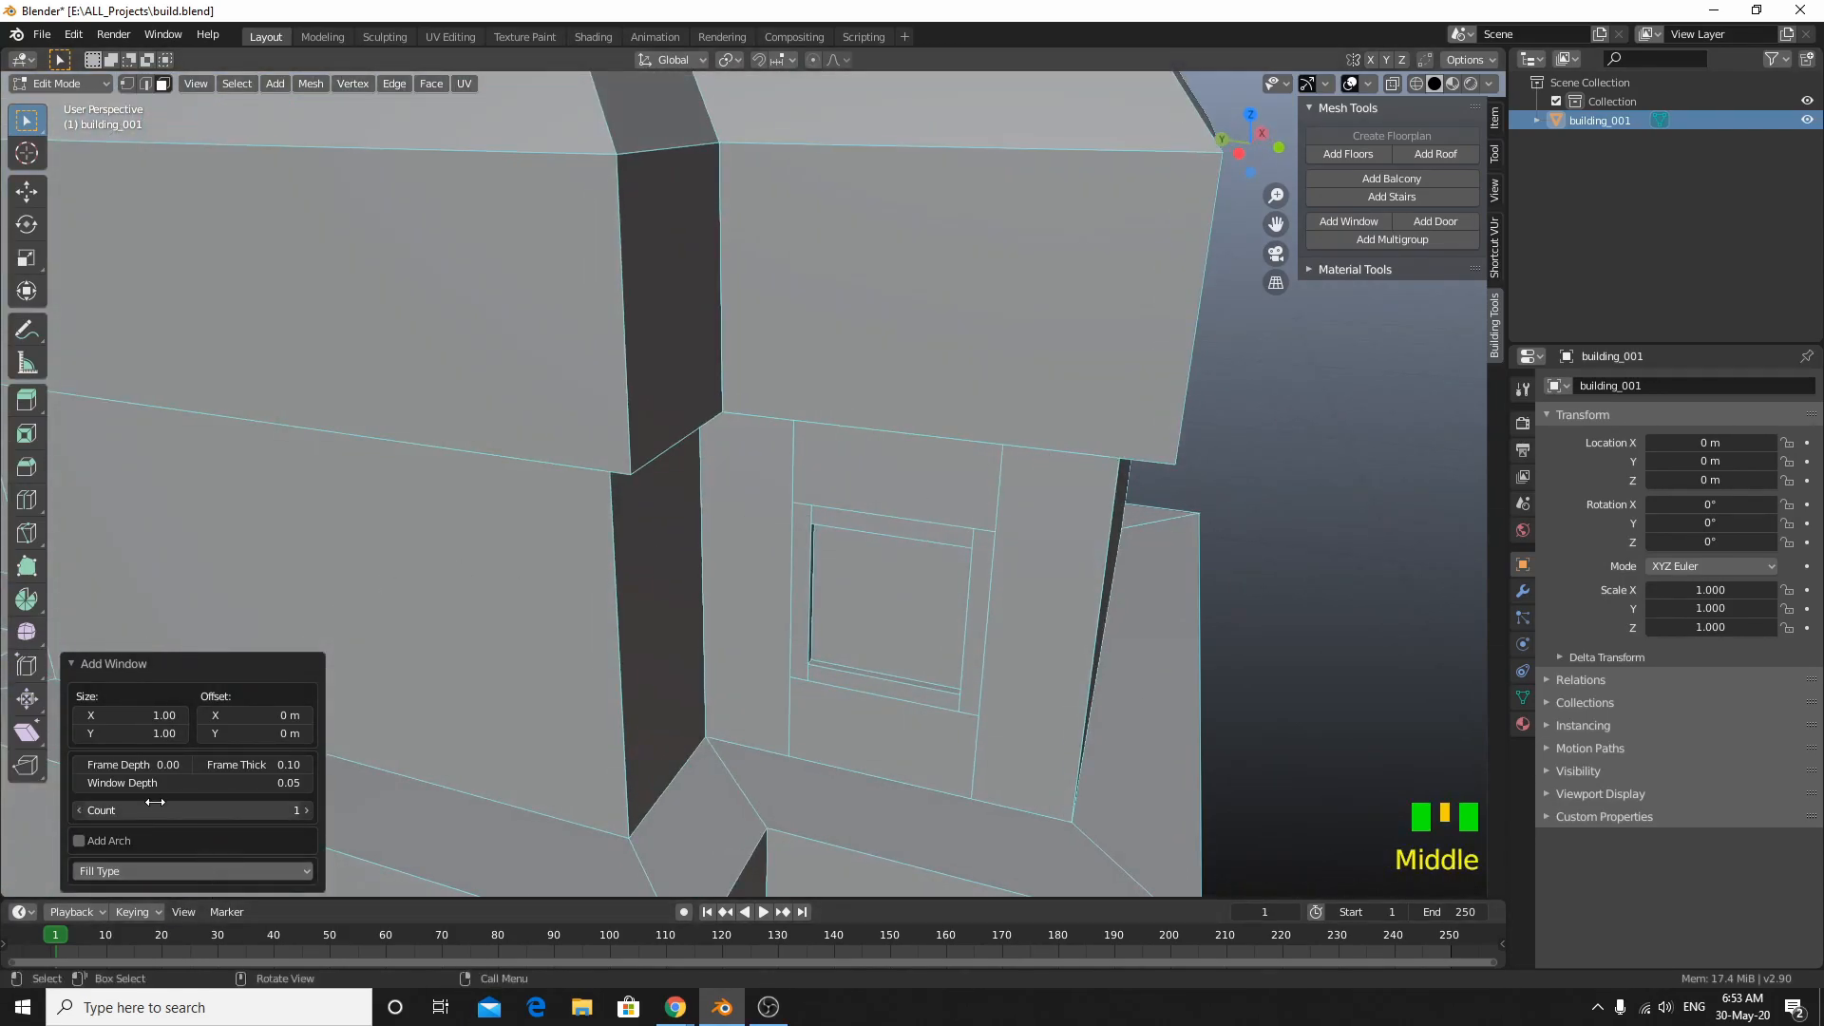
Step: Set the new windows' size to 1.69 in X and 1.45 in Y
left_click_drag(133, 765, 133, 765)
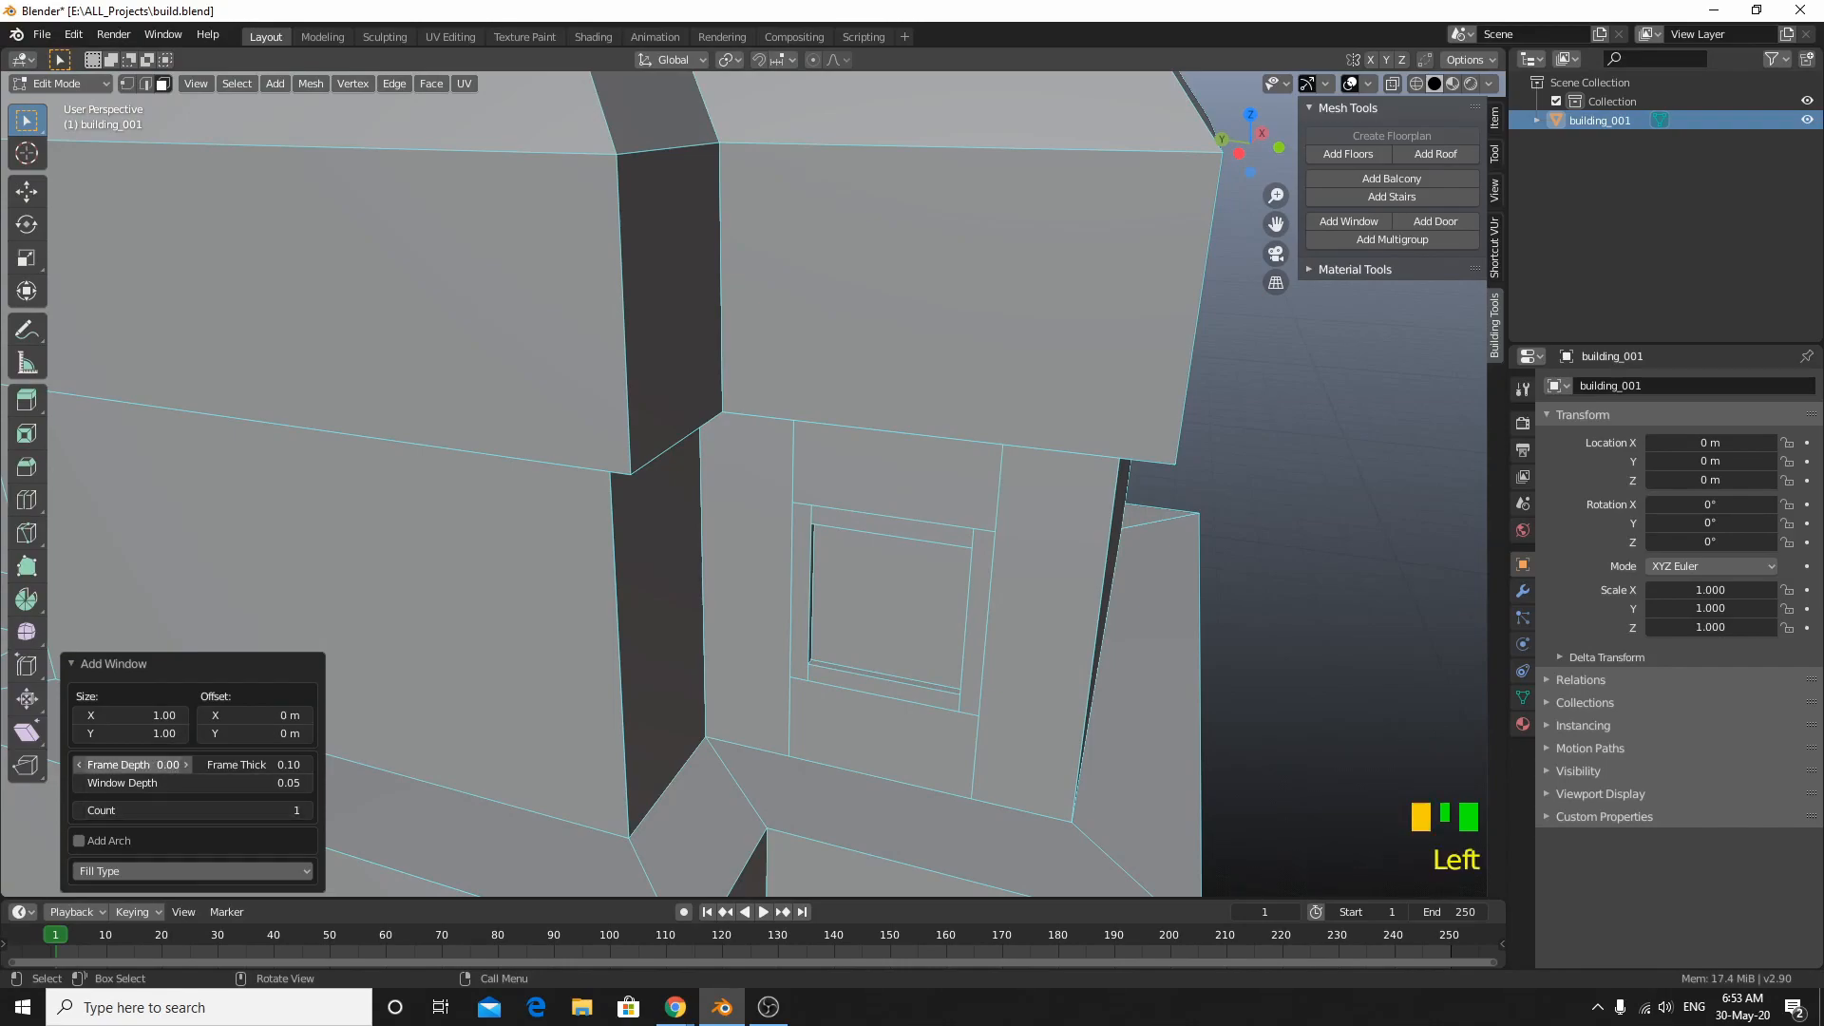
left_click(167, 779)
left_click(168, 779)
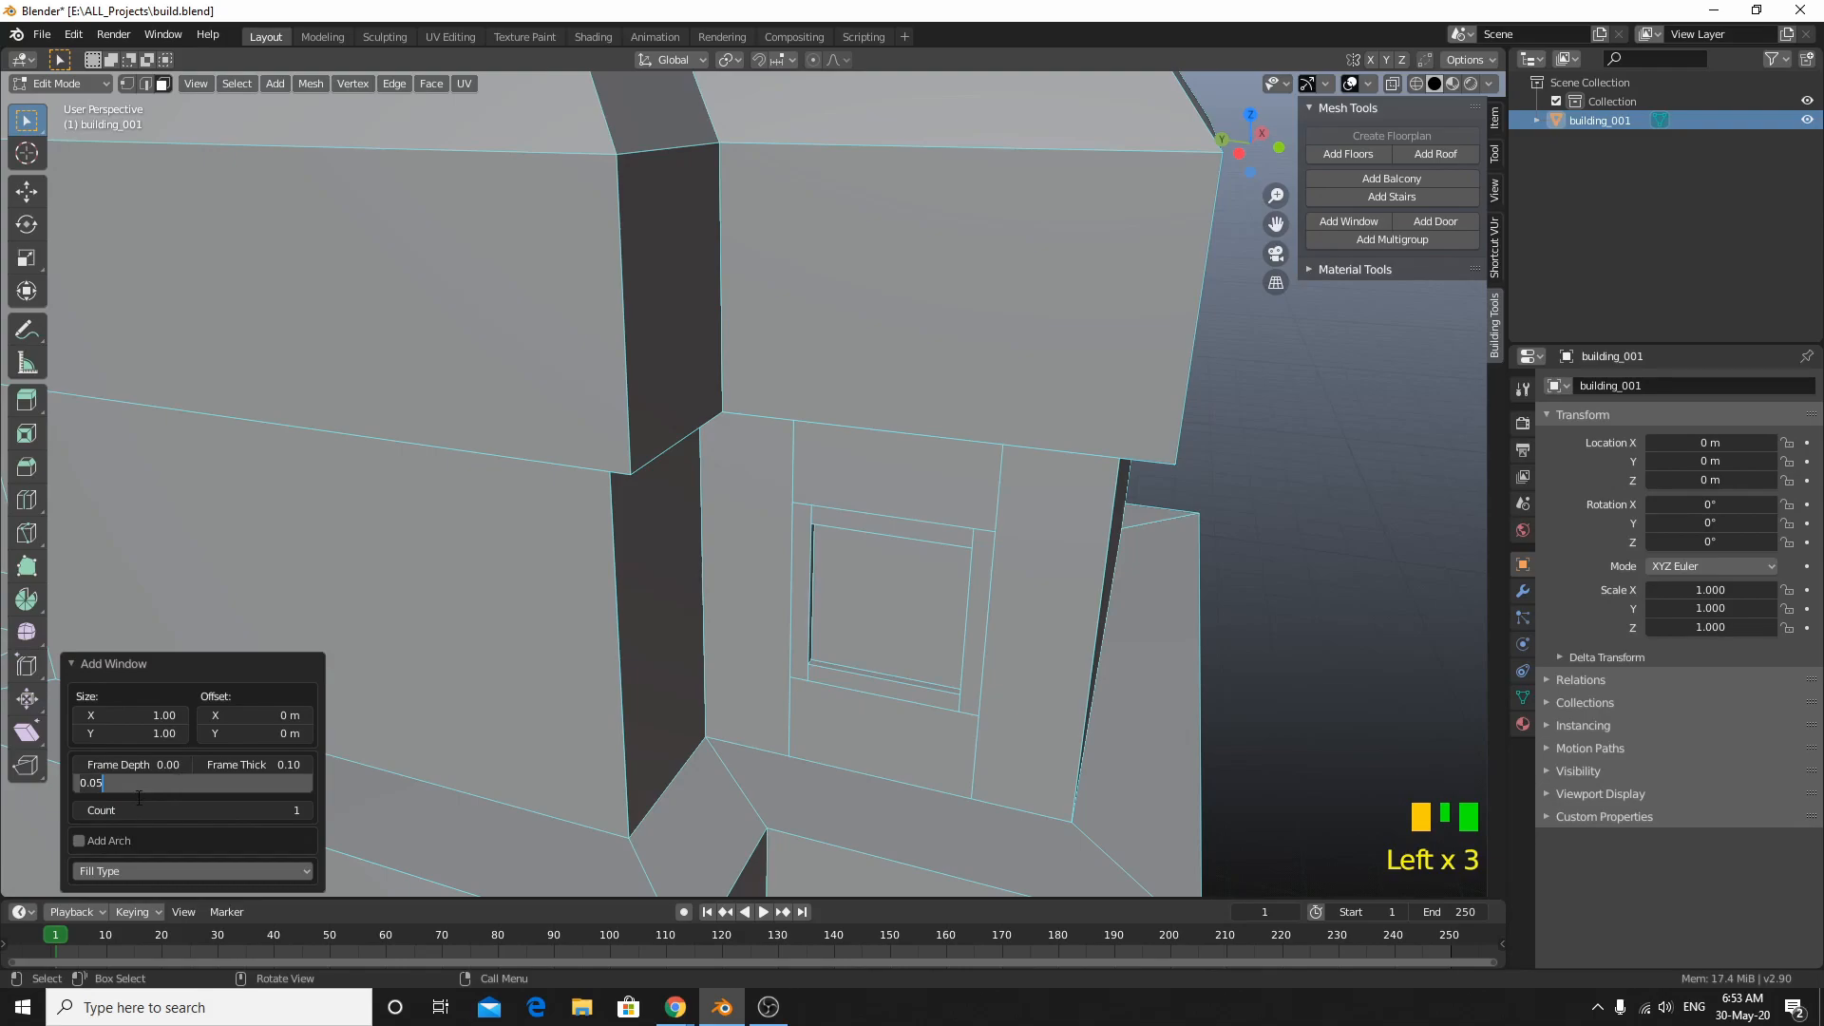
key("Return")
left_click_drag(133, 714, 183, 734)
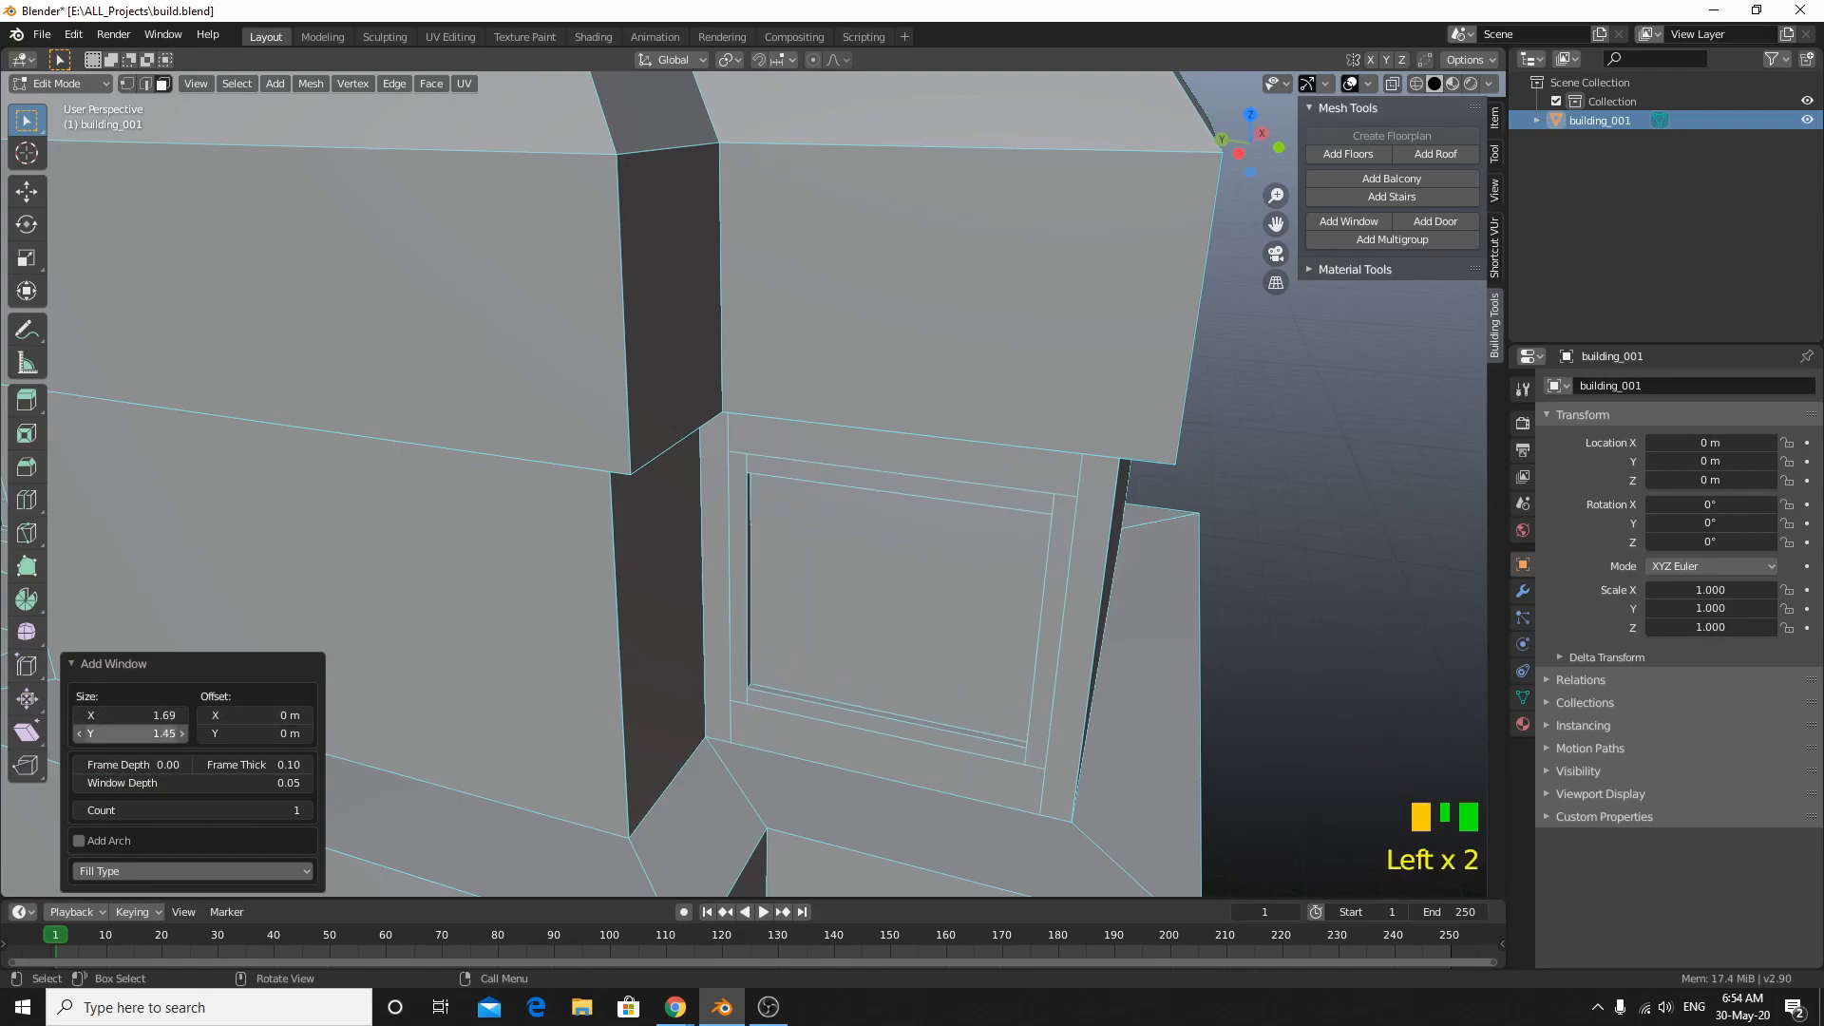
scroll(538, 698, "down", 5)
middle_click_drag(537, 697, 580, 652)
scroll(584, 653, "up", 2)
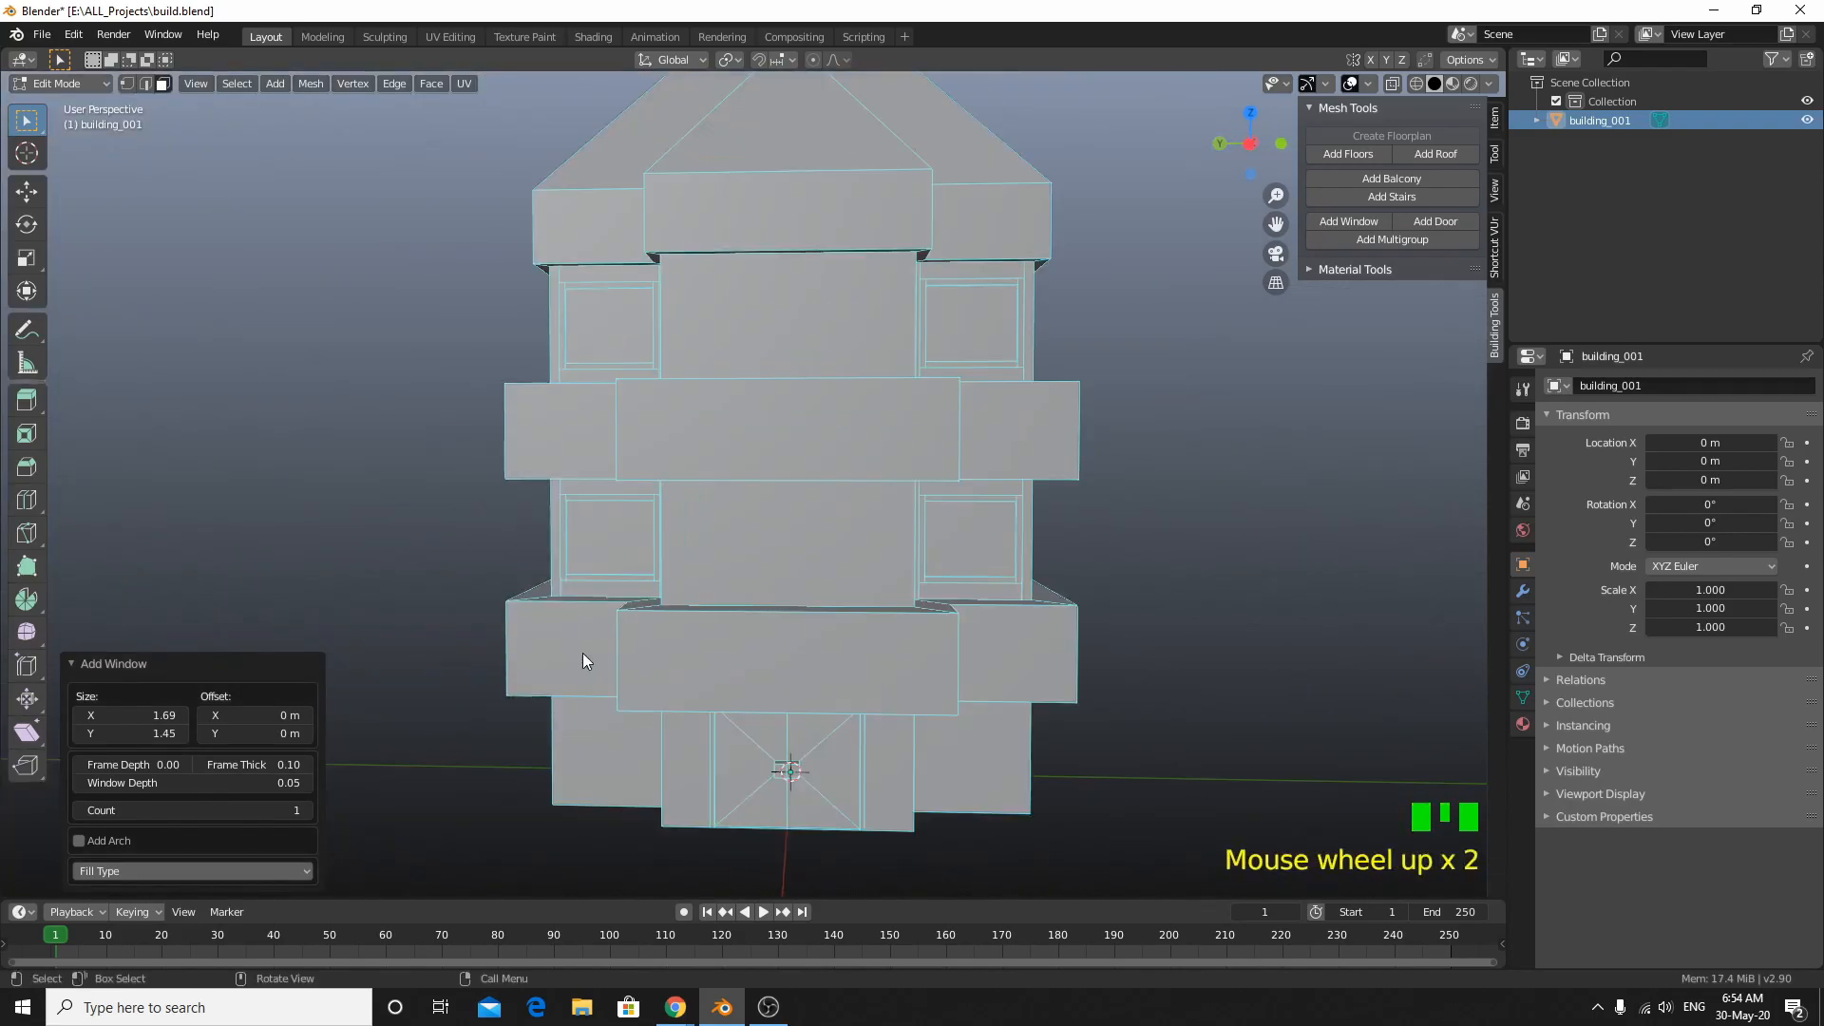
Step: Try the Bar fill type on the new windows, and set the fill back to None
left_click(106, 871)
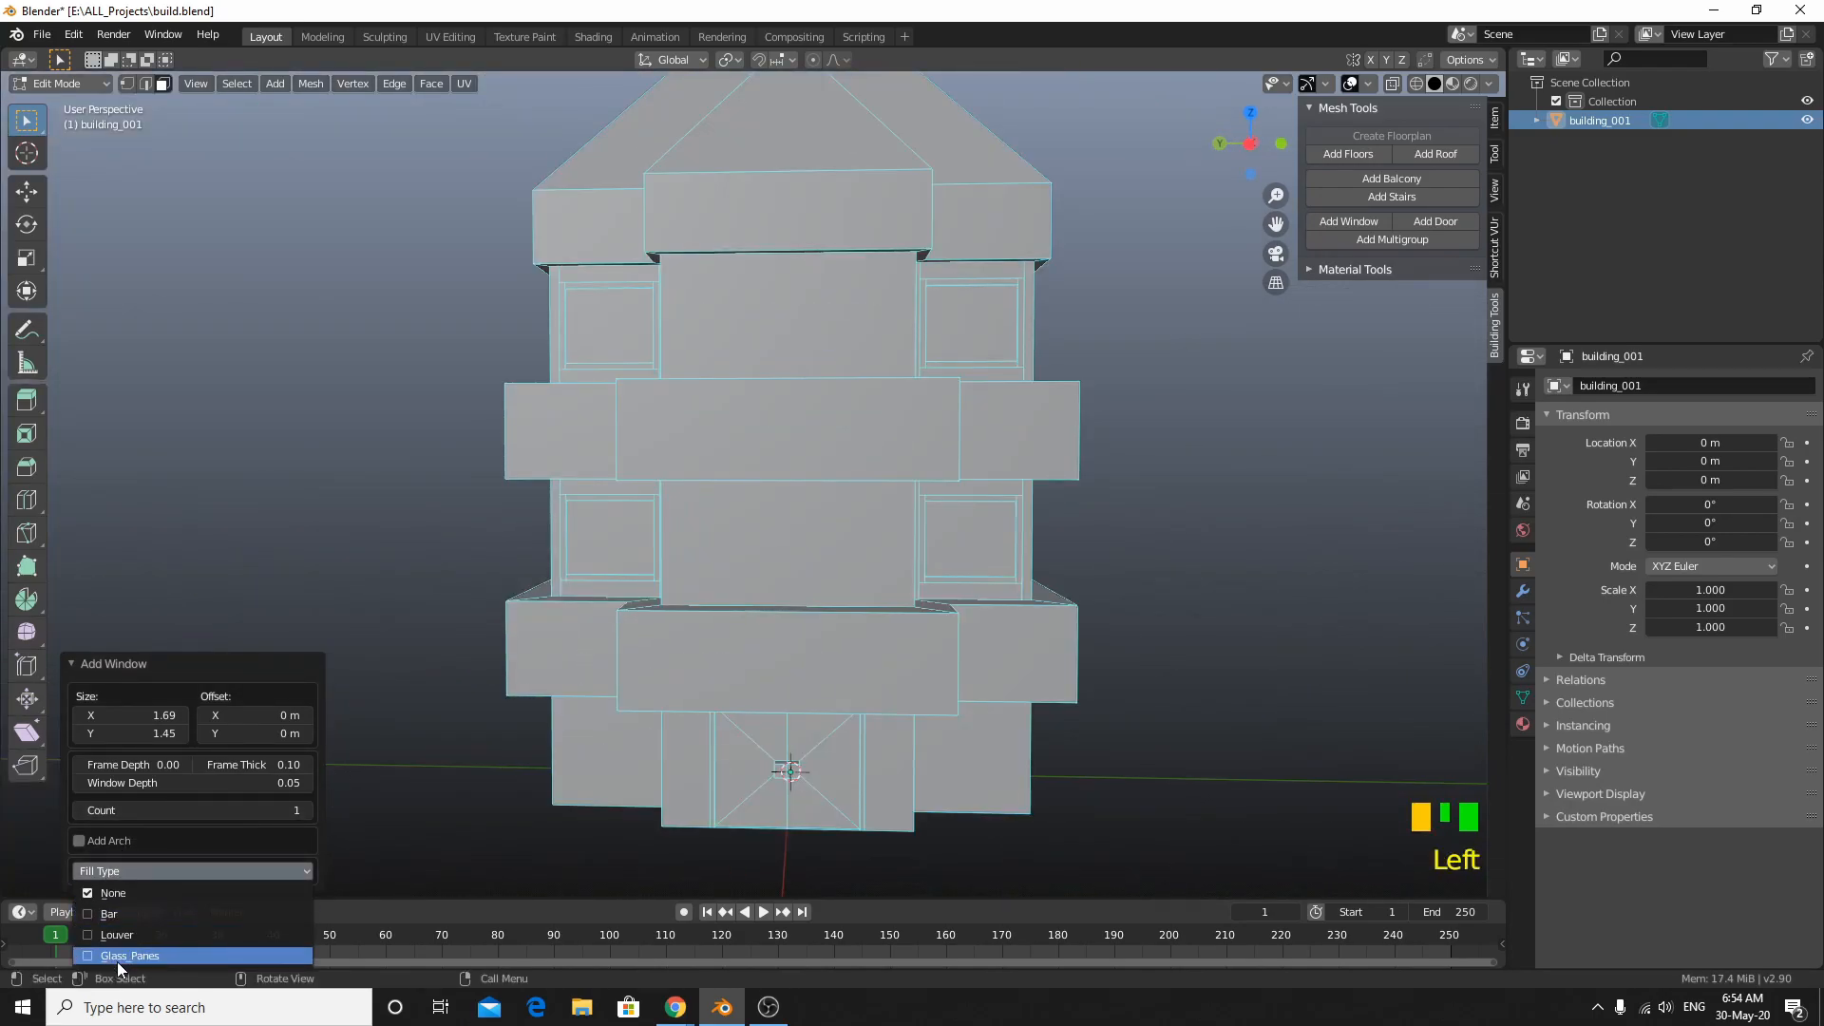
left_click(144, 914)
middle_click_drag(488, 515, 544, 557)
left_click(106, 807)
left_click(116, 834)
Step: Select the central front wall faces of the two upper storeys and add balconies to them
scroll(350, 406, "down", 2)
middle_click_drag(350, 407, 451, 425)
scroll(629, 660, "up", 1)
middle_click_drag(629, 660, 693, 618)
scroll(635, 650, "up", 2)
left_click(700, 436)
left_click(675, 639, "shift")
left_click(1385, 179)
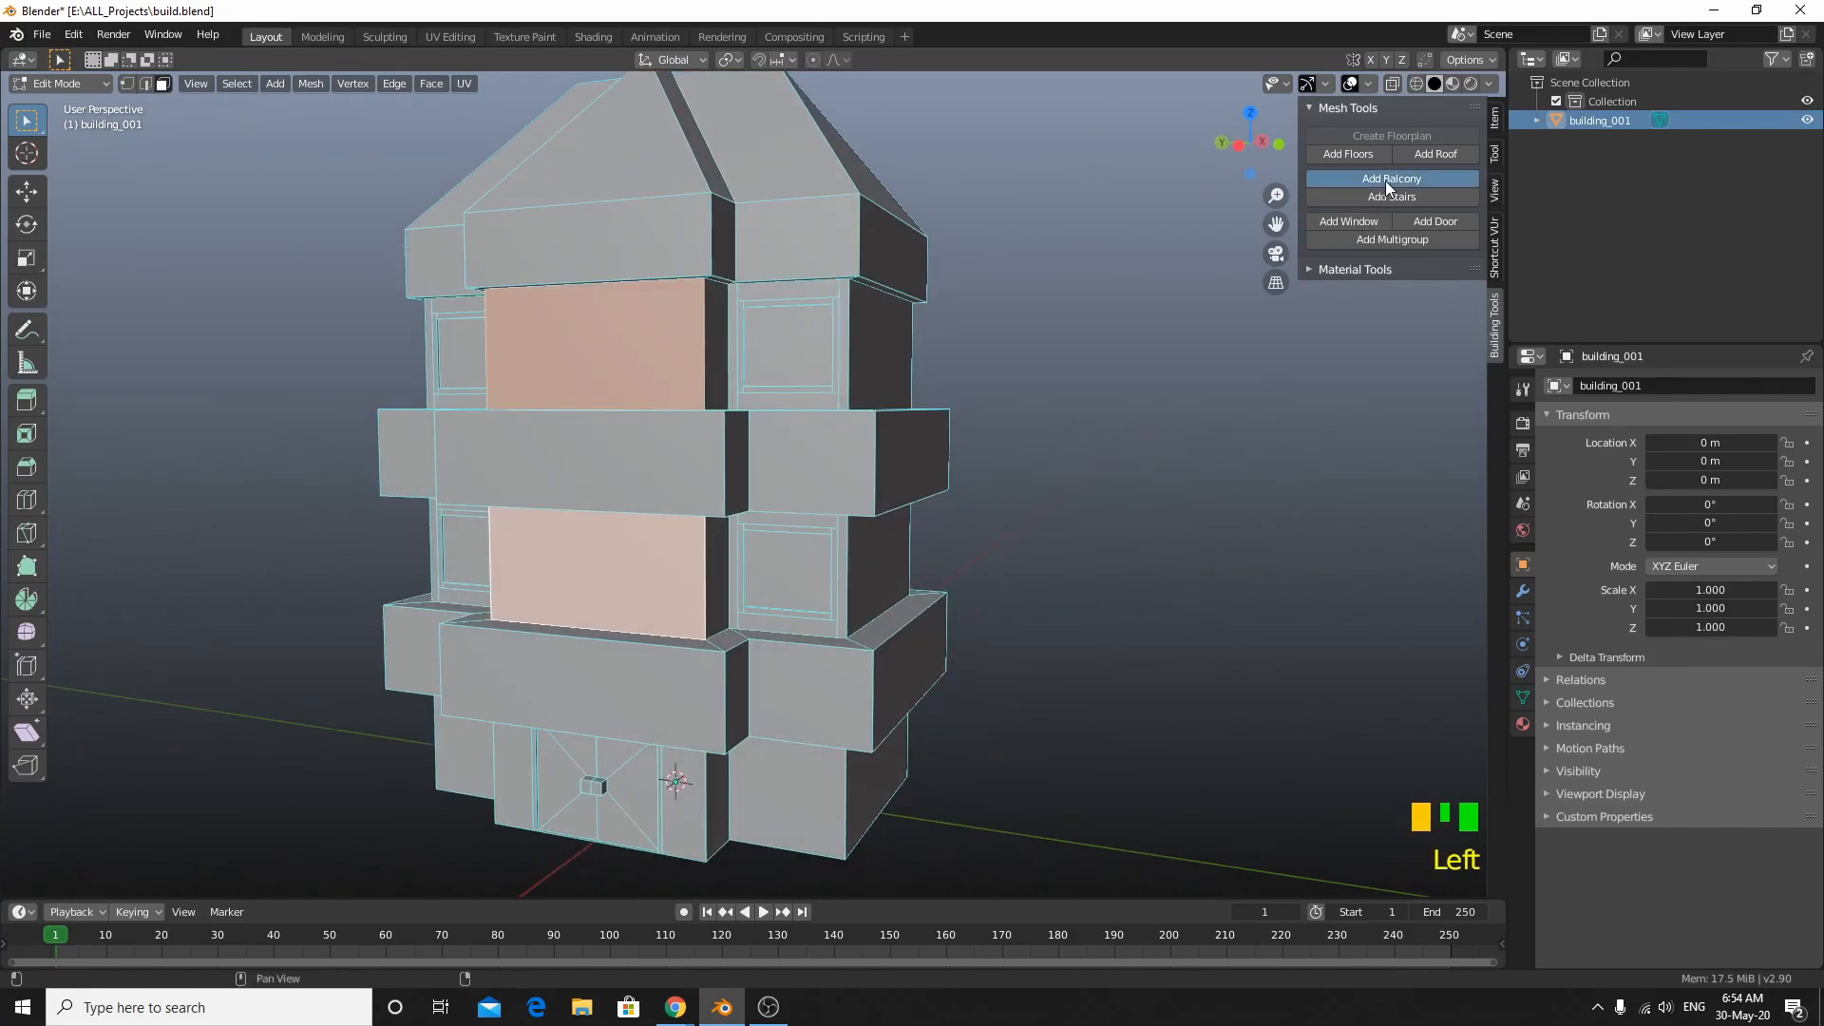
scroll(1012, 441, "up", 2)
mouse_move(1015, 460)
middle_mouse_down()
mouse_move(1067, 464)
mouse_move(1049, 453)
middle_mouse_up()
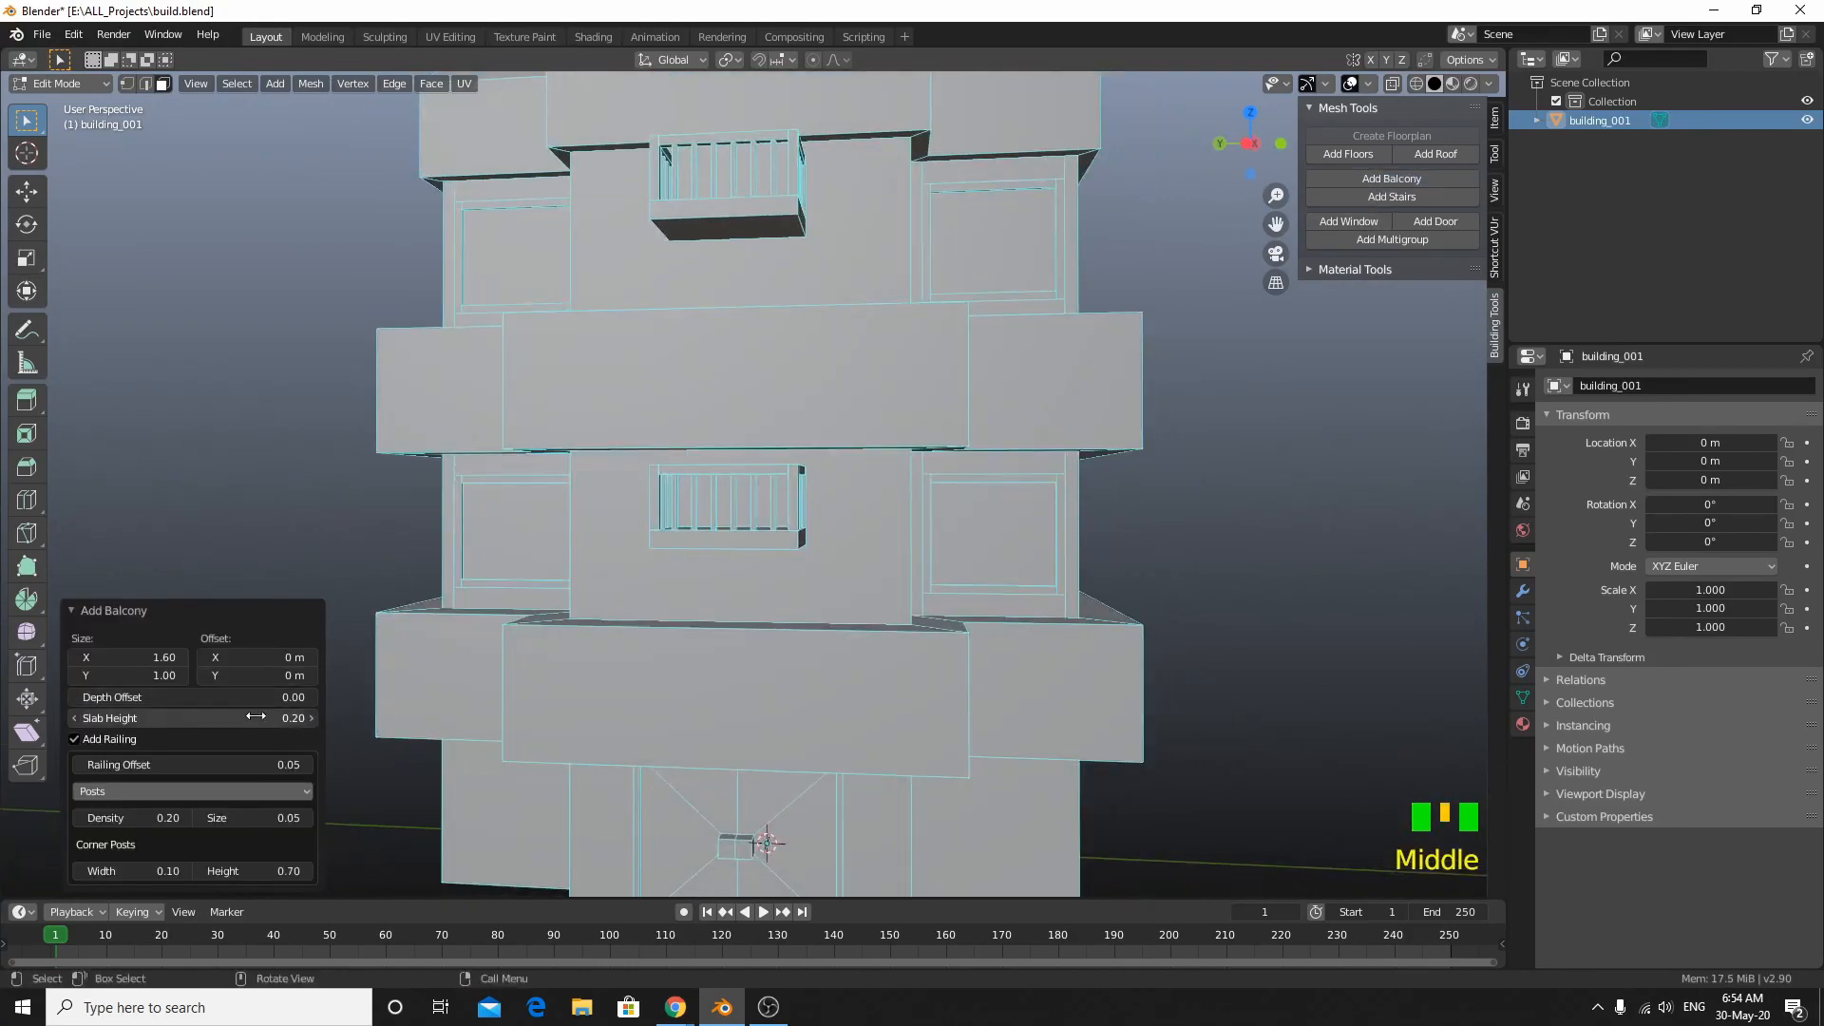
Step: Set the balconies' Y offset to -0.87 m and their X size to 3.07, and save the file
mouse_move(256, 675)
left_mouse_down()
mouse_move(271, 675)
mouse_move(205, 675)
mouse_move(272, 657)
left_mouse_up()
left_click(271, 657)
key("Return")
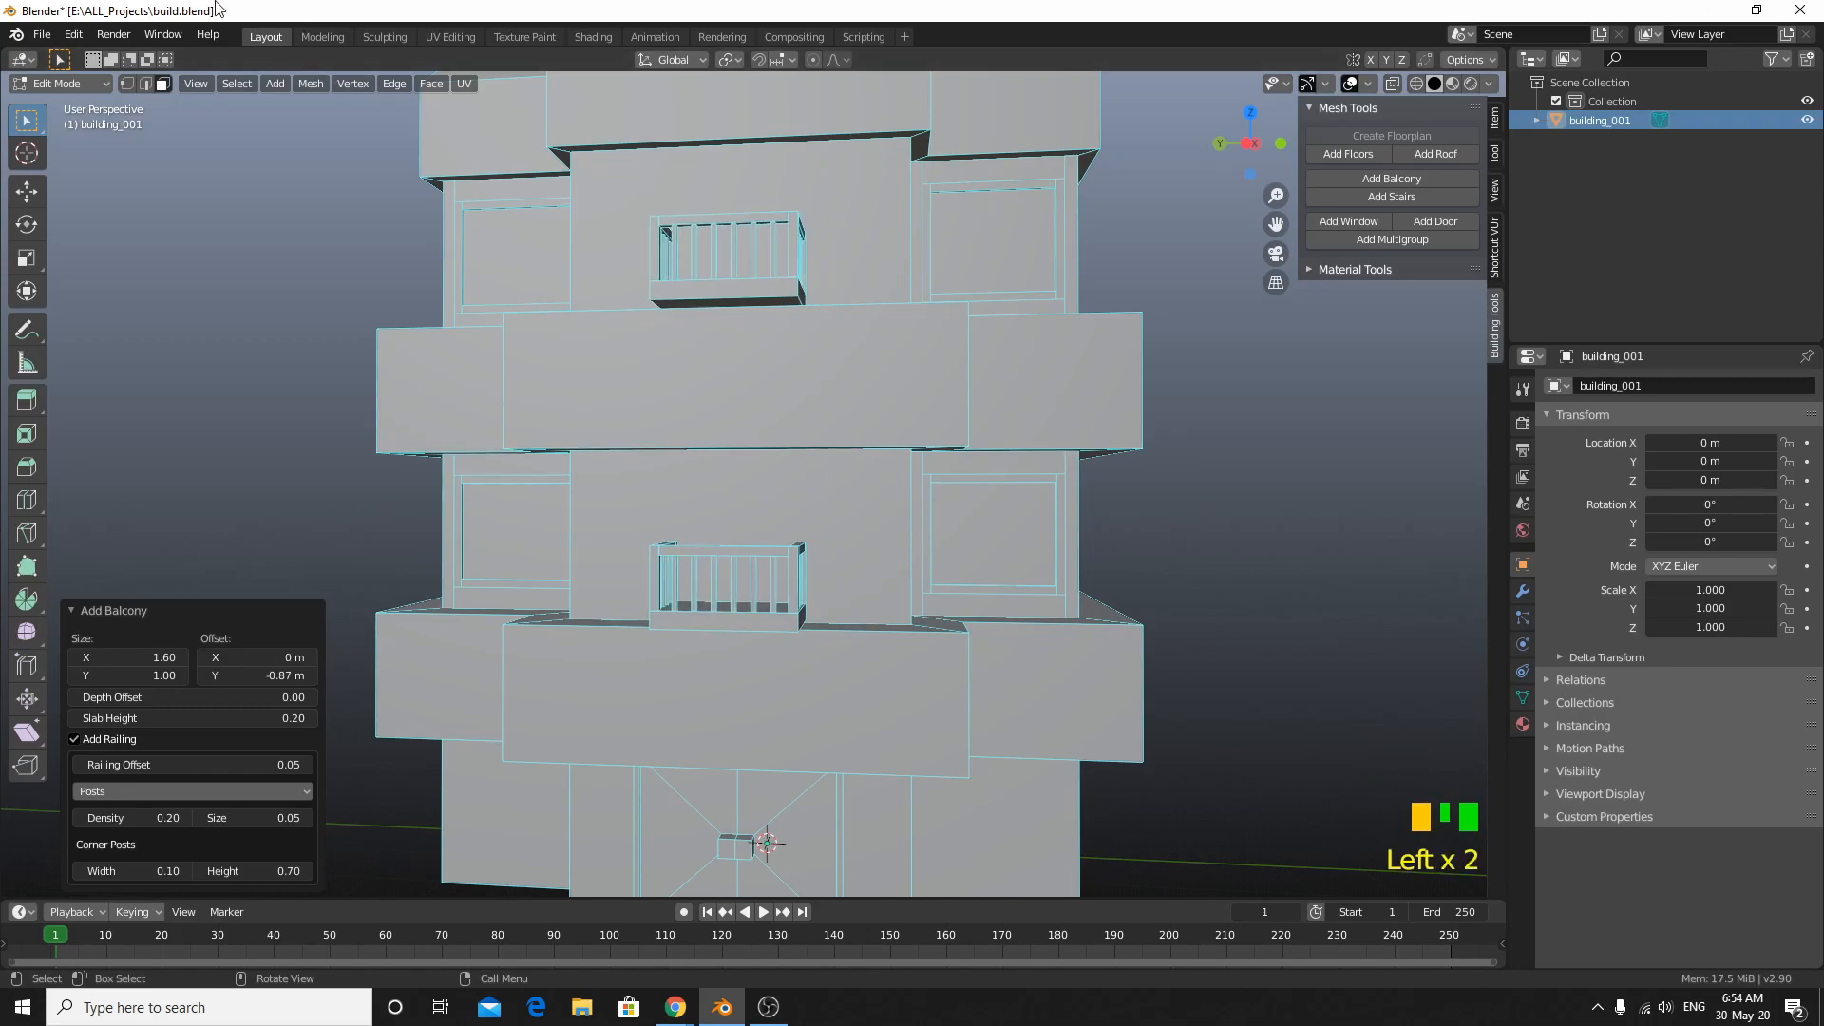
left_click_drag(94, 656, 178, 656)
key("ctrl+s")
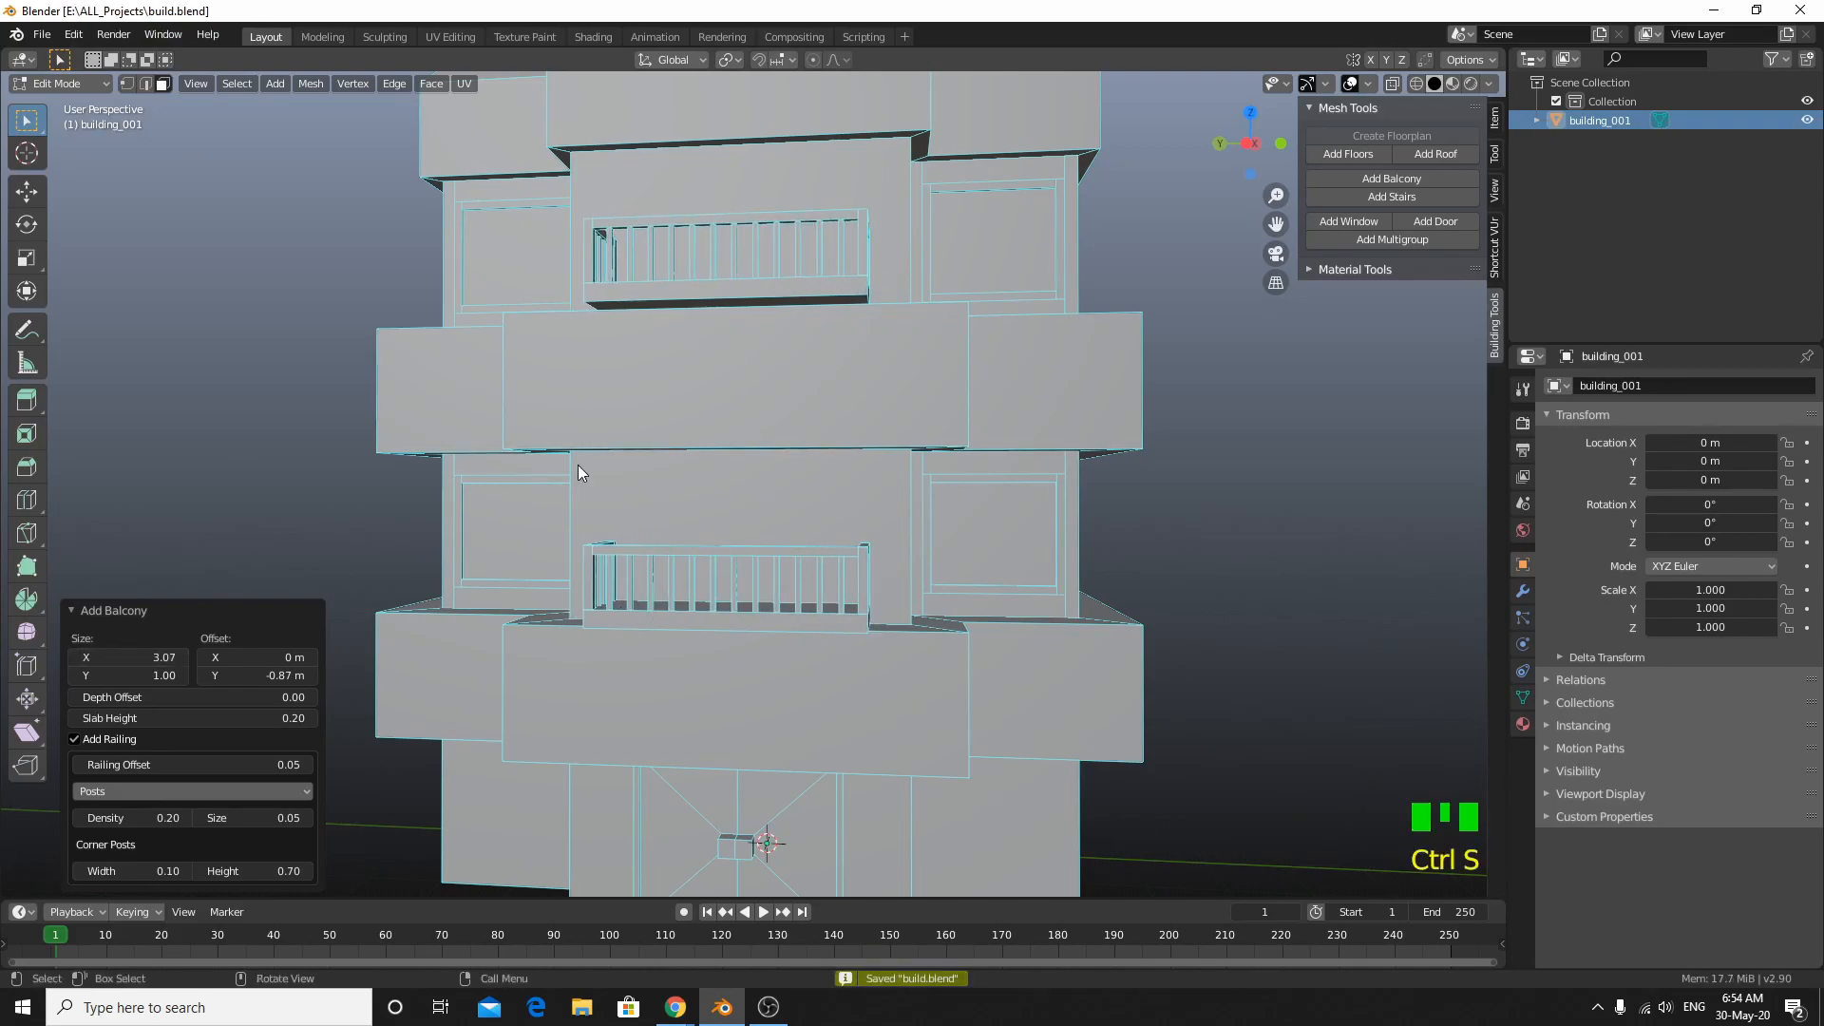
Step: Select the wall faces behind both balconies and add doors to them
mouse_move(419, 586)
middle_mouse_down()
mouse_move(433, 602)
mouse_move(395, 614)
mouse_move(409, 626)
mouse_move(434, 566)
mouse_move(452, 612)
mouse_move(407, 601)
middle_mouse_up()
left_click(810, 629)
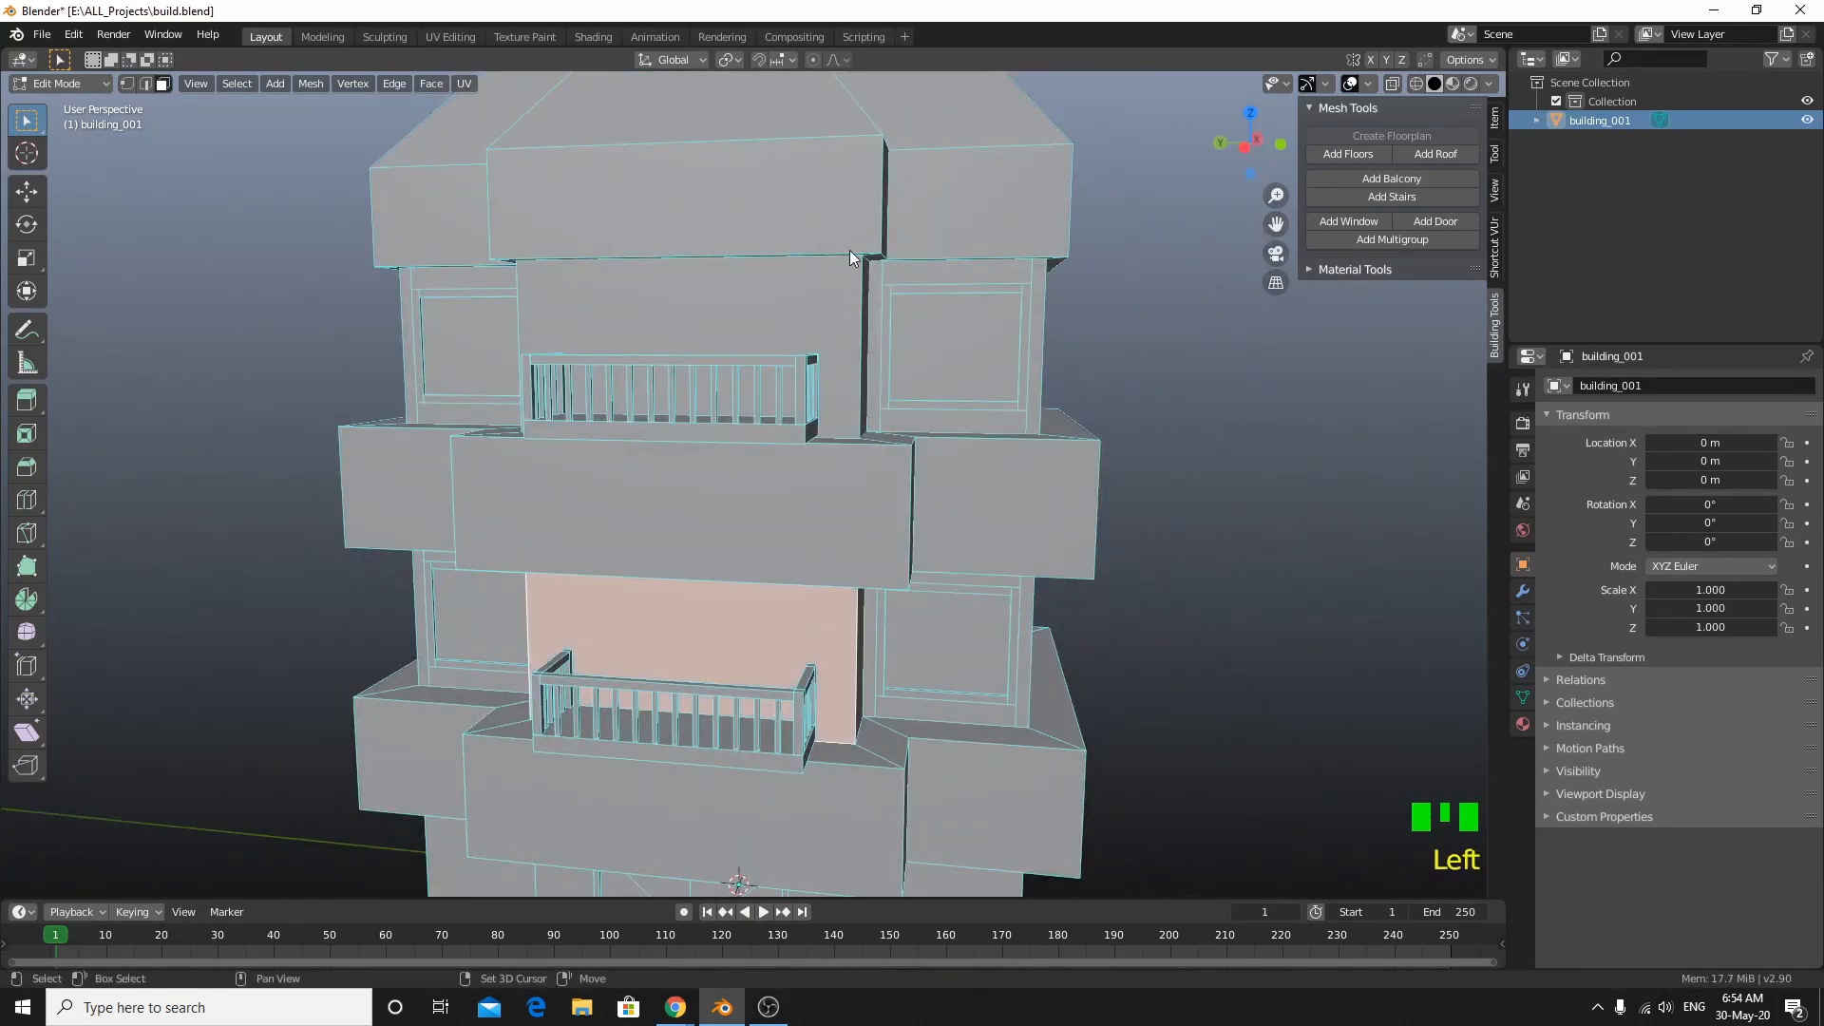
left_click(749, 304, "shift")
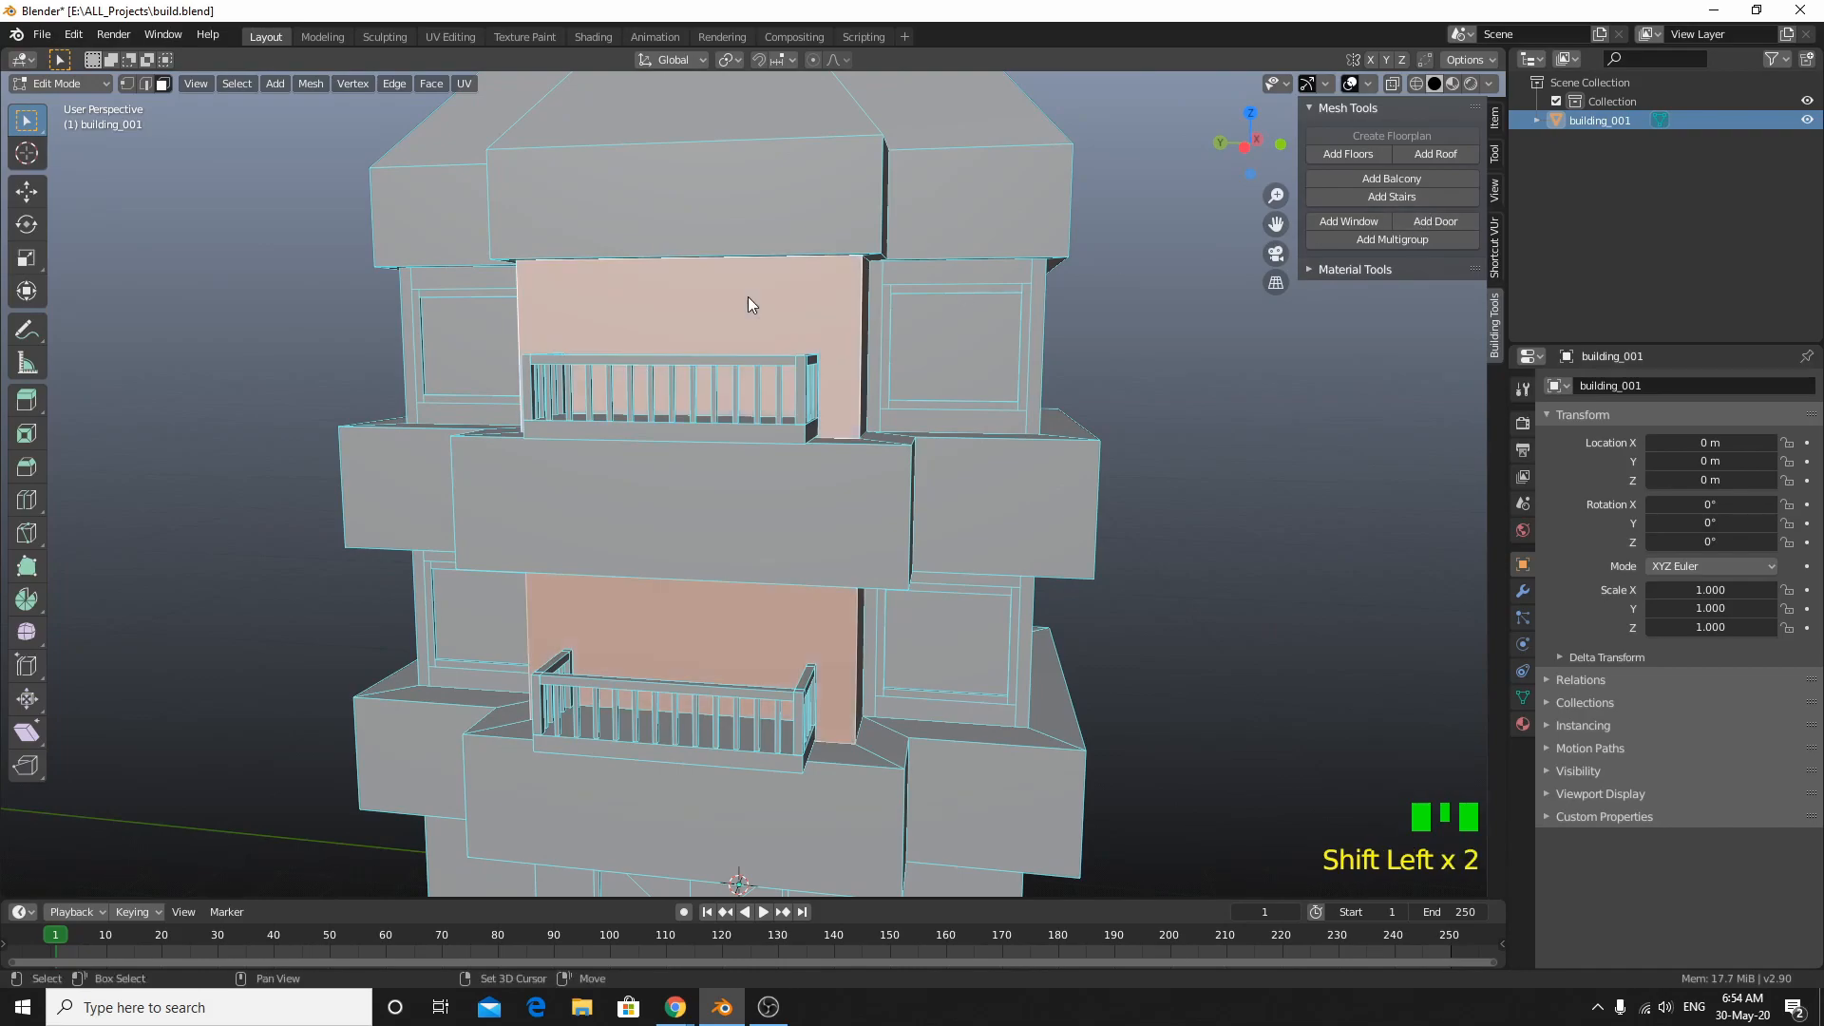
left_click(1430, 219)
middle_click_drag(946, 449, 764, 664)
scroll(722, 627, "down", 2)
scroll(766, 664, "up", 2)
scroll(821, 677, "down", 1)
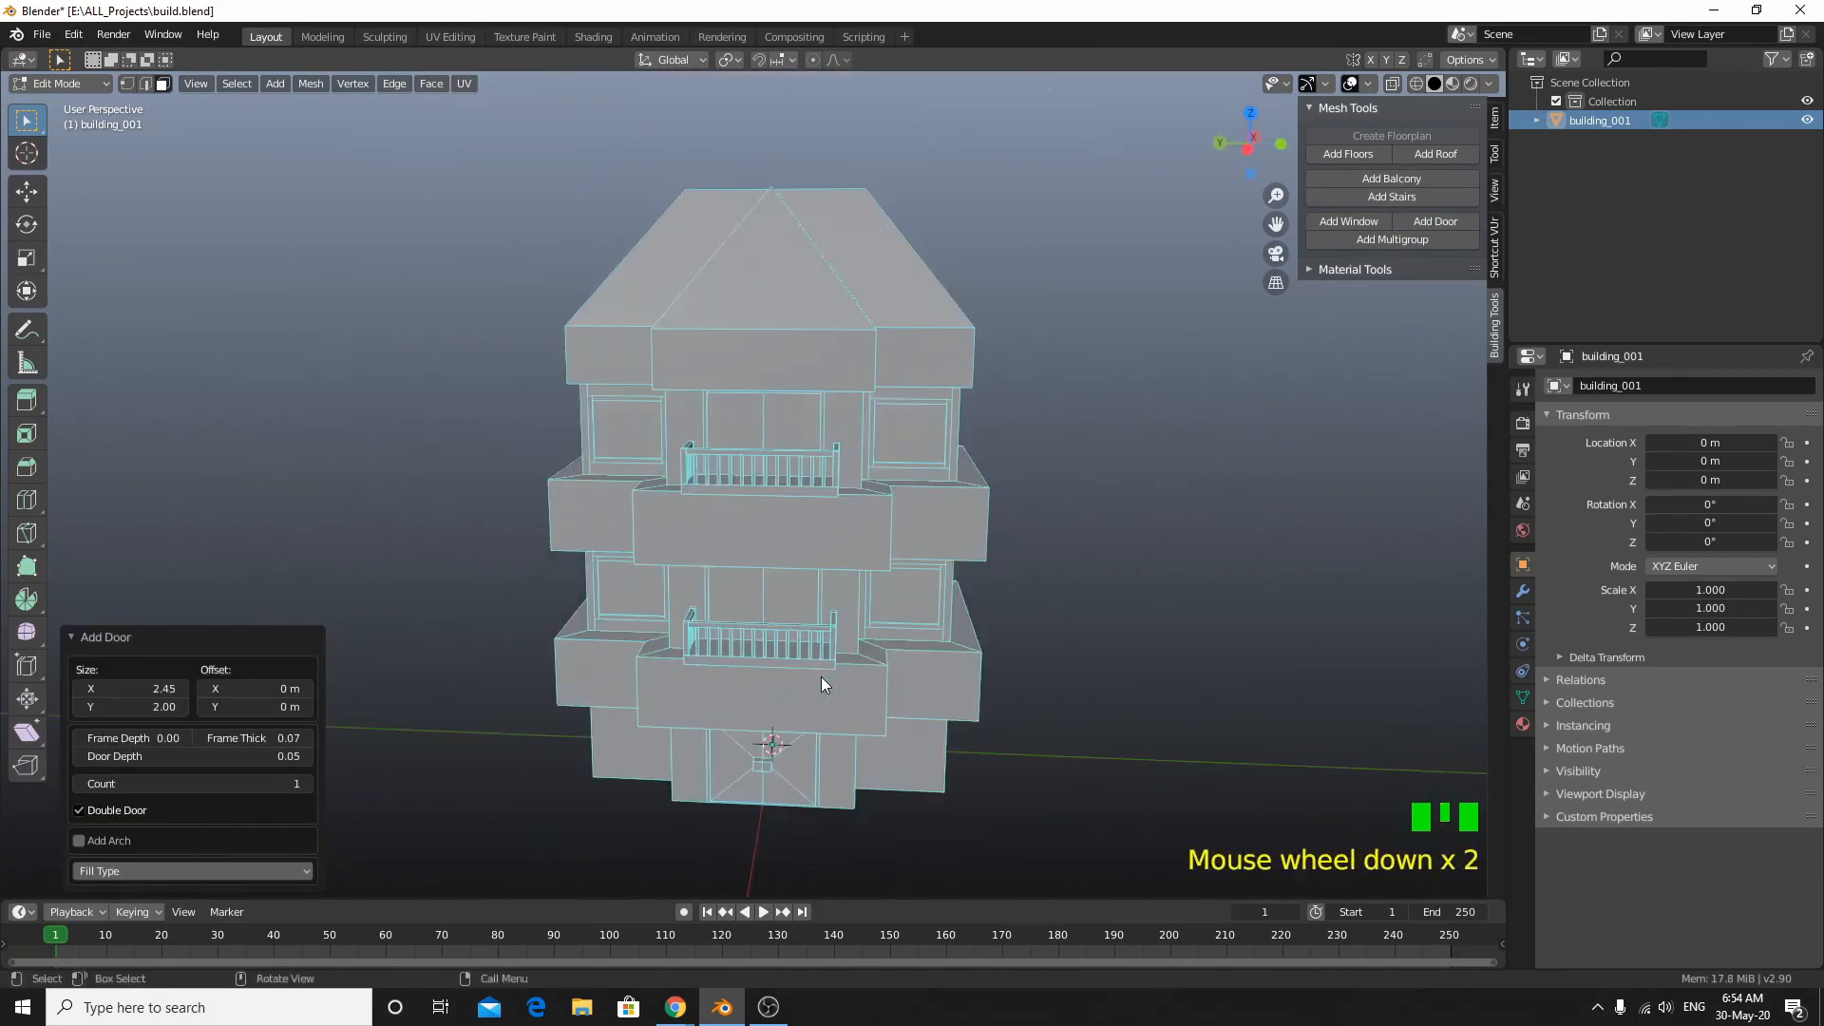
scroll(811, 669, "up", 2)
scroll(811, 669, "up", 1)
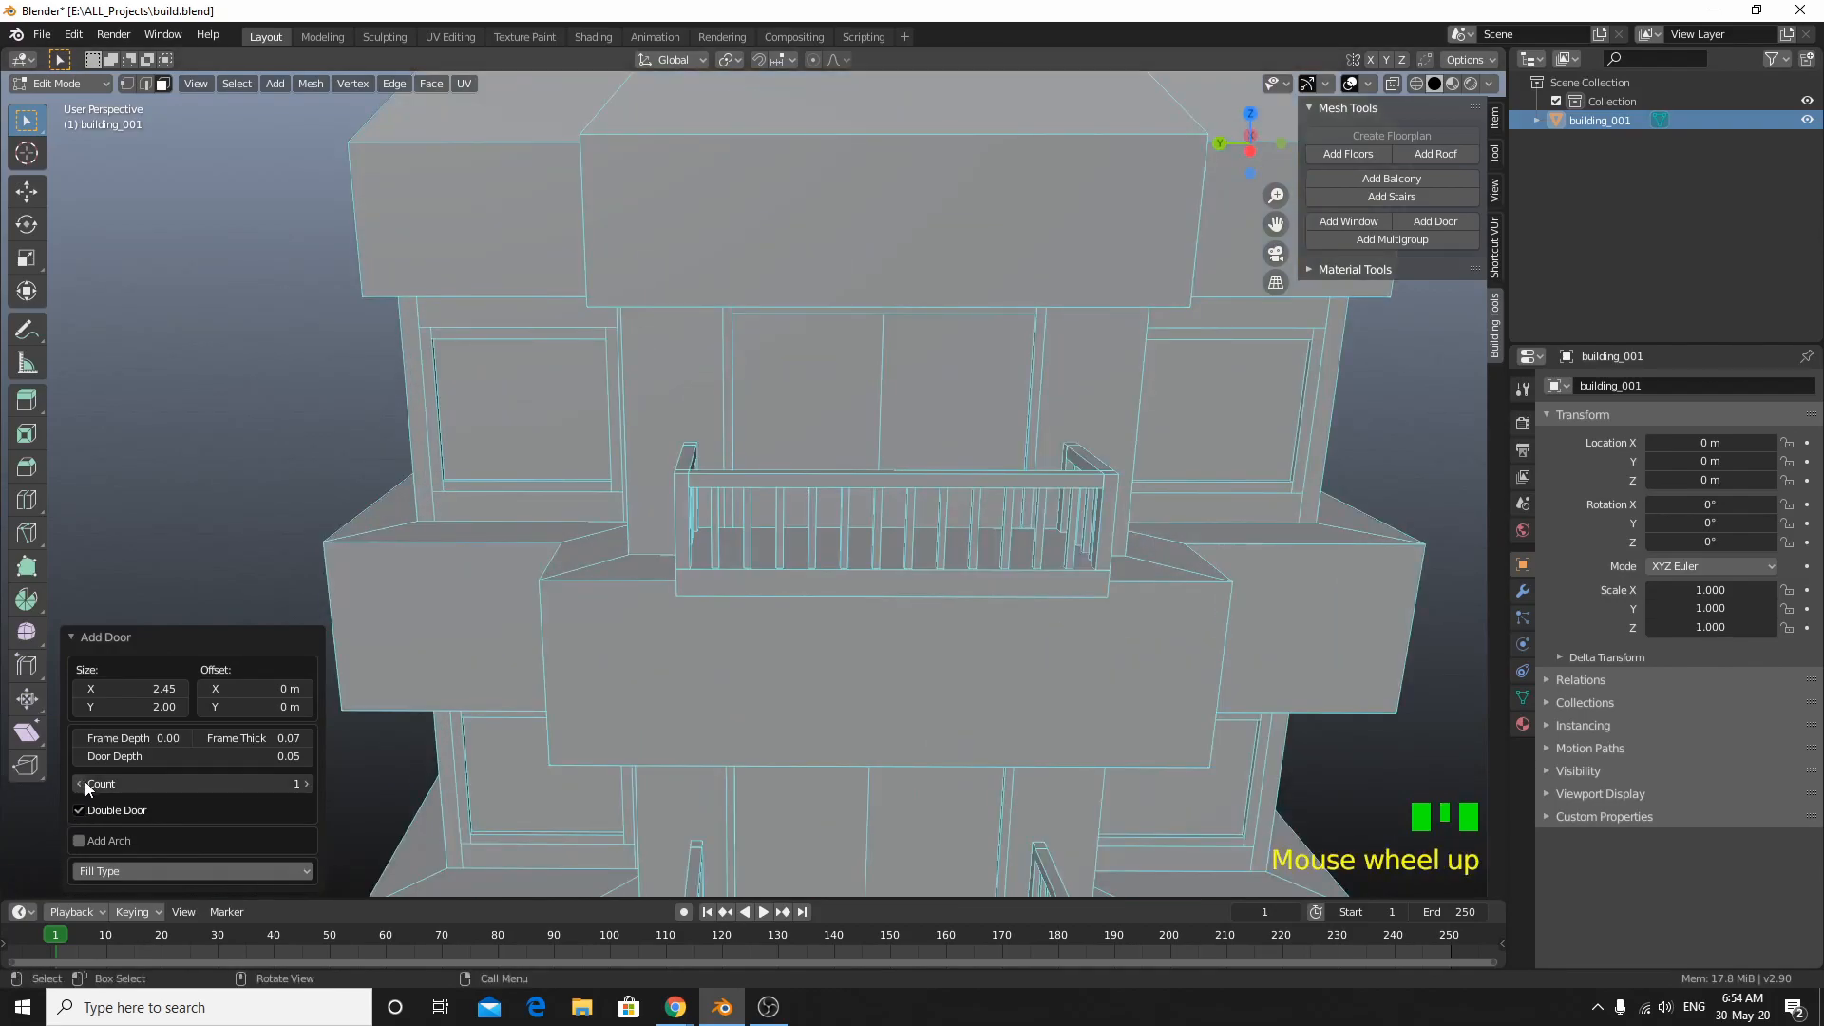
Step: Turn the balcony doors into single doors and set their X size to 0.98
left_click(80, 811)
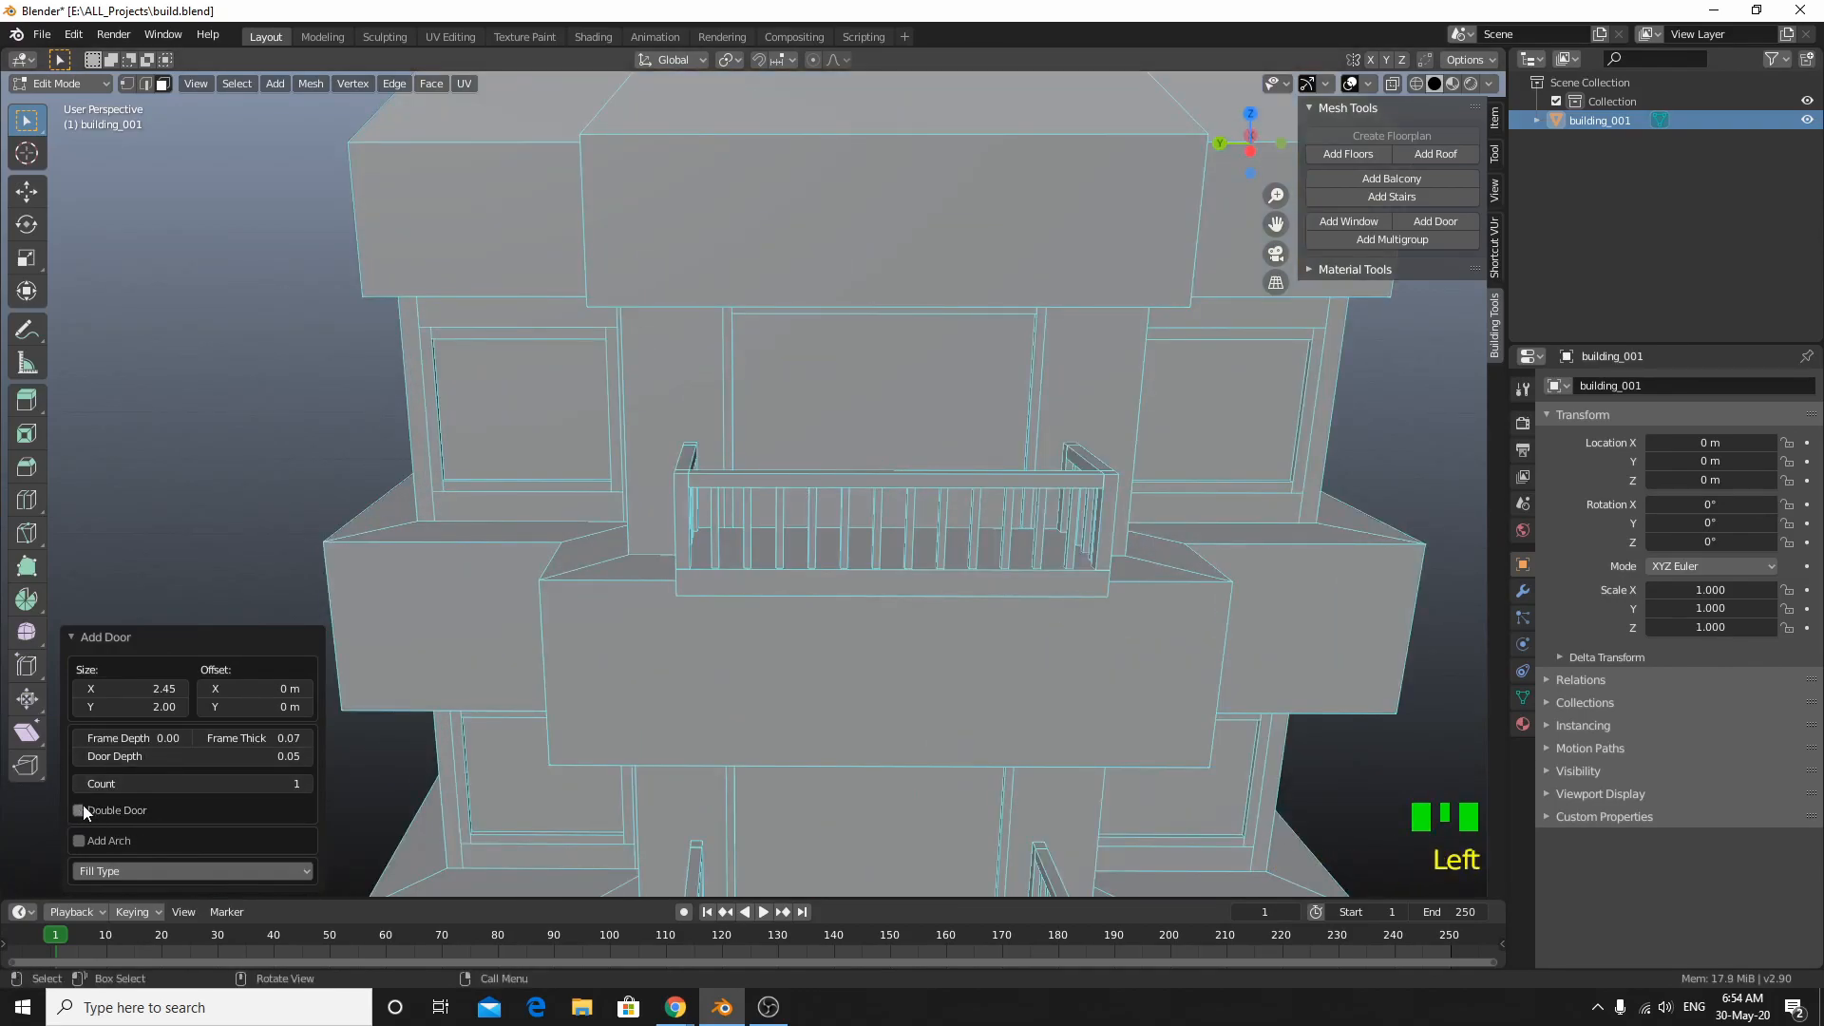
scroll(578, 613, "down", 3)
middle_click_drag(579, 613, 543, 582)
scroll(580, 624, "up", 2)
scroll(582, 636, "up", 1)
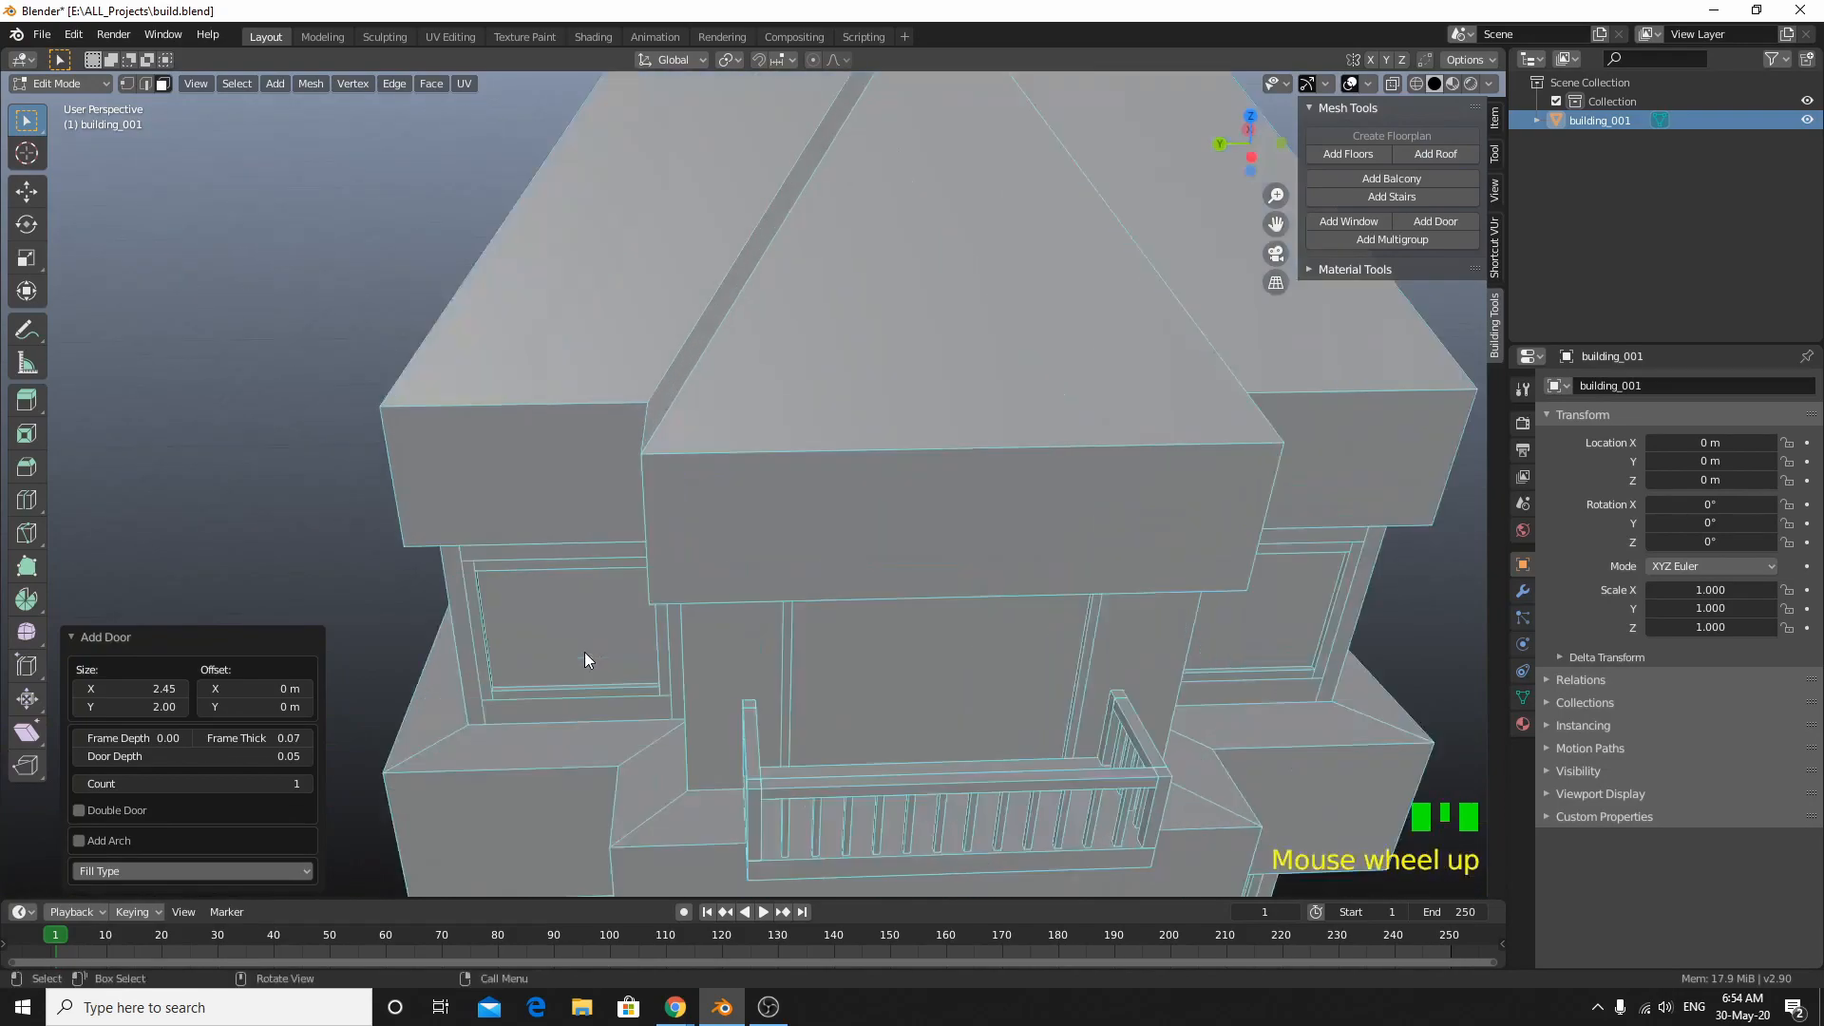
middle_click_drag(584, 652, 579, 622)
left_click_drag(161, 691, 88, 691)
Step: Examine the building from the back, the sides and the front
scroll(852, 458, "down", 4)
middle_click_drag(852, 458, 601, 580)
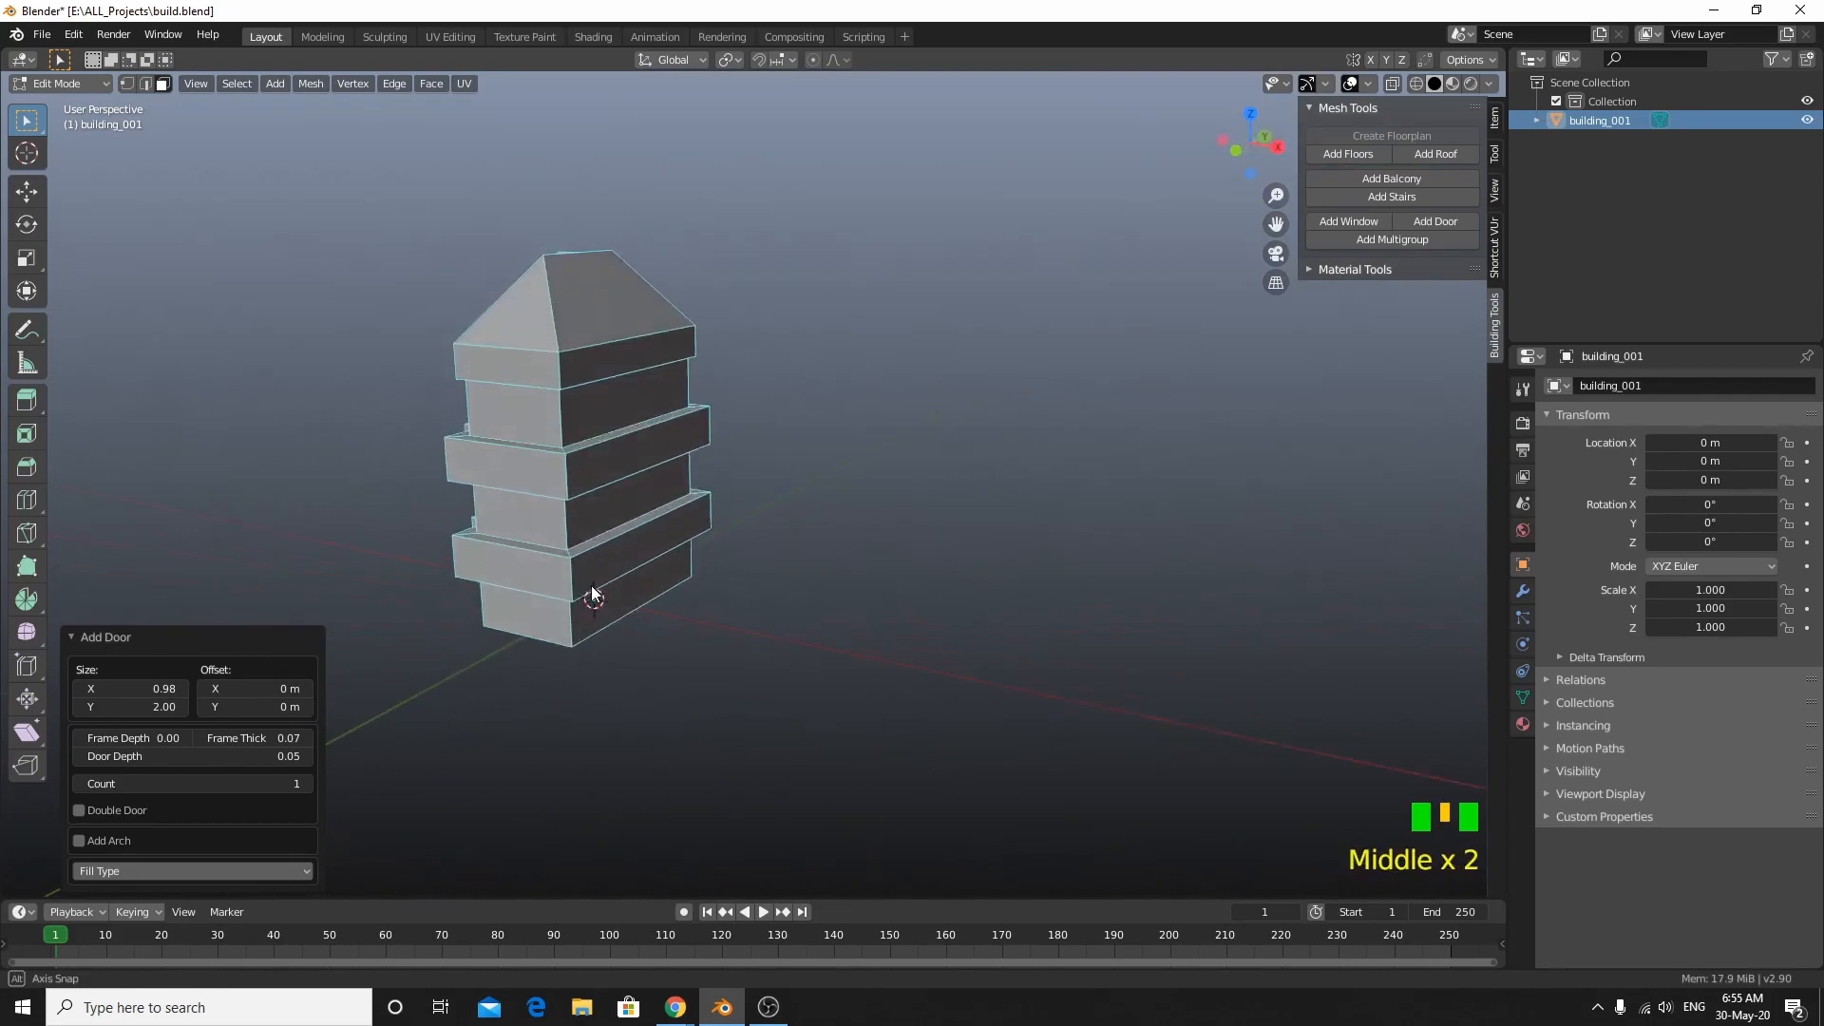
scroll(465, 488, "down", 1)
scroll(595, 595, "up", 2, "shift")
scroll(639, 615, "up", 5)
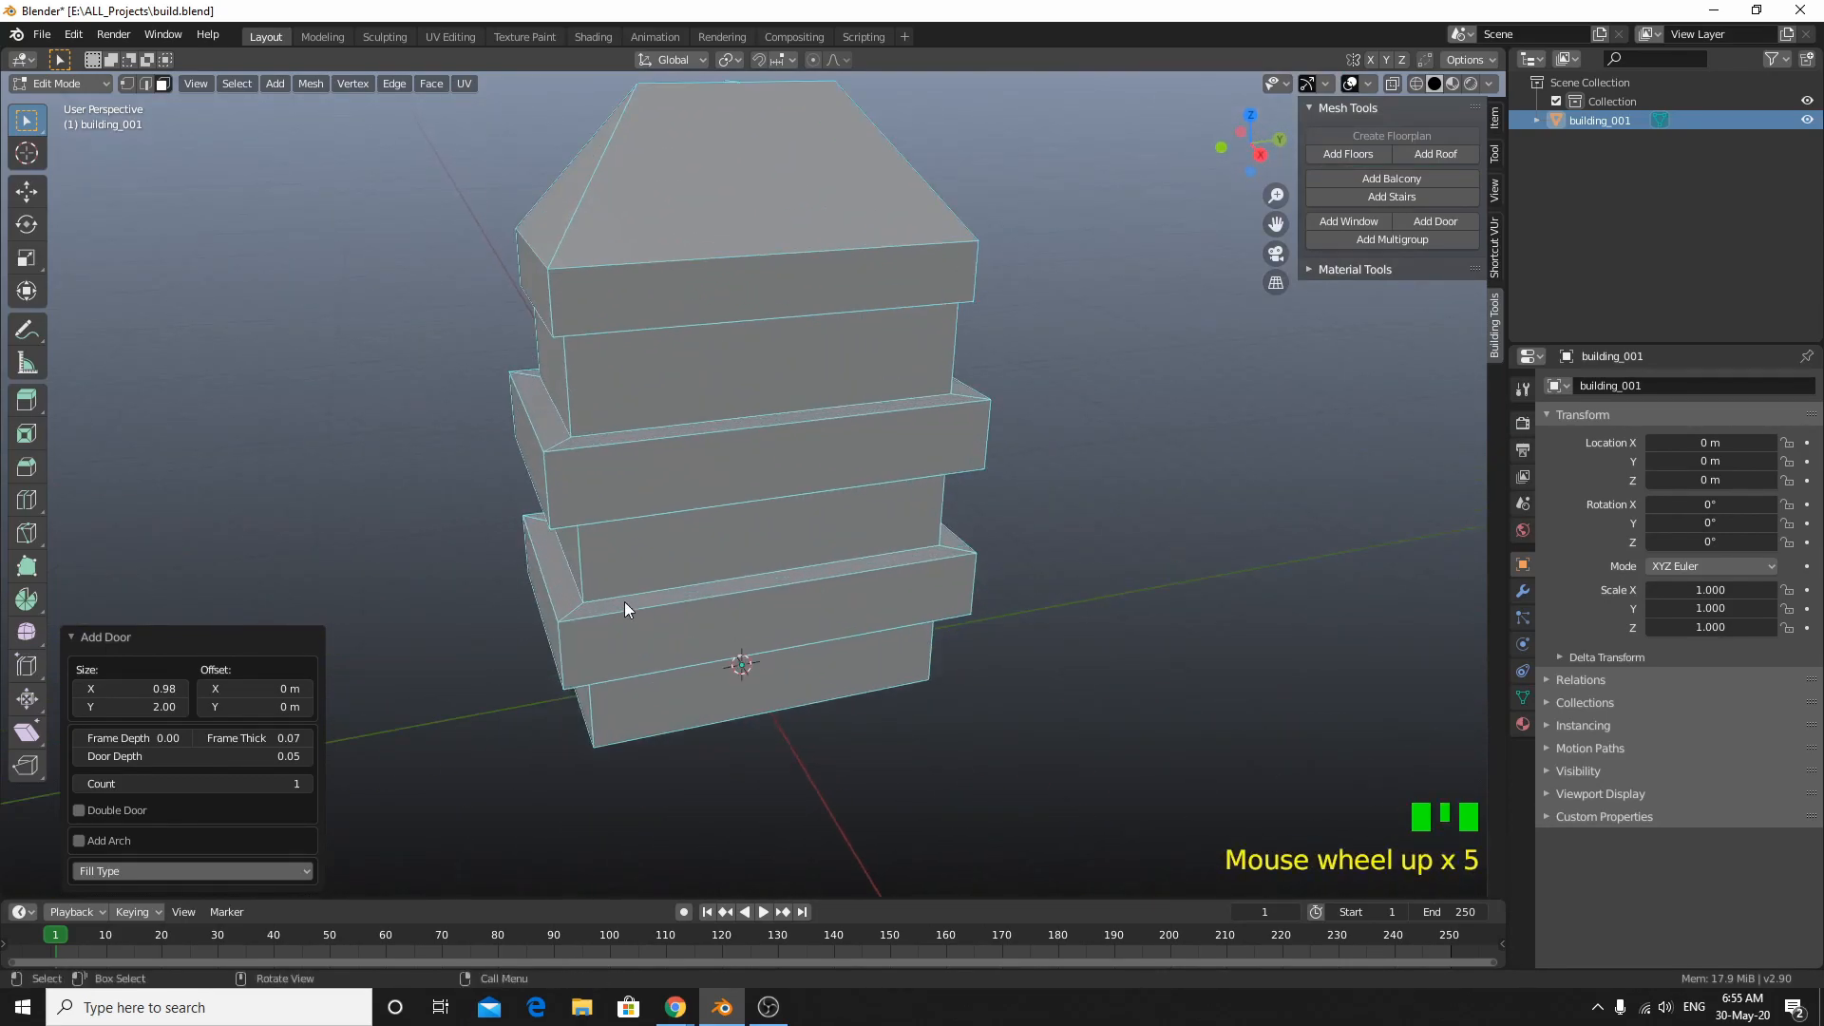
scroll(618, 602, "up", 2)
middle_click_drag(617, 603, 1015, 568)
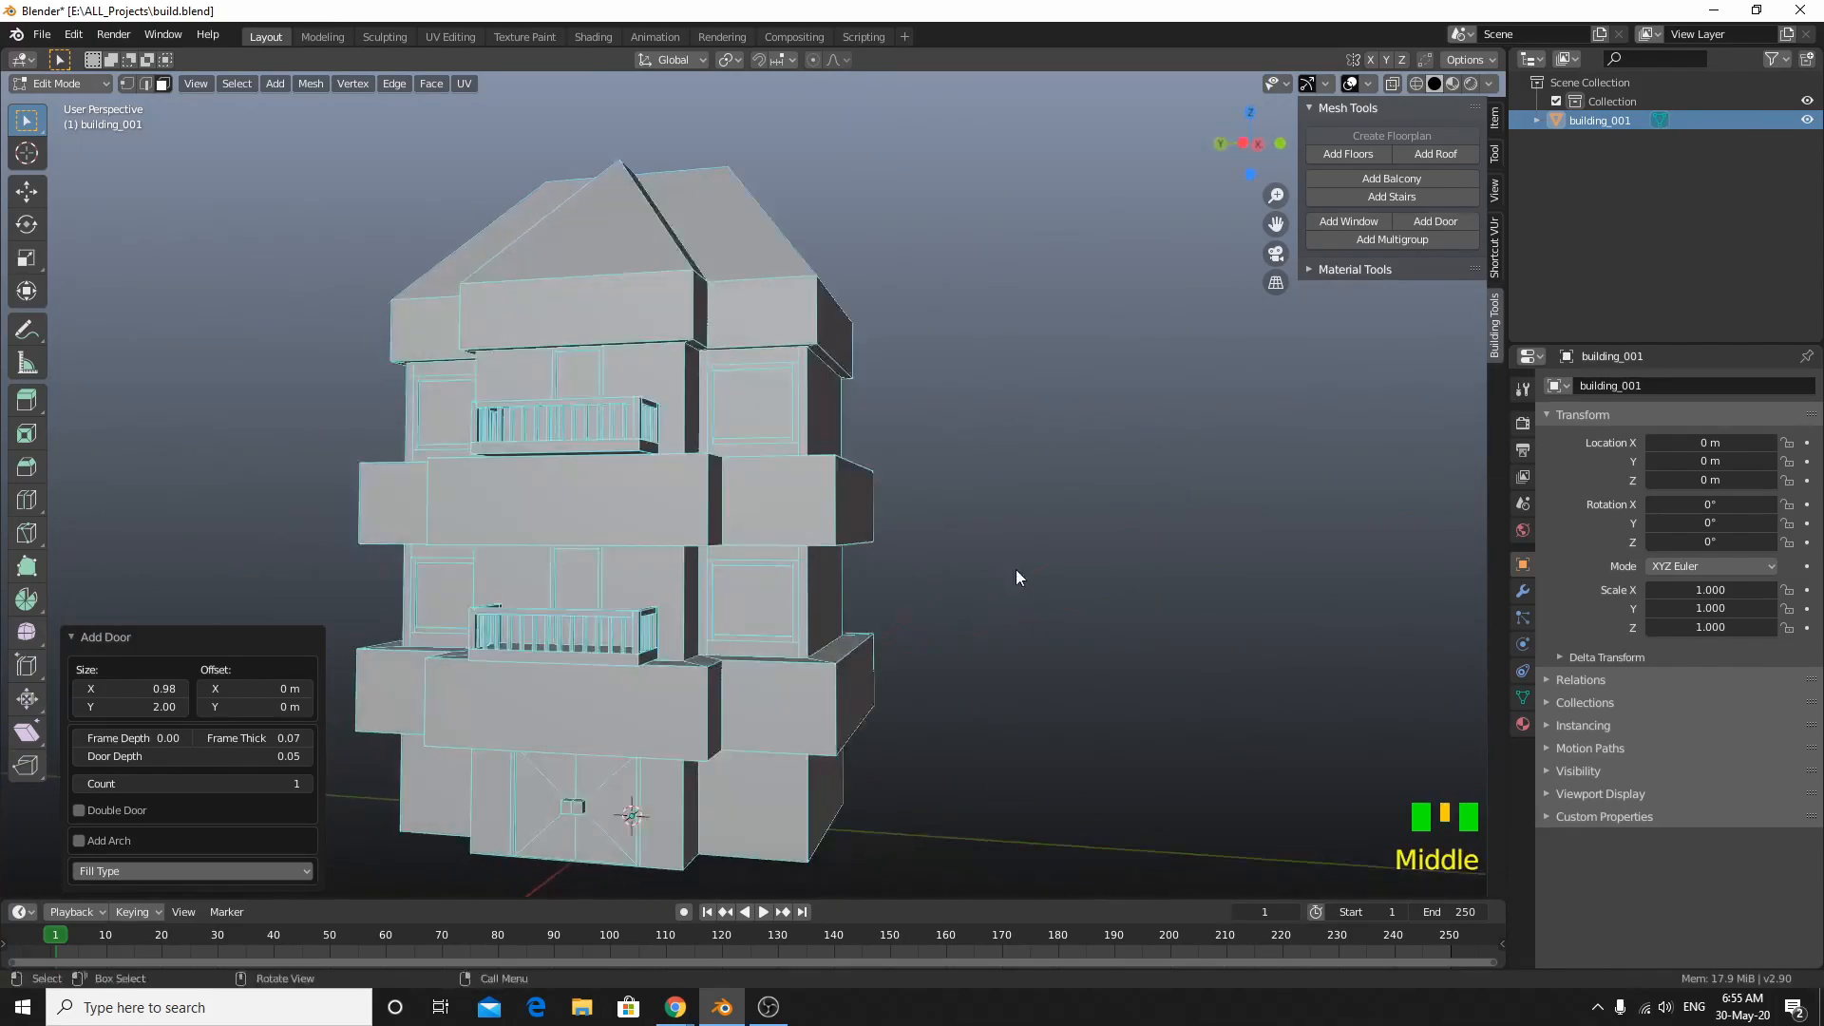
Step: Select the whole building mesh and raise it along Z by about 0.97 m and another 0.48 m
scroll(601, 779, "up", 1)
middle_click_drag(601, 777, 794, 594, "shift")
scroll(812, 646, "down", 1)
key("a")
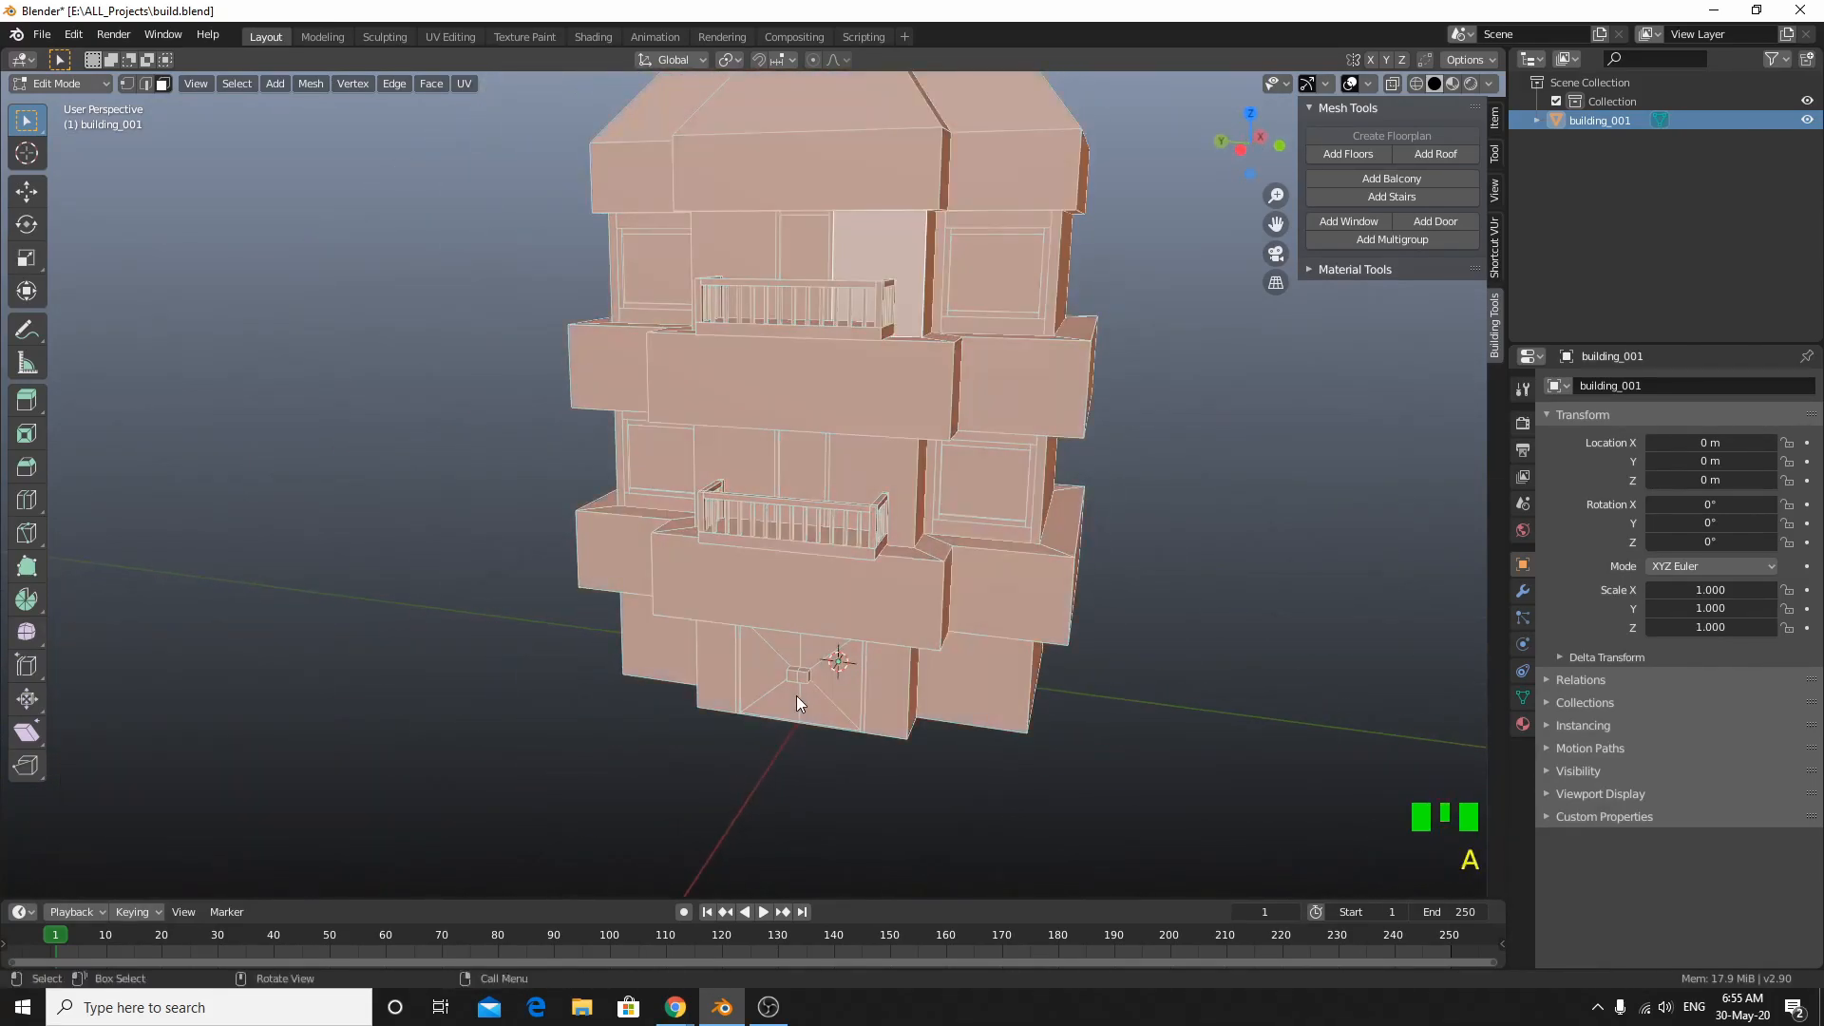
key("g")
key("z")
left_click(795, 660)
middle_click_drag(796, 784, 755, 768)
key("g")
key("z")
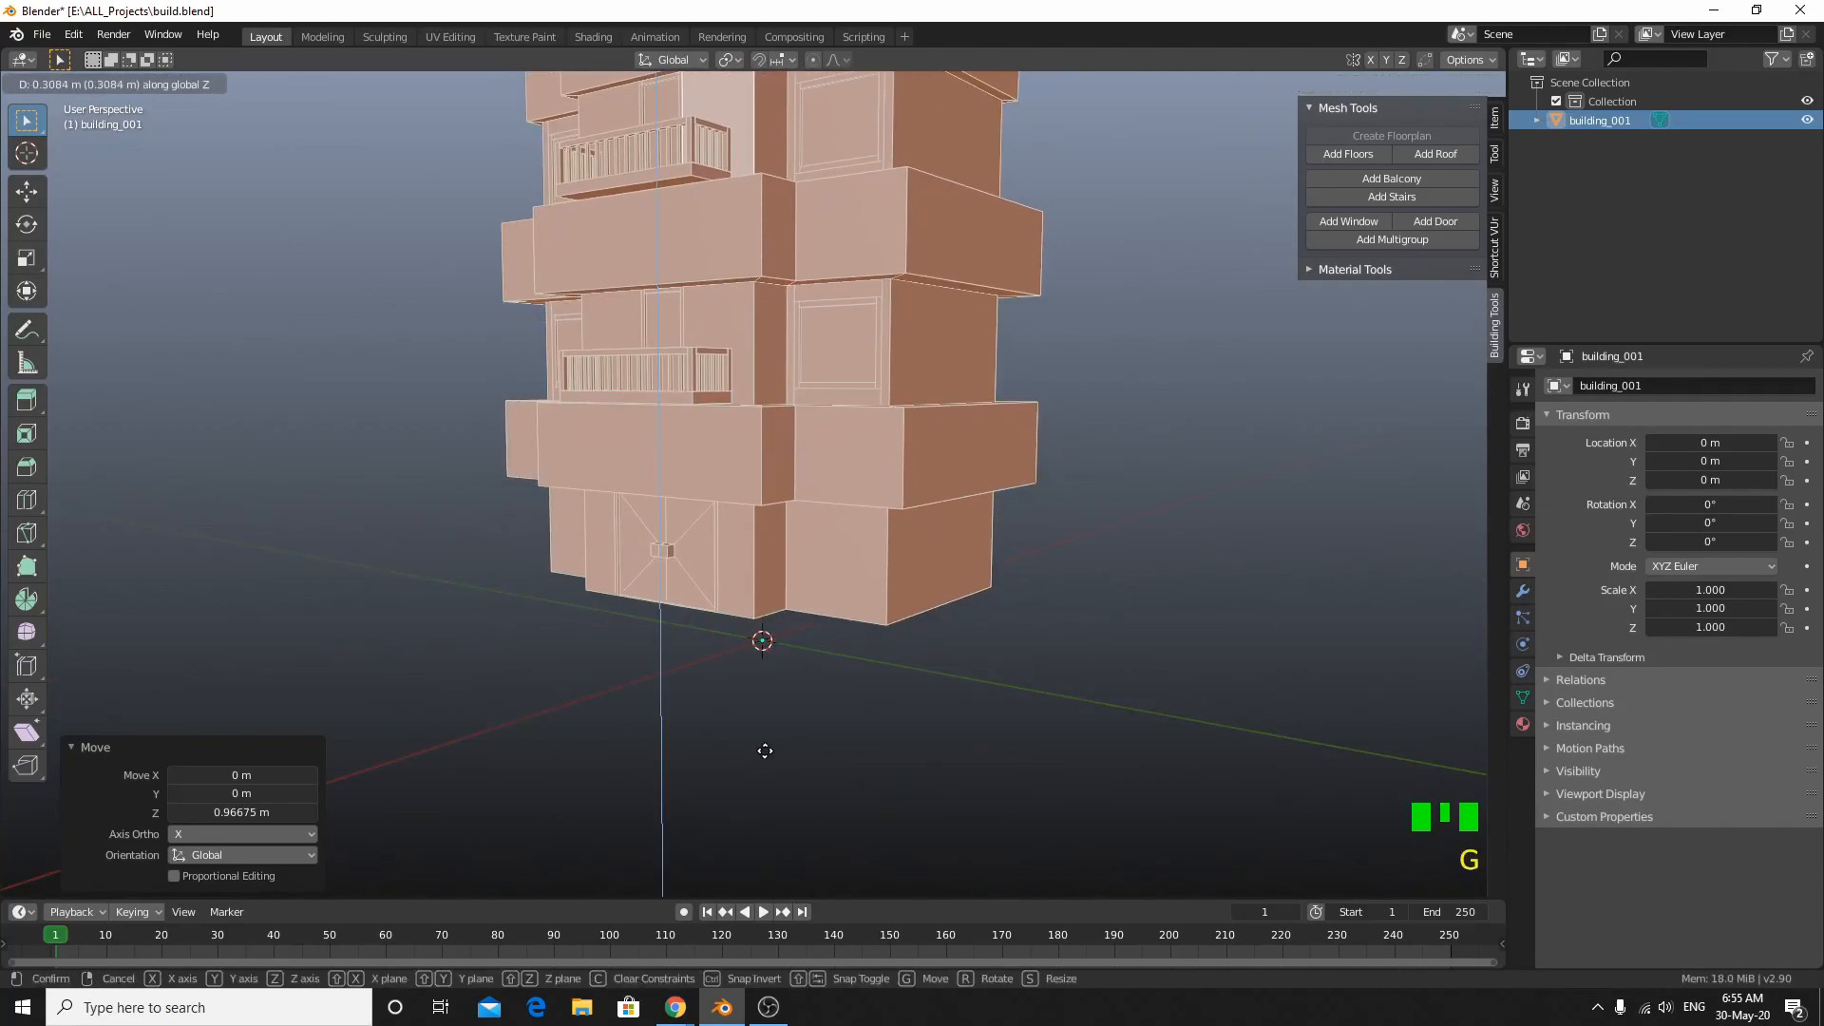
left_click(766, 736)
left_click(1047, 527)
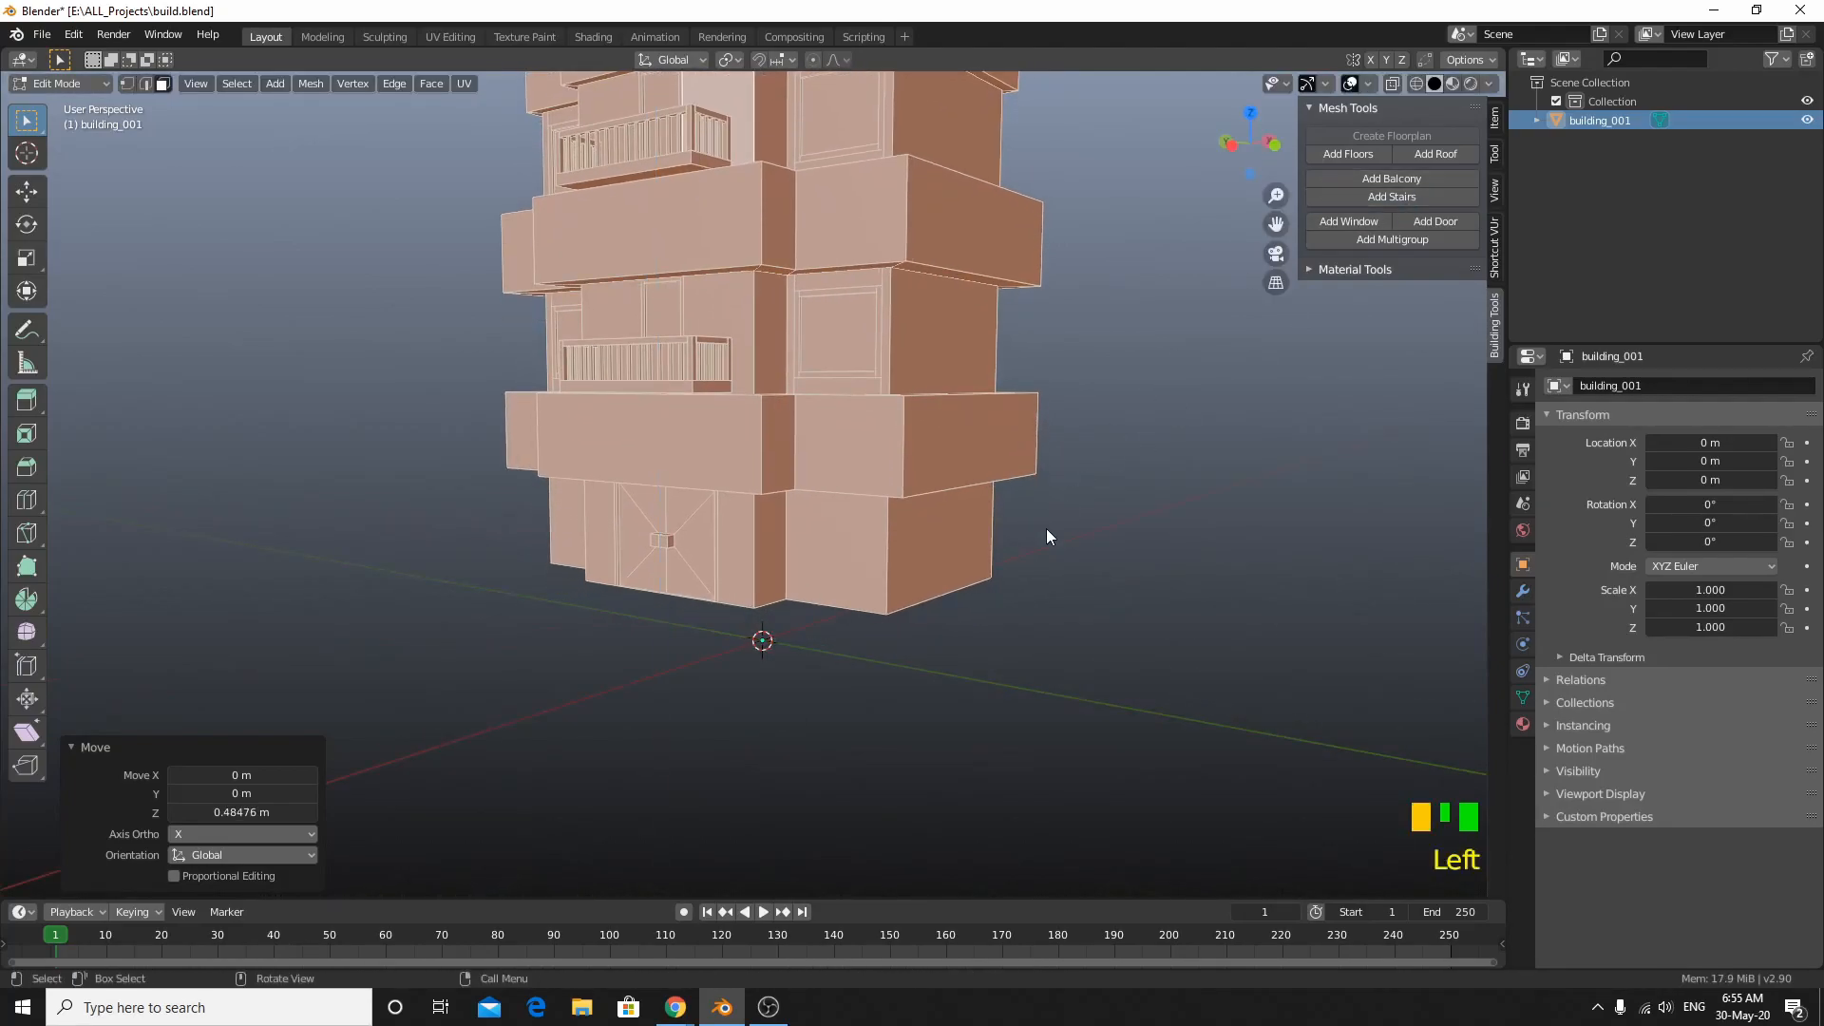
Step: Try to add stairs to the lower faces of the ground-floor front door
middle_click_drag(1047, 527, 996, 510)
scroll(955, 568, "down", 2)
middle_click_drag(956, 569, 998, 664)
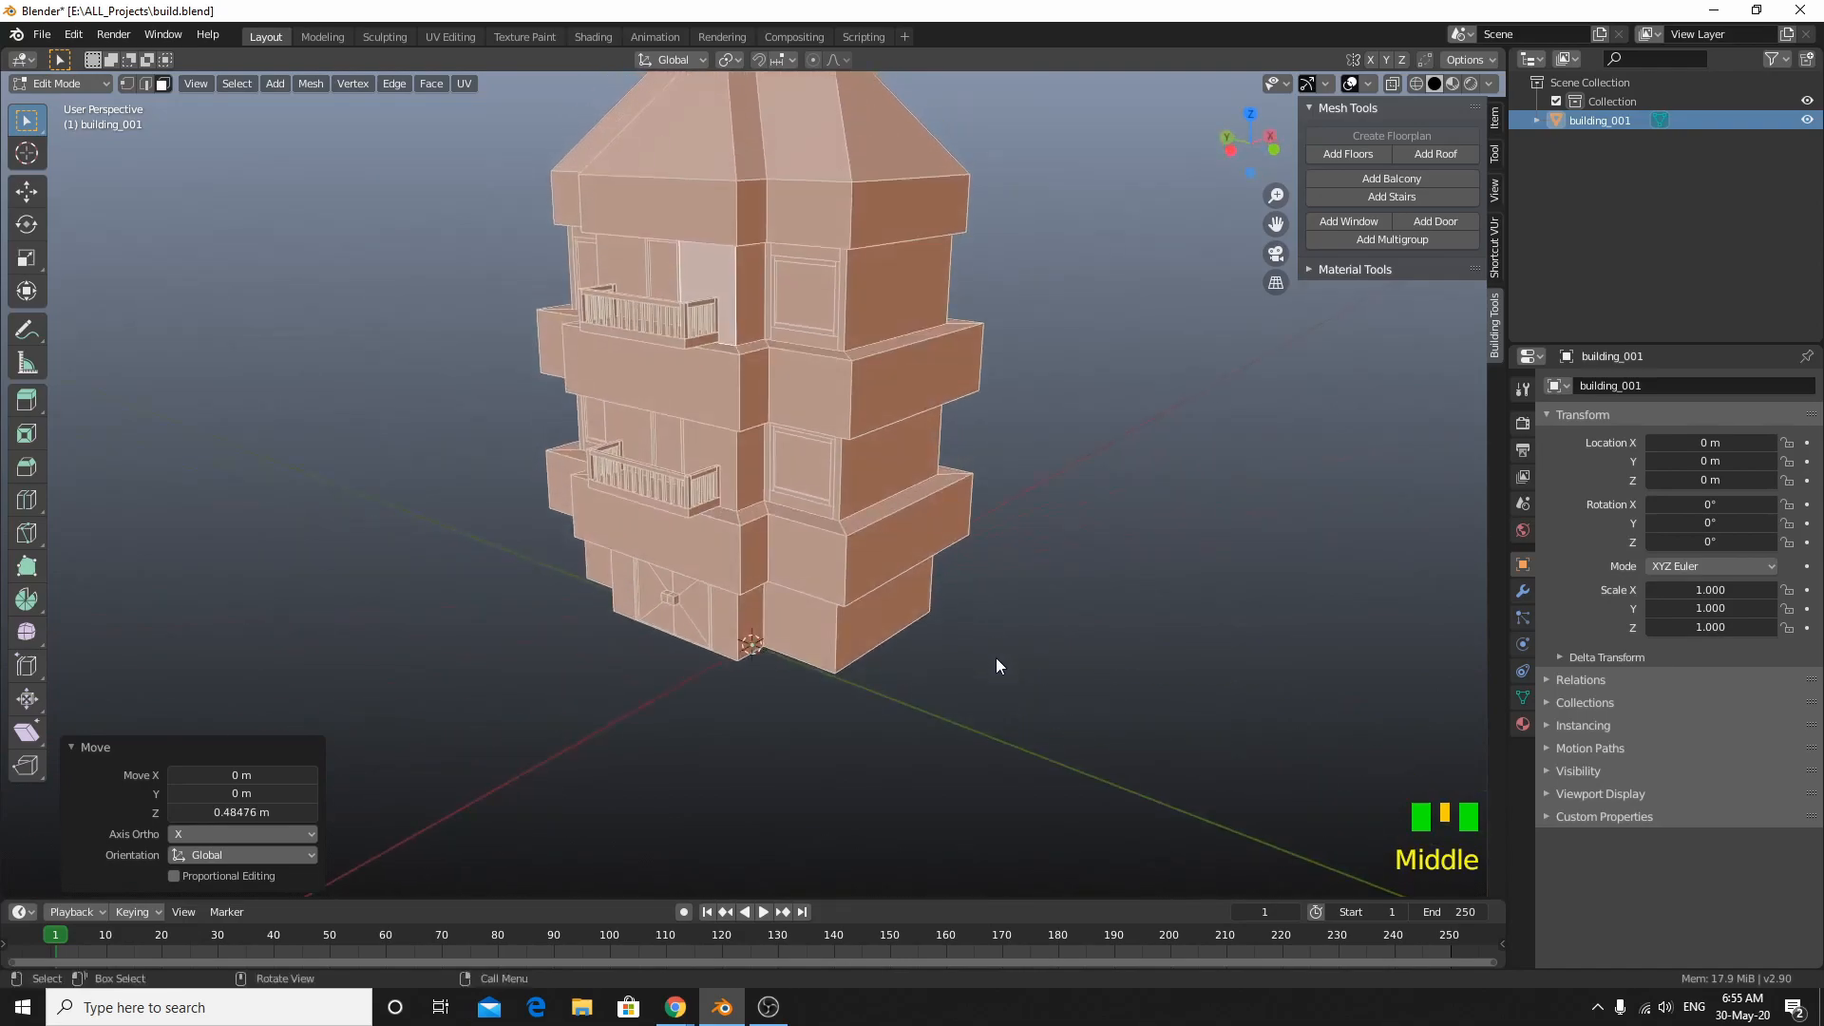
left_click(1247, 182)
left_click(1383, 200)
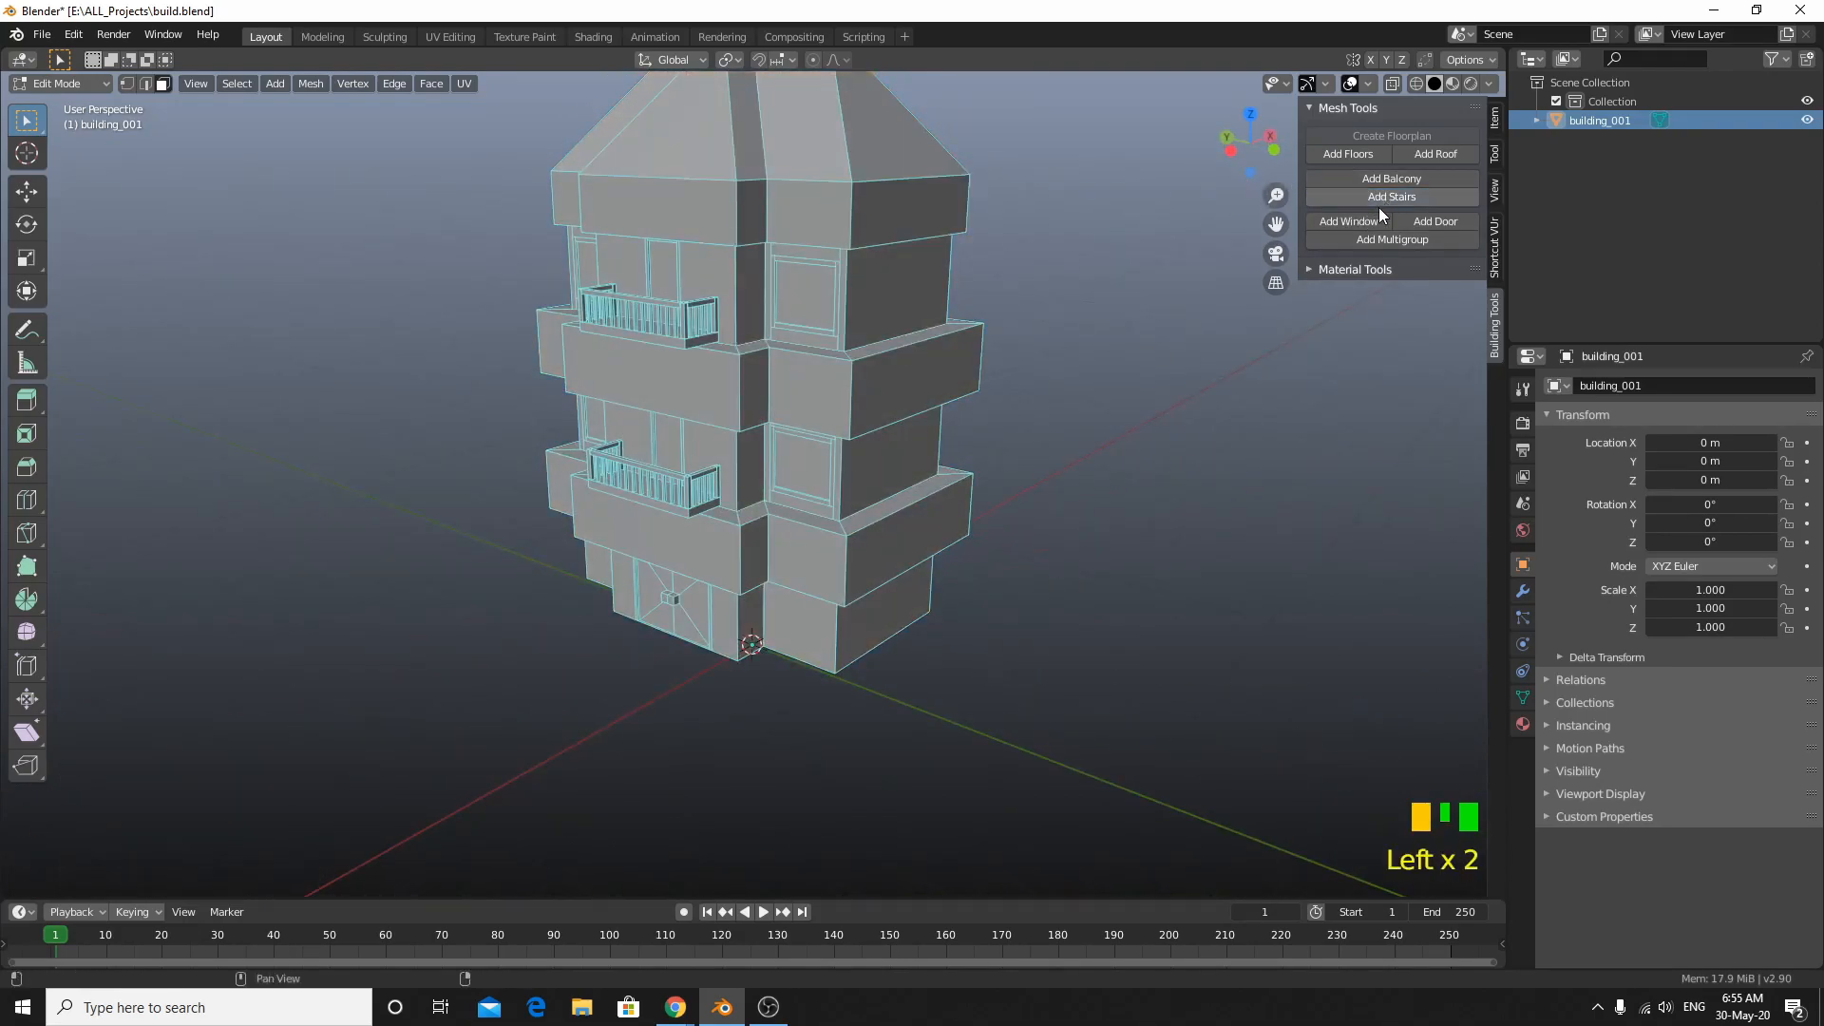
middle_click_drag(967, 523, 941, 551)
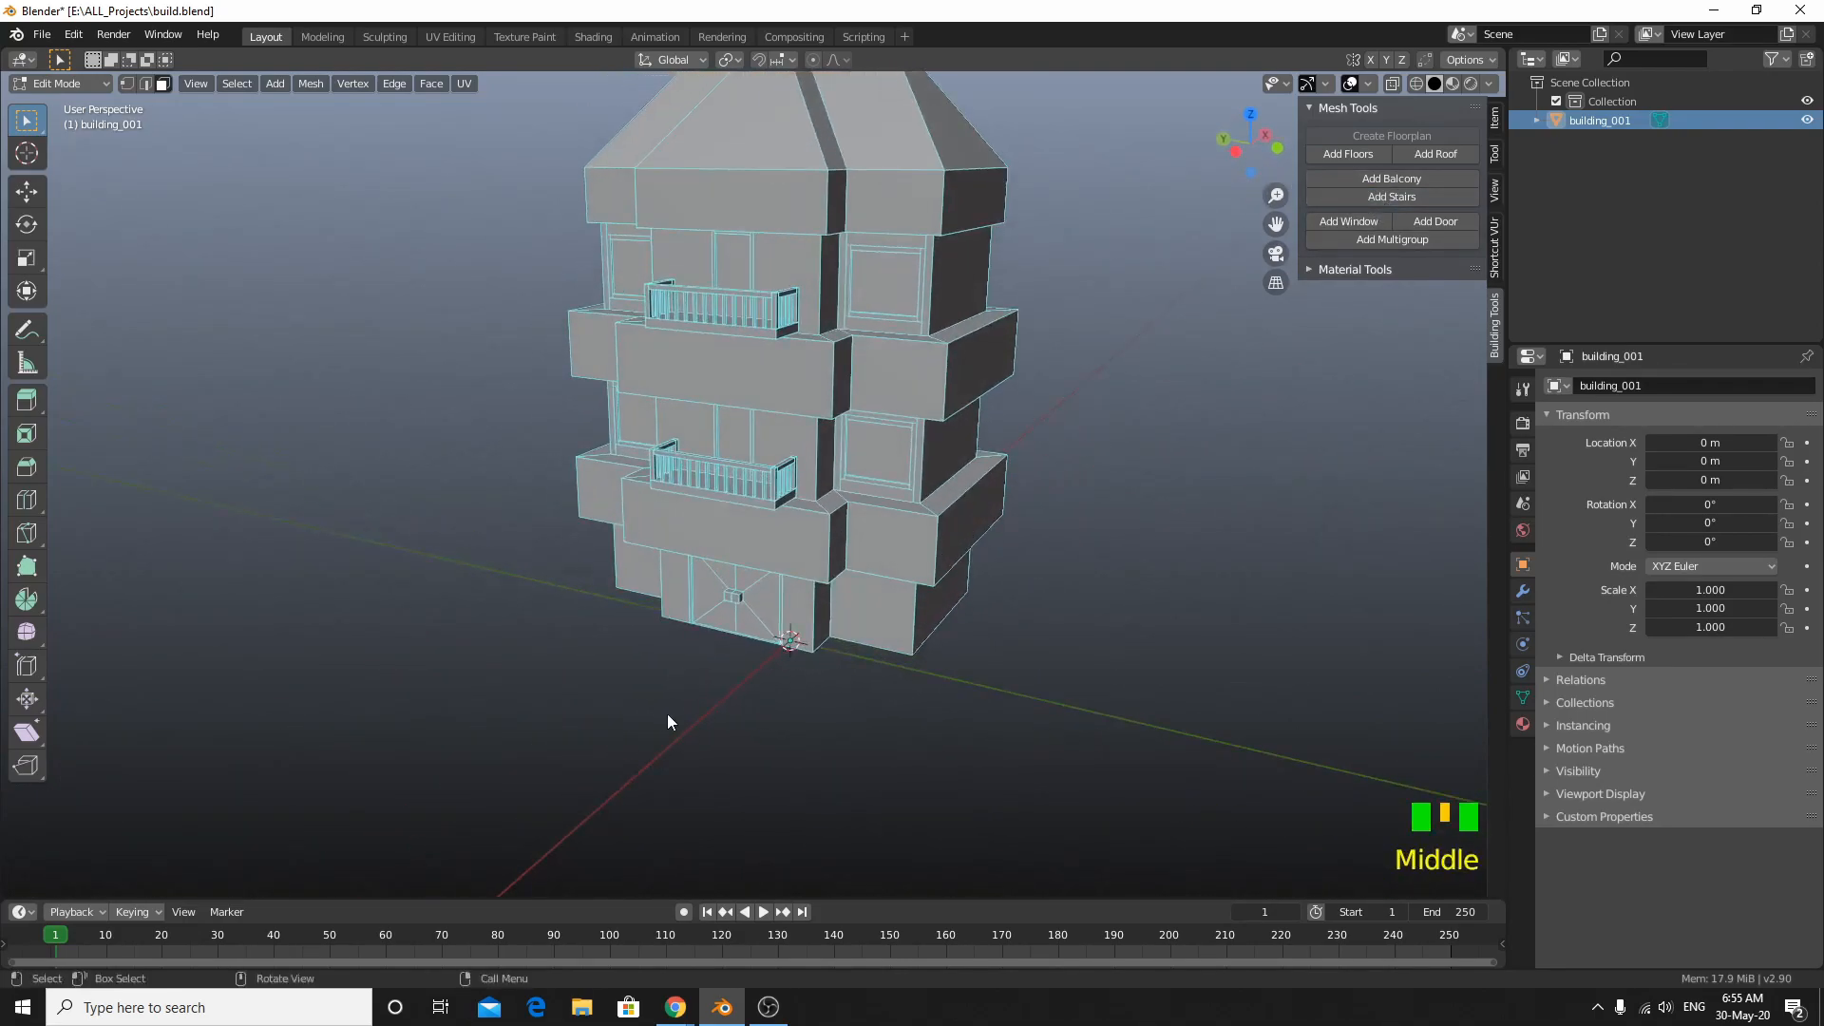
left_click(739, 642)
middle_click_drag(750, 676, 857, 618)
left_click(862, 607)
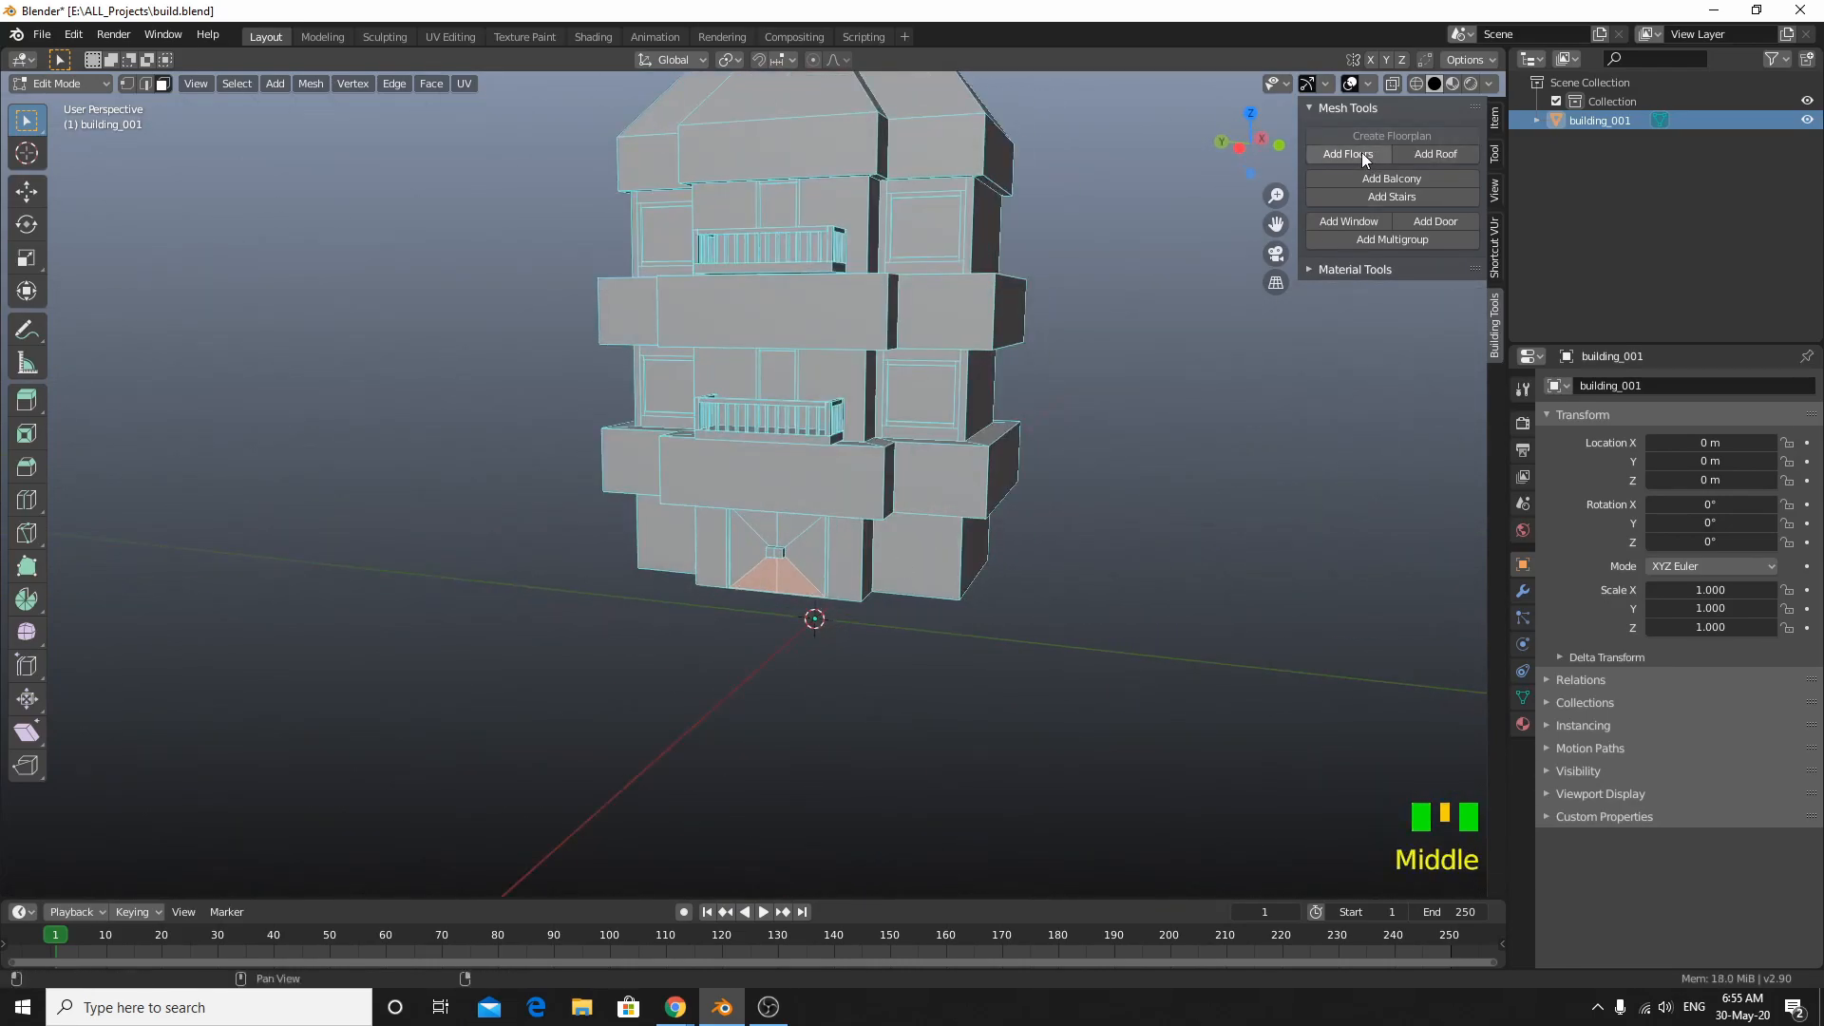
left_click(1399, 198)
scroll(1060, 417, "up", 2)
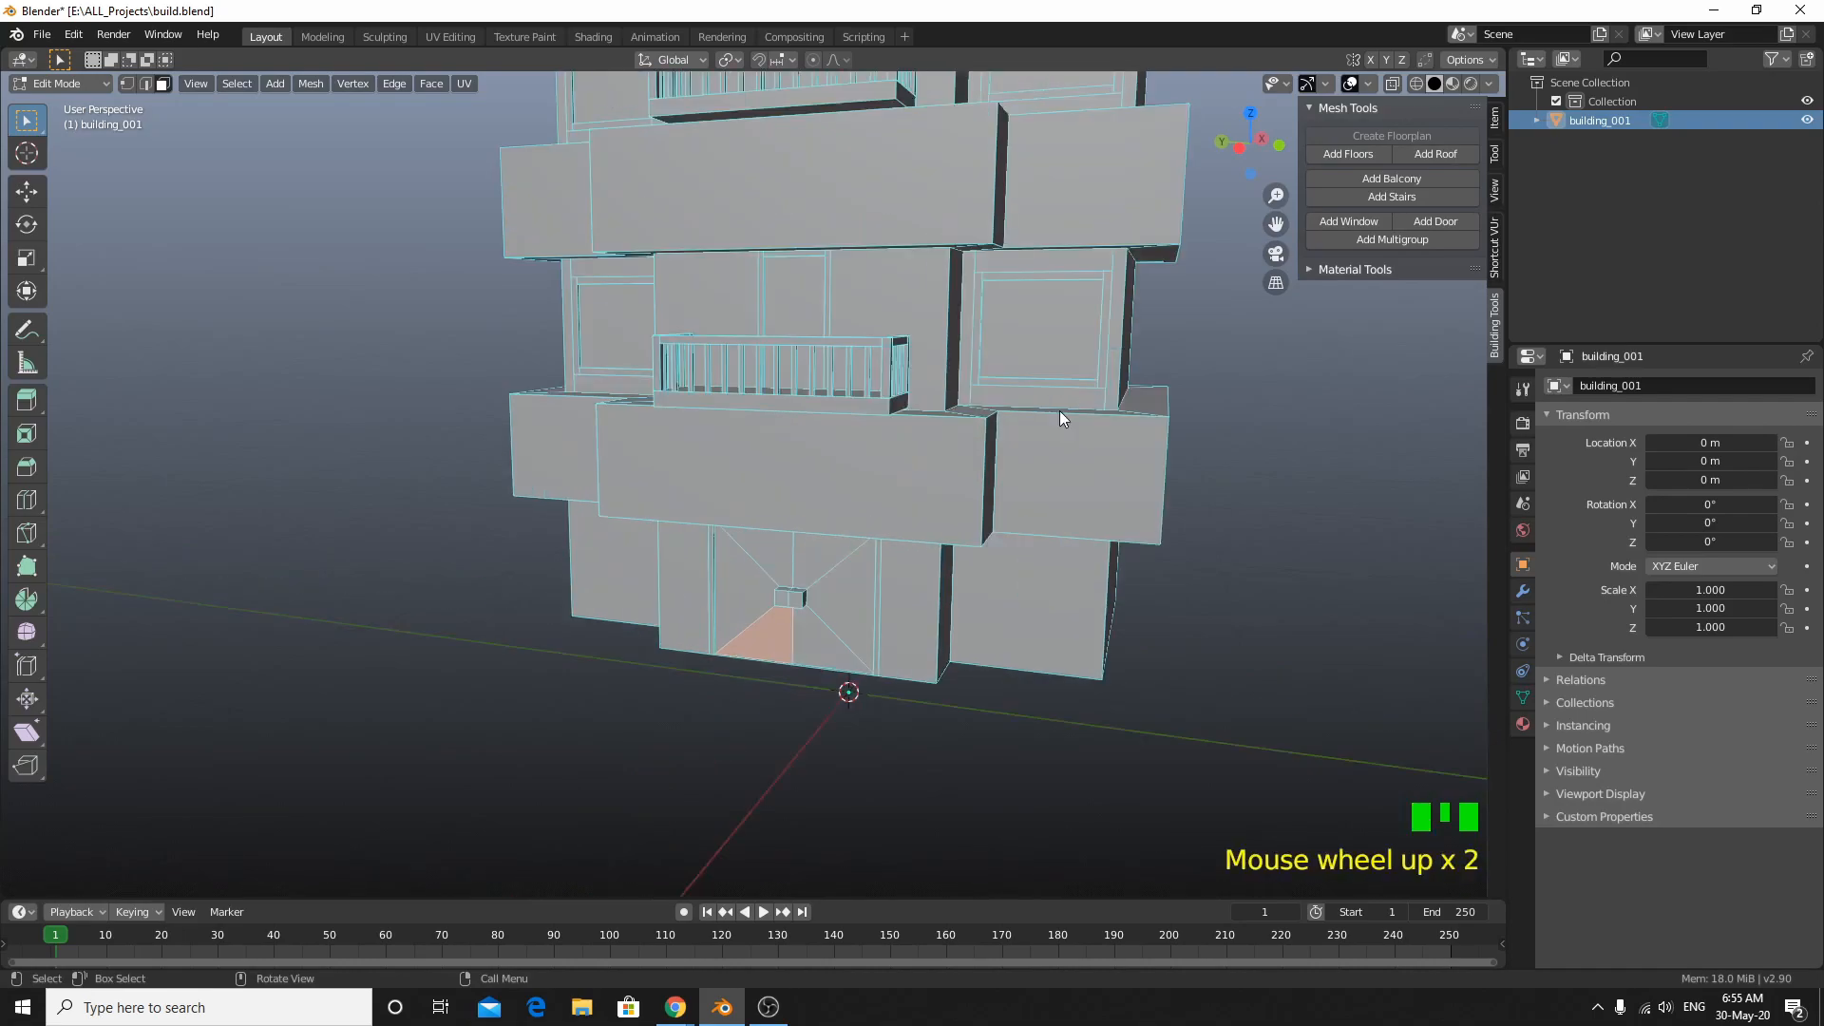
left_click(1389, 192)
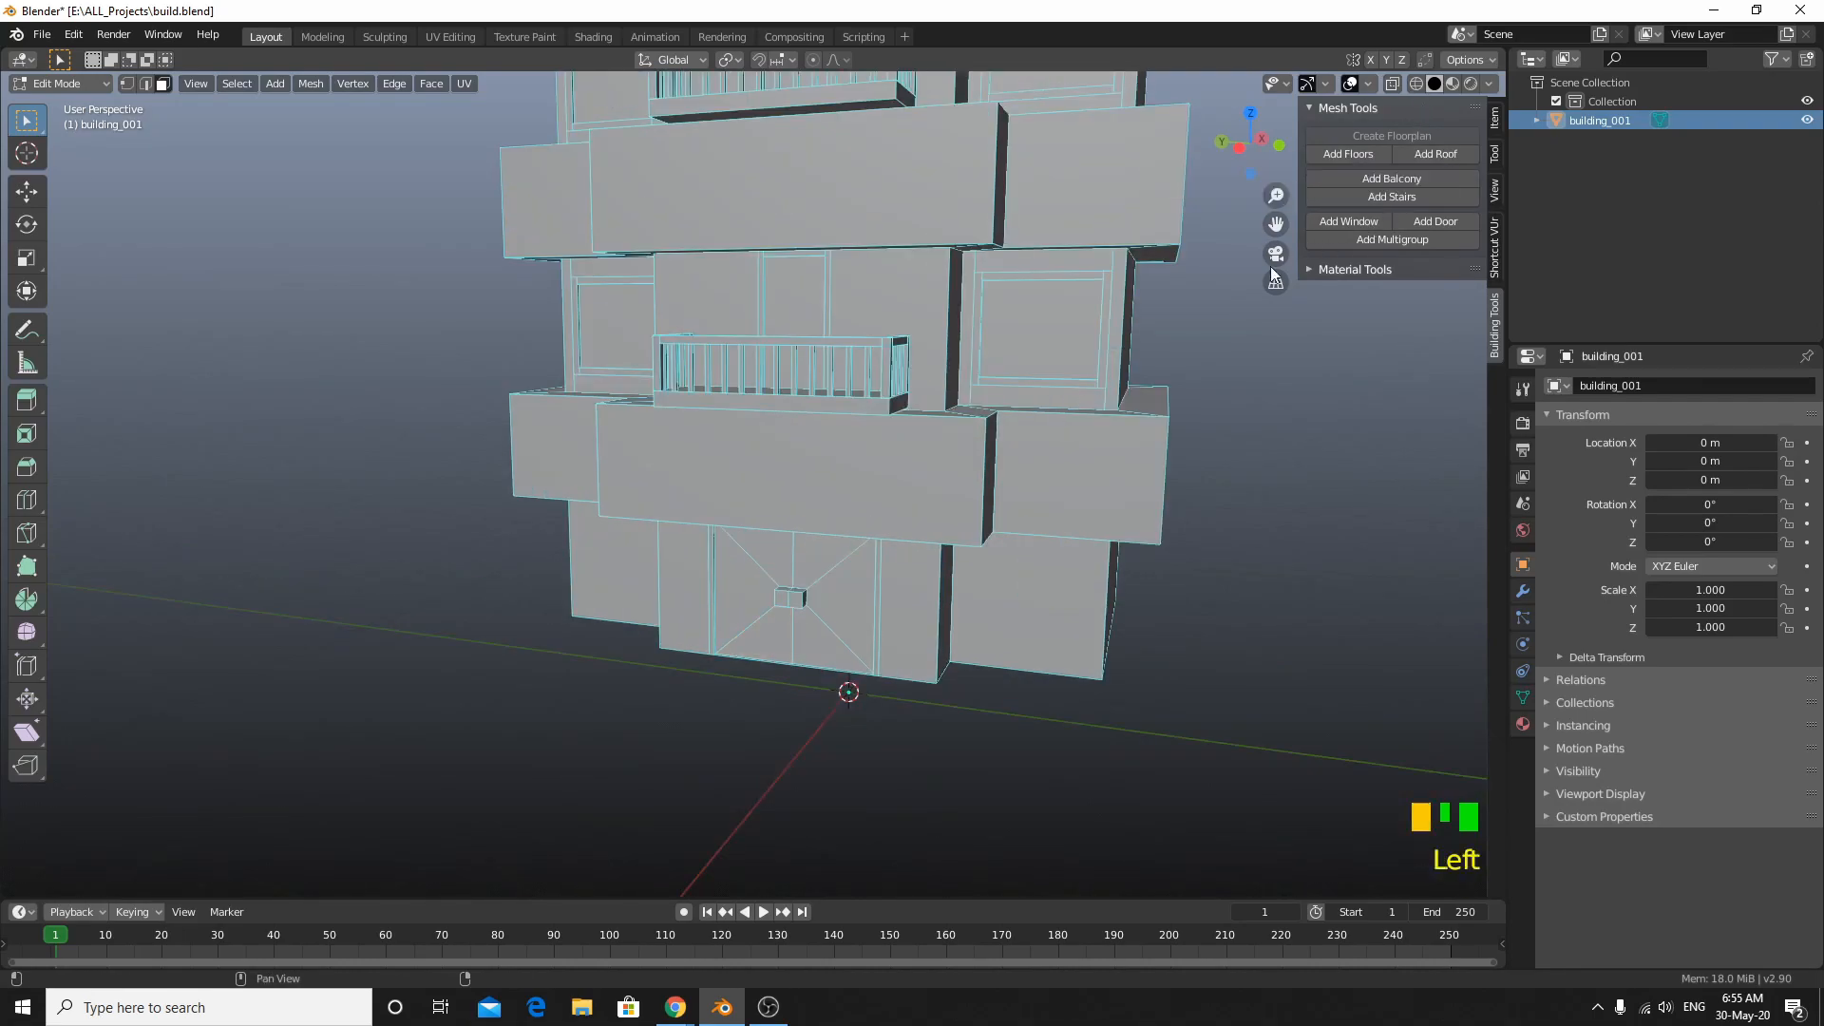
Step: Add stairs to the selected lower faces of the ground-floor front door and set their X offset to 1.3 m
left_click(1379, 194)
mouse_move(516, 623)
middle_mouse_down()
mouse_move(498, 591)
mouse_move(517, 606)
middle_mouse_up()
scroll(504, 593, "up", 2)
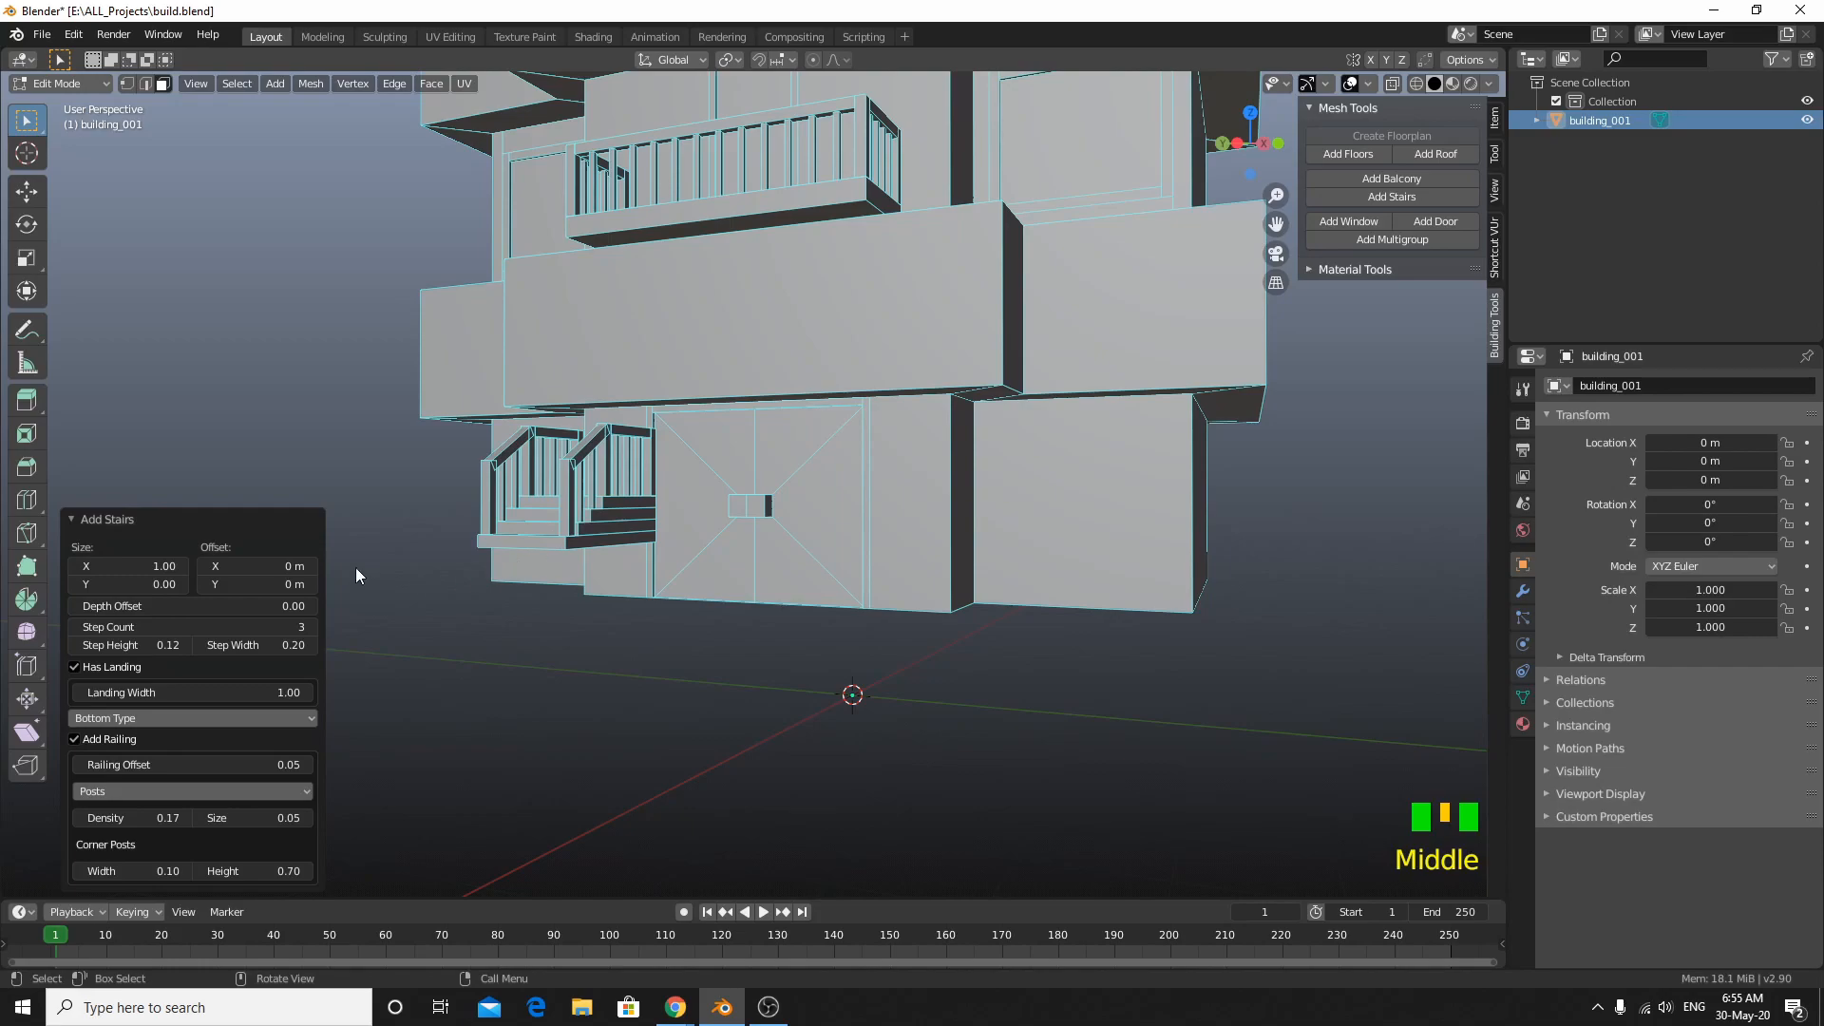
left_click_drag(249, 566, 409, 567)
key("KP_1")
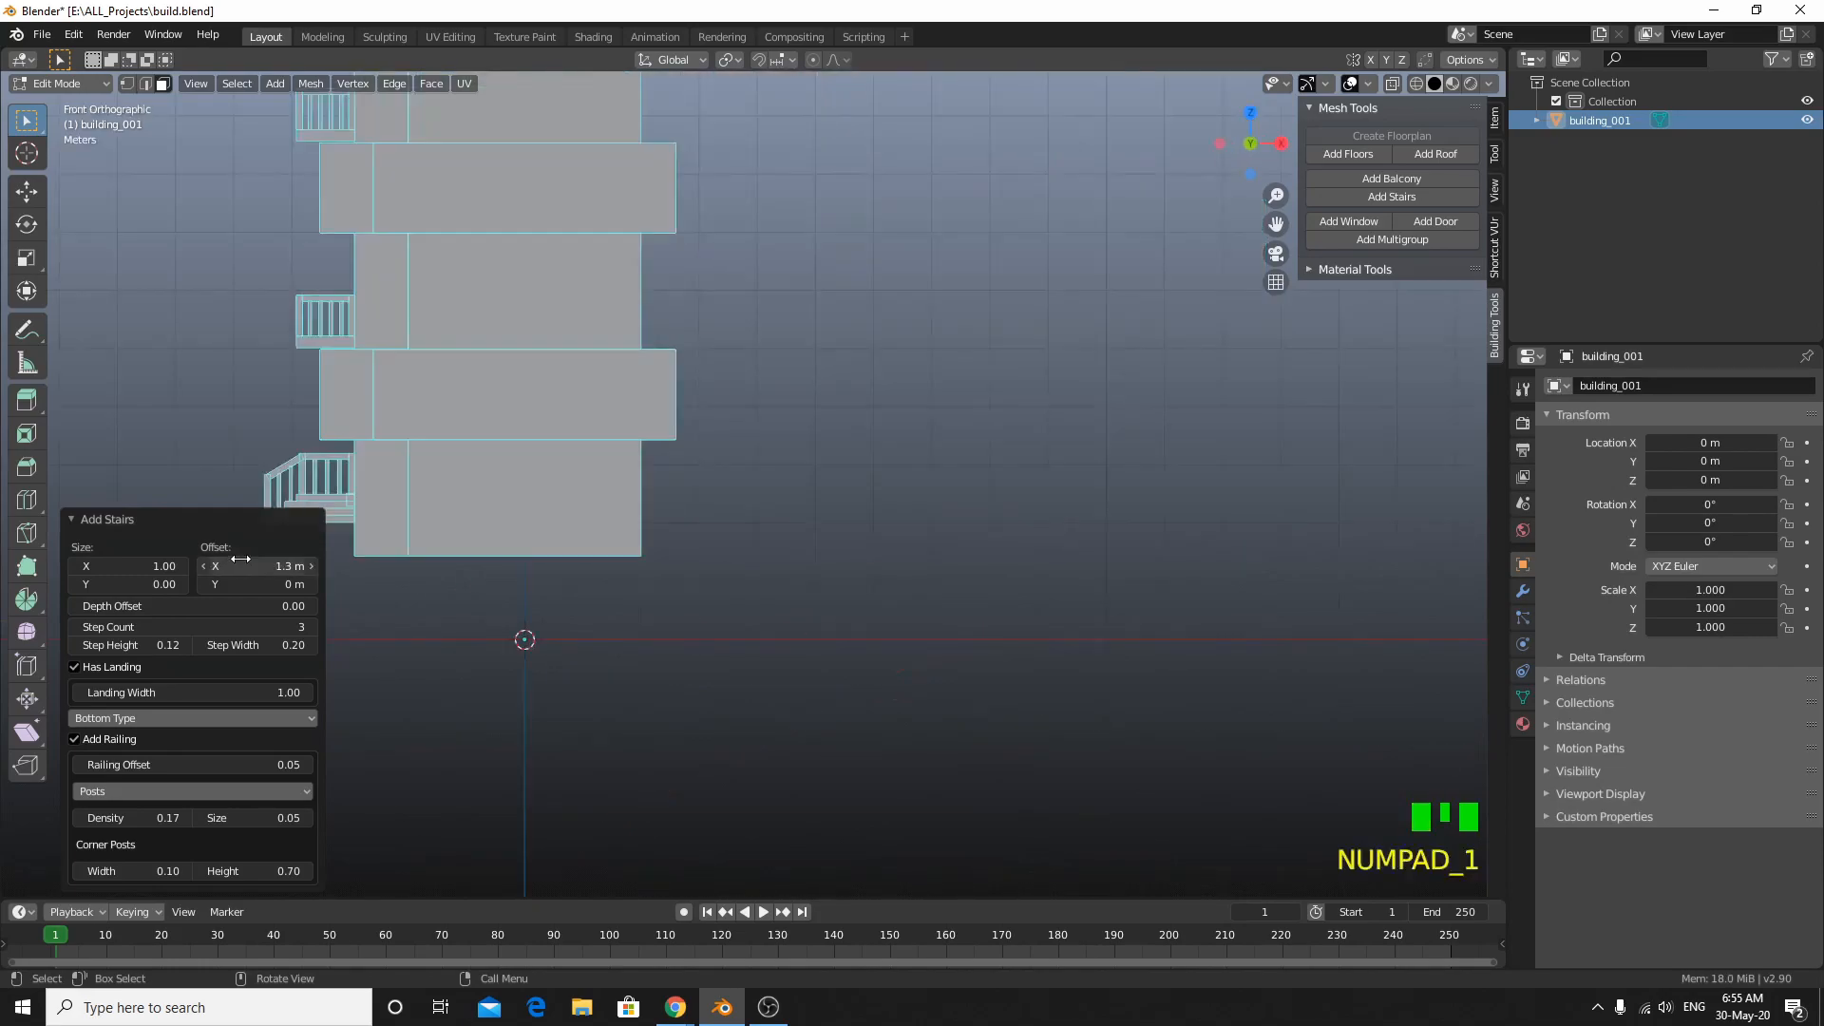
Step: Align the stairs with the front door by setting their offset to 1.5 m in X and -1 m in Y
key("KP_3")
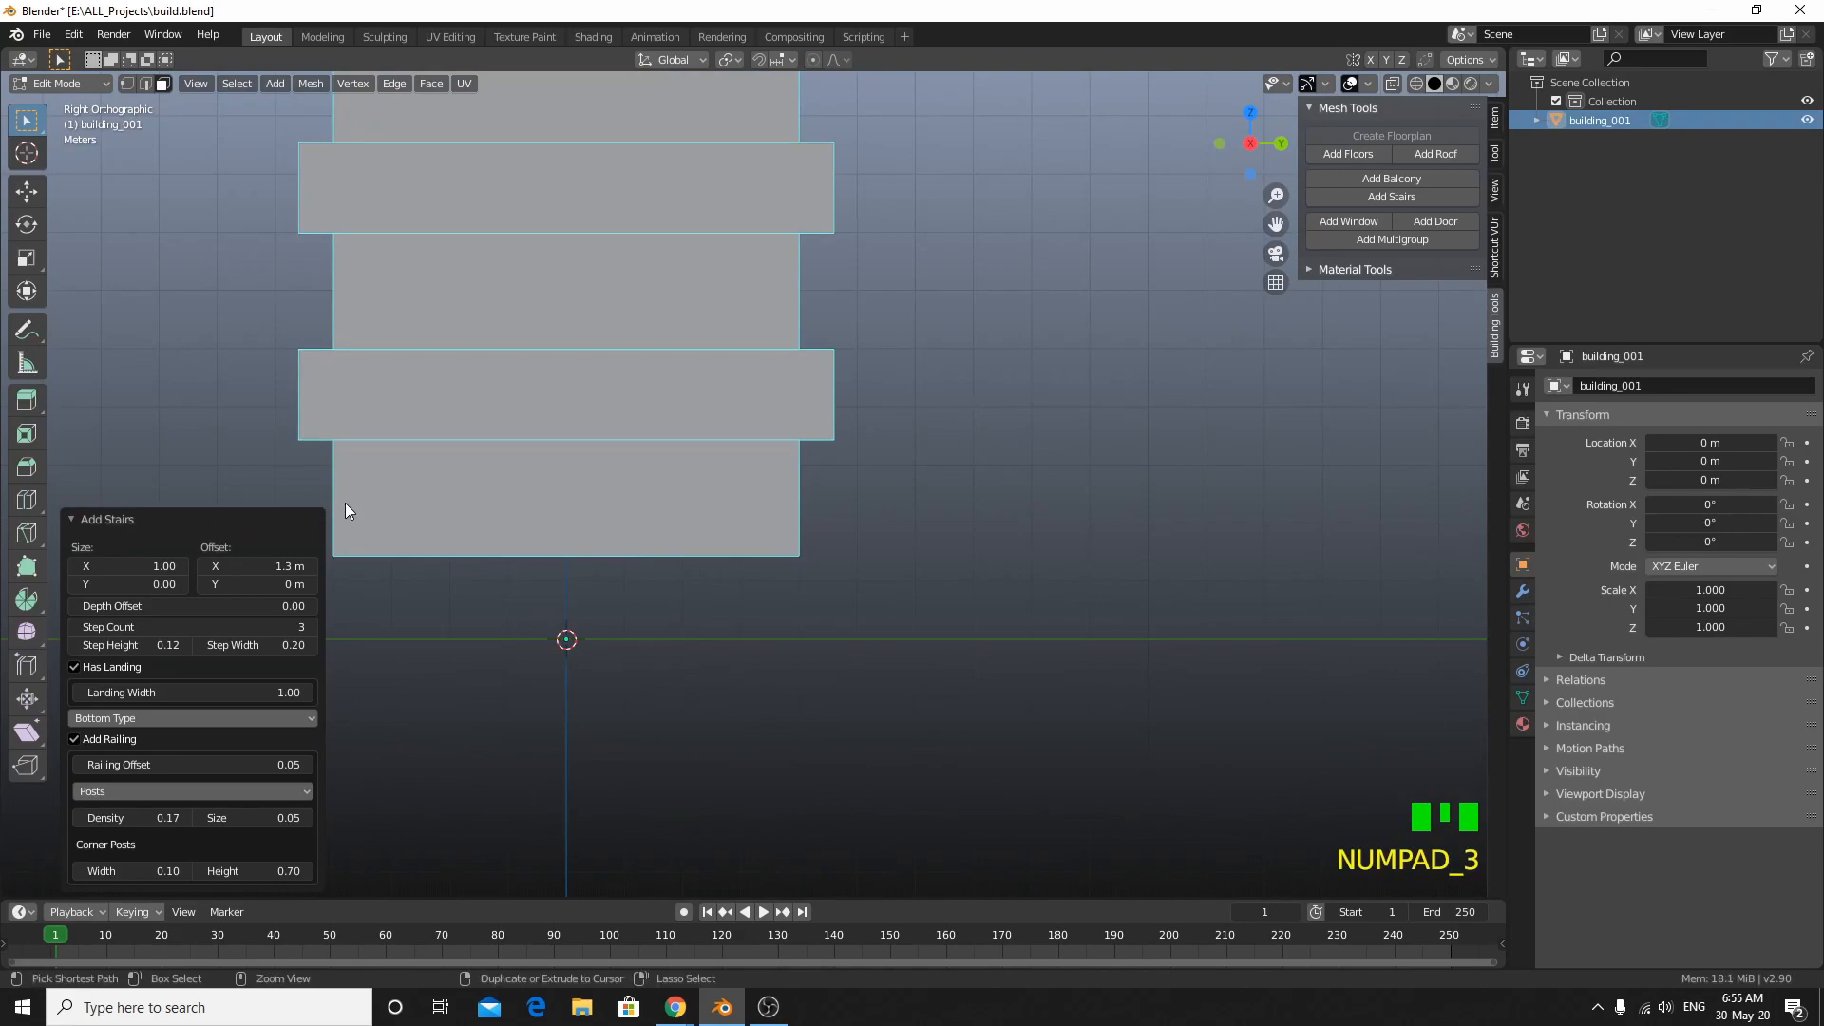
key("ctrl+KP_3")
scroll(811, 594, "up", 3)
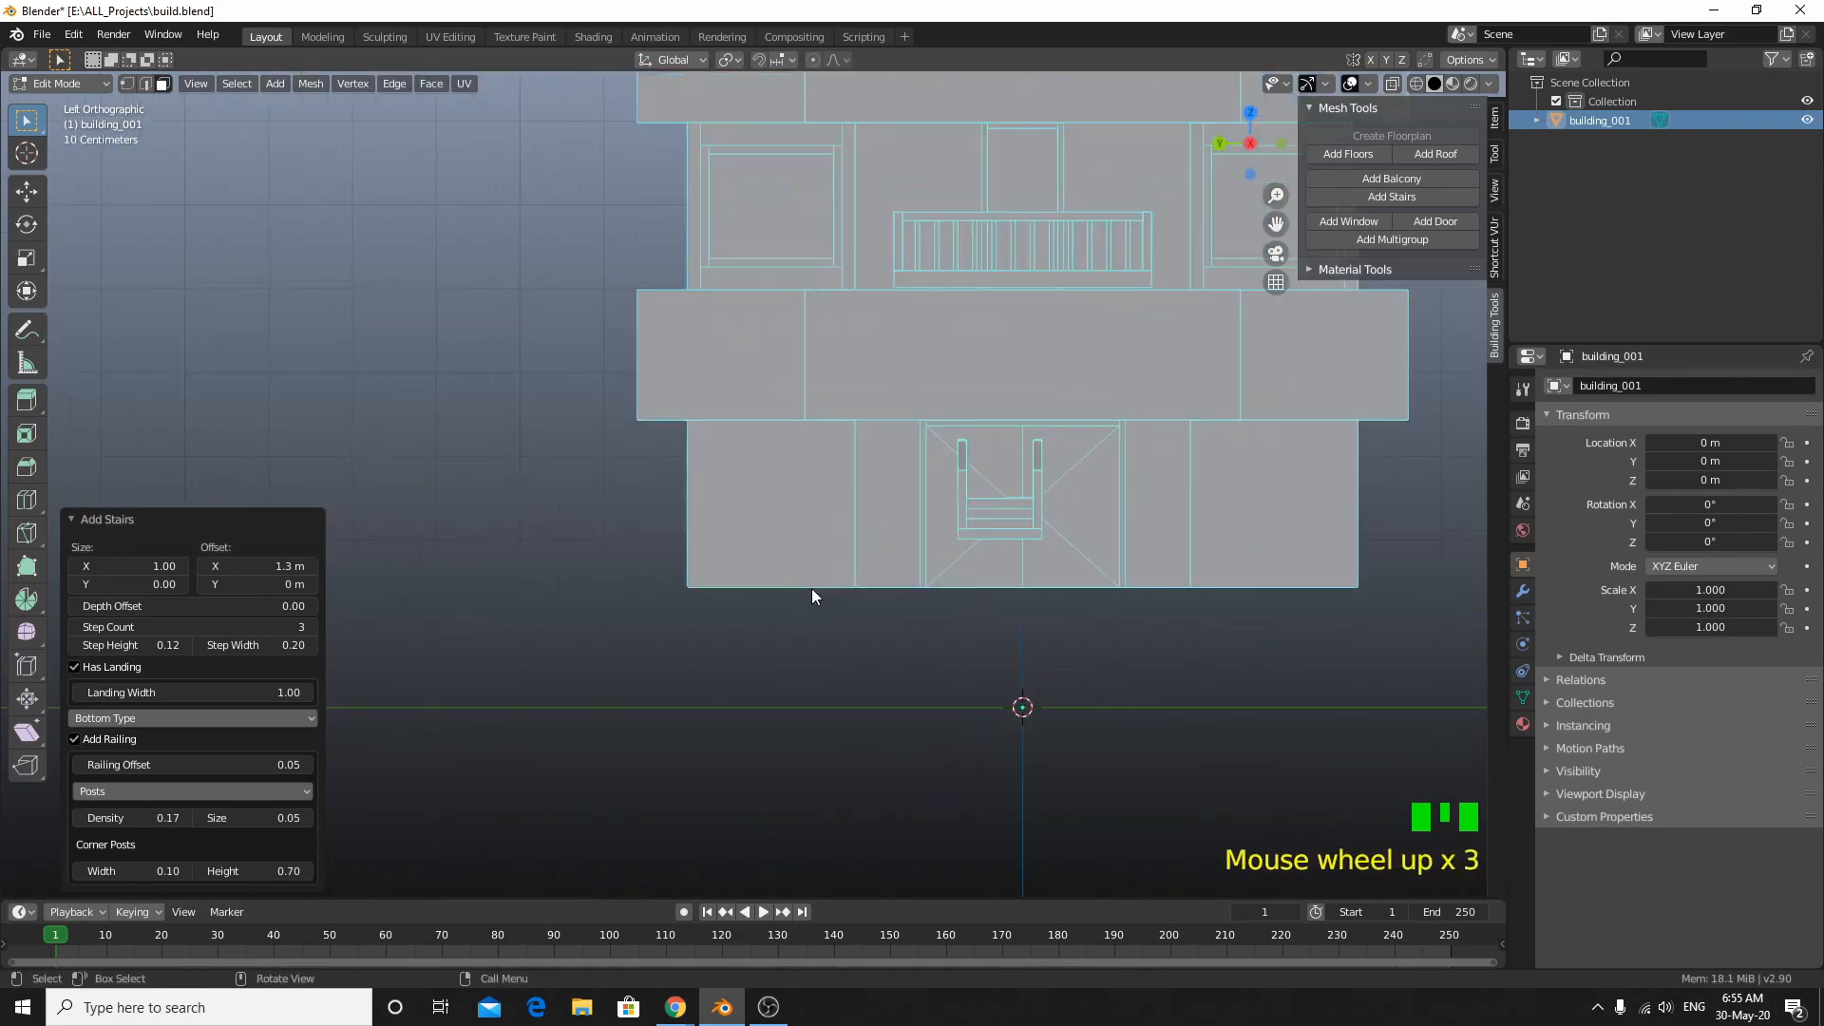
scroll(1148, 602, "up", 2)
middle_click_drag(1148, 602, 793, 610, "shift")
left_click_drag(255, 566, 213, 585)
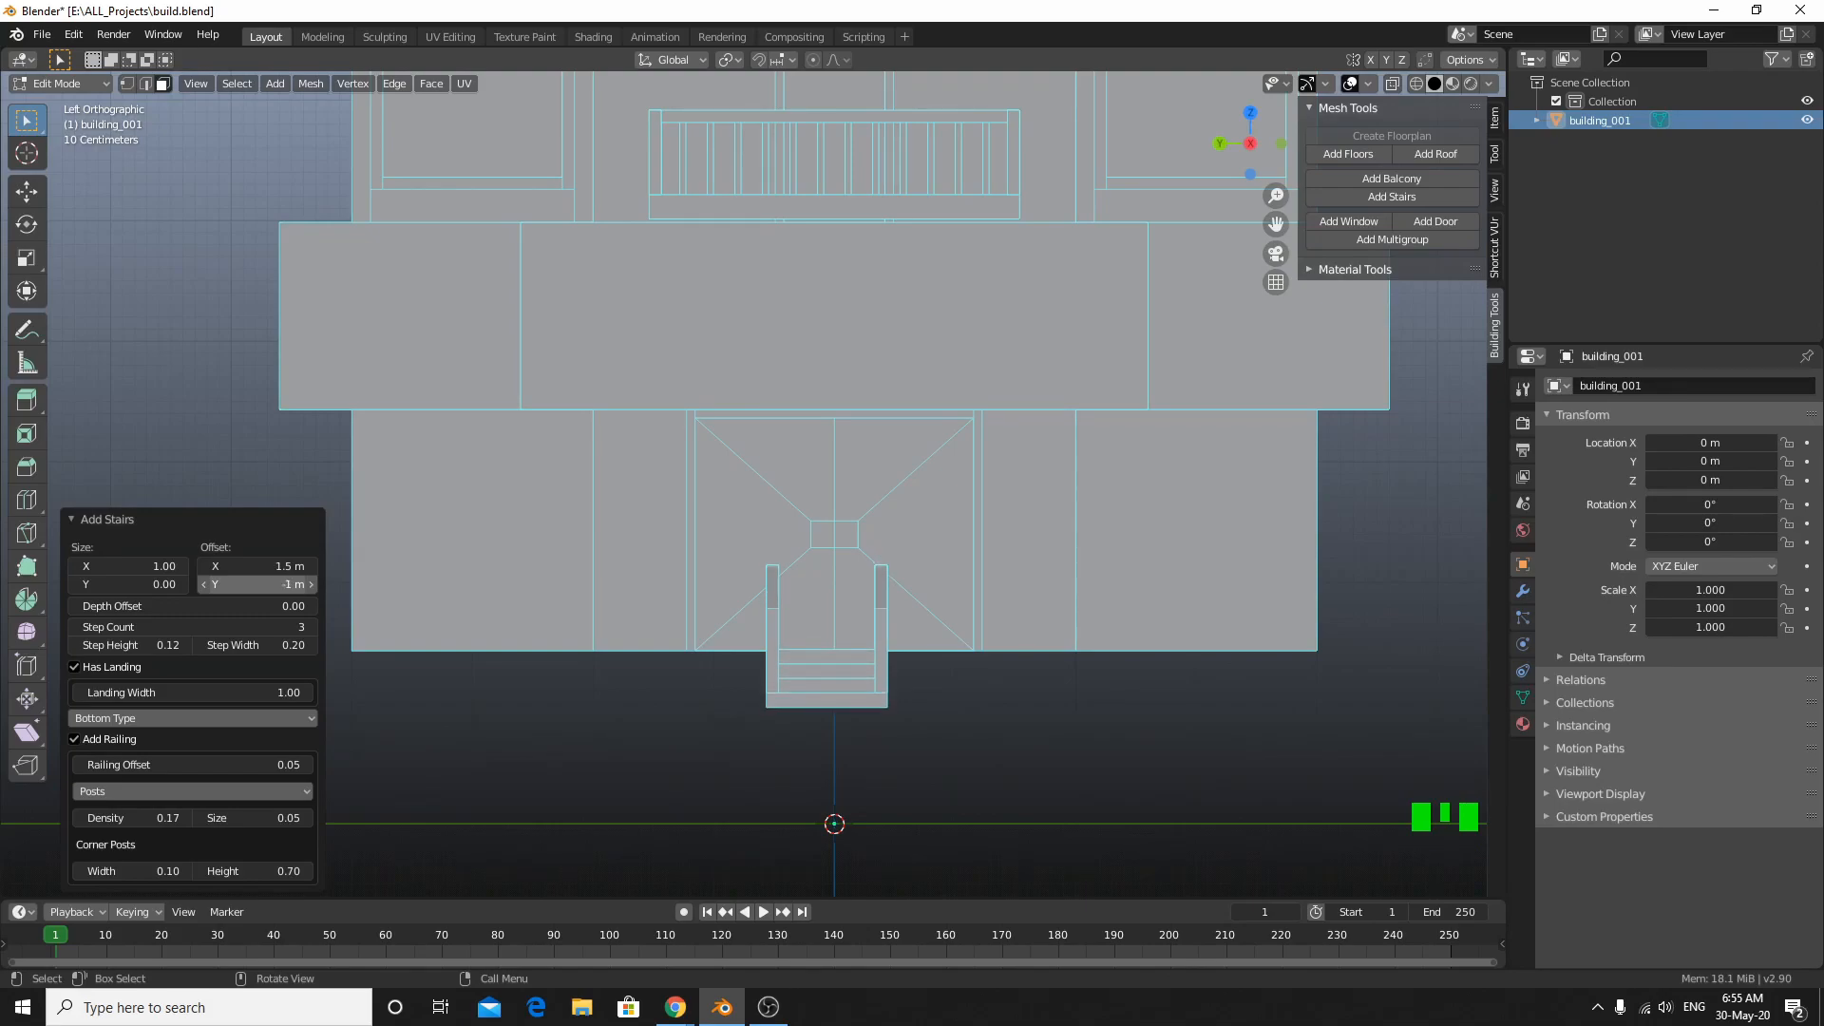
Step: Widen the entrance stairs to an X size of 2.68 and set their X offset to 1.6 m
left_click_drag(142, 566, 253, 567)
scroll(1129, 610, "down", 3)
mouse_move(1129, 610)
middle_mouse_down()
mouse_move(1045, 648)
mouse_move(1156, 600)
mouse_move(1106, 627)
middle_mouse_up()
scroll(1072, 670, "down", 2)
scroll(1089, 634, "up", 3)
scroll(1106, 628, "up", 2)
mouse_move(547, 586)
middle_mouse_down()
mouse_move(546, 618)
mouse_move(556, 604)
middle_mouse_up()
scroll(545, 619, "up", 2)
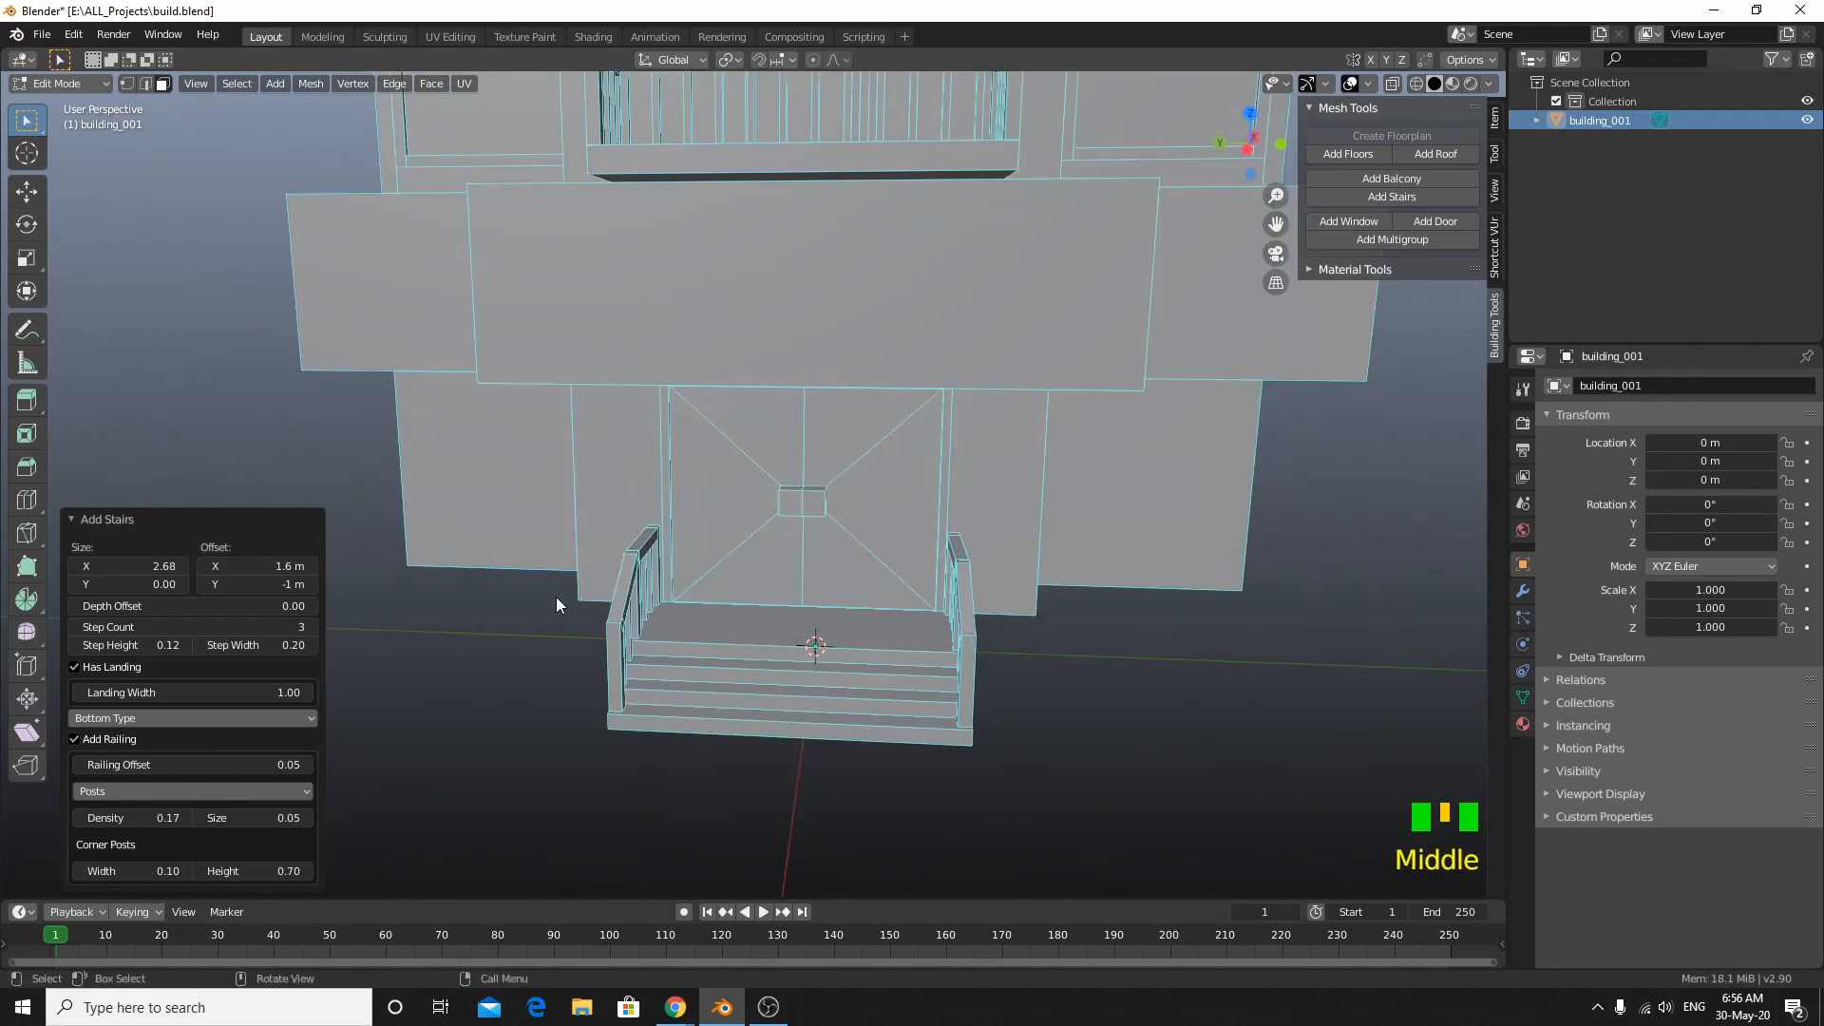
Step: Try a step count of 4 on the entrance stairs and restore it to 3
scroll(556, 604, "up", 2)
left_click(312, 628)
scroll(769, 738, "down", 3)
middle_click_drag(770, 737, 651, 732)
scroll(741, 726, "up", 1)
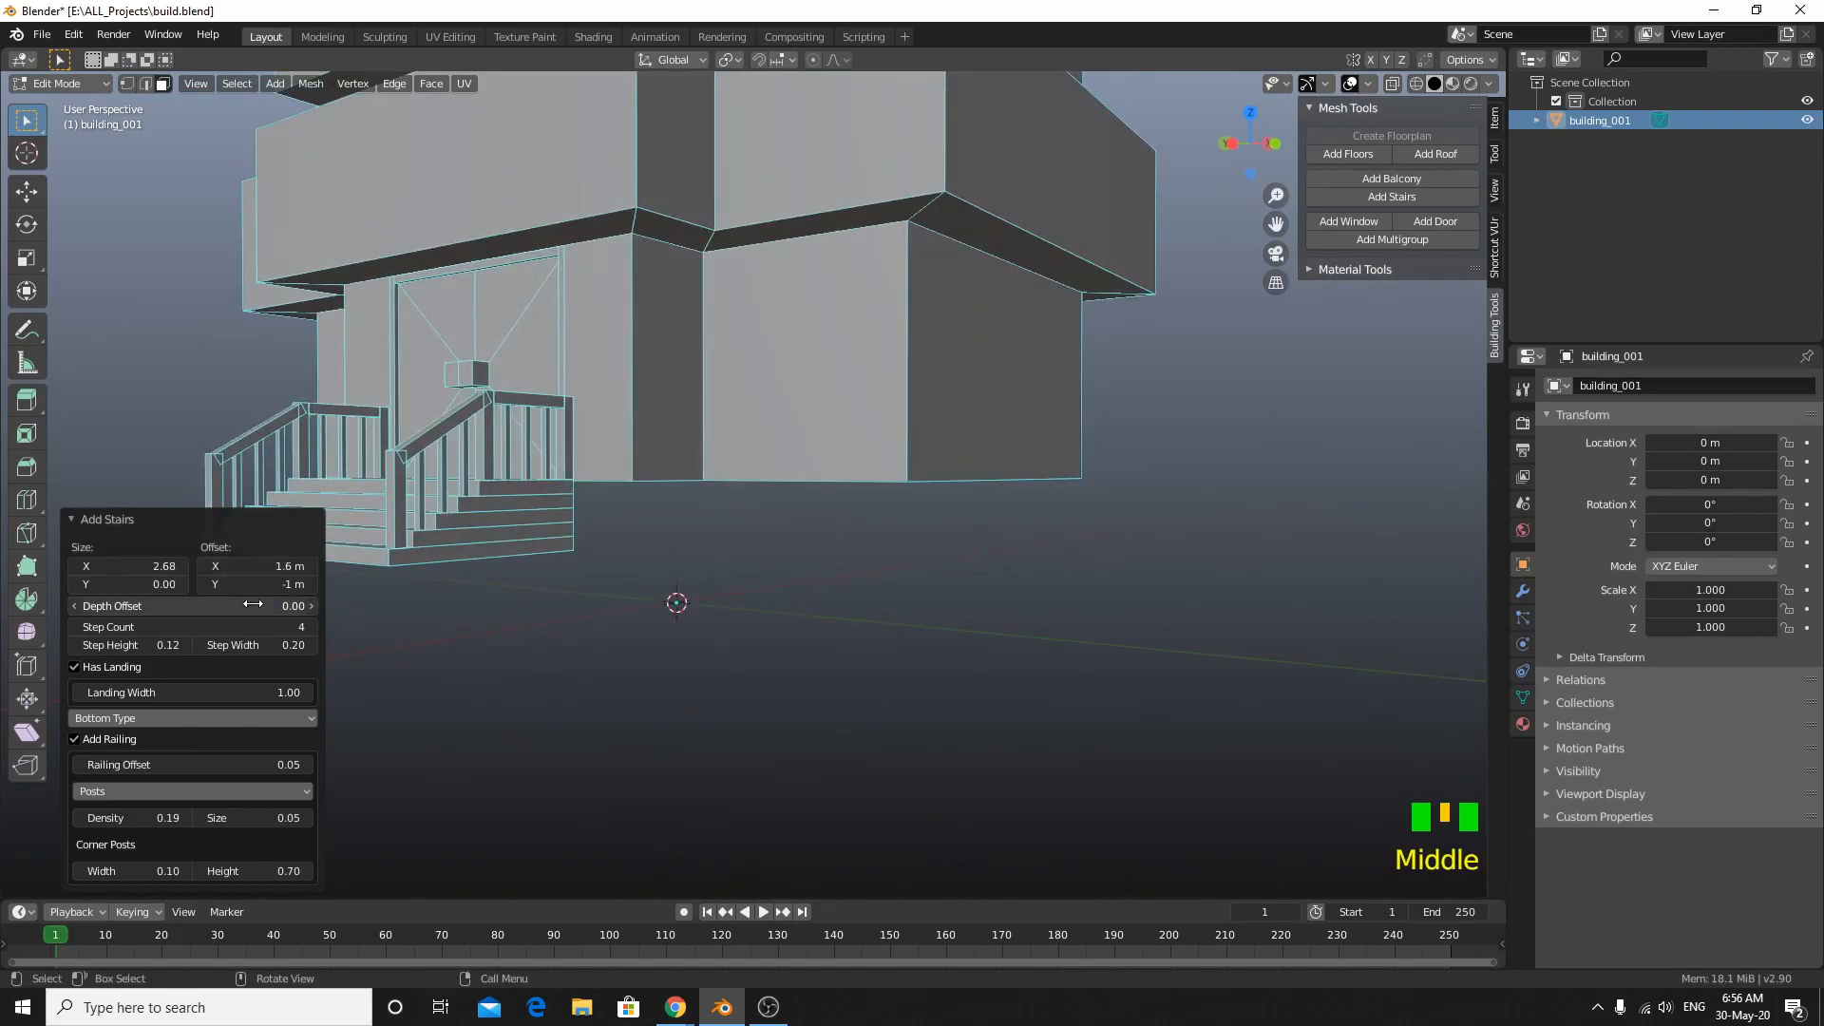
left_click(74, 627)
middle_click_drag(467, 625, 640, 537)
scroll(516, 657, "up", 2)
scroll(670, 564, "down", 2)
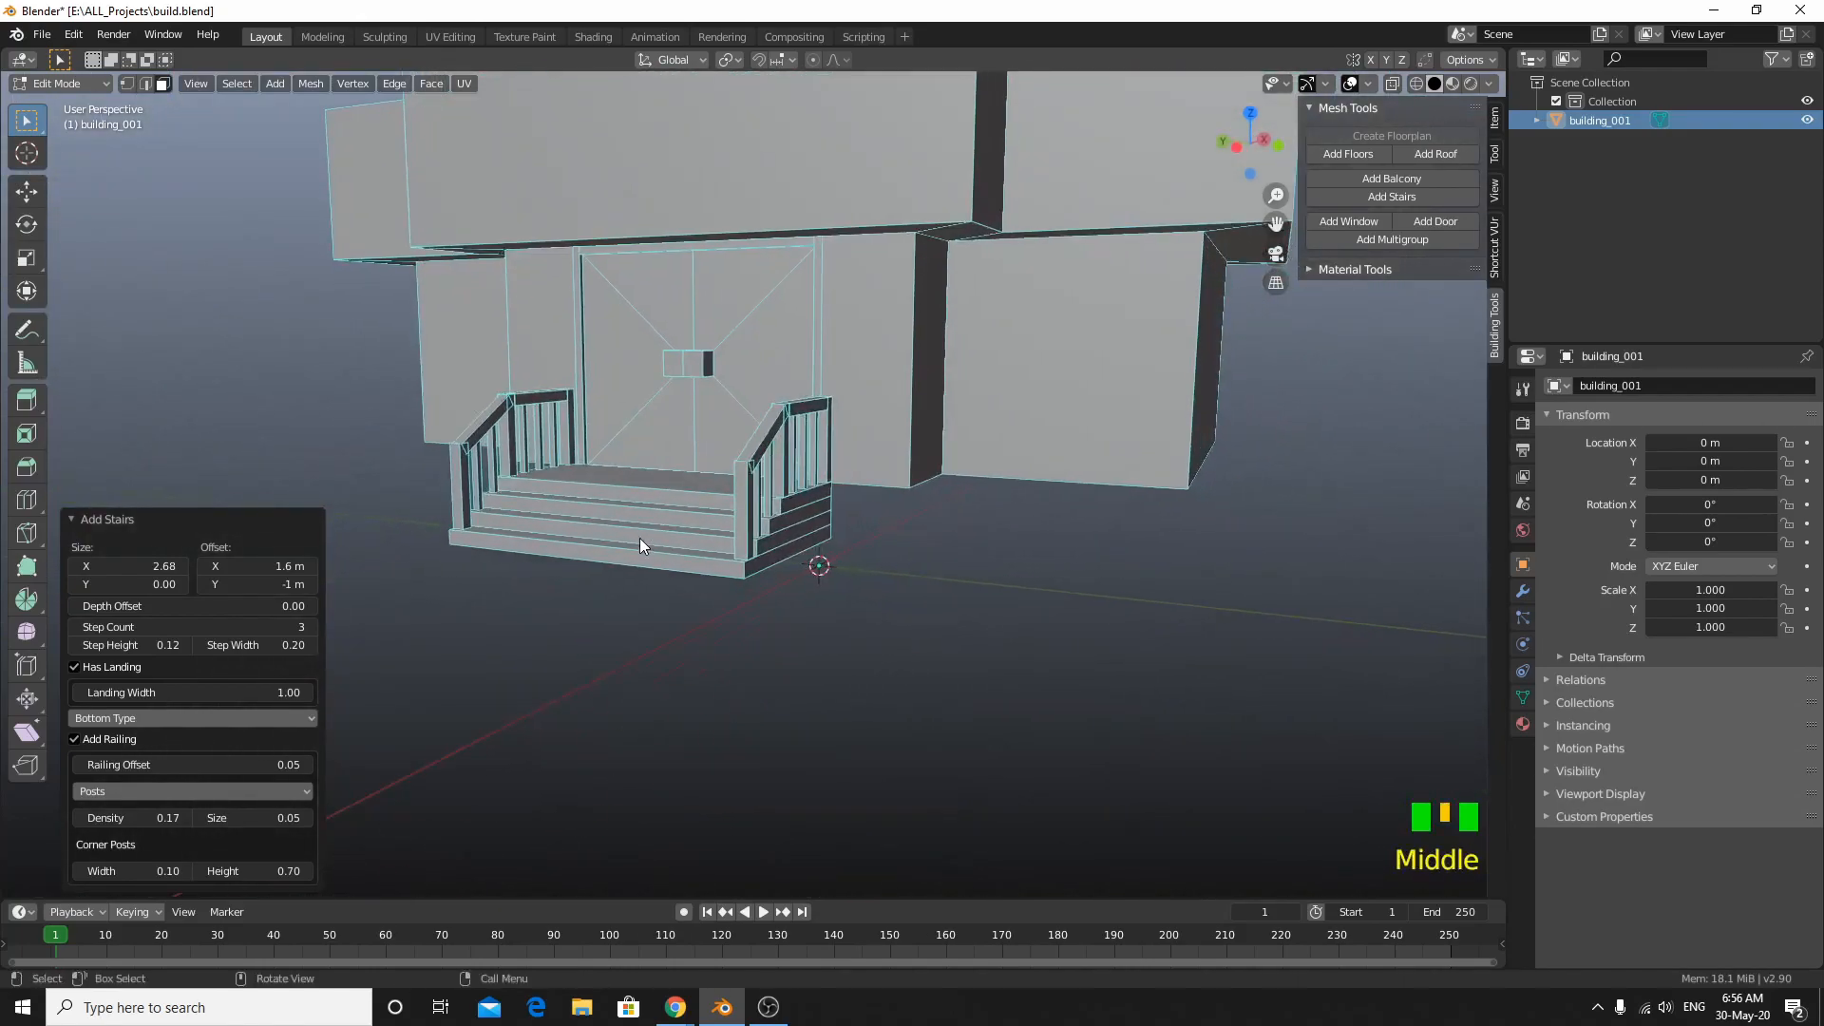
Step: Try the Wall railing type on the entrance stairs and switch the railing back to Posts
left_click(178, 790)
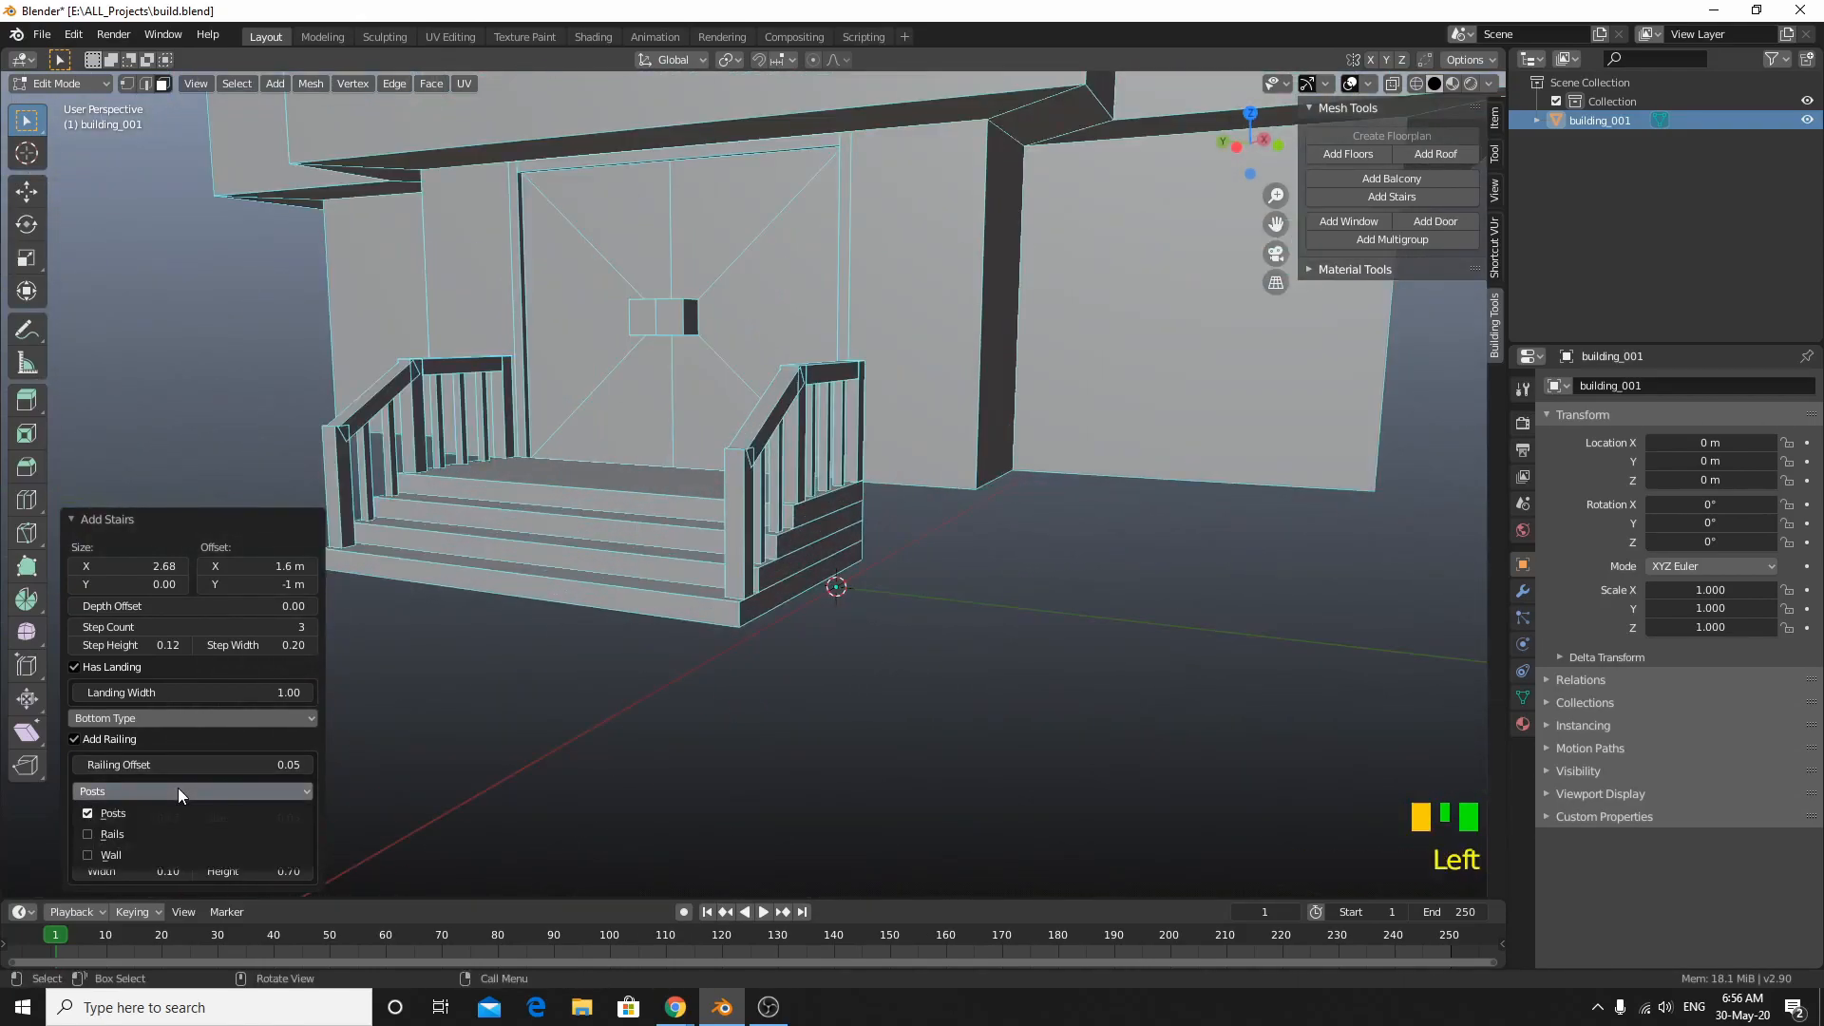
left_click(157, 855)
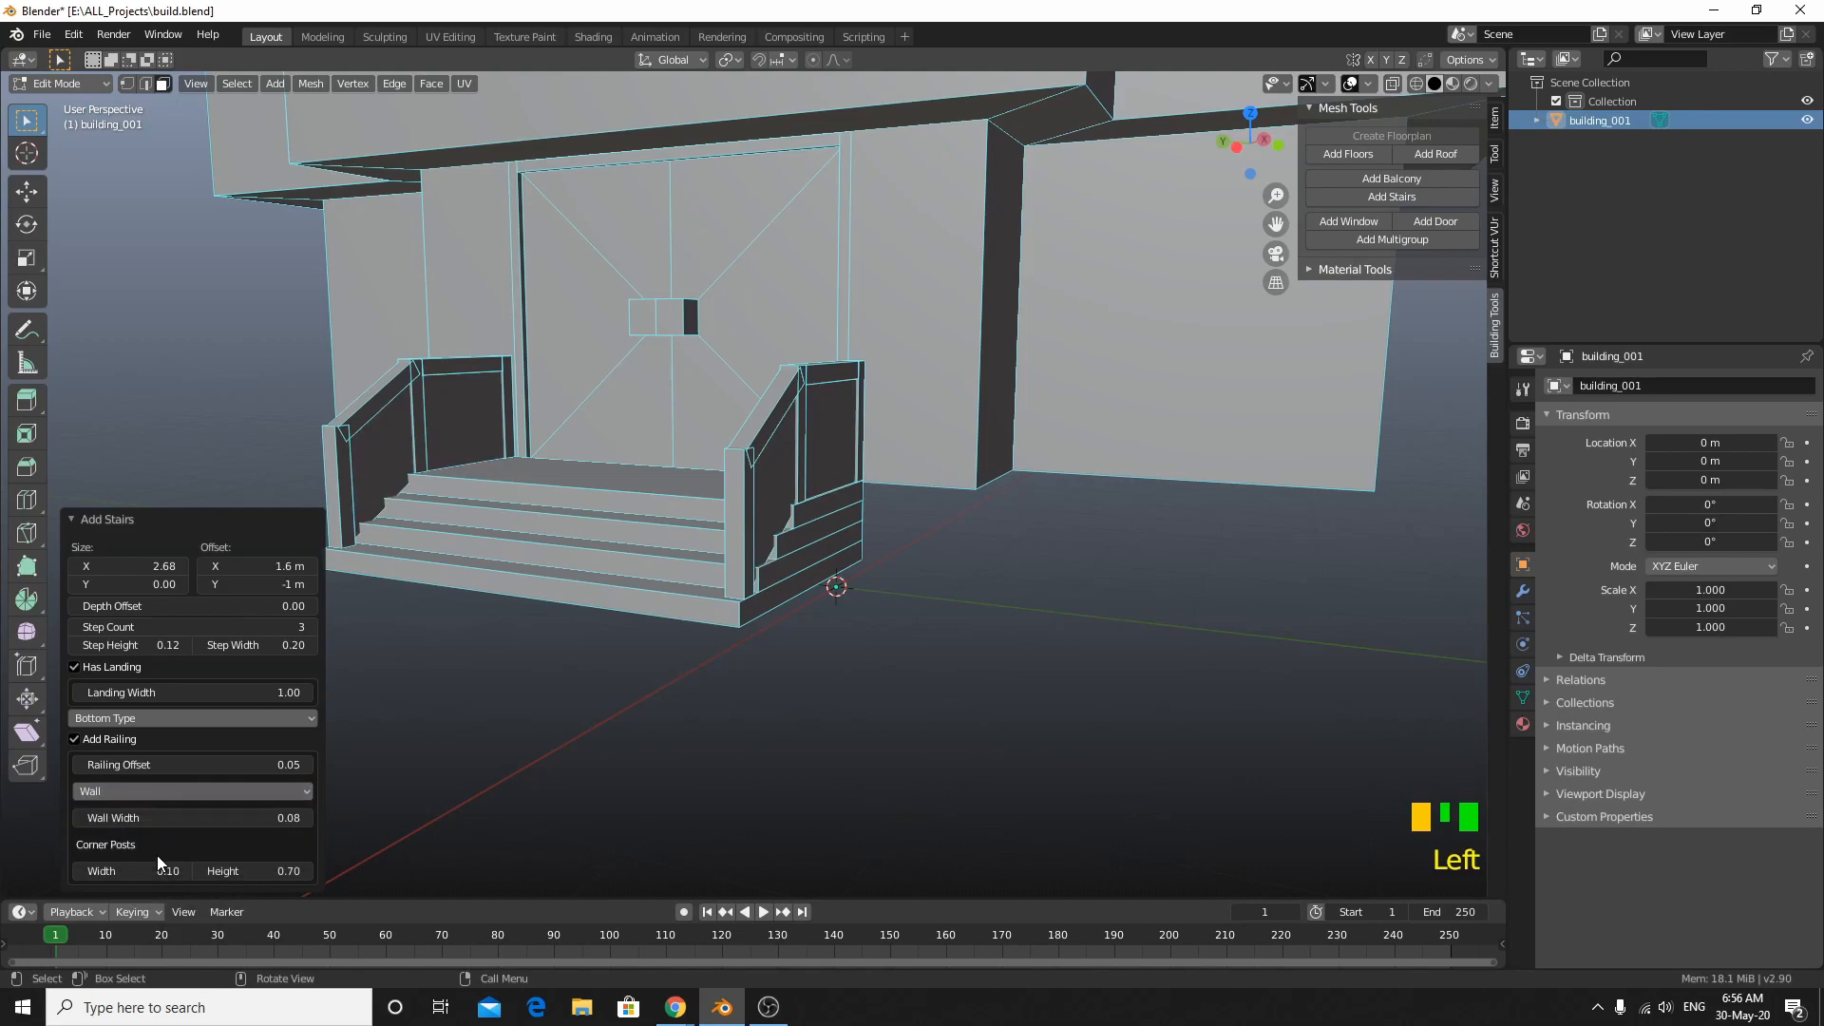
left_click(142, 794)
left_click(137, 806)
middle_click_drag(853, 595, 688, 570)
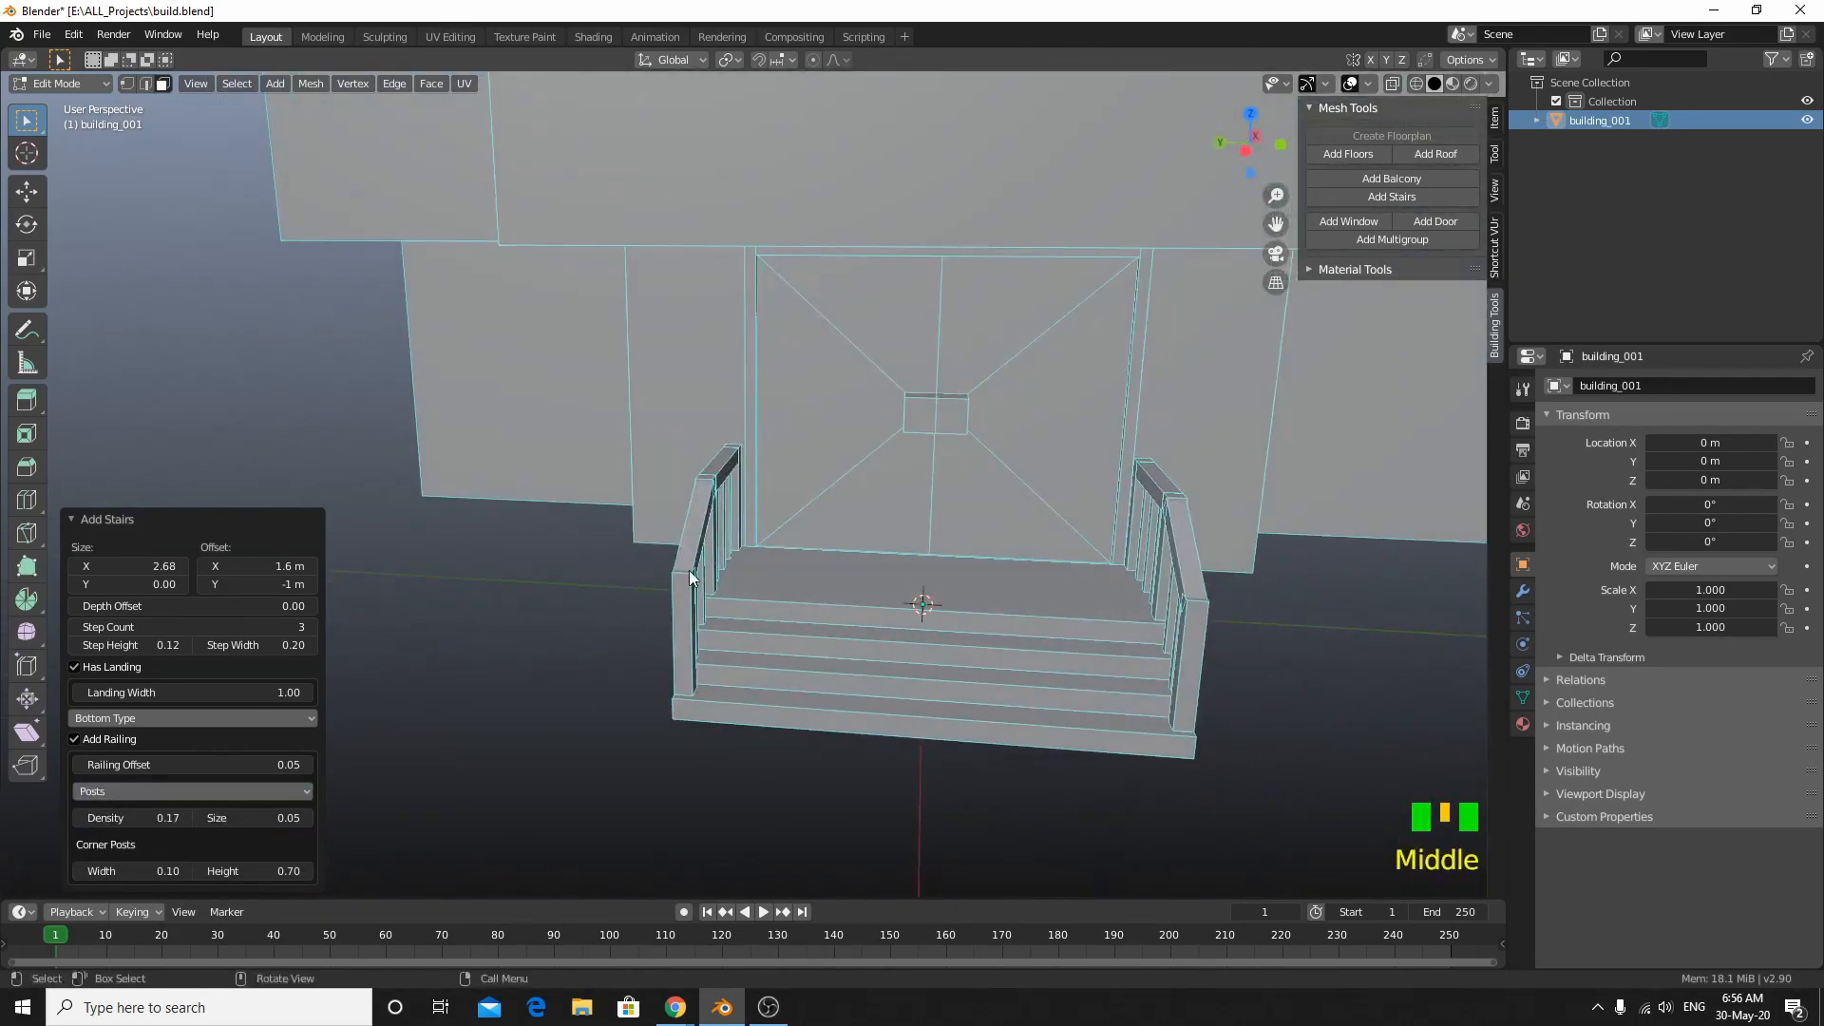
Step: Try the Slope and Blocked bottom types on the entrance stairs and return to Filled
left_click(177, 719)
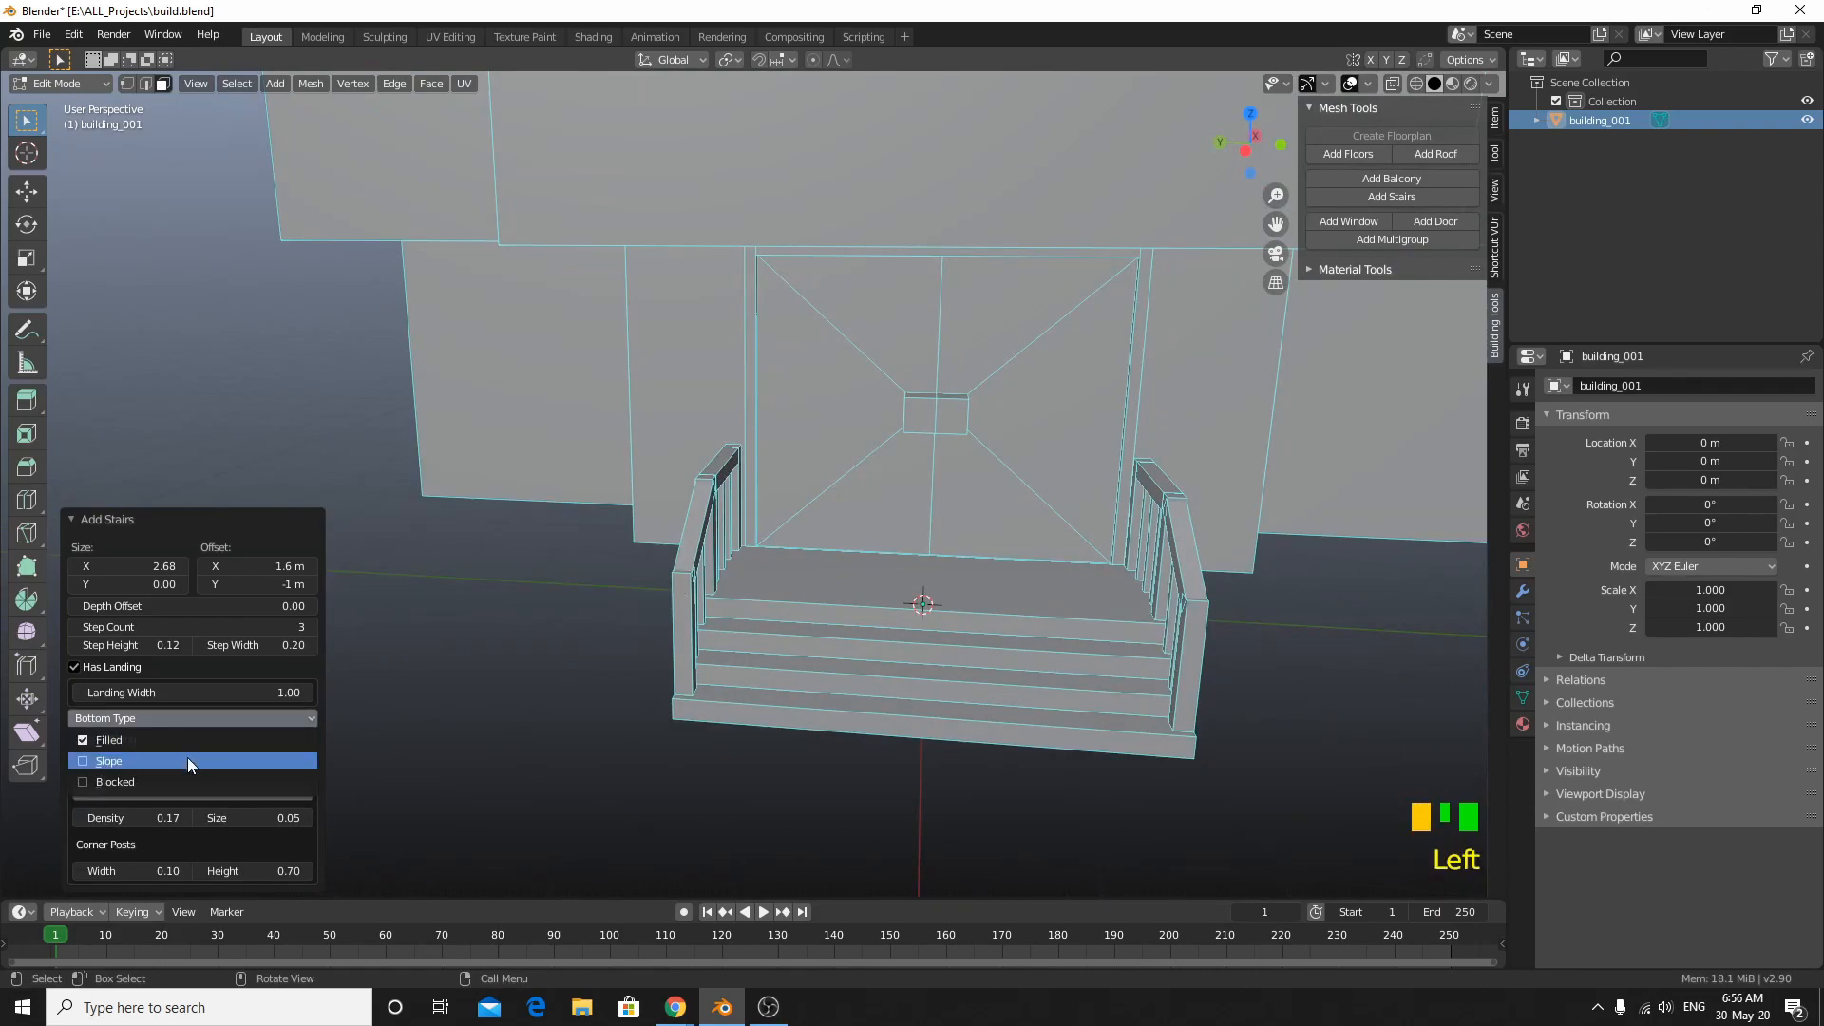
middle_click_drag(623, 636, 528, 621)
scroll(570, 621, "down", 2)
left_click(137, 721)
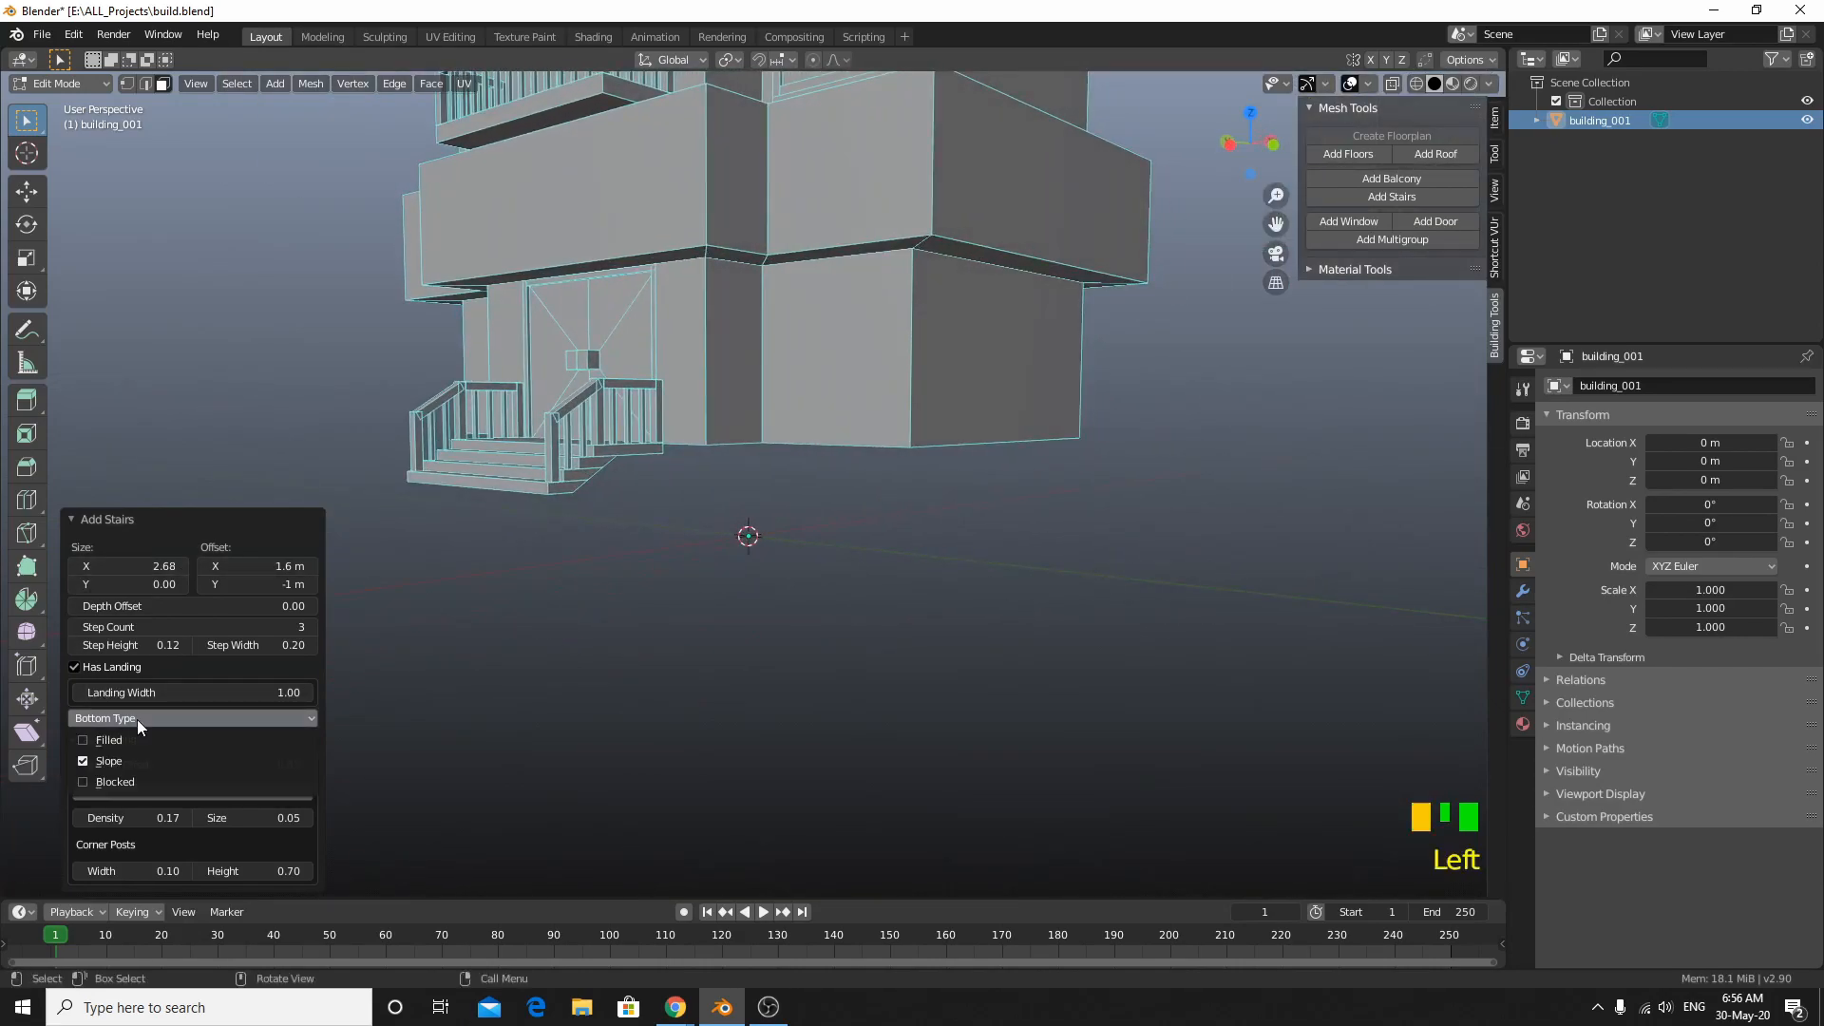
left_click(140, 781)
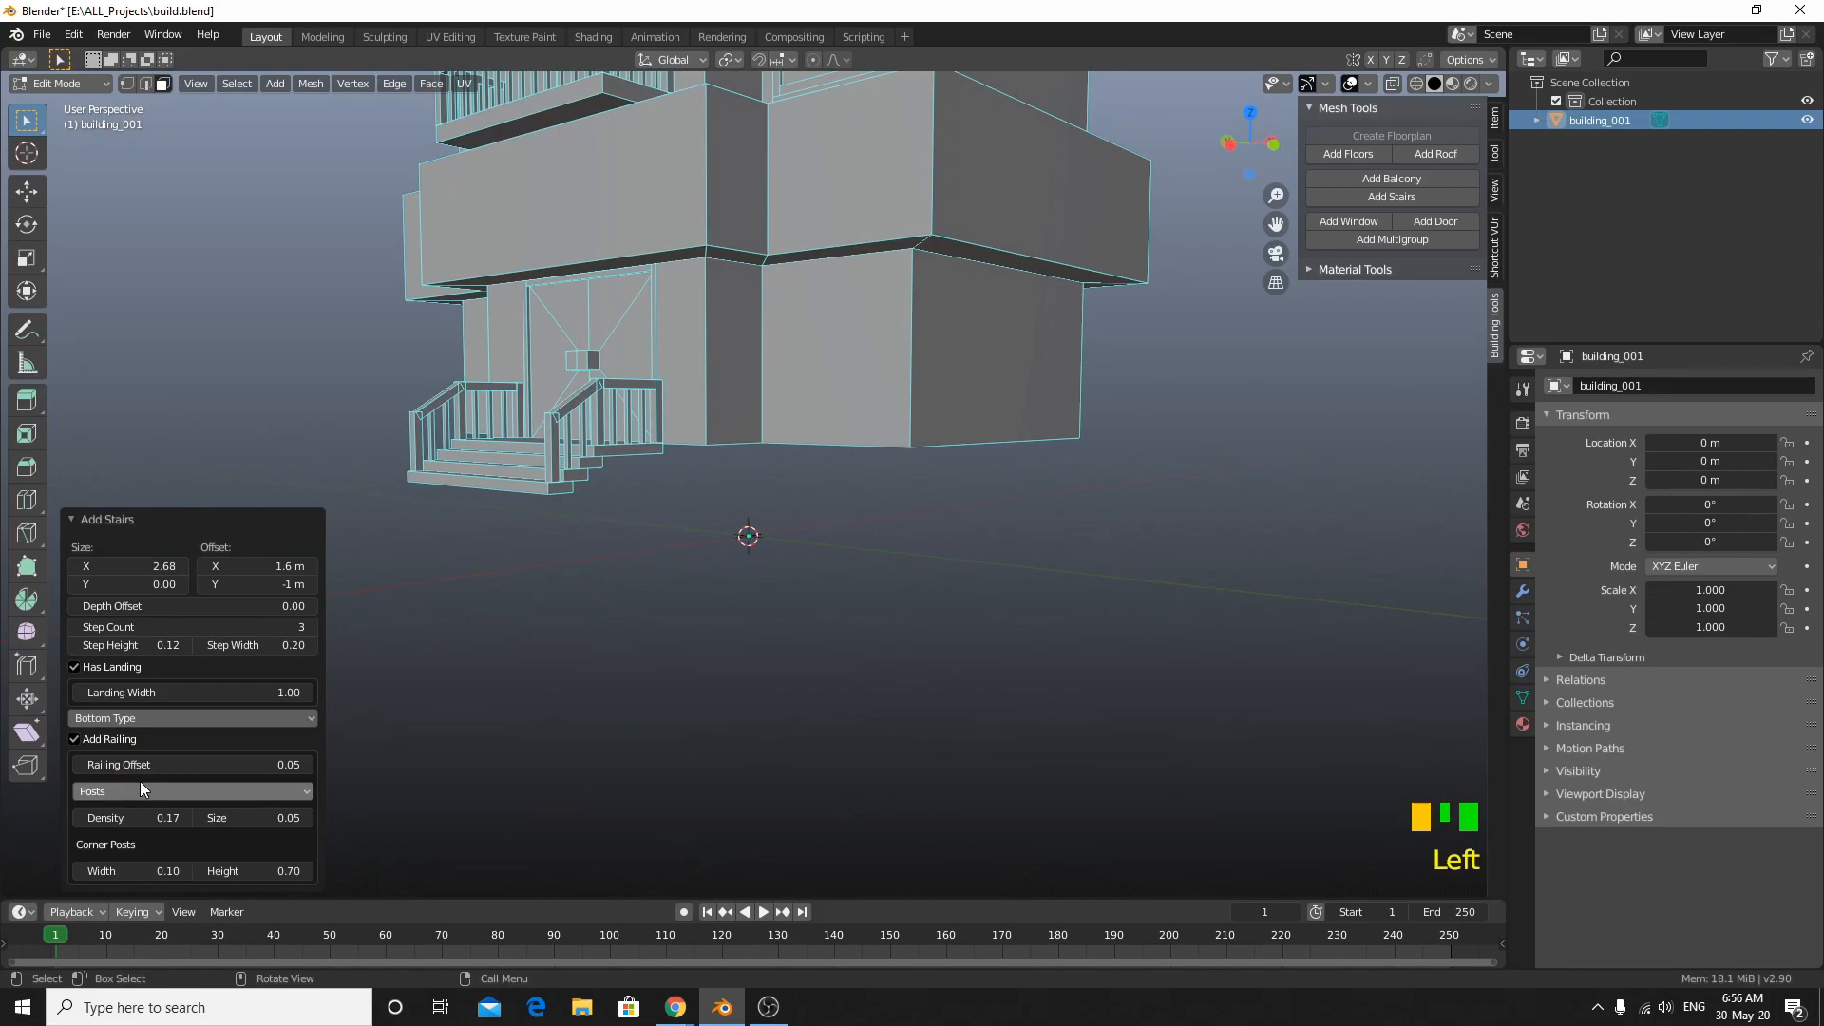
left_click(129, 728)
left_click(135, 743)
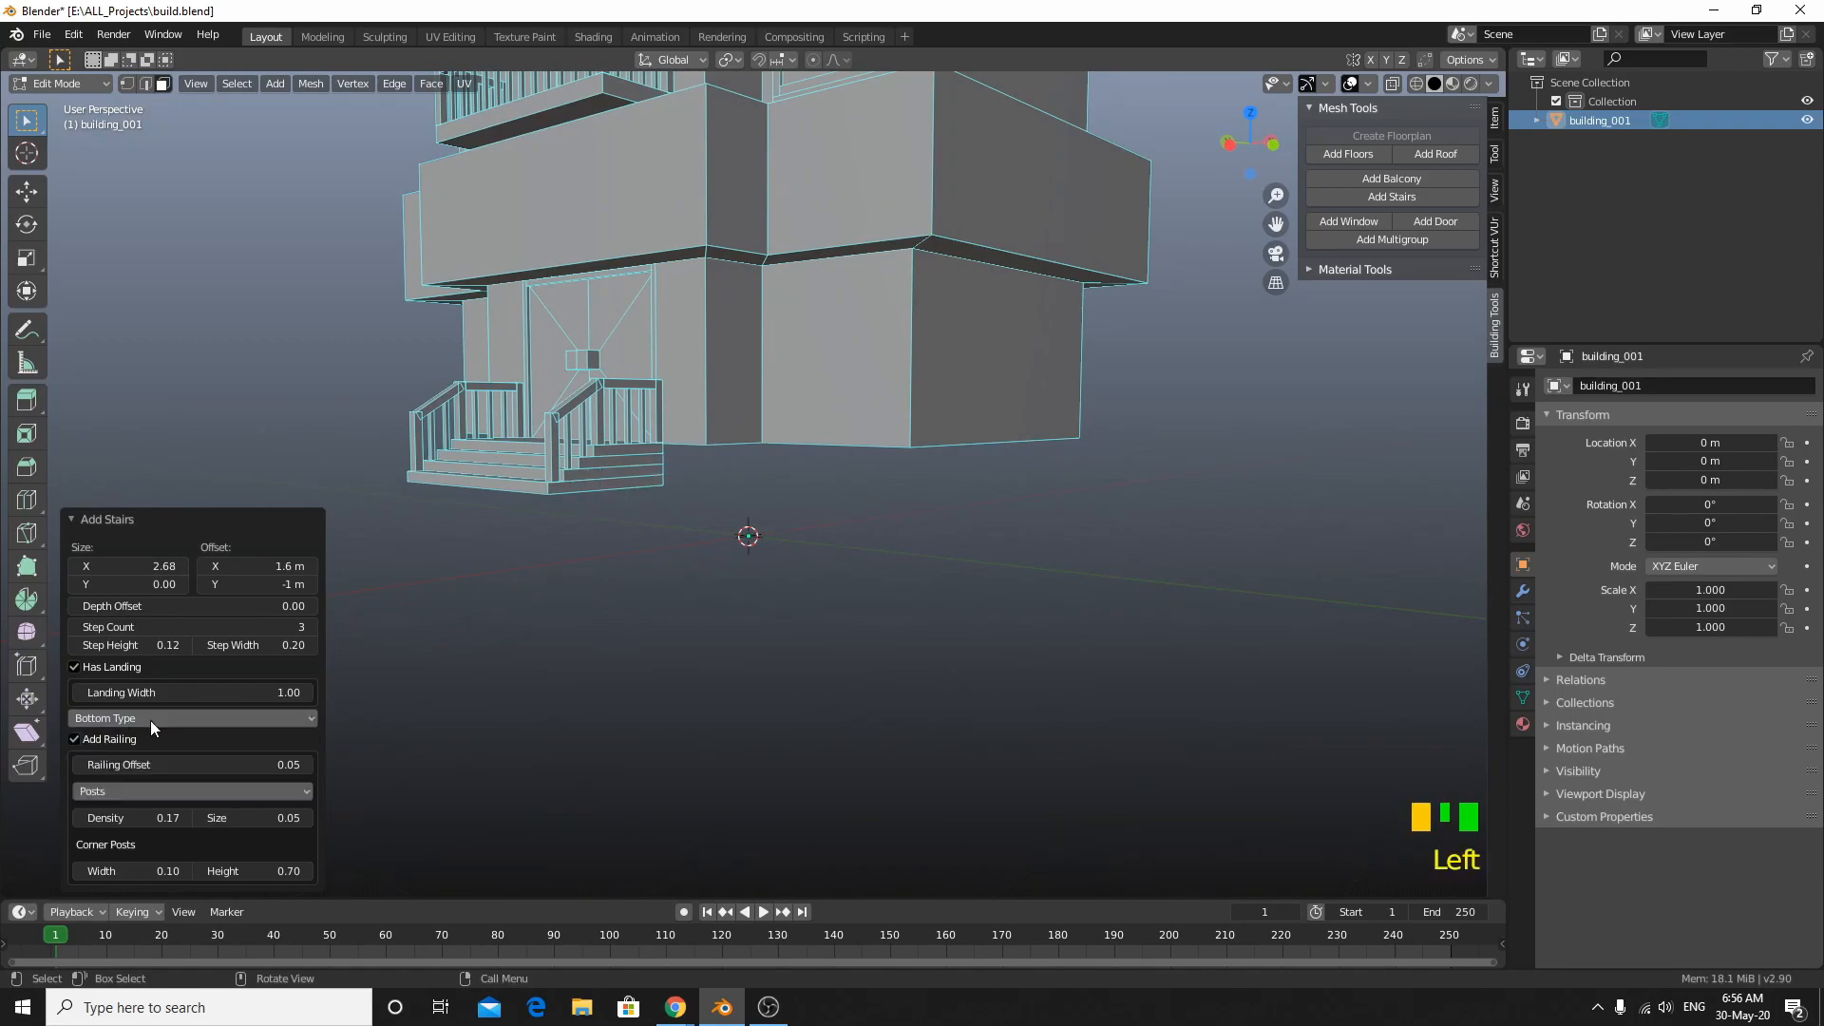
Step: Examine the underside of the entrance stairs up close and try the Slope bottom type again
scroll(632, 494, "up", 2)
middle_click_drag(639, 513, 651, 526)
scroll(531, 524, "up", 2)
middle_click_drag(530, 524, 642, 511, "shift")
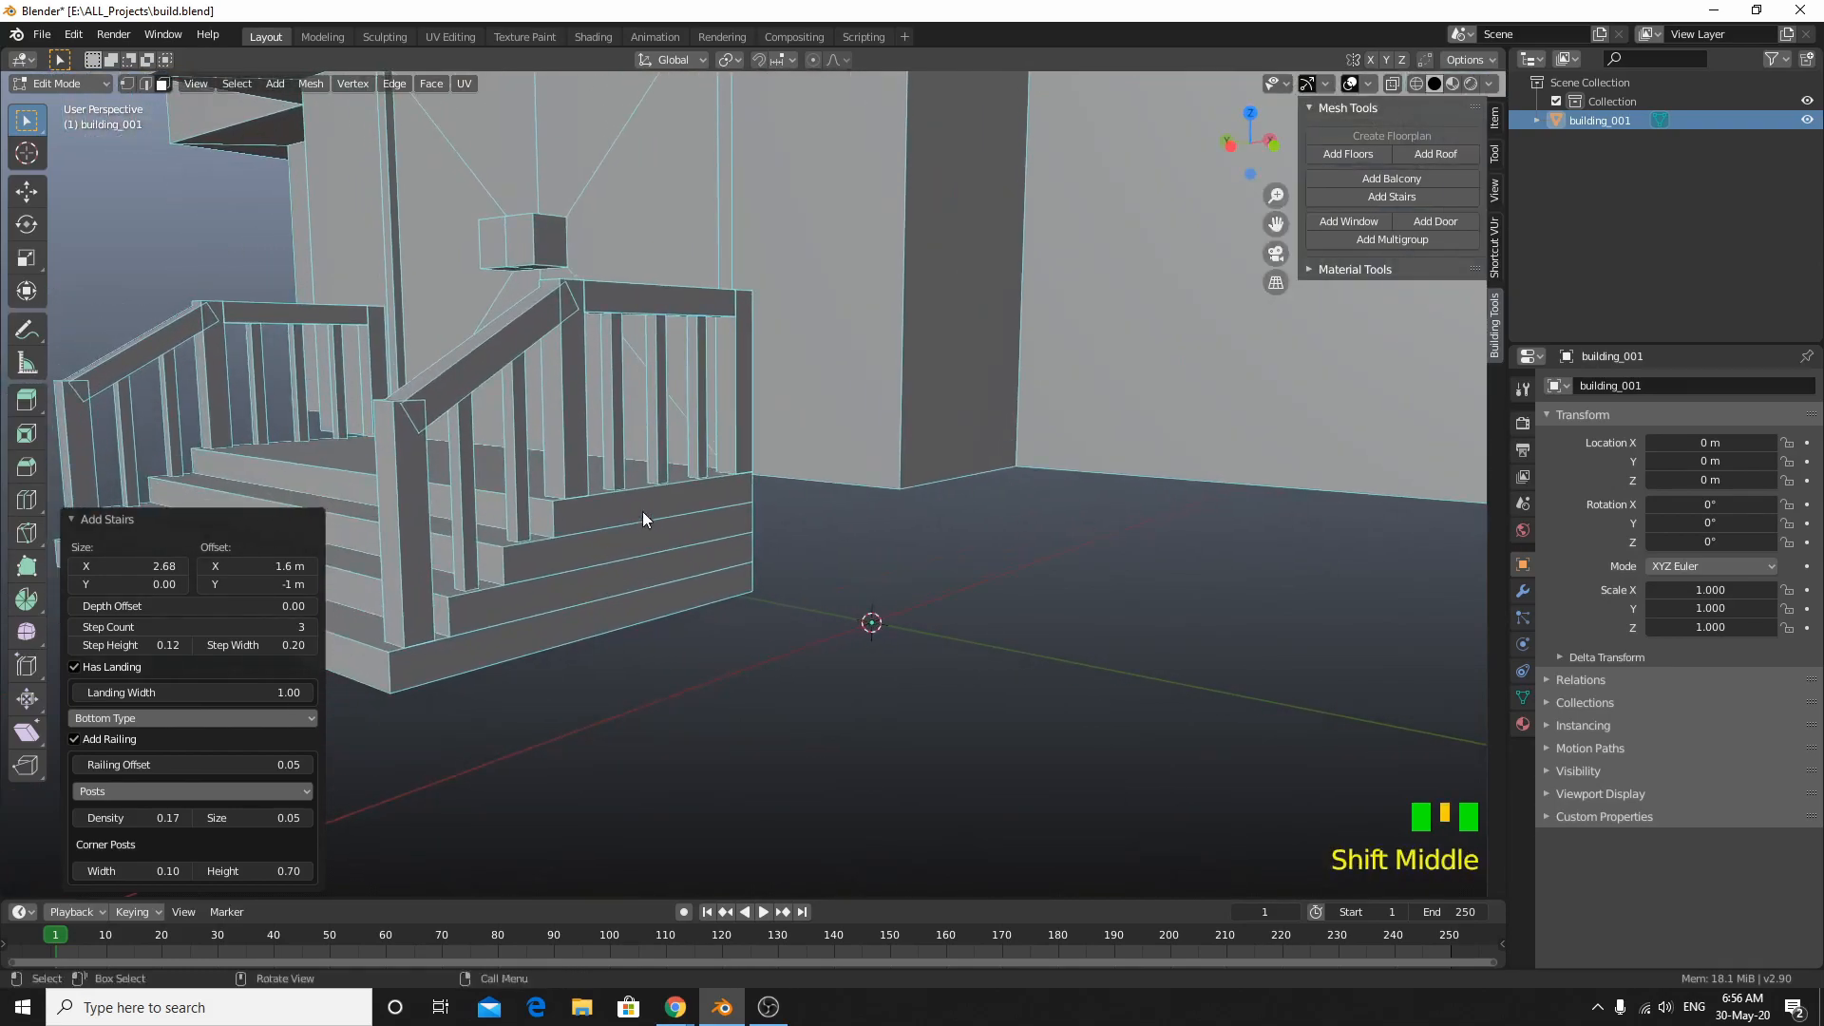
left_click(156, 722)
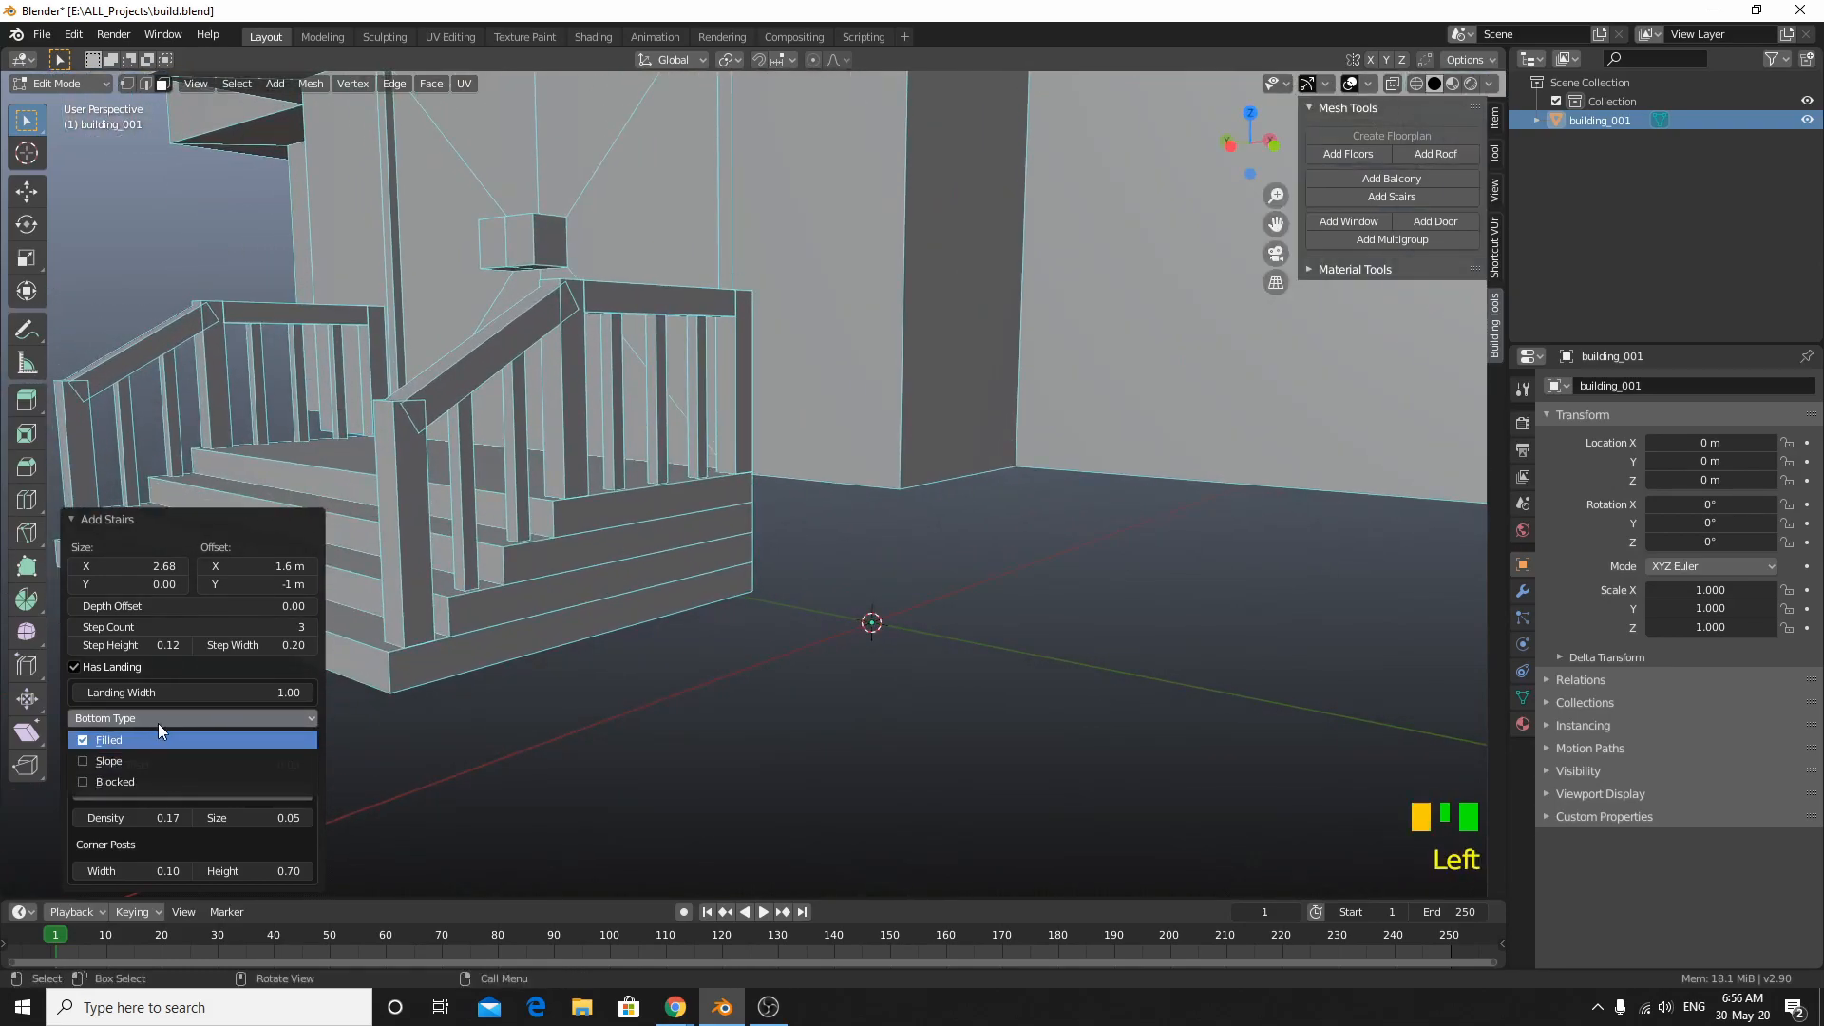
left_click(134, 715)
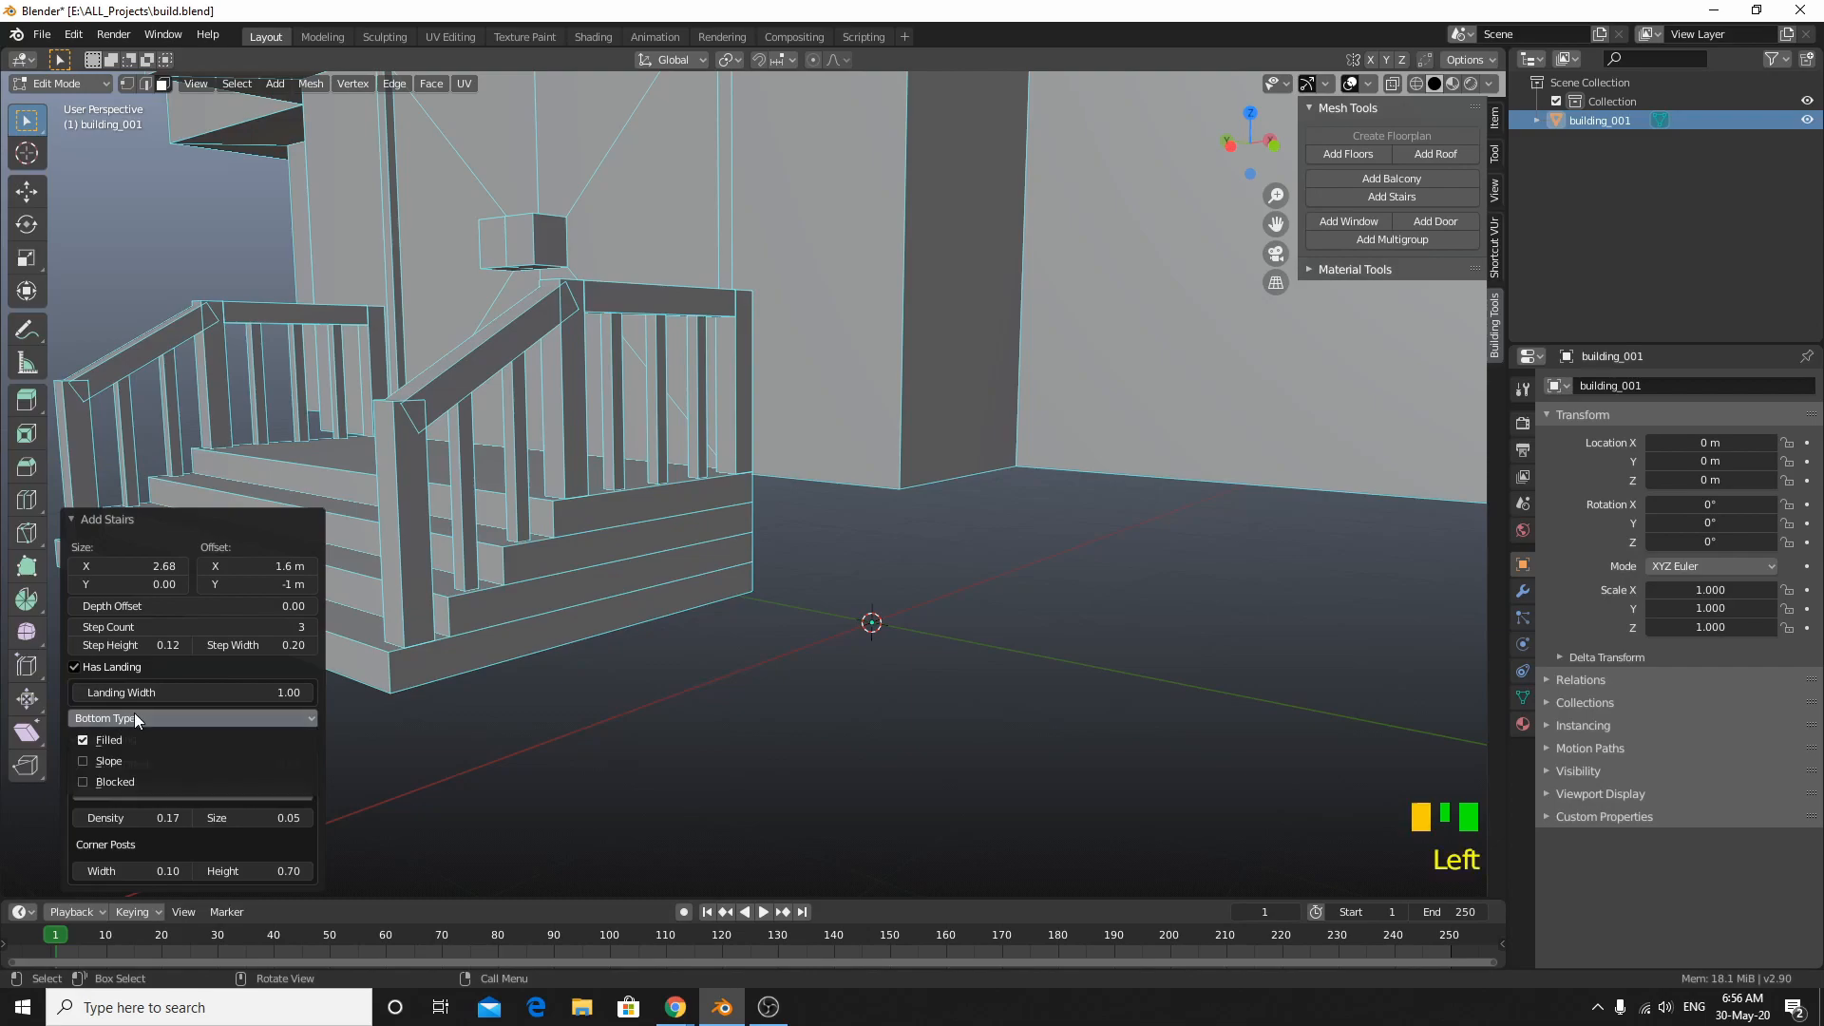
left_click(105, 756)
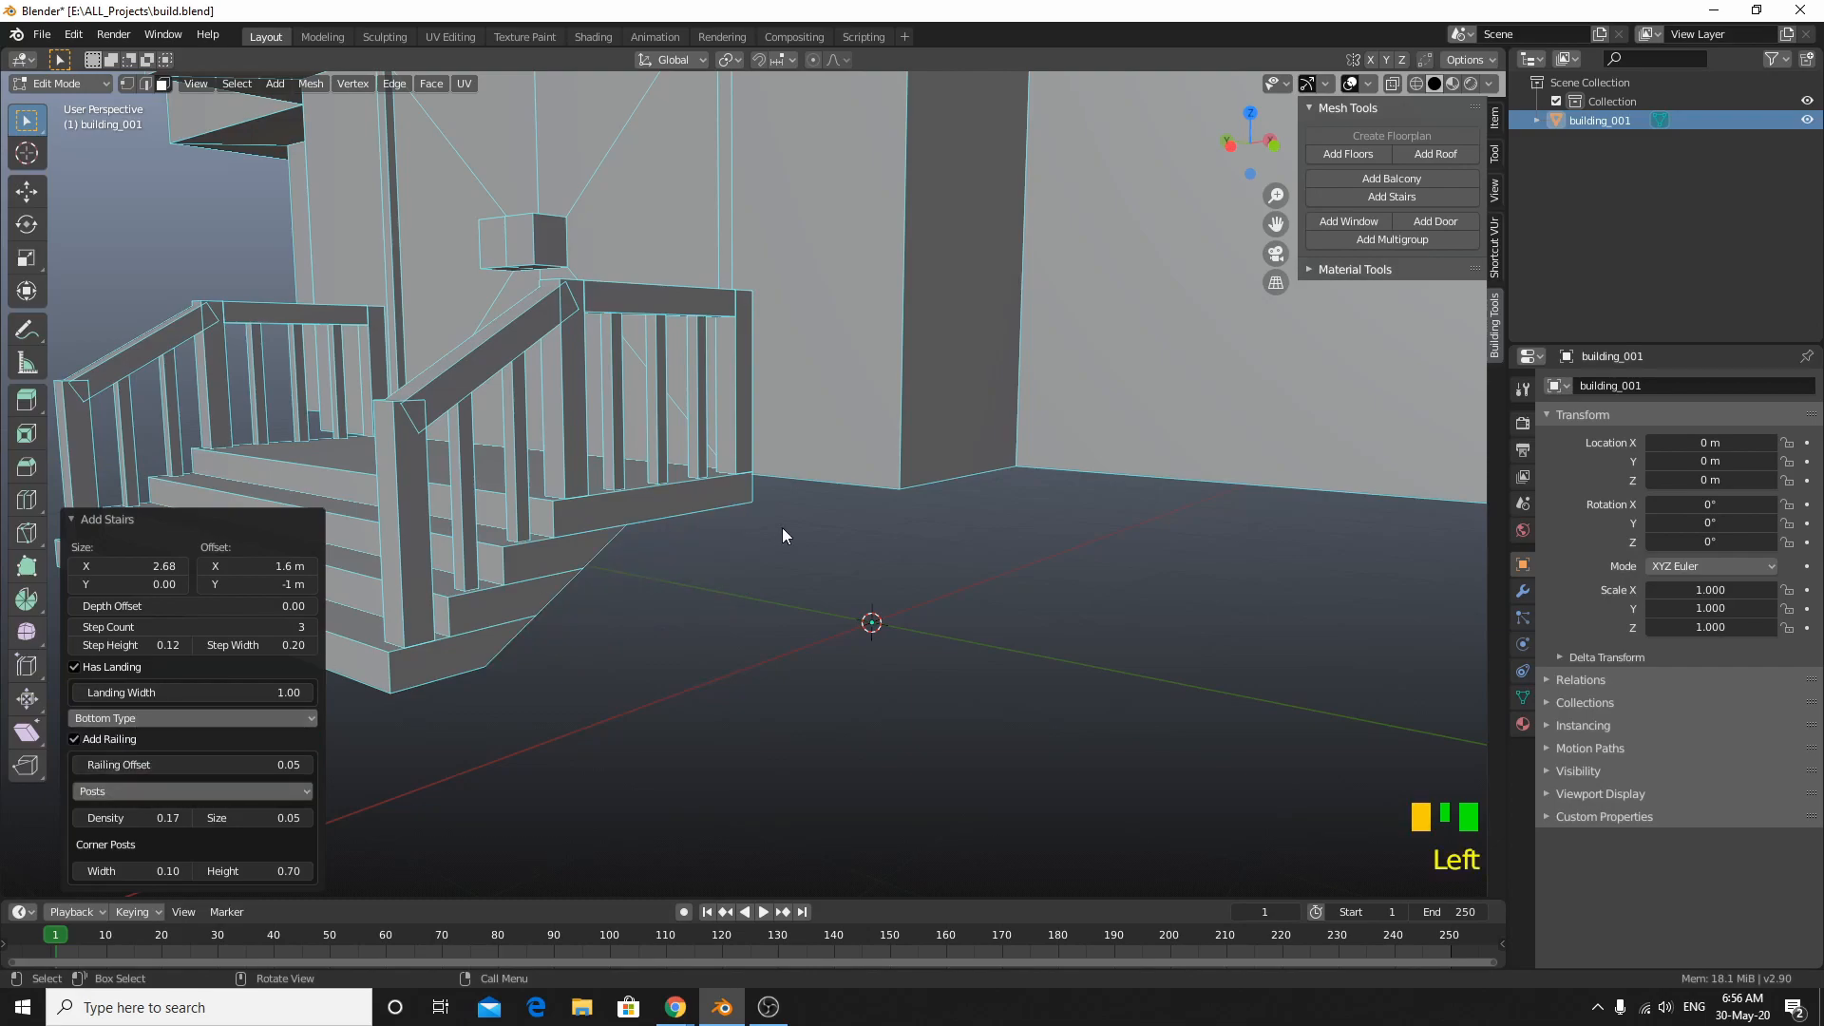
Step: Switch the stairs' bottom type to Blocked, inspect the result and set it back to Filled
mouse_move(532, 671)
middle_mouse_down()
mouse_move(594, 578)
mouse_move(573, 681)
mouse_move(567, 591)
mouse_move(513, 646)
middle_mouse_up()
left_click(274, 721)
left_click(260, 777)
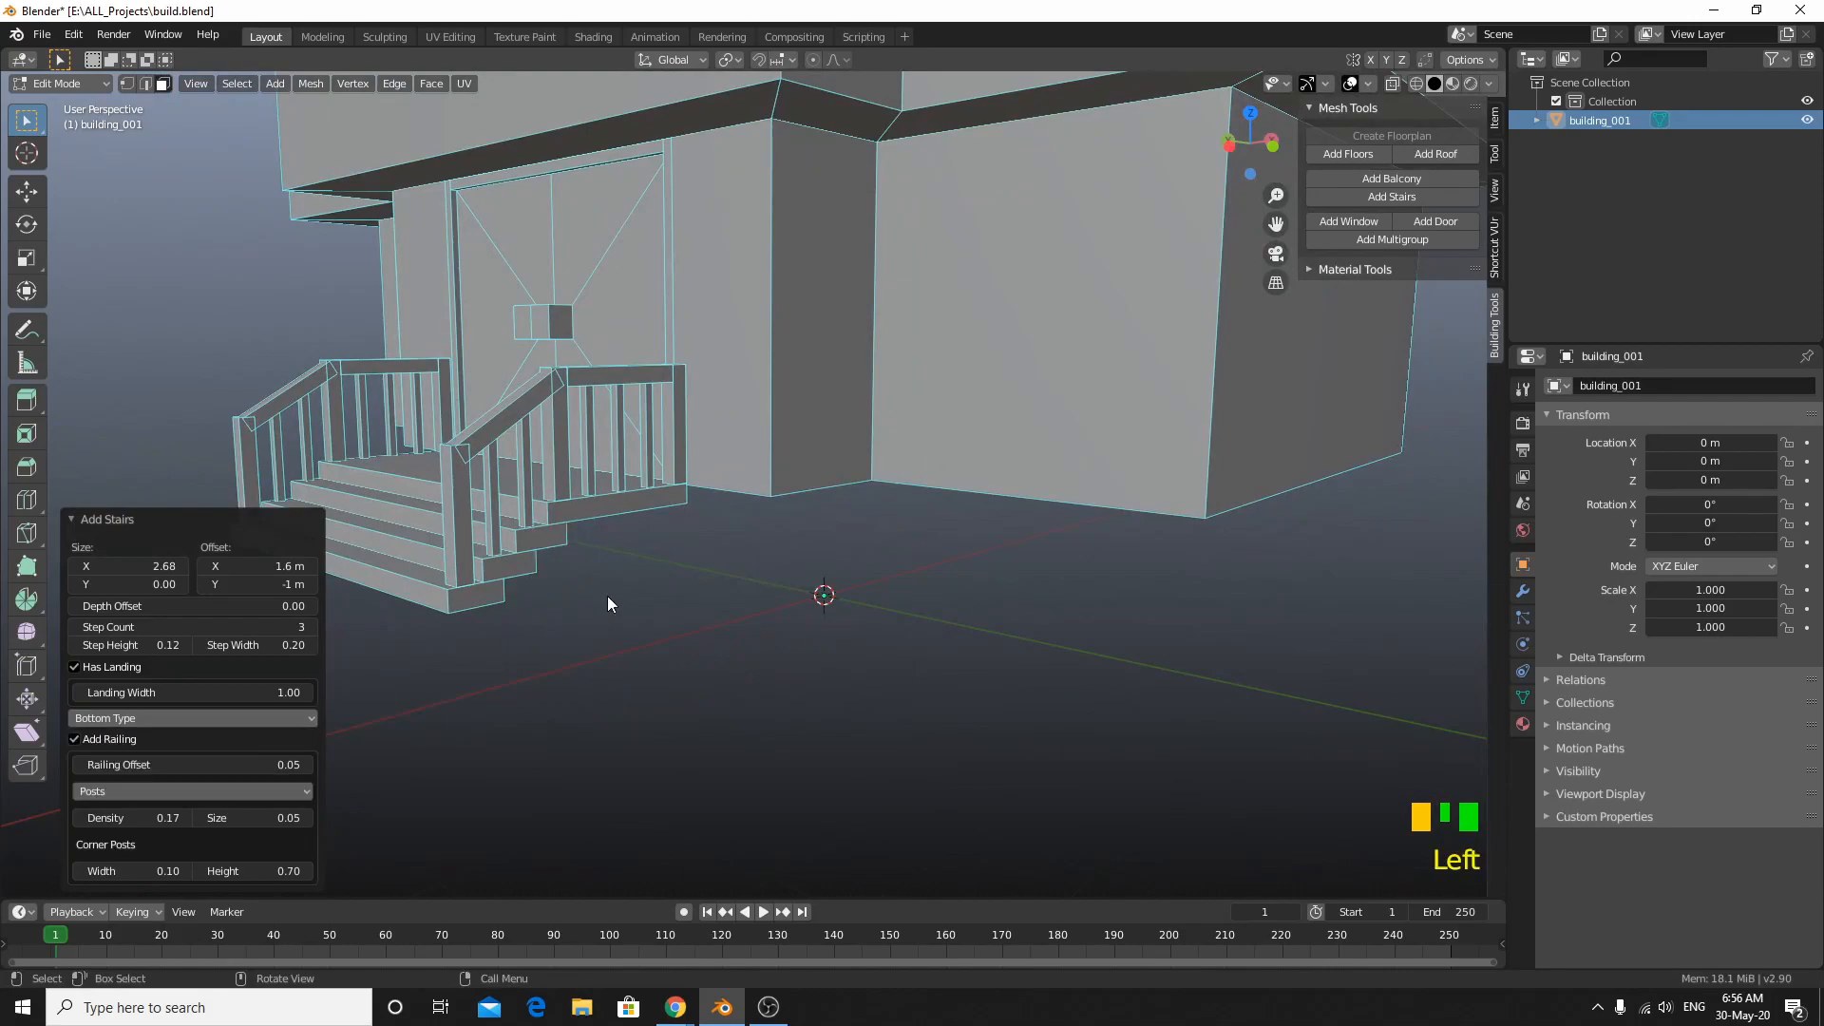
mouse_move(599, 591)
middle_mouse_down()
mouse_move(674, 574)
mouse_move(610, 612)
middle_mouse_up()
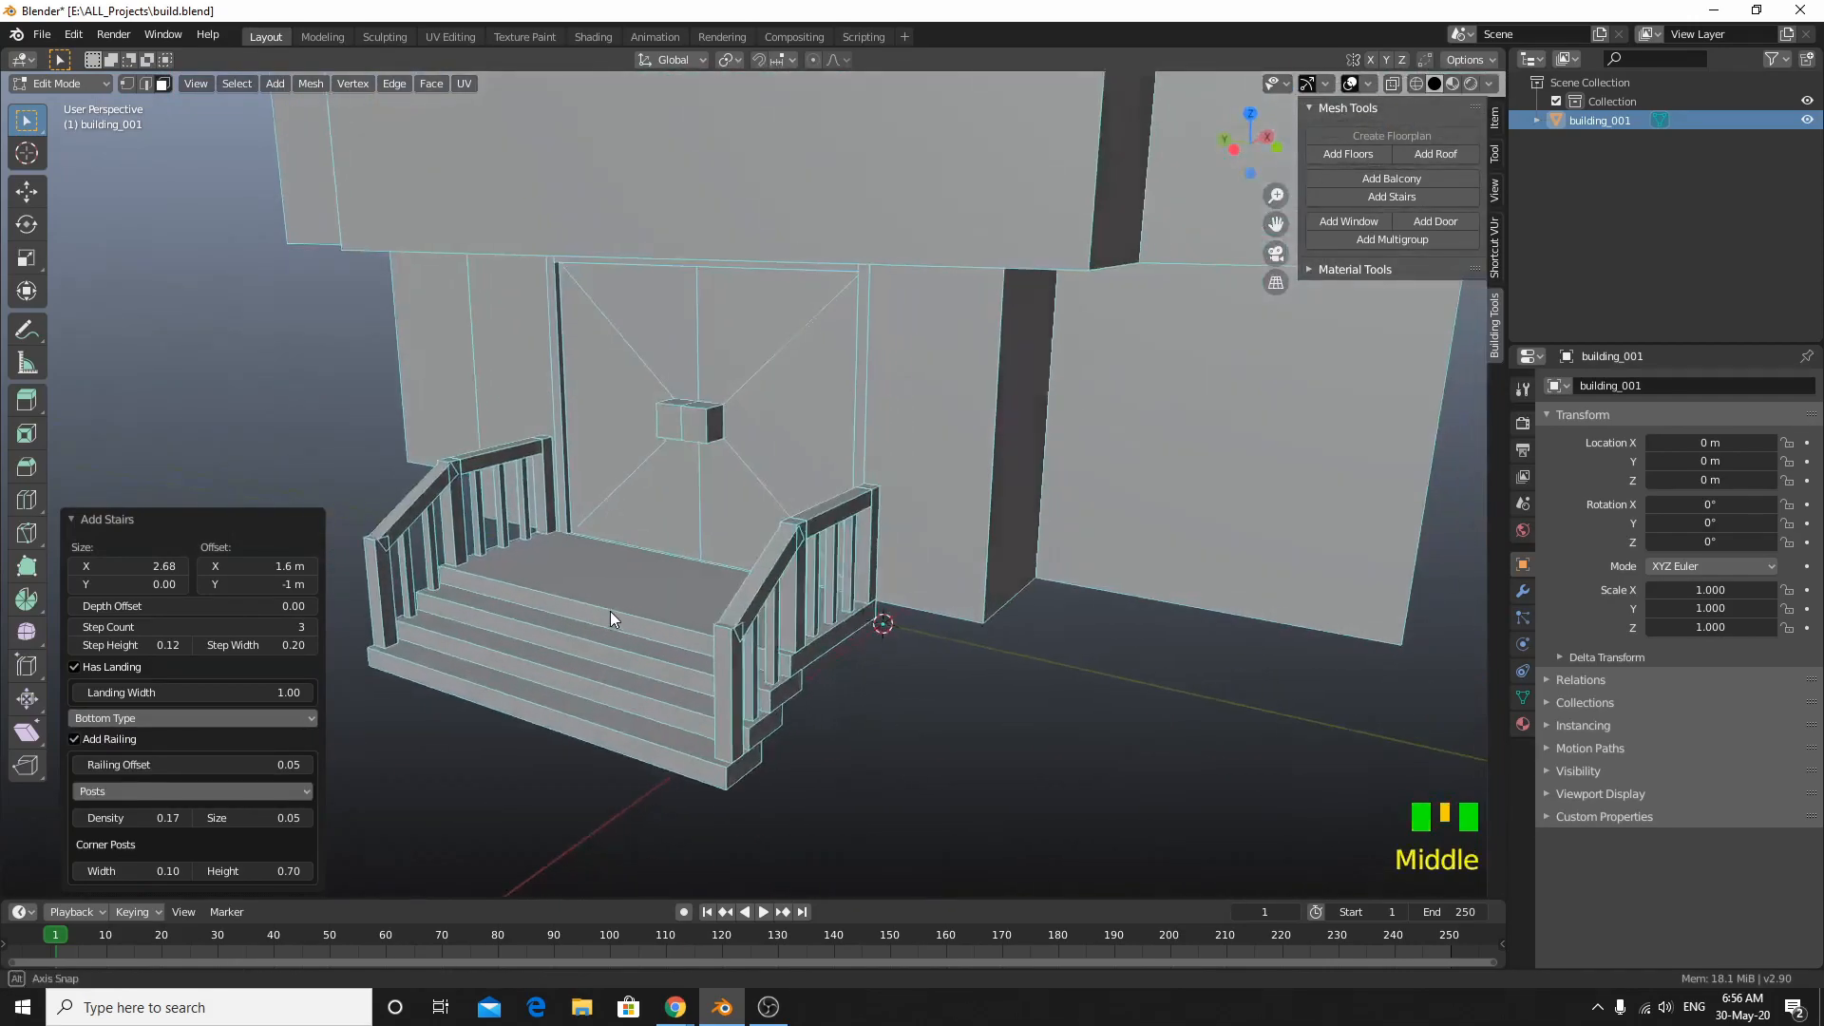
left_click(163, 722)
left_click(164, 741)
Step: Add a 2 m cube at the world origin beneath the building and stretch it along X by about 4.49
middle_click_drag(710, 669, 789, 643)
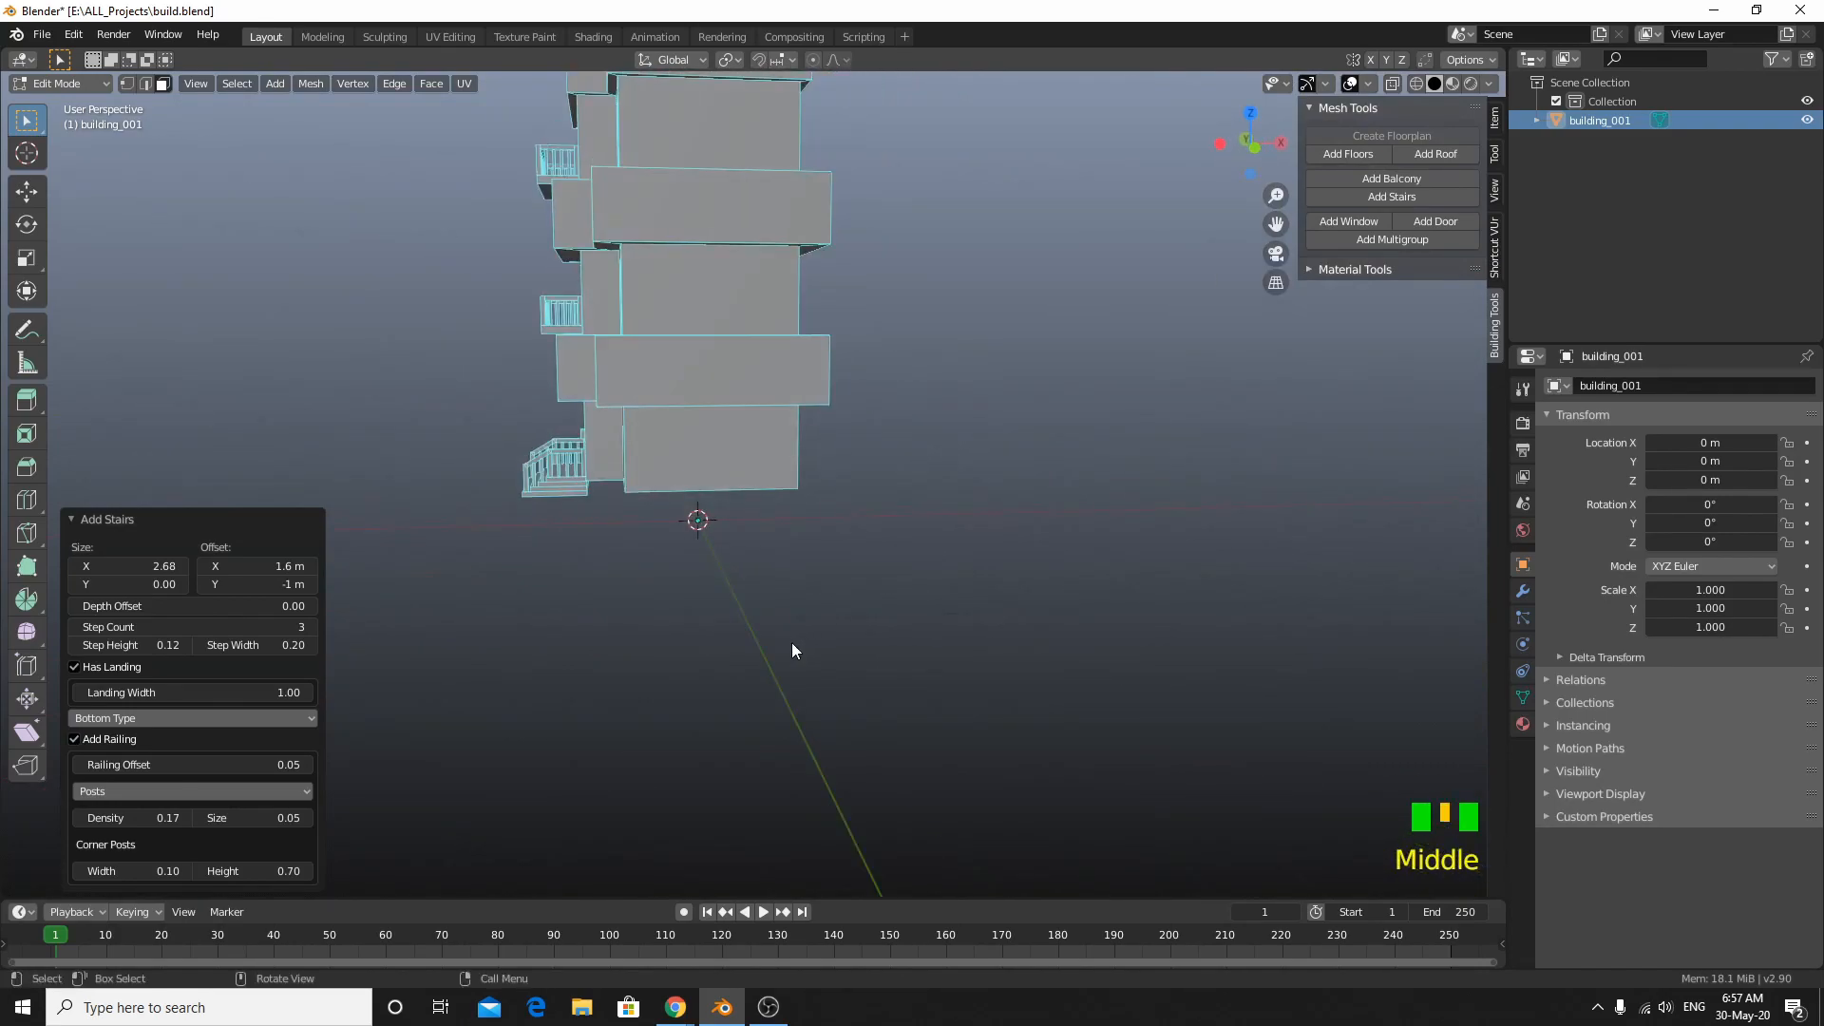
key("KP_1")
scroll(945, 505, "up", 3)
scroll(723, 284, "up", 1, "shift")
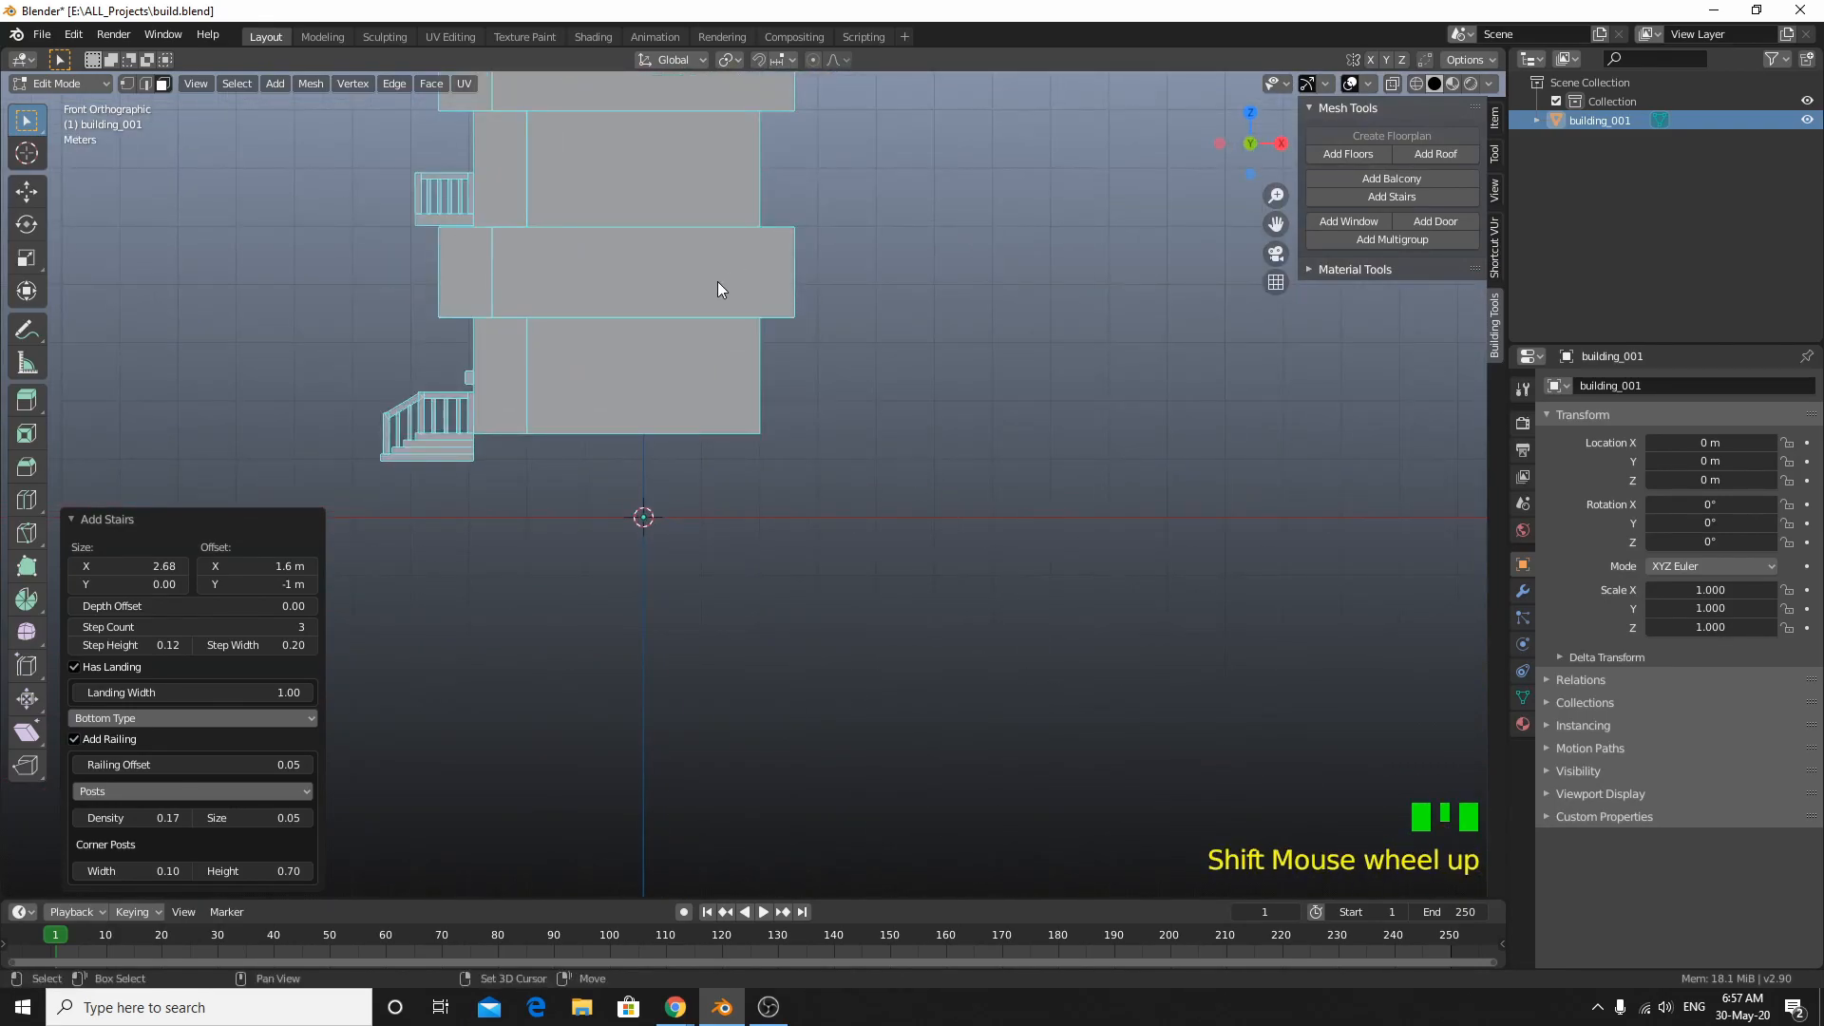
middle_click_drag(722, 283, 825, 344, "shift")
scroll(835, 391, "up", 1, "shift")
scroll(832, 418, "up", 2)
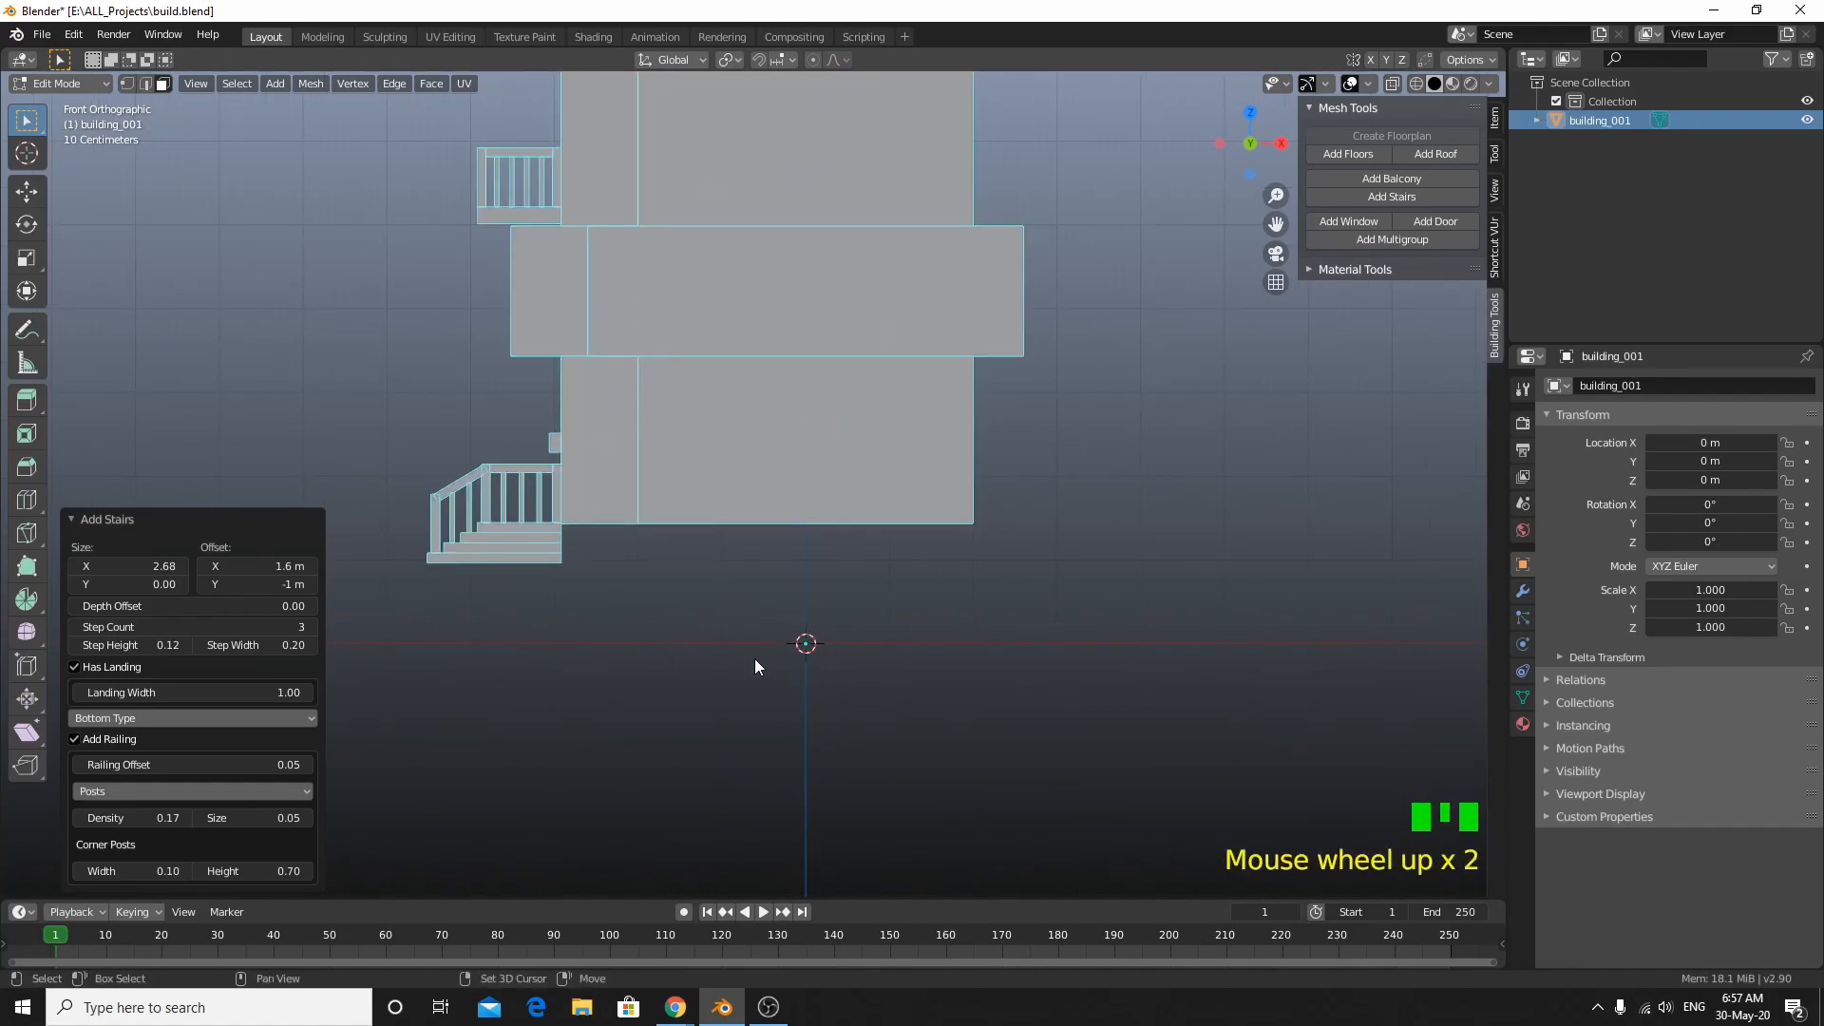
key("shift+a")
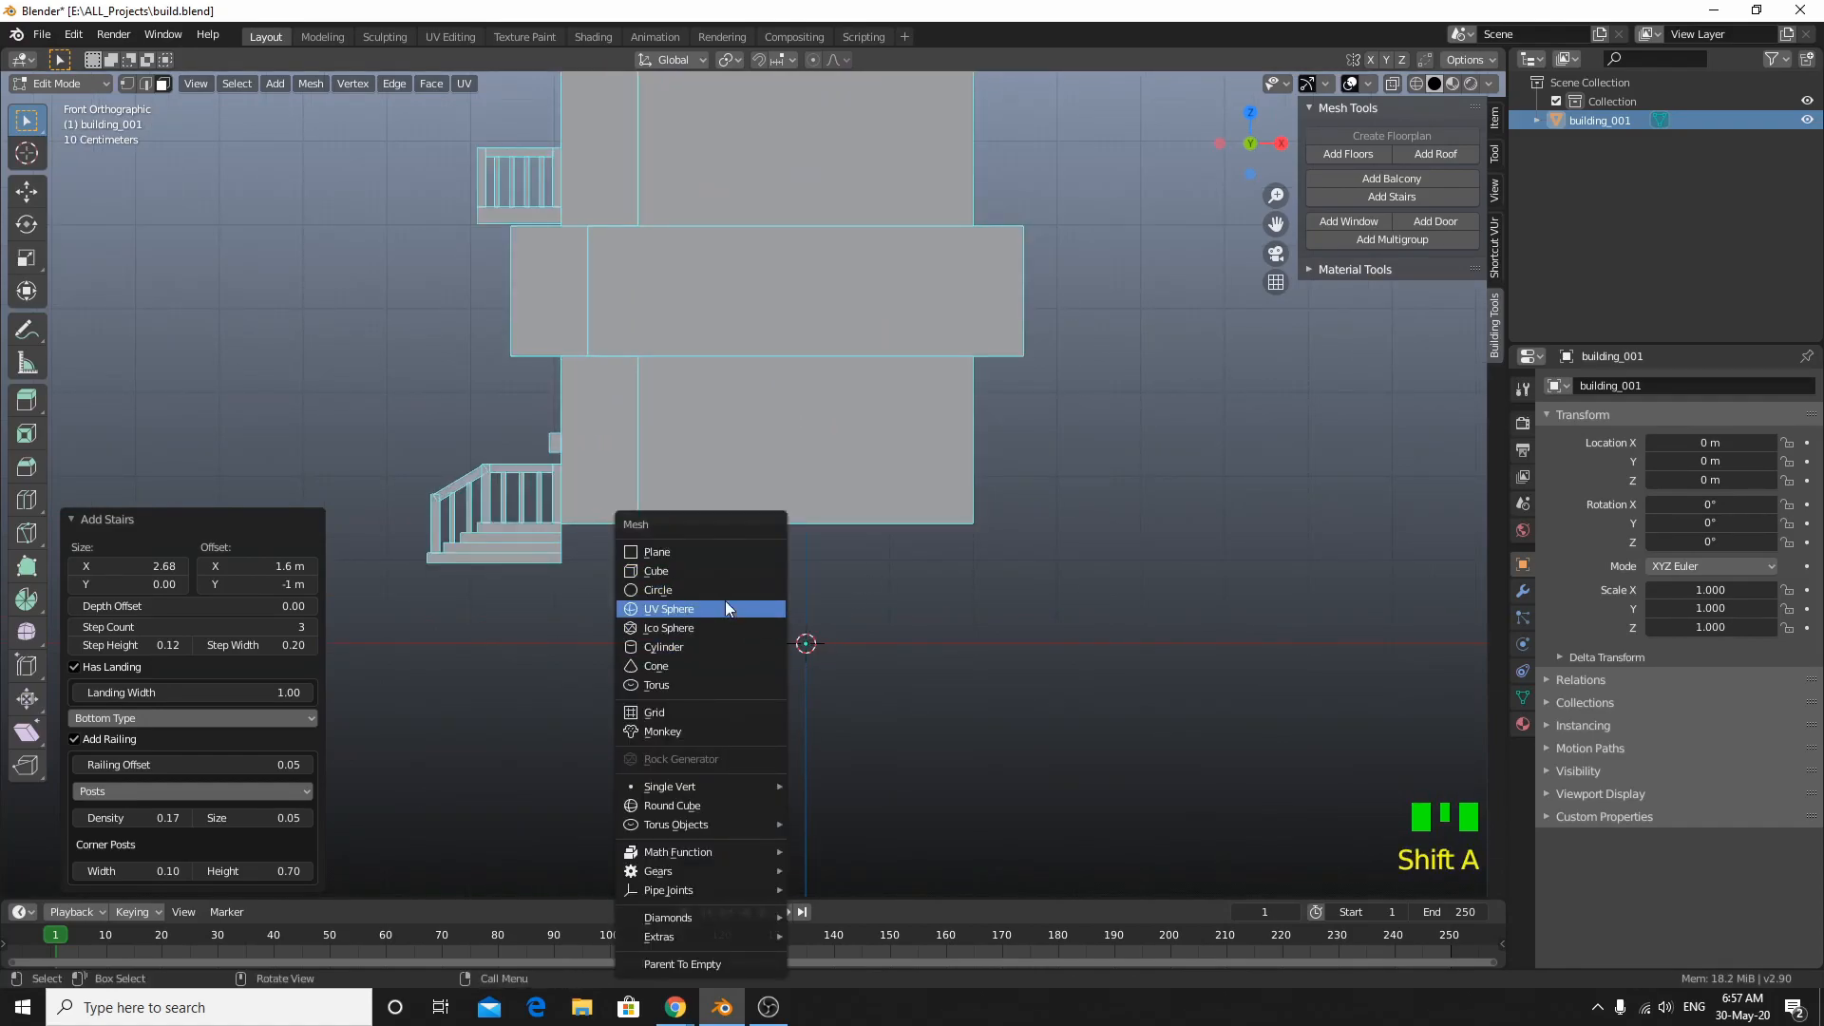
left_click(716, 570)
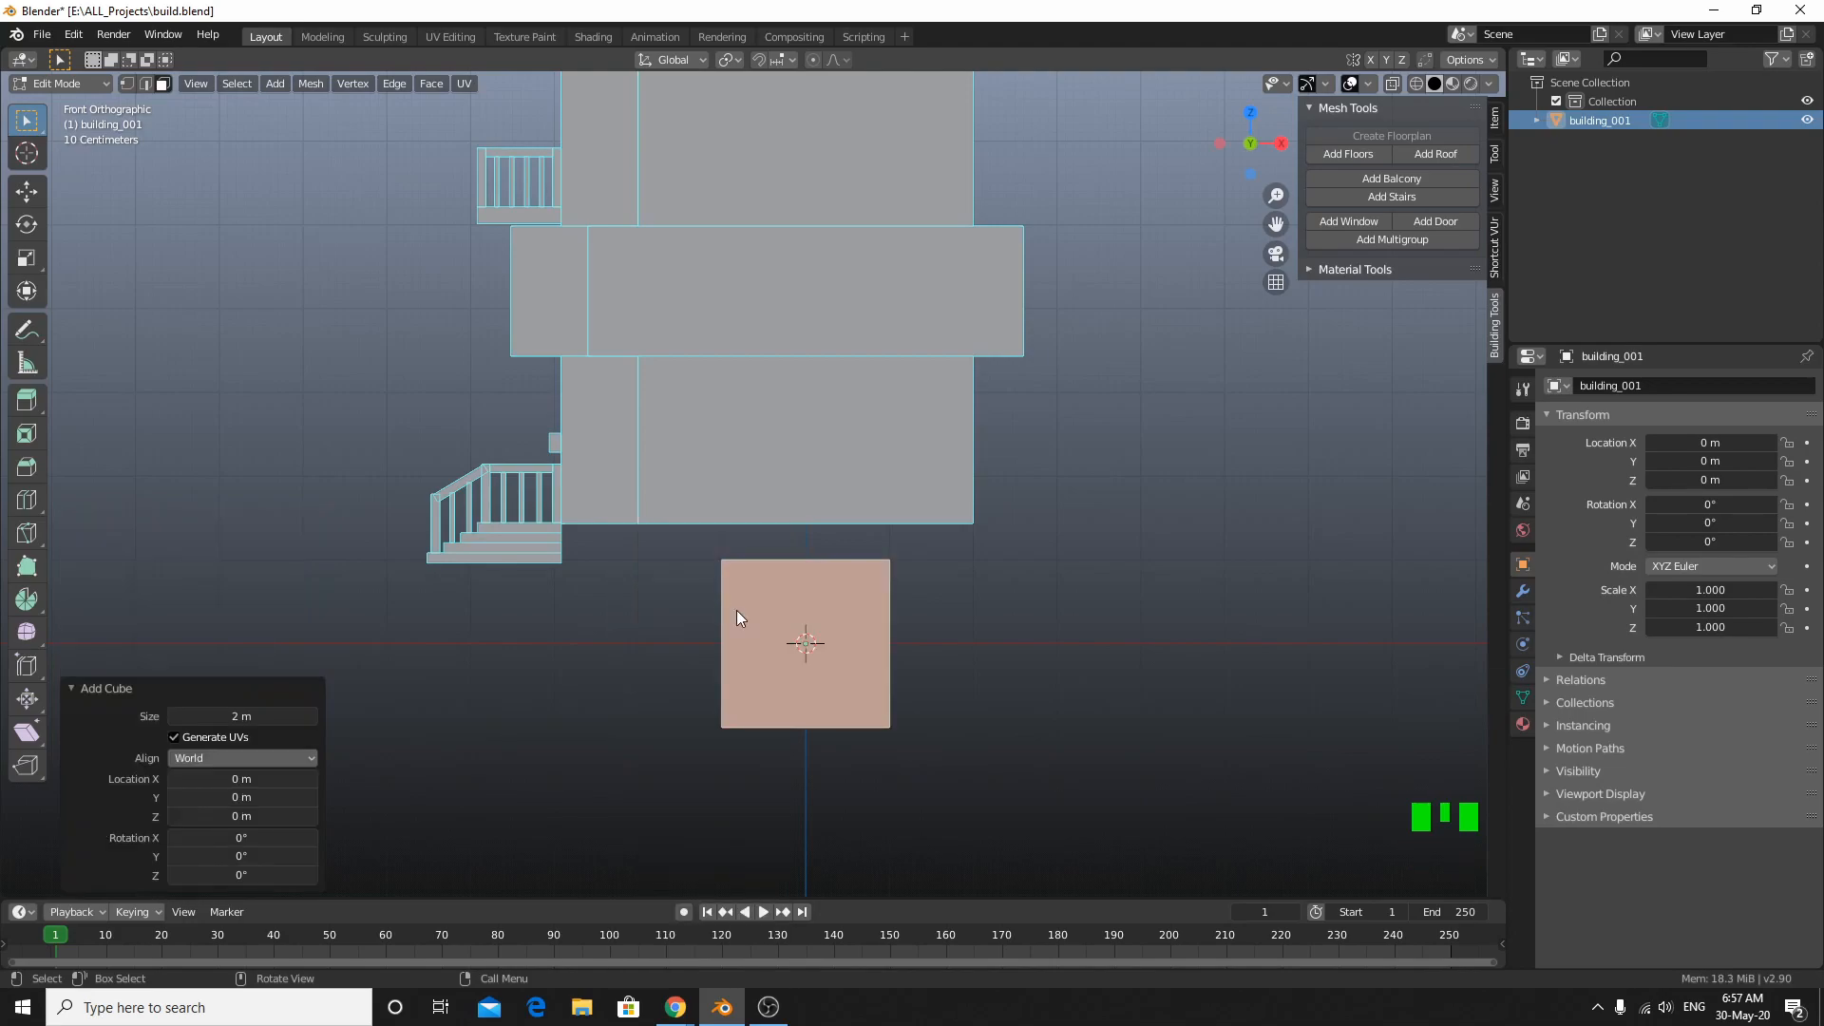
key("s")
key("x")
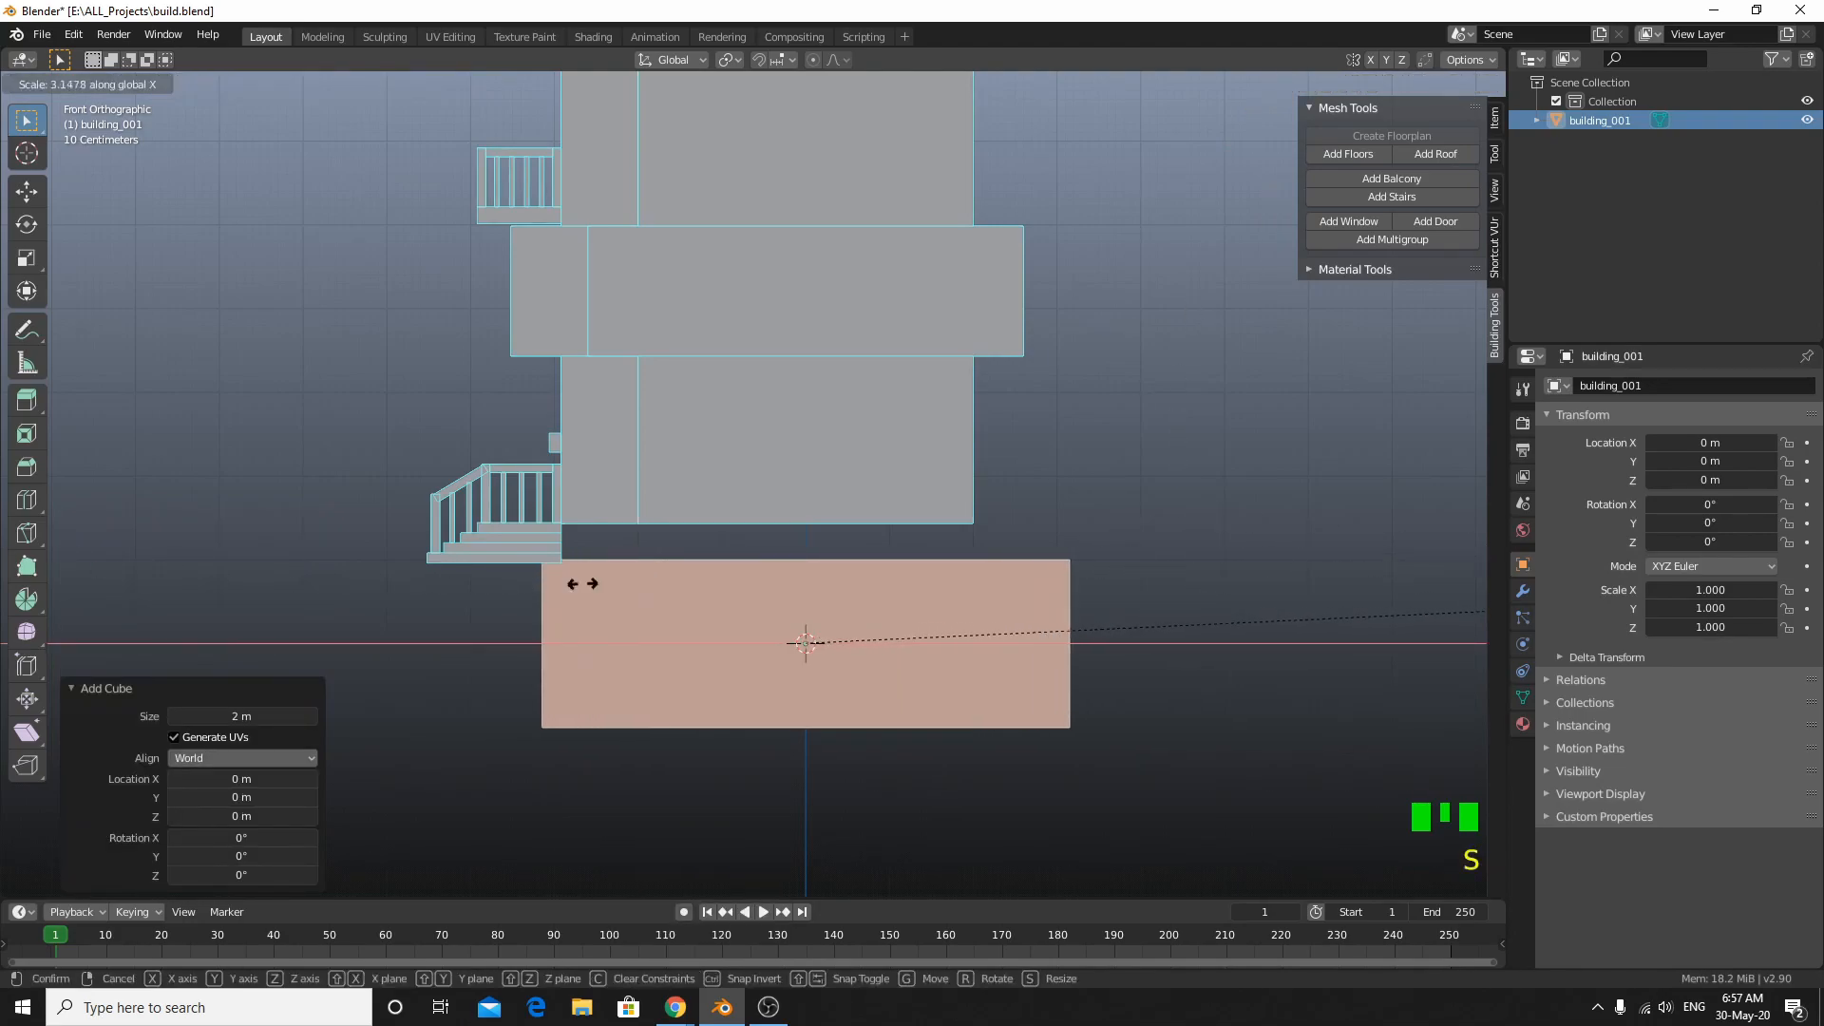
left_click(1110, 568)
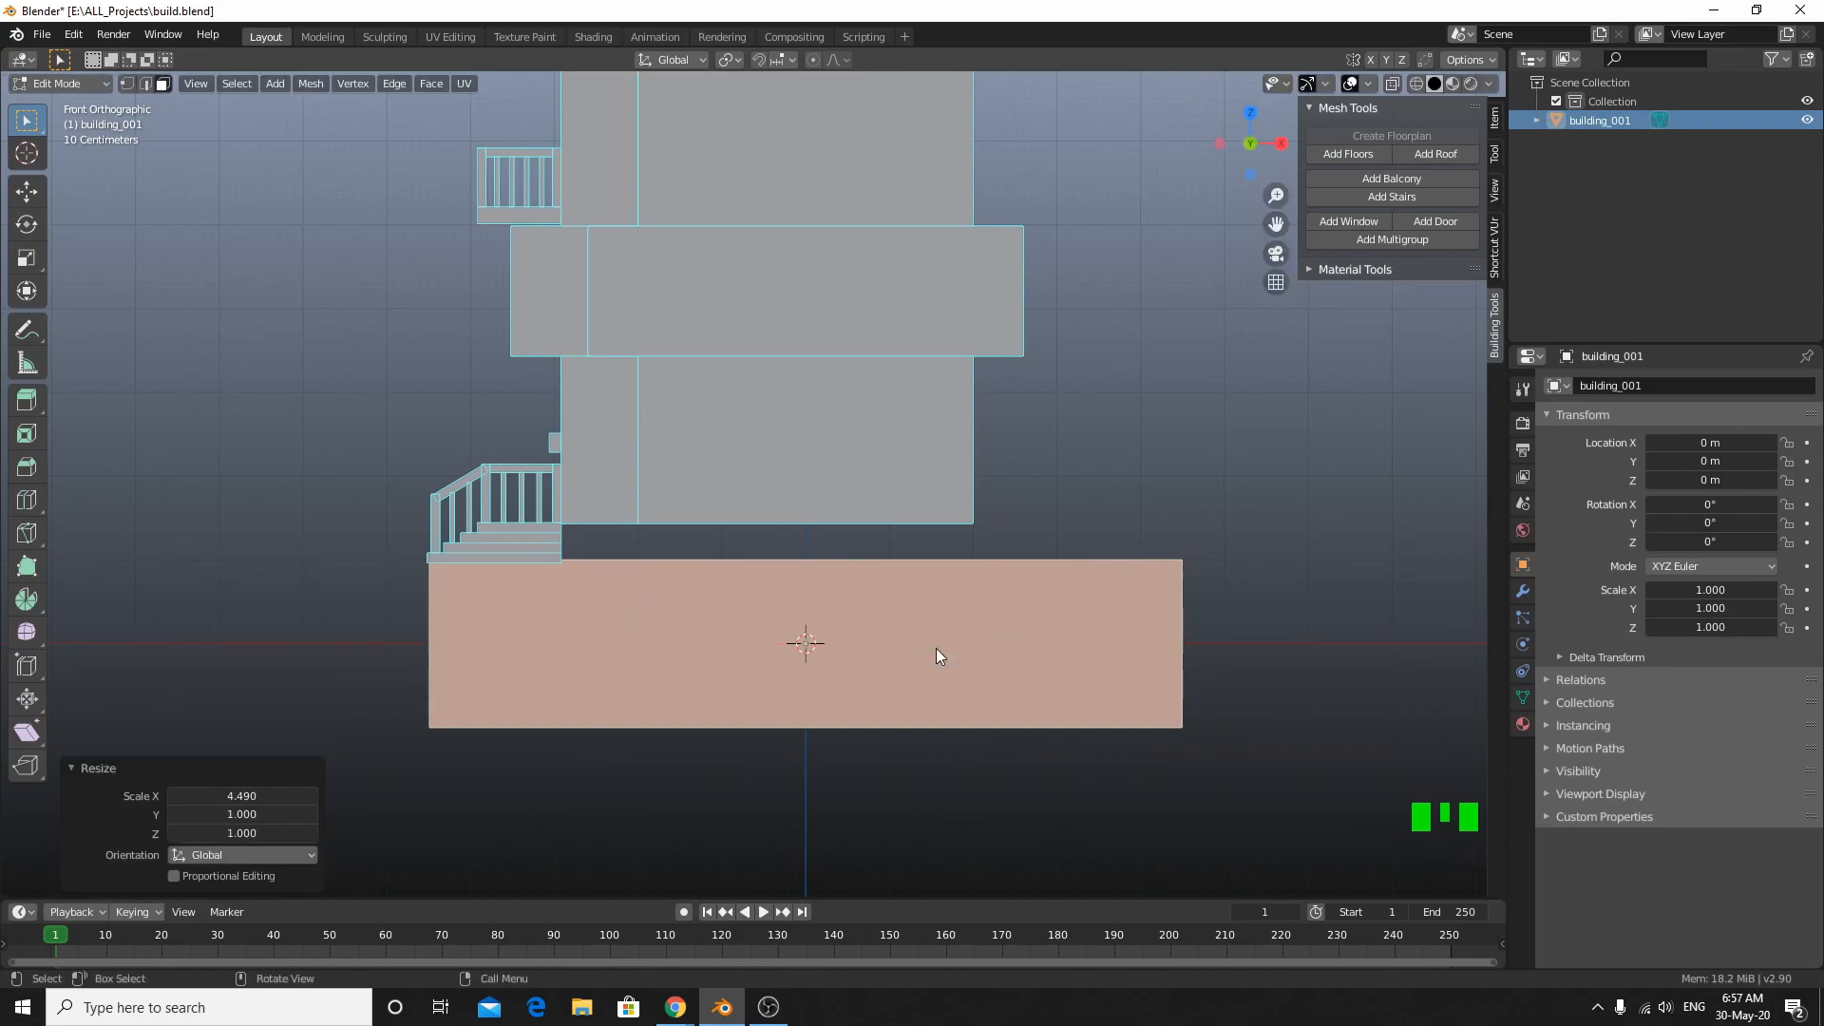
Step: Try a loop cut on the stretched cube beneath the building, cancel it and delete the cube's faces
middle_click_drag(700, 665, 704, 679)
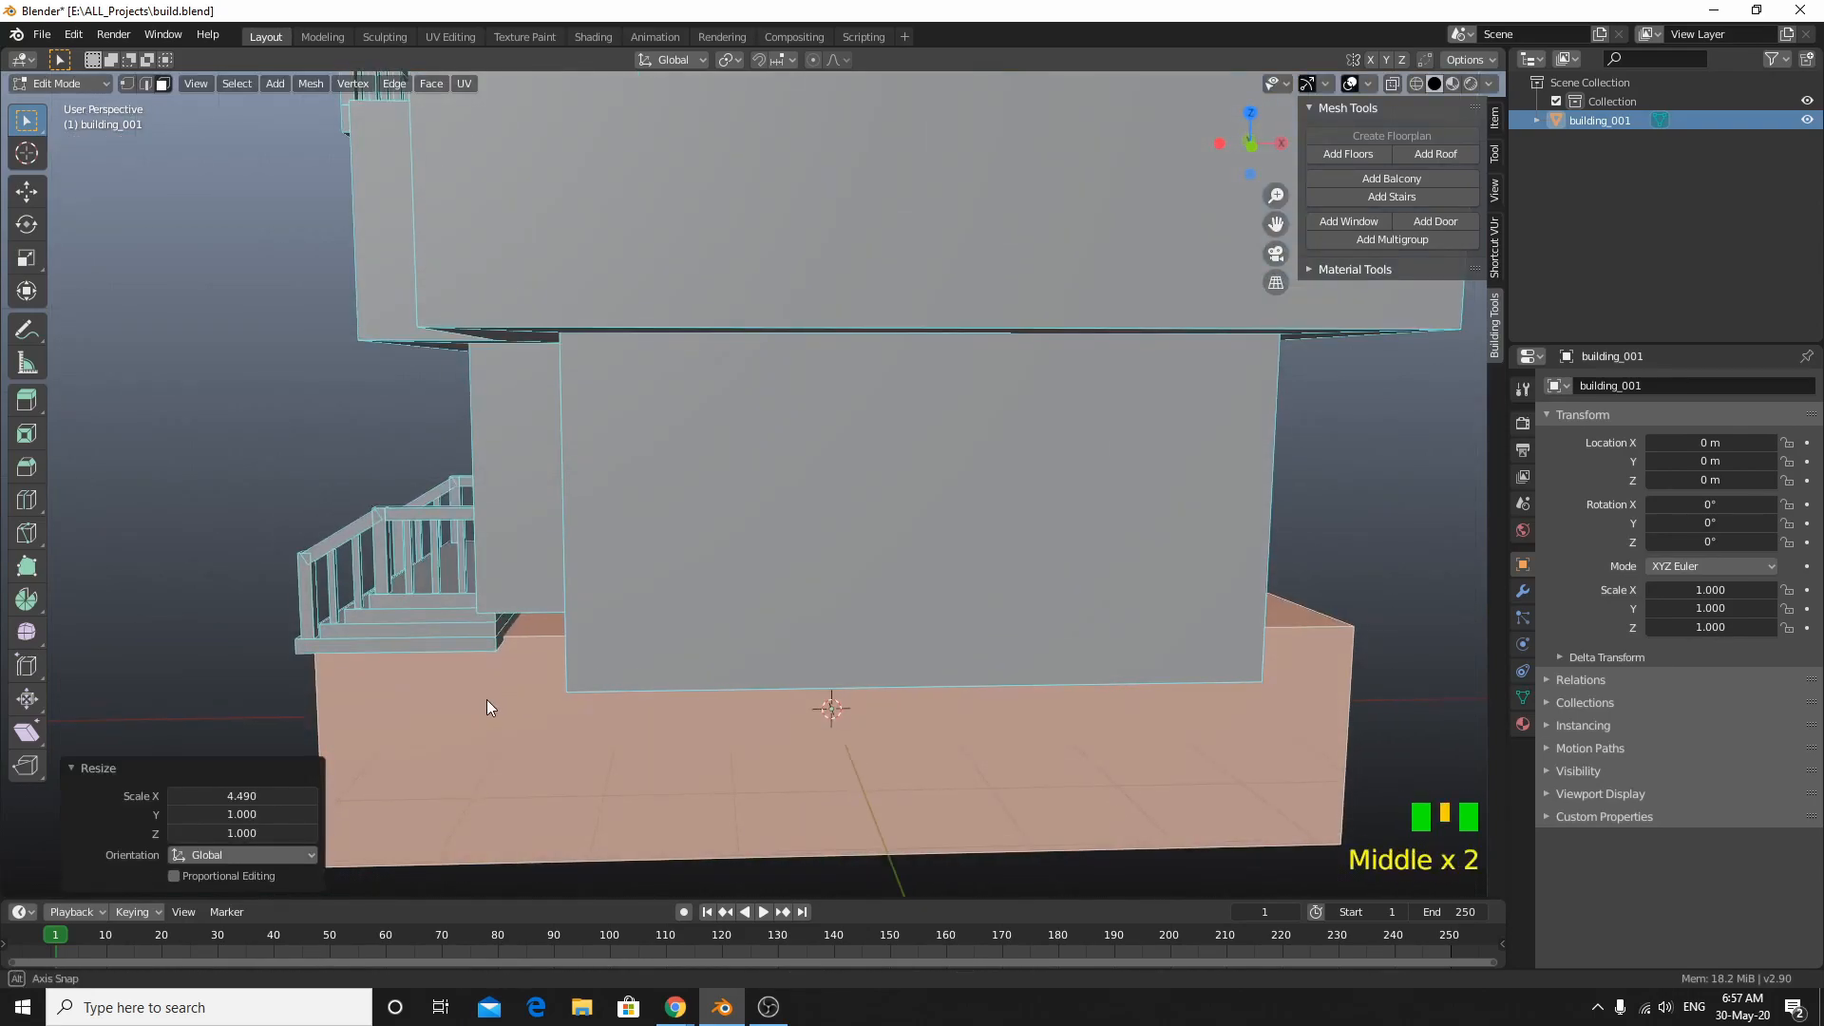
middle_click_drag(481, 703, 522, 688)
key("ctrl+r")
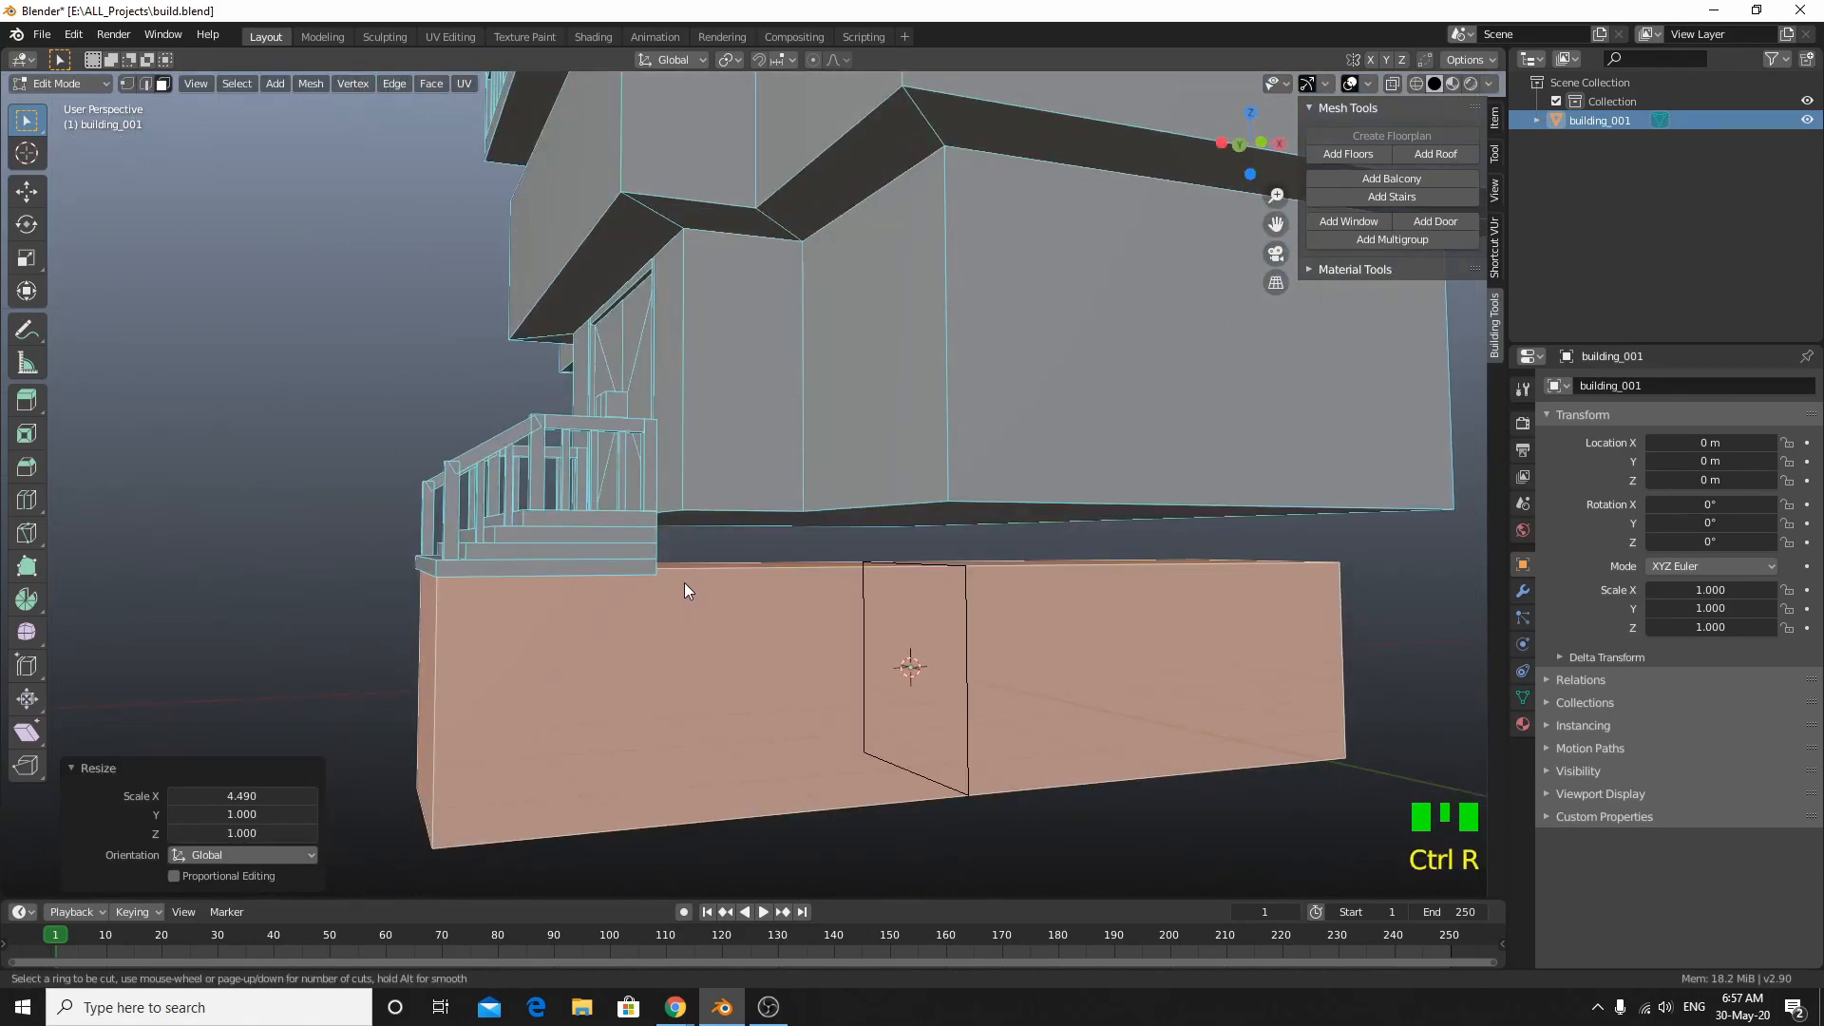
scroll(687, 728, "down", 2)
middle_click_drag(688, 730, 686, 795)
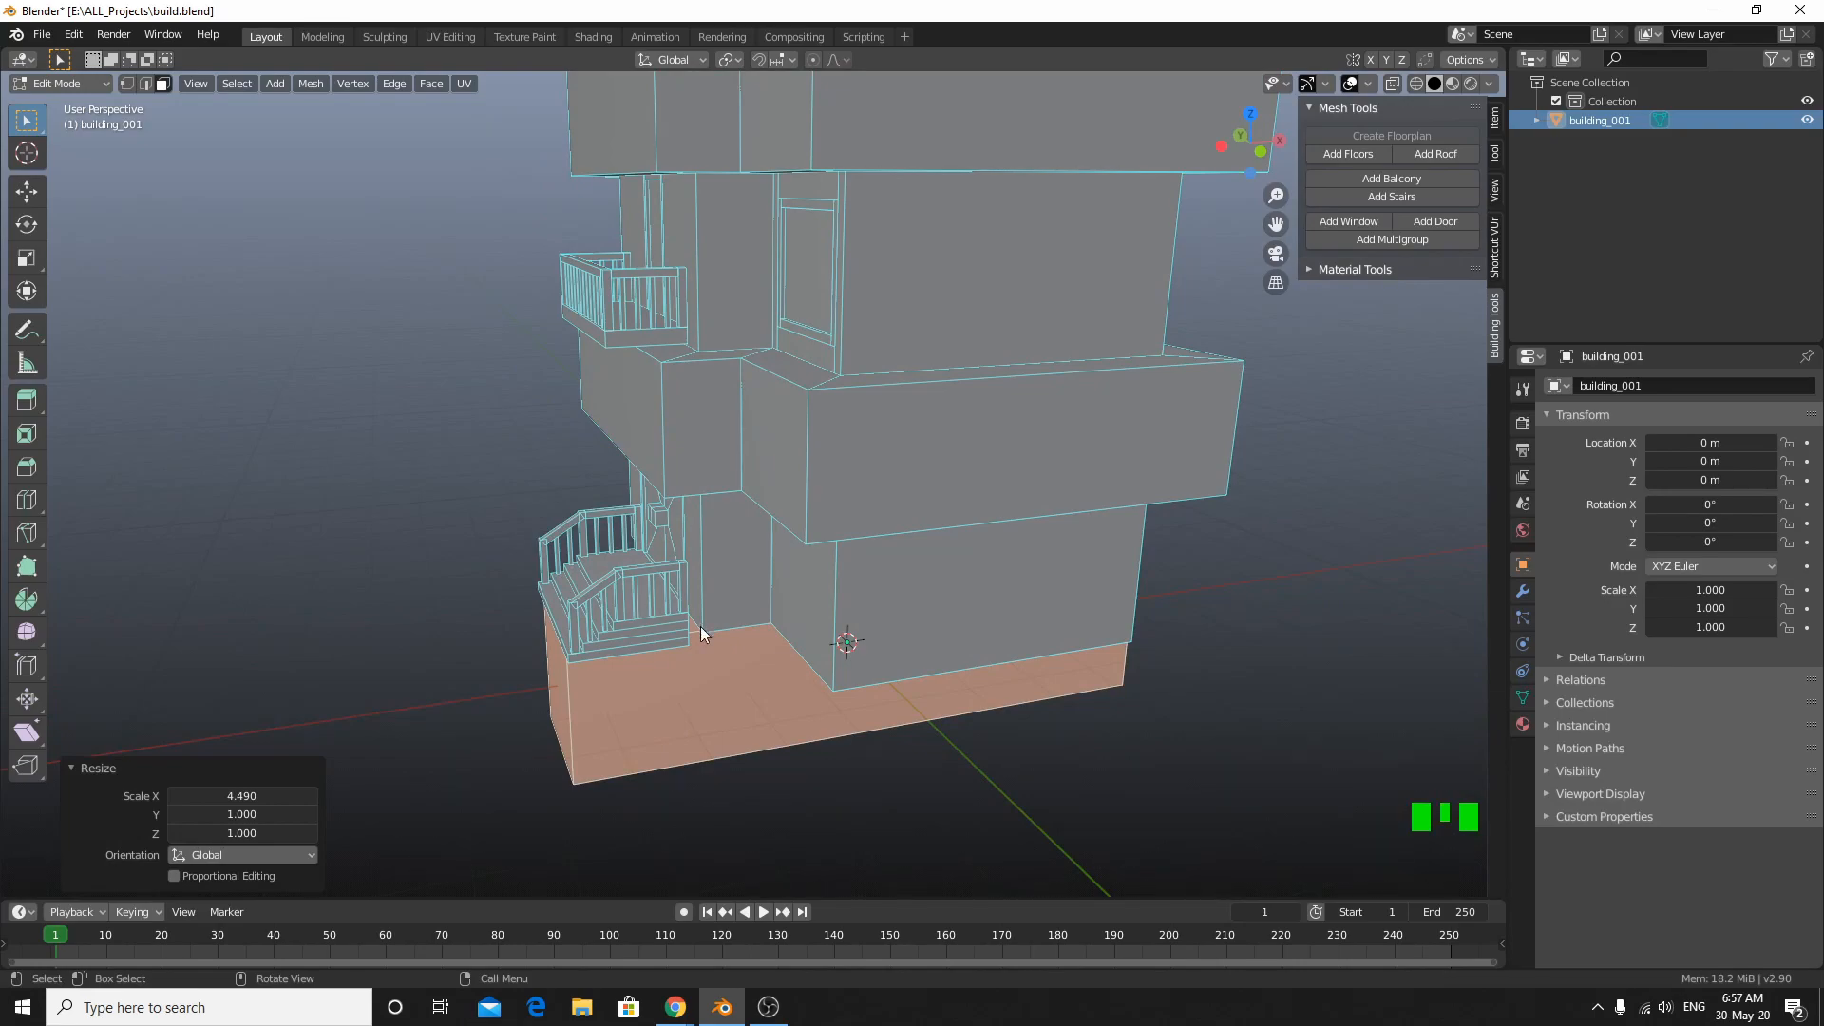
key("Delete")
left_click(741, 728)
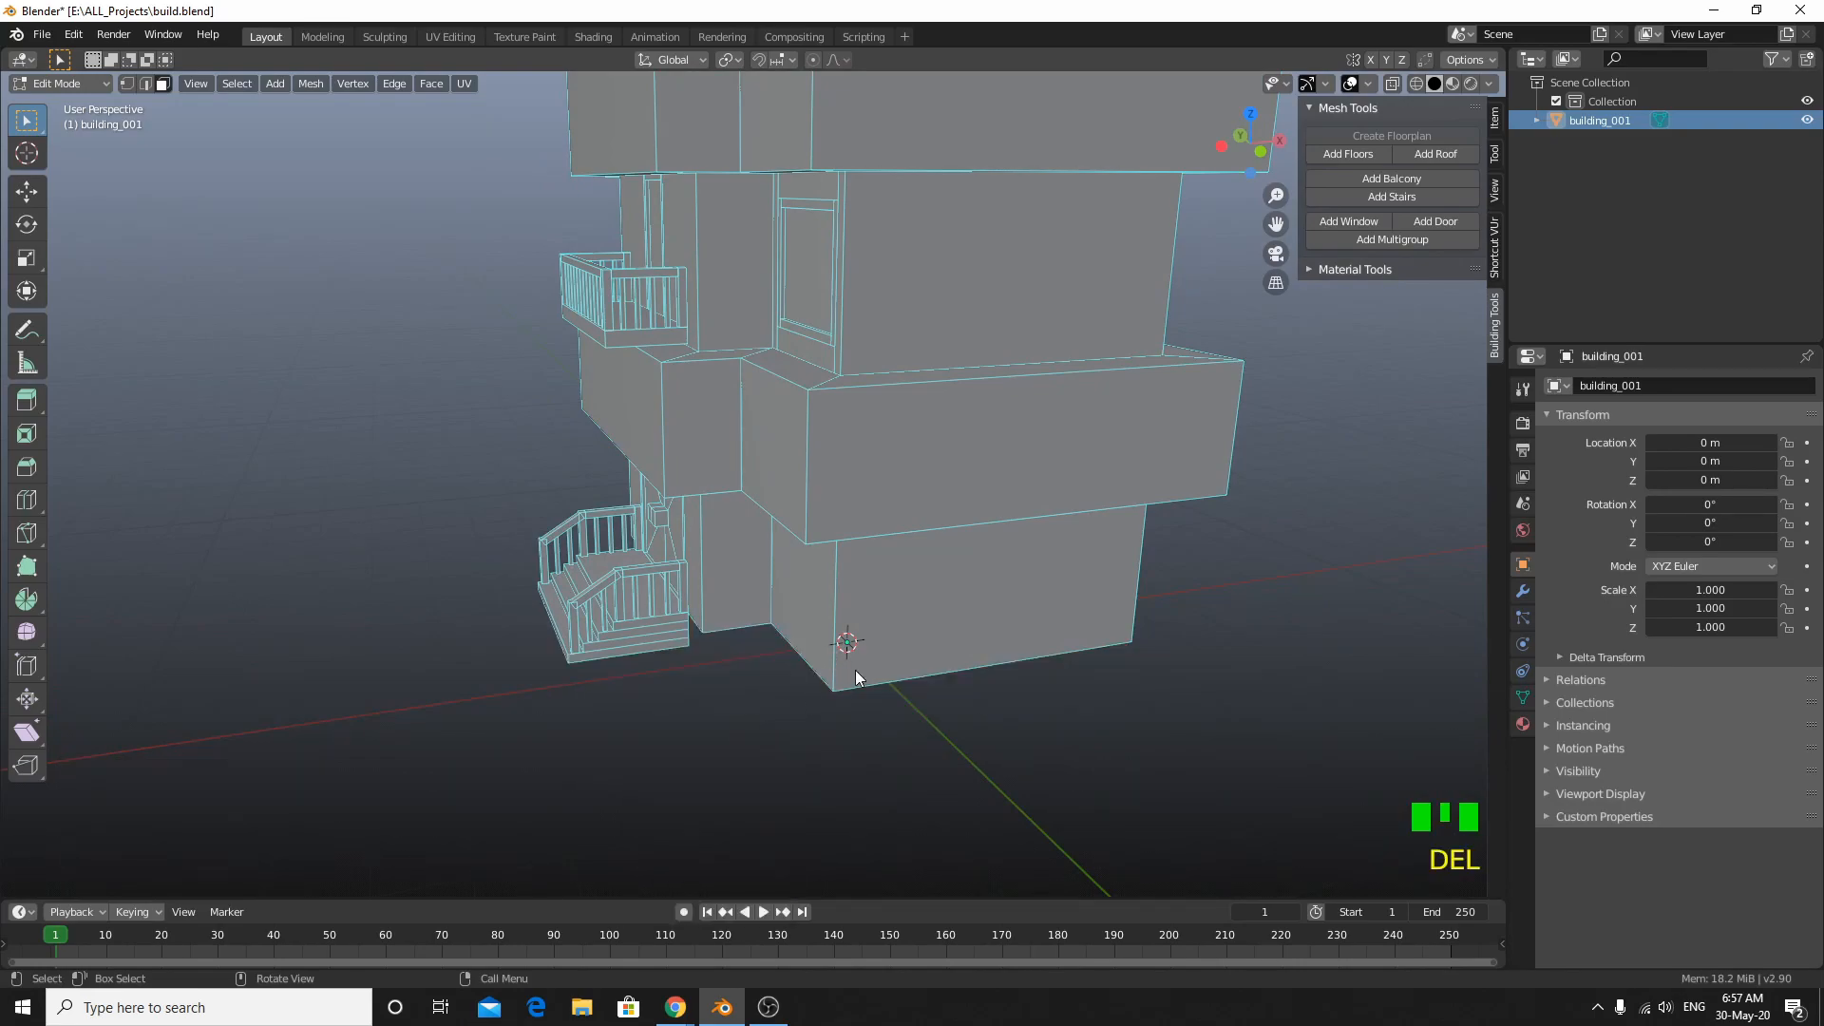
Step: Select all faces of the entrance stairs, including both railings and the hidden geometry
key("KP_1")
scroll(596, 564, "up", 2)
key("alt+z")
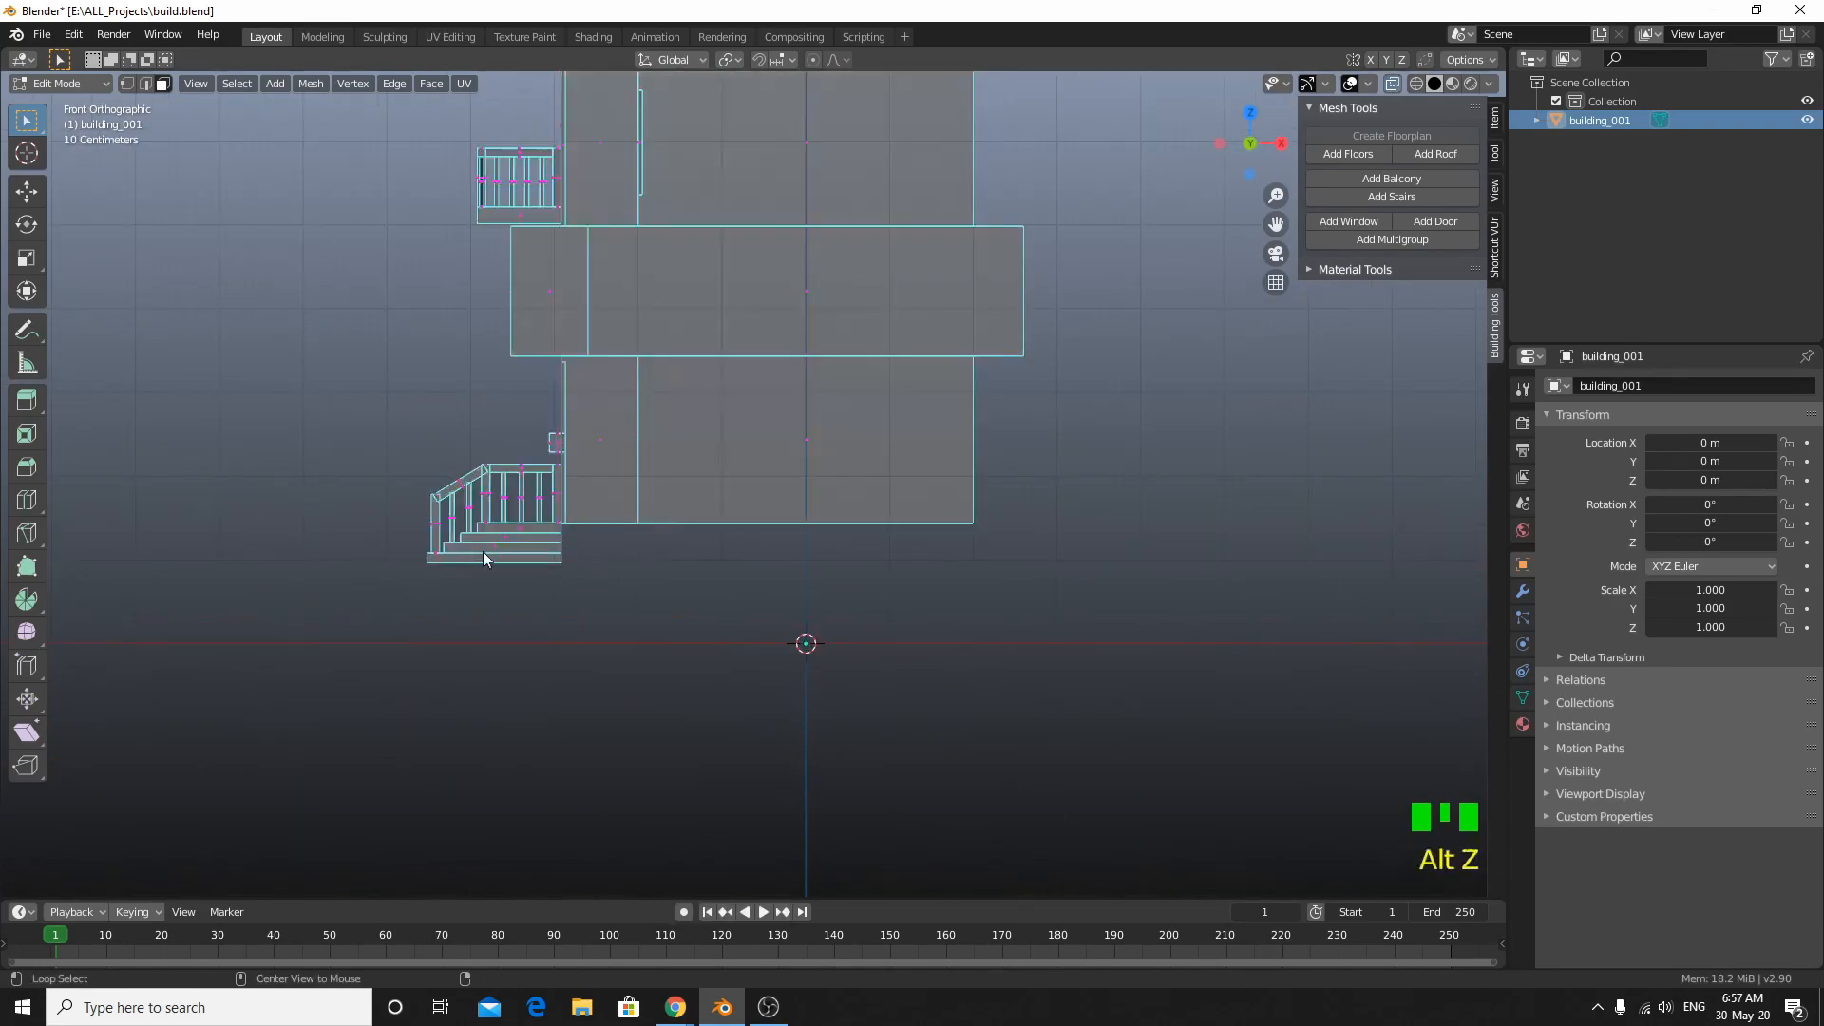
left_click_drag(345, 413, 528, 623)
left_click_drag(518, 464, 557, 557, "shift")
middle_click_drag(556, 557, 640, 589)
scroll(580, 589, "down", 1)
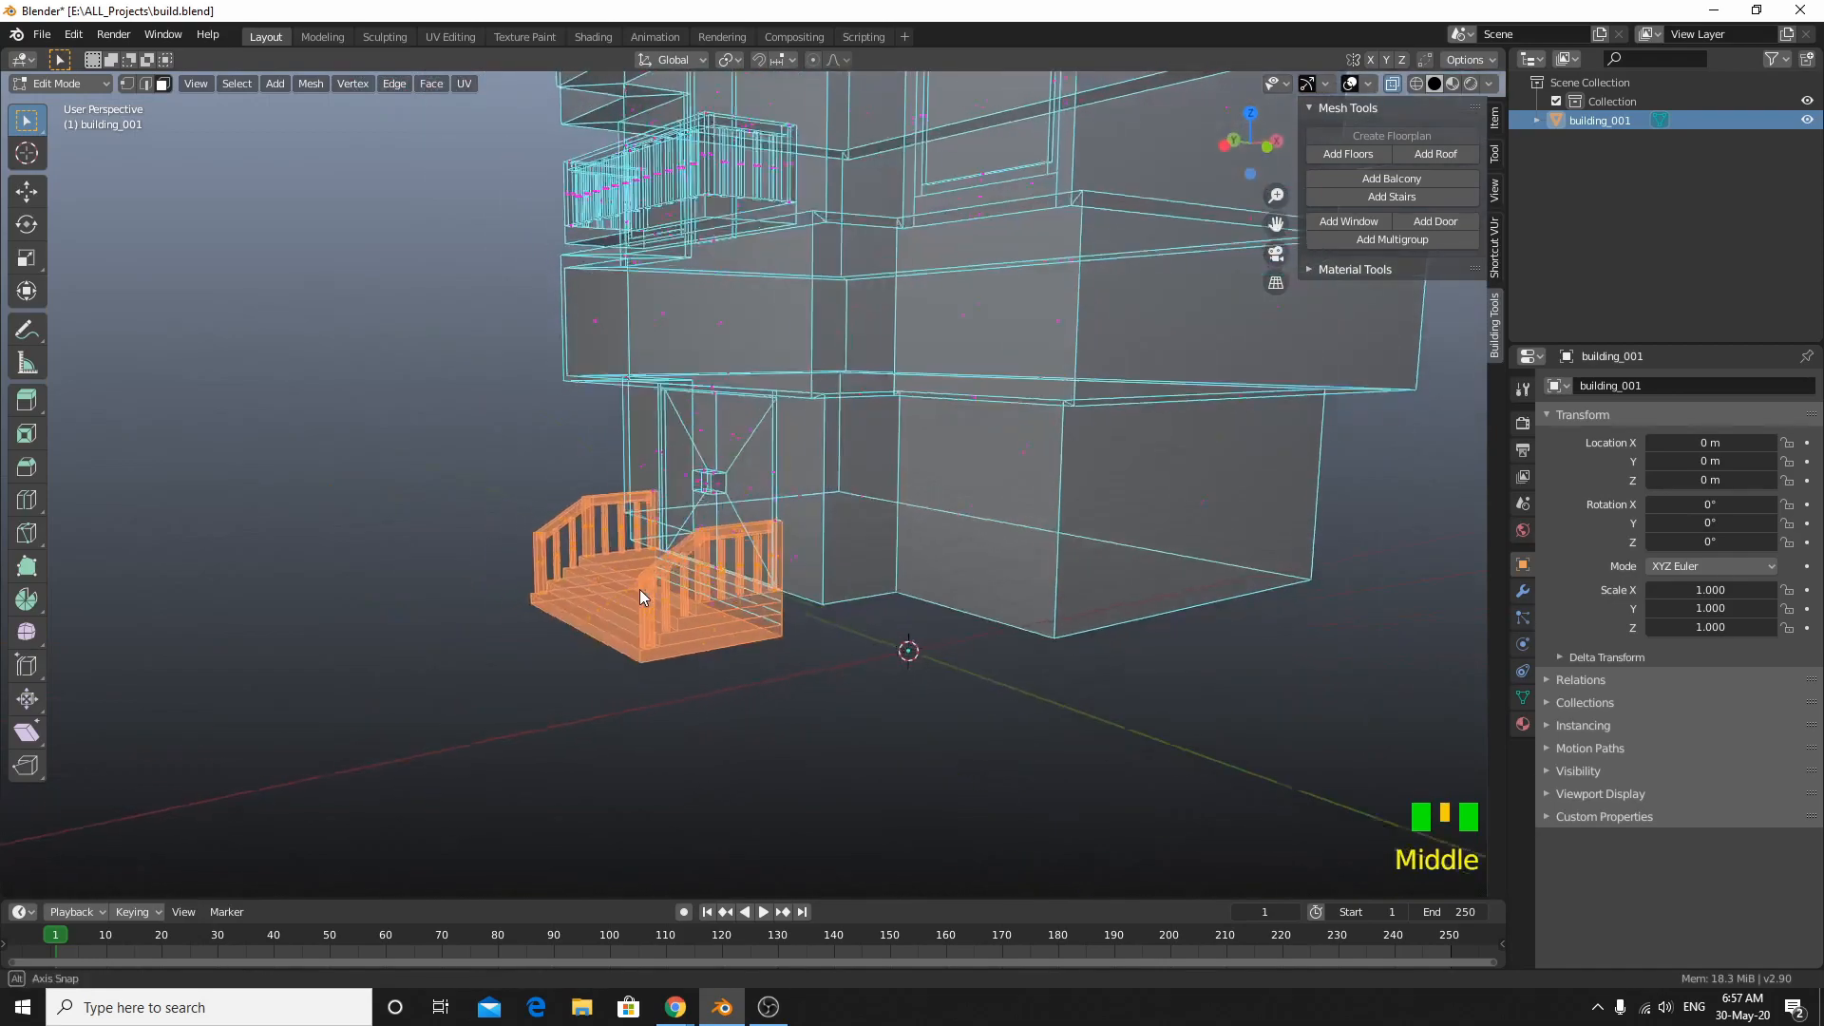
key("alt+z")
middle_click_drag(707, 644, 716, 668)
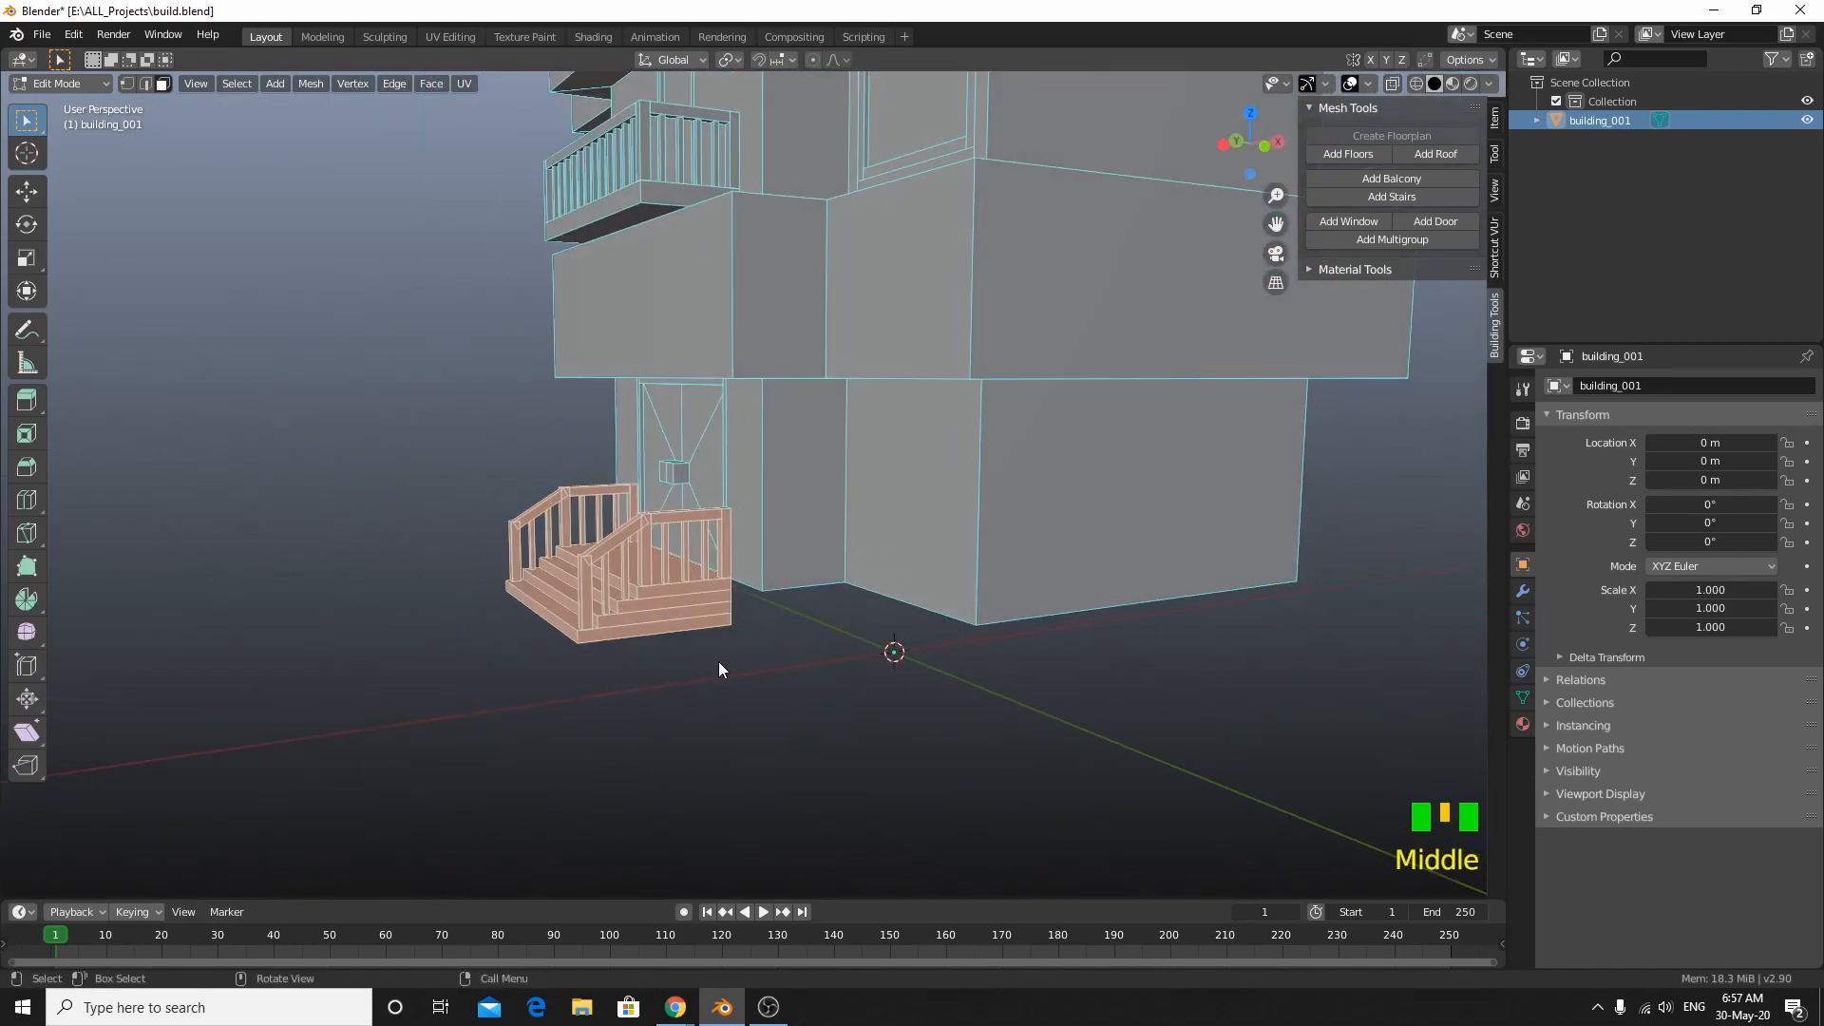
Step: Move the selected entrance stairs about 7.35 m along Y, clear of the building
key("g")
key("y")
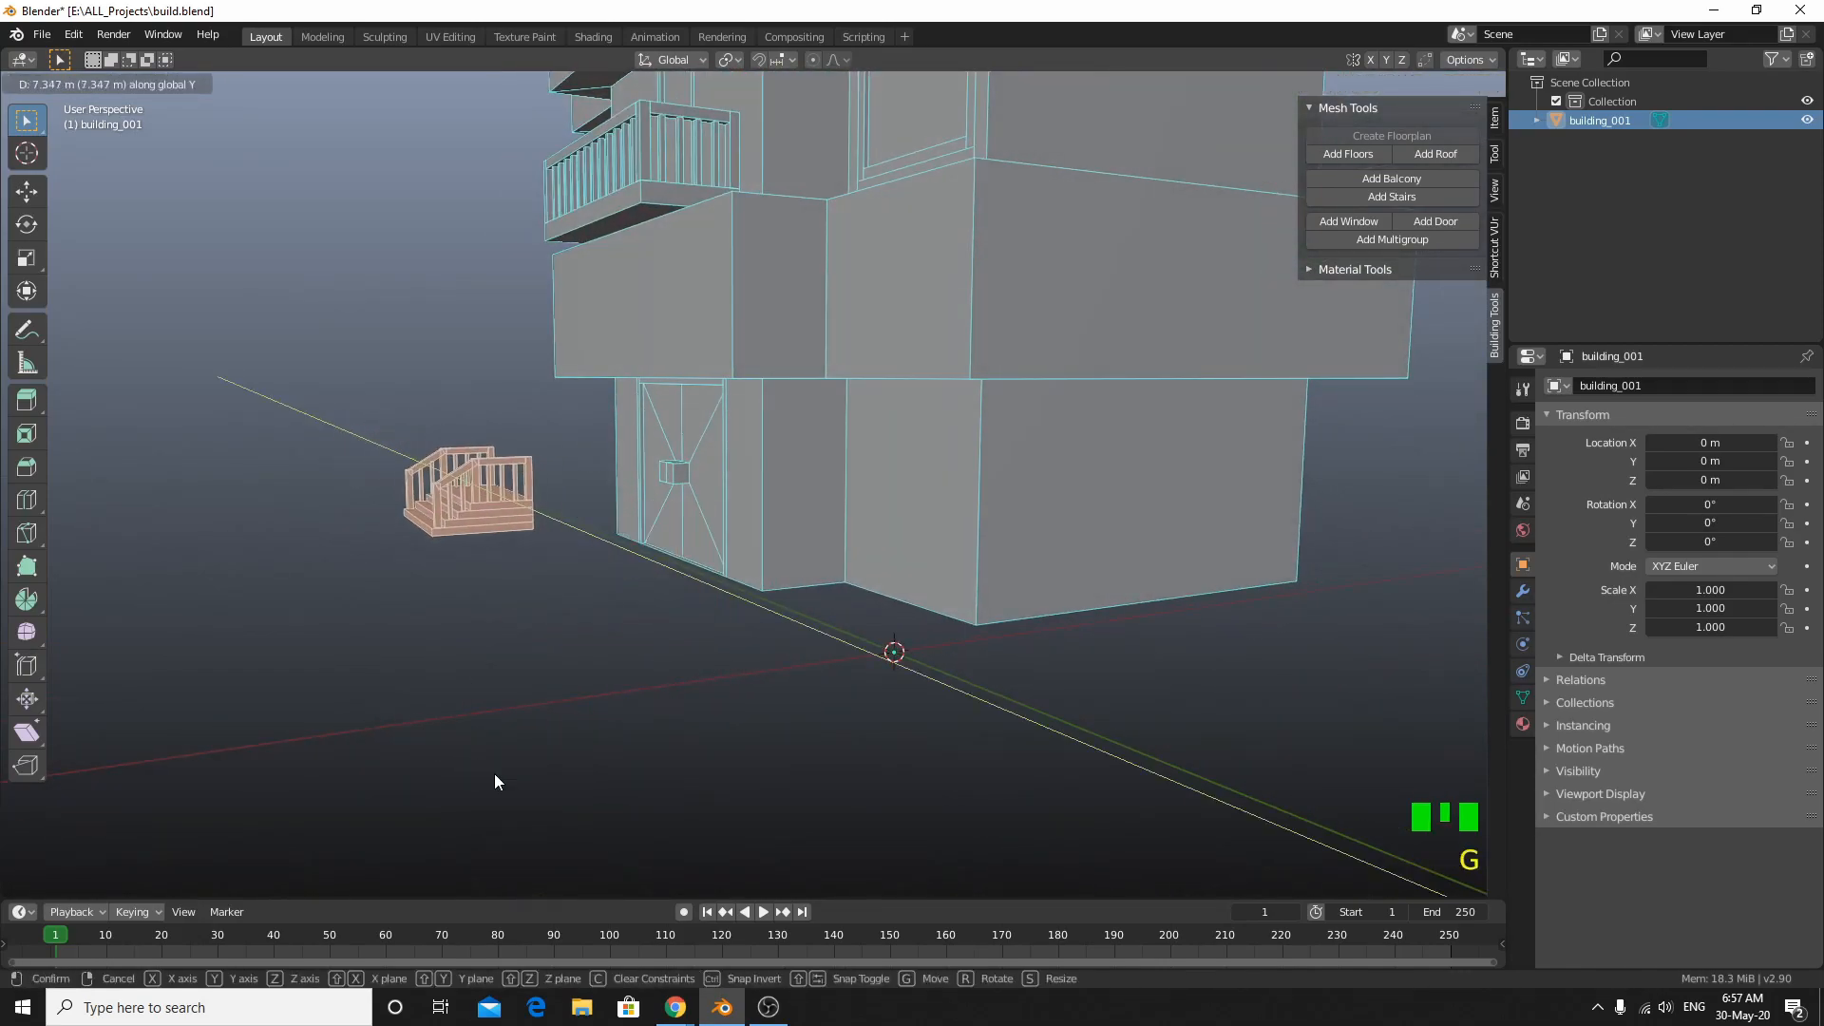
left_click(493, 772)
Step: Add a 2 m cube at the world origin beneath the building and stretch it along X past the building's width
key("KP_1")
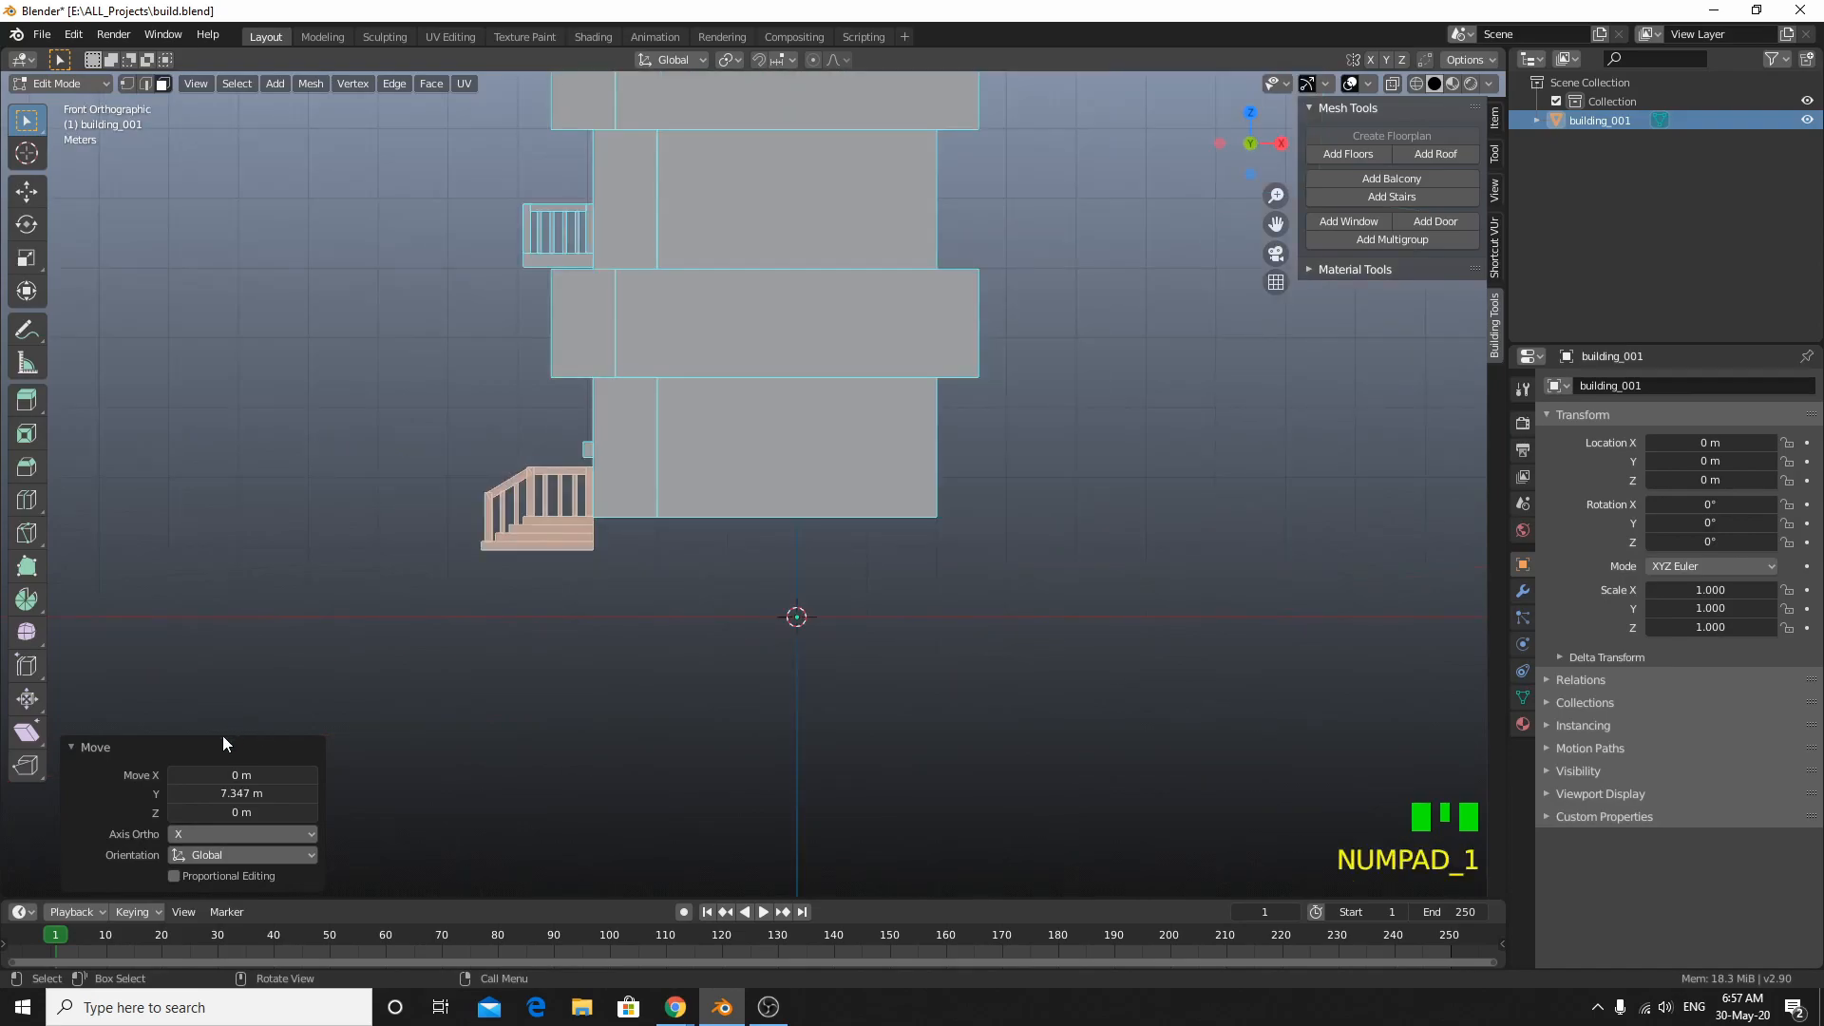
key("shift+a")
left_click(741, 542)
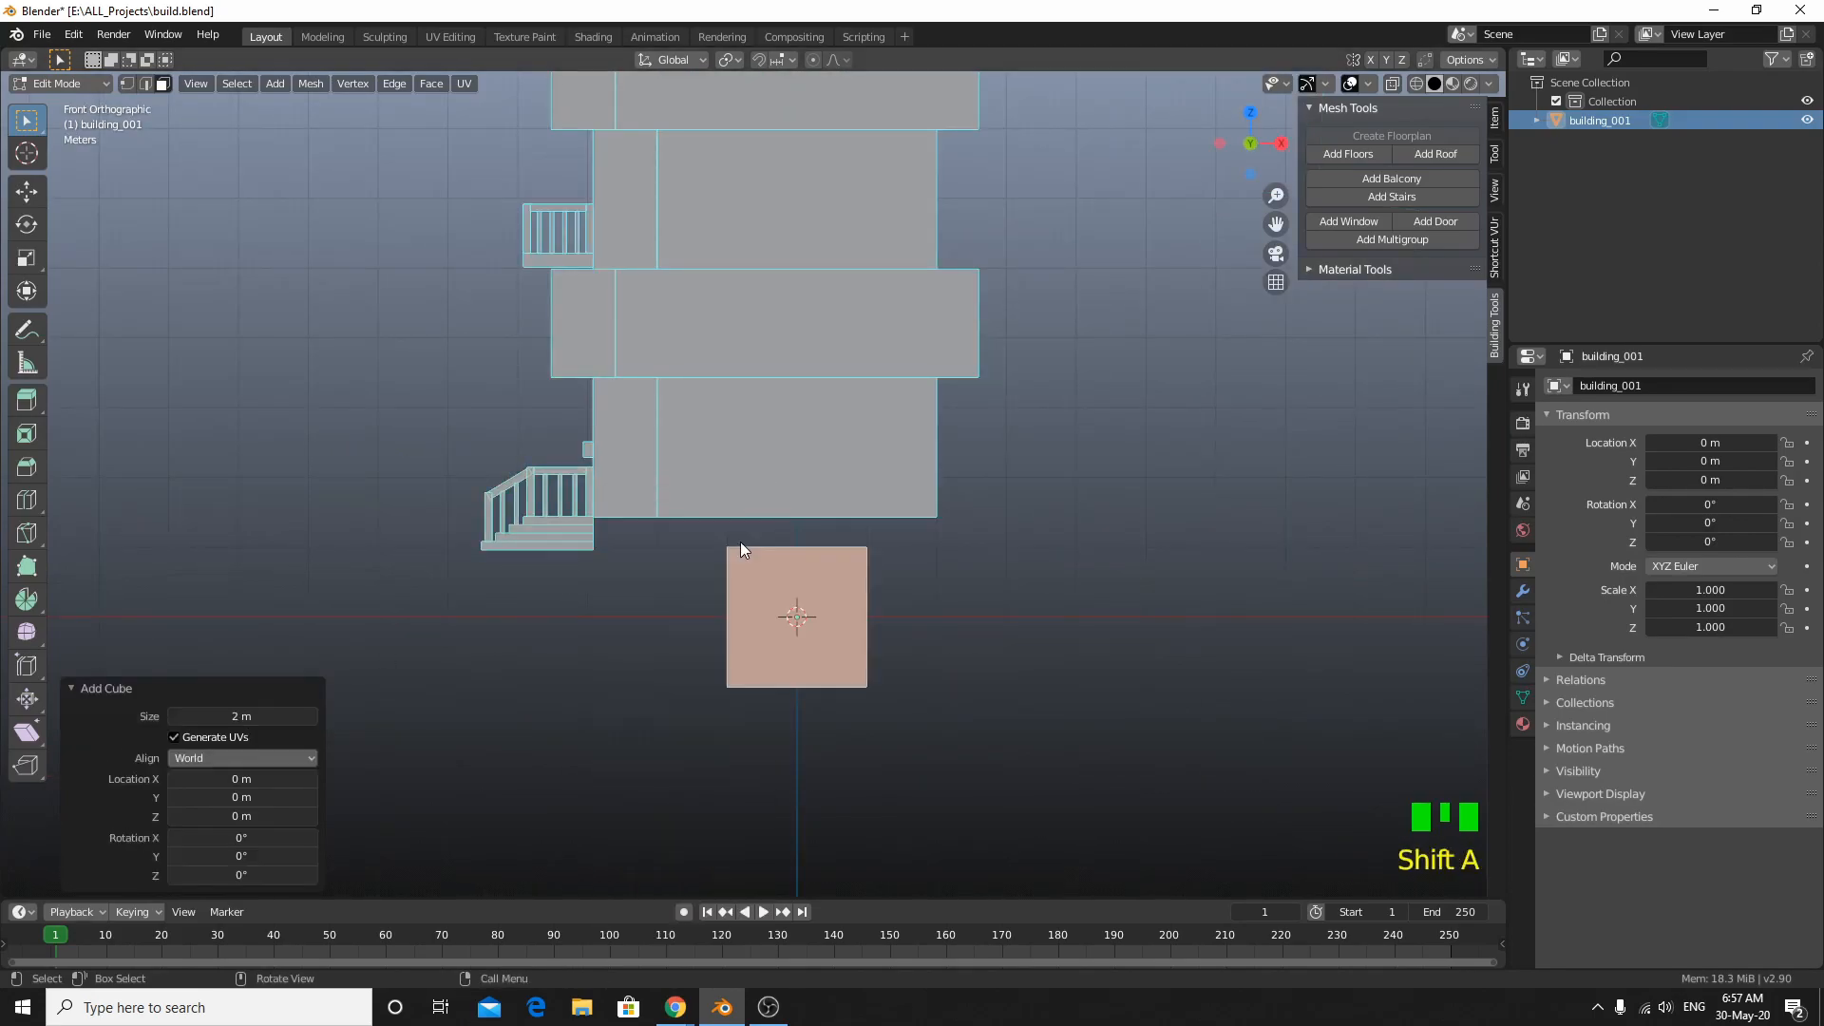
key("a")
key("a")
key("a")
key("l")
left_click(809, 645)
key("l")
key("s")
key("x")
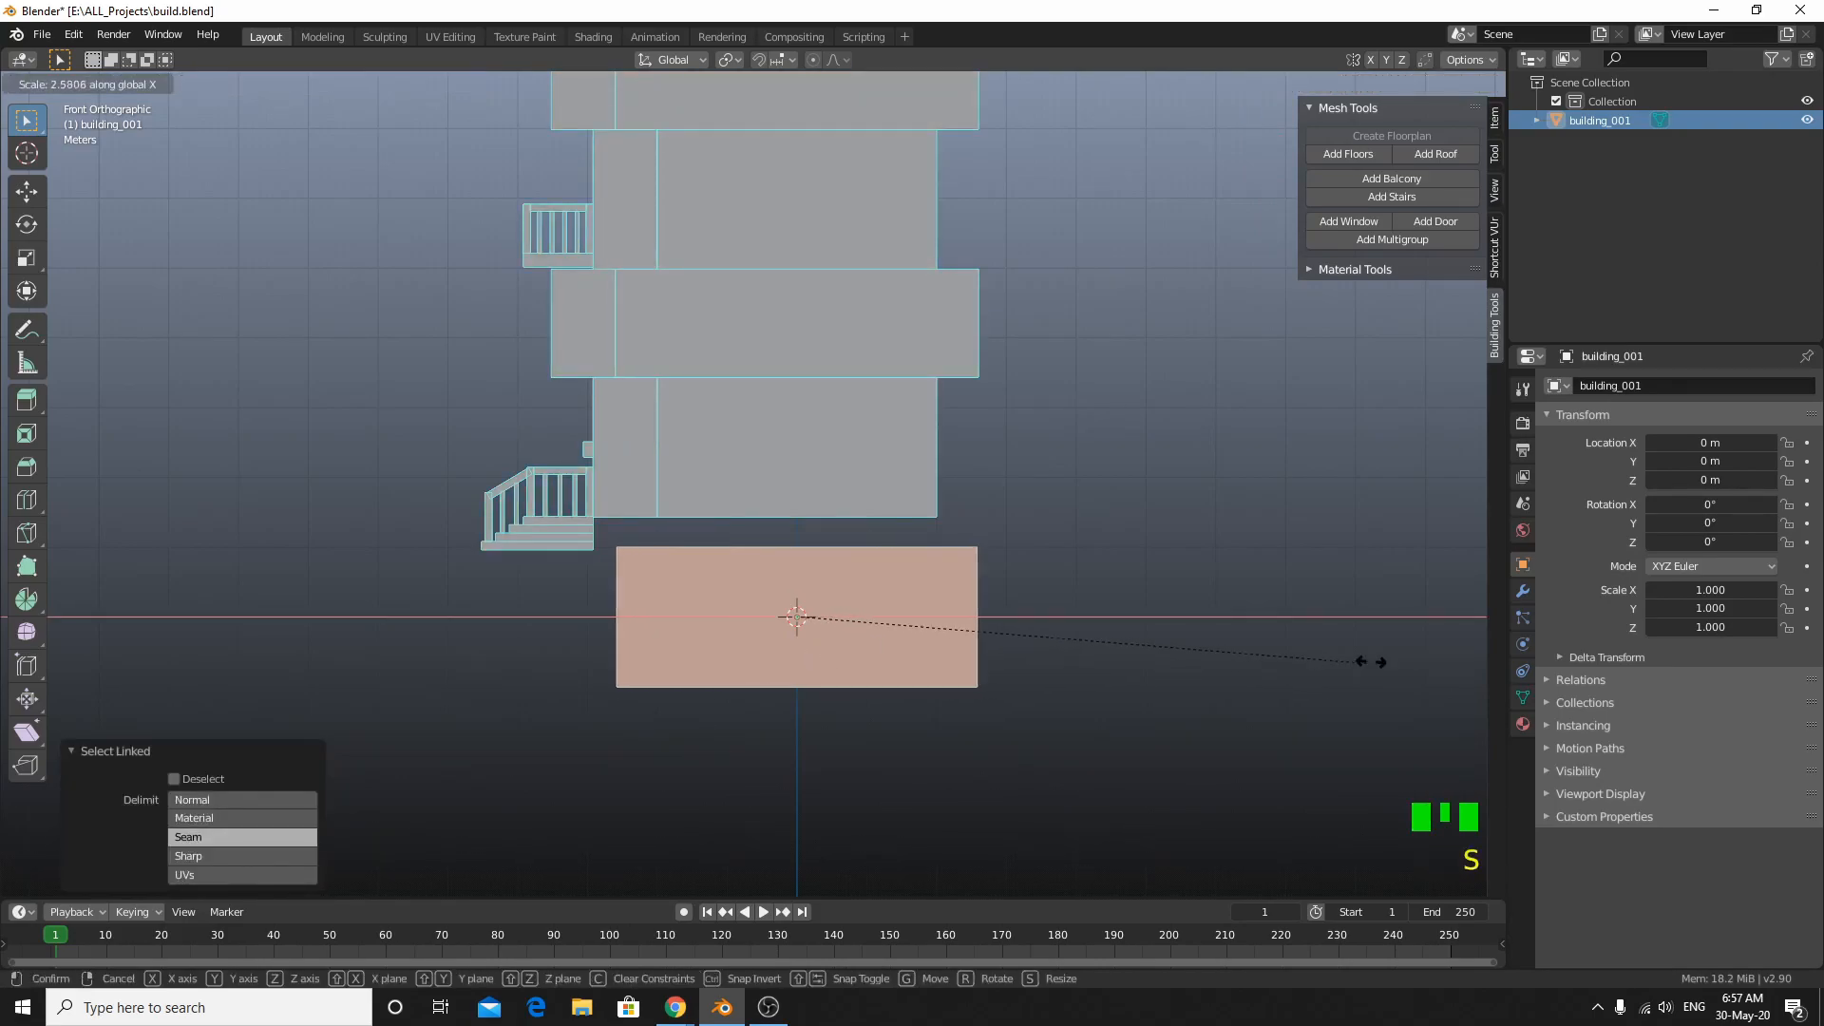
left_click(1479, 663)
Step: Scale the base cube by about 1.073 along Z and raise it about 0.367 m to meet the building's underside
key("s")
key("z")
left_click(1039, 802)
key("g")
key("z")
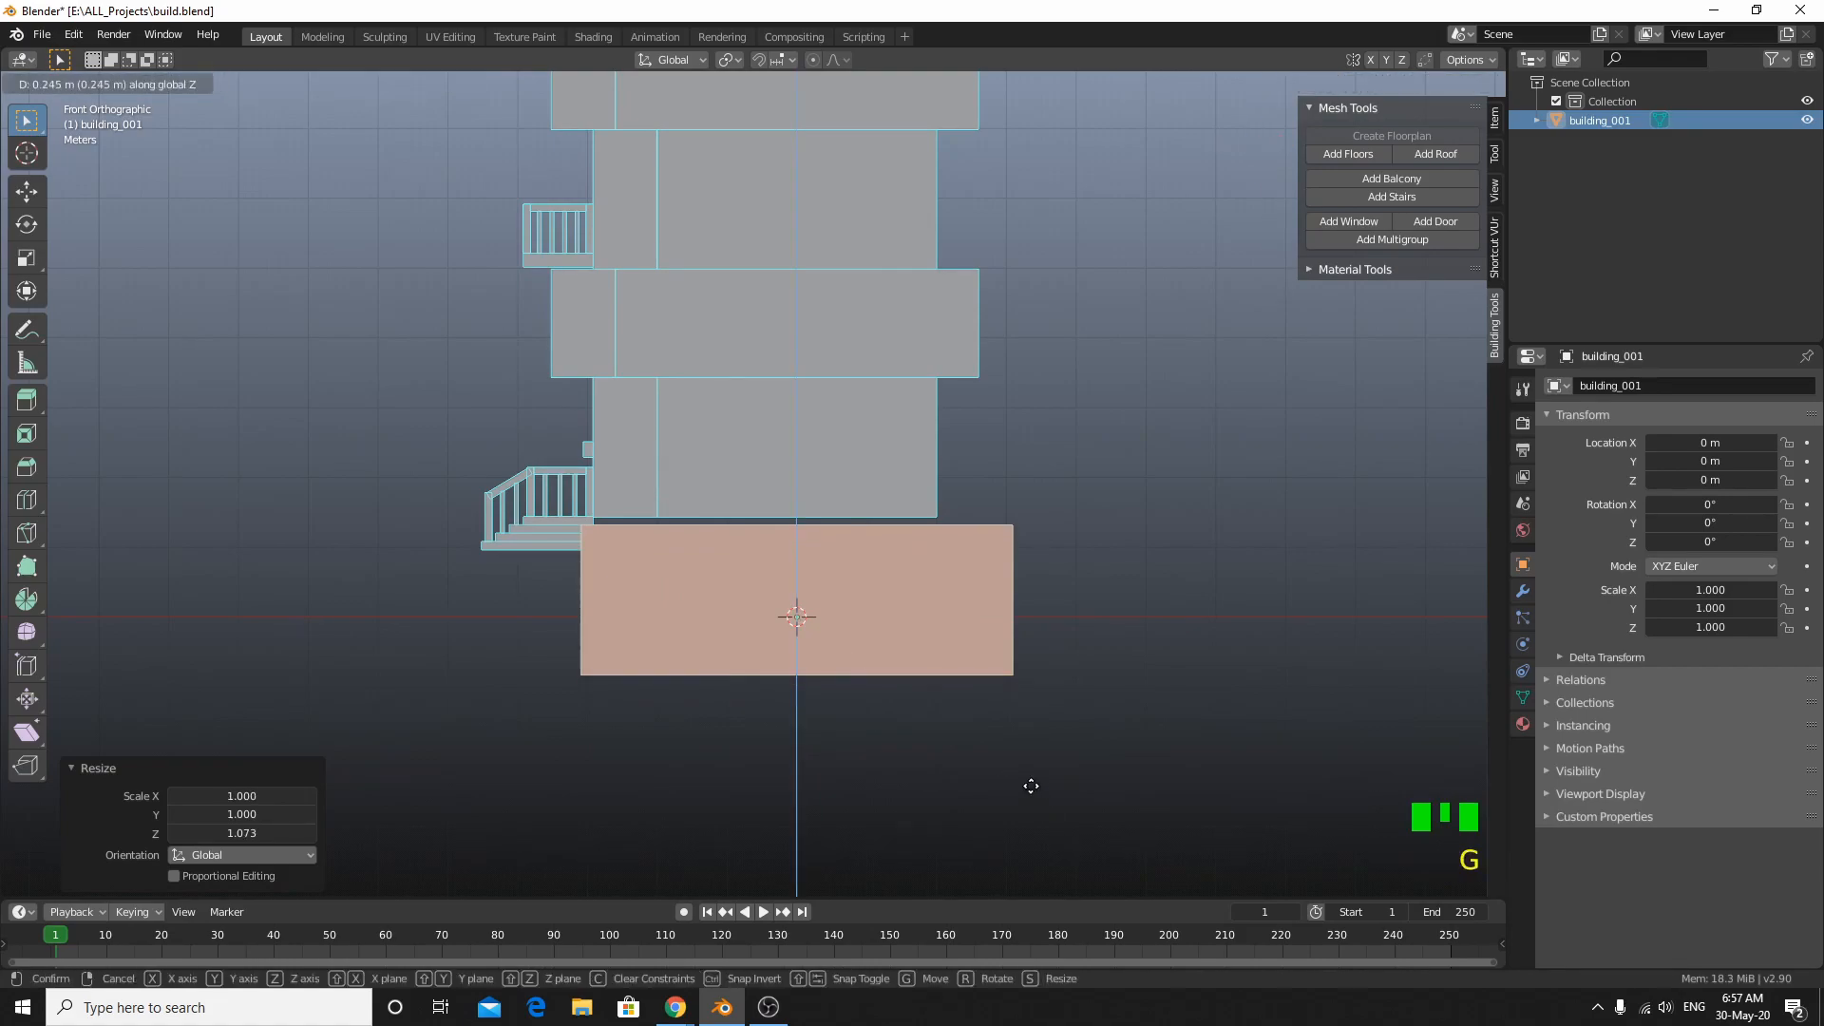
left_click(1028, 777)
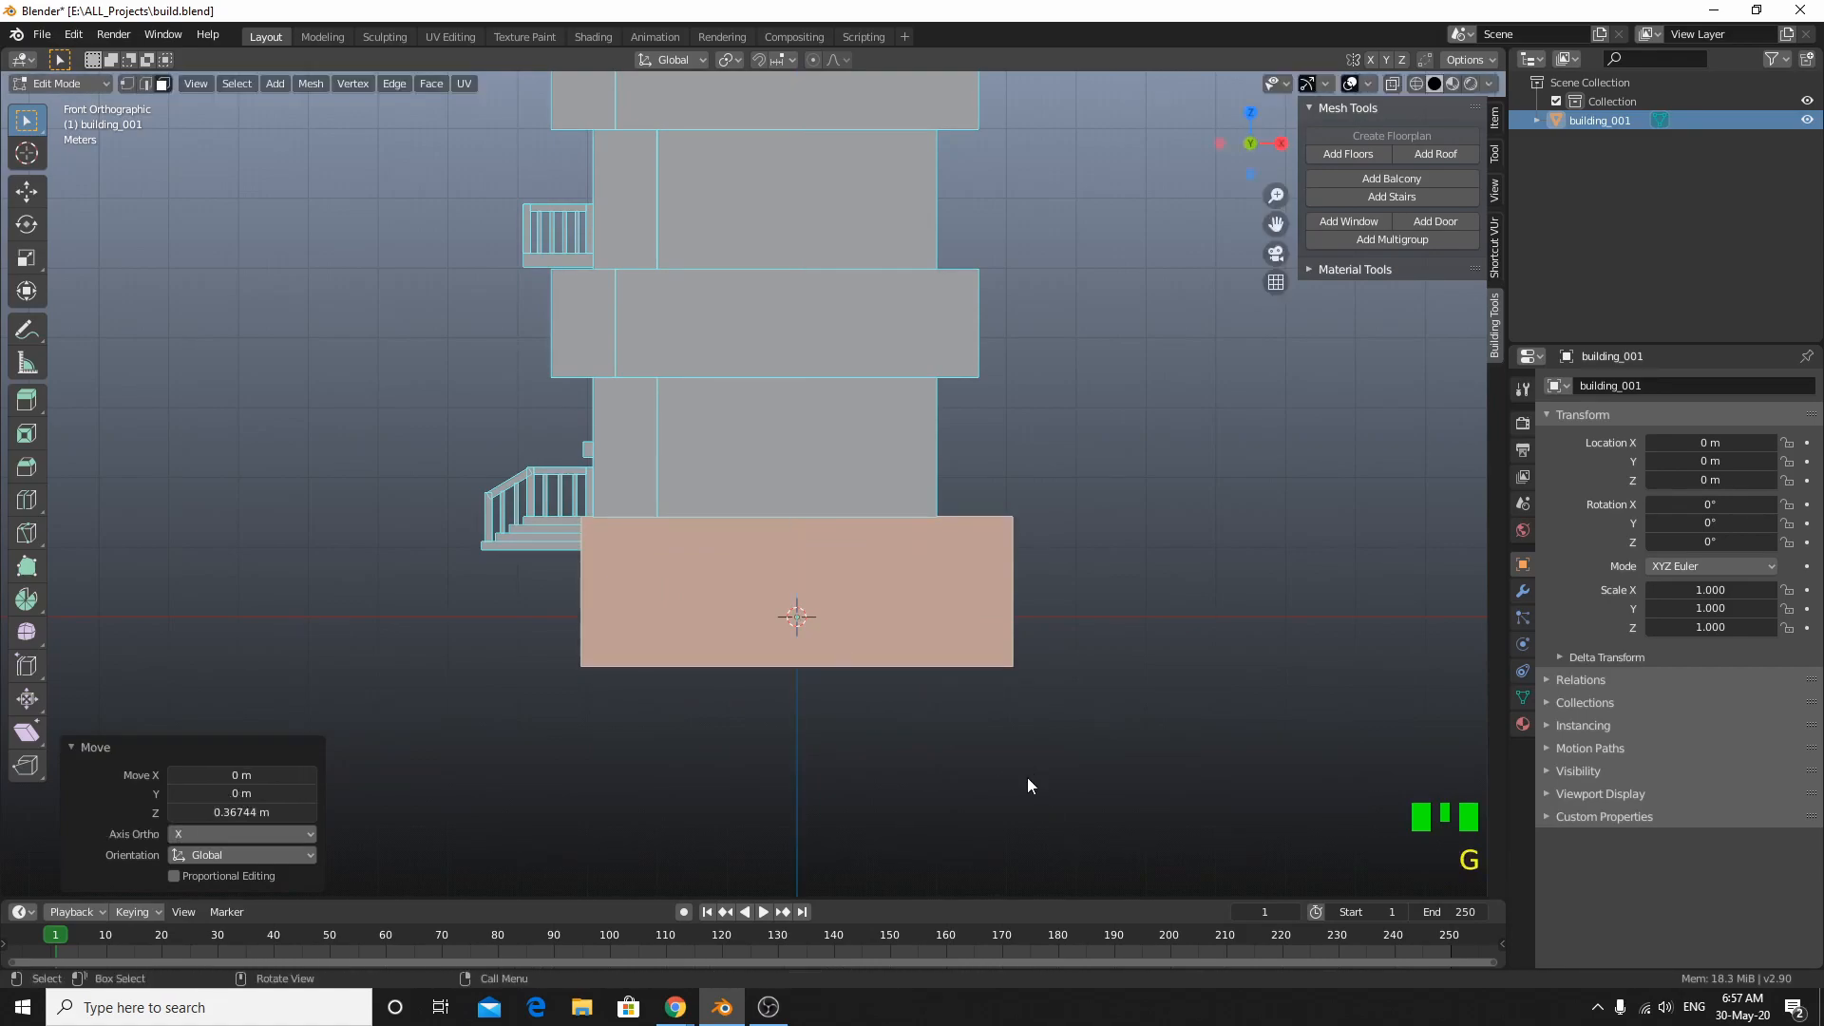
Step: Narrow the base cube by about 0.819 along X and shift it about -0.517 m along X under the building
key("s")
key("x")
left_click(1078, 599)
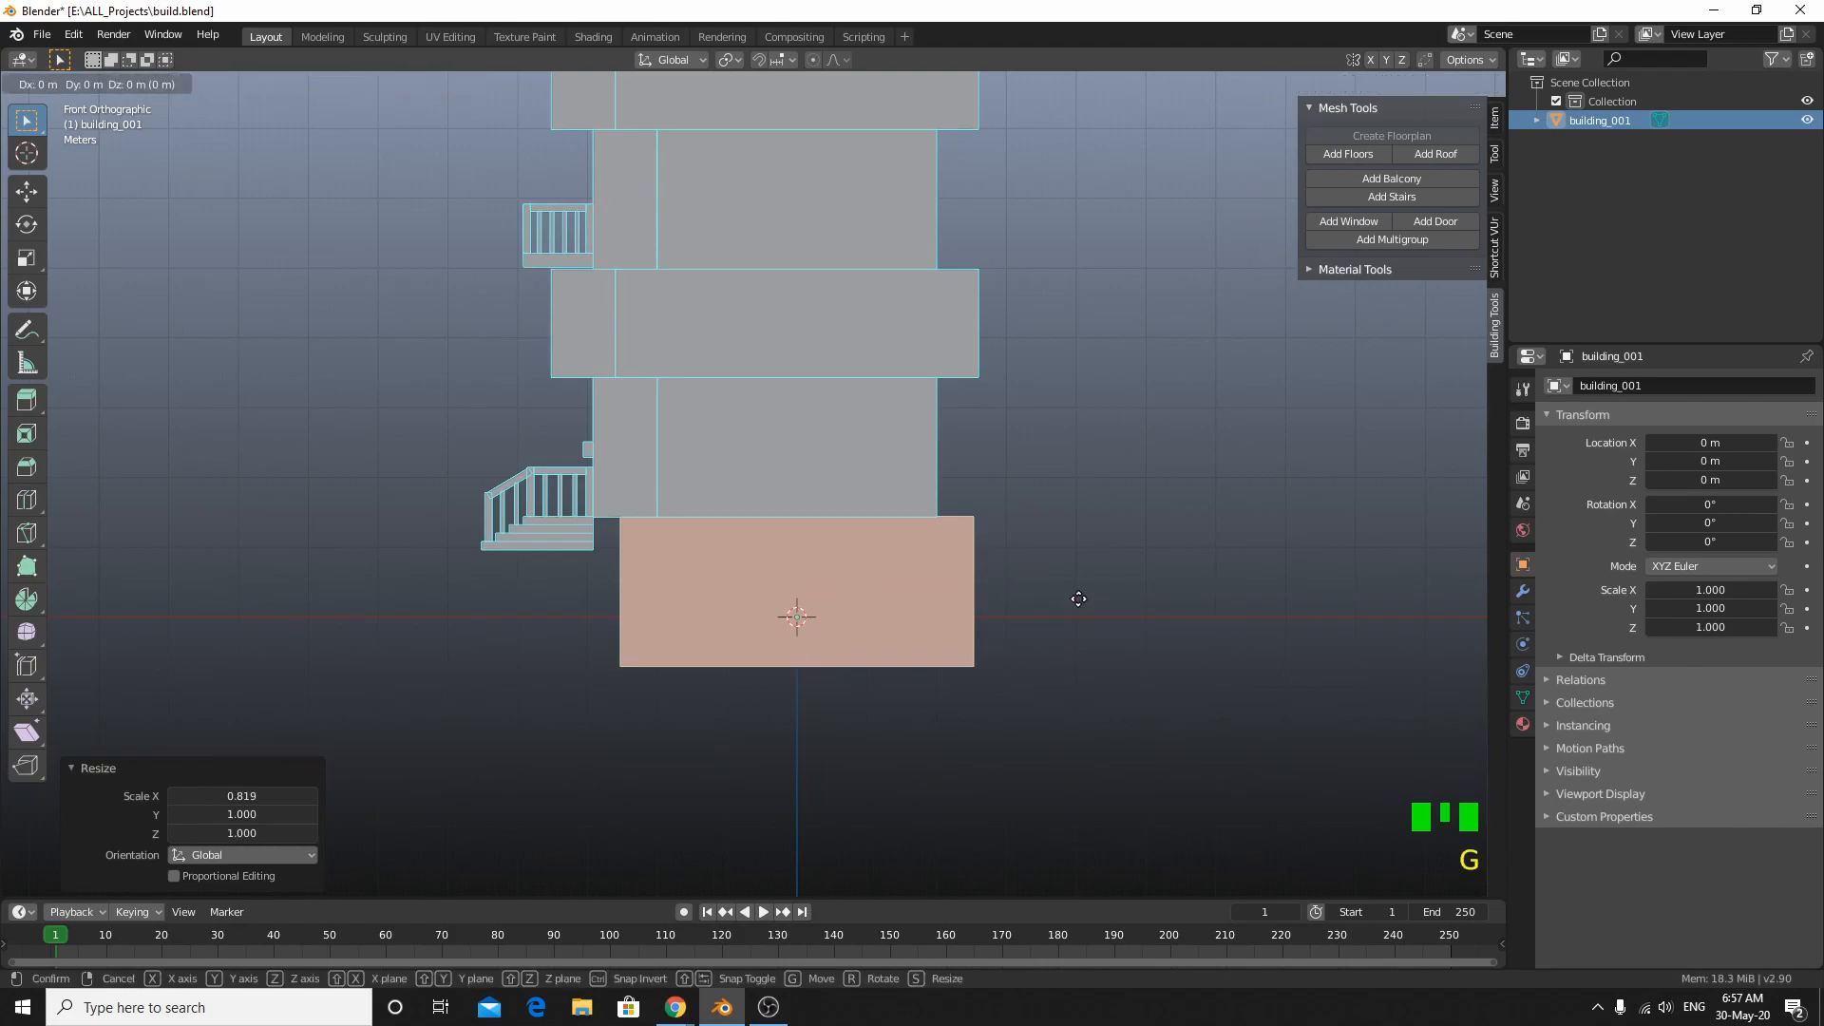
key("g")
key("x")
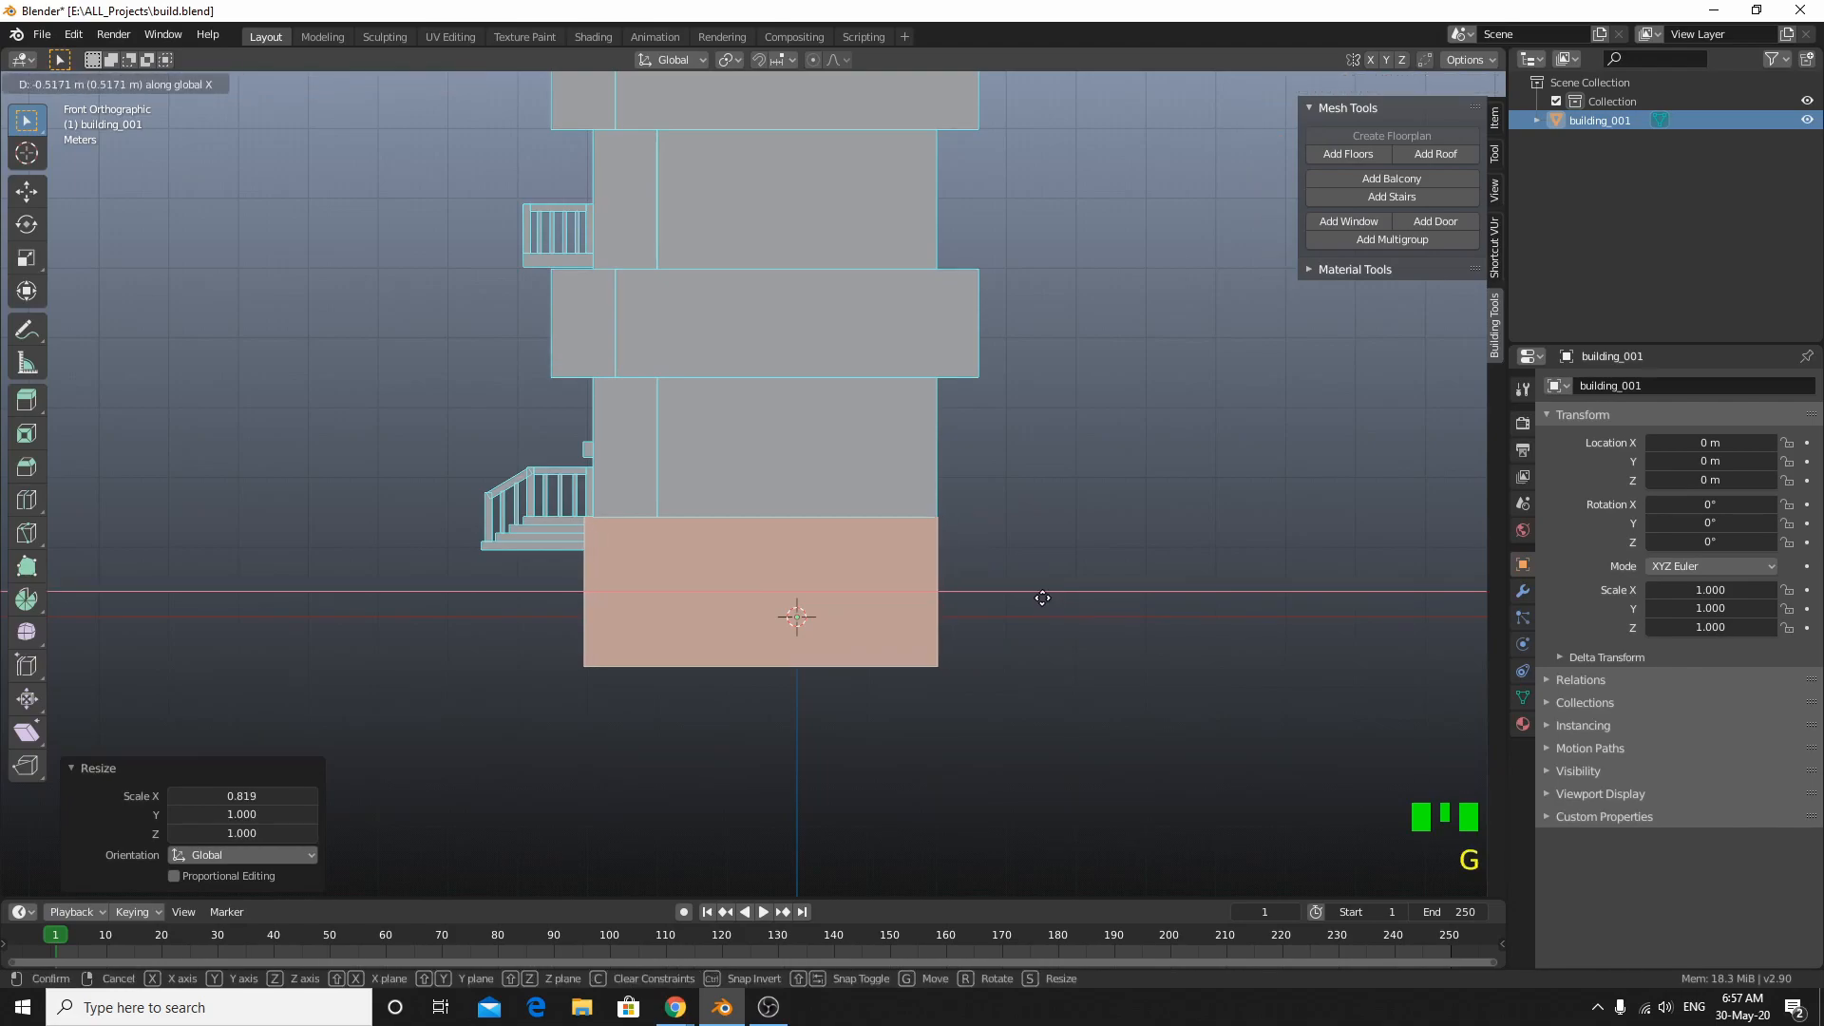
left_click(938, 639)
Step: Select the whole base cube and stretch it along Y by about 4.155 to span the building's length
middle_click_drag(939, 638, 817, 682)
left_click(814, 727)
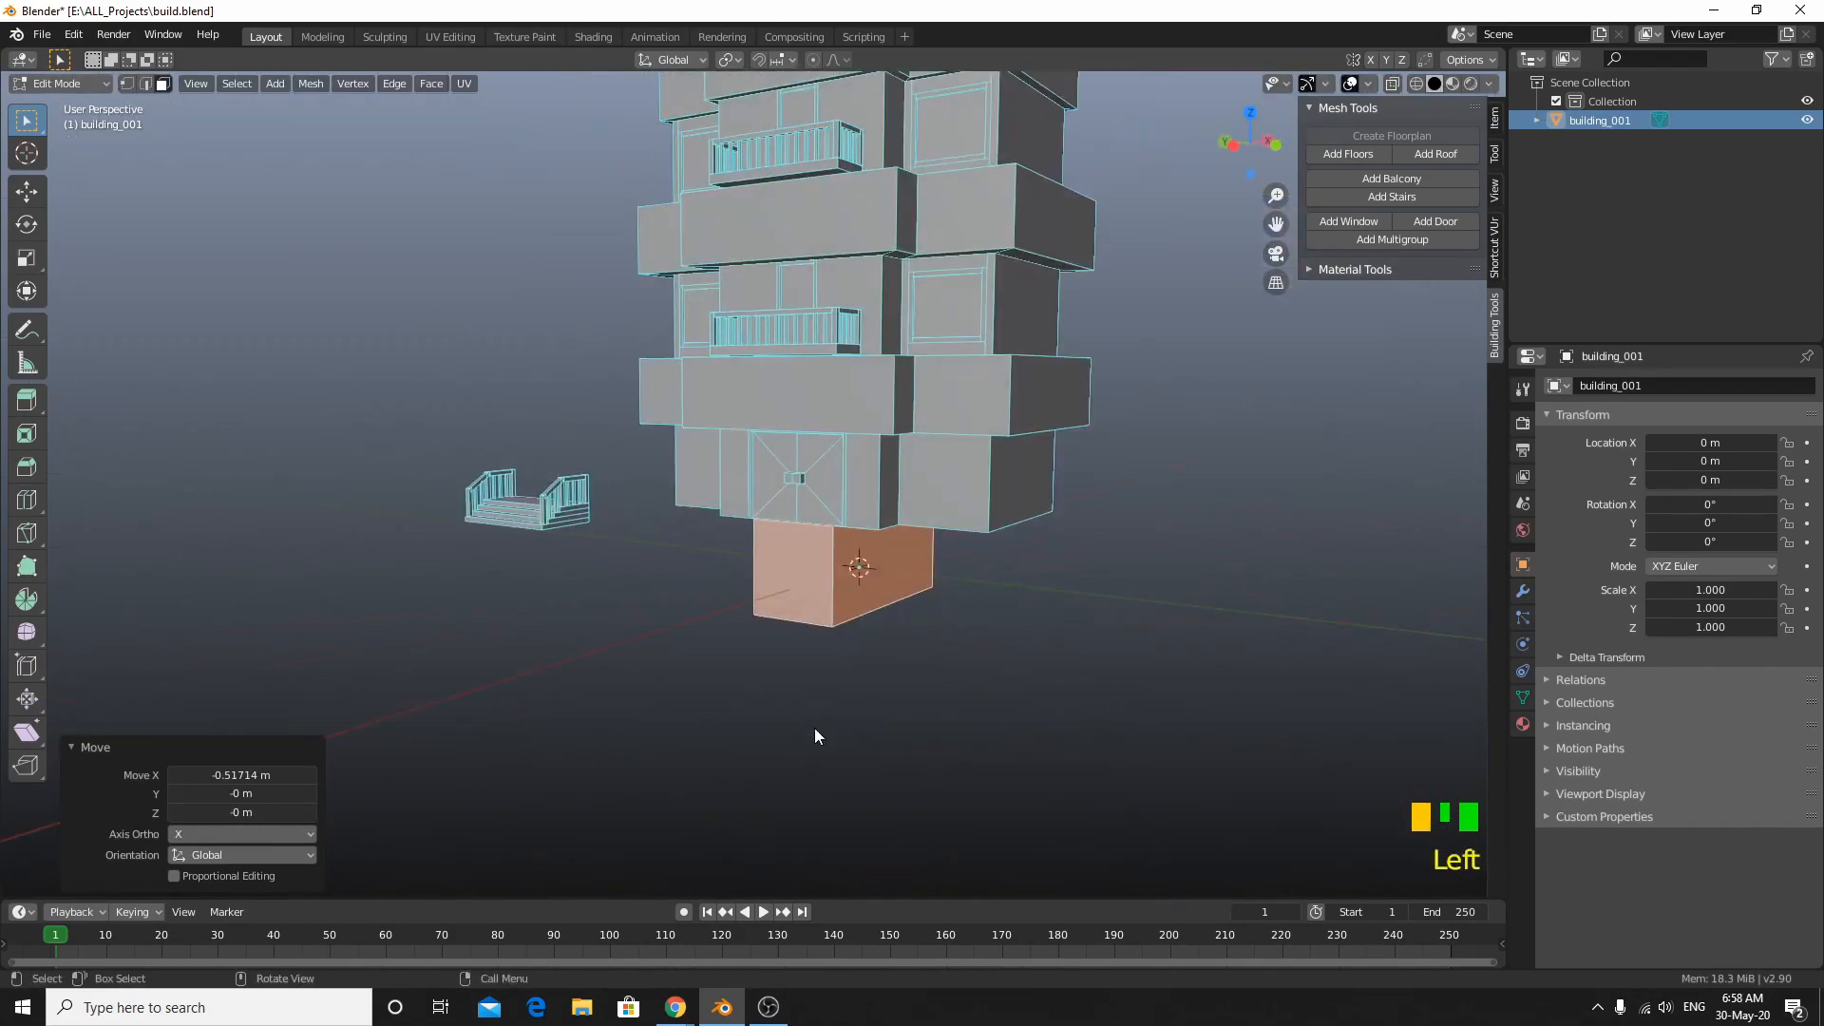
key("l")
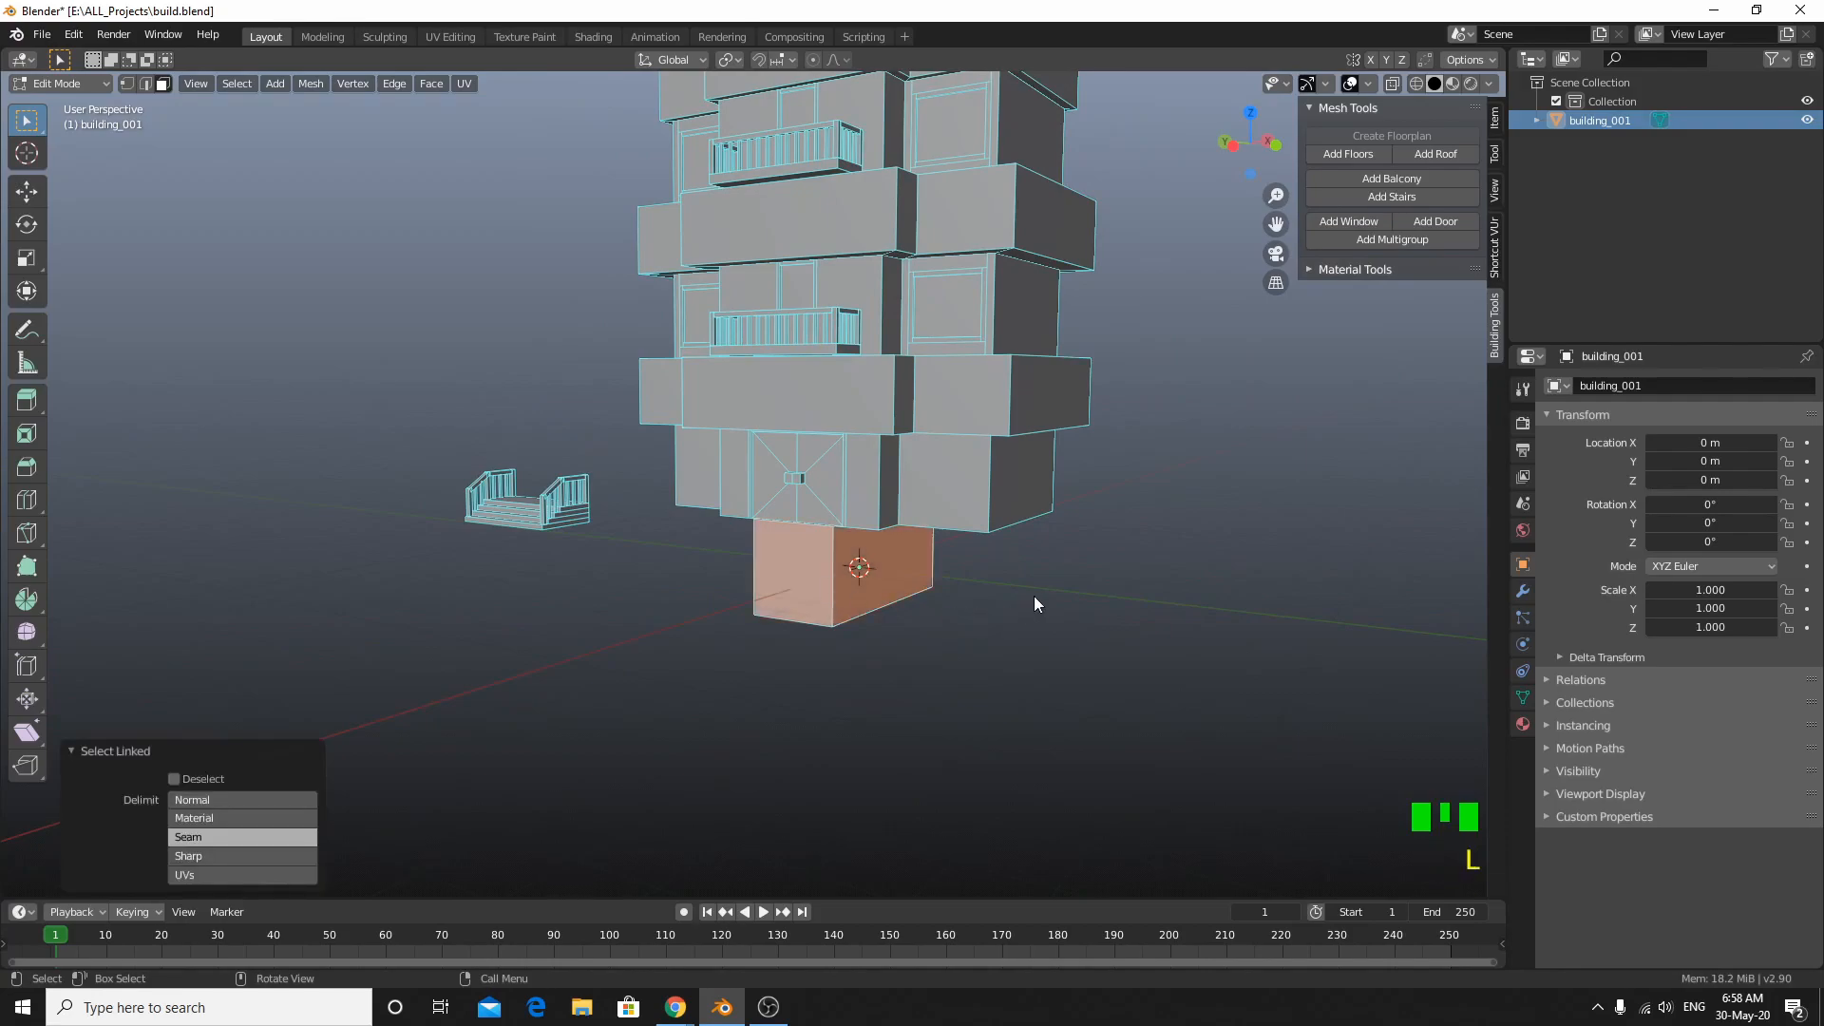
key("s")
key("y")
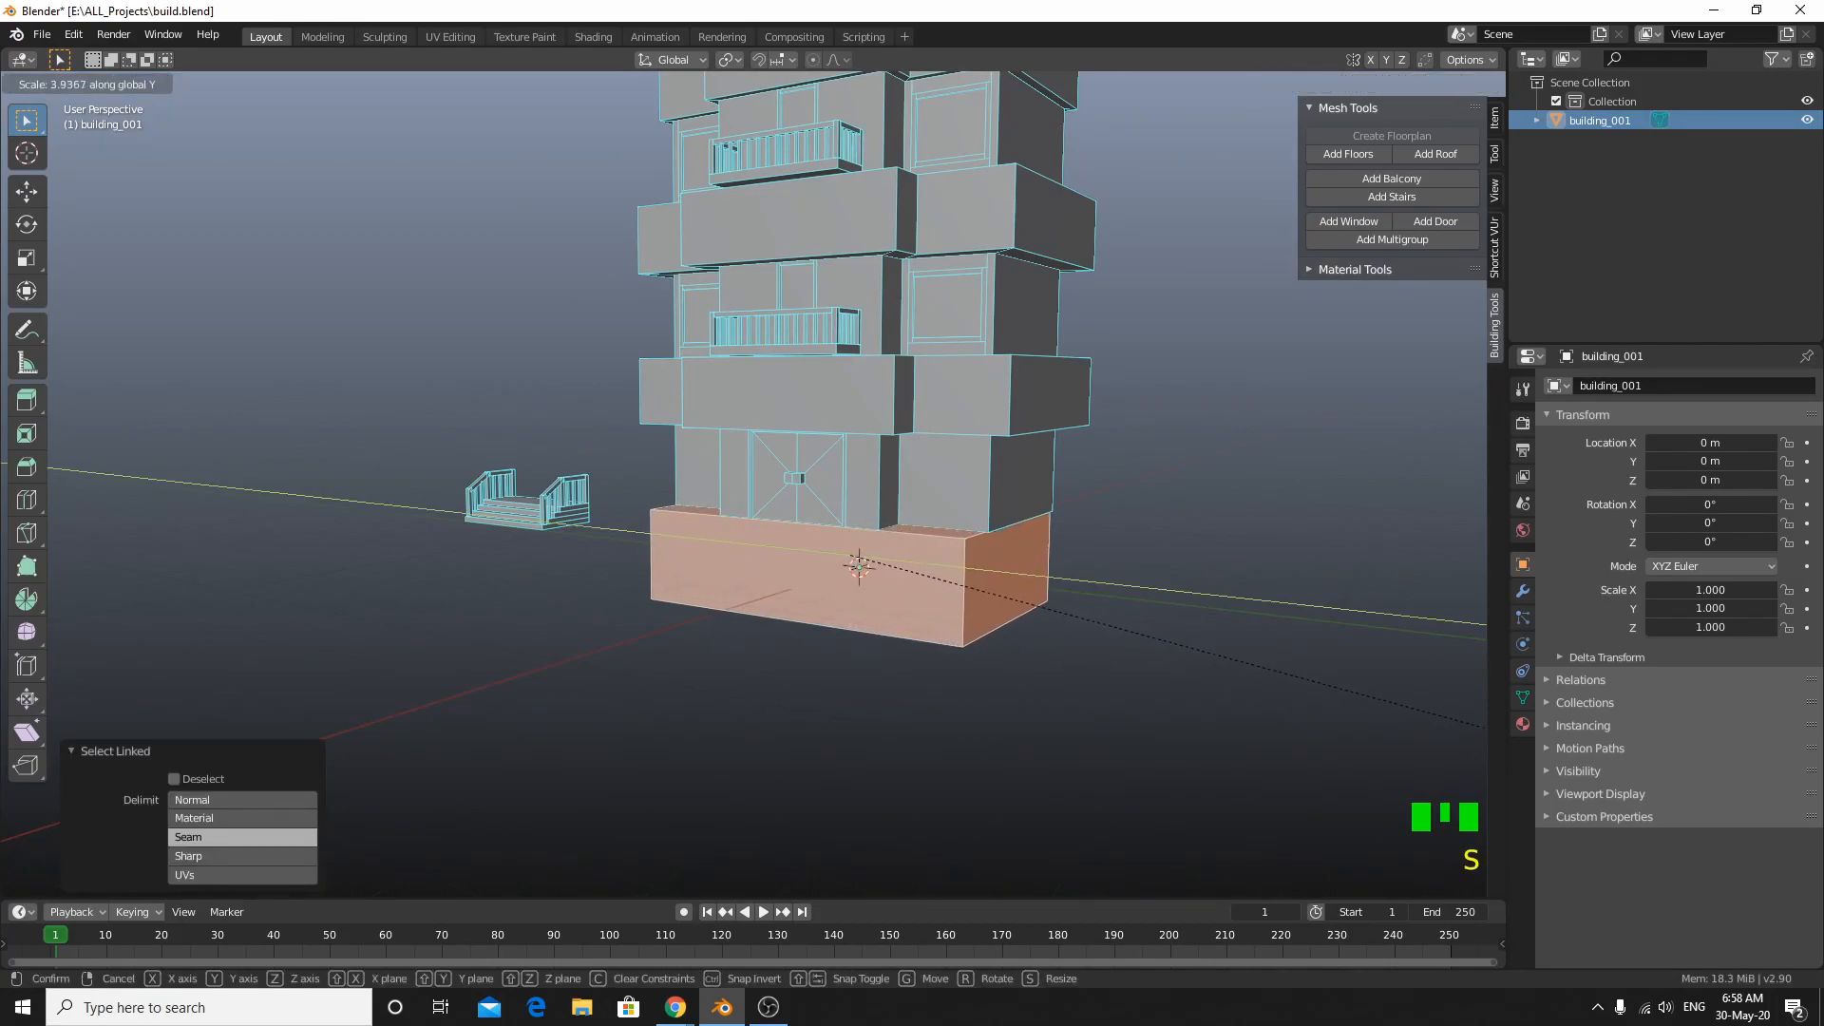
left_click(2, 746)
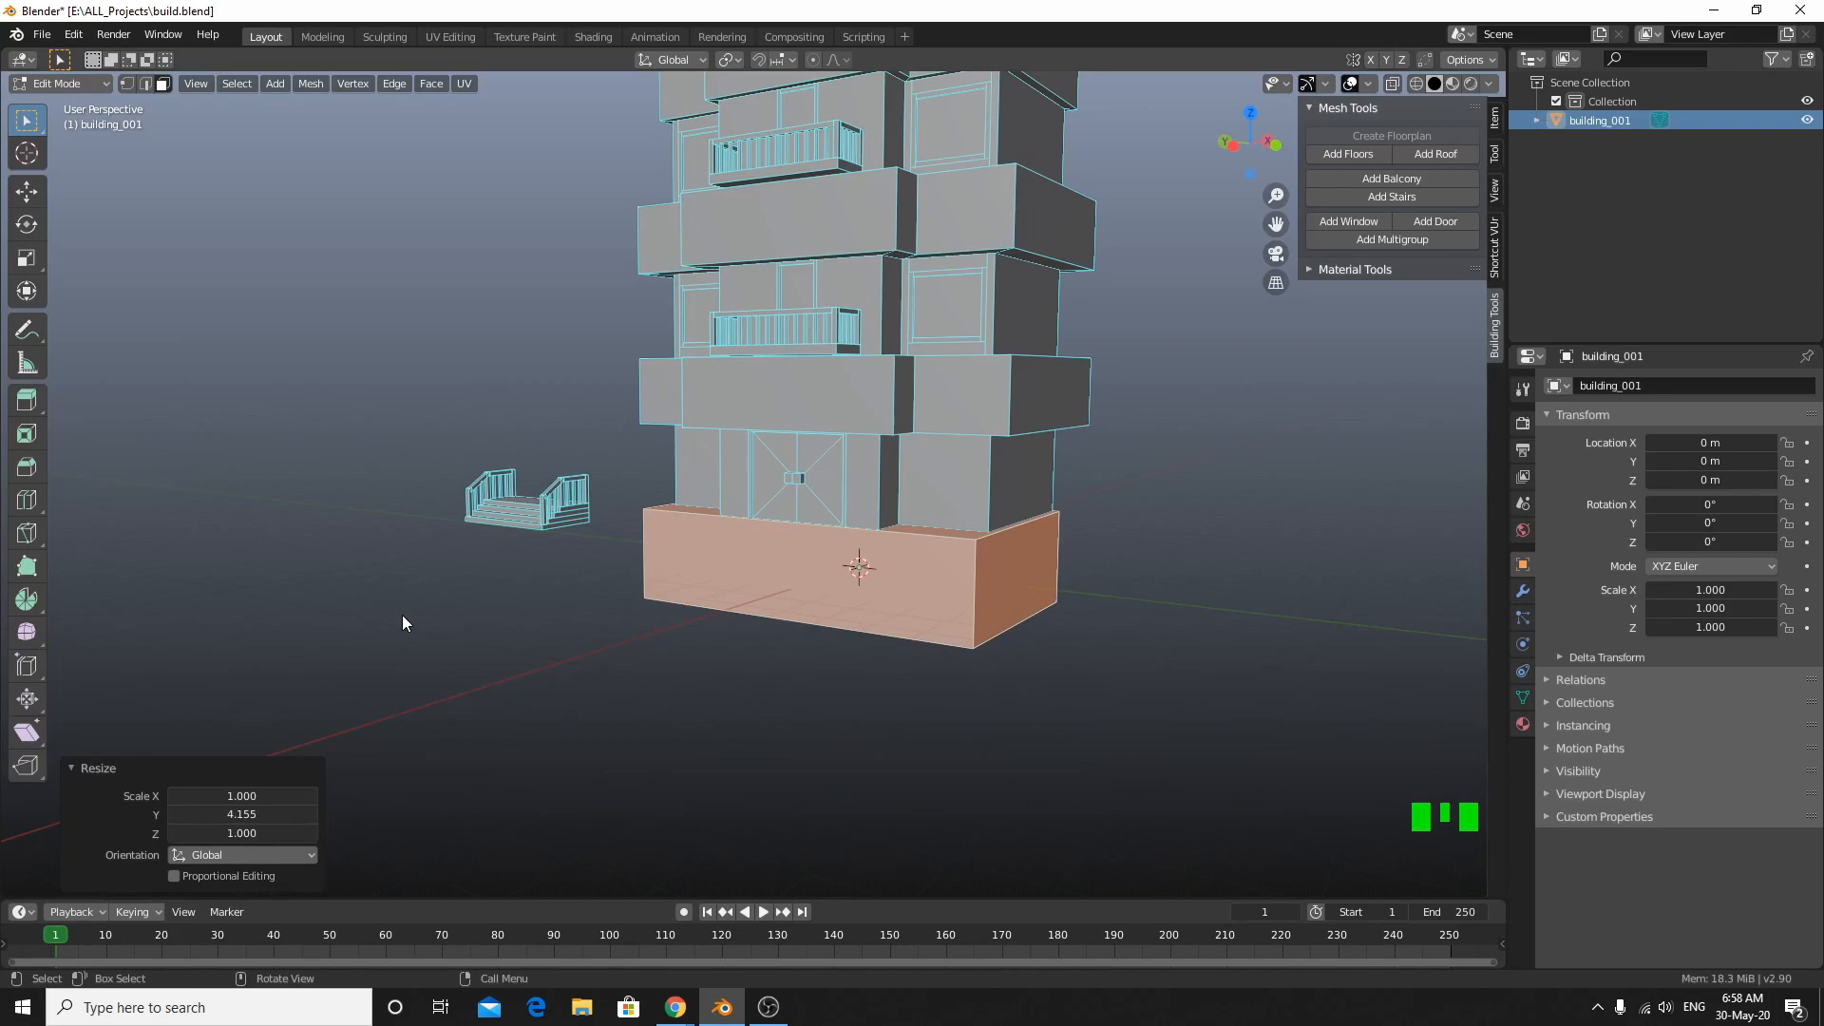
Step: Select all geometry of the detached stairs and move it about -7.38 m along Y, back in front of the entrance door
key("ctrl+KP_3")
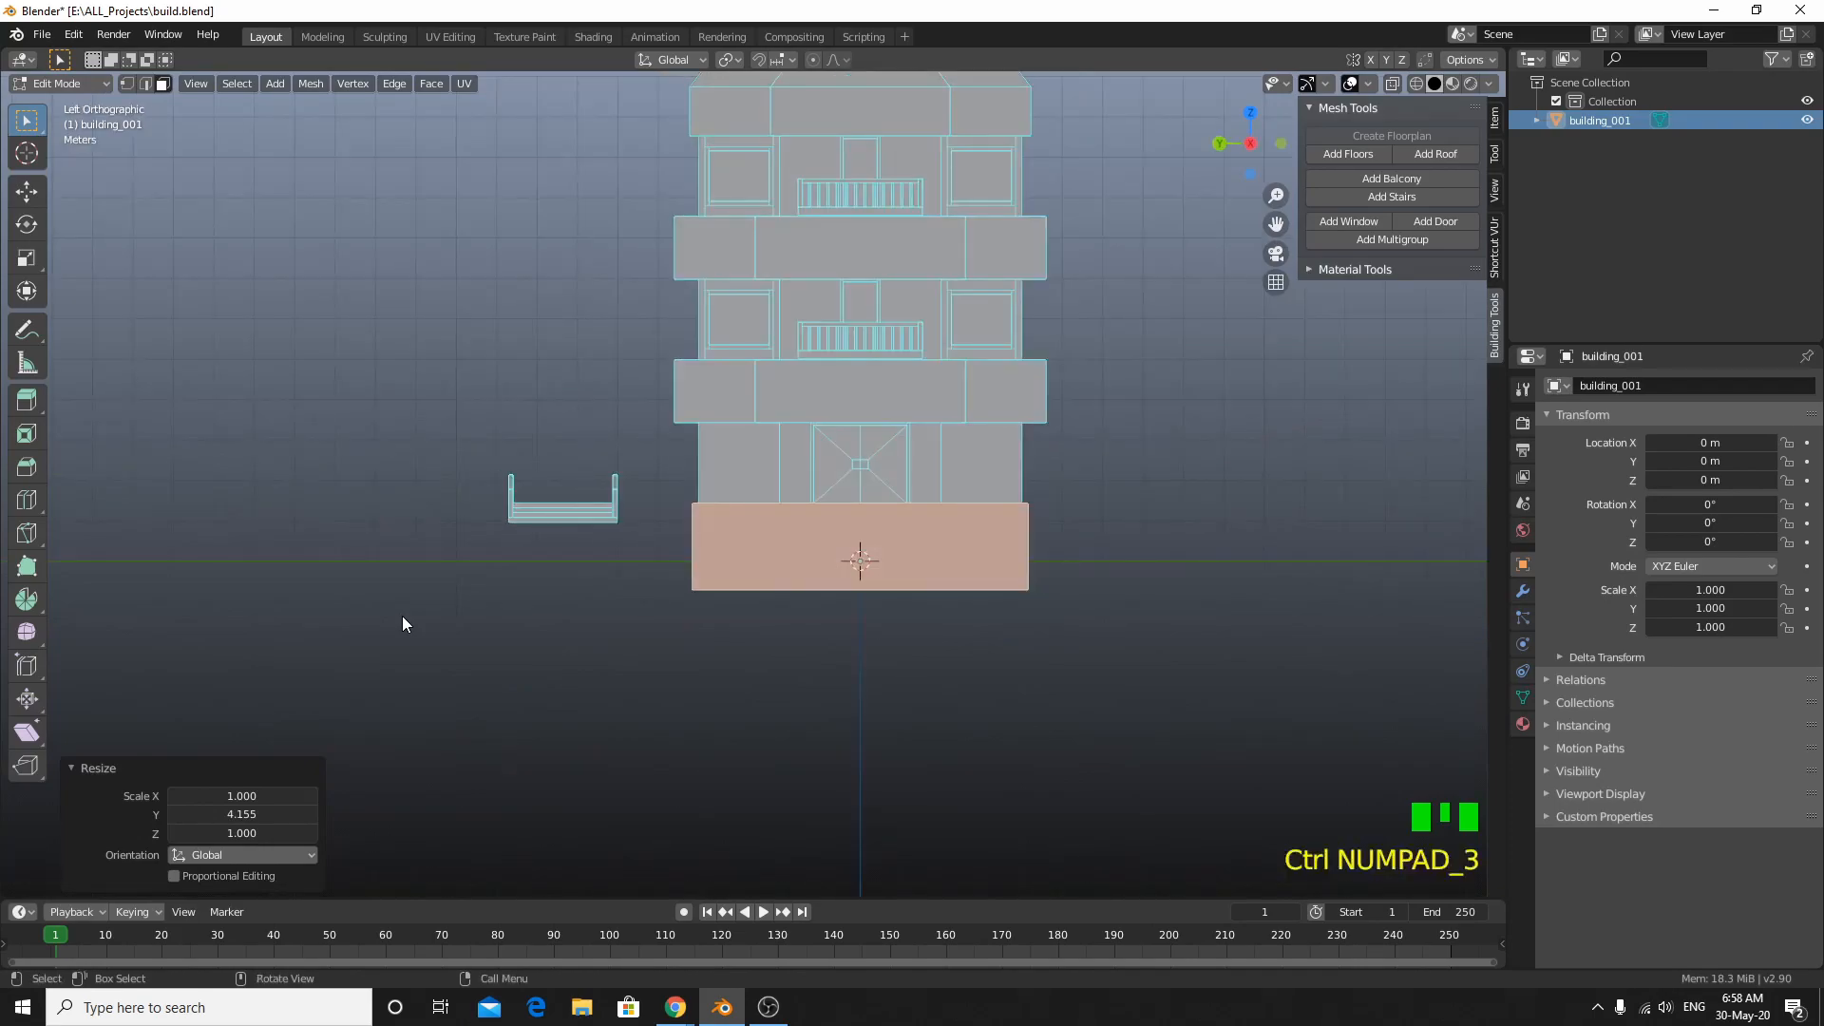
key("alt+z")
left_click_drag(425, 445, 631, 644)
key("alt+z")
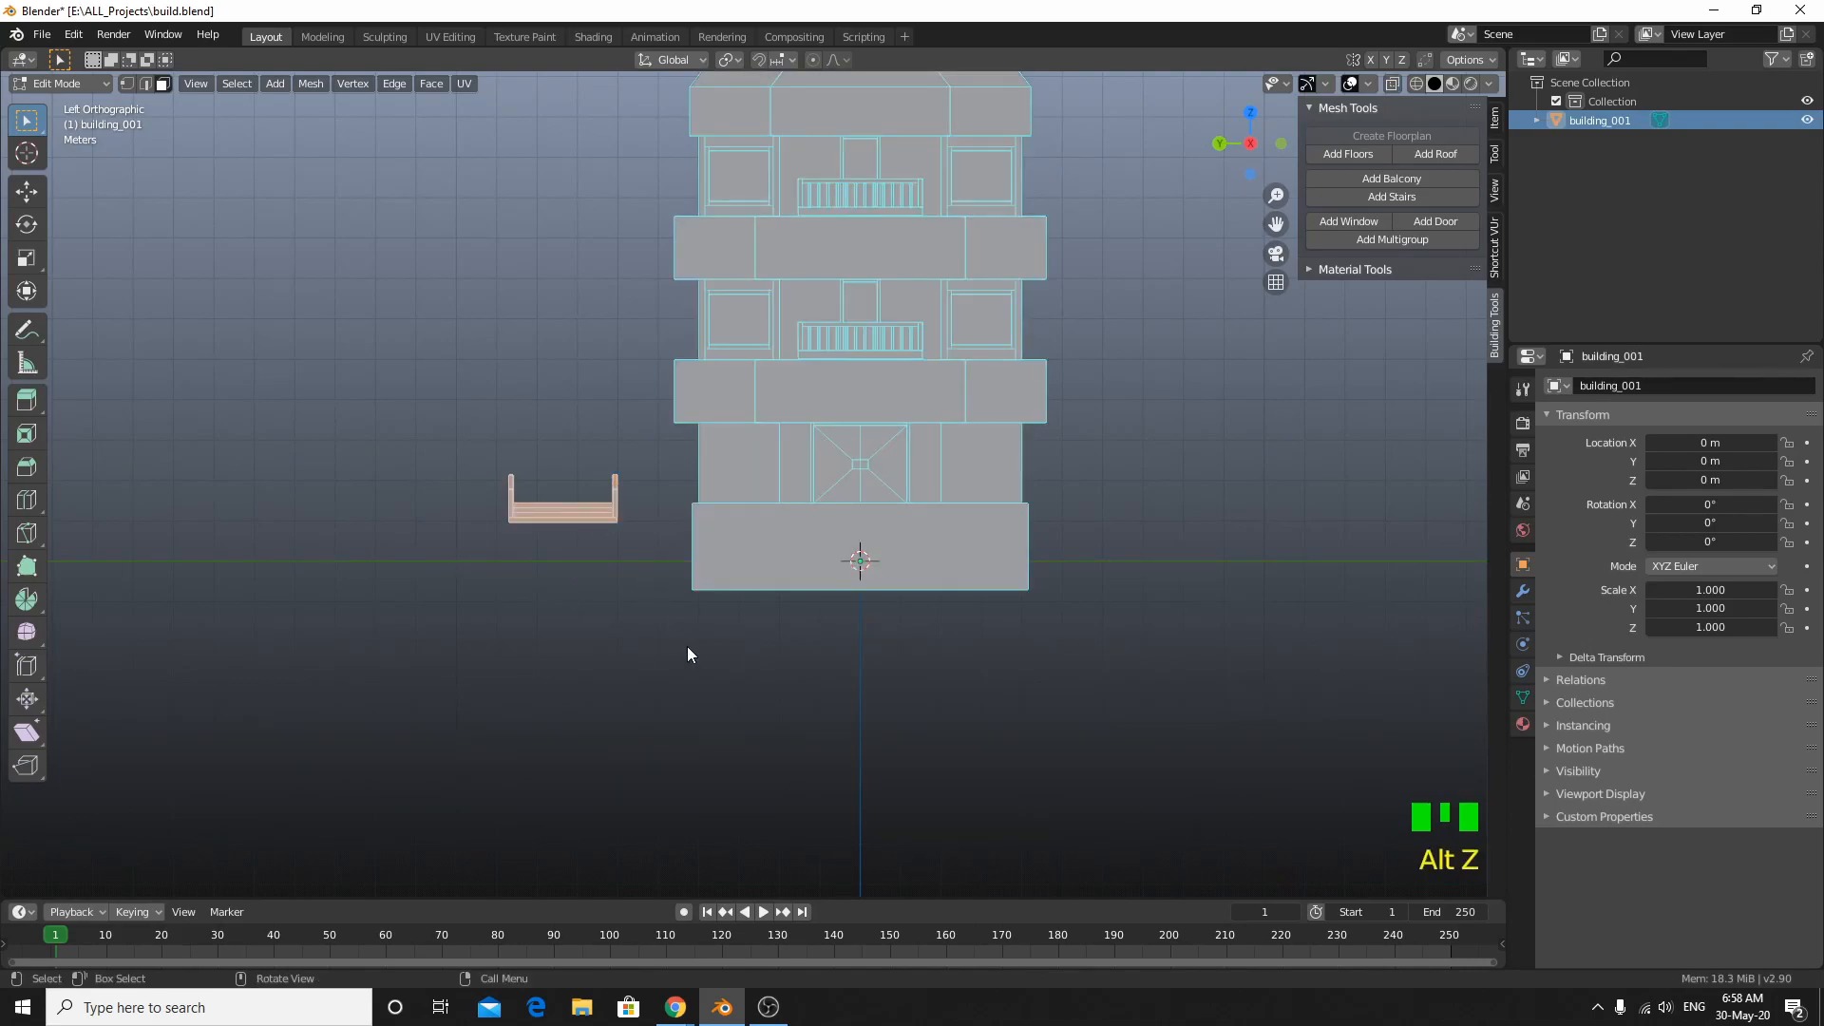
key("g")
key("y")
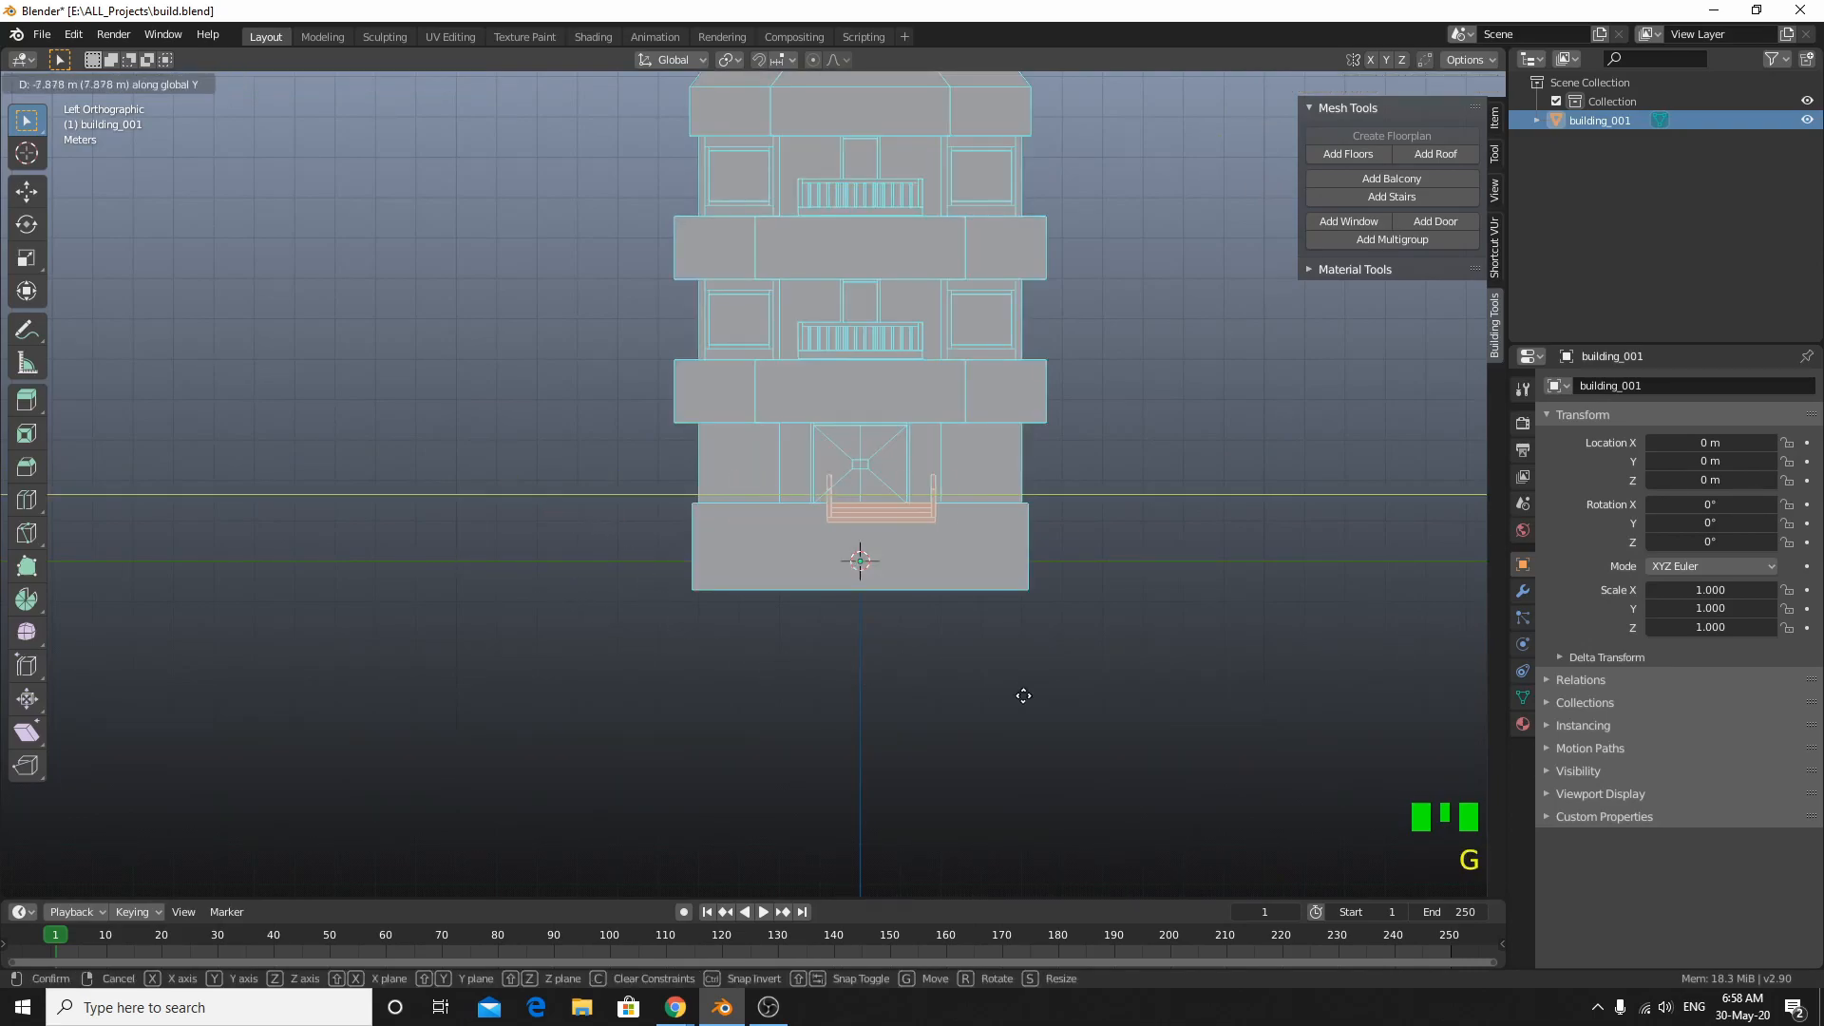
left_click(985, 702)
Step: Delete all faces of the old entrance stairs in front of the door
middle_click_drag(985, 702, 830, 739)
scroll(830, 740, "up", 2)
middle_click_drag(612, 740, 703, 654, "shift")
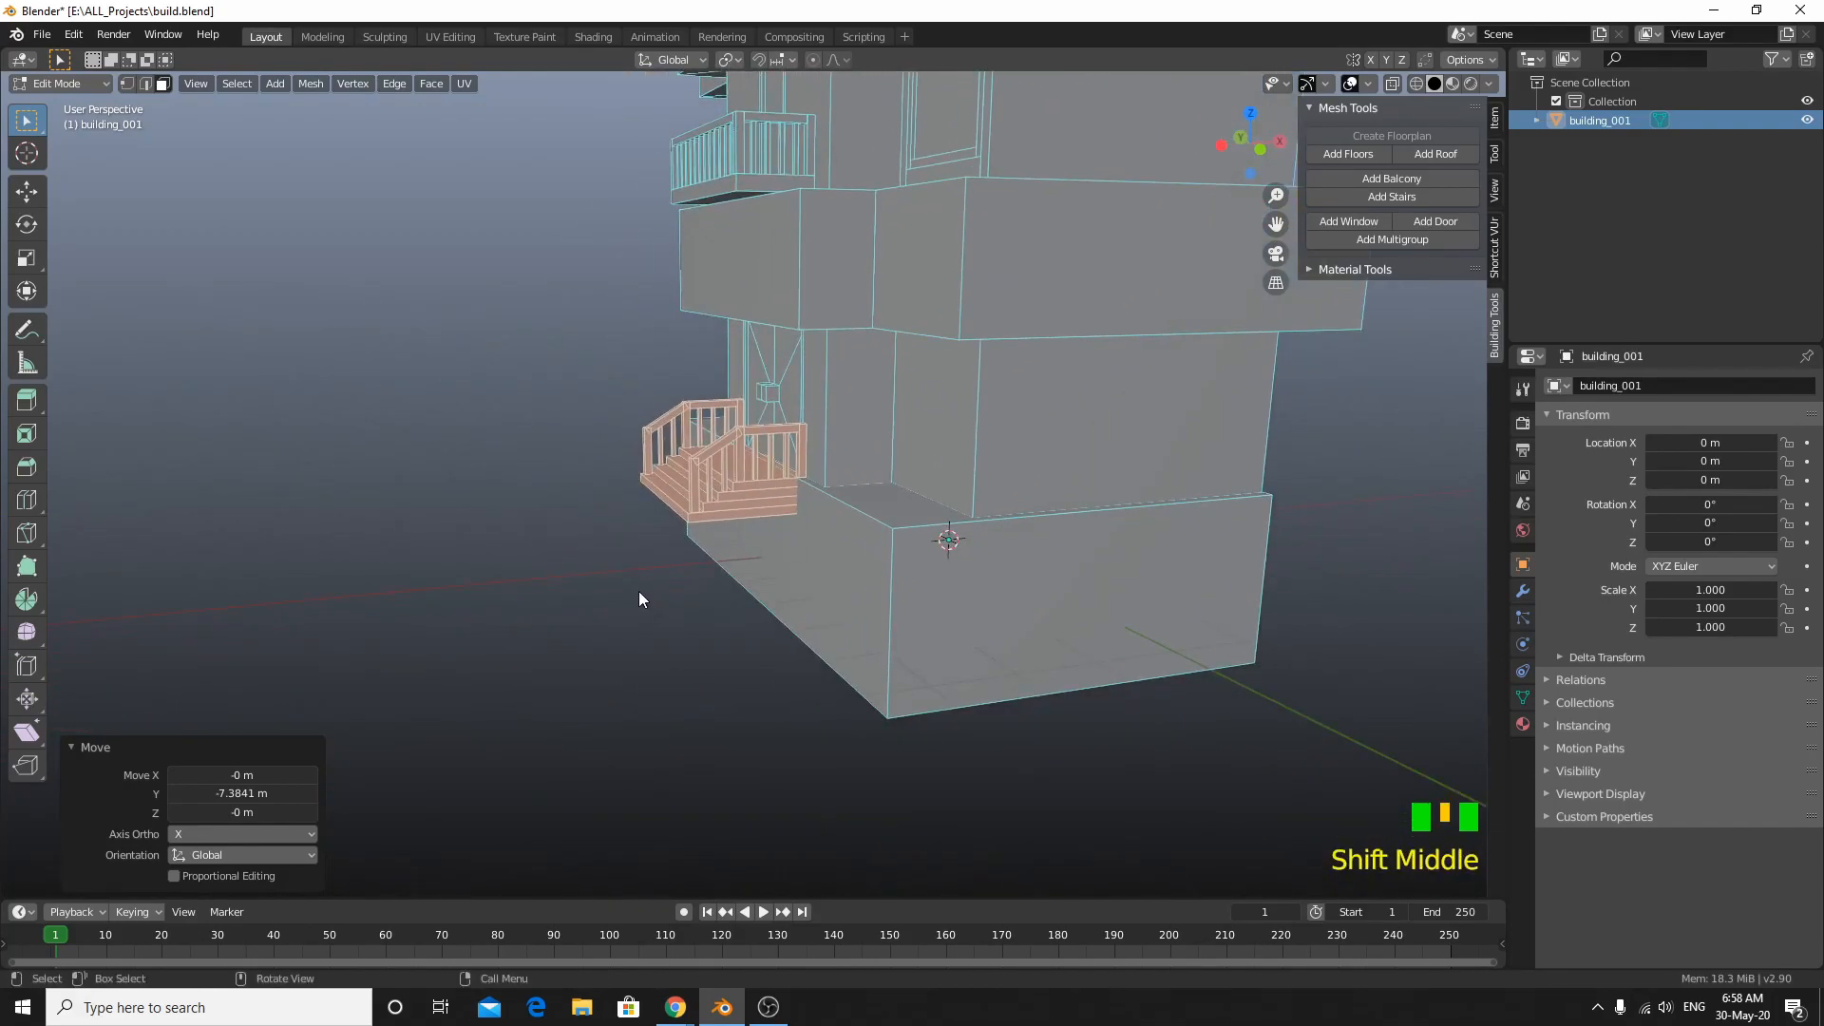
right_click(709, 598)
middle_click_drag(715, 596, 925, 616)
scroll(925, 615, "up", 2)
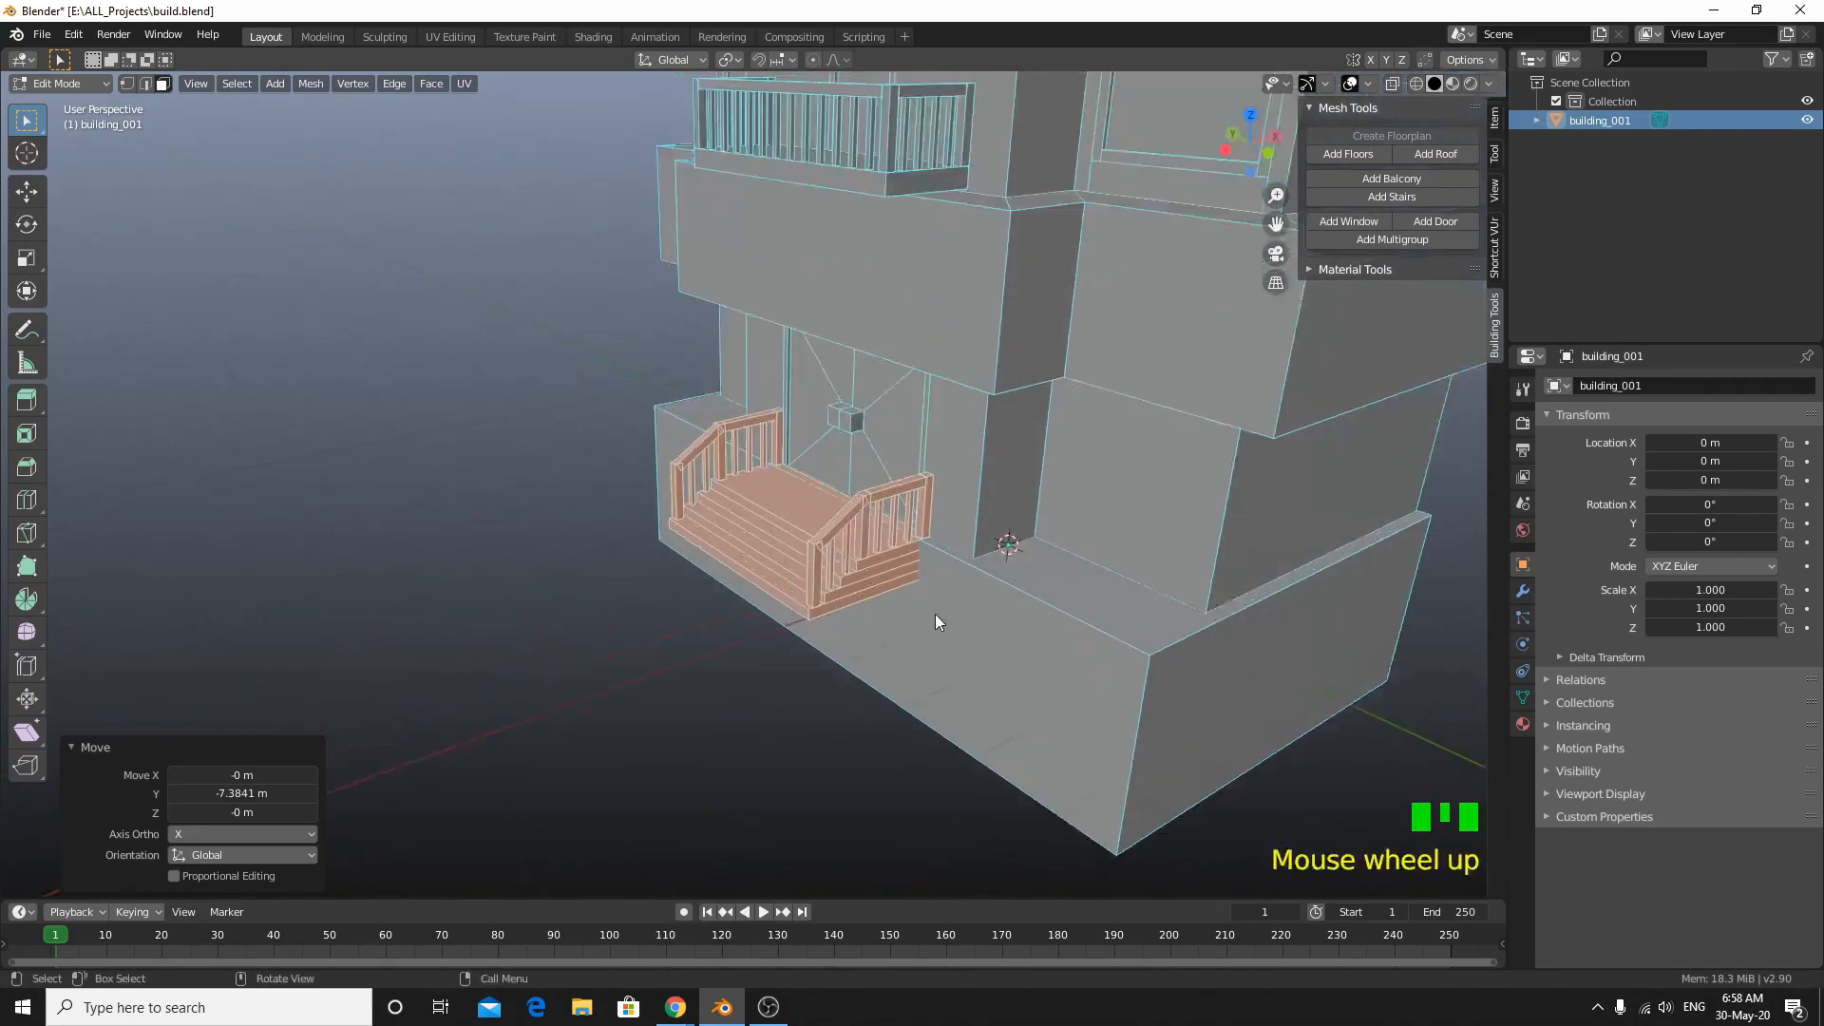
scroll(926, 615, "up", 1)
key("Delete")
key("Delete")
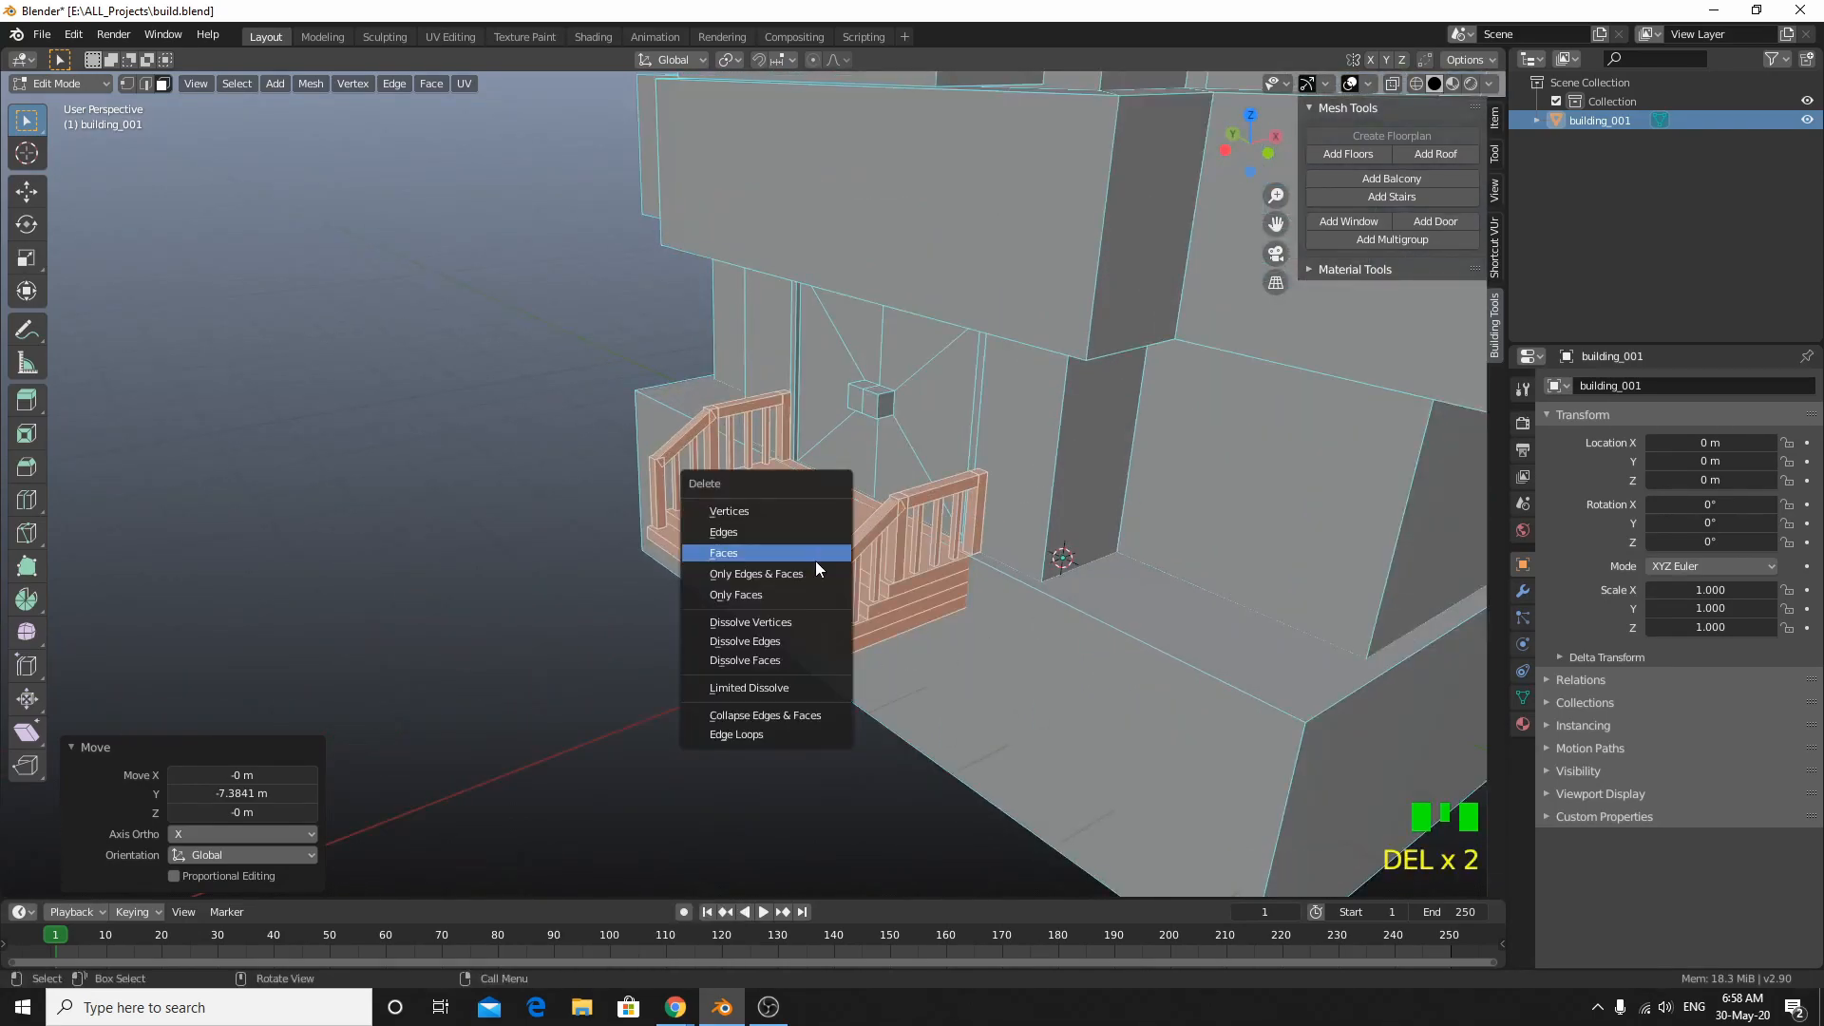
left_click(815, 559)
Step: Add new stairs to the narrow ground-floor wall face beside the entrance door
left_click(1037, 486)
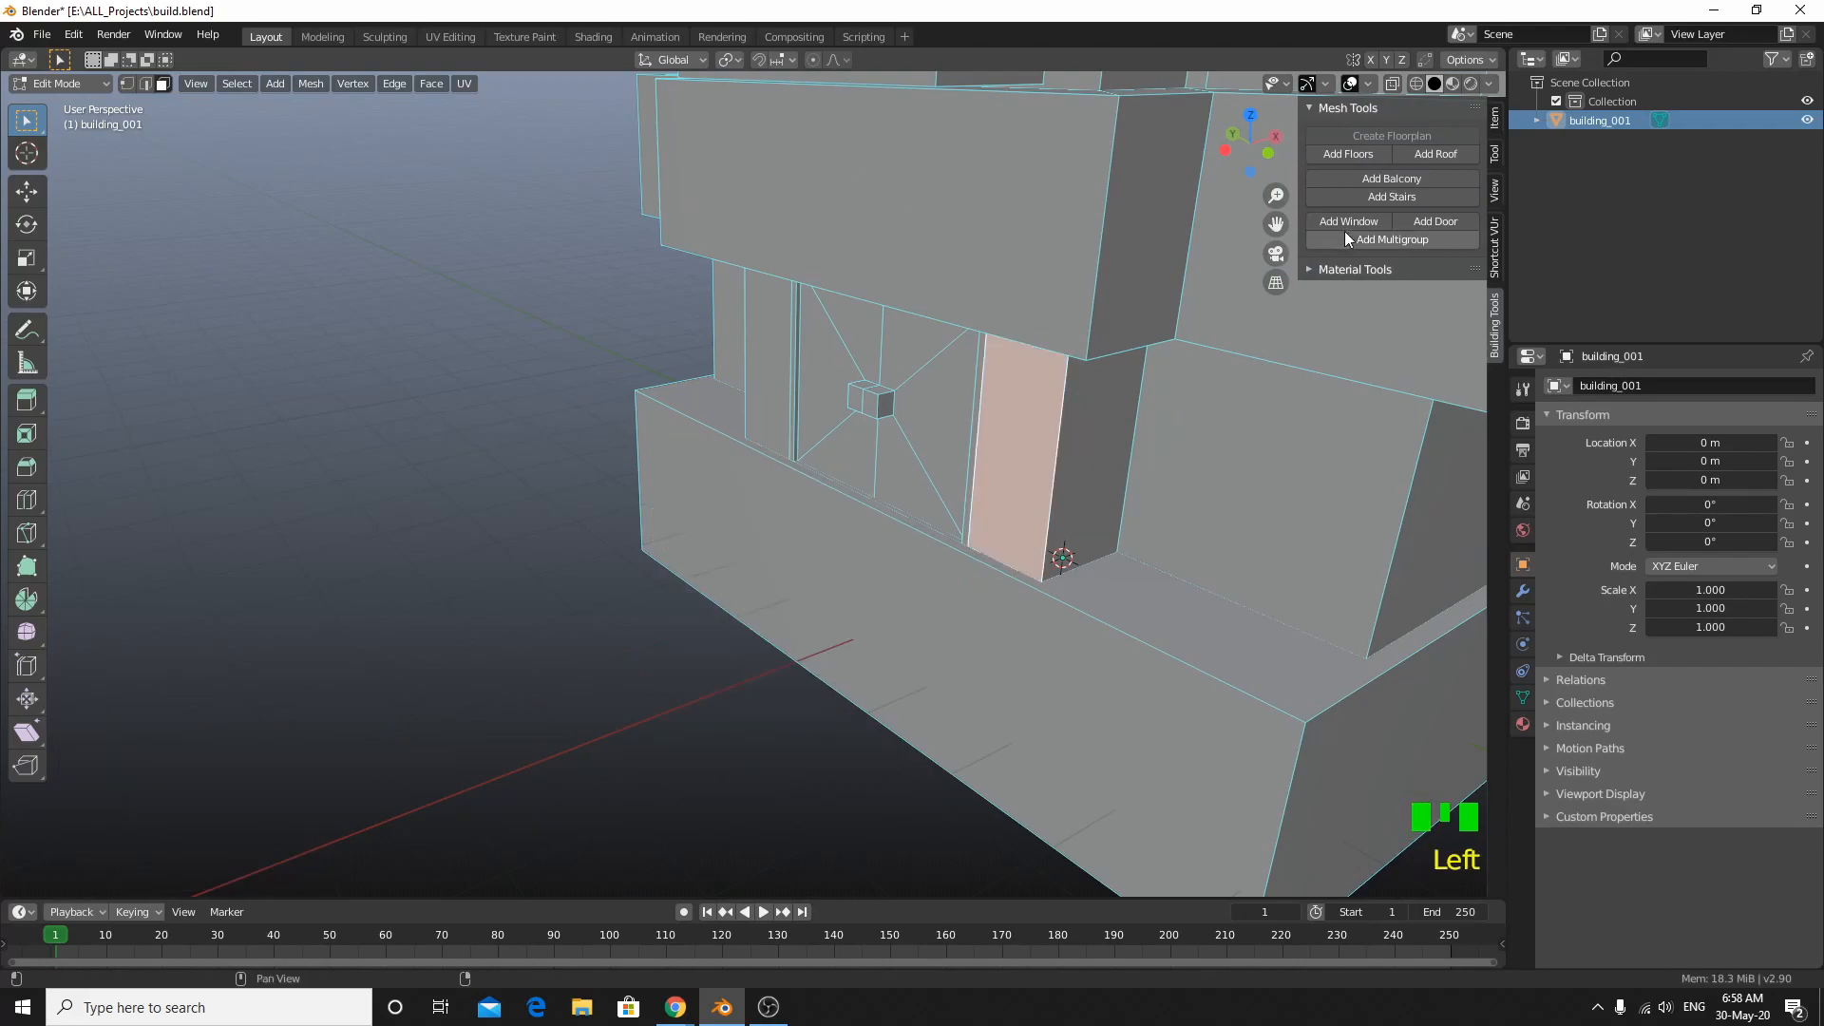
left_click(1382, 201)
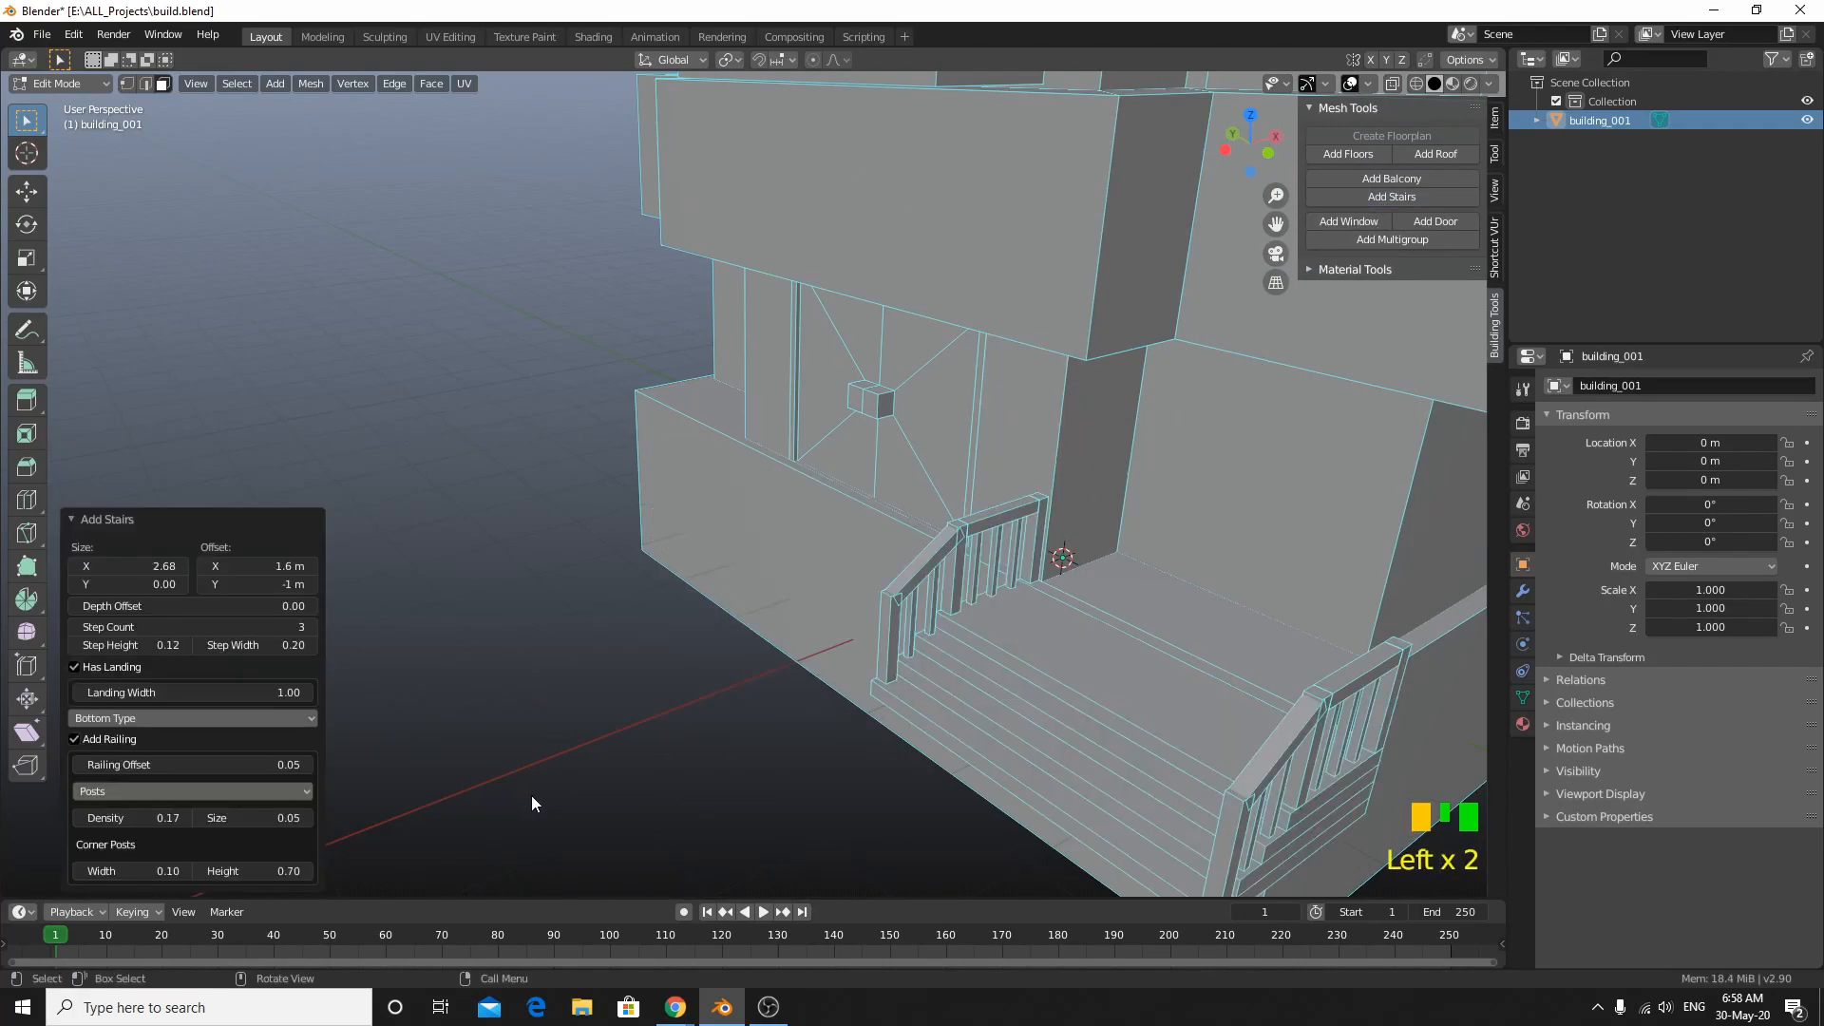
scroll(379, 722, "down", 2)
middle_click_drag(631, 653, 642, 607)
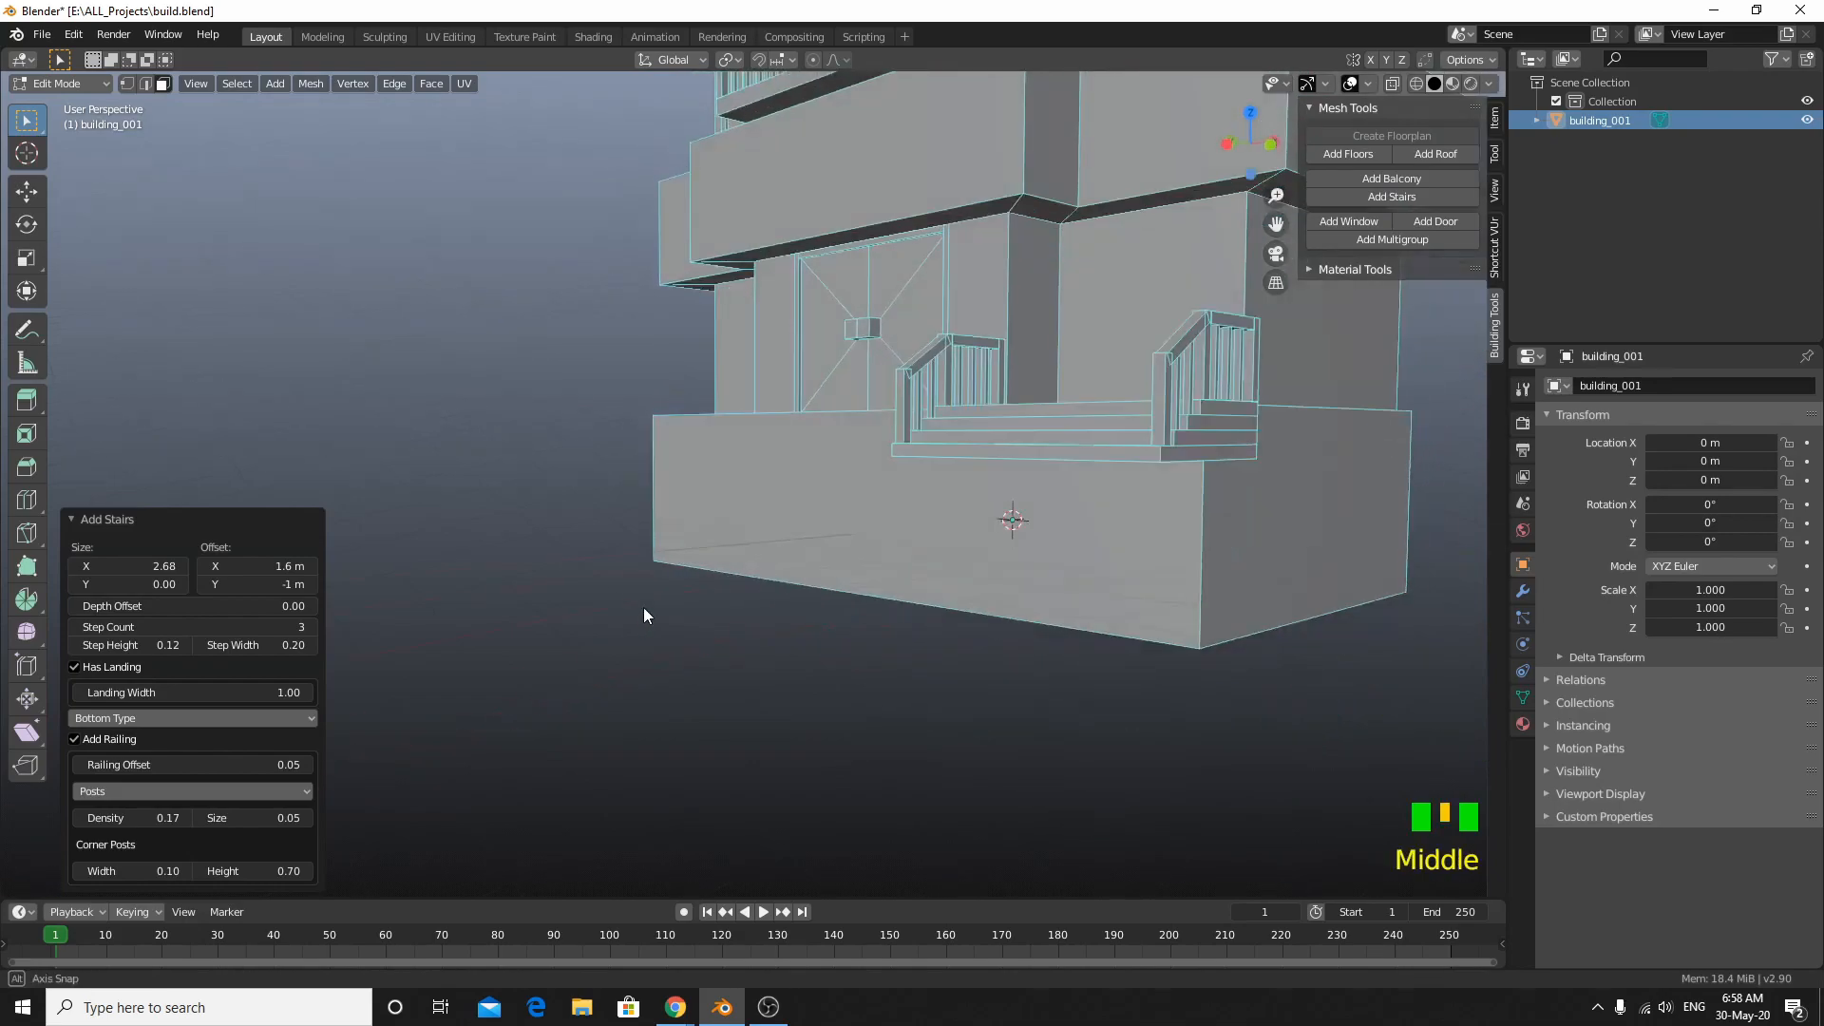
Step: Set the new stairs' step count to 17 and the railing post density to 0.24
left_click(311, 627)
left_click(311, 627)
left_click(311, 627)
left_click(311, 627)
left_click(311, 627)
left_click(310, 627)
left_click(311, 627)
left_click(312, 627)
left_click(311, 627)
left_click(312, 627)
left_click(311, 627)
left_click(312, 627)
left_click(312, 628)
left_click(312, 627)
left_click(312, 627)
left_click(312, 627)
left_click(312, 627)
left_click(311, 627)
middle_click_drag(601, 734, 737, 725)
Step: Set the stairs' X offset to -1.6 m to align them with the entrance door
left_click_drag(254, 566, 112, 567)
key("ctrl+KP_3")
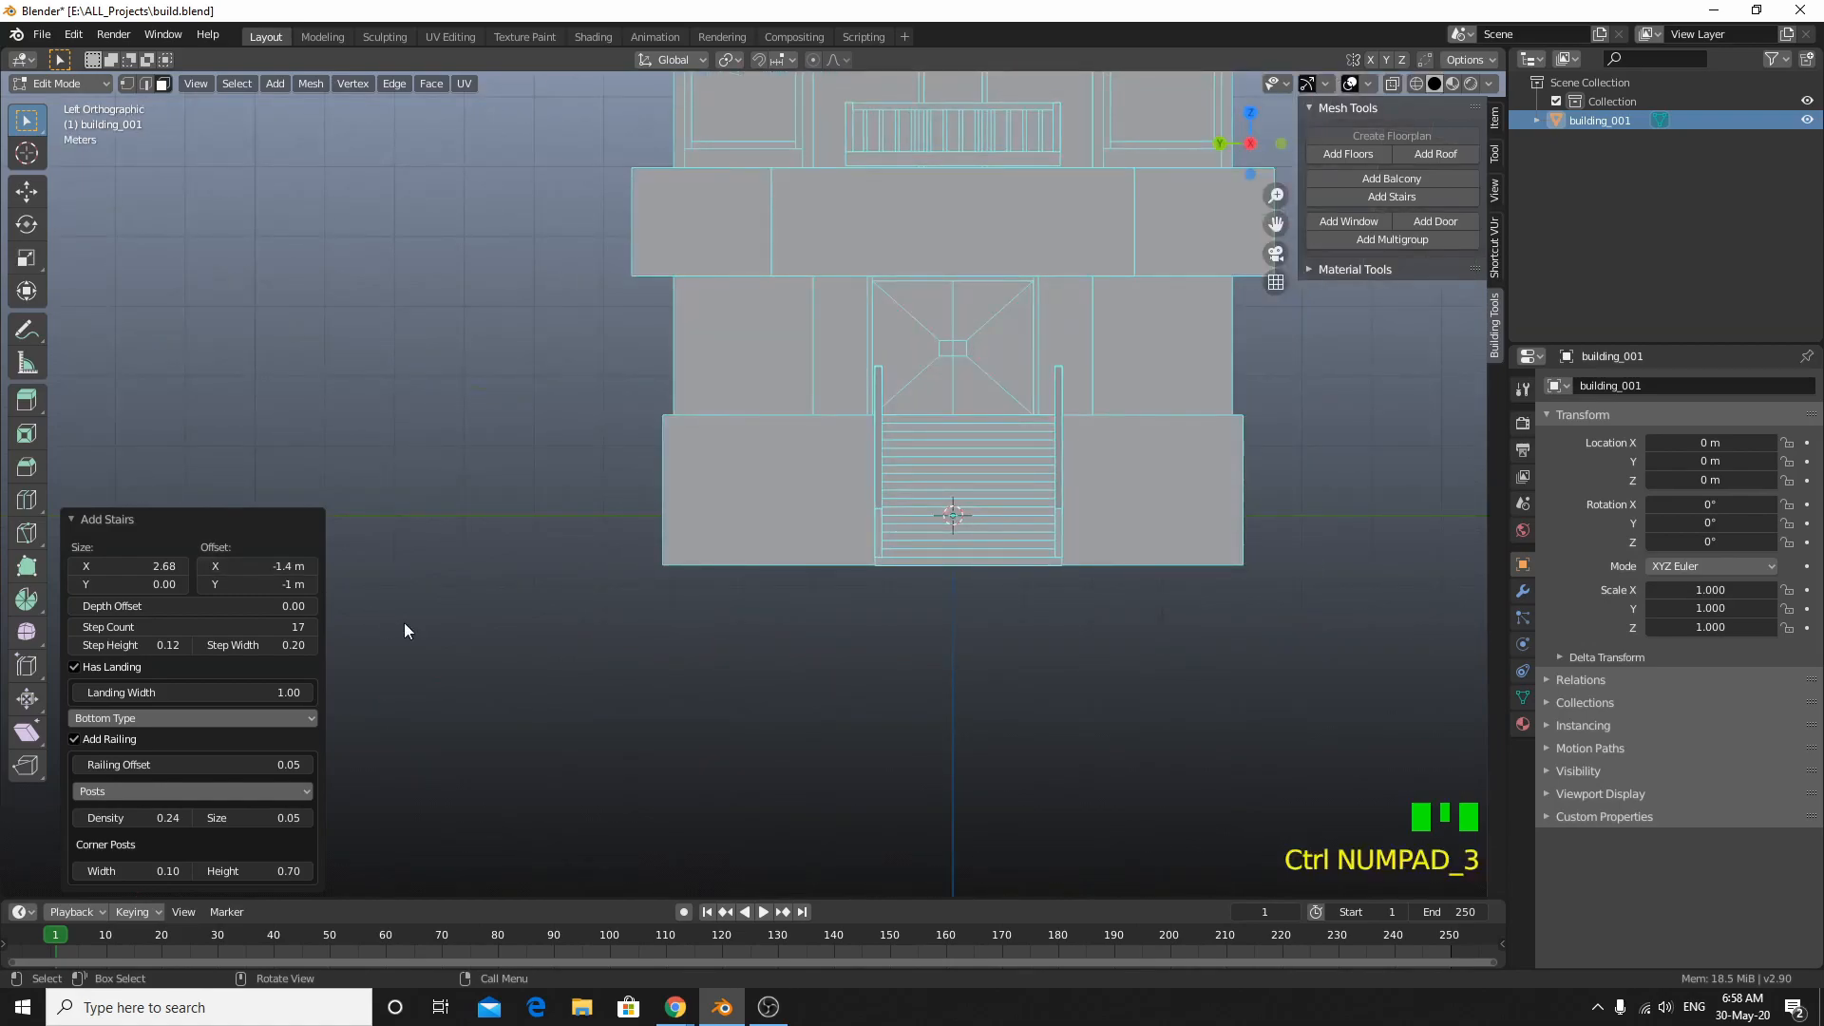
left_click(236, 564)
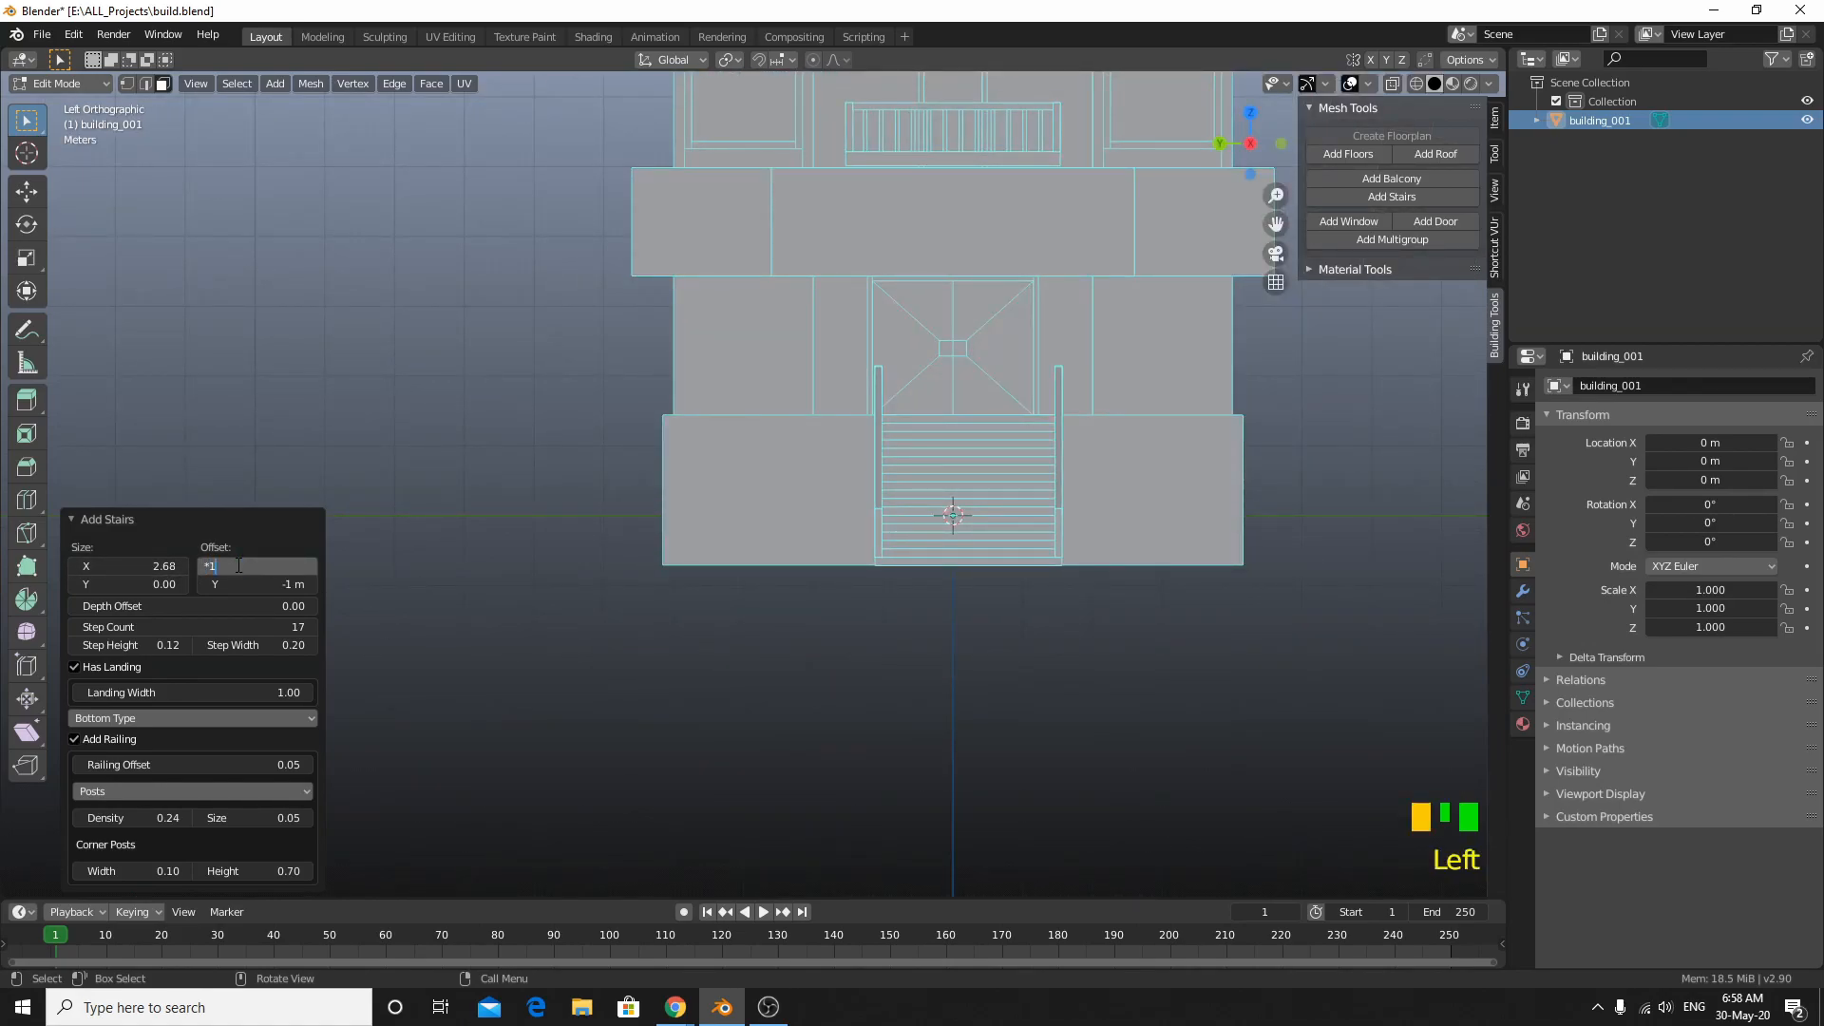
key("BackSpace")
key("BackSpace")
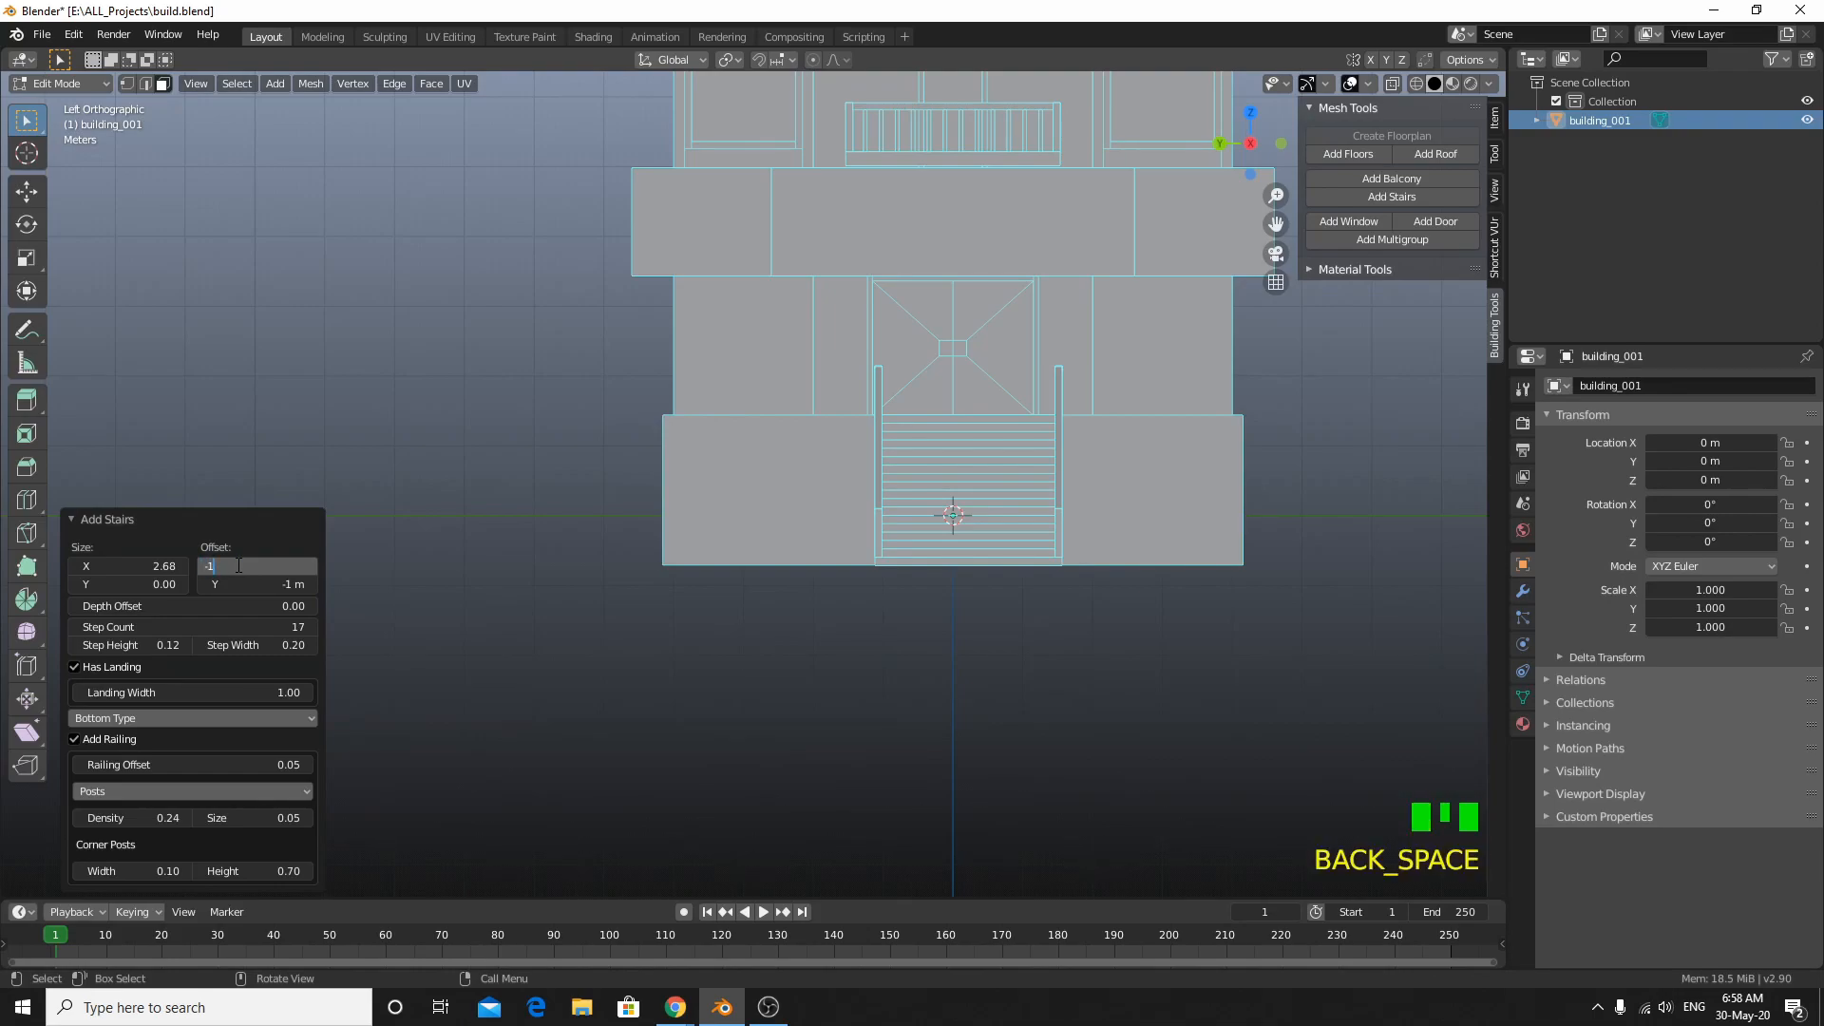
key("Return")
left_click_drag(282, 565, 252, 565)
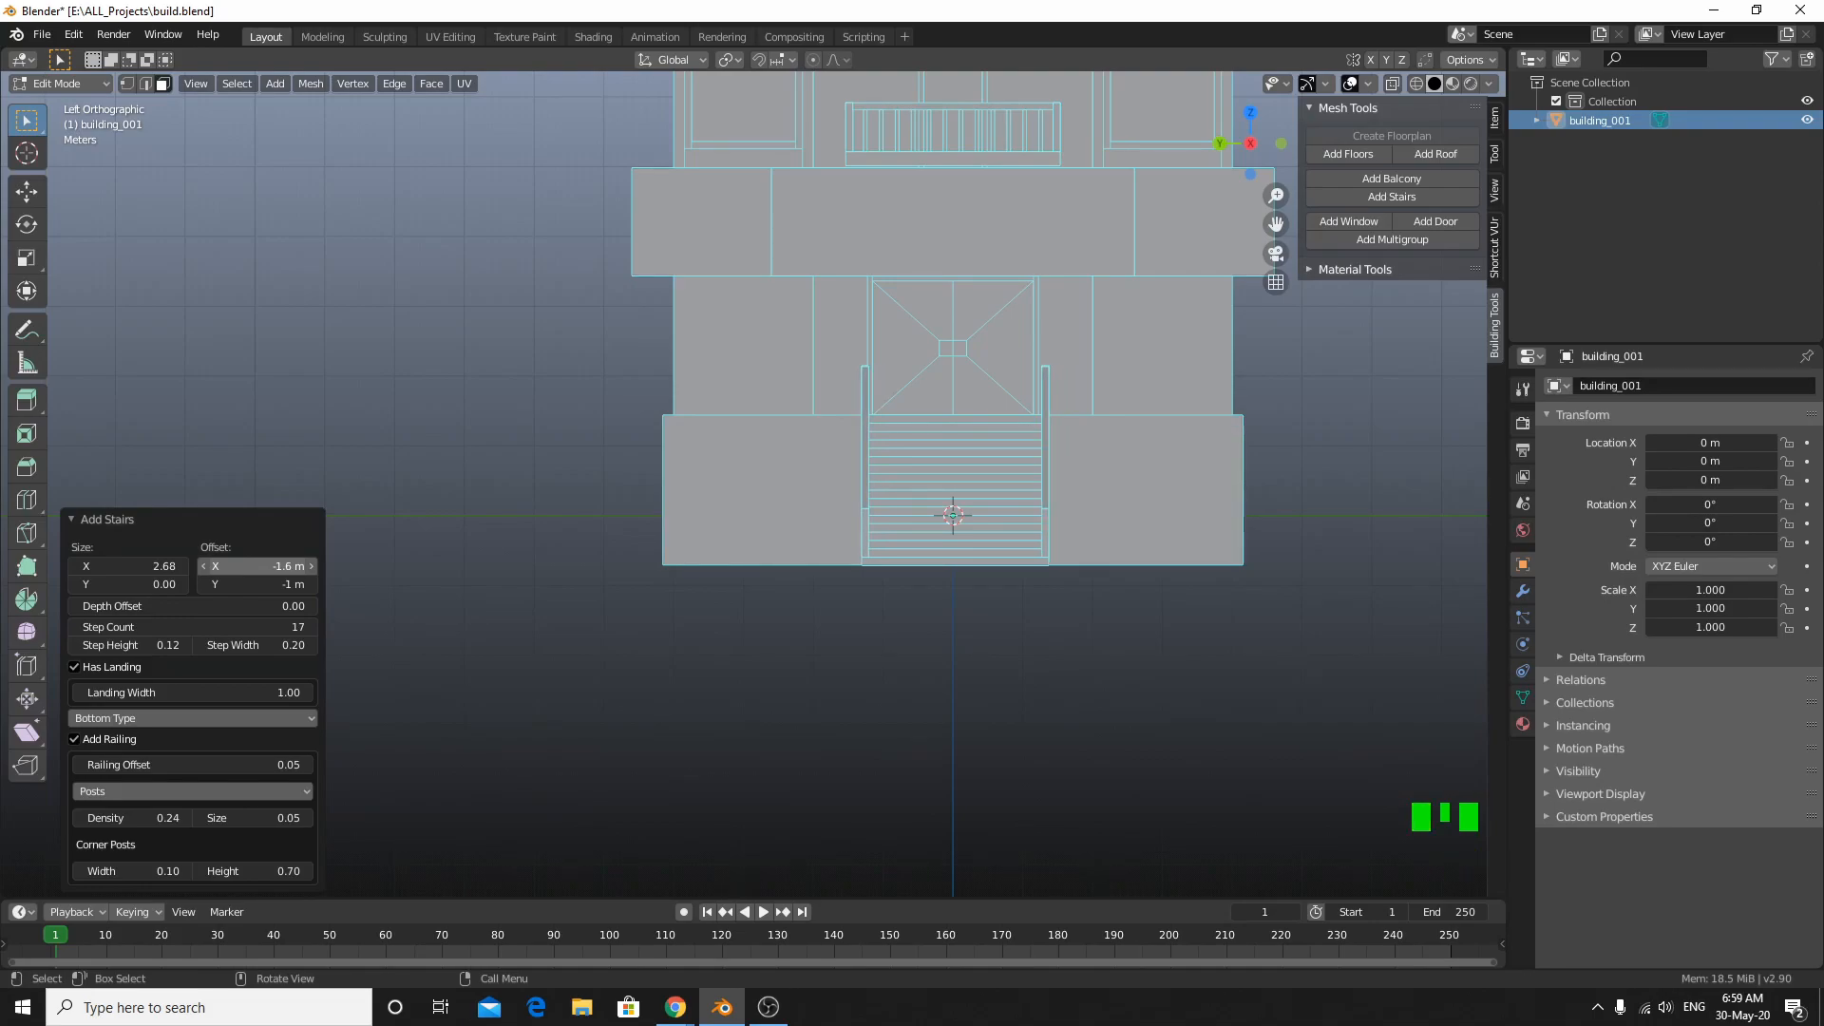
Step: Examine the fitted stairs and the plain rear and side walls of the building from all around
middle_click_drag(574, 515, 550, 650)
scroll(618, 698, "down", 5)
middle_click_drag(619, 699, 731, 612)
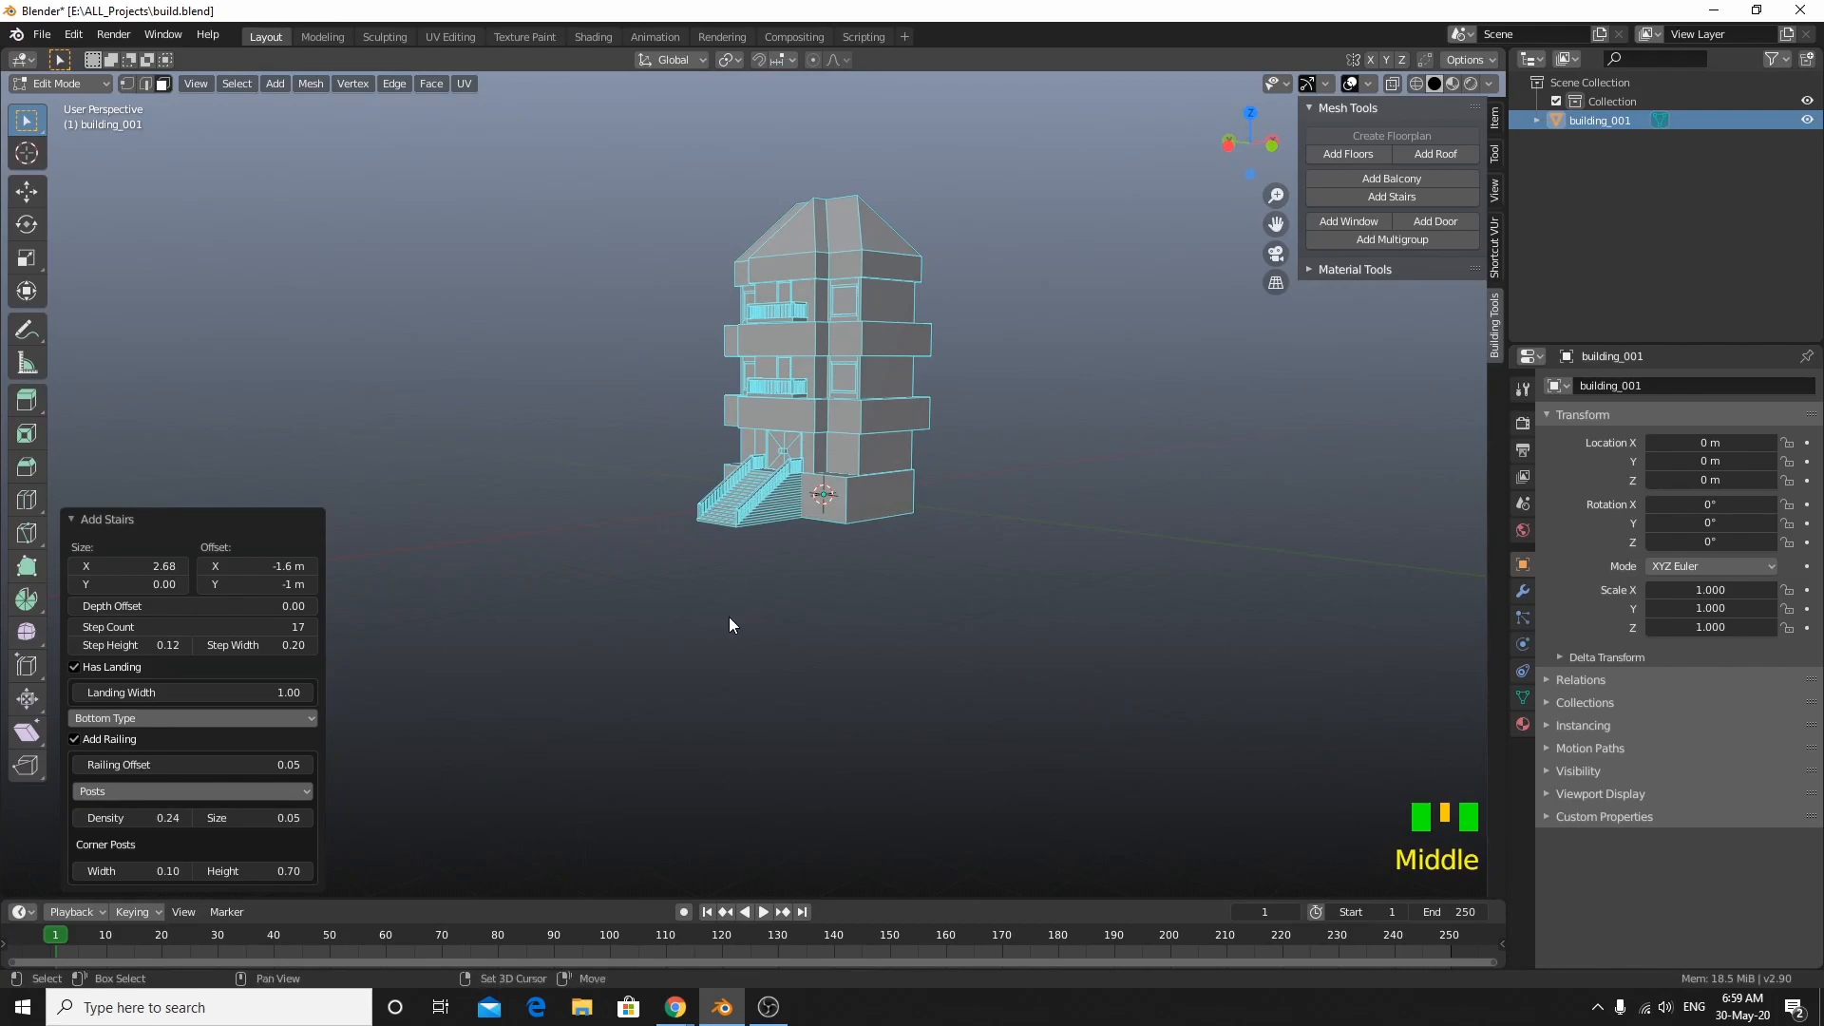
scroll(718, 705, "up", 1, "shift")
scroll(719, 704, "up", 4)
mouse_move(718, 704)
middle_mouse_down()
mouse_move(592, 747)
mouse_move(472, 758)
mouse_move(711, 682)
middle_mouse_up()
left_click(732, 599)
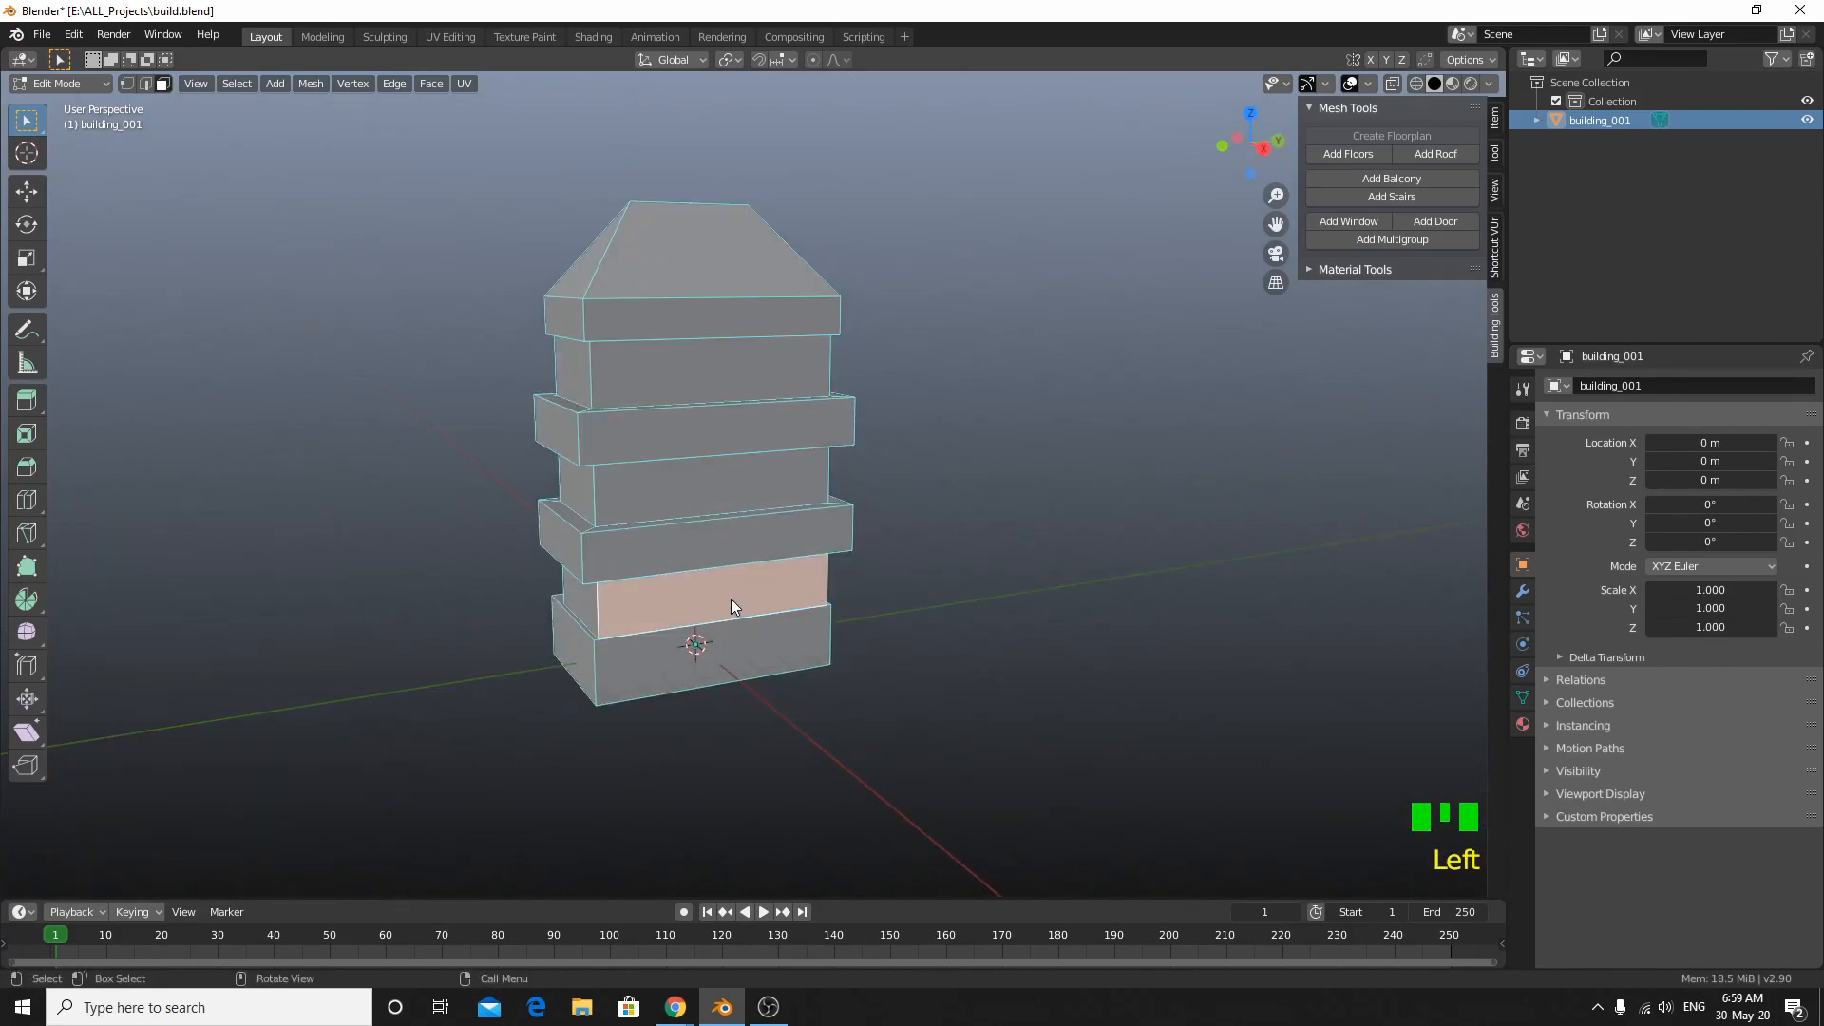
scroll(726, 602, "up", 3)
scroll(1192, 432, "down", 1)
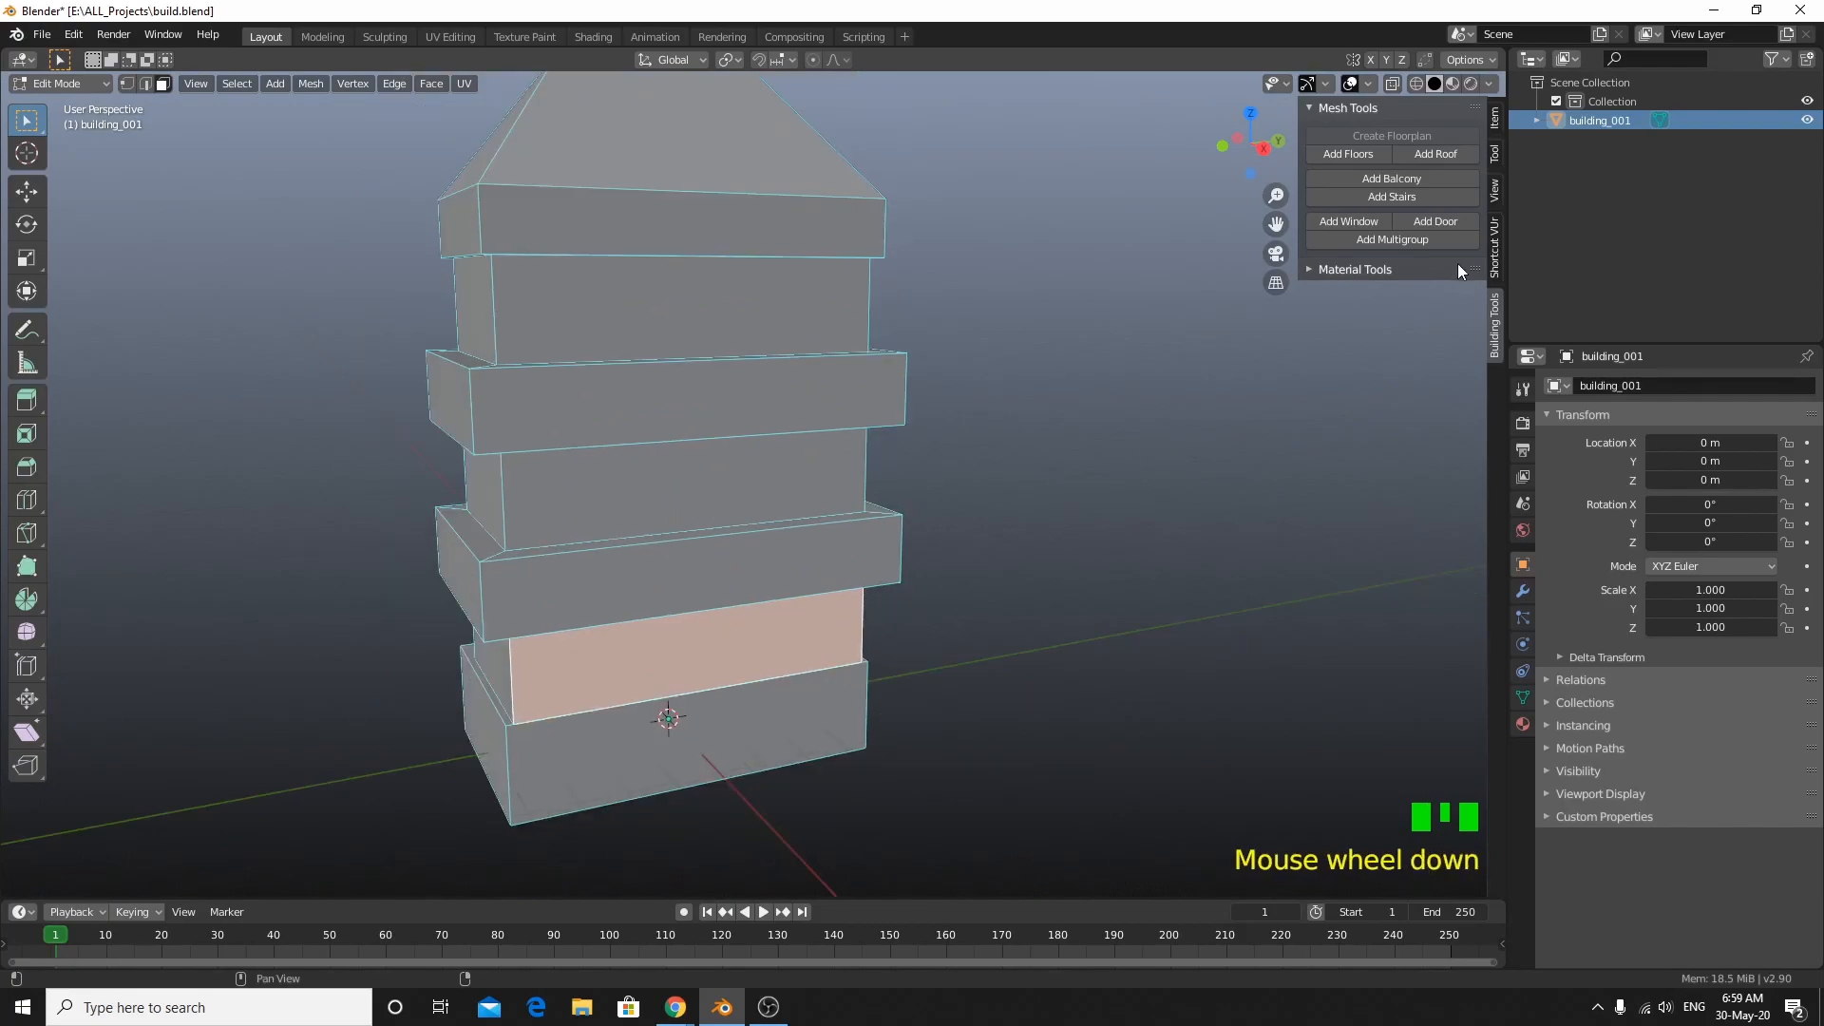
middle_click_drag(801, 518, 971, 551)
Step: Select the middle storey's plain side wall and add a door-and-window multigroup to it
left_click(929, 523)
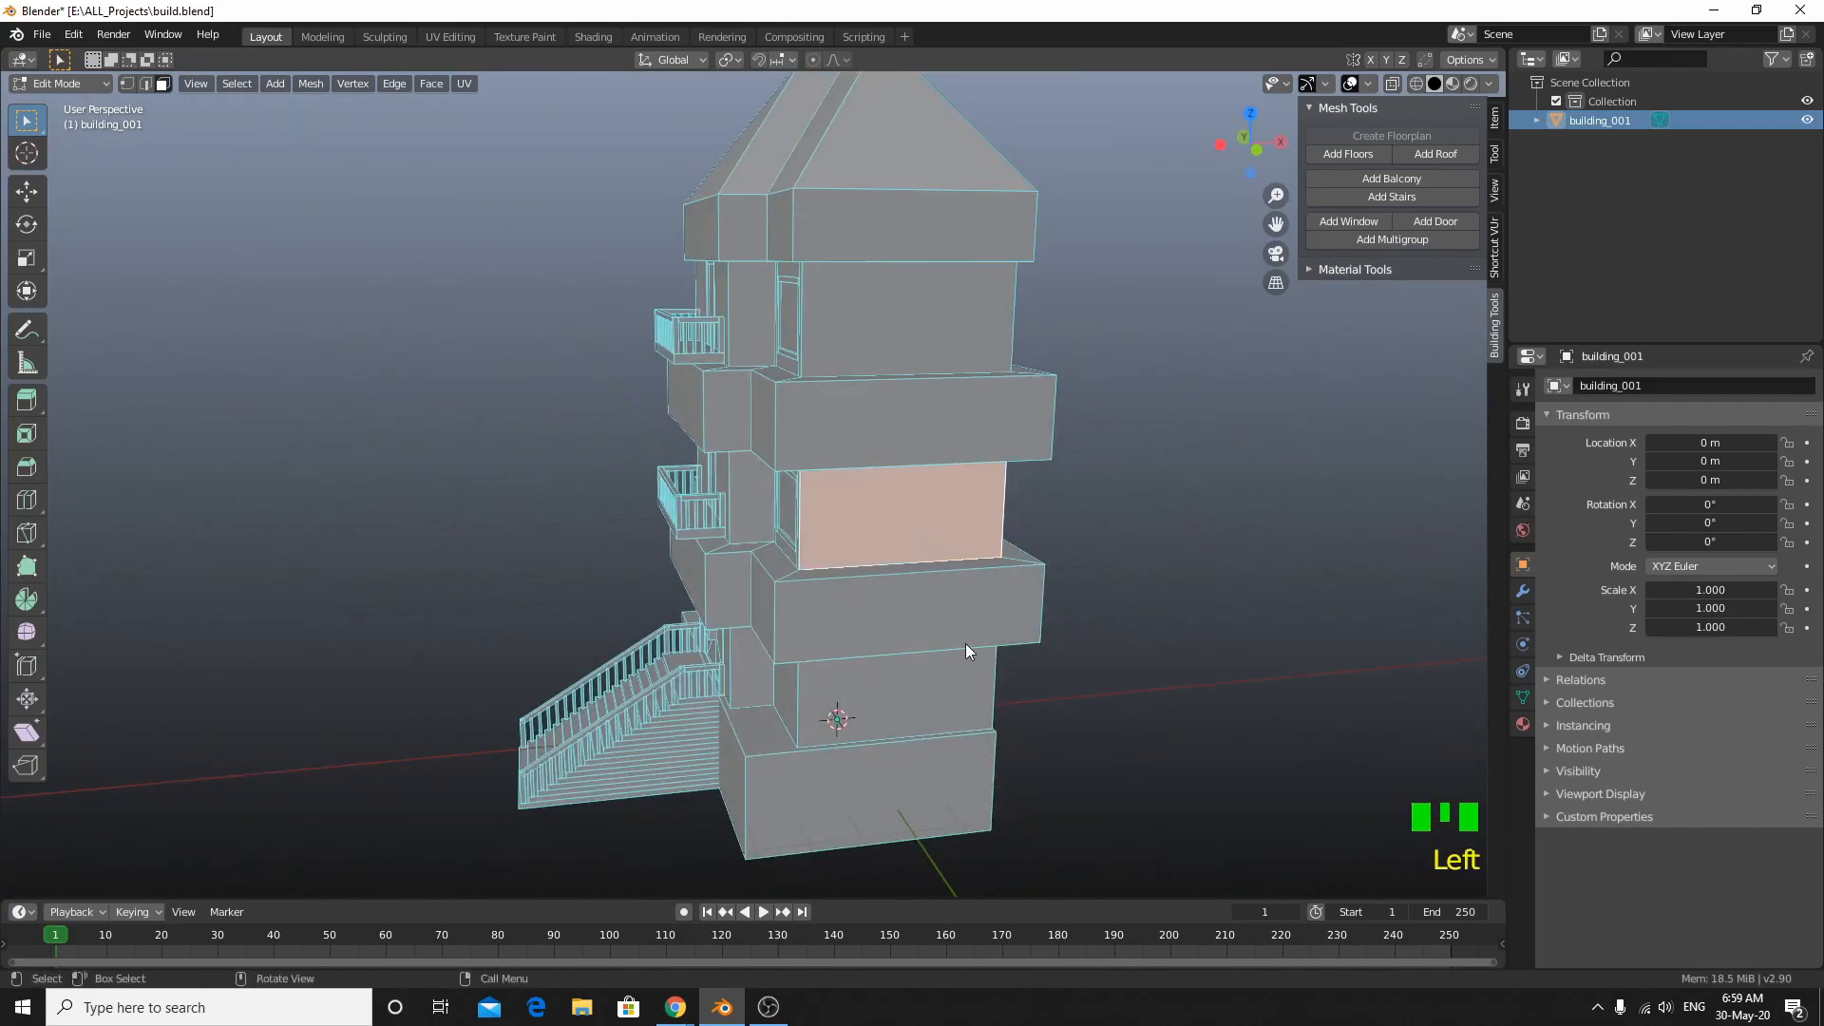
middle_click_drag(963, 629, 931, 637)
left_click(875, 792)
left_click(885, 435)
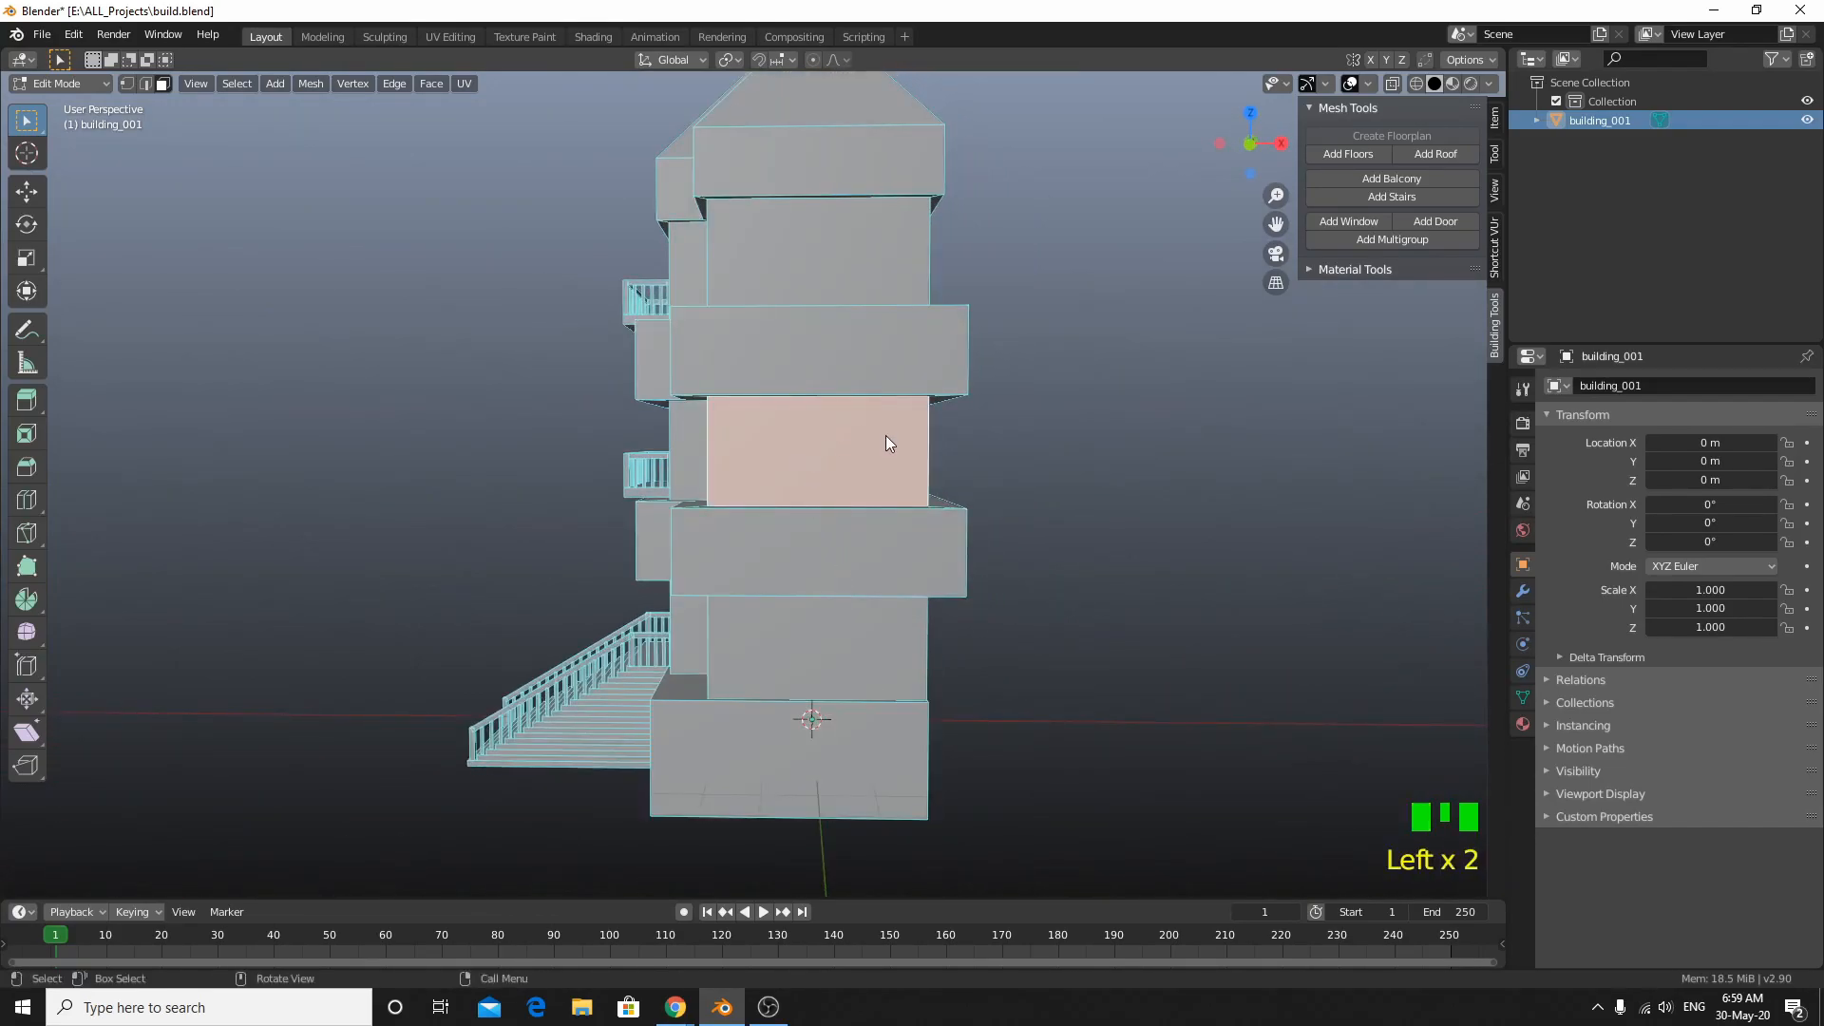
scroll(886, 435, "up", 1)
left_click(1376, 240)
mouse_move(1110, 551)
middle_mouse_down()
mouse_move(1045, 580)
mouse_move(1096, 562)
middle_mouse_up()
scroll(1097, 565, "up", 2)
scroll(1097, 563, "up", 1)
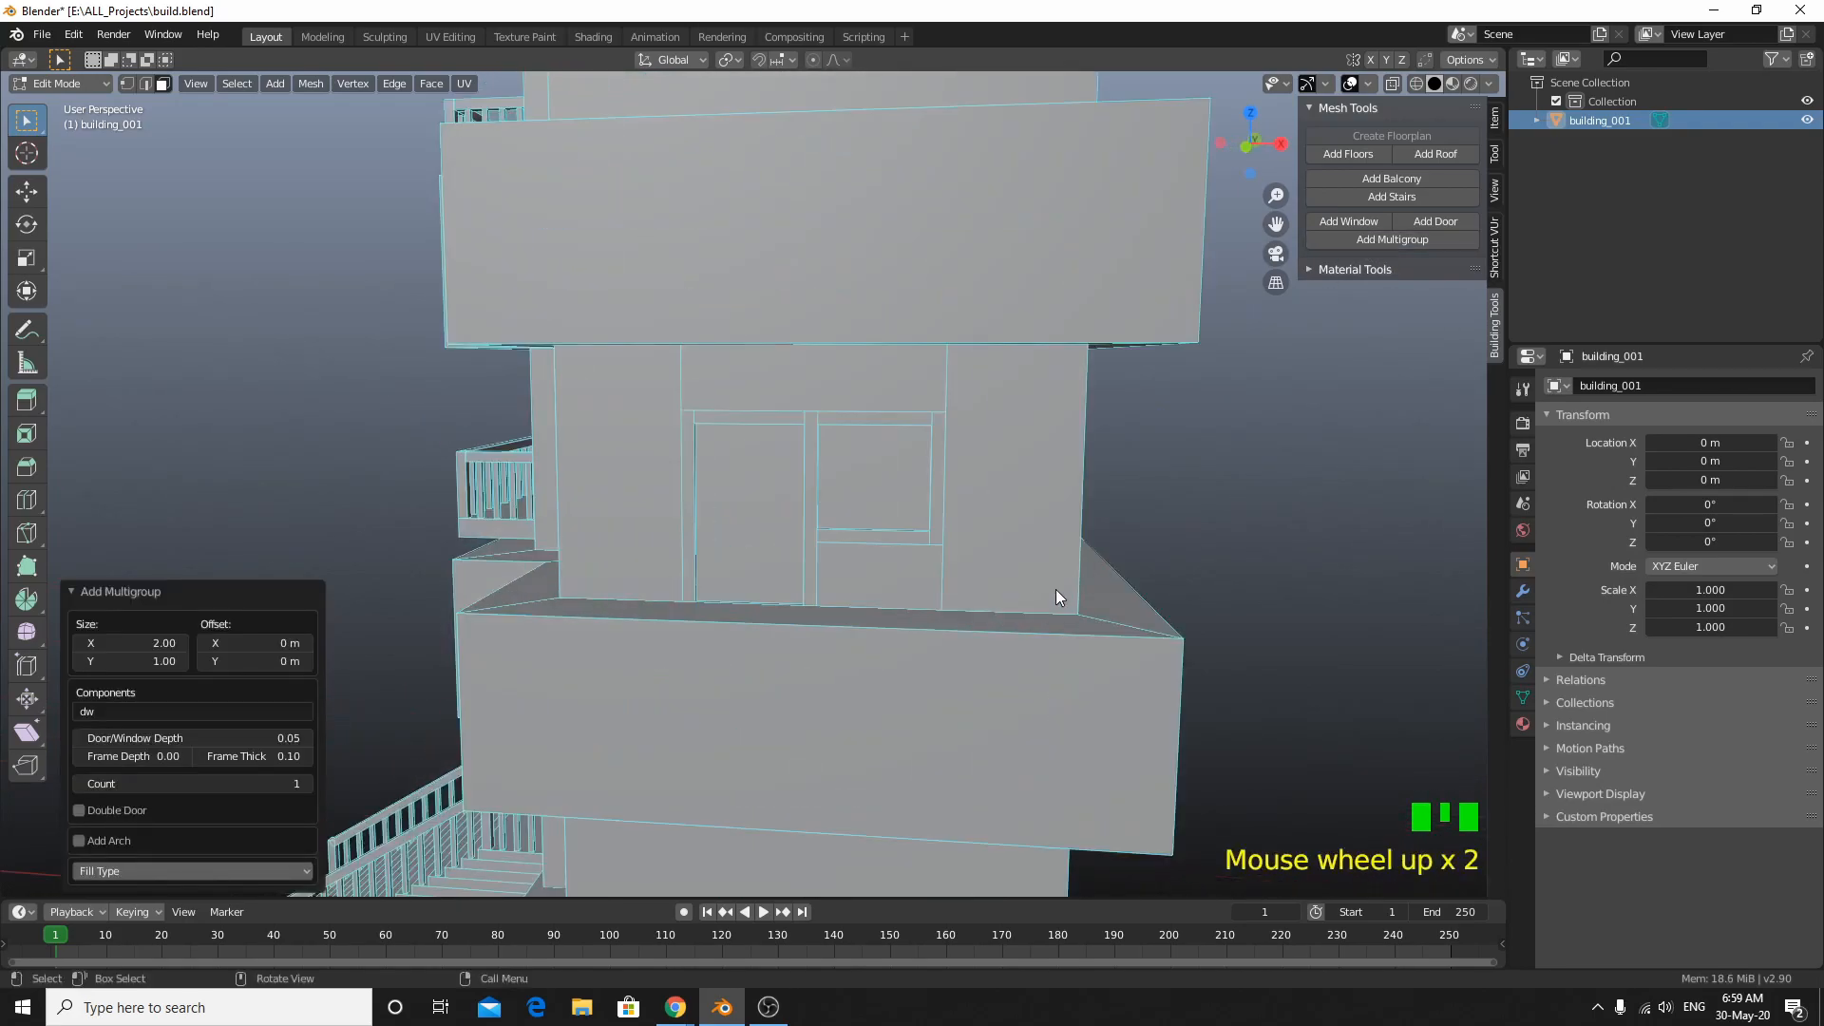
Step: Try the Panels fill type on the multigroup's door and set it back to None
left_click(192, 712)
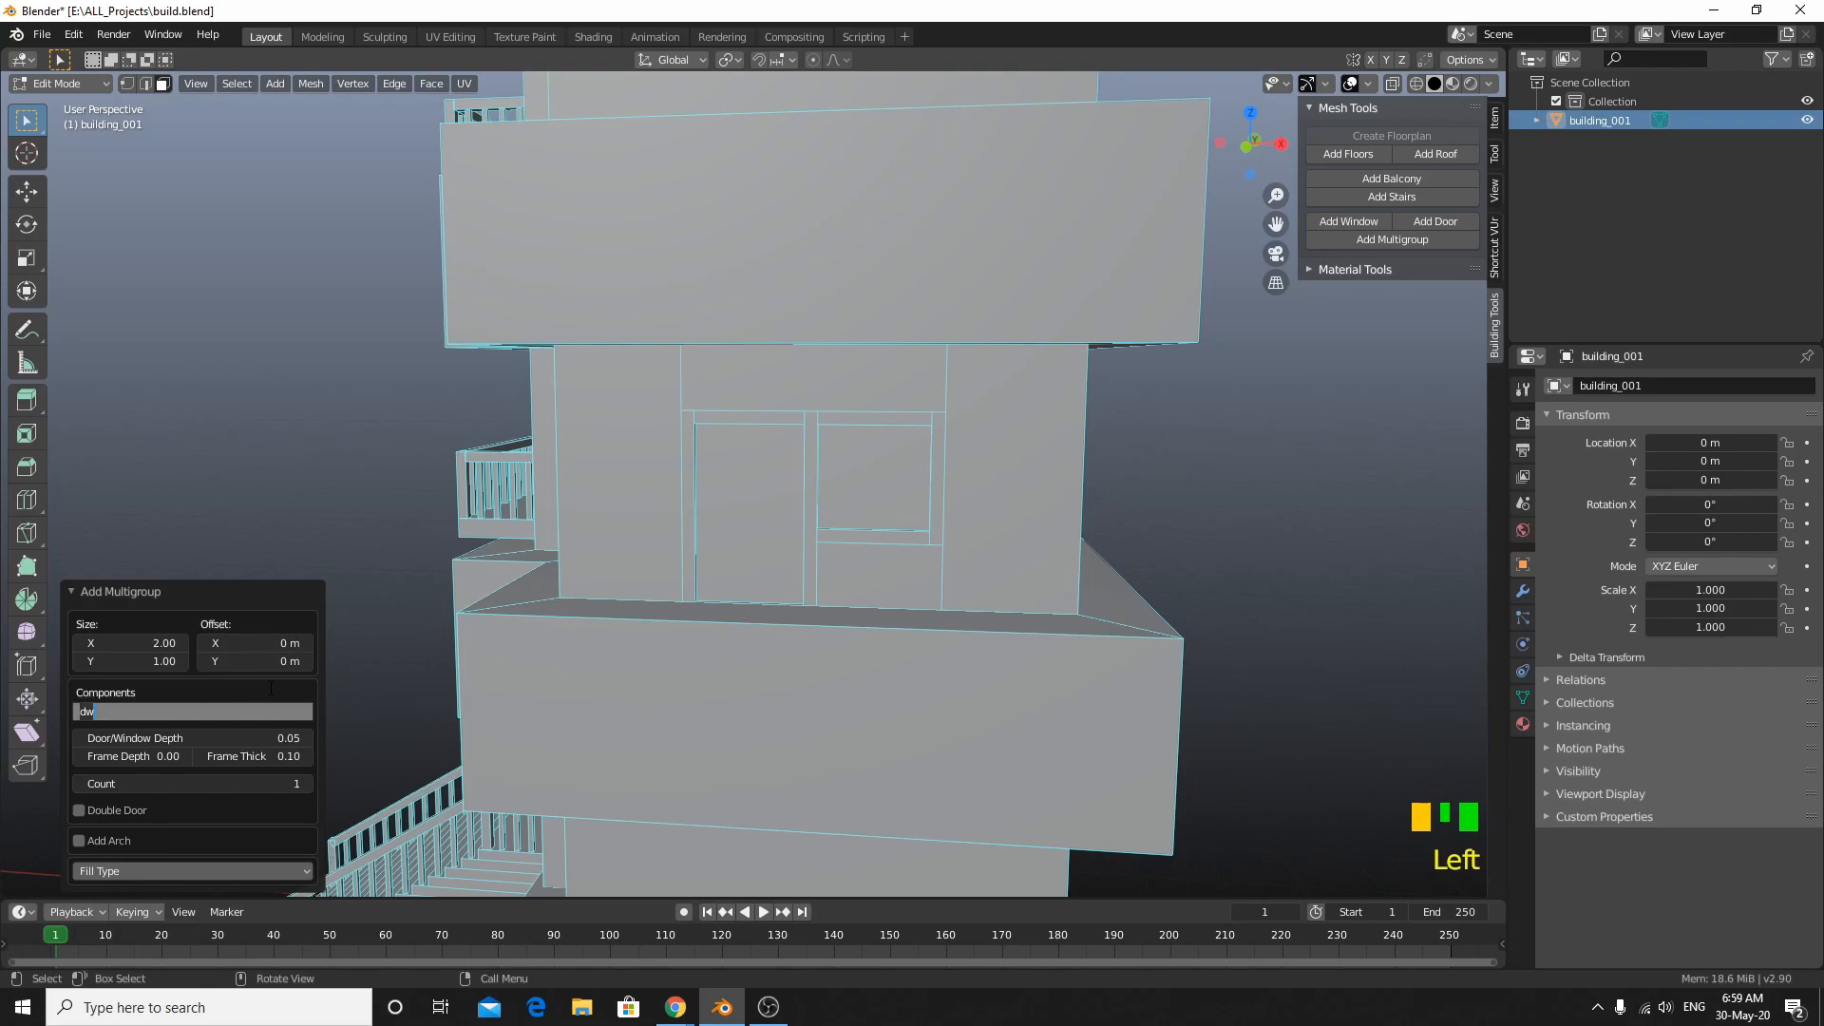
left_click(156, 871)
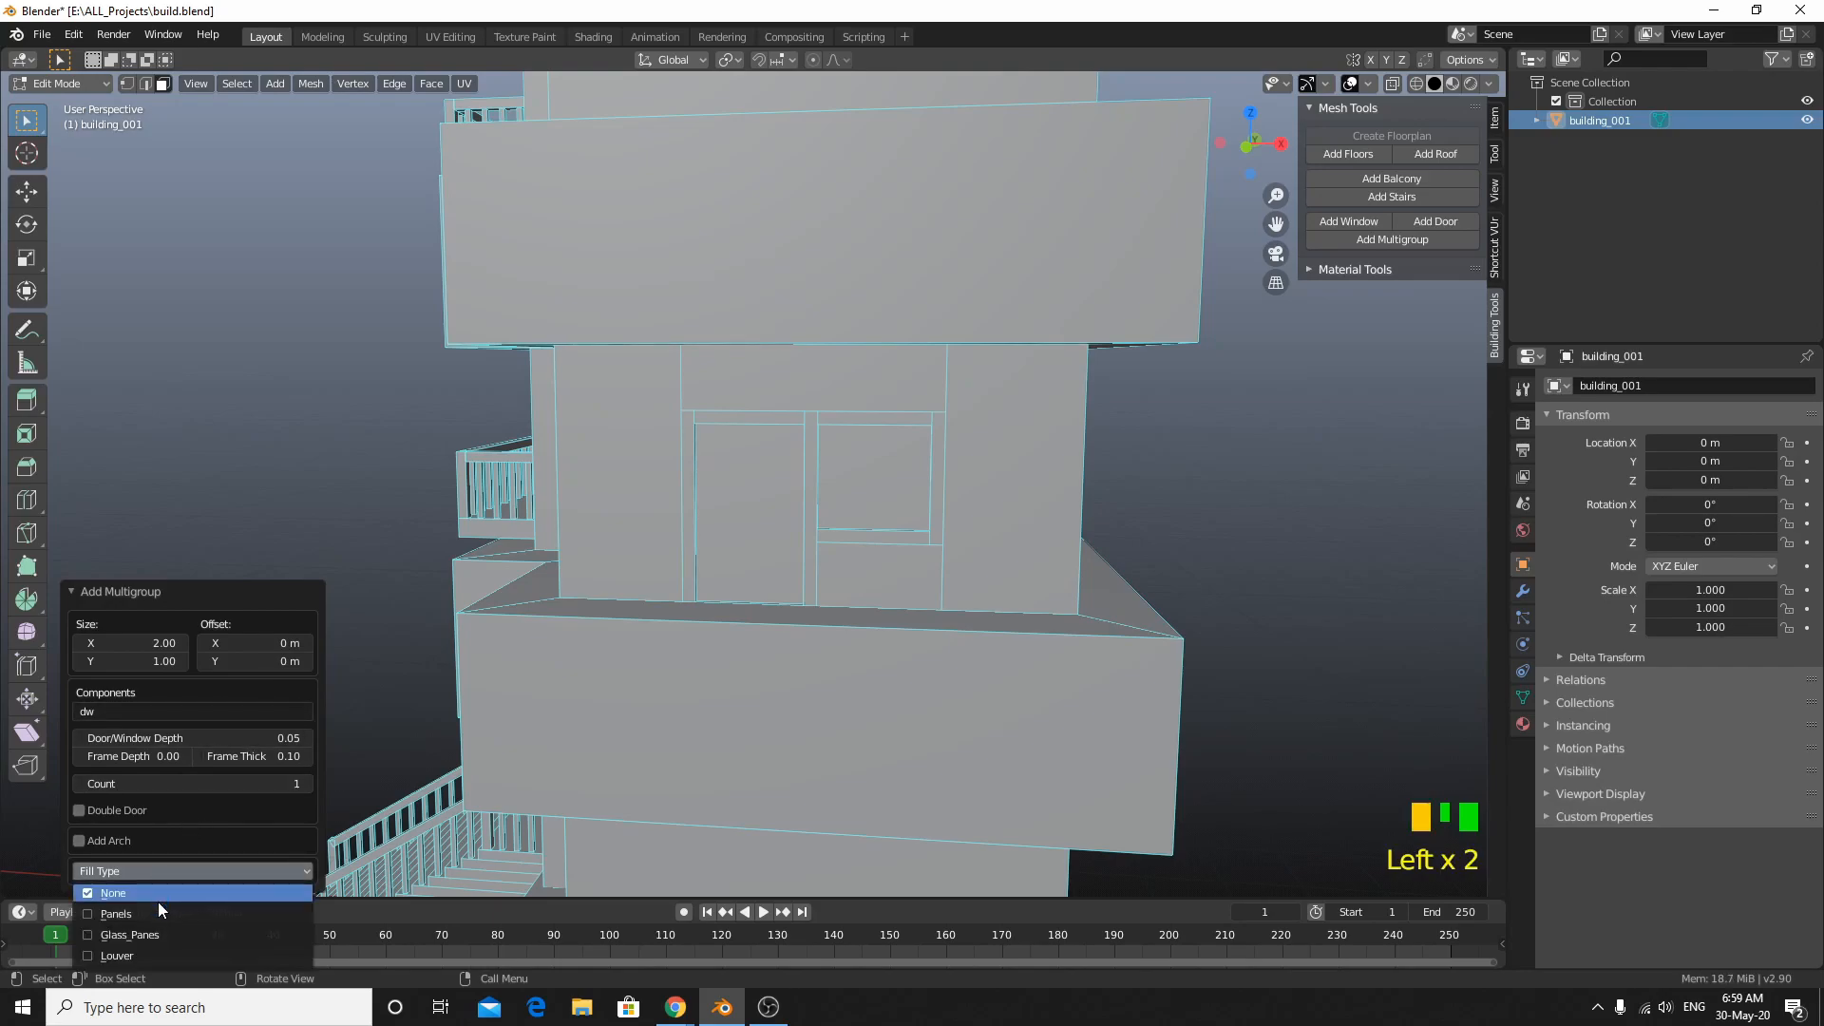
left_click(150, 914)
scroll(544, 714, "down", 1)
scroll(317, 784, "up", 1)
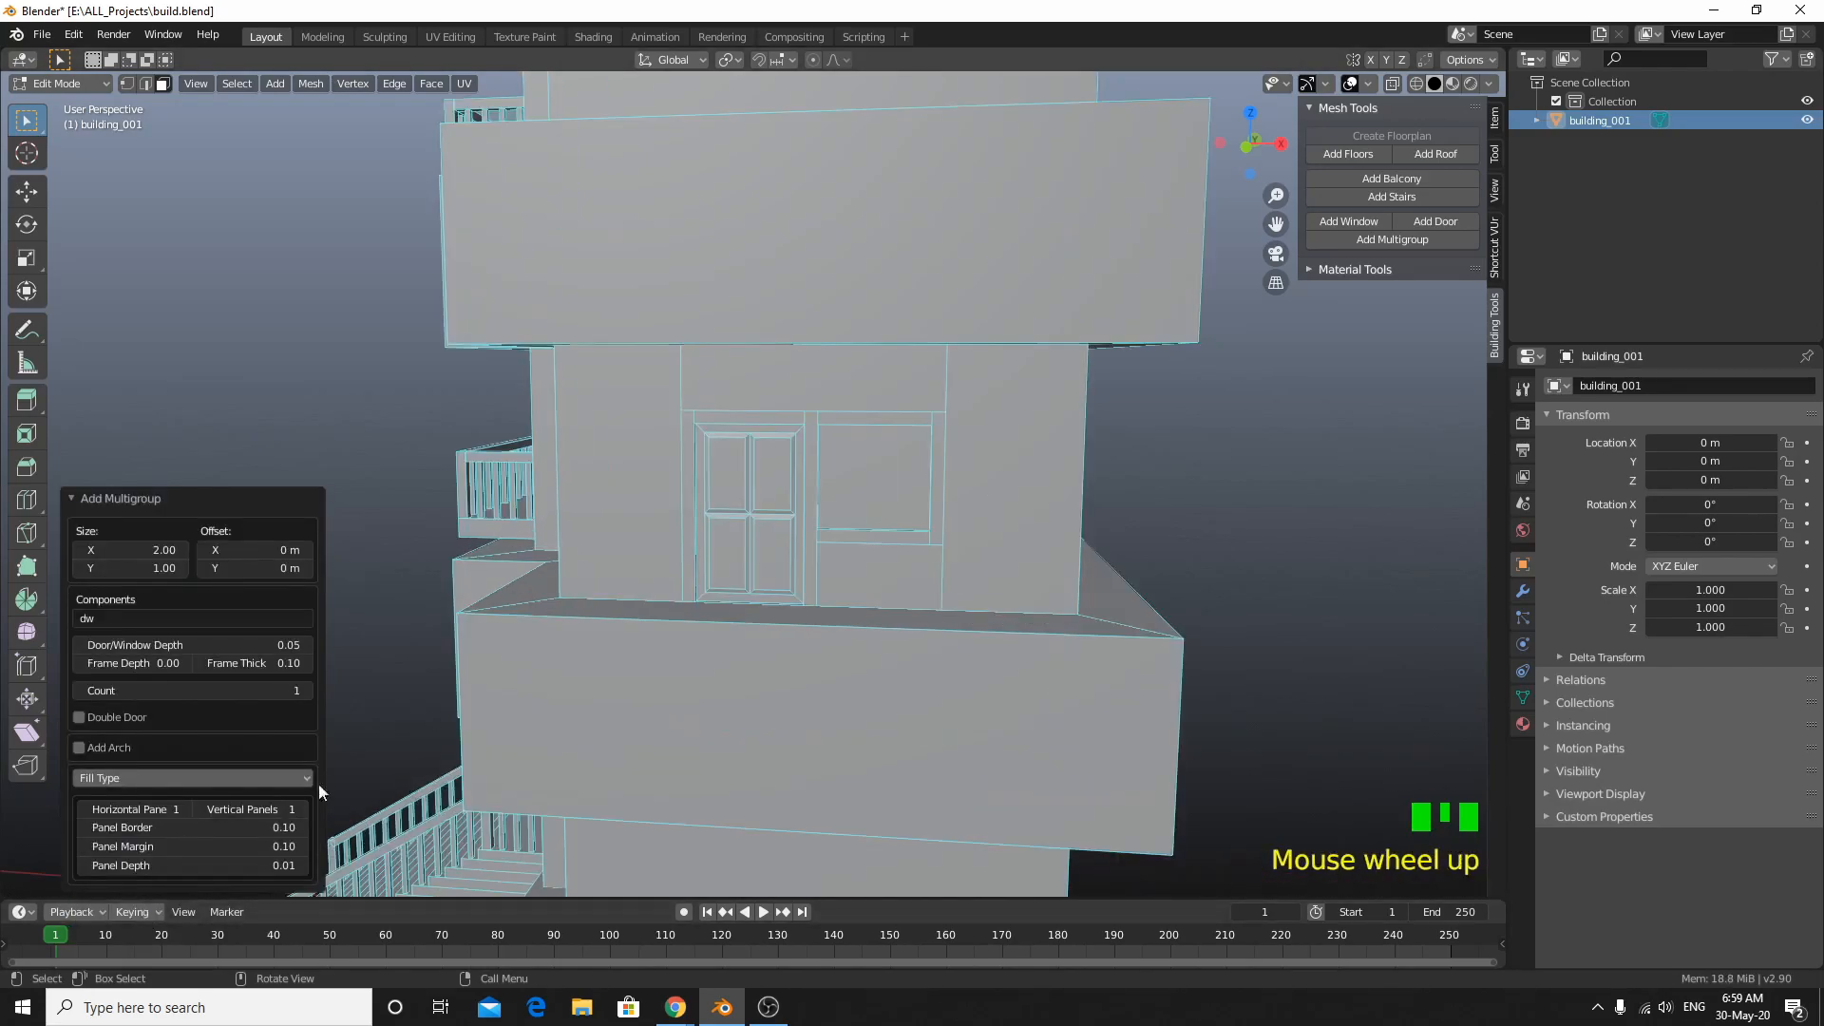
left_click(114, 781)
left_click(116, 800)
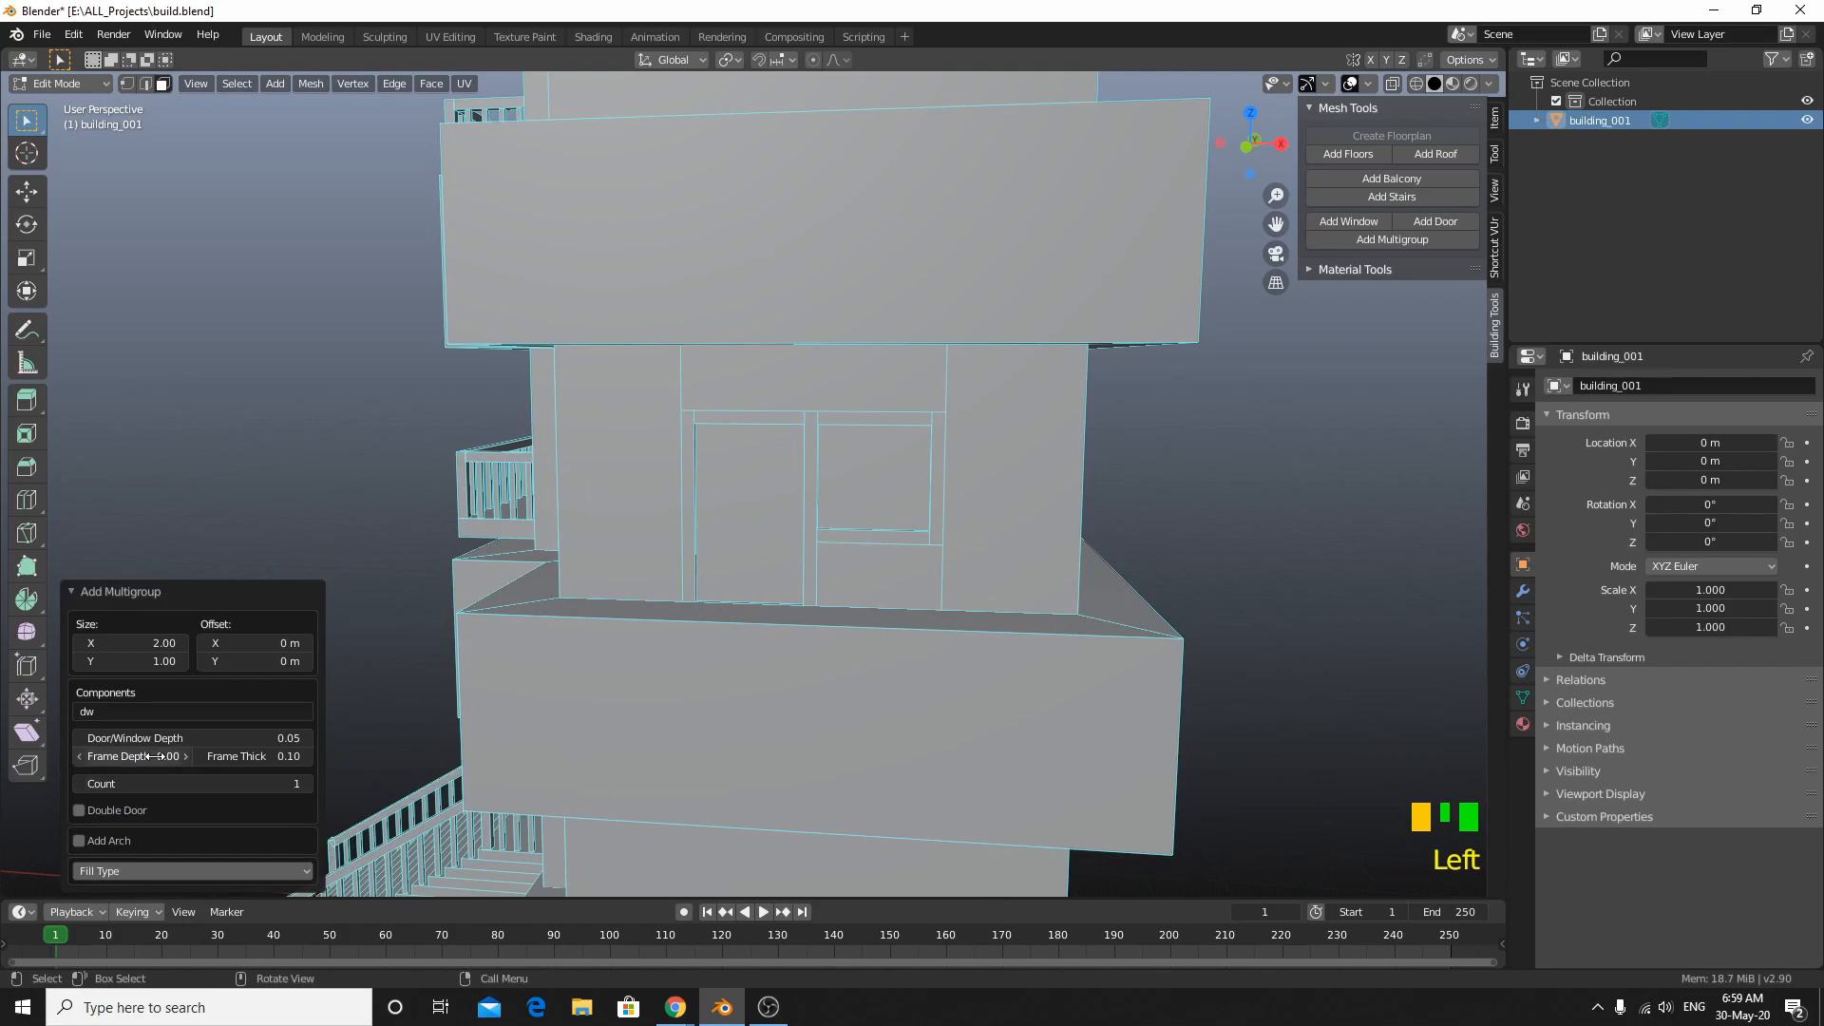
Step: Undo the door-and-window multigroup on the middle storey's side wall and save the file
key("ctrl+z")
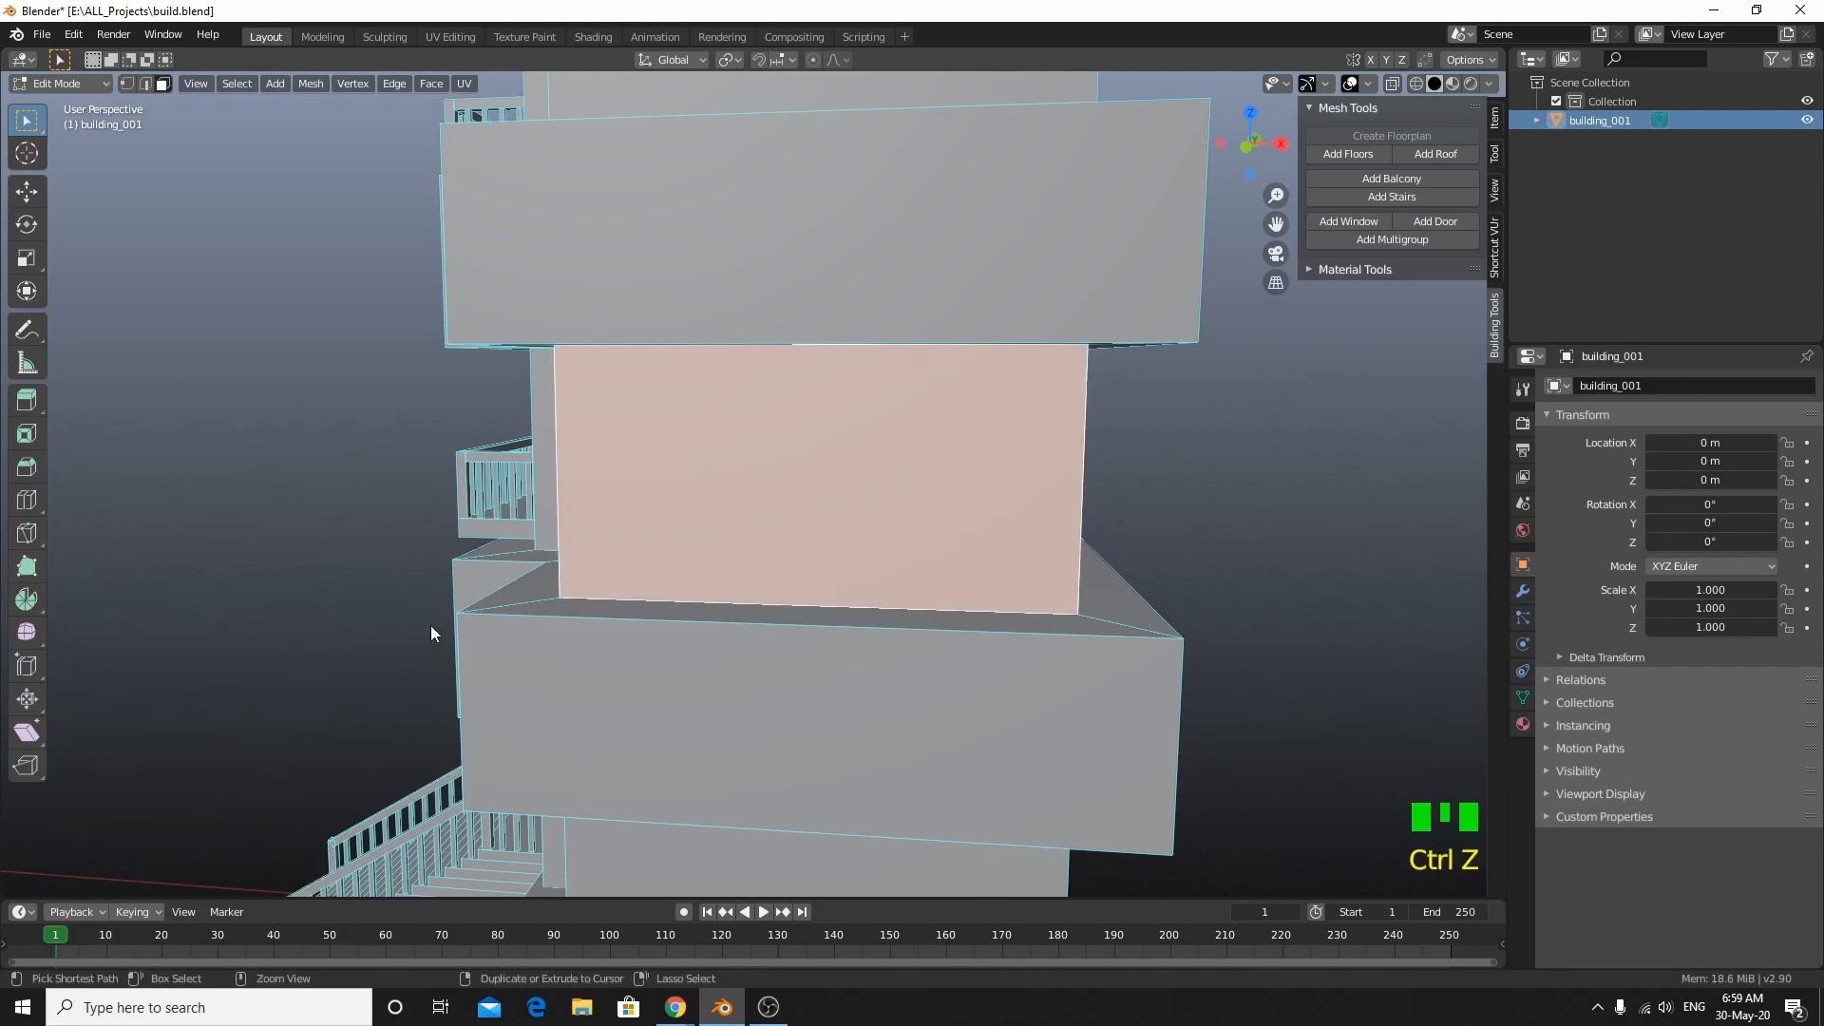
scroll(374, 698, "down", 4)
middle_click_drag(375, 698, 573, 705)
middle_click_drag(517, 671, 545, 716)
key("ctrl+s")
Step: Examine the whole multi-storey building, including its entrance stairs and balconies, in object mode and edit mode
key("Tab")
middle_click_drag(858, 629, 750, 709)
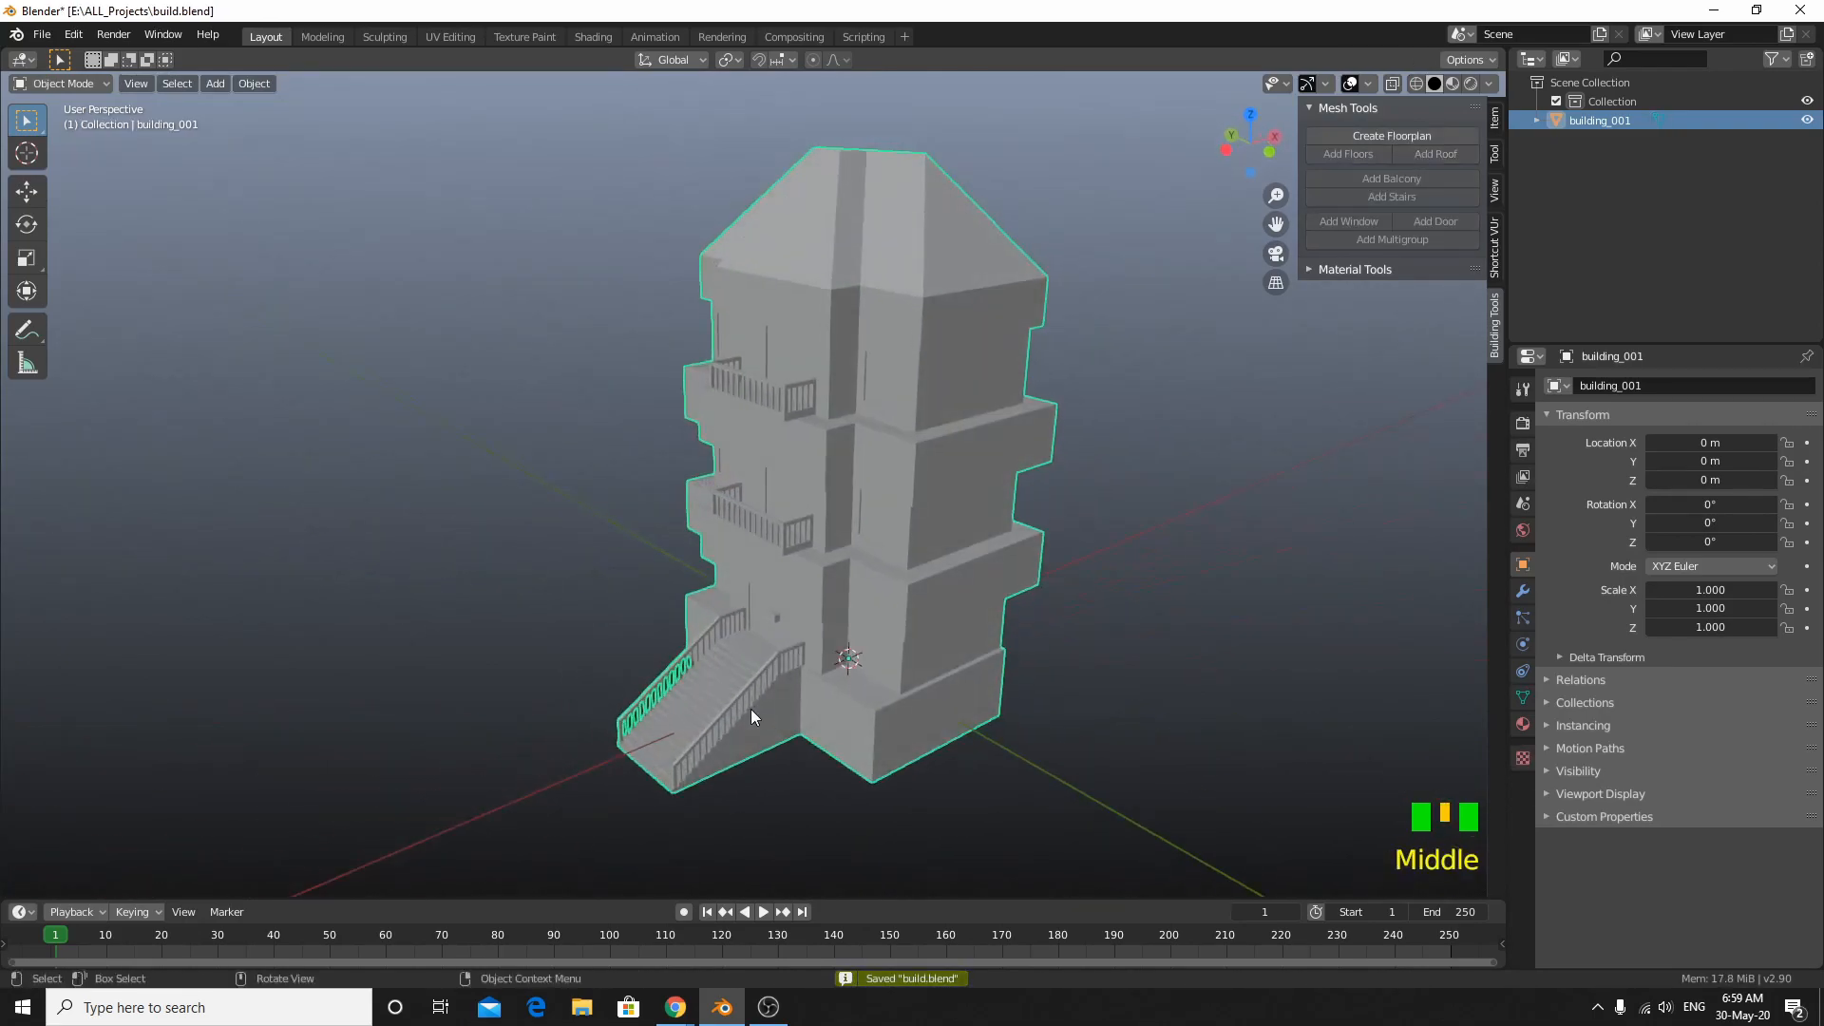
key("Tab")
scroll(662, 671, "up", 2)
mouse_move(662, 671)
middle_mouse_down()
mouse_move(728, 673)
mouse_move(703, 612)
mouse_move(664, 600)
mouse_move(686, 652)
middle_mouse_up()
scroll(669, 606, "up", 2)
scroll(699, 642, "down", 1)
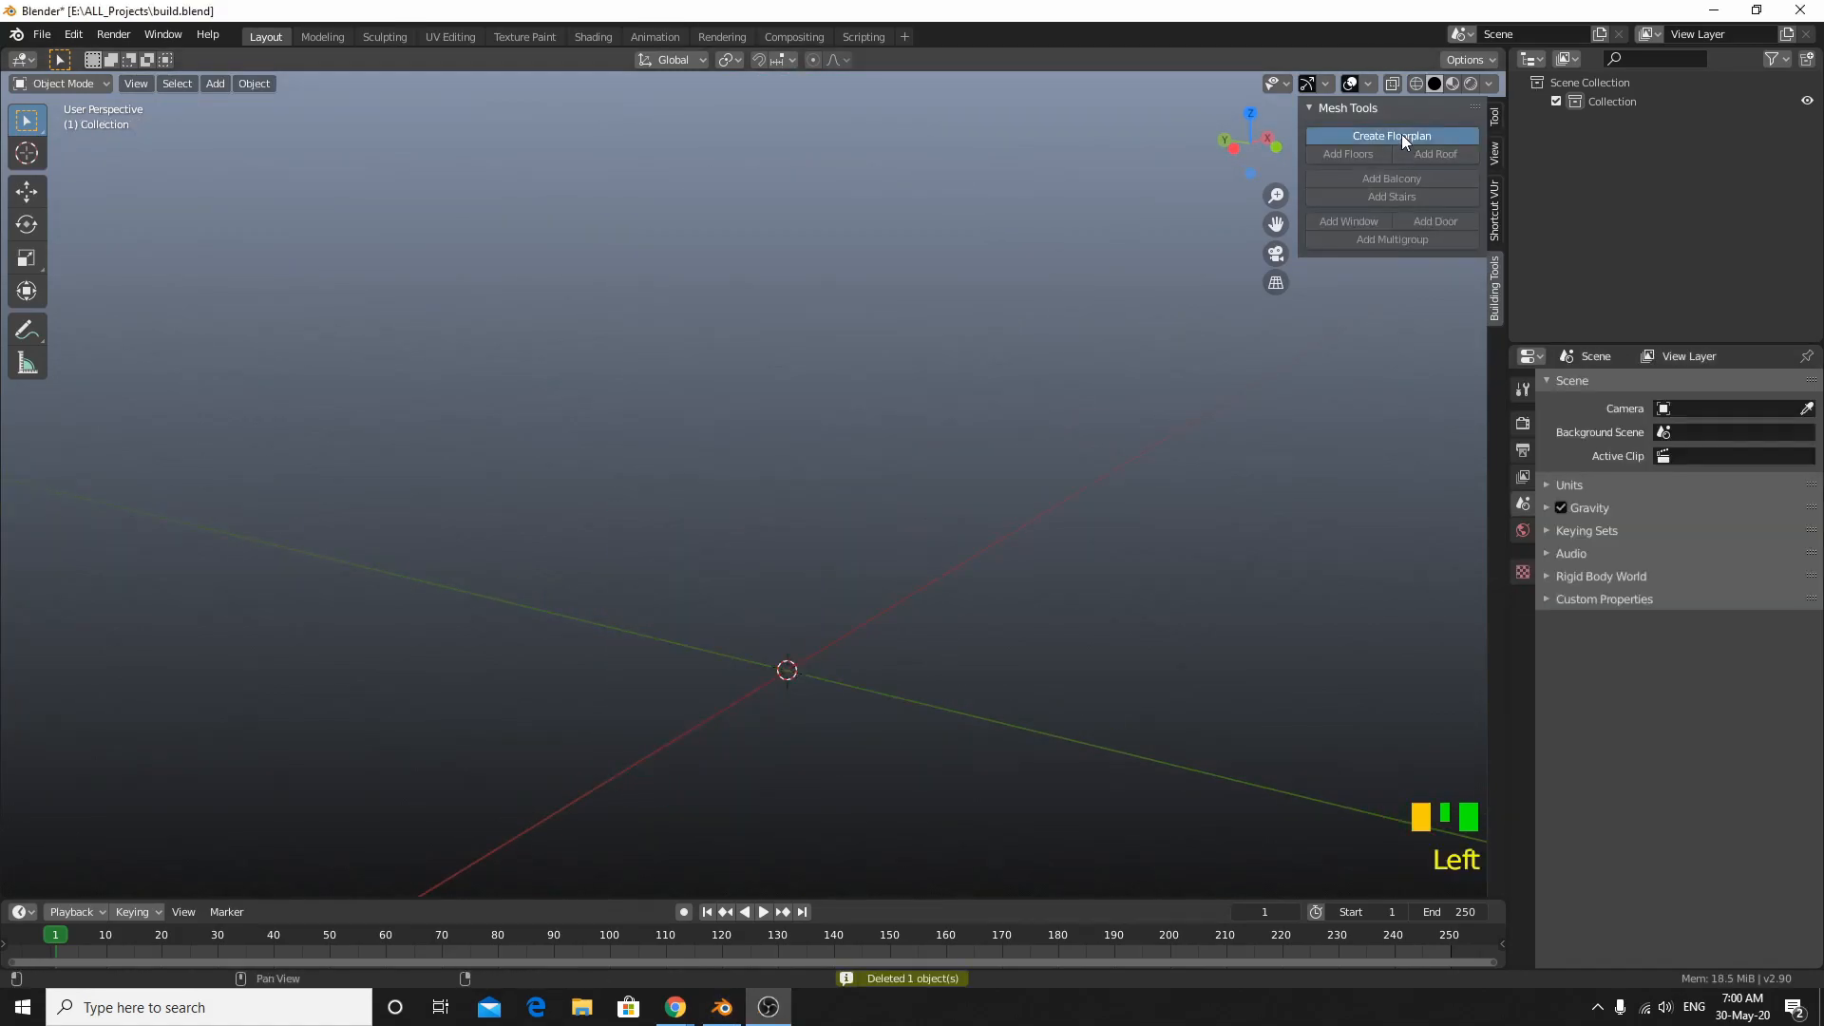
Step: Create a rectangular 4 by 4 floorplan and add a single floor to it
left_click(1392, 136)
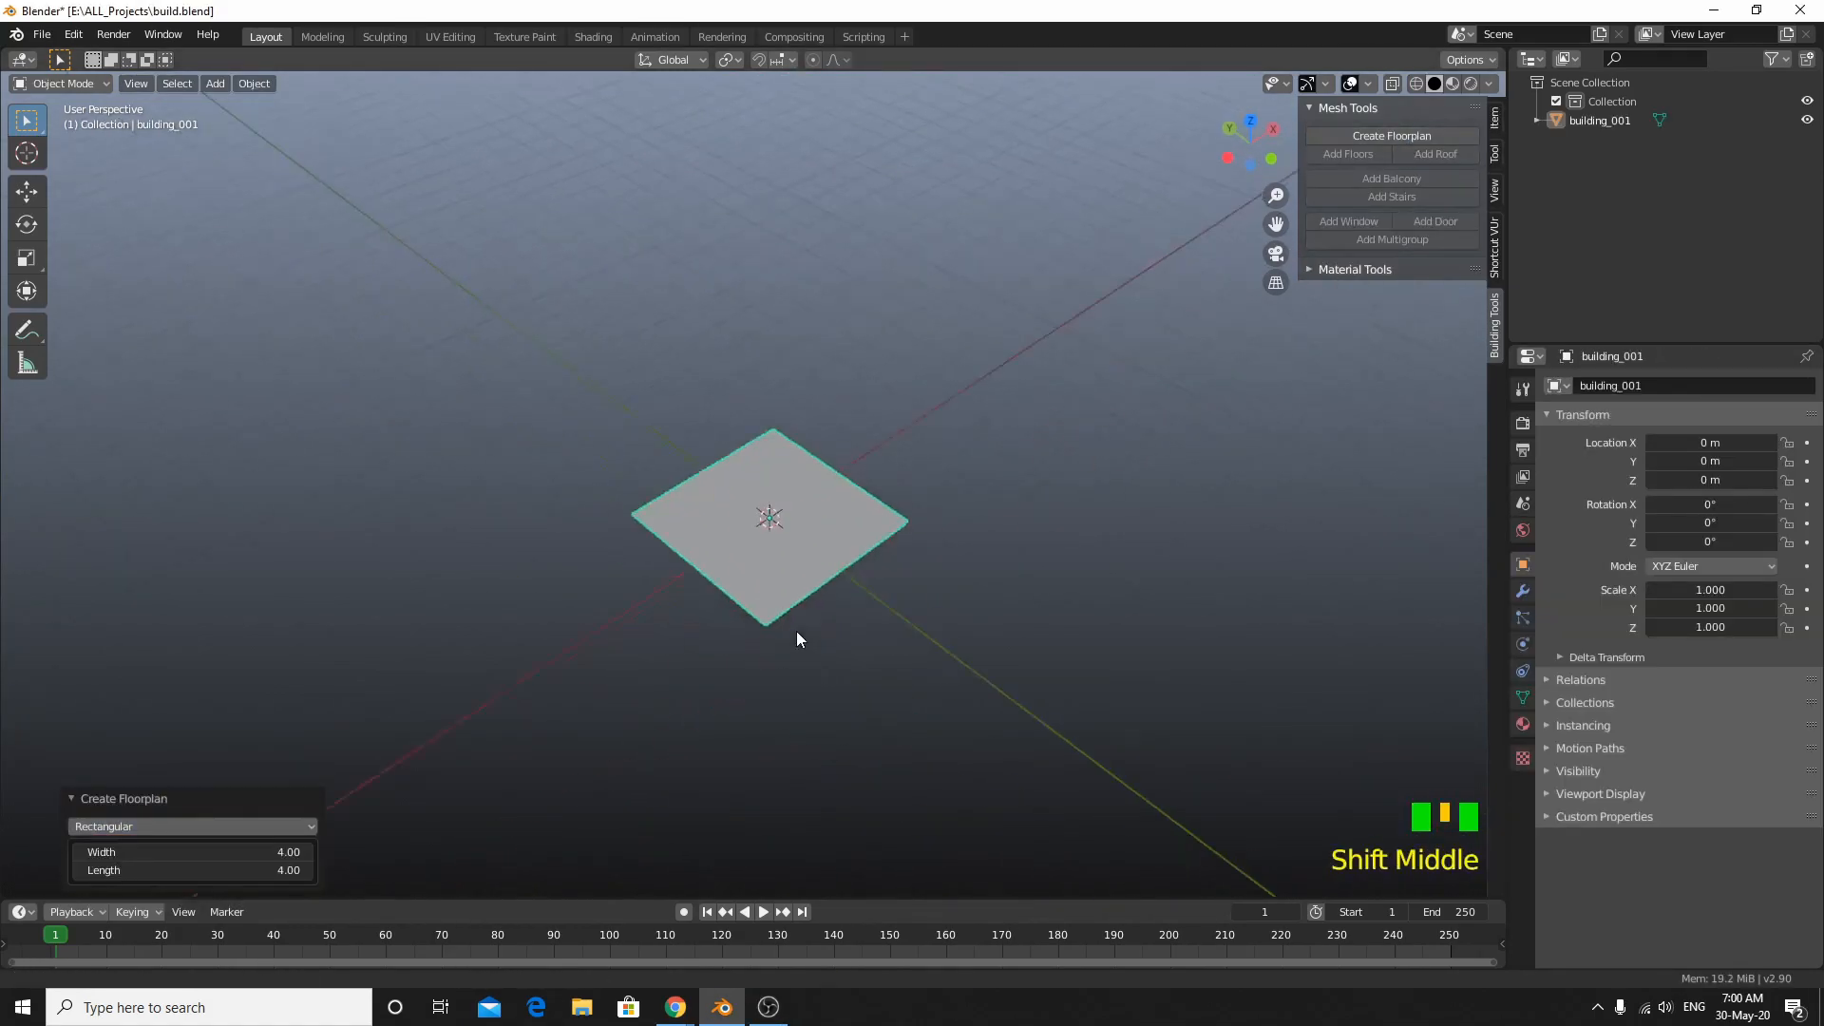
key("a")
left_click(1348, 153)
double_click(121, 787)
type("1")
key("Return")
Step: Adjust the new floor's slab thickness and outset to form a thin ledge around the base
middle_click_drag(879, 836, 865, 745)
scroll(865, 744, "down", 3)
middle_click_drag(893, 570, 928, 604)
scroll(927, 608, "up", 2)
left_click_drag(150, 852, 19, 852)
left_click_drag(150, 871, 190, 870)
middle_click_drag(570, 827, 585, 774)
left_click(856, 684)
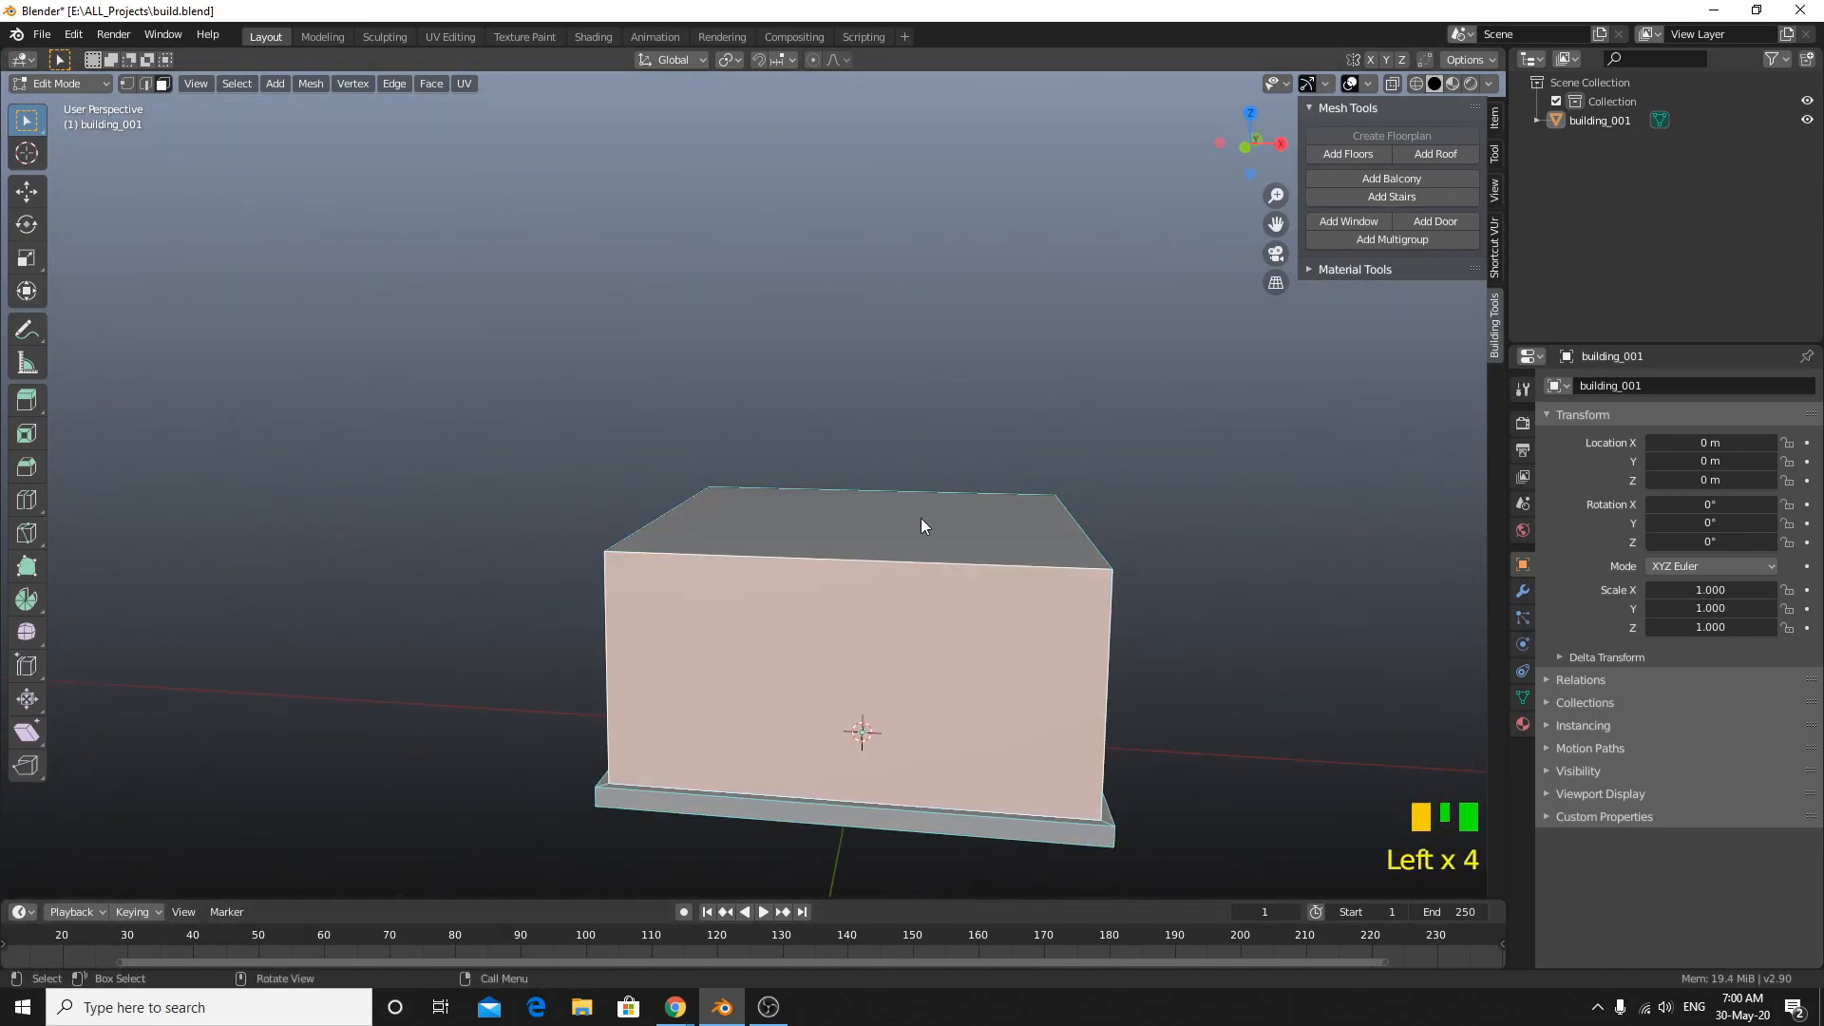
Step: Add a gable roof to the top face of the floor and adjust its overhang settings
left_click(920, 517)
left_click(1416, 153)
left_click(208, 808)
left_click(89, 850)
middle_click_drag(247, 789, 751, 751)
left_click_drag(180, 843, 205, 844)
Step: Try adding a multigroup on the house's front gable side and resizing it on the front wall
left_click(846, 399)
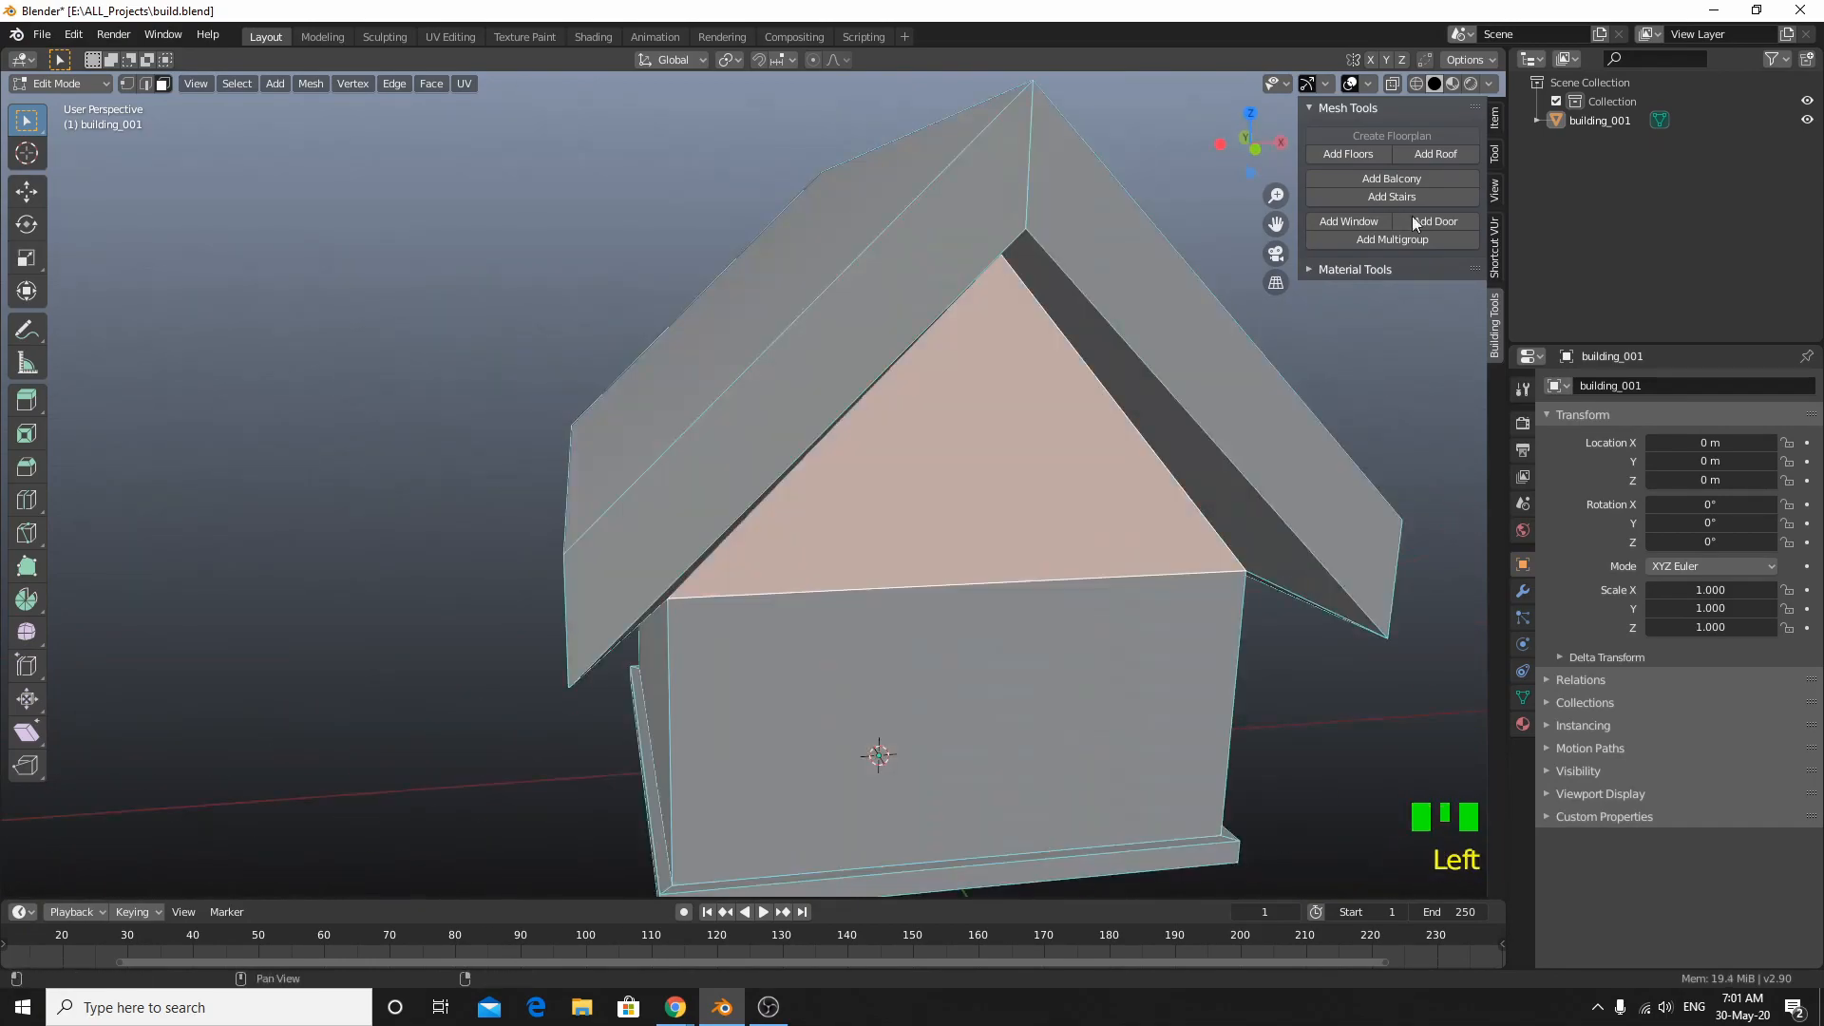
middle_click_drag(1140, 399, 1179, 380)
left_click(1340, 237)
left_click(883, 608)
left_click(1358, 240)
middle_click_drag(1041, 608, 1042, 681, "shift")
key("KP_1")
scroll(1042, 680, "up", 2)
left_click_drag(242, 643, 239, 689)
left_click(309, 784)
left_click(80, 784)
key("ctrl+z")
Step: Add a door to the front wall and set its X size to 1.22
left_click(1435, 222)
scroll(666, 532, "up", 1)
left_click_drag(142, 689, 134, 689)
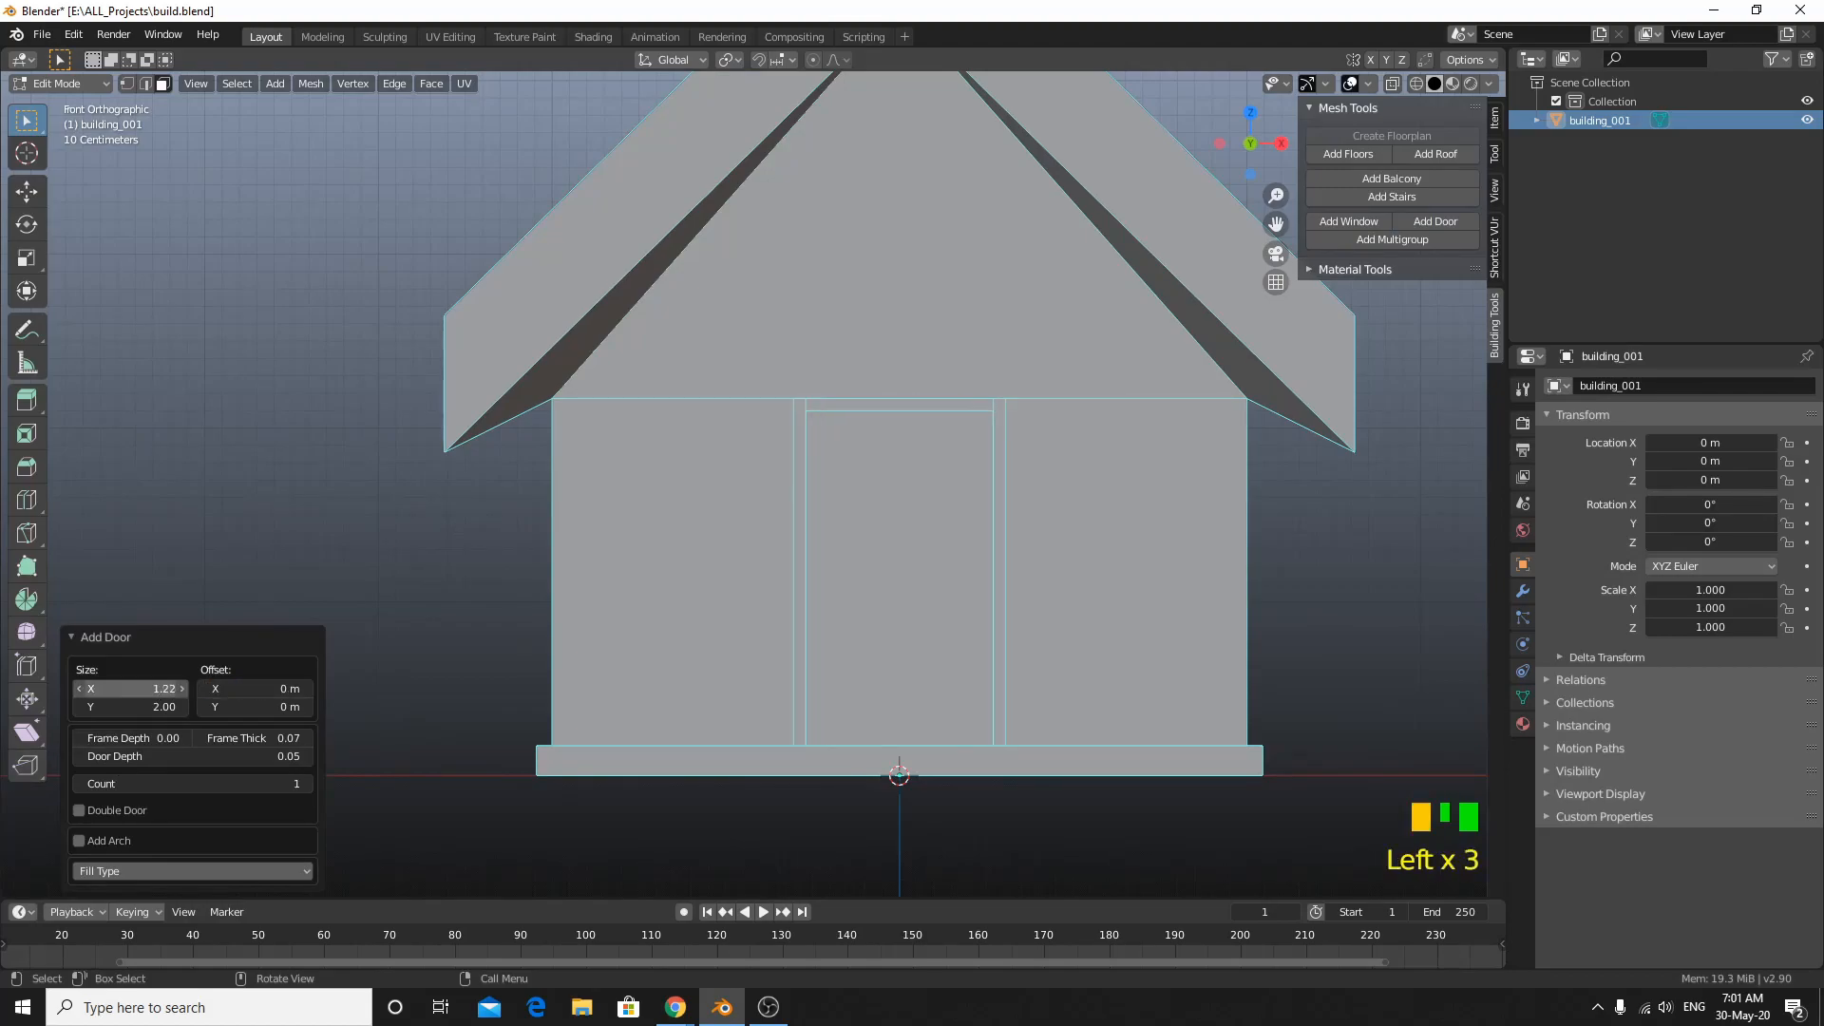
Step: Inset the two front door panels and extrude the small central faces to form a door handle
left_click(979, 590)
left_click(827, 589, "shift")
key("i")
left_click(998, 689)
key("e")
key("g")
middle_click_drag(910, 758, 817, 703)
scroll(791, 737, "down", 2)
Step: Select the house's side wall and add a window to it
left_click(840, 678)
left_click(1348, 222)
middle_click_drag(856, 618, 801, 656)
scroll(762, 726, "up", 3)
scroll(762, 726, "down", 2)
Step: Add a balcony at the rear of the house and adjust its offset
left_click(480, 646)
middle_click_drag(589, 665, 570, 704)
left_click(1392, 179)
middle_click_drag(760, 503, 1036, 418)
left_click_drag(249, 676, 266, 675)
Step: Add a door to the rear wall behind the balcony and save the file
left_click(760, 655)
left_click(1434, 221)
scroll(939, 699, "down", 3)
key("ctrl+s")
Step: Select the face at the front of the house and add stairs with a landing and railing
middle_click_drag(939, 699, 808, 589)
left_click(807, 589)
left_click(1392, 196)
scroll(773, 500, "down", 3)
scroll(796, 557, "up", 2)
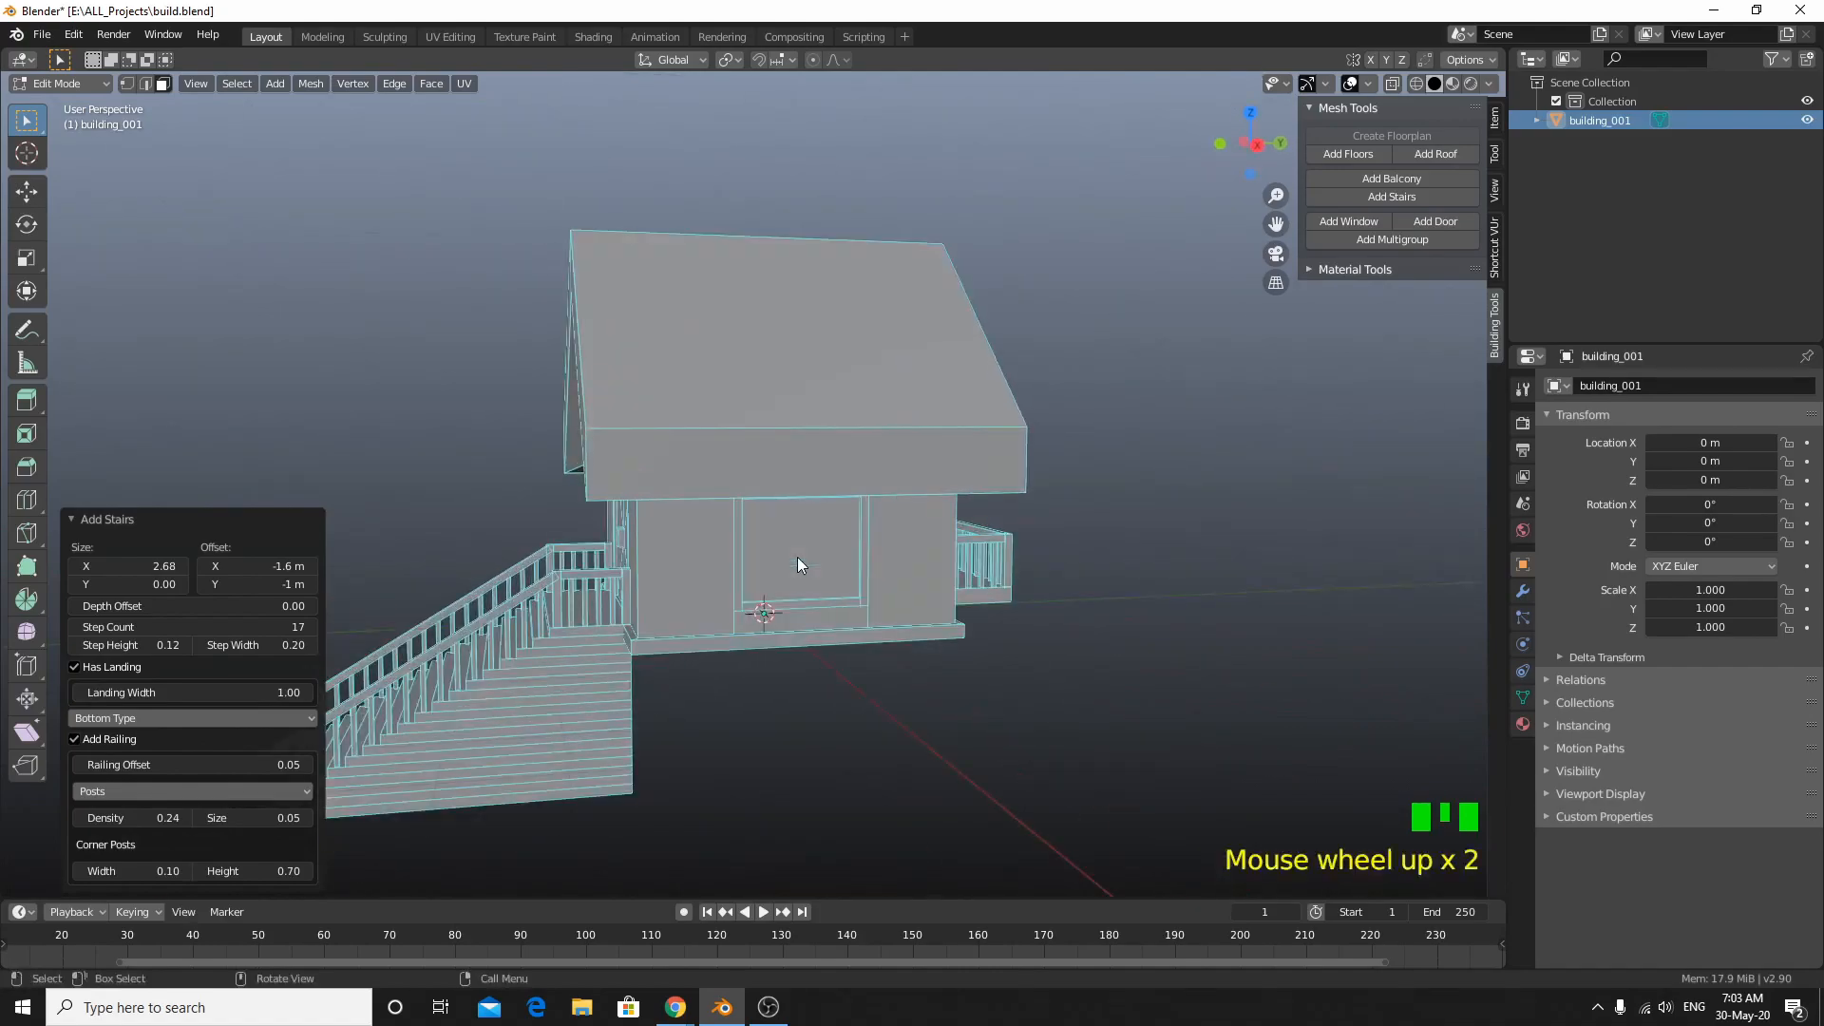
Step: Set the front stairs' X size to 2.65 and reduce the step count to 3
key("KP_1")
scroll(591, 669, "down", 2)
left_click_drag(142, 566, 131, 585)
scroll(418, 651, "up", 2)
middle_click_drag(570, 674, 373, 630)
type("3")
key("Return")
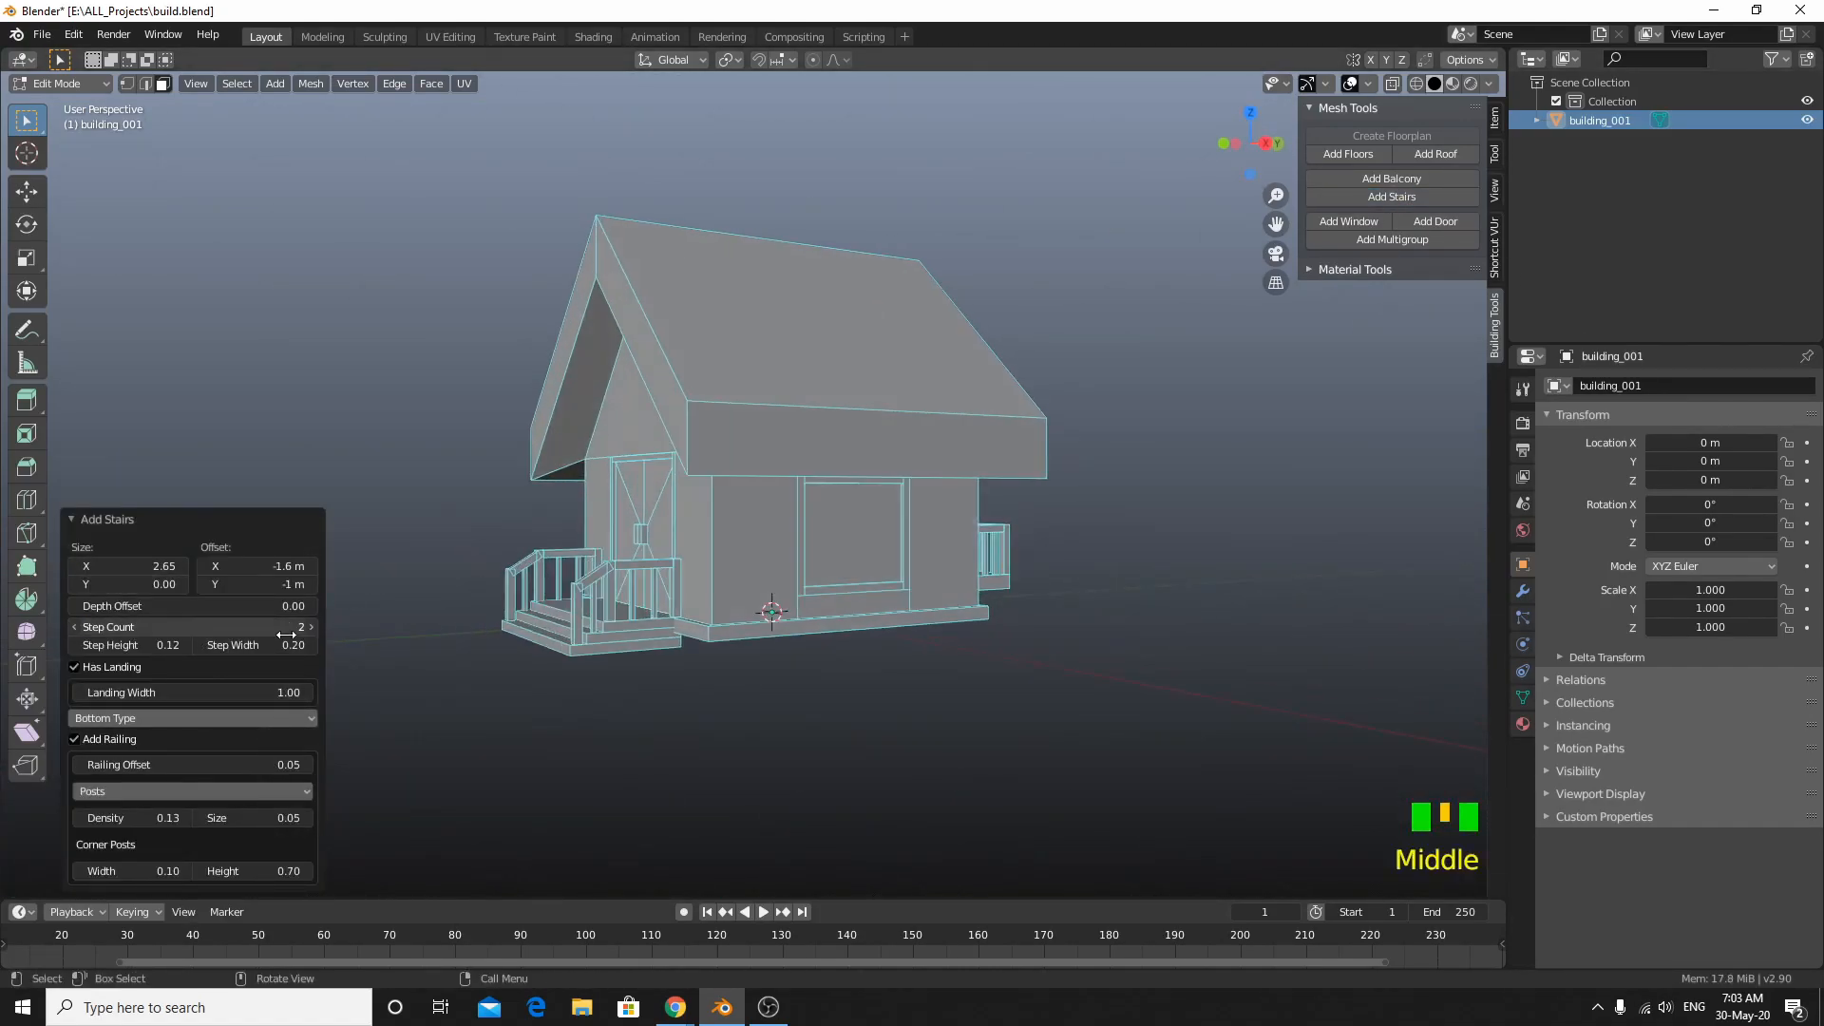
Step: Adjust the front stairs' offset to line them up with the door and save the file
middle_click_drag(532, 646, 686, 737)
middle_click_drag(1055, 712, 978, 665)
mouse_move(257, 585)
left_mouse_down()
mouse_move(276, 586)
mouse_move(264, 567)
left_mouse_up()
key("KP_1")
scroll(426, 523, "down", 1)
mouse_move(931, 693)
middle_mouse_down()
mouse_move(738, 760)
mouse_move(879, 720)
middle_mouse_up()
key("ctrl+s")
scroll(737, 760, "up", 3)
key("a")
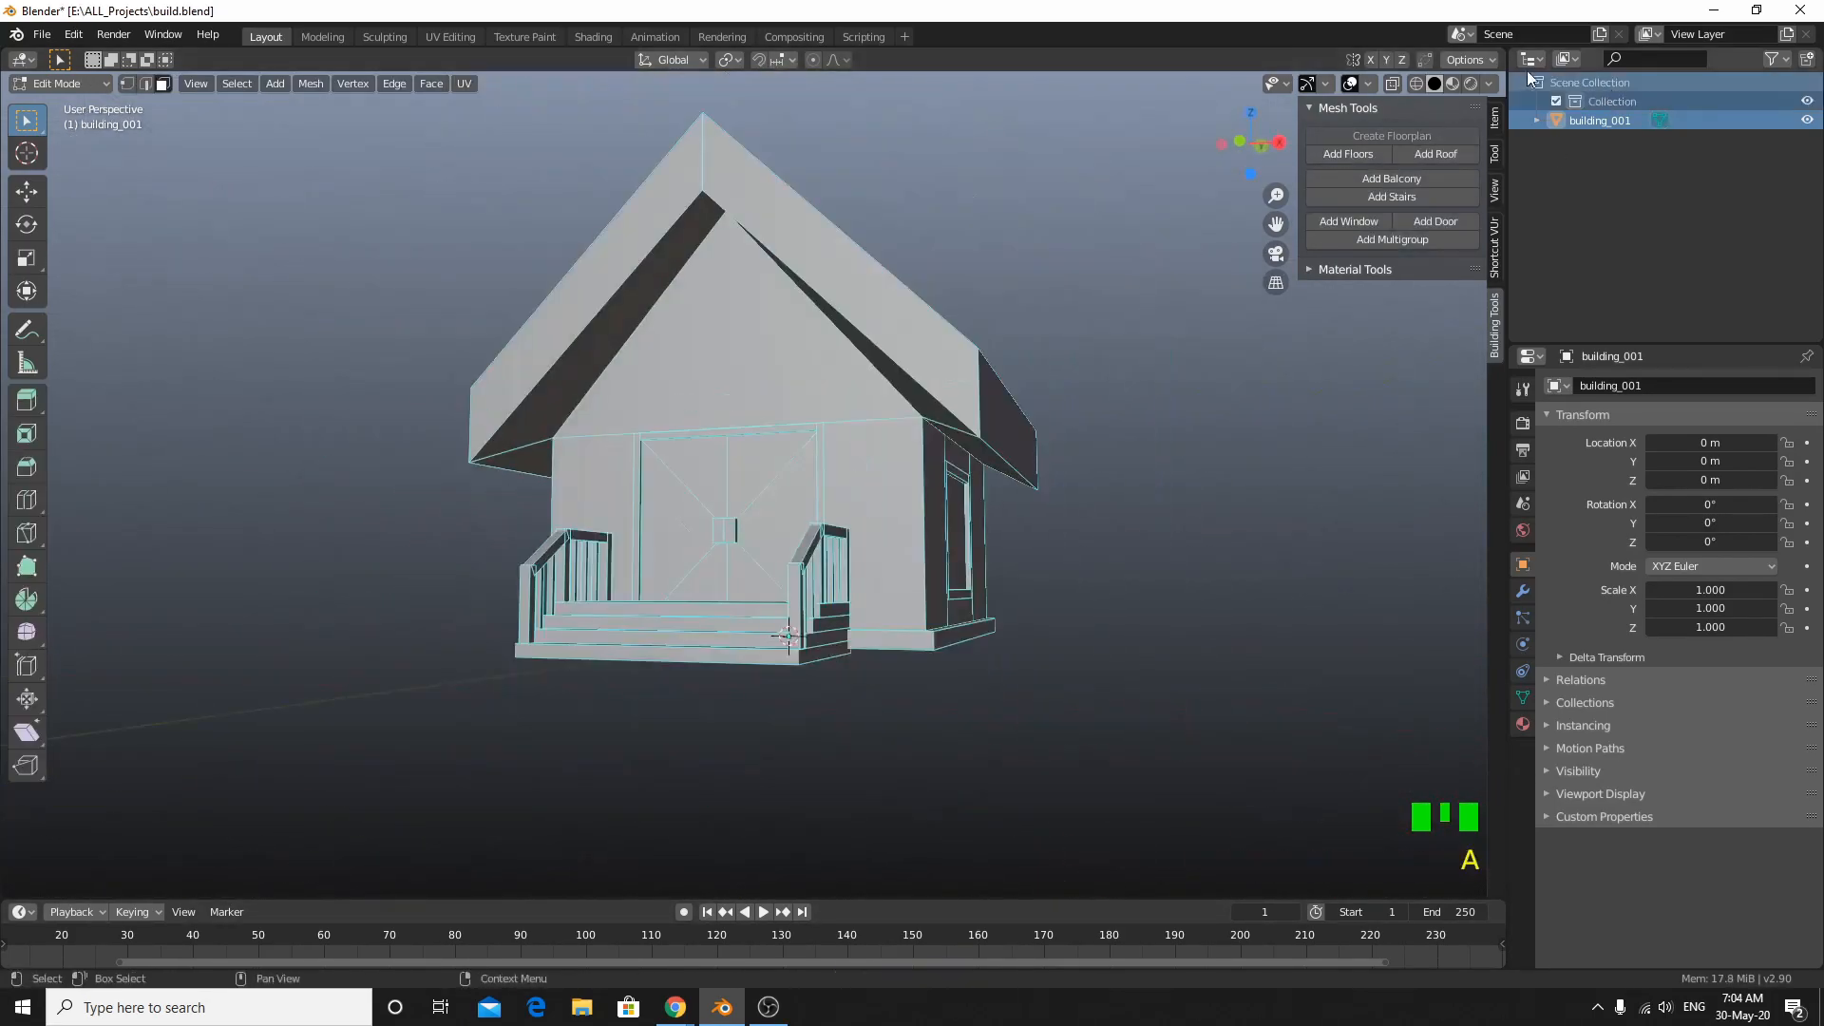
Step: Adjust the solid viewport shading options for a clearer display of the house's surfaces
left_click(1489, 84)
left_click(1380, 488)
left_click(1381, 510)
left_click(1547, 511)
left_click(1549, 573)
mouse_move(921, 570)
middle_mouse_down()
mouse_move(967, 562)
mouse_move(846, 608)
middle_mouse_up()
Step: Select the whole house and give it a new material with a red base colour
key("a")
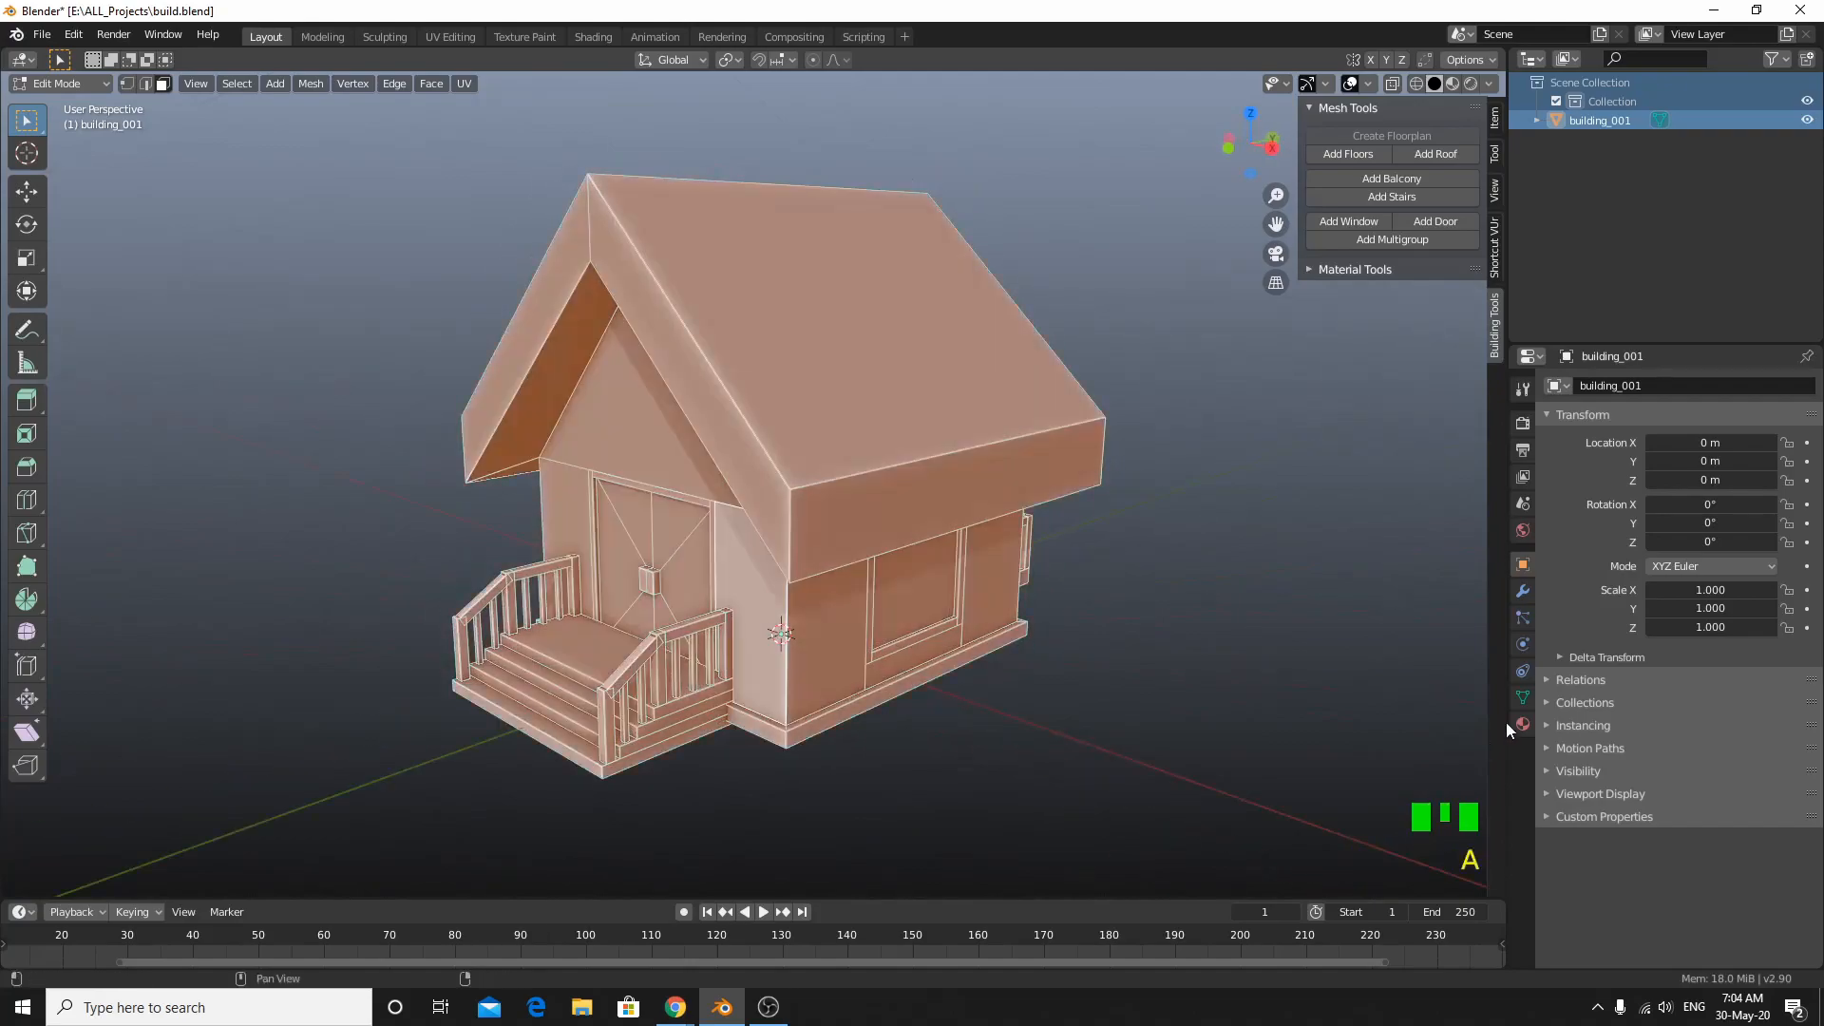
left_click(1523, 724)
left_click(1667, 466)
left_click(1758, 683)
left_click(1714, 547)
scroll(1079, 469, "up", 2)
Step: Switch the viewport to material preview and refine the house material's red base colour
left_click(1452, 83)
middle_click_drag(1122, 570, 836, 627)
scroll(950, 608, "down", 4)
left_click(1758, 683)
left_click(1803, 570)
Step: Select the roof faces and assign them a second new material with a brown base colour
scroll(760, 532, "up", 2)
left_click(447, 422, "alt")
left_click(656, 418, "alt+shift")
middle_click_drag(721, 410, 608, 665)
left_click(727, 318, "shift")
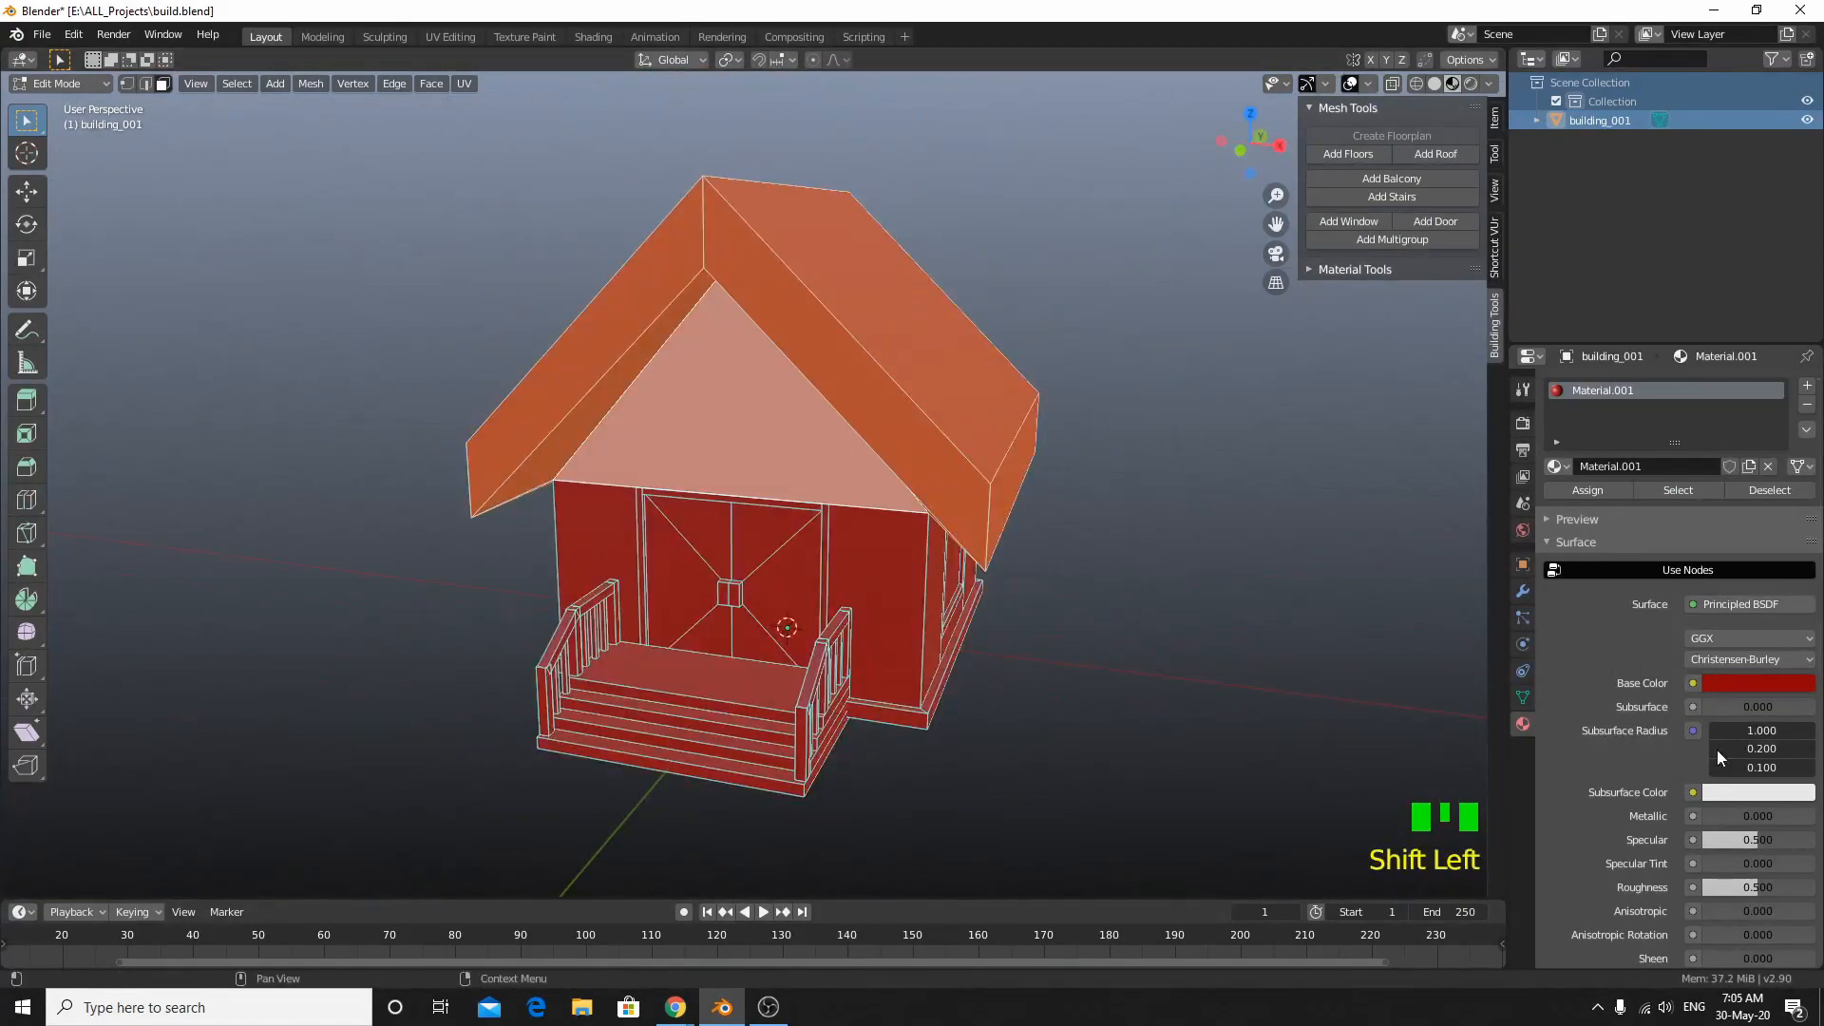
left_click(1807, 386)
left_click(1667, 504)
left_click(1588, 528)
left_click(1757, 722)
left_click(1728, 561)
left_click(1604, 530)
Step: Assign the brown Material.002 to the remaining red roof face at the rear of the house
middle_click_drag(1093, 399, 855, 609)
left_click(950, 371)
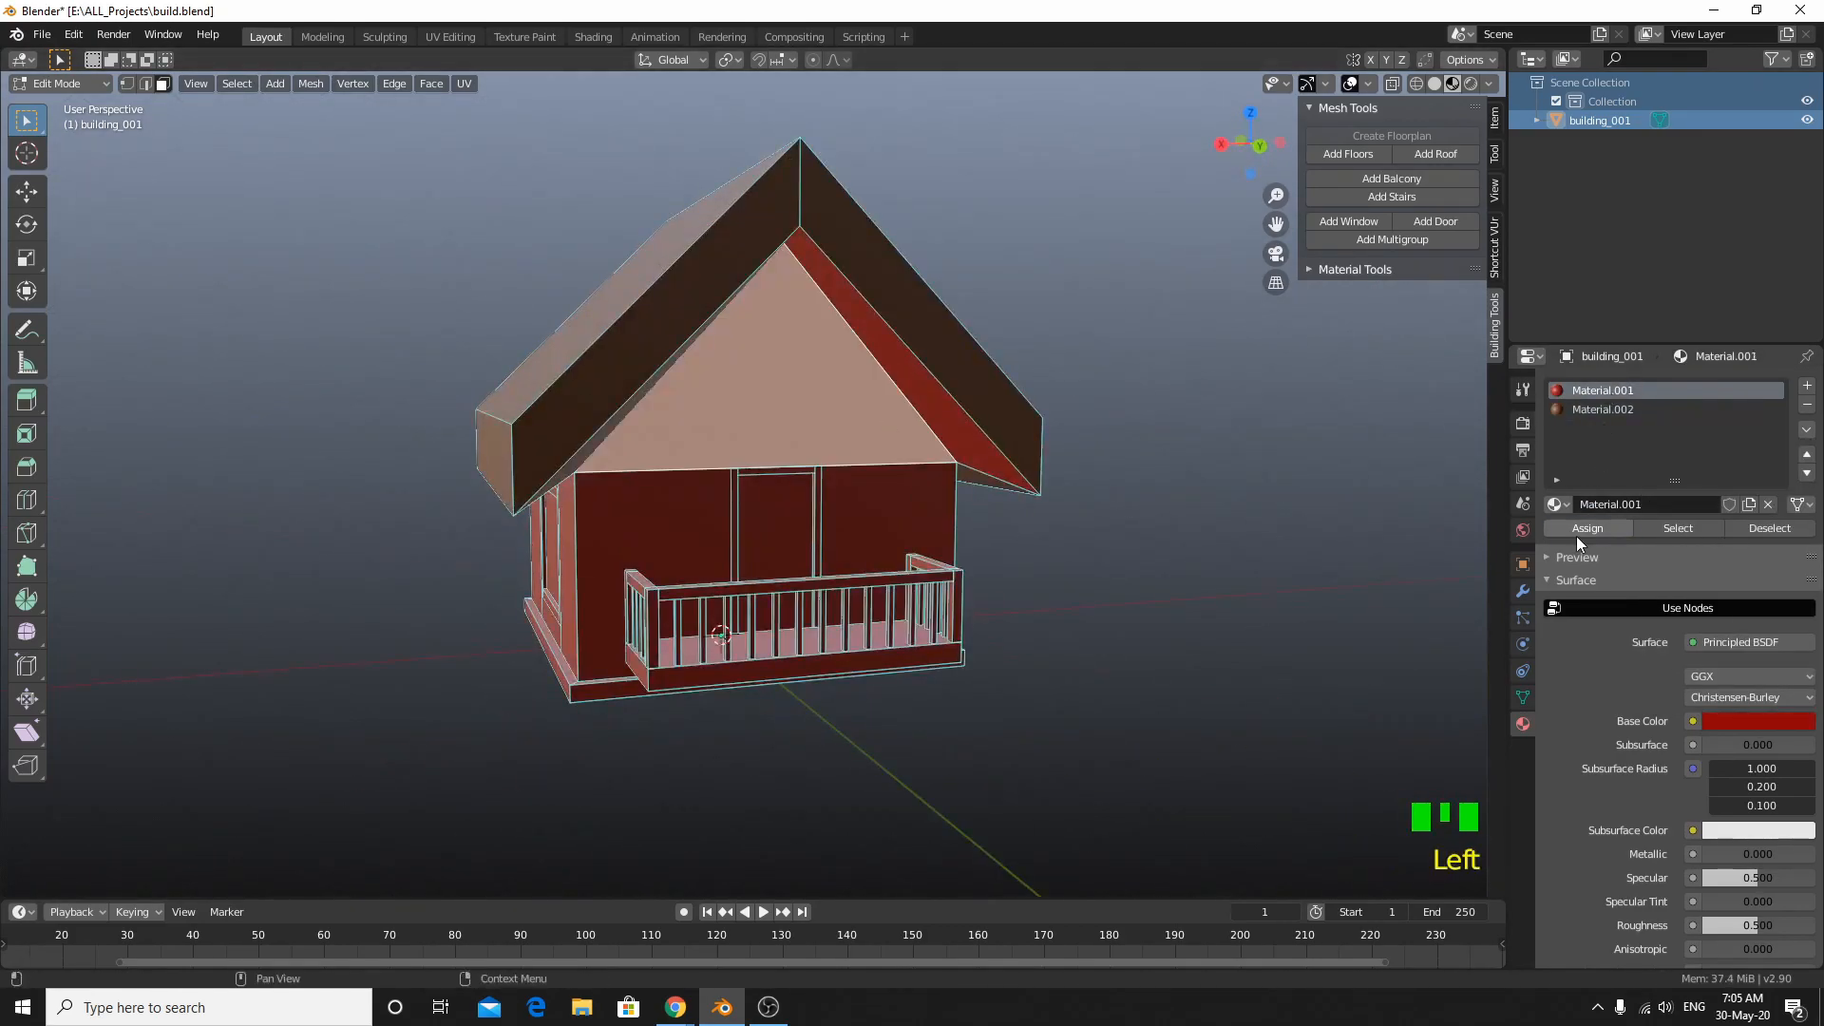
left_click(1668, 409)
left_click(1588, 528)
Step: Select the front door's panel faces and assign them a third new material with a dark brown base colour
middle_click_drag(665, 665, 1161, 703)
scroll(1045, 665, "up", 3)
left_click_drag(684, 419, 784, 699)
left_click_drag(912, 419, 1011, 700, "shift")
left_click(1807, 386)
left_click(1585, 529)
left_click(1672, 505)
left_click(1757, 721)
Step: Select the front door's frame faces and assign the brown Material.002 to them
left_click(836, 456)
left_click(688, 473, "shift")
left_click(1167, 475, "shift")
middle_click_drag(1167, 456, 1005, 311)
left_click(988, 305, "shift")
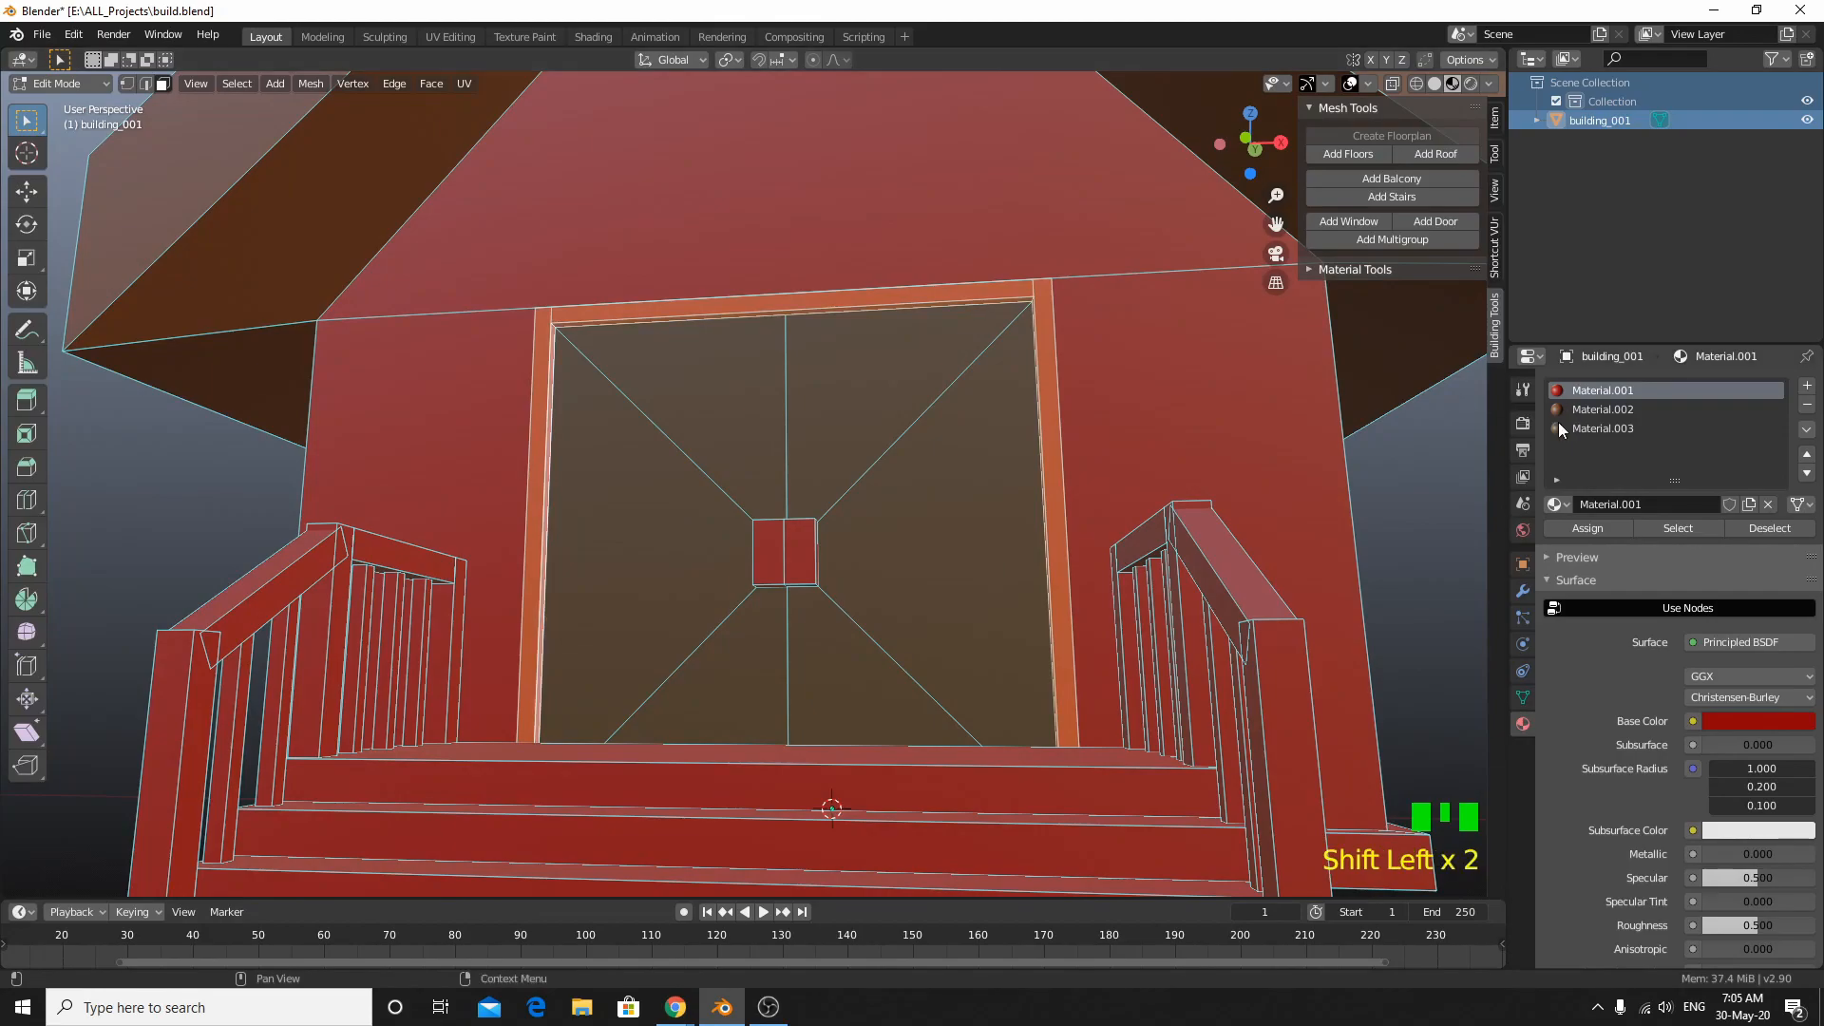
left_click(1603, 409)
left_click(1578, 530)
Step: Select the window pane faces and assign them a fourth new material with a light blue base colour
middle_click_drag(1046, 532, 867, 536)
scroll(867, 536, "up", 3)
left_click(866, 536)
left_click(1807, 386)
left_click(804, 475, "shift")
middle_click_drag(705, 475, 922, 625)
left_click(1052, 561, "shift")
left_click(1653, 448)
left_click(1588, 528)
left_click(1672, 504)
left_click(1757, 721)
Step: Select the window's frame faces and assign them the brown Material.002
scroll(1144, 591, "up", 3)
left_click(1031, 471)
left_click(1197, 616, "shift")
middle_click_drag(1046, 656, 989, 494)
left_click(1009, 464, "shift")
left_click(1039, 589, "shift")
left_click(903, 772, "shift")
left_click(725, 632, "shift")
left_click(859, 610, "alt+shift")
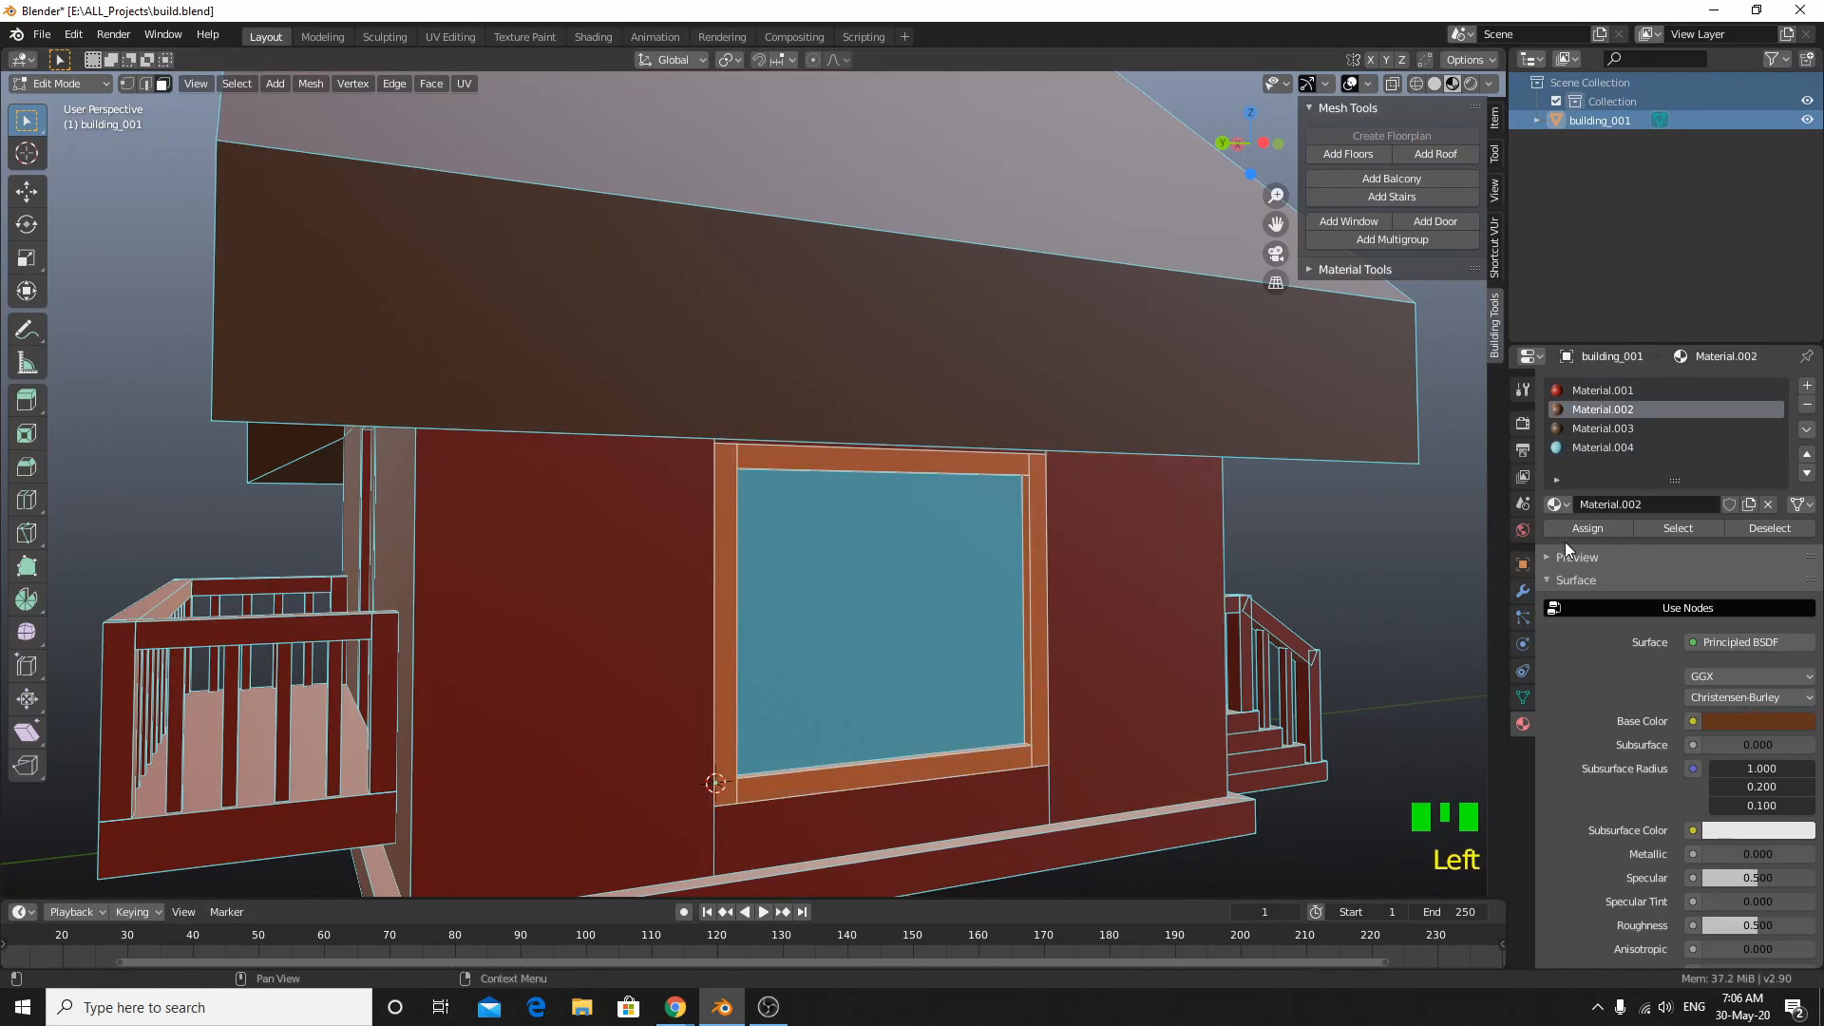
Step: Select the front door's handle faces and assign them a fifth new material with a pale yellow base colour
scroll(870, 597, "down", 5)
middle_click_drag(870, 597, 811, 631)
scroll(812, 631, "up", 2)
left_click(800, 709, "alt")
left_click(800, 708, "alt+shift")
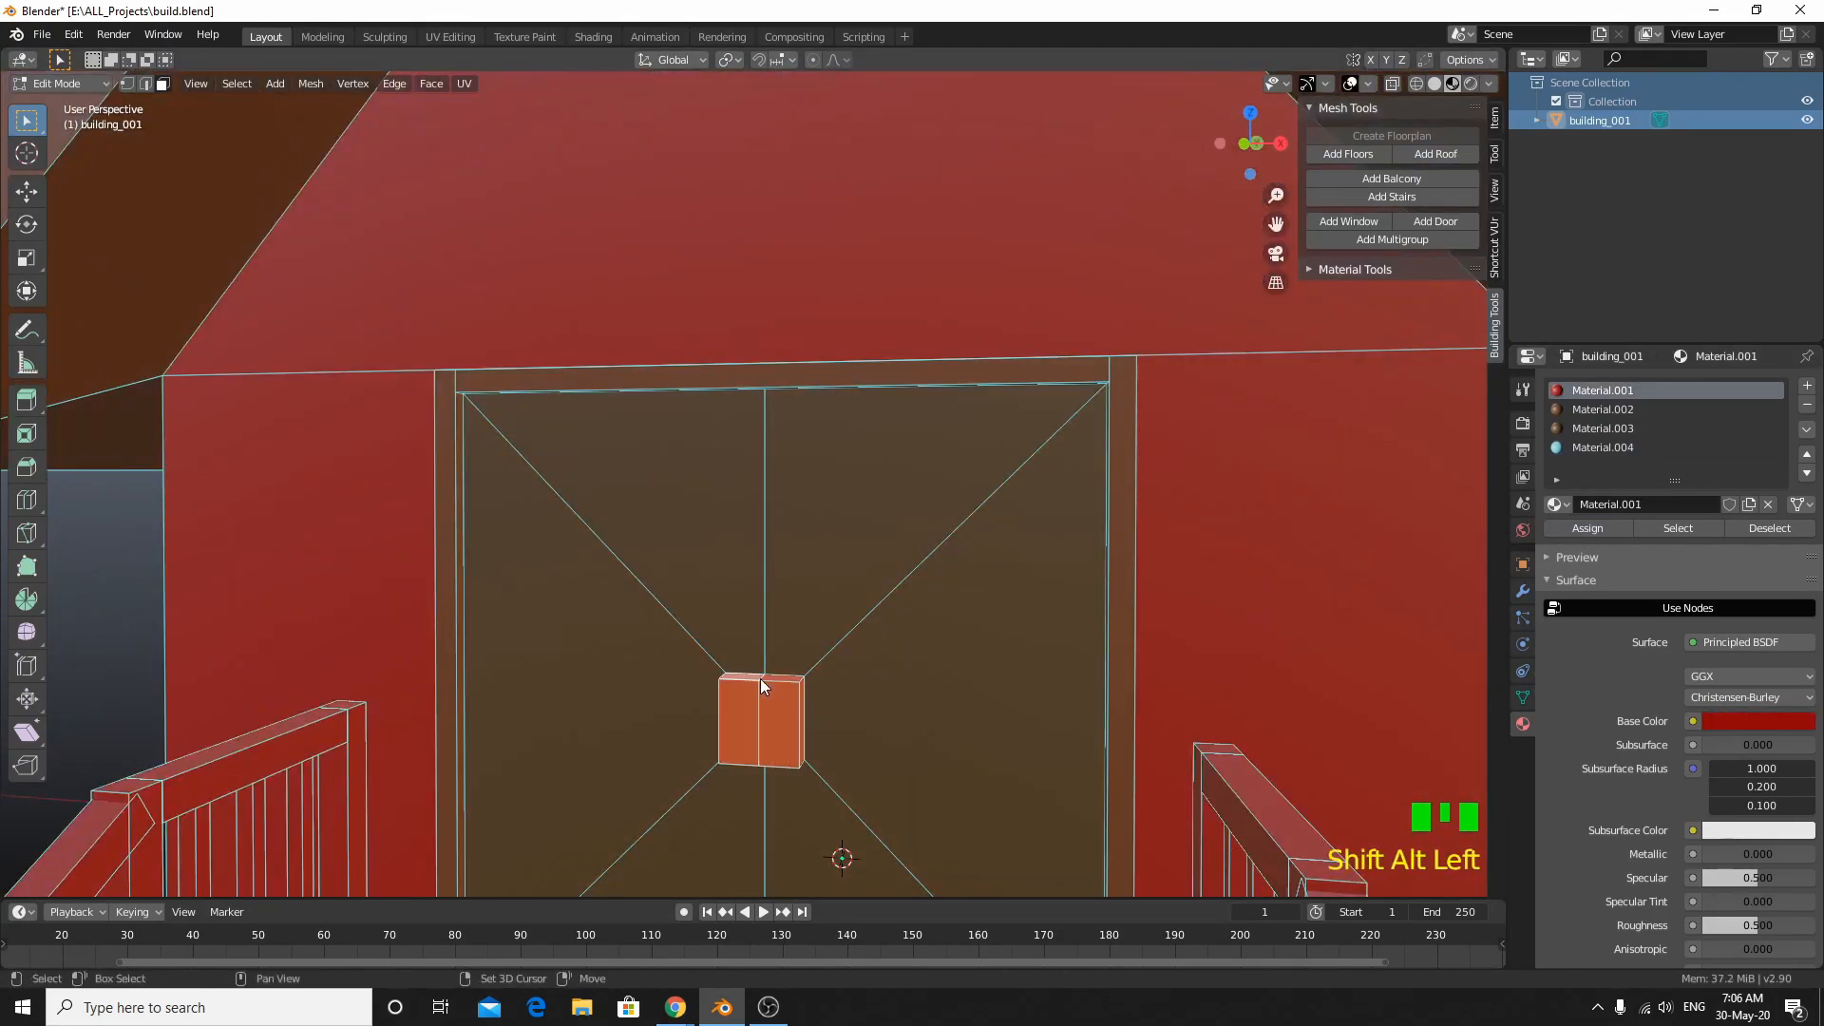
left_click(1807, 386)
left_click(1673, 505)
left_click(1587, 528)
left_click(1758, 721)
left_click(1683, 542)
Step: Select all railing, baluster and post faces of the front stairs in an X-ray right side view
scroll(1045, 617, "down", 5)
middle_click_drag(1045, 617, 1216, 665)
scroll(1016, 641, "up", 1)
key("KP_3")
key("alt+z")
scroll(1080, 625, "up", 3)
middle_click_drag(1080, 626, 953, 525, "shift")
left_click_drag(965, 437, 752, 665)
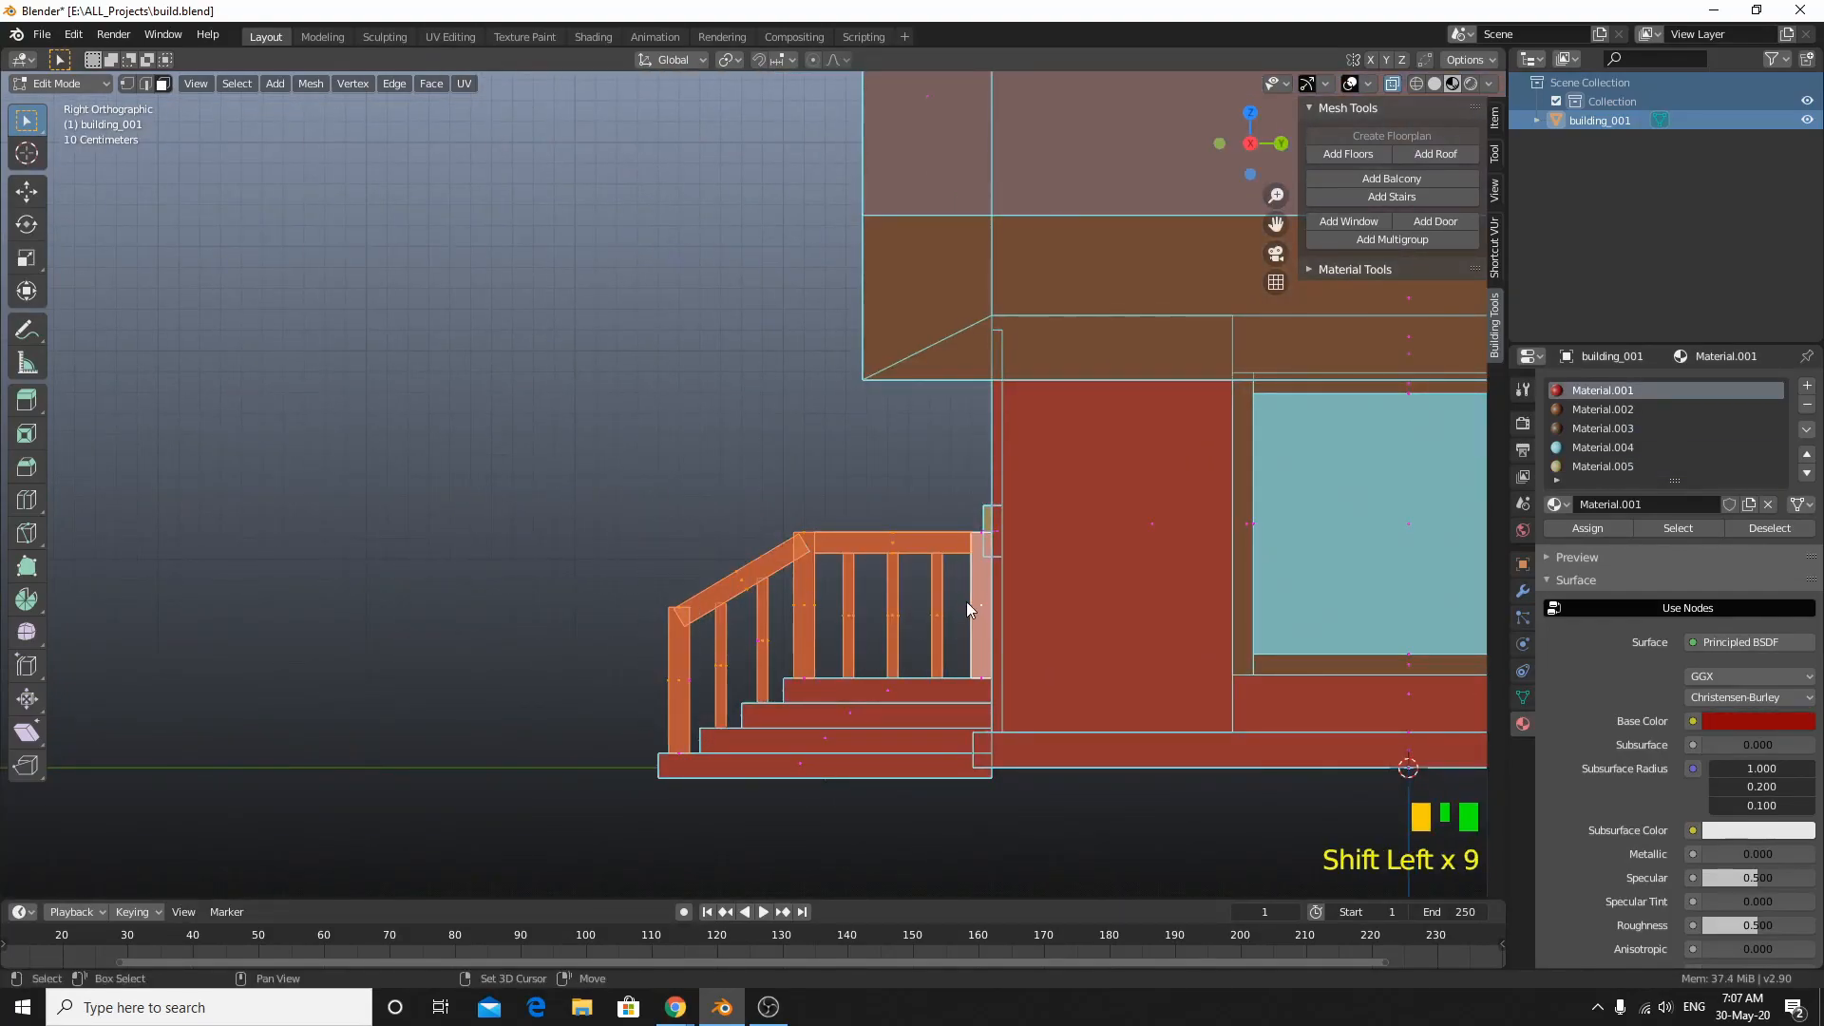
middle_click_drag(962, 602, 1107, 636)
key("alt+z")
Step: Add the rear balcony's railing faces to the selection and assign the brown Material.002 to all selected railings
key("KP_3")
middle_click_drag(1377, 456, 903, 609, "shift")
scroll(1035, 797, "up", 4)
key("super")
key("alt+z")
left_click_drag(865, 523, 1157, 765)
scroll(1156, 722, "down", 4)
scroll(1062, 745, "up", 3)
left_click_drag(1073, 543, 1335, 724, "shift")
scroll(950, 622, "down", 4)
left_click(1603, 410)
left_click(1570, 529)
Step: Select the step and floor faces of the stairs and balcony and assign them the dark brown Material.003
left_click(1036, 671)
left_click(423, 708, "shift")
left_click(358, 700, "shift")
middle_click_drag(358, 700, 1188, 621)
key("KP_3")
mouse_move(778, 682)
middle_mouse_down()
mouse_move(466, 705)
mouse_move(760, 665)
middle_mouse_up()
key("alt+z")
left_click(590, 710, "alt")
left_click(590, 750, "alt+shift")
scroll(546, 624, "up", 2)
middle_click_drag(761, 751, 950, 808)
left_click(648, 743, "shift")
middle_click_drag(648, 743, 1074, 570)
left_click(1600, 412)
left_click(1601, 429)
left_click(1588, 529)
middle_click_drag(1349, 532, 1464, 673)
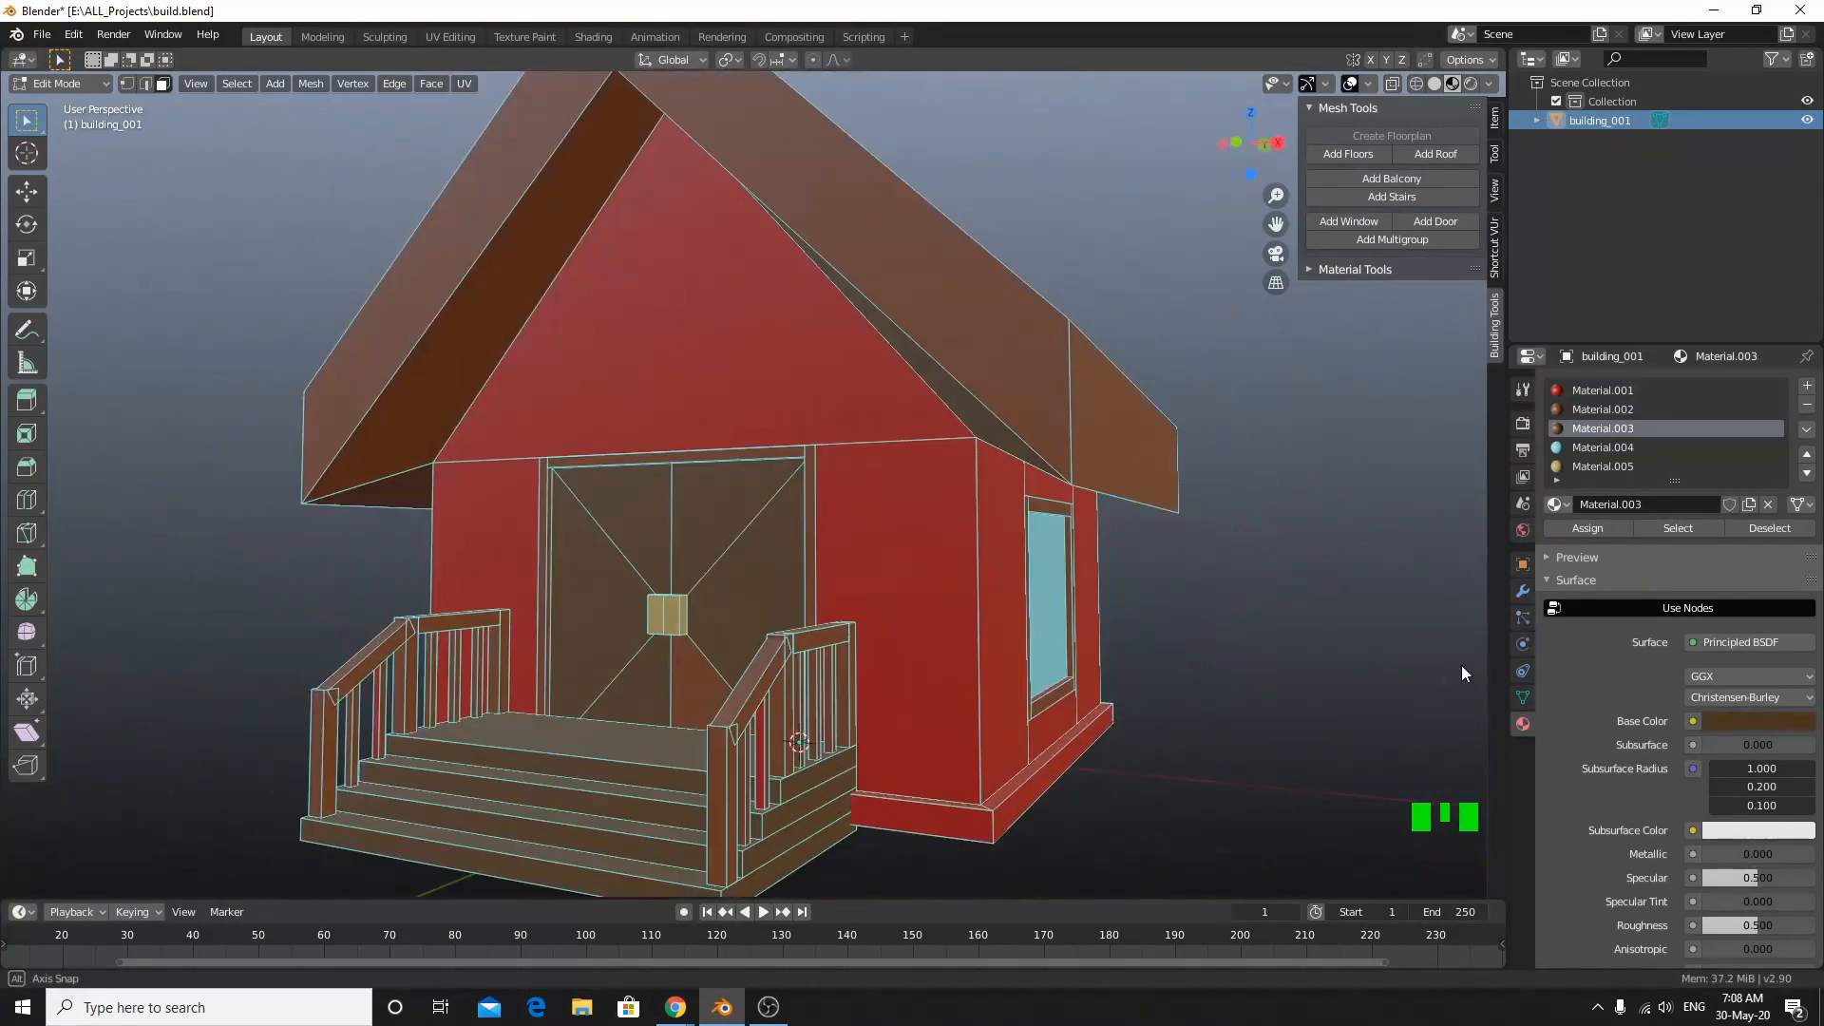
Step: Return the coloured house to Object Mode and save the file
left_click(1114, 586)
key("2")
mouse_move(1113, 586)
middle_mouse_down()
mouse_move(1115, 661)
mouse_move(637, 750)
mouse_move(826, 733)
mouse_move(920, 526)
mouse_move(682, 753)
middle_mouse_up()
scroll(1116, 661, "down", 5)
key("Tab")
scroll(637, 750, "up", 4)
key("ctrl+s")
Step: Switch to rendered shading, add a plane and scale it up to extend well beyond the house
left_click(1471, 84)
key("shift+a")
left_click(863, 599)
key("s")
left_click(1463, 609)
Step: Move the plane vertically until it sits as ground directly under the house's base
key("g")
key("z")
left_click(921, 534)
key("KP_1")
key("g")
key("z")
left_click(770, 686)
middle_click_drag(770, 686, 627, 736)
Step: Give the ground plane a new material and open its base colour for editing
left_click(1703, 466)
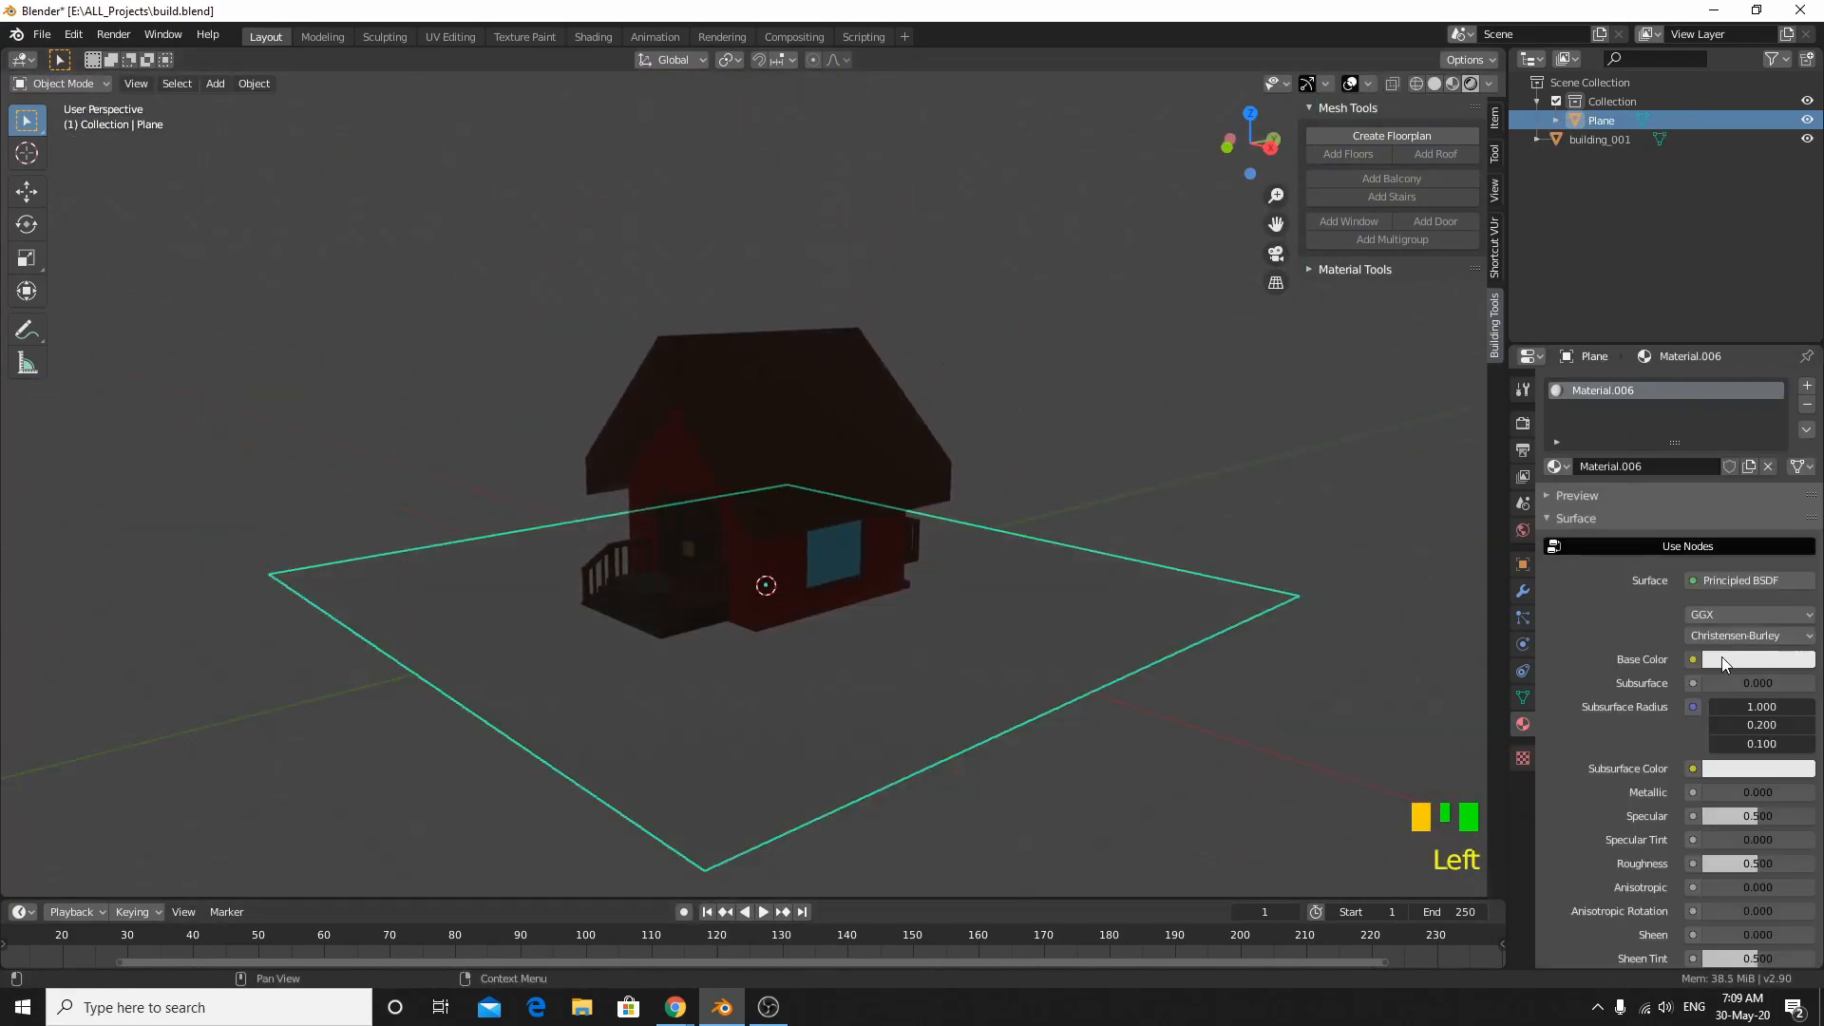
left_click(1728, 660)
left_click(1074, 466)
middle_click_drag(892, 534, 1002, 560)
Step: Switch to material preview shading, add a cylinder and move it beside the house
left_click(1453, 83)
key("shift+a")
left_click(864, 608)
key("g")
left_click(1071, 685)
Step: Scale the cylinder into a thin, tall lamp post and move it vertically to stand on the ground plane
key("s")
key("shift+z")
key("s")
key("z")
left_click(1035, 805)
key("g")
key("z")
left_click(1136, 669)
Step: Extrude and flare the post's top face, inset it, and extrude it upward into the lantern's cylindrical body
key("Tab")
left_click(328, 855)
key("e")
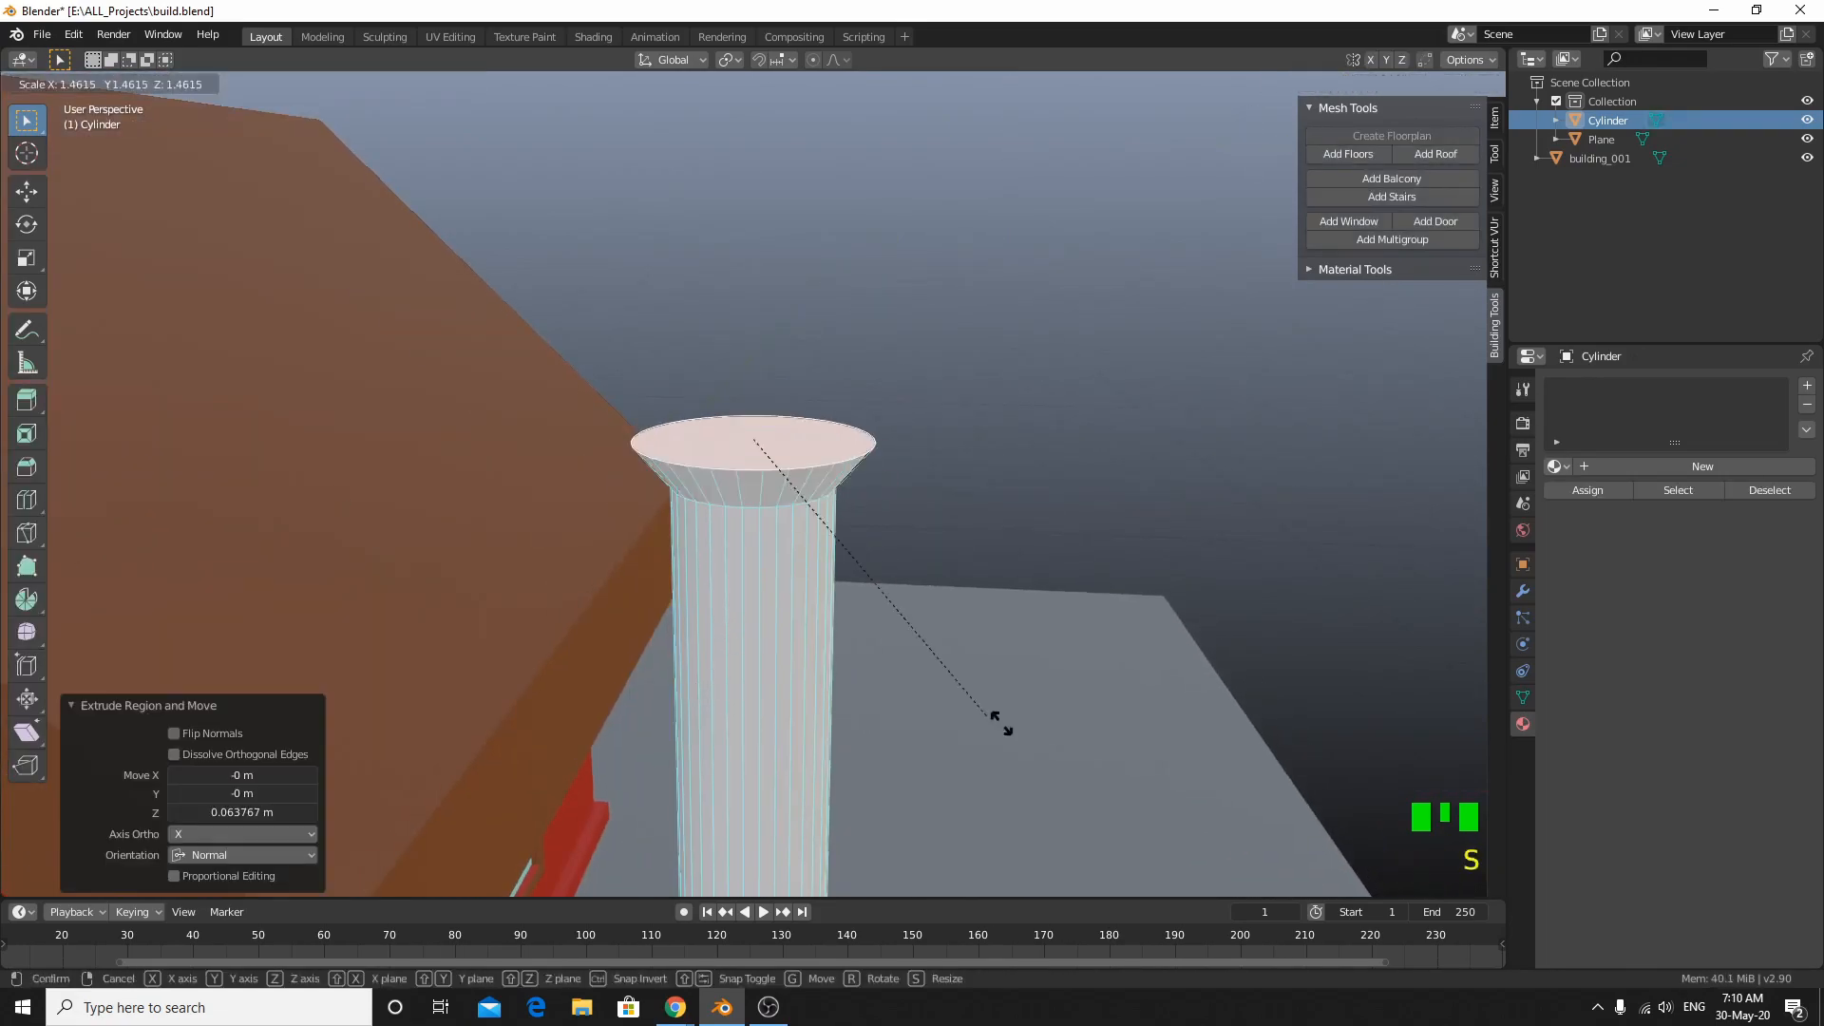
key("s")
key("i")
left_click(1183, 795)
key("e")
left_click(1169, 619)
middle_click_drag(1169, 619, 768, 721)
Step: Extrude and scale the lantern's top face into an overhanging rim and a sloping roof
scroll(768, 722, "up", 3)
key("e")
key("s")
key("e")
key("s")
left_click(879, 560)
Step: Extrude and narrow the lantern roof's top face in stepped tiers to form a small finial
key("e")
key("s")
left_click(1035, 582)
key("e")
key("s")
left_click(904, 409)
key("e")
key("e")
key("s")
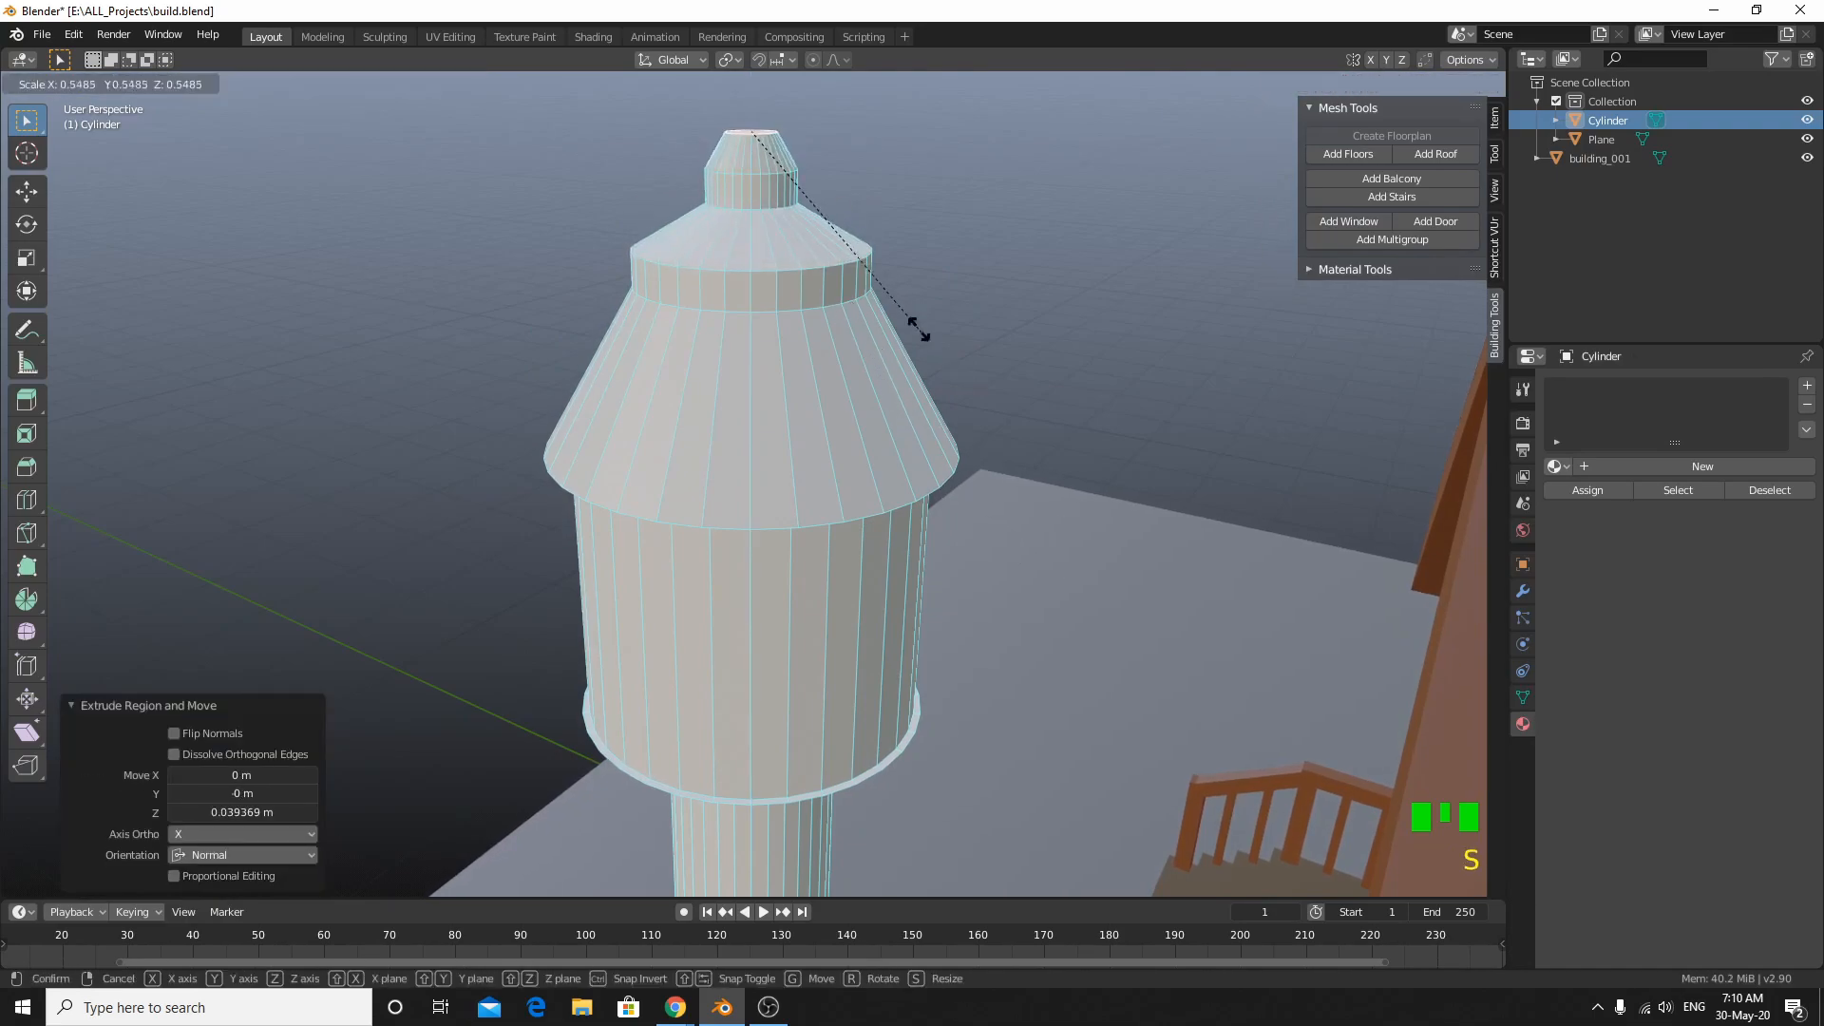
Step: Give the lamp post a new dark material and assign a second new material with an orange base colour to the lantern body's ring of faces
middle_click_drag(936, 361, 855, 560)
left_click(848, 580)
left_click(847, 574, "alt")
left_click(1702, 466)
left_click(1759, 683)
left_click(1808, 386)
left_click(1702, 505)
left_click(1587, 529)
scroll(1085, 738, "down", 6)
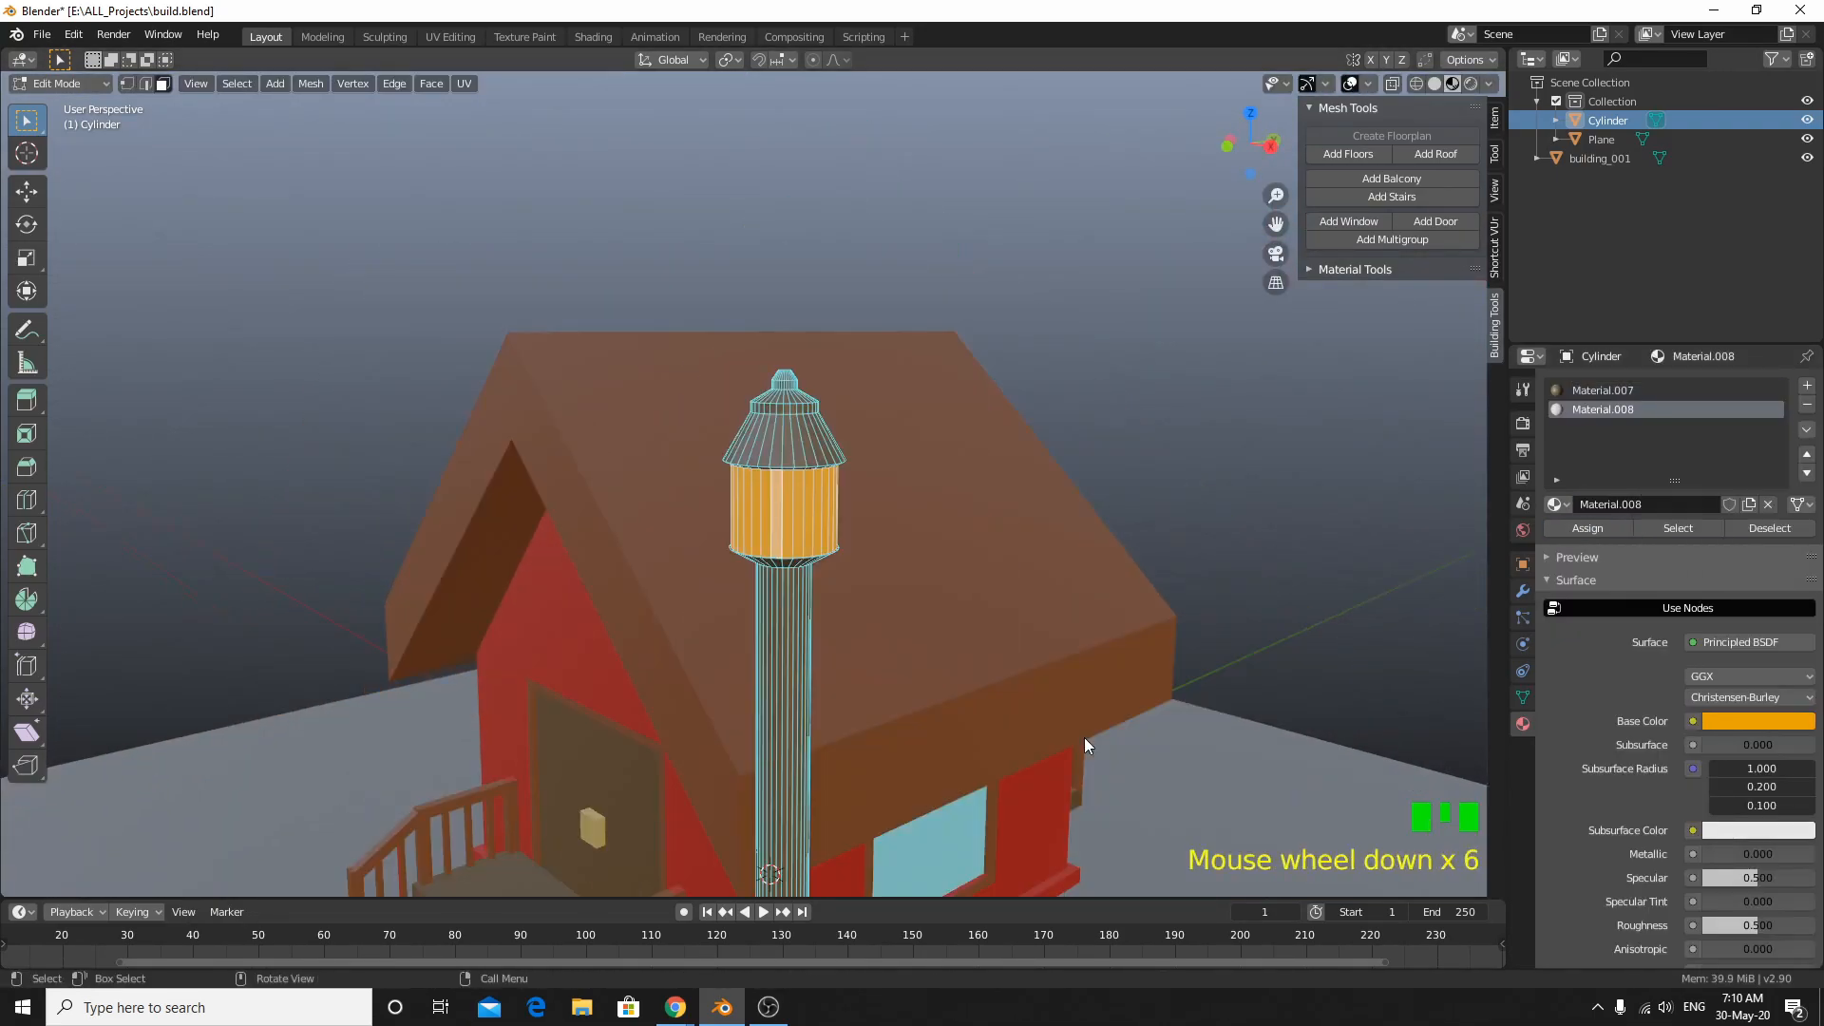
Step: Duplicate the whole lamp post along the X axis to the other side of the house front
key("l")
key("shift+d")
key("x")
left_click(611, 717)
key("Tab")
Step: Select the orange face ring of one lantern and snap the 3D cursor to it
middle_click_drag(856, 532, 1070, 898)
key("Tab")
left_click(1007, 458)
left_click(1004, 459, "alt")
key("shift+s")
left_click(1006, 570)
Step: Return to Object Mode and add a Sun light at the 3D cursor inside the lantern
key("Tab")
key("shift+a")
mouse_move(1042, 836)
left_click(1074, 878)
scroll(1159, 608, "up", 2)
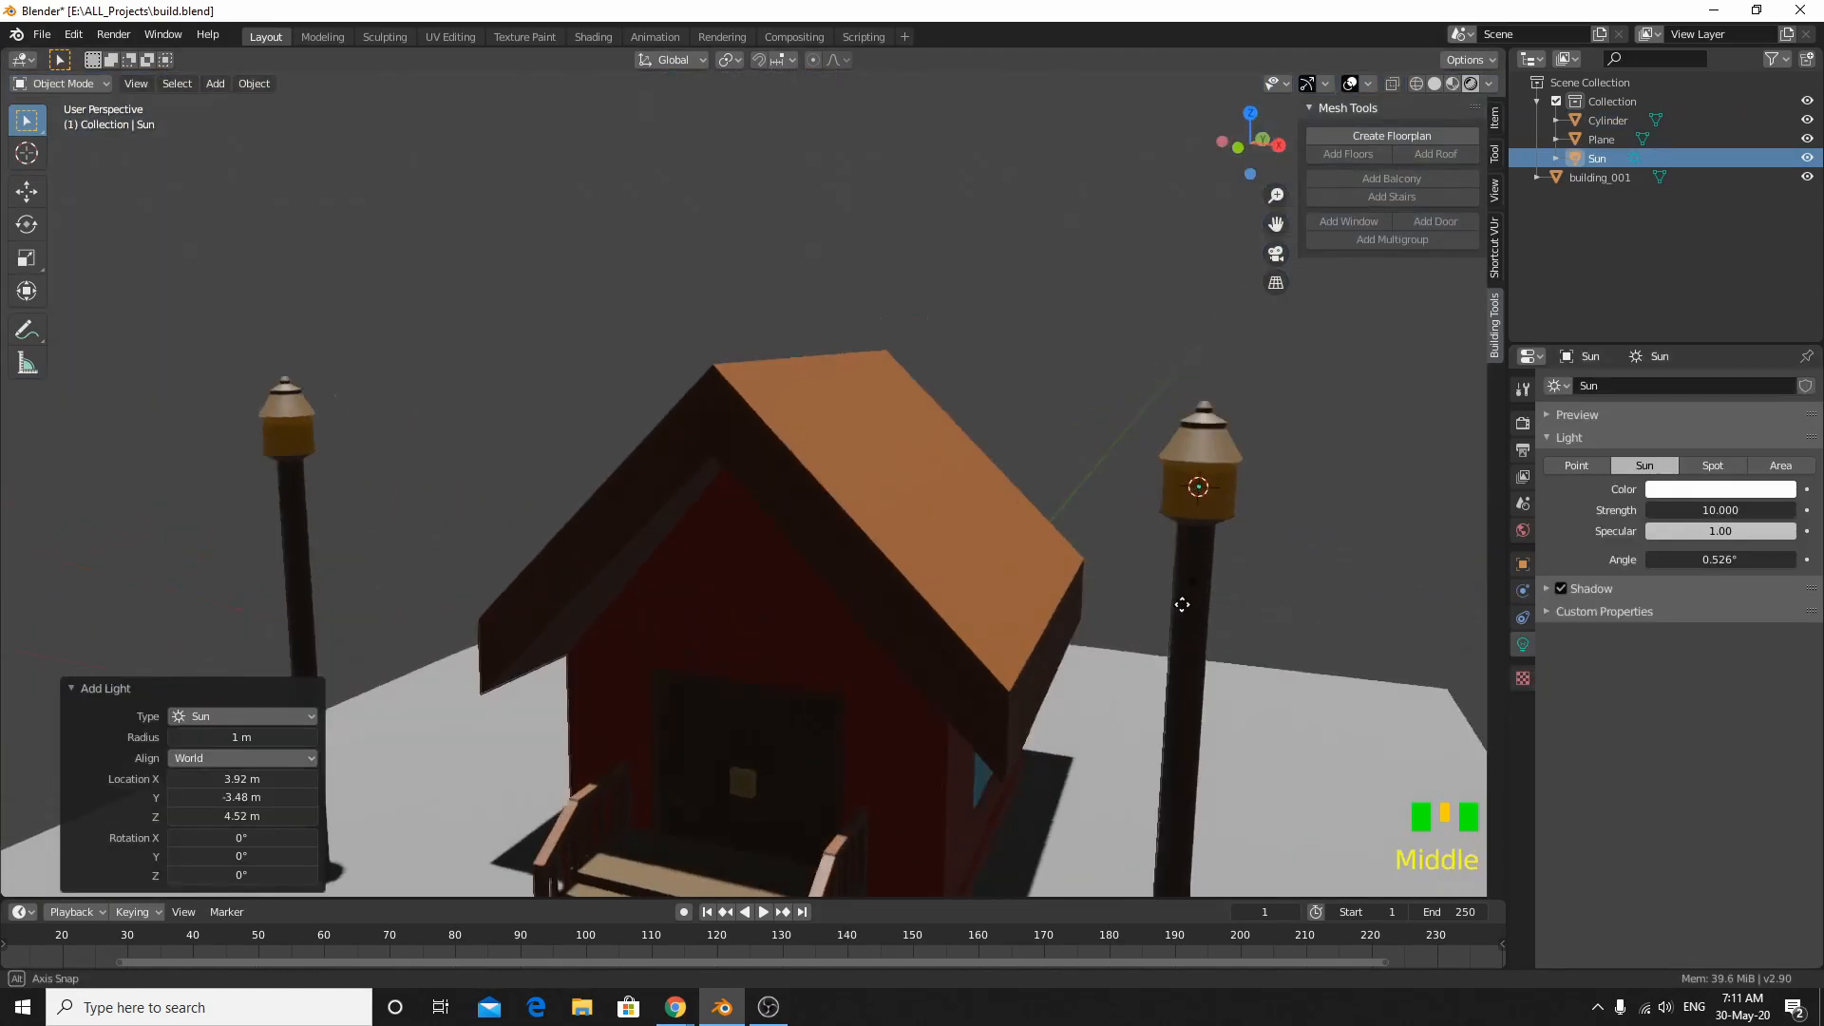
Step: Rotate the Sun light so that it shines onto the front of the house
scroll(1136, 588, "down", 2)
key("r")
key("KP_7")
key("r")
middle_click_drag(983, 647, 893, 653)
Step: Delete the lamp post that does not hold the Sun light from the lamp post mesh
left_click(1239, 455)
key("Tab")
key("l")
key("x")
Step: Add a camera and align it to an angled view of the house front with the remaining lamp post
middle_click_drag(902, 571, 655, 532)
key("shift+a")
left_click(672, 574)
scroll(673, 573, "up", 4)
key("ctrl+alt+KP_0")
middle_click_drag(1009, 578, 1050, 610, "shift")
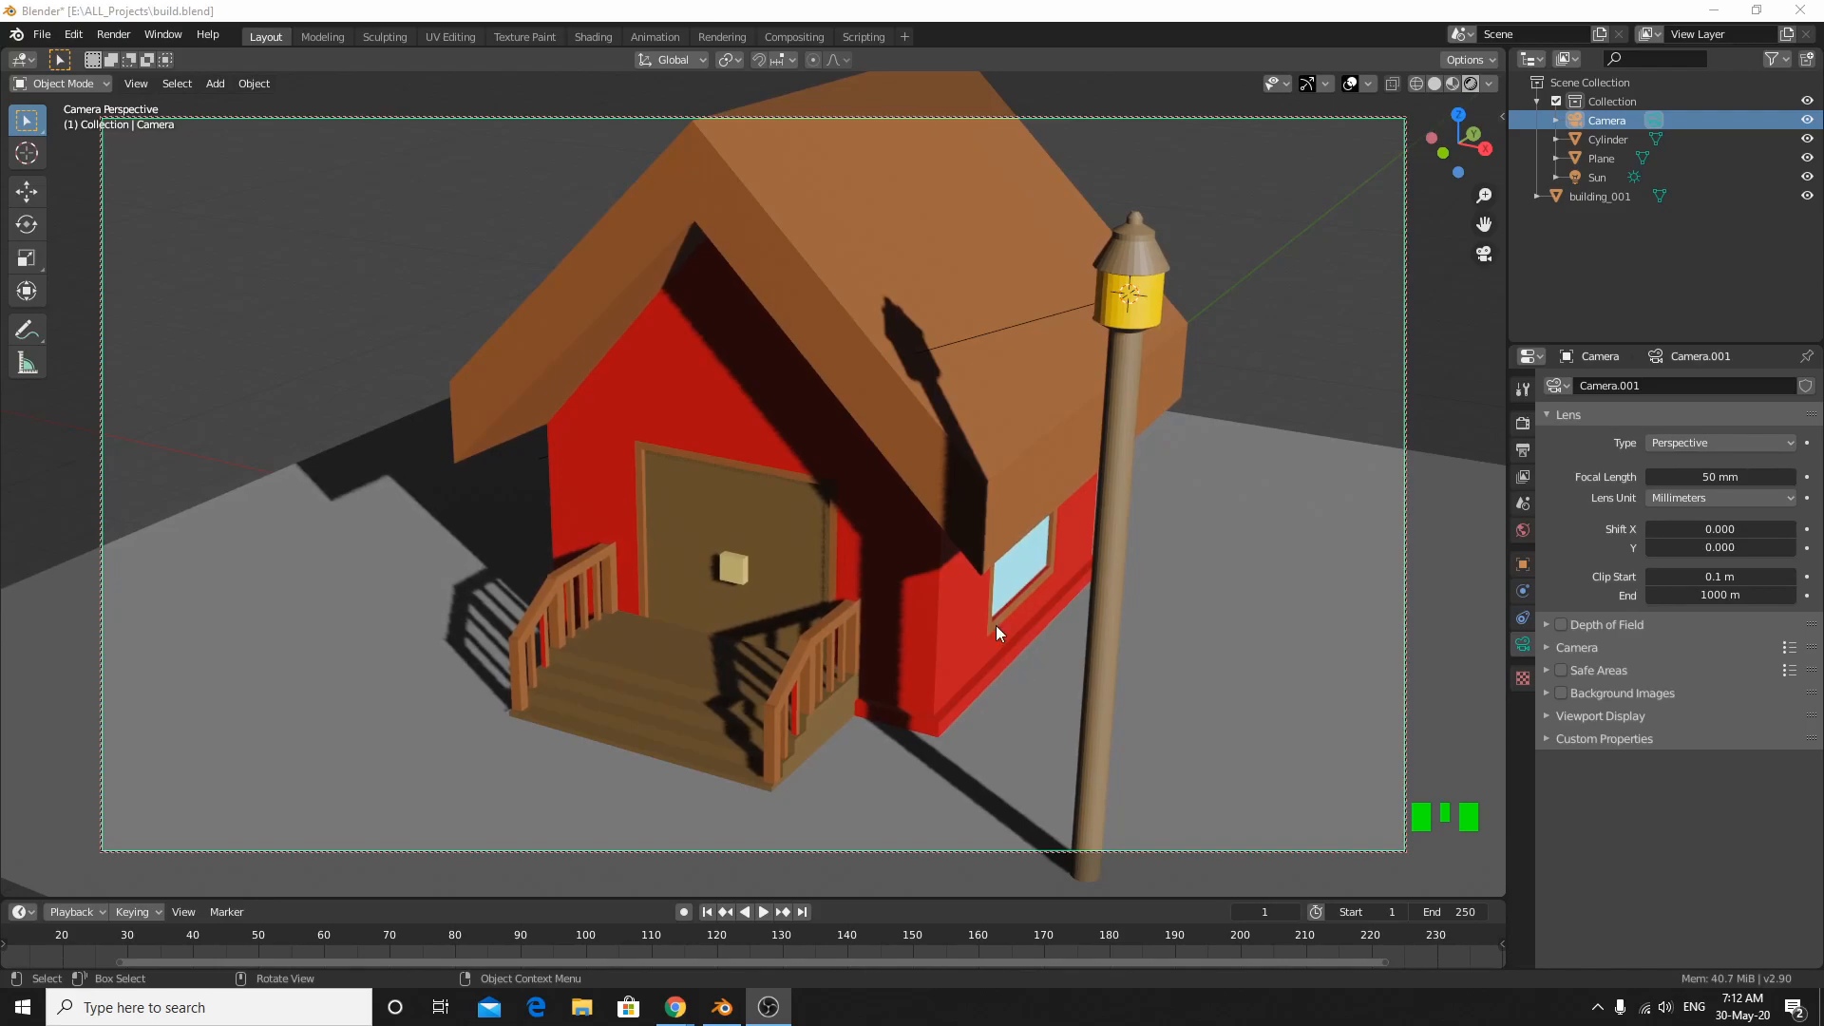
scroll(996, 626, "down", 3)
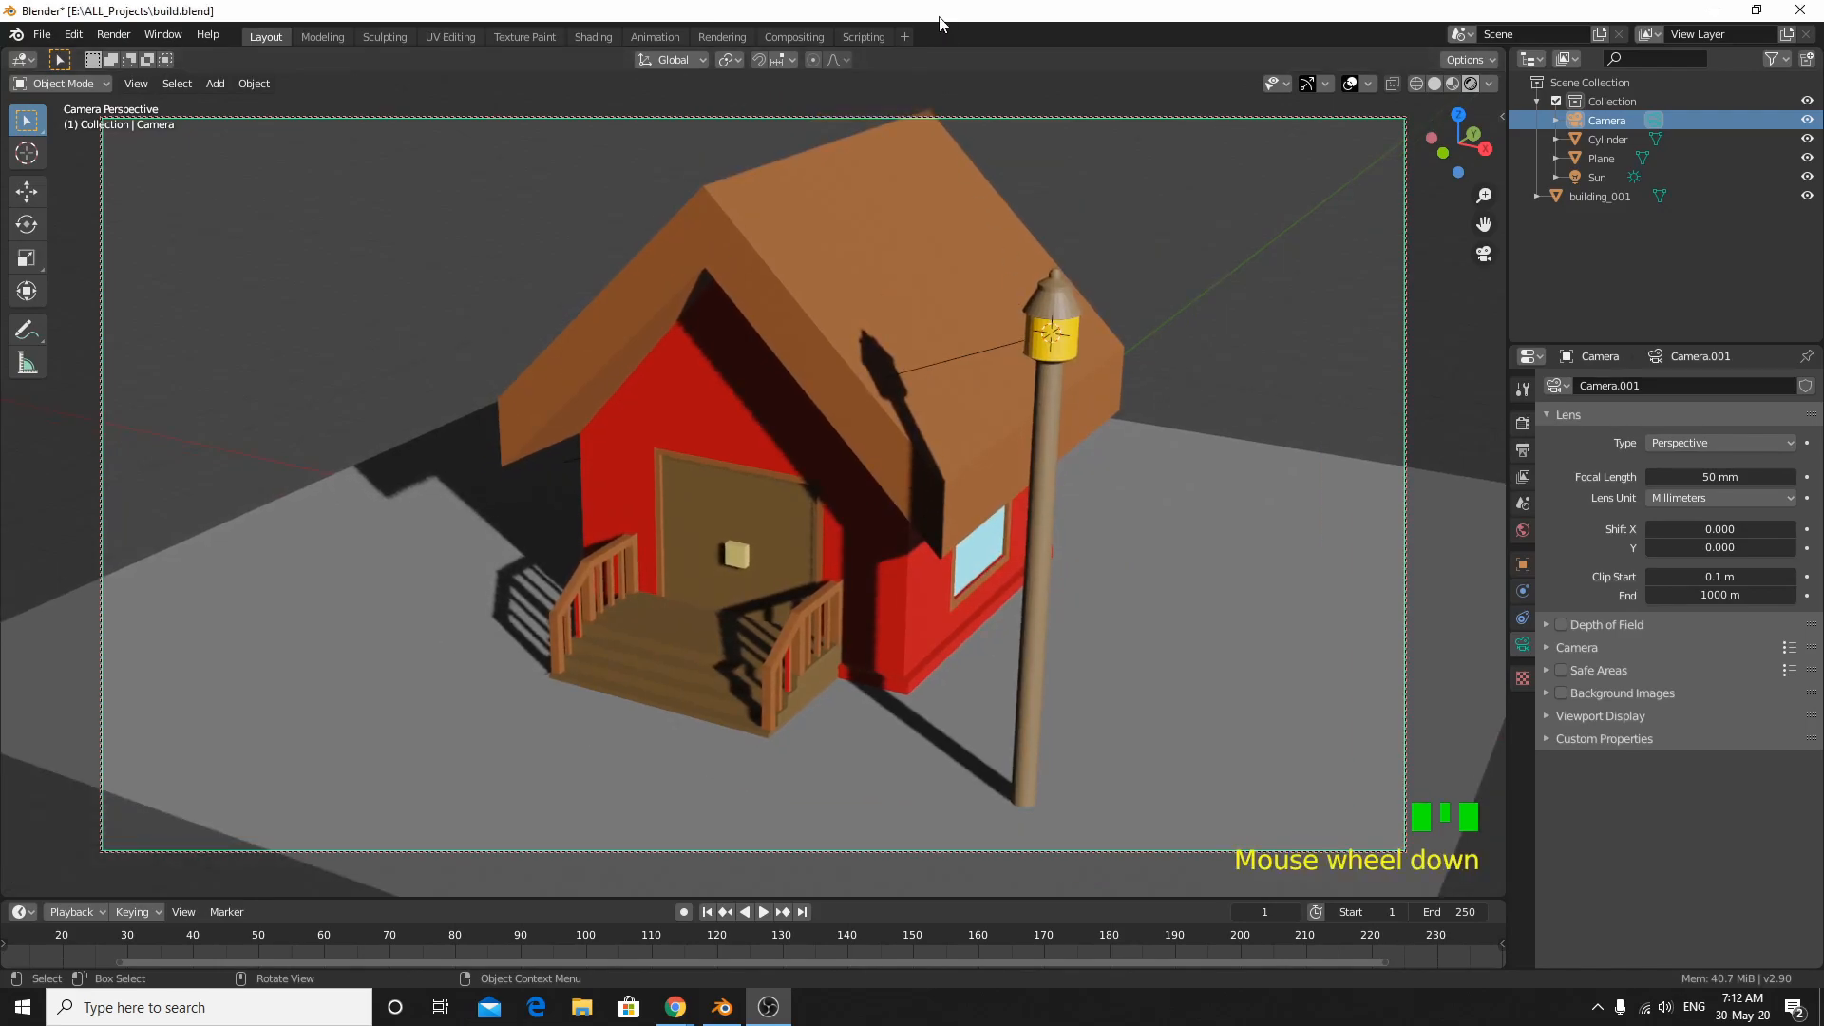
key("KP_0")
middle_click_drag(1090, 449, 1418, 503)
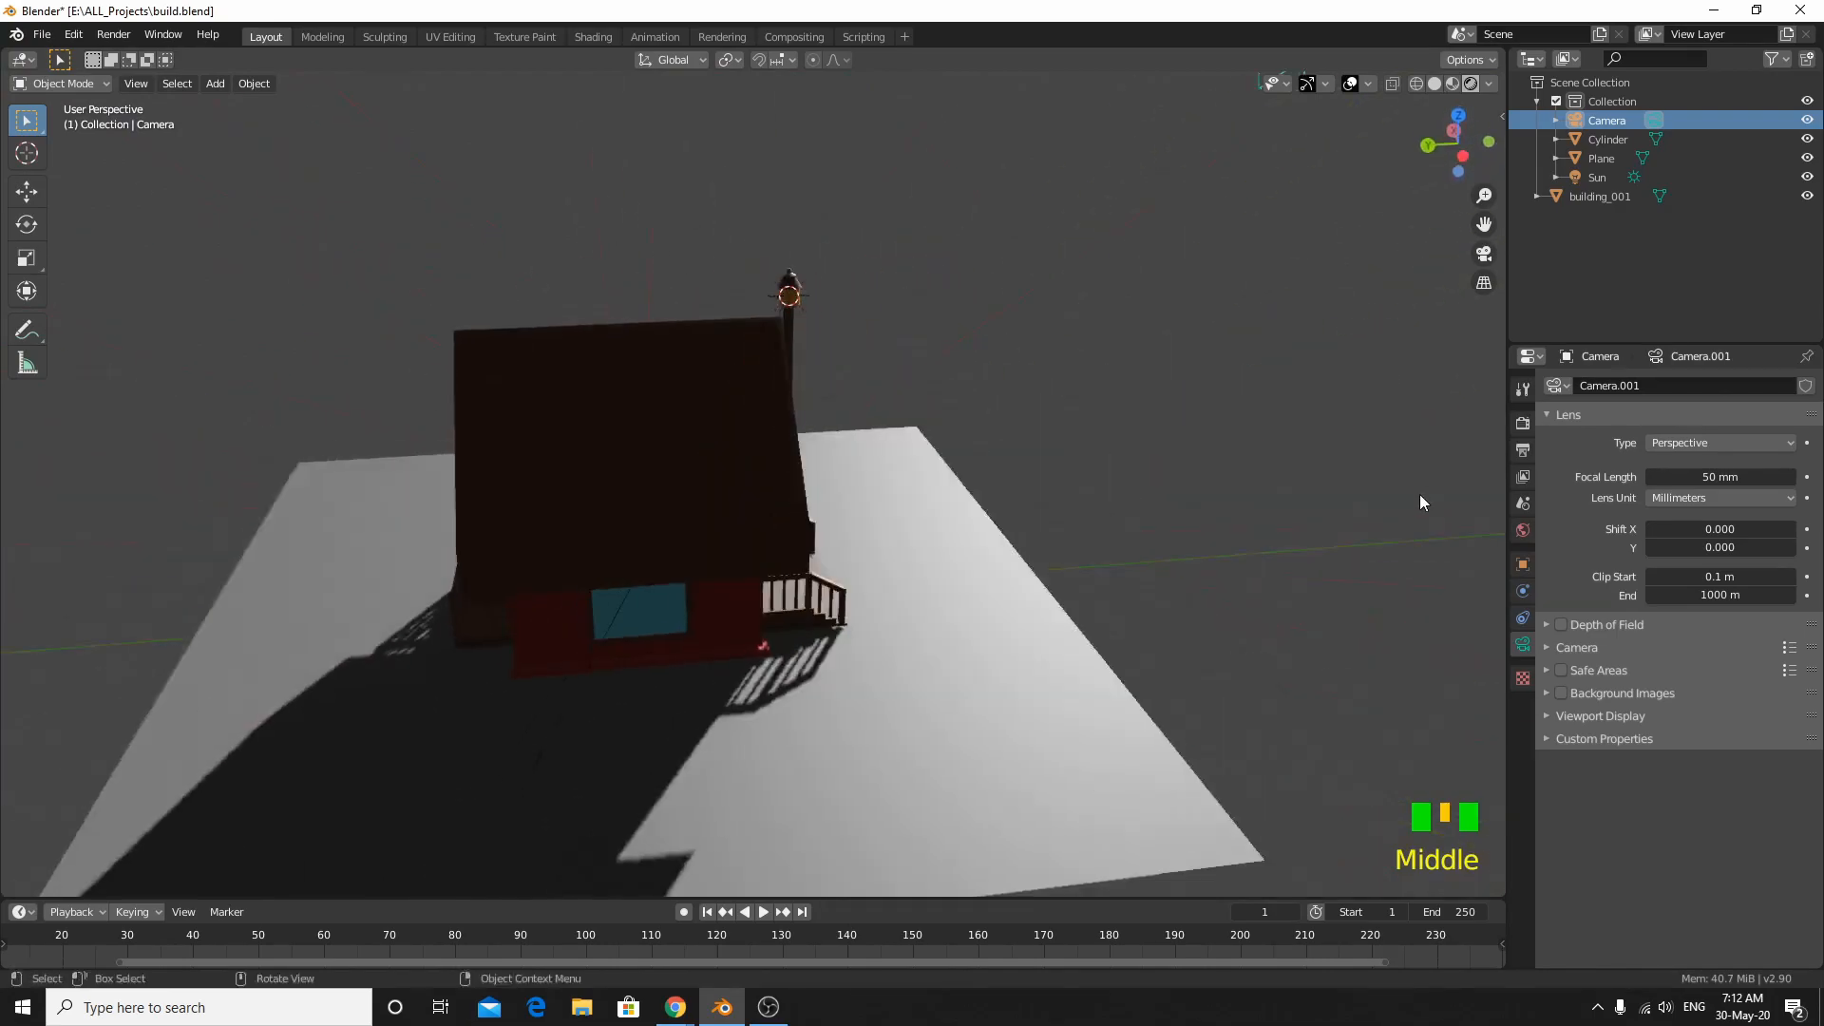
middle_click_drag(1144, 624, 922, 379)
middle_click_drag(1030, 594, 1275, 527)
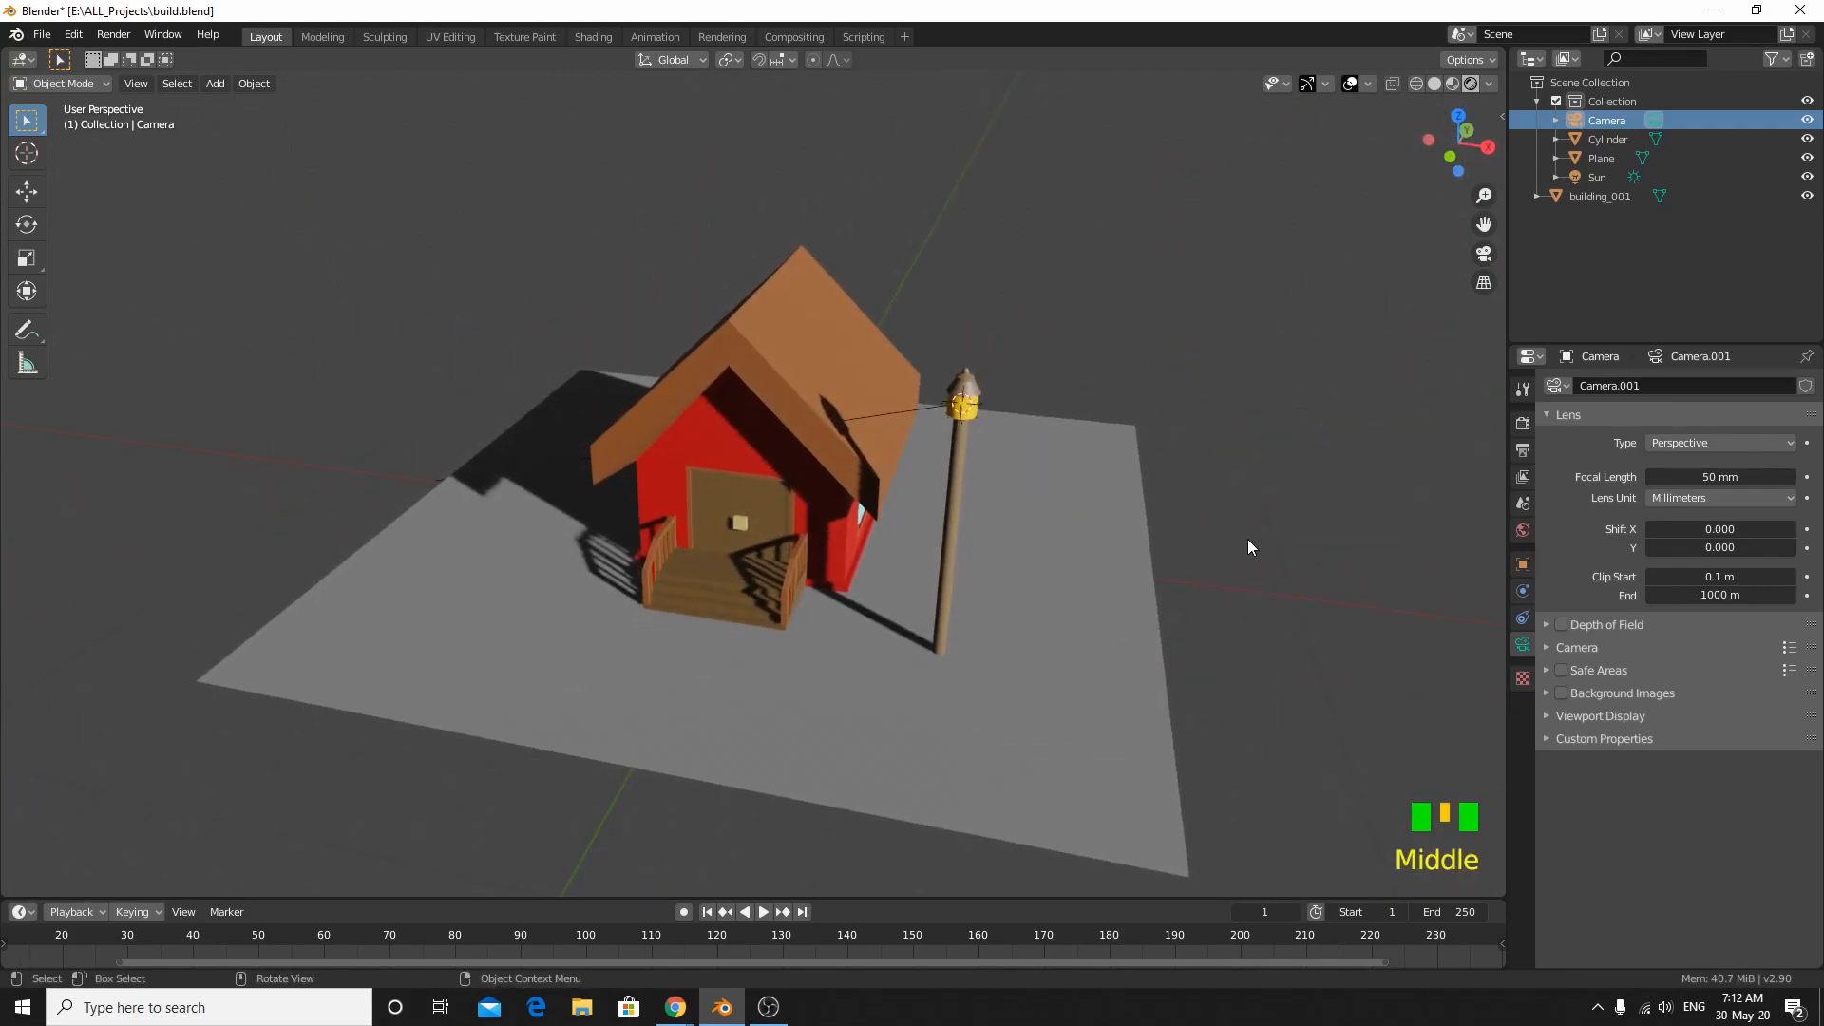
key("KP_0")
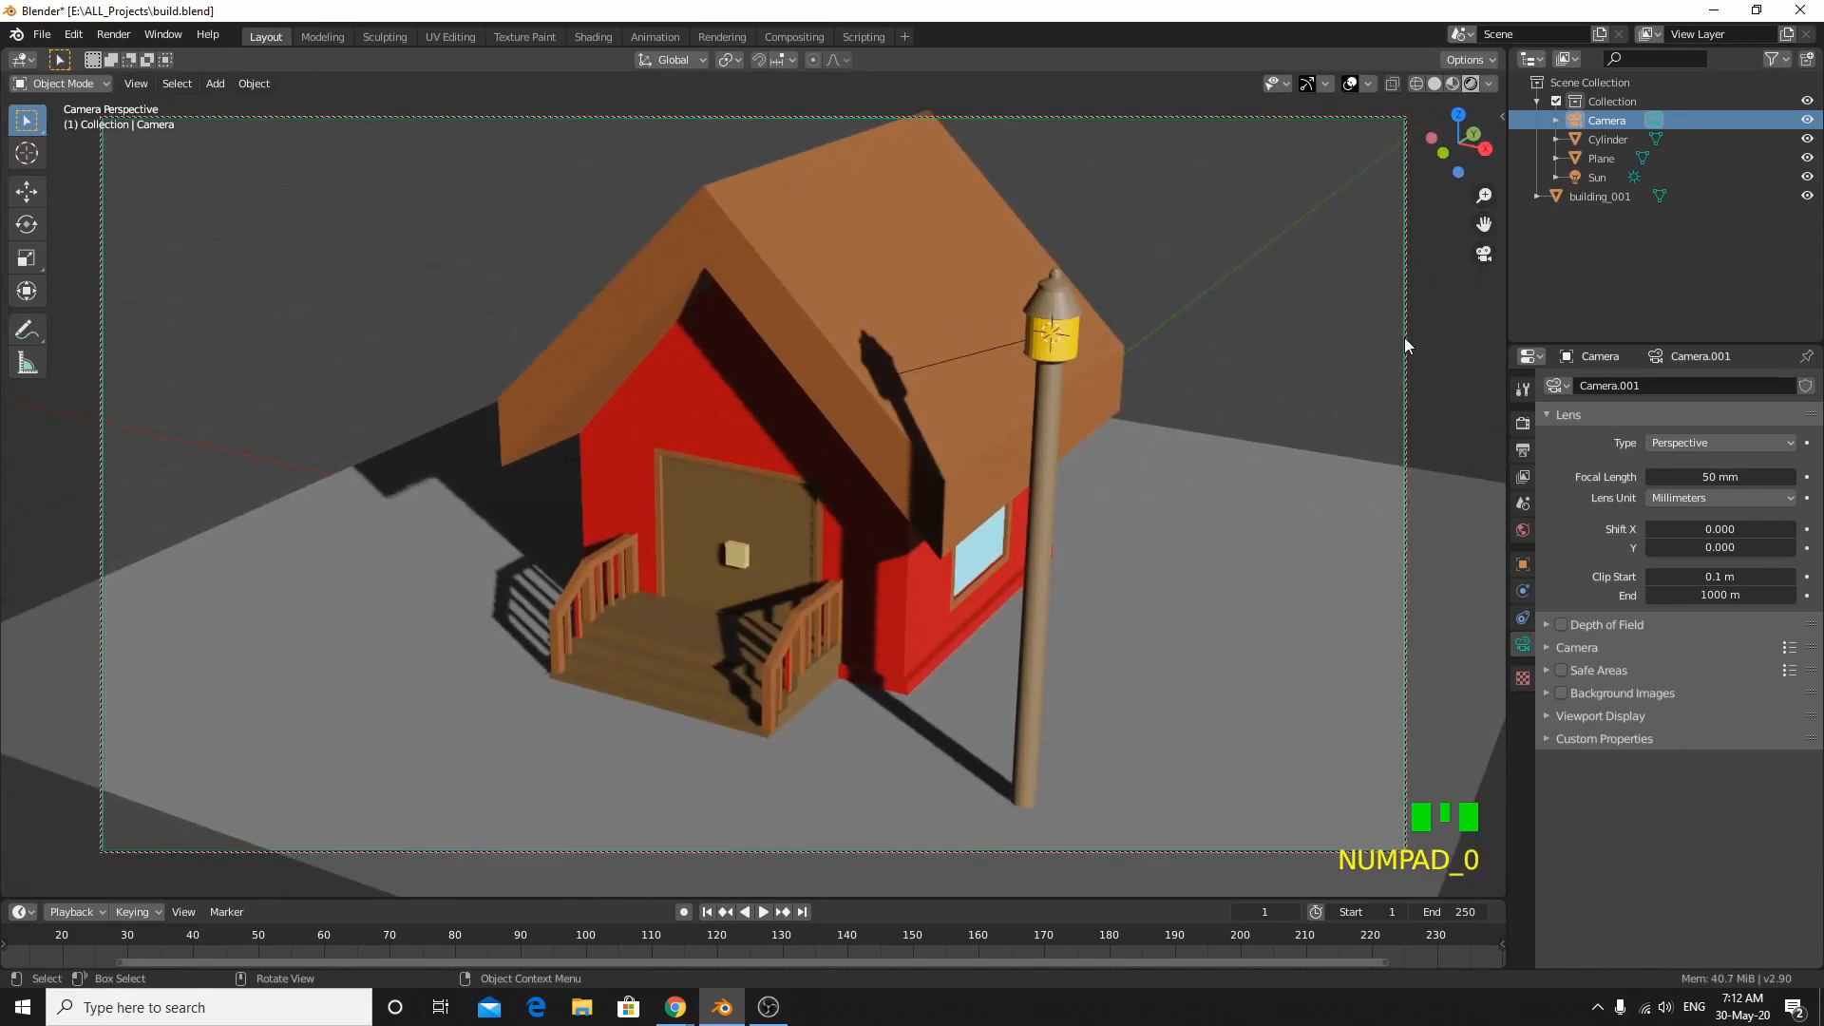
Step: Try the Cycles render engine with GPU Compute as the device and switch the engine back to Eevee
left_click(1525, 418)
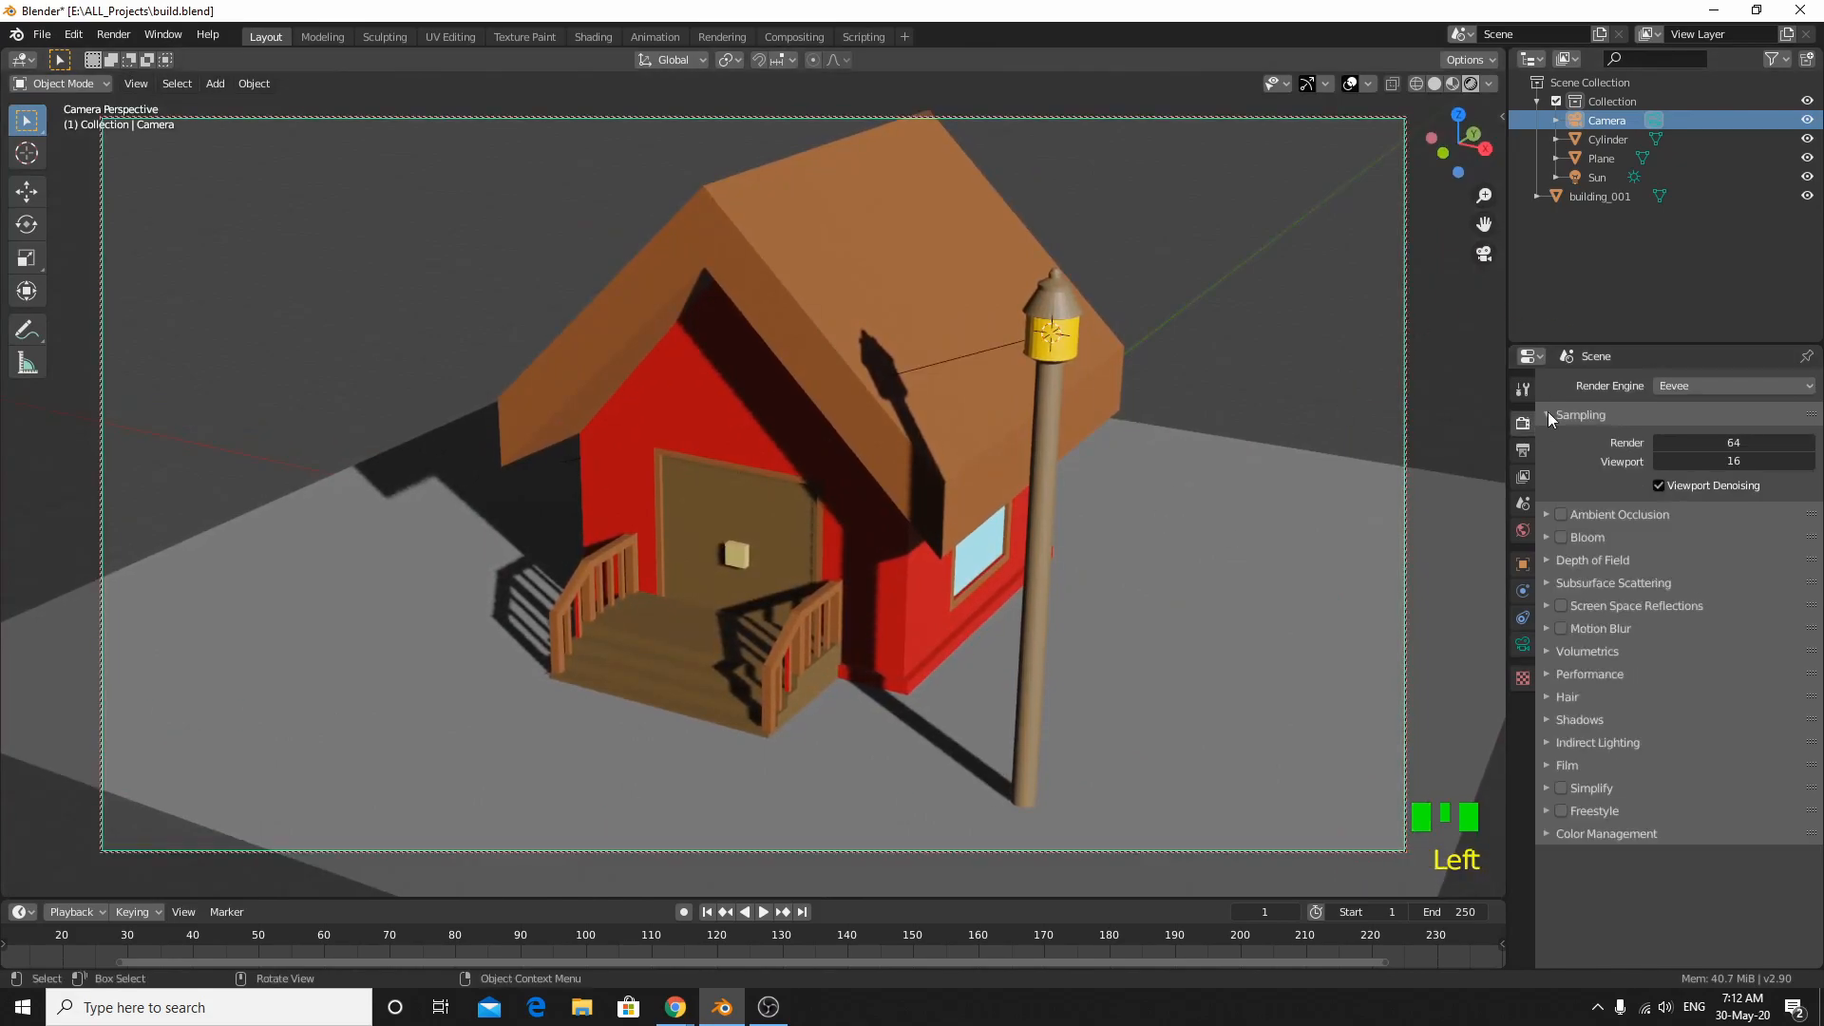
left_click(1679, 396)
left_click(1674, 388)
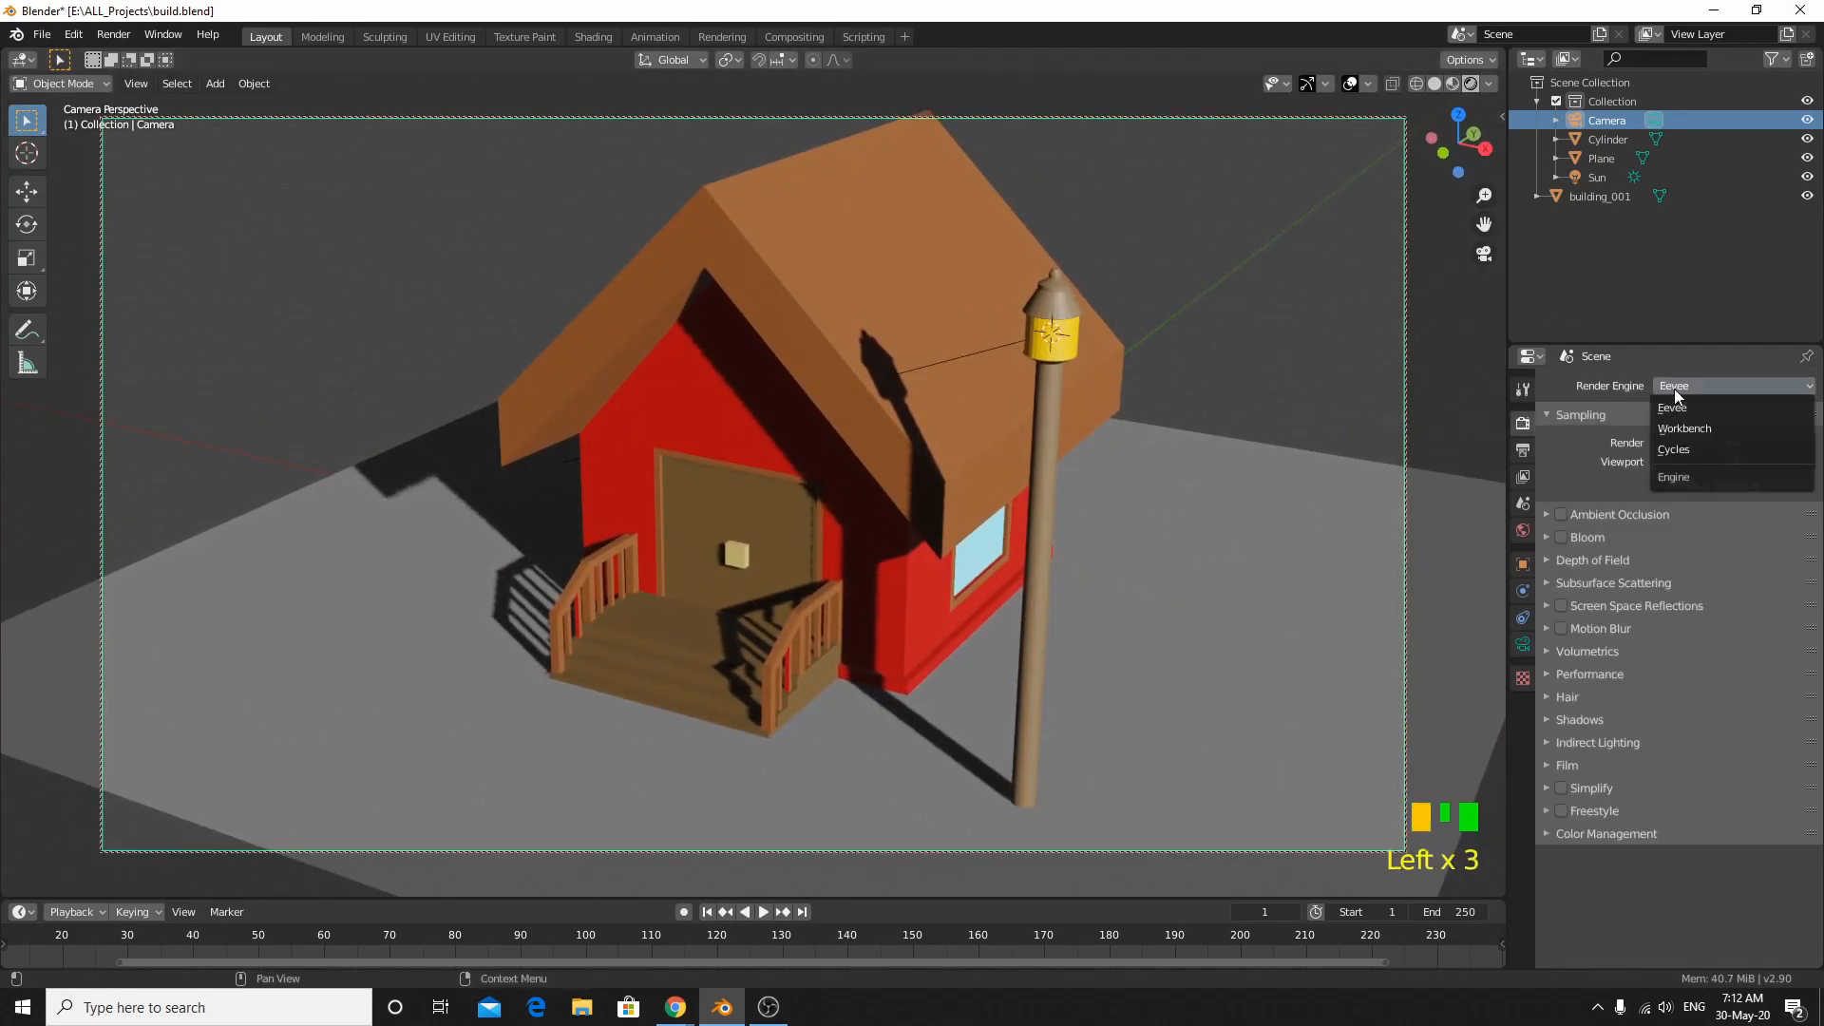
left_click(1664, 448)
left_click(1667, 452)
left_click(1667, 437)
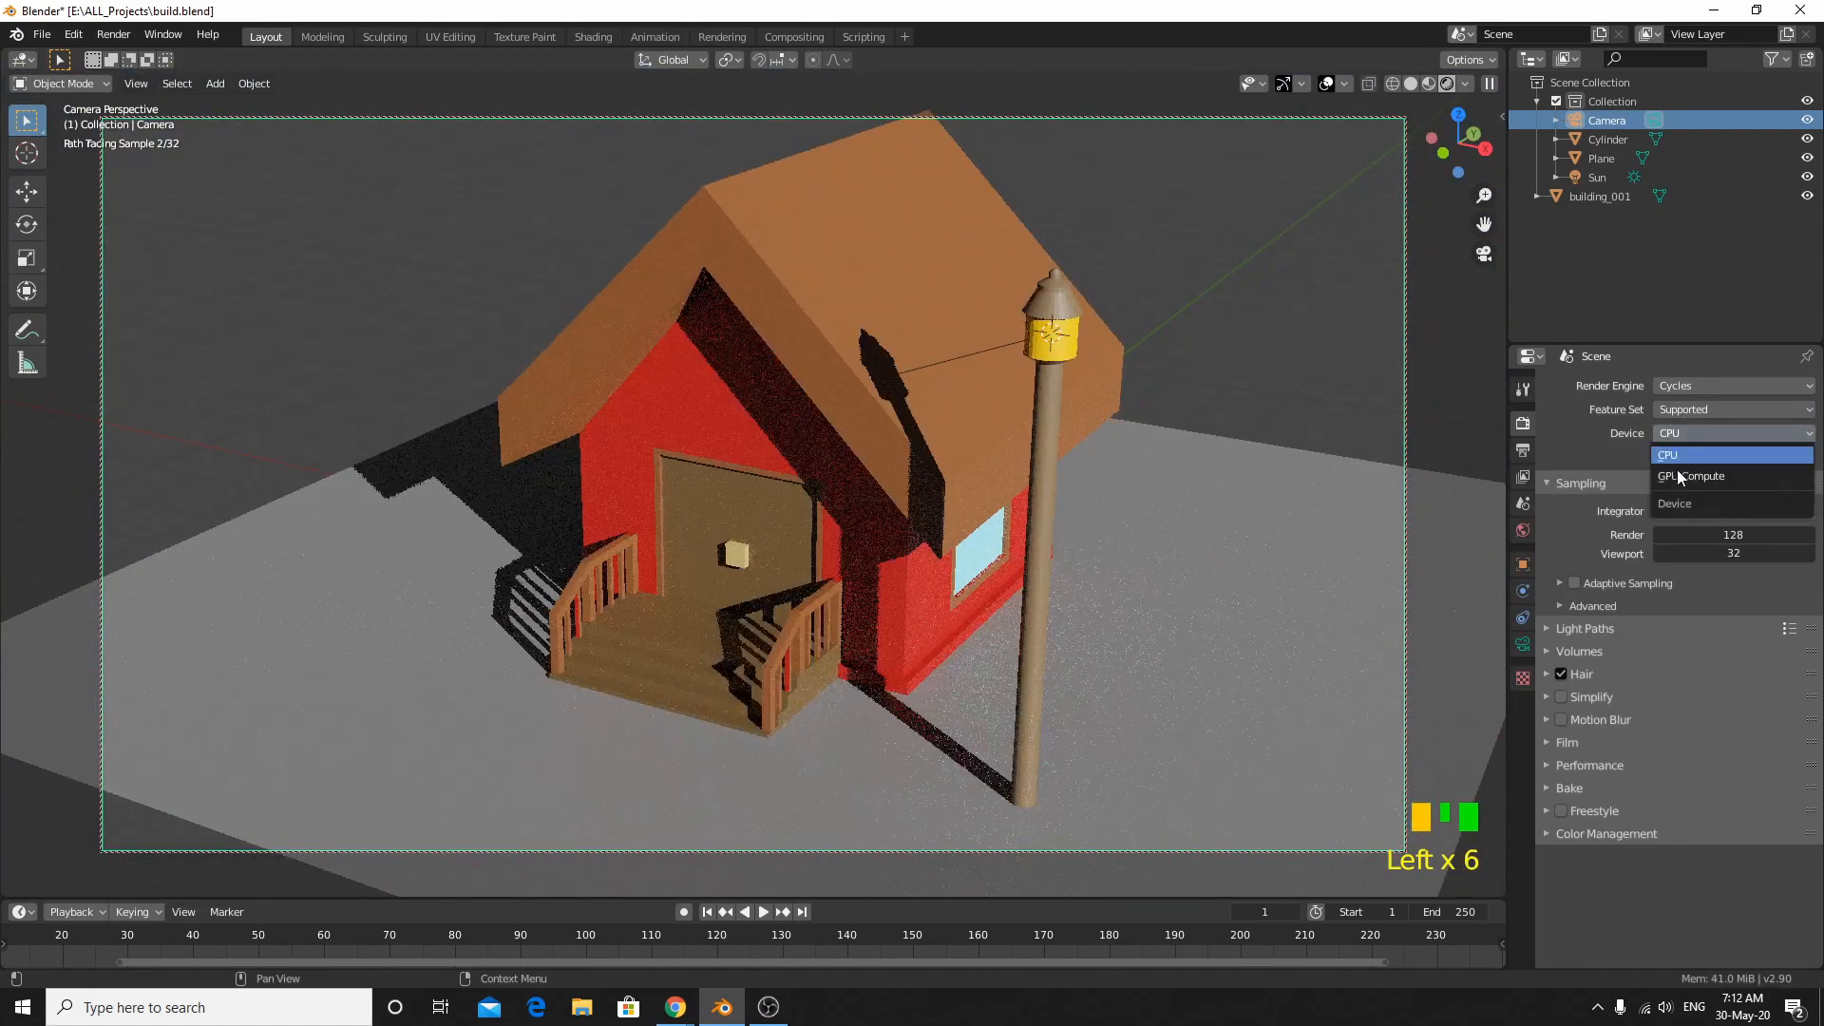
left_click(1661, 454)
left_click(1656, 460)
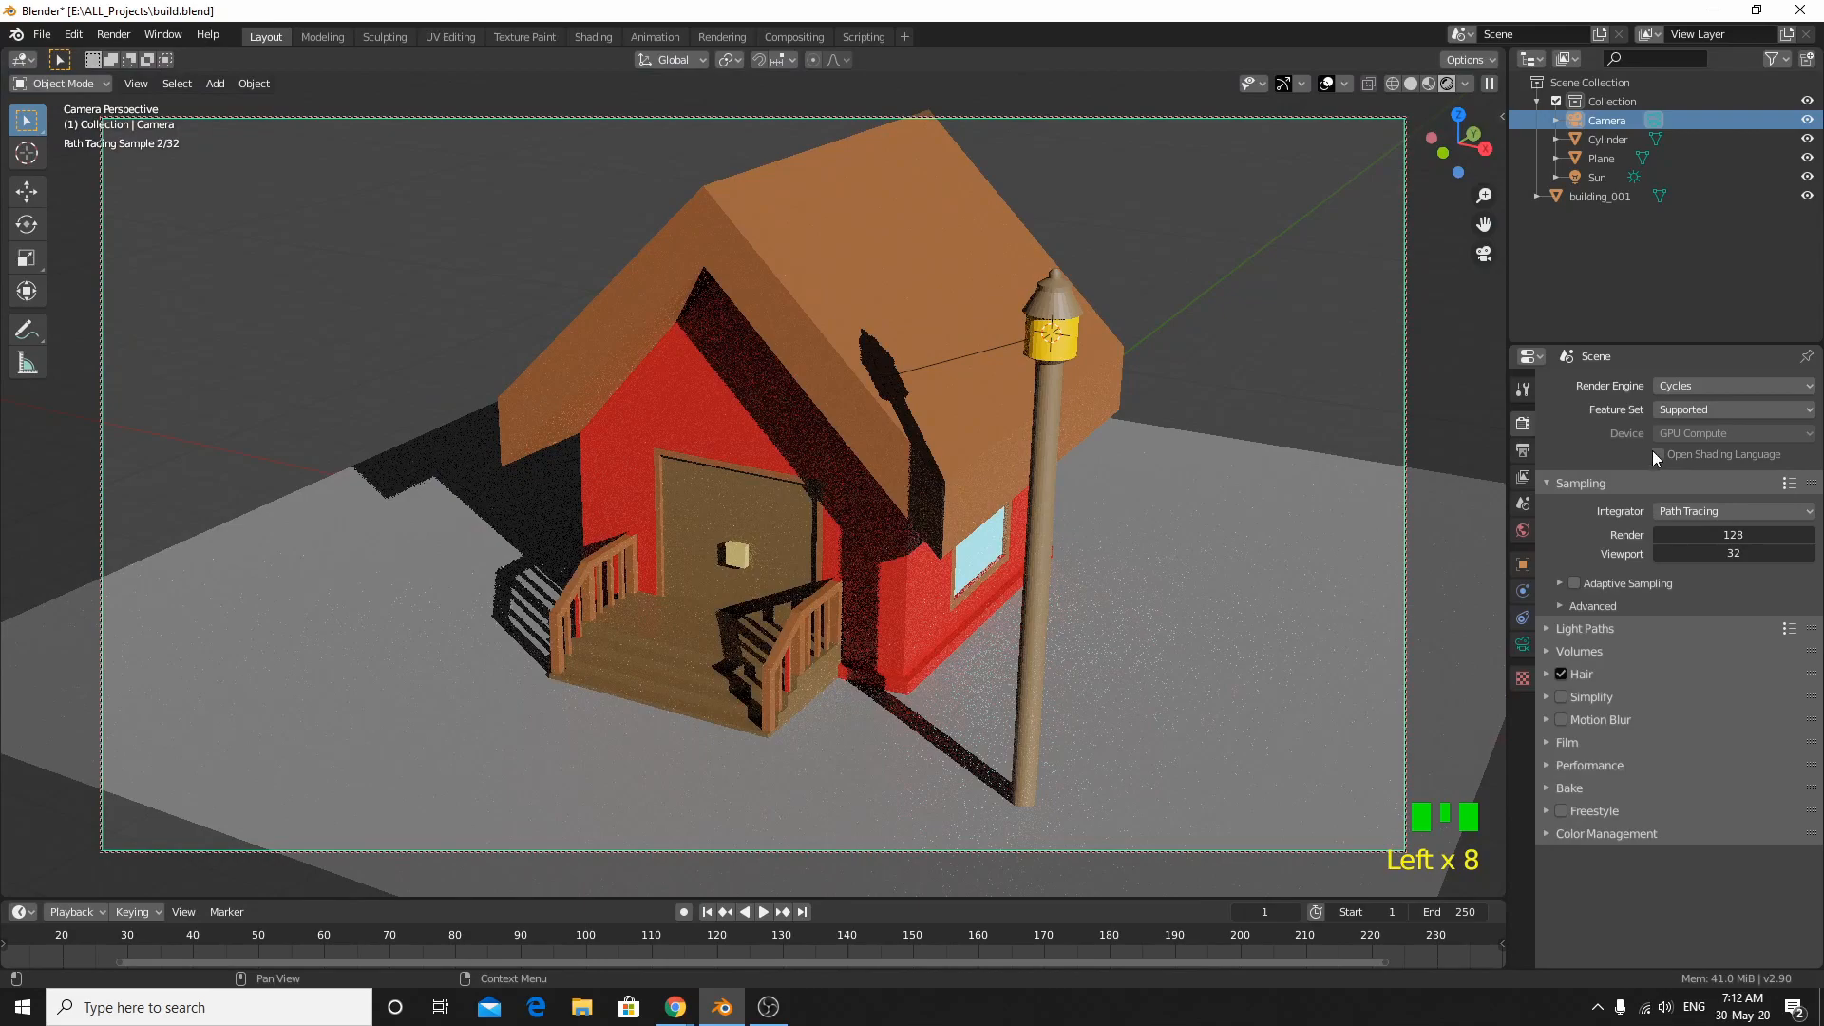
left_click(1691, 383)
left_click(1672, 407)
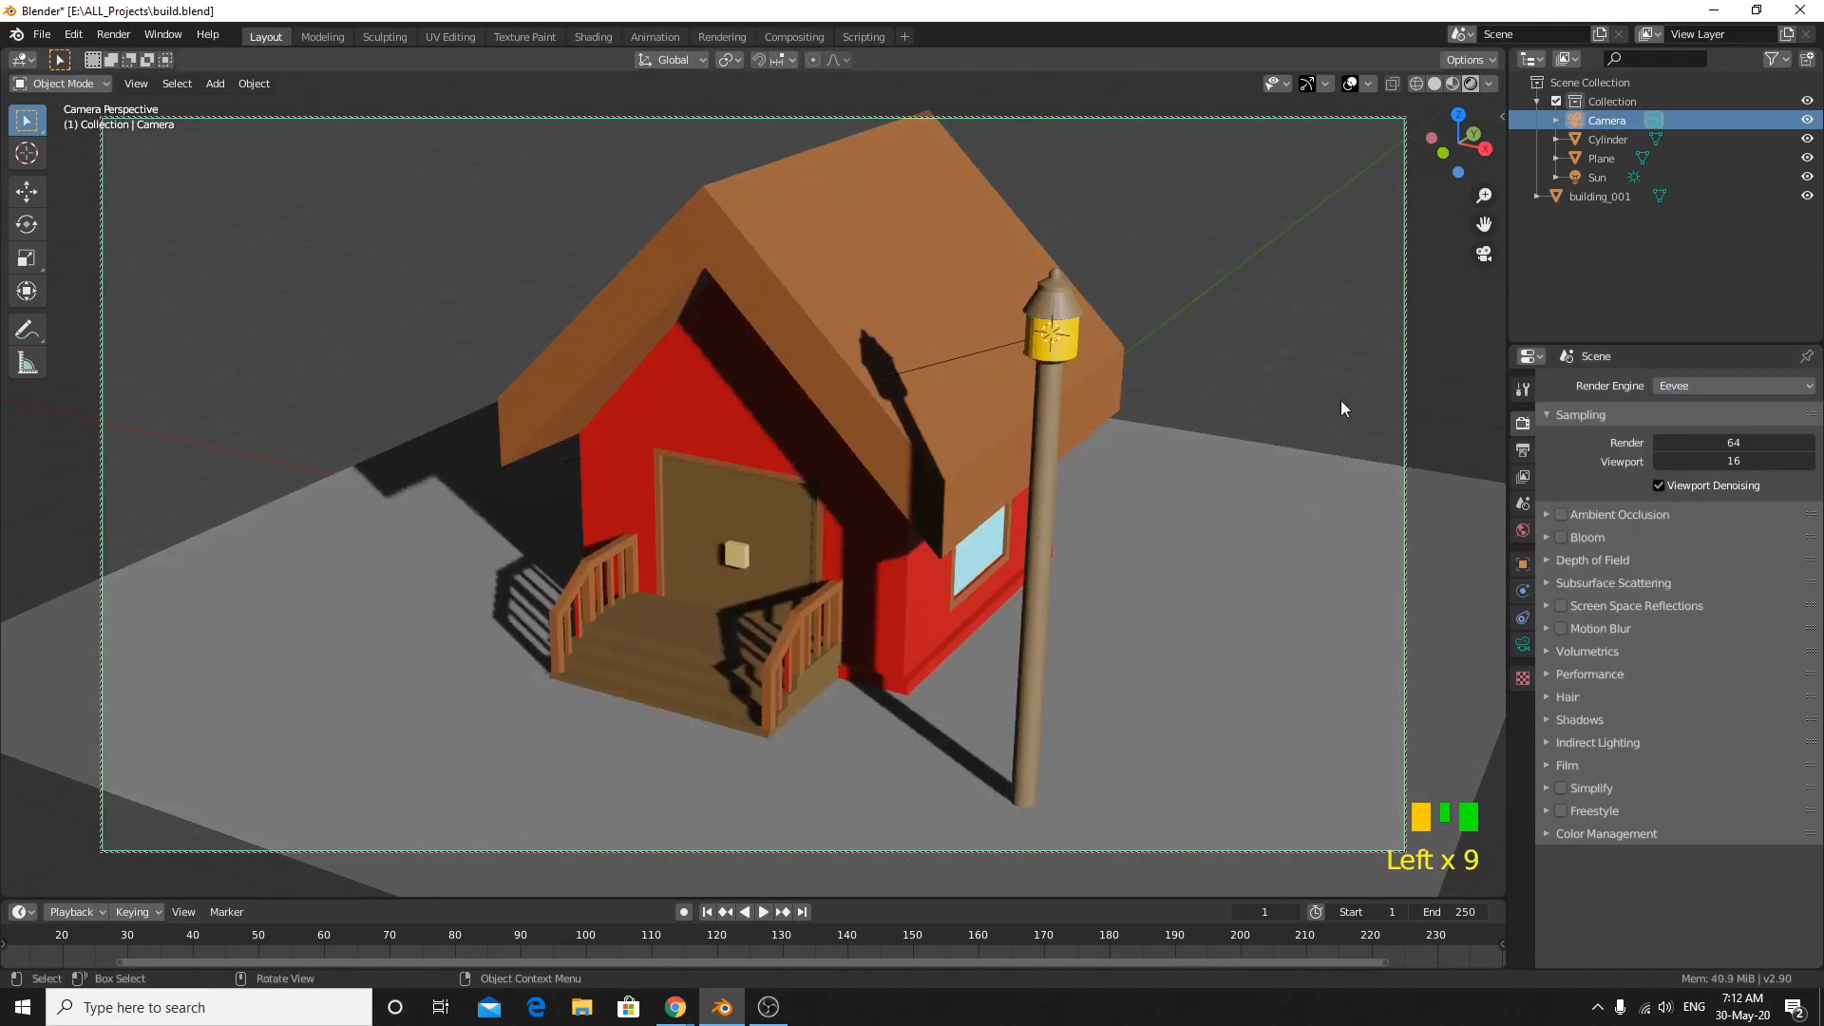
Step: Try changing the lamp post's shading between smooth and flat
left_click(1042, 319)
left_click(1049, 317)
right_click(1053, 316)
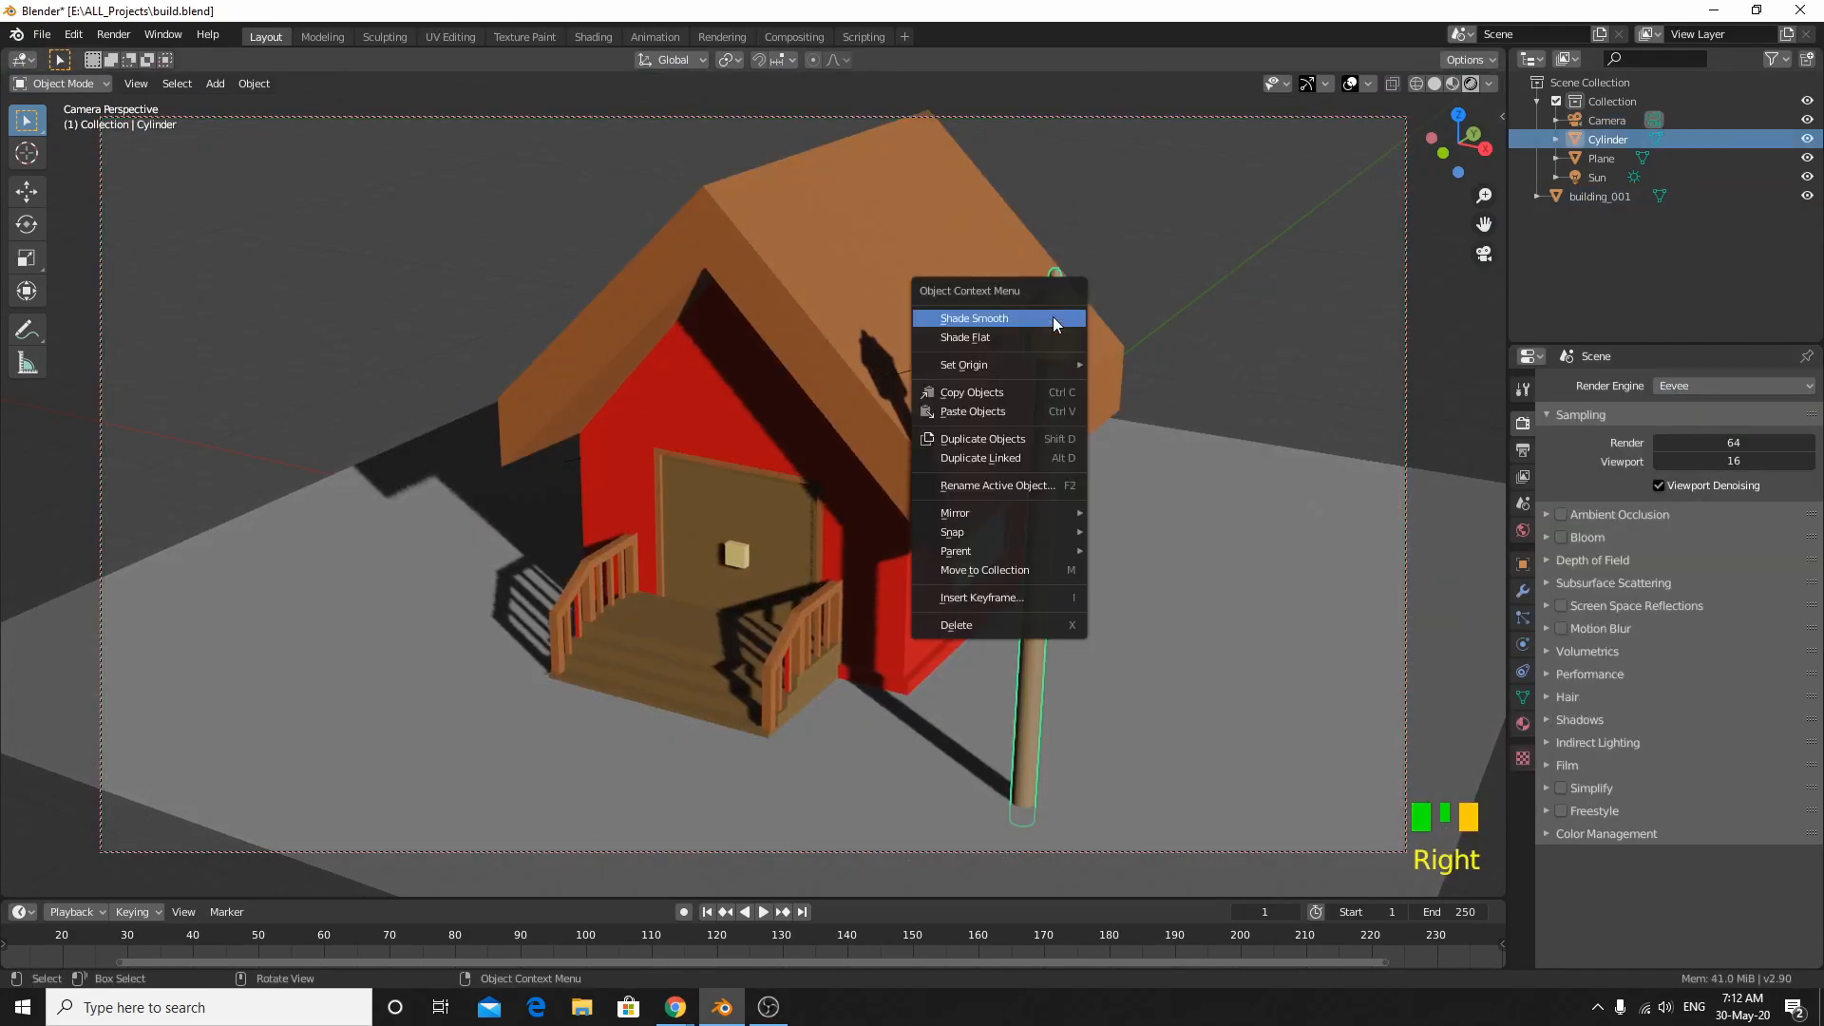
right_click(1062, 368)
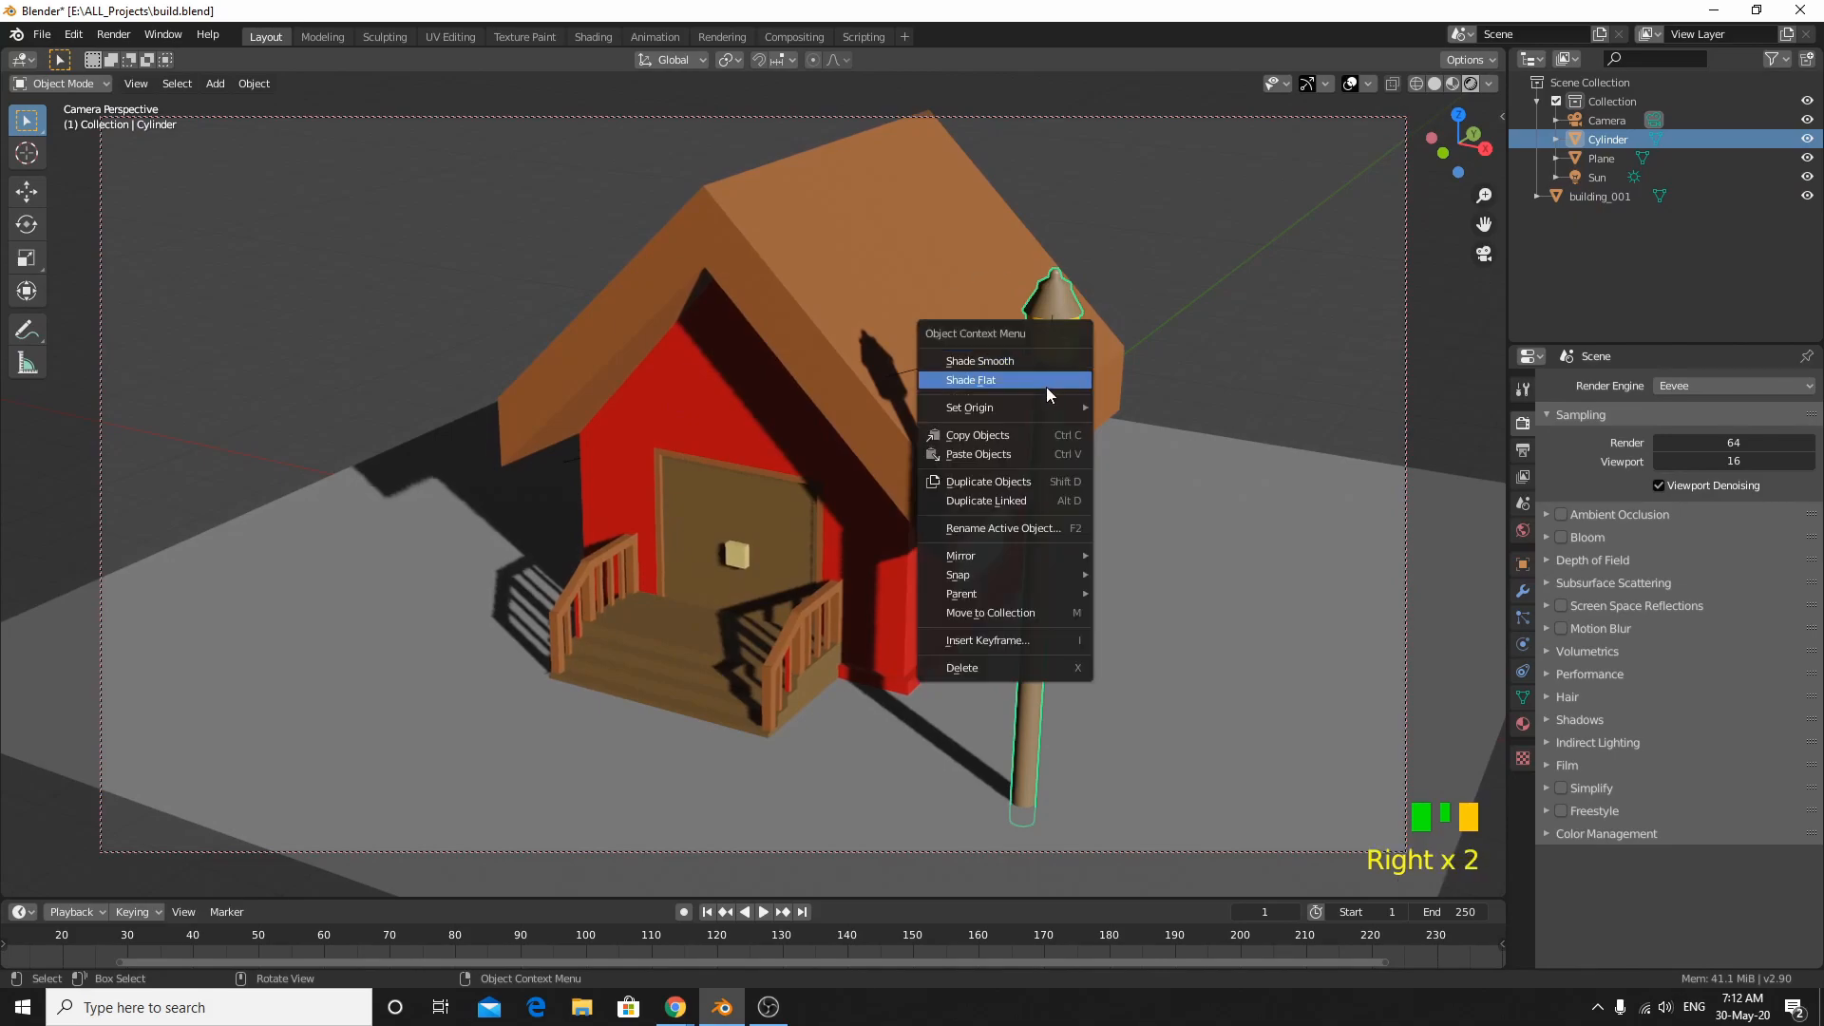
Step: Render the scene as an image and examine the house, door and lamp post in the result
left_click(114, 34)
left_click(129, 61)
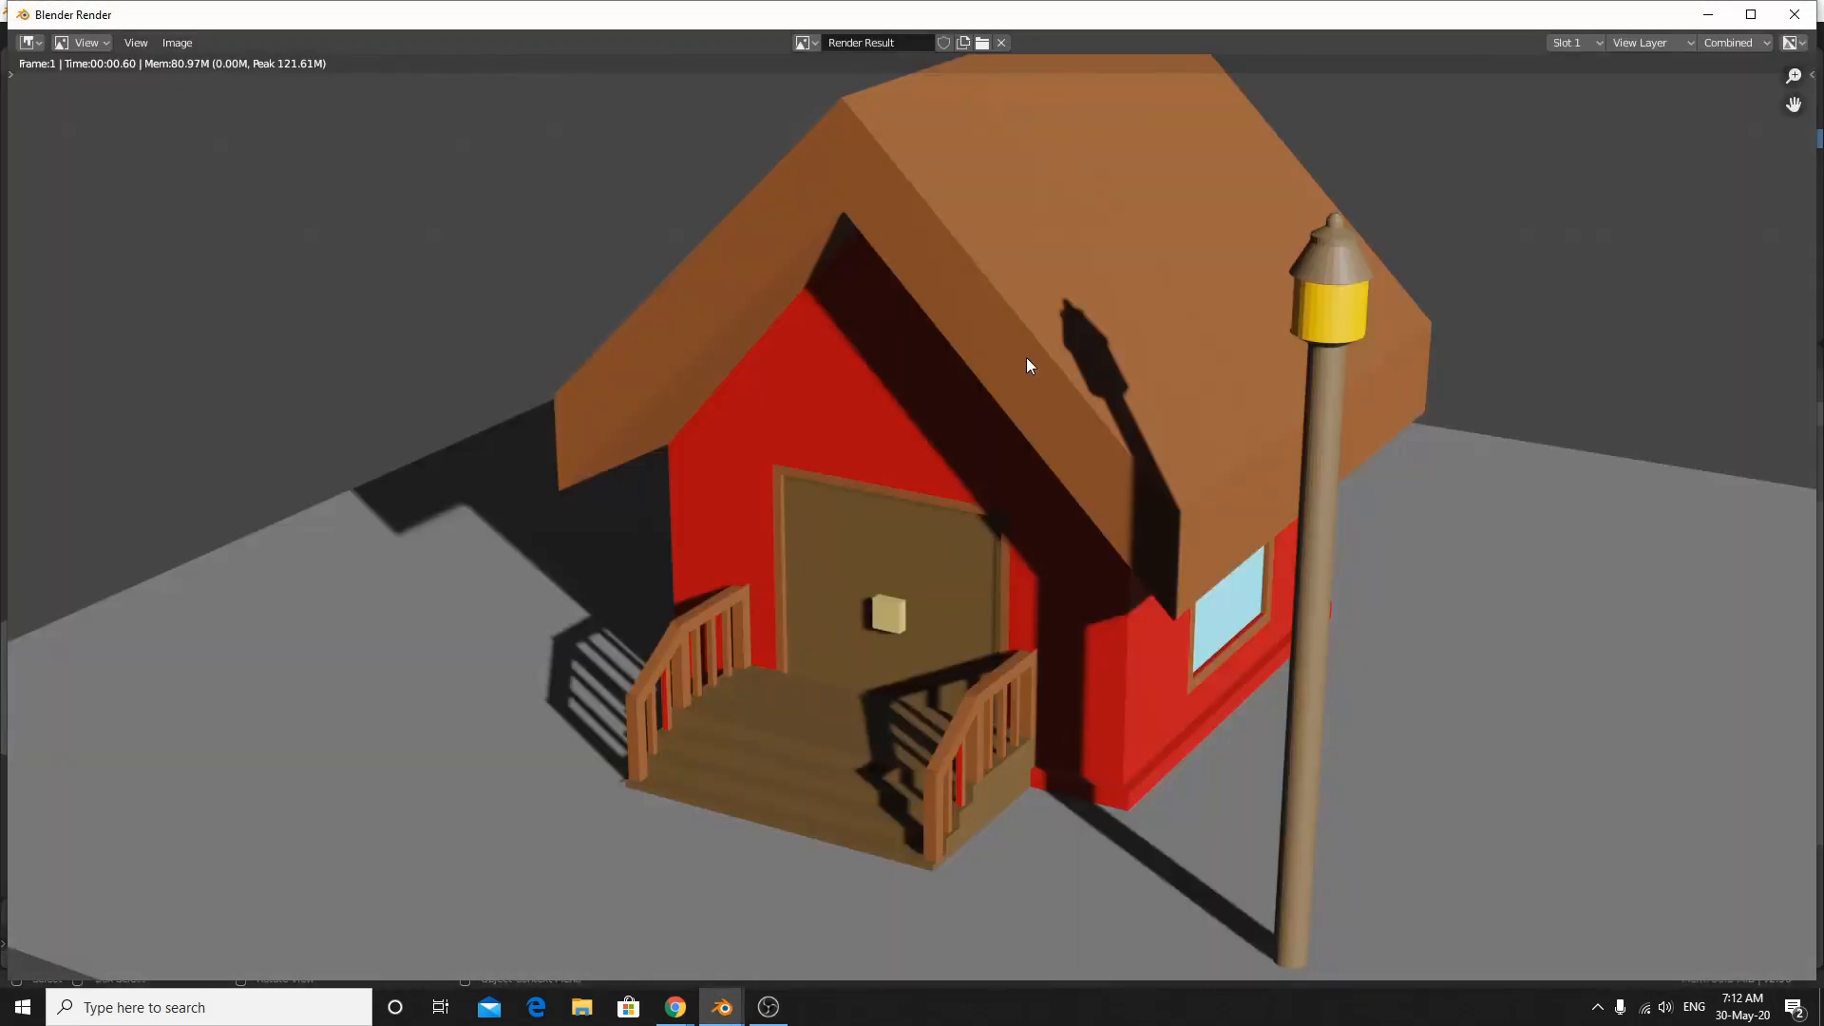
scroll(1246, 602, "down", 2)
scroll(1246, 606, "up", 8)
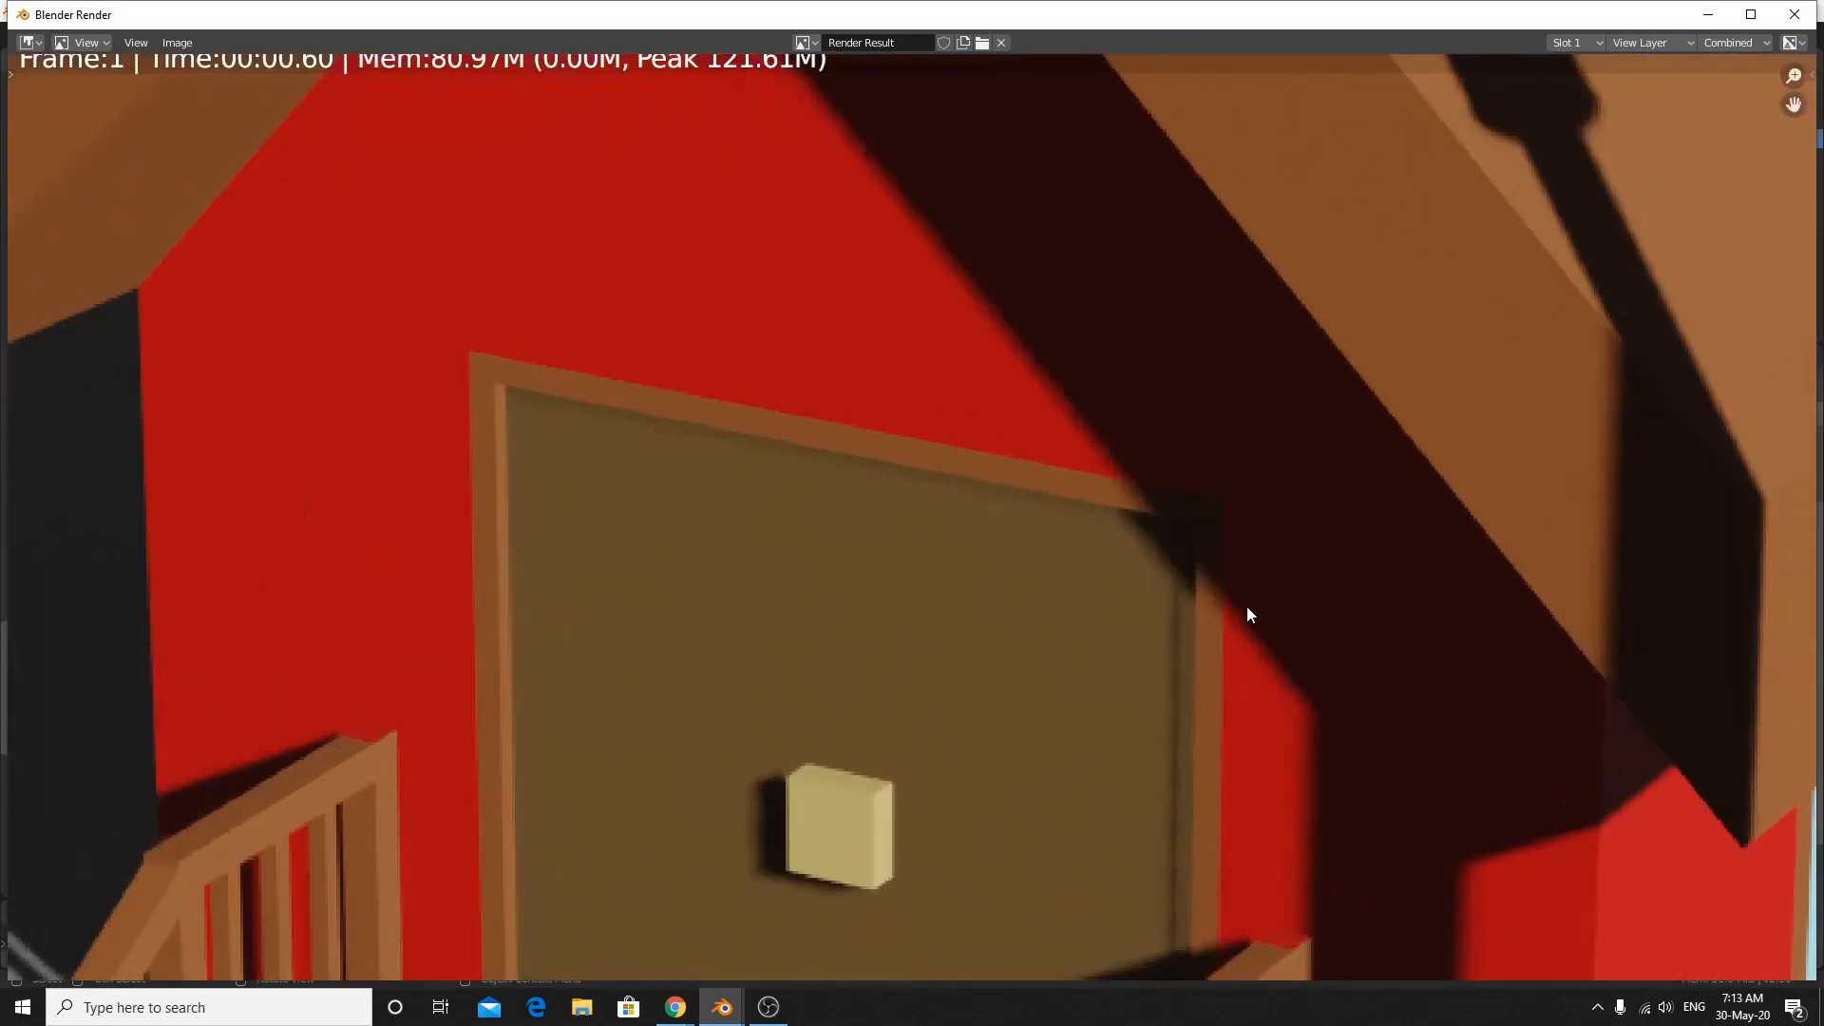
scroll(1240, 602, "down", 5)
scroll(1225, 594, "down", 4)
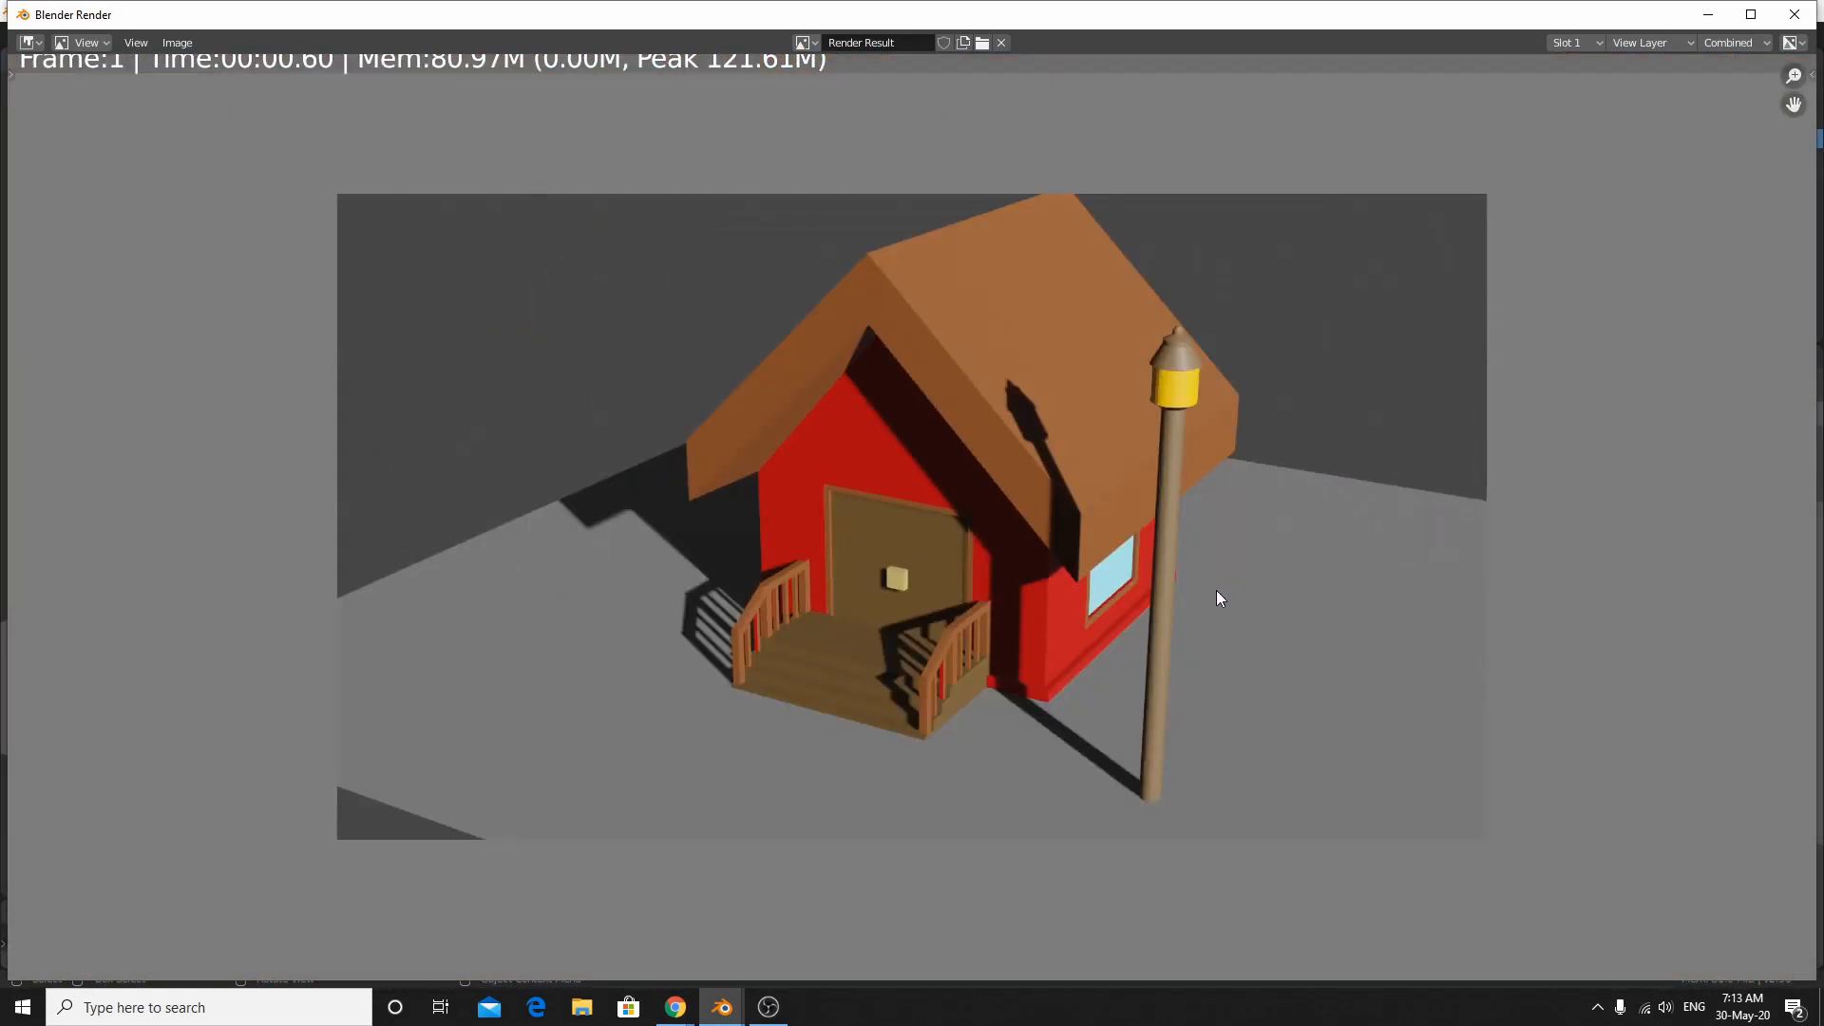
scroll(1199, 608, "up", 1)
mouse_move(1195, 614)
middle_mouse_down()
mouse_move(1264, 646)
mouse_move(1223, 570)
mouse_move(1204, 591)
middle_mouse_up()
scroll(1215, 595, "down", 1)
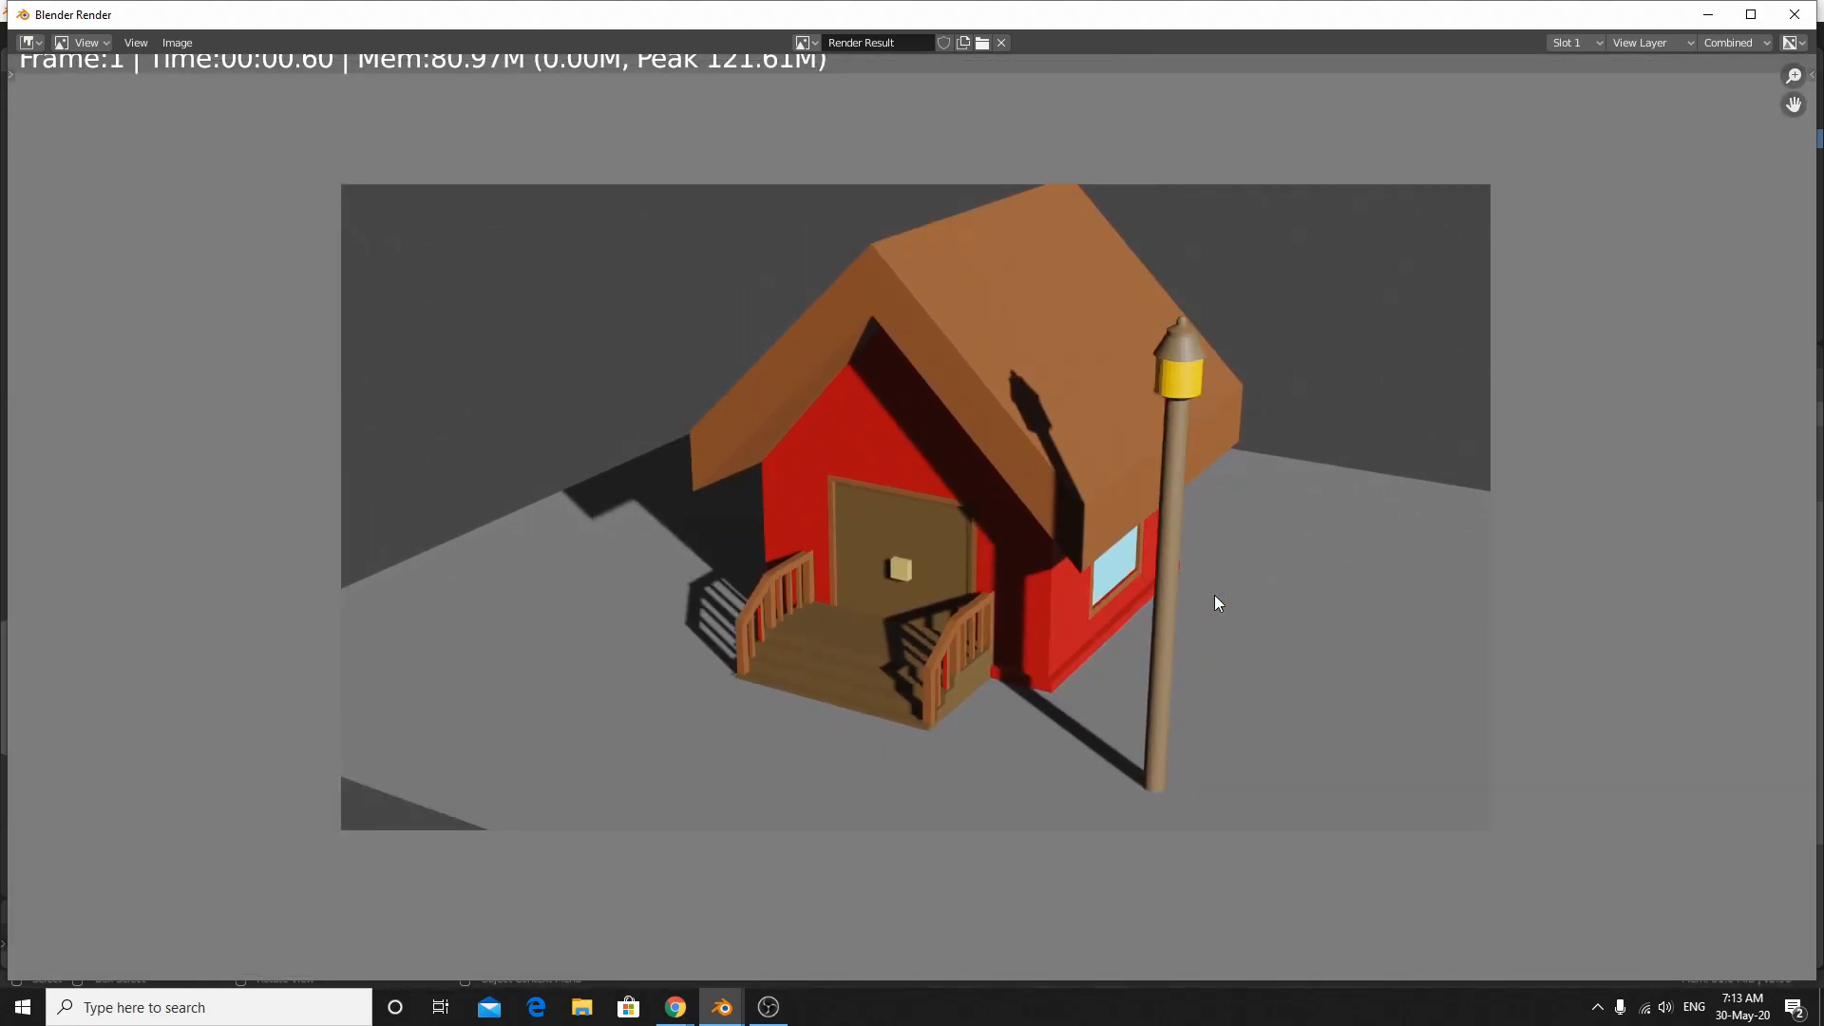
scroll(1214, 595, "up", 9)
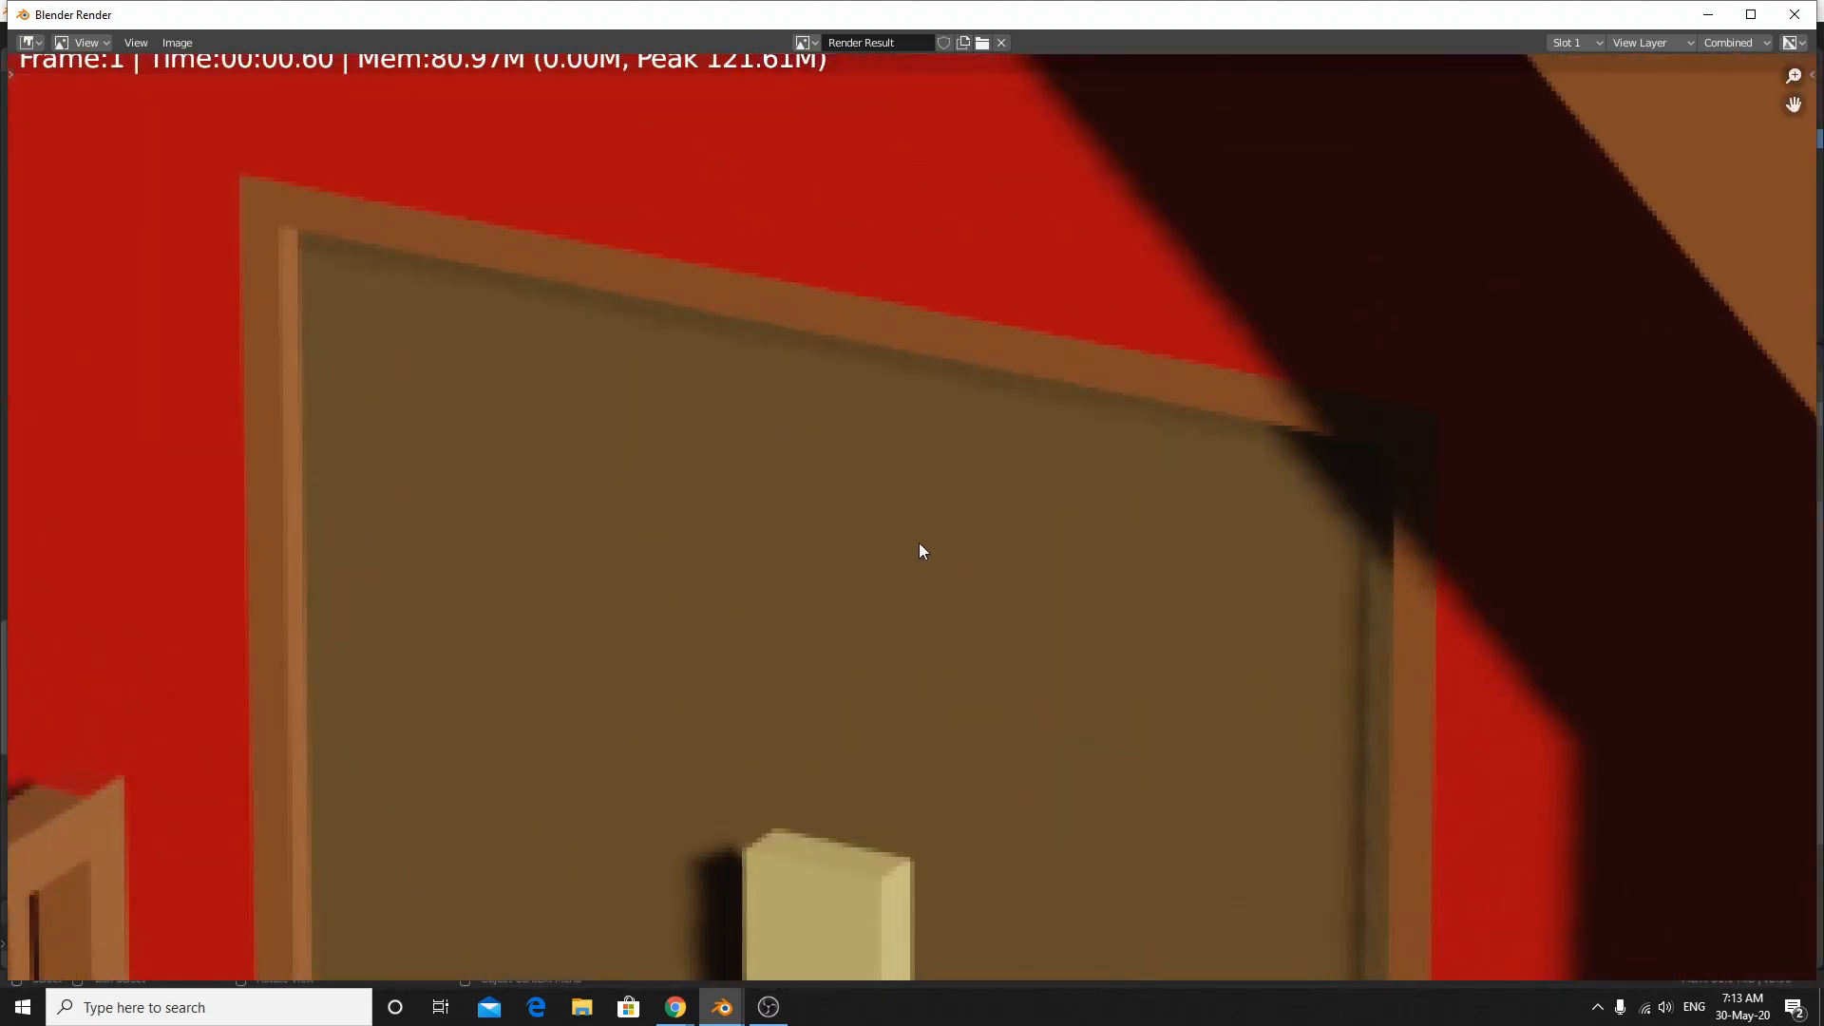
scroll(872, 660, "down", 8)
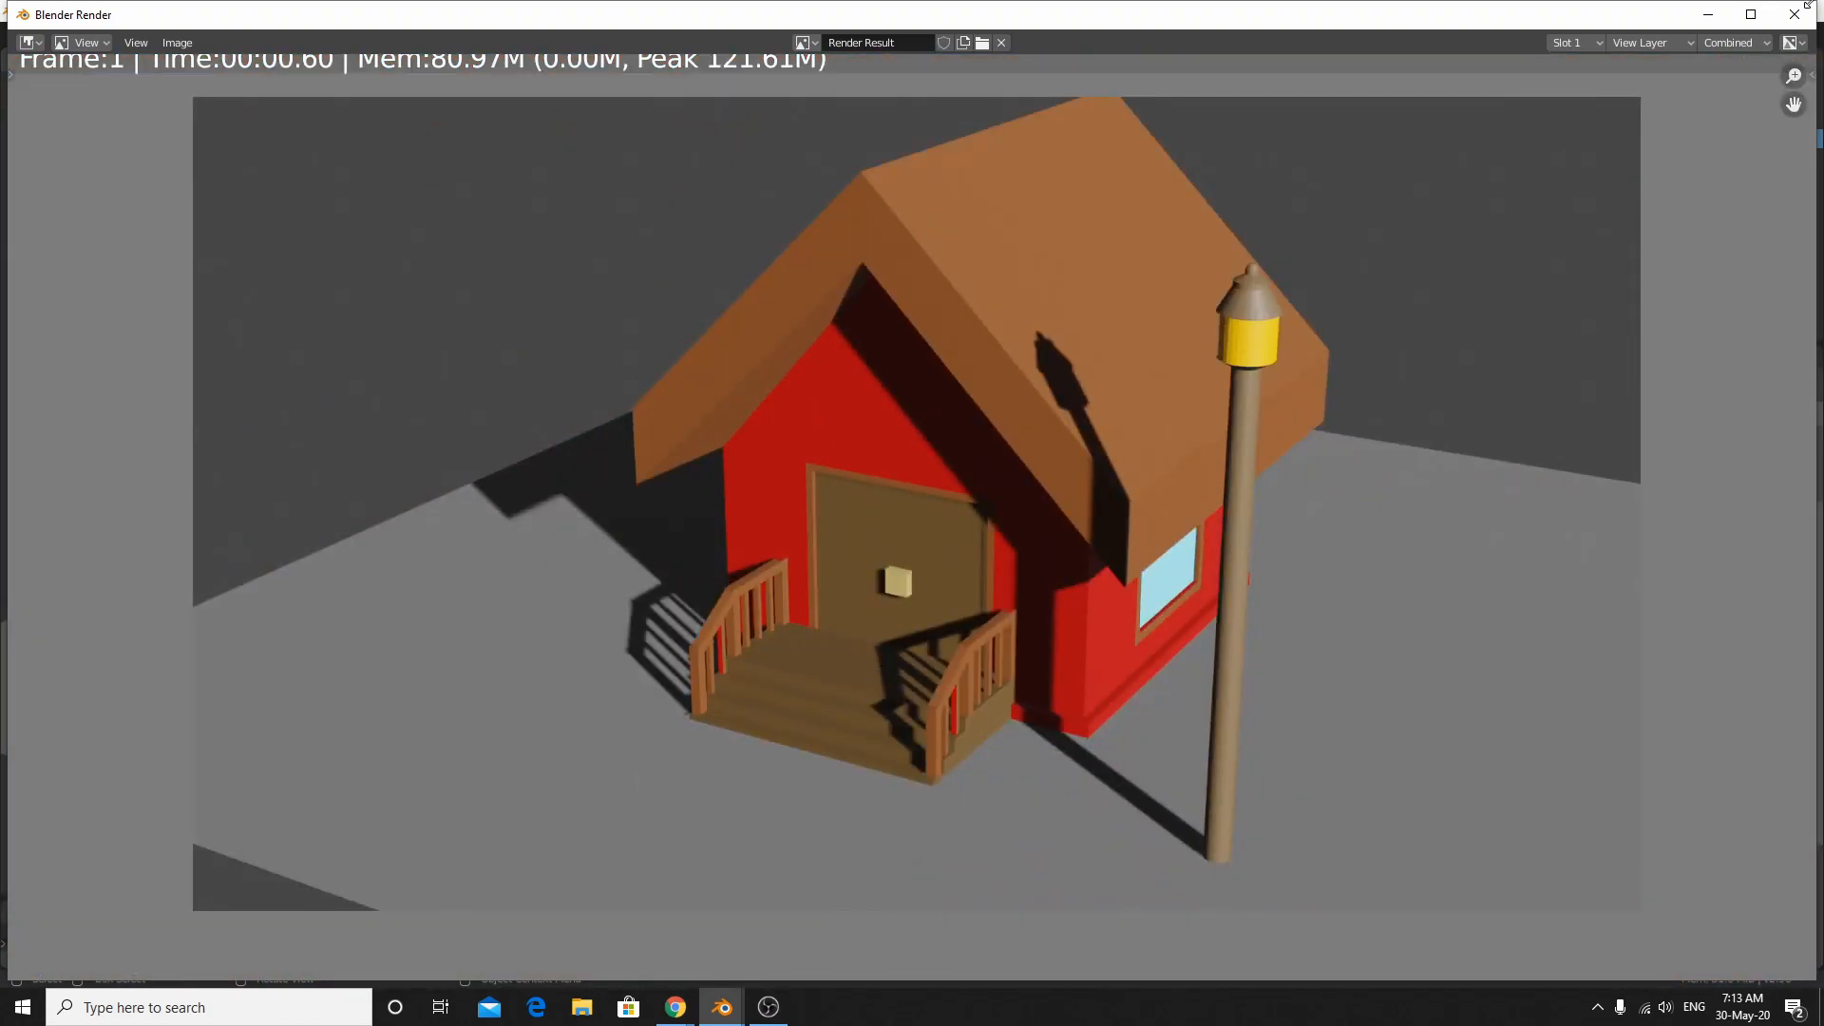
left_click(1791, 43)
left_click(1796, 21)
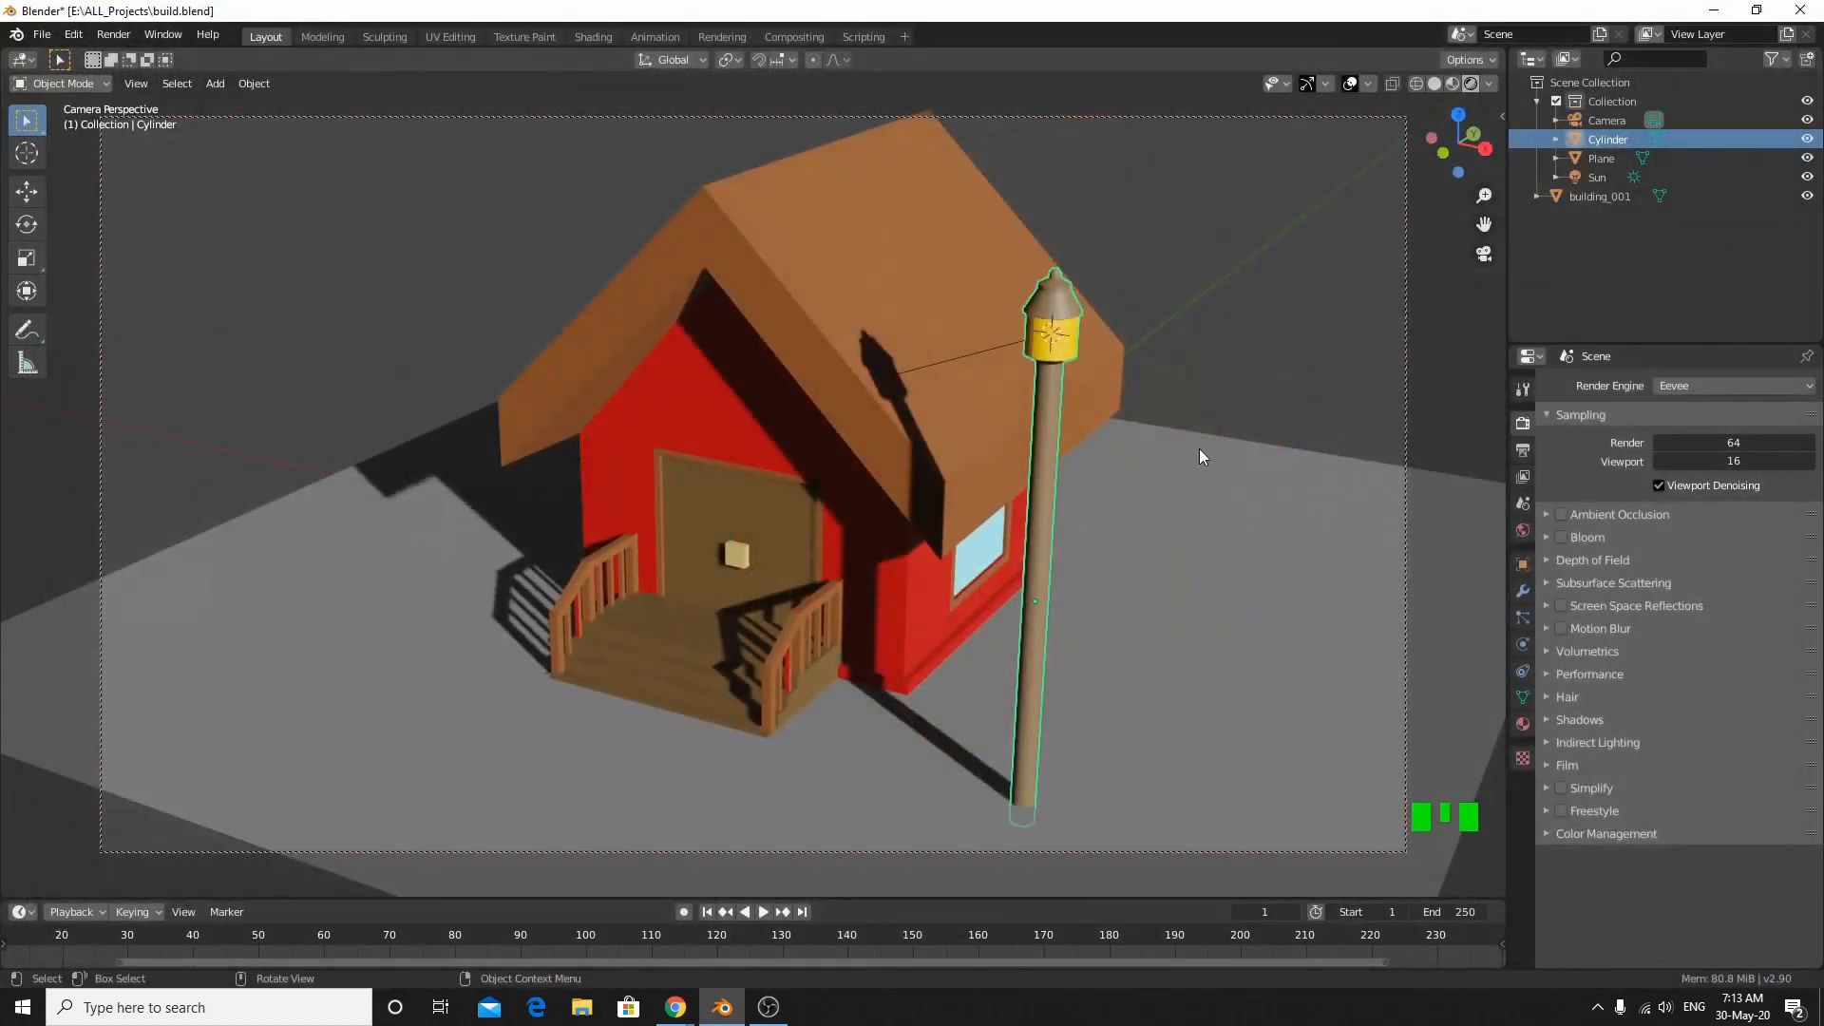
Step: Select the vertical centre edge loop of the door and knob in Edit Mode and duplicate it in place
key("KP_0")
left_click(806, 538)
middle_click_drag(805, 539, 855, 468)
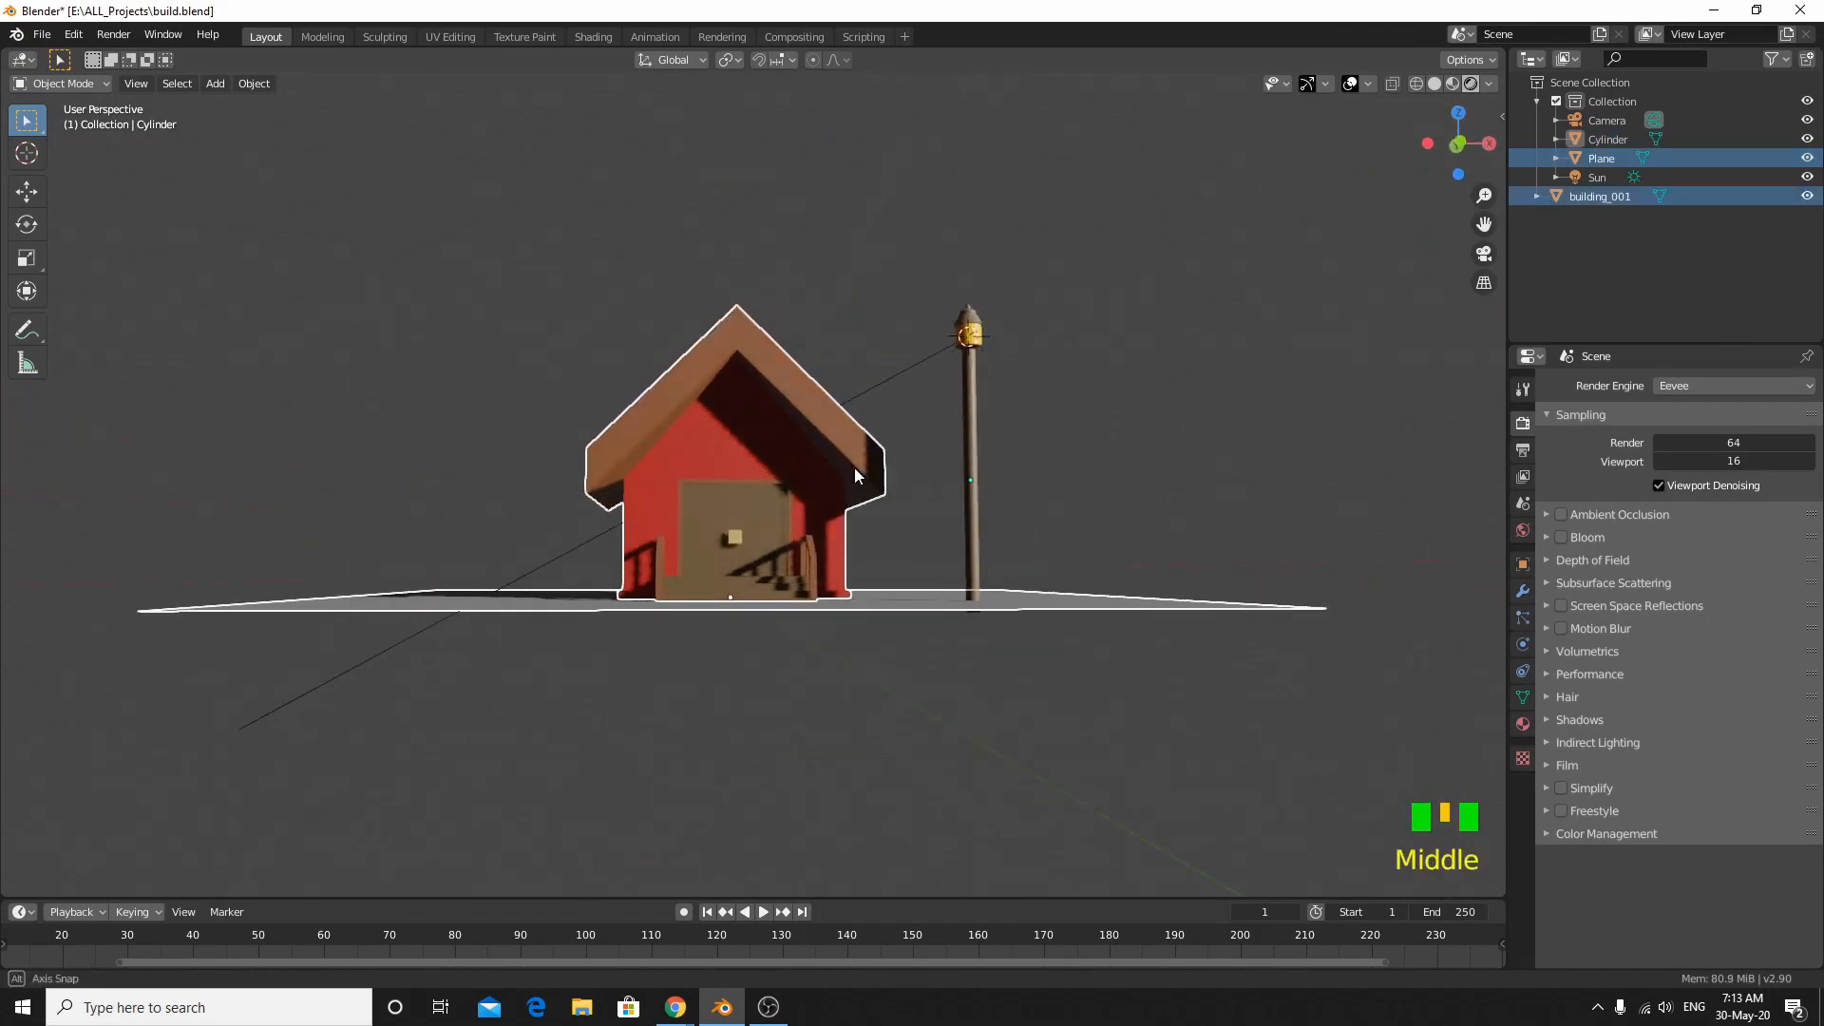
left_click(784, 420)
key("Tab")
scroll(827, 591, "up", 6)
left_click(709, 539)
key("2")
left_click(701, 535)
left_click(701, 542, "alt")
scroll(700, 560, "up", 2)
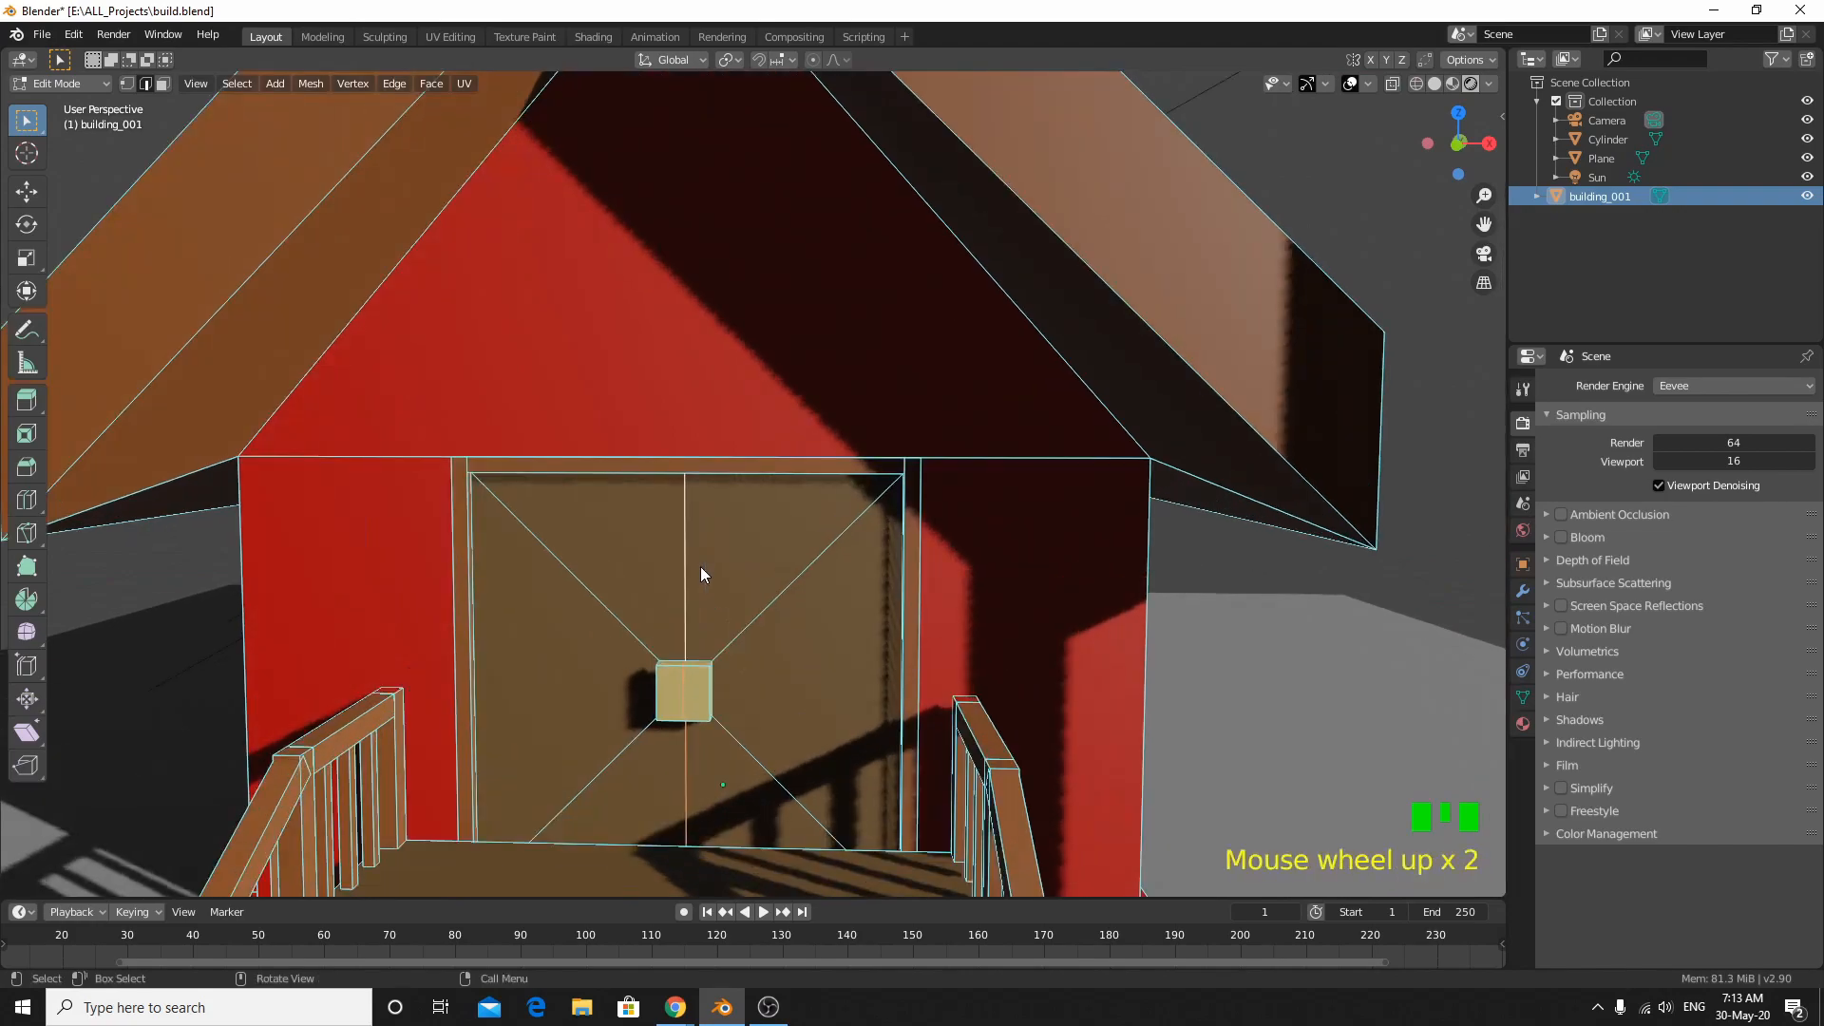
scroll(709, 587, "down", 1)
mouse_move(709, 586)
middle_mouse_down("shift")
mouse_move(774, 577)
mouse_move(723, 612)
middle_mouse_up("shift")
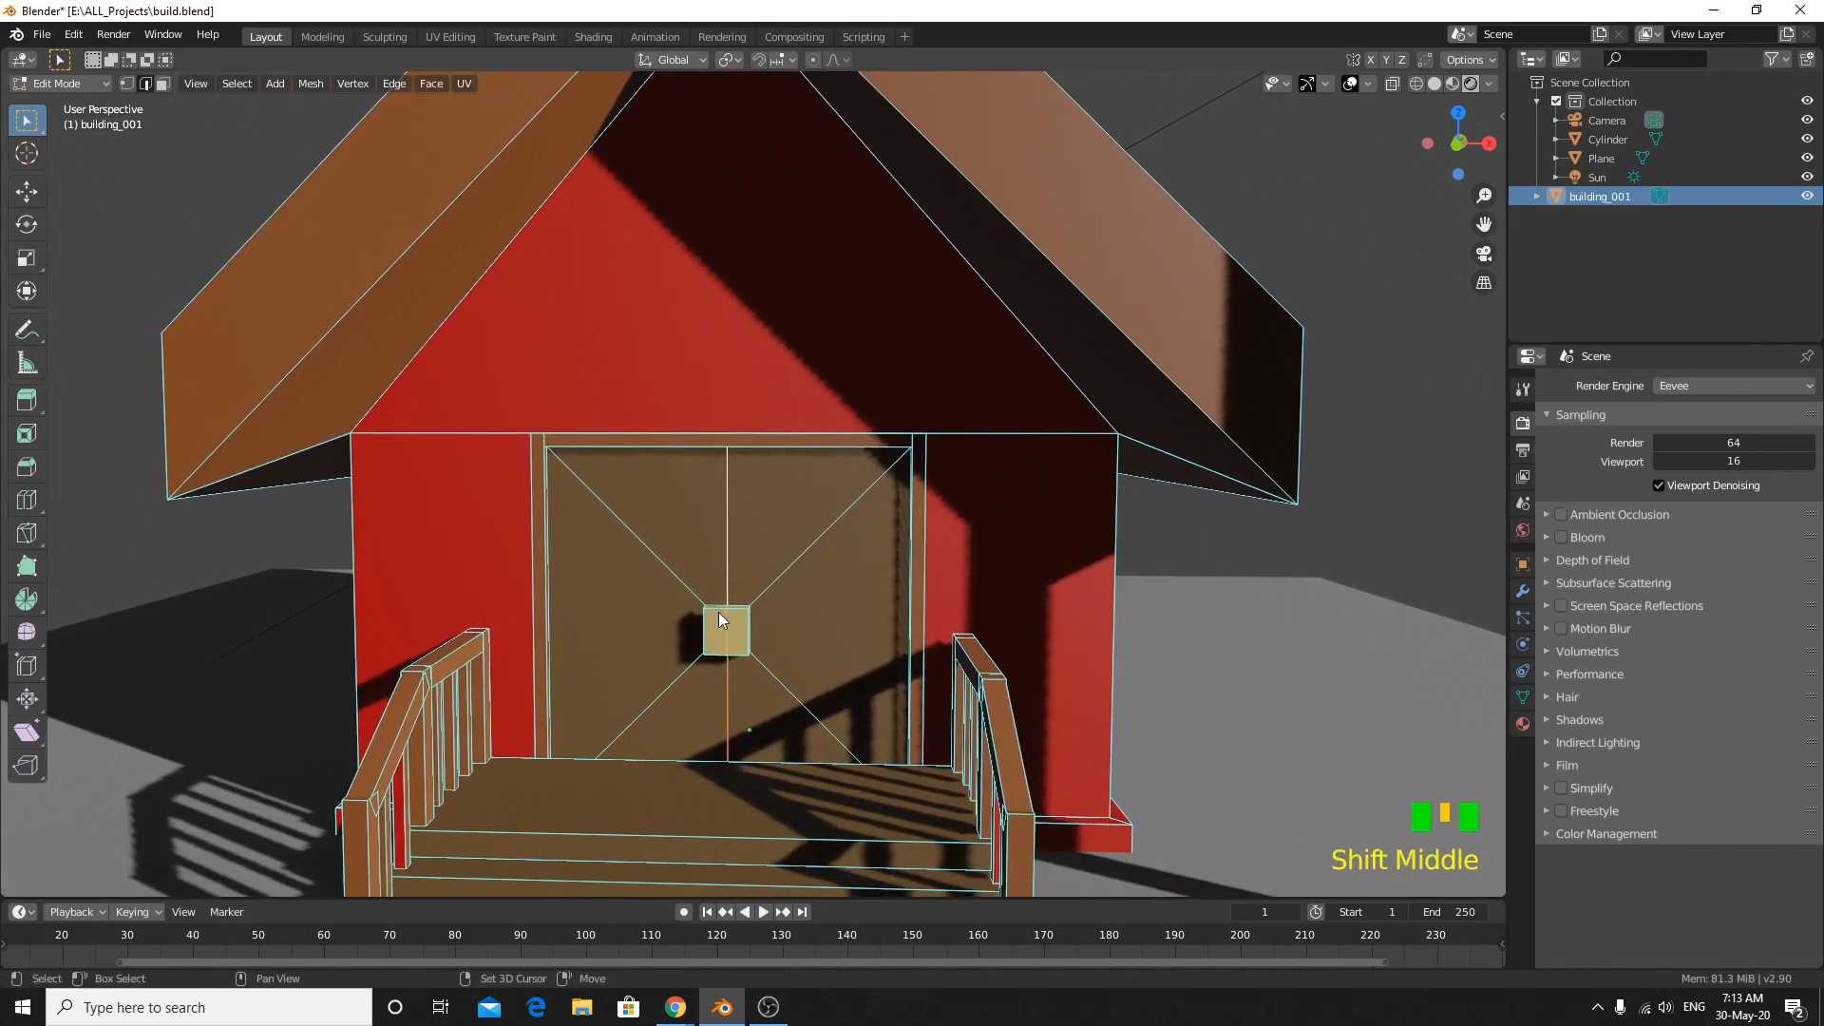
key("shift+d")
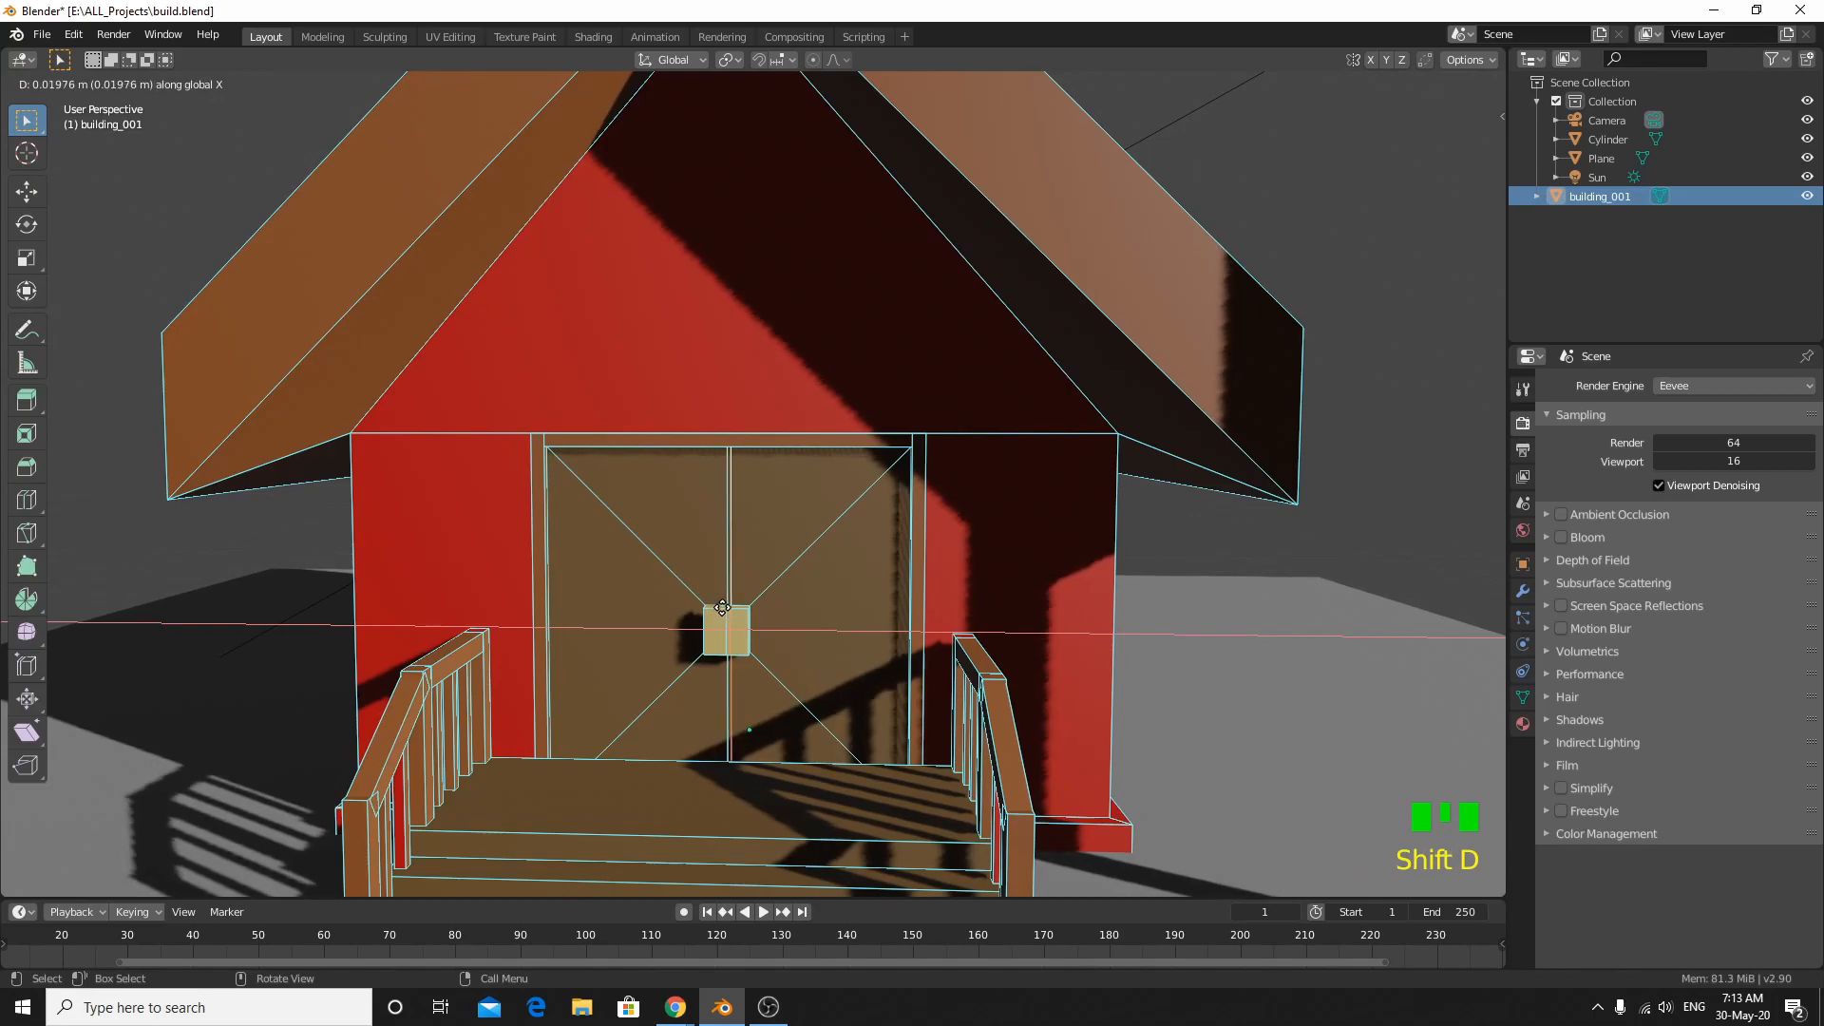
right_click(722, 607)
Step: Add a new material to the house in its own slot and set its base colour to black
left_click(1524, 725)
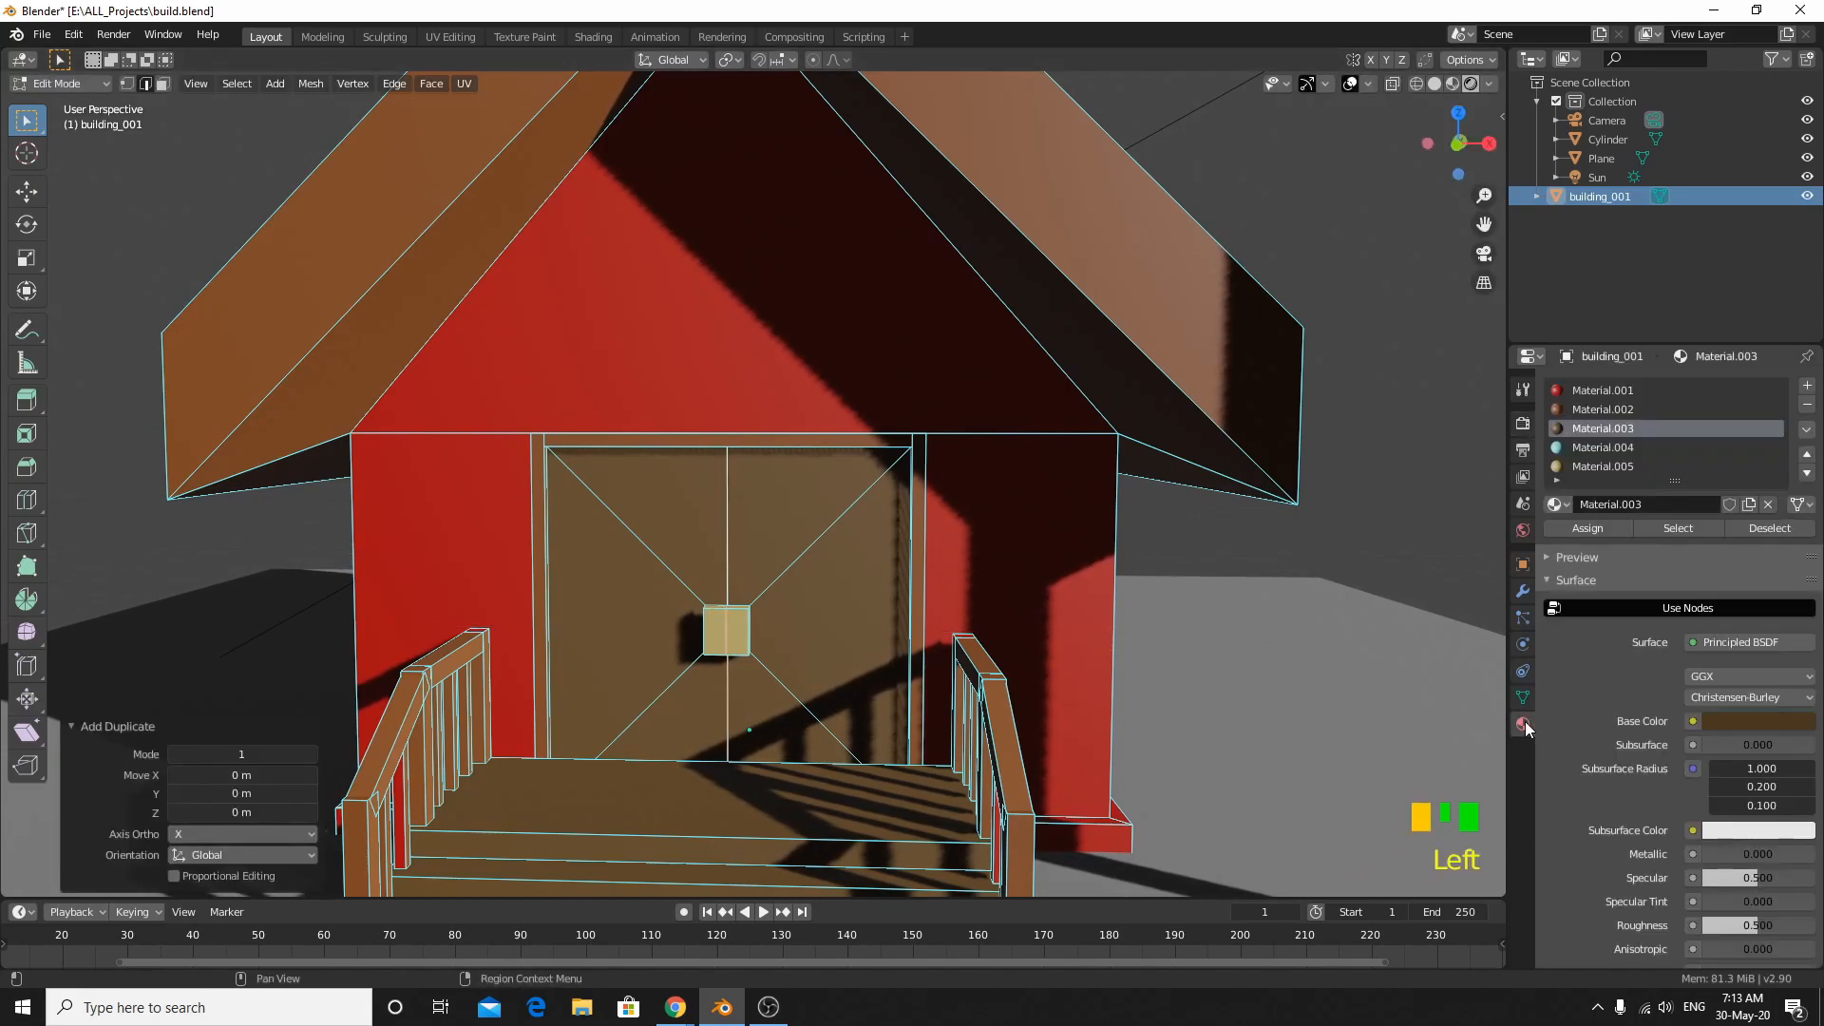
left_click(1809, 387)
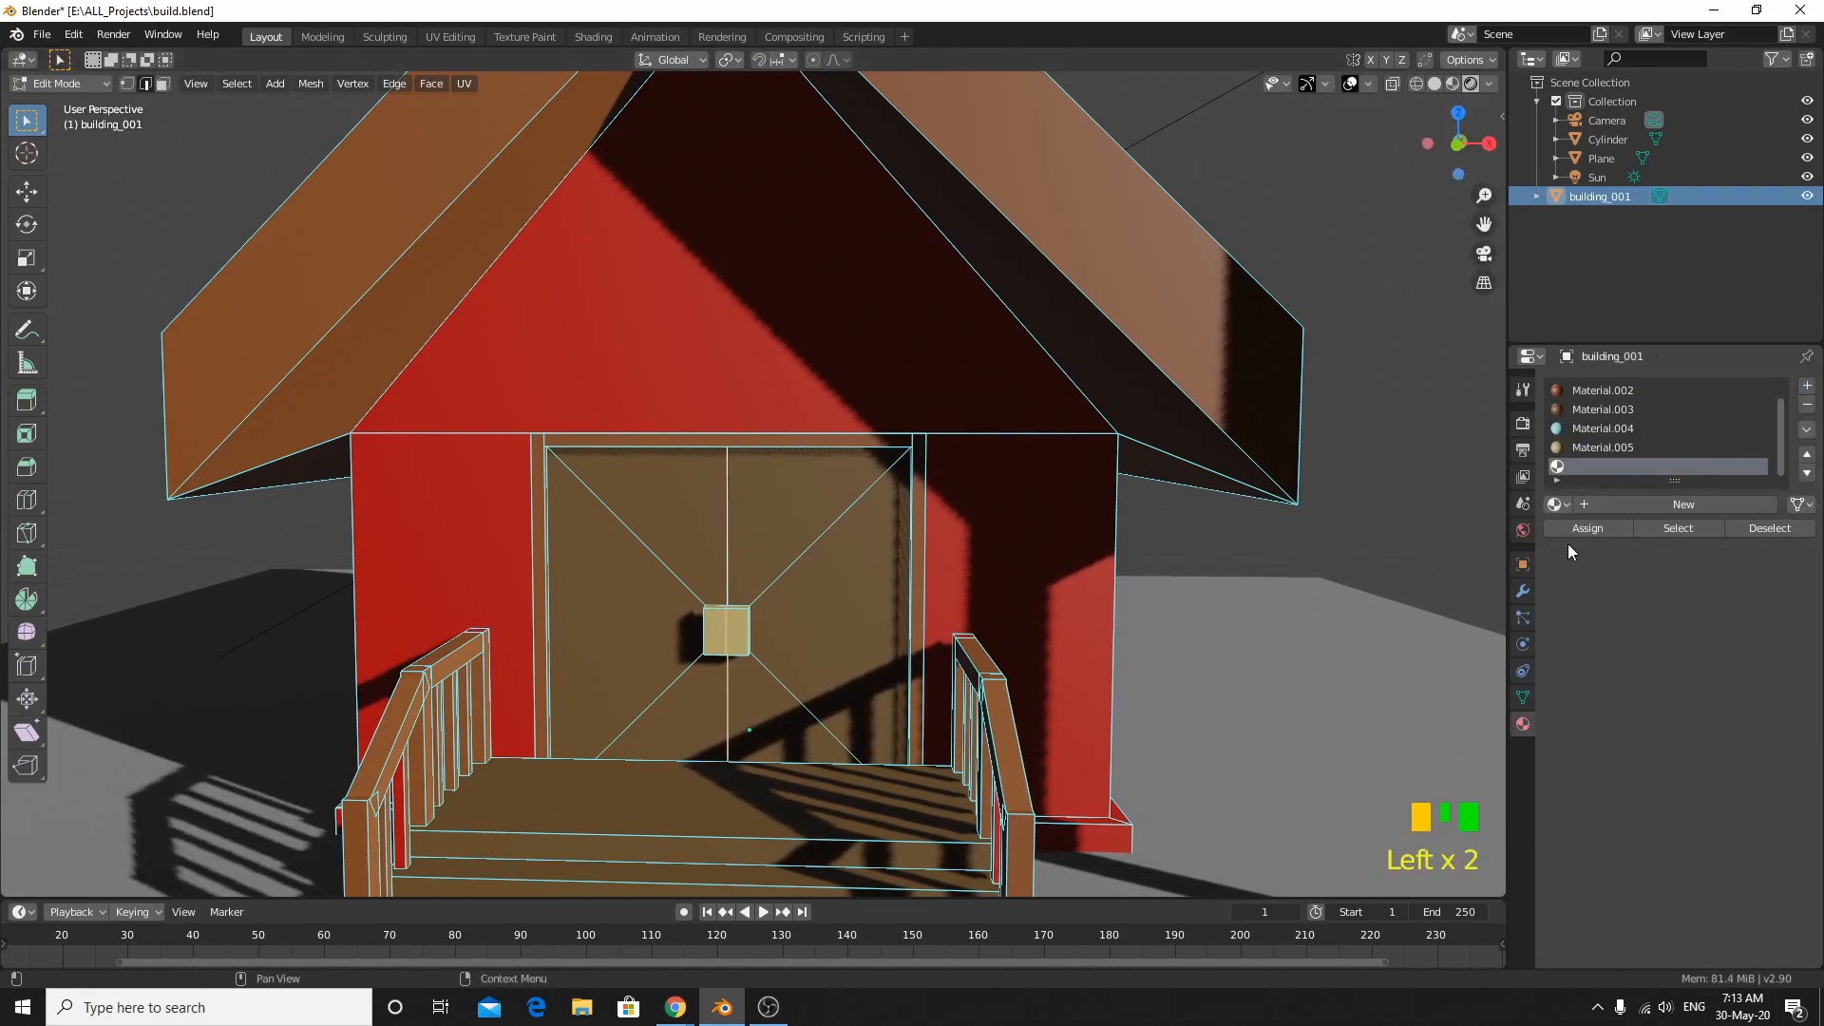
left_click(1588, 507)
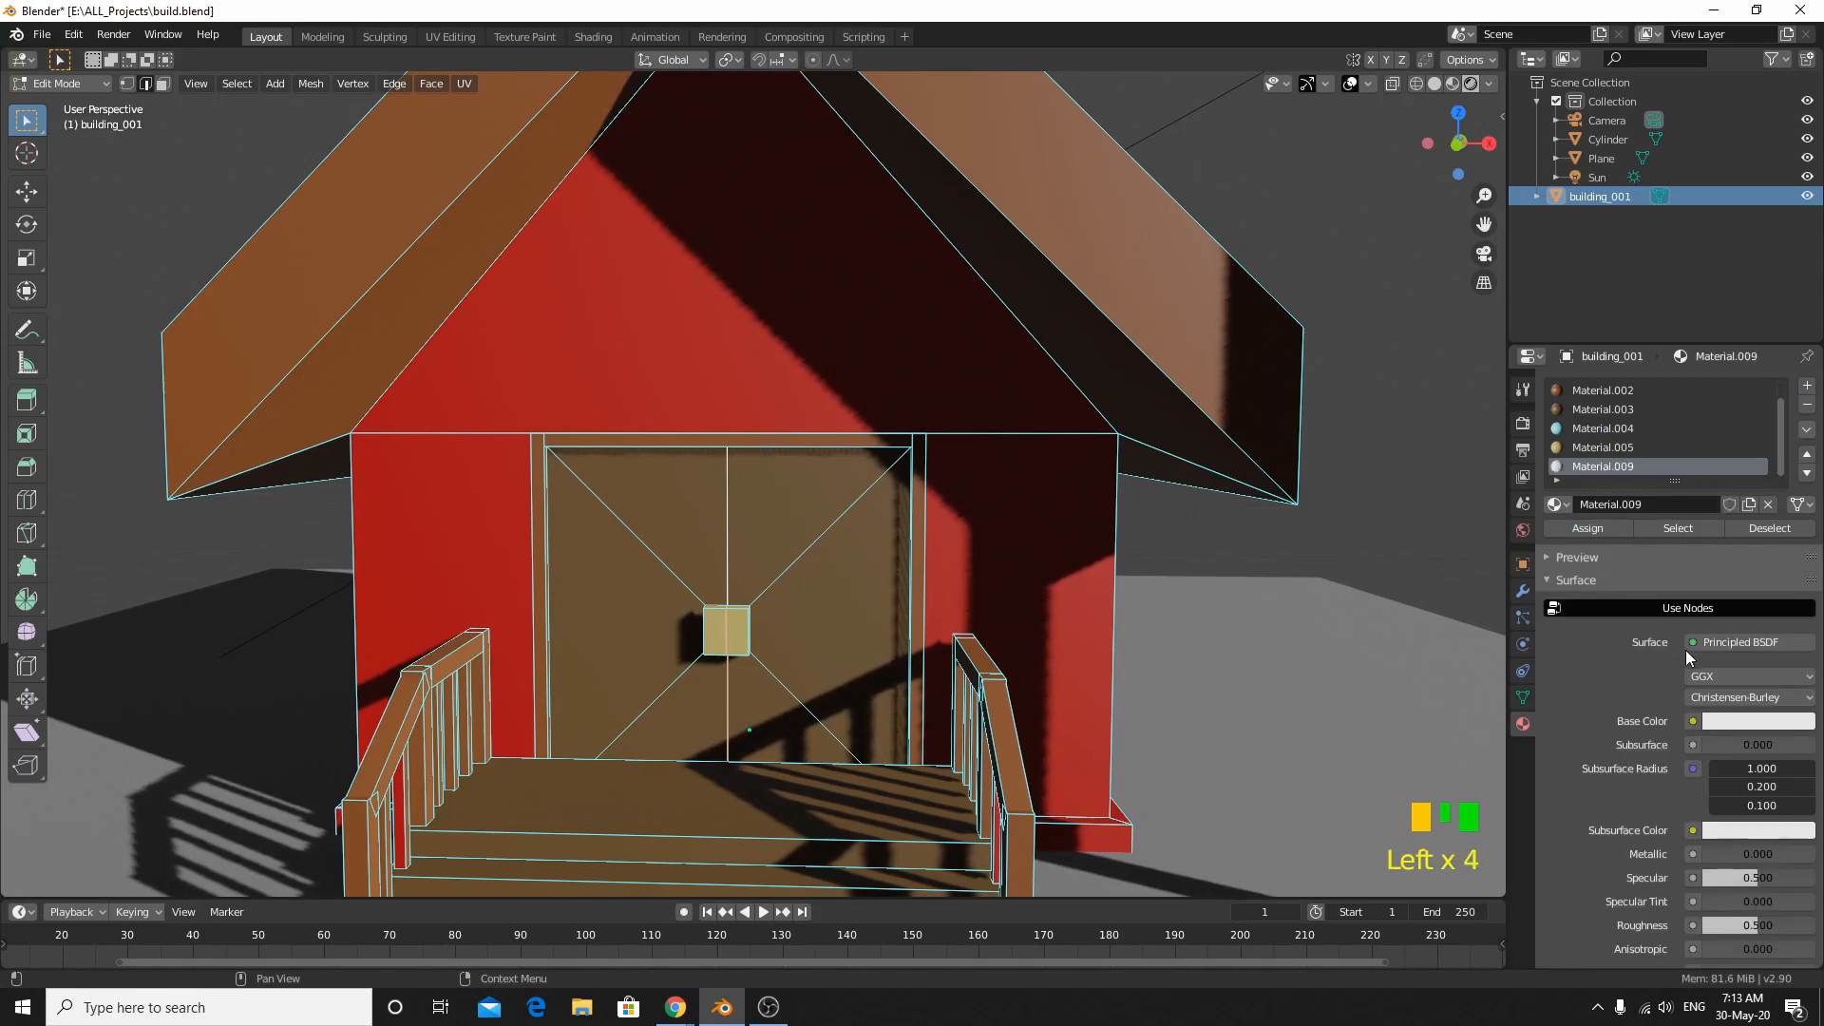
left_click(1722, 721)
left_click_drag(1722, 674, 1658, 674)
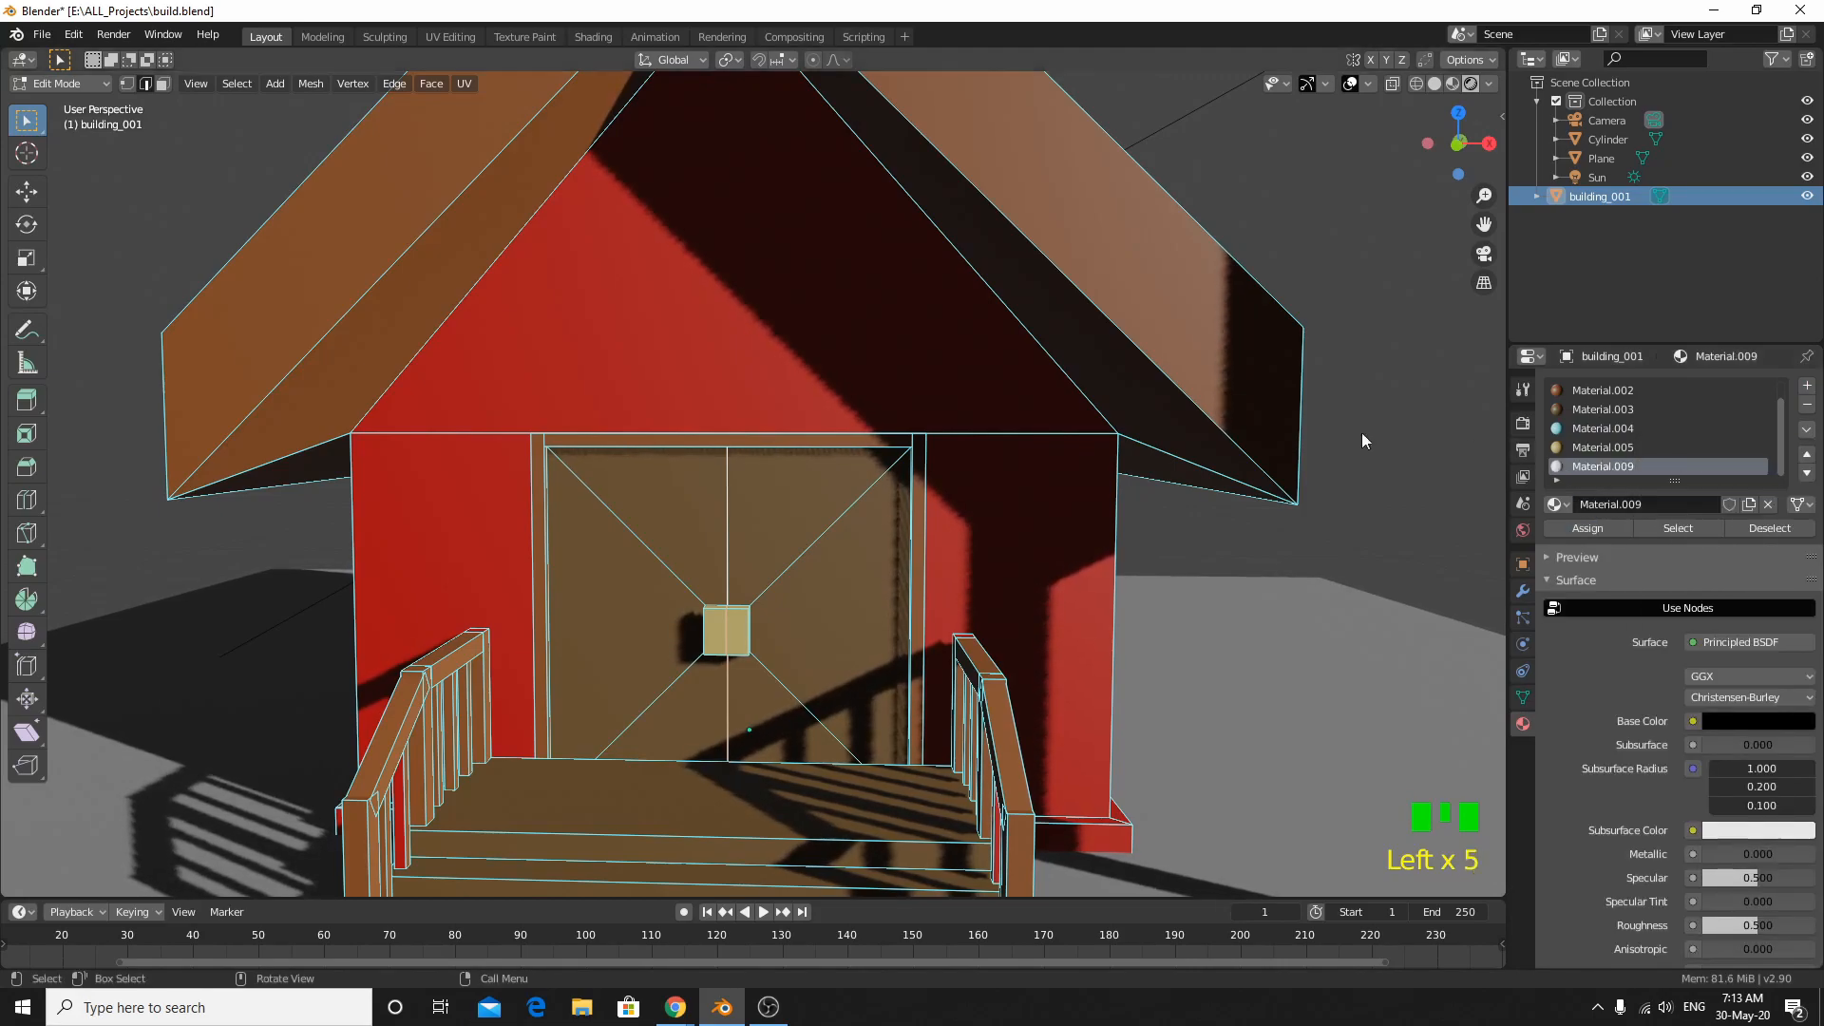
key("Tab")
middle_click_drag(1305, 466, 1215, 502)
left_click(1229, 465)
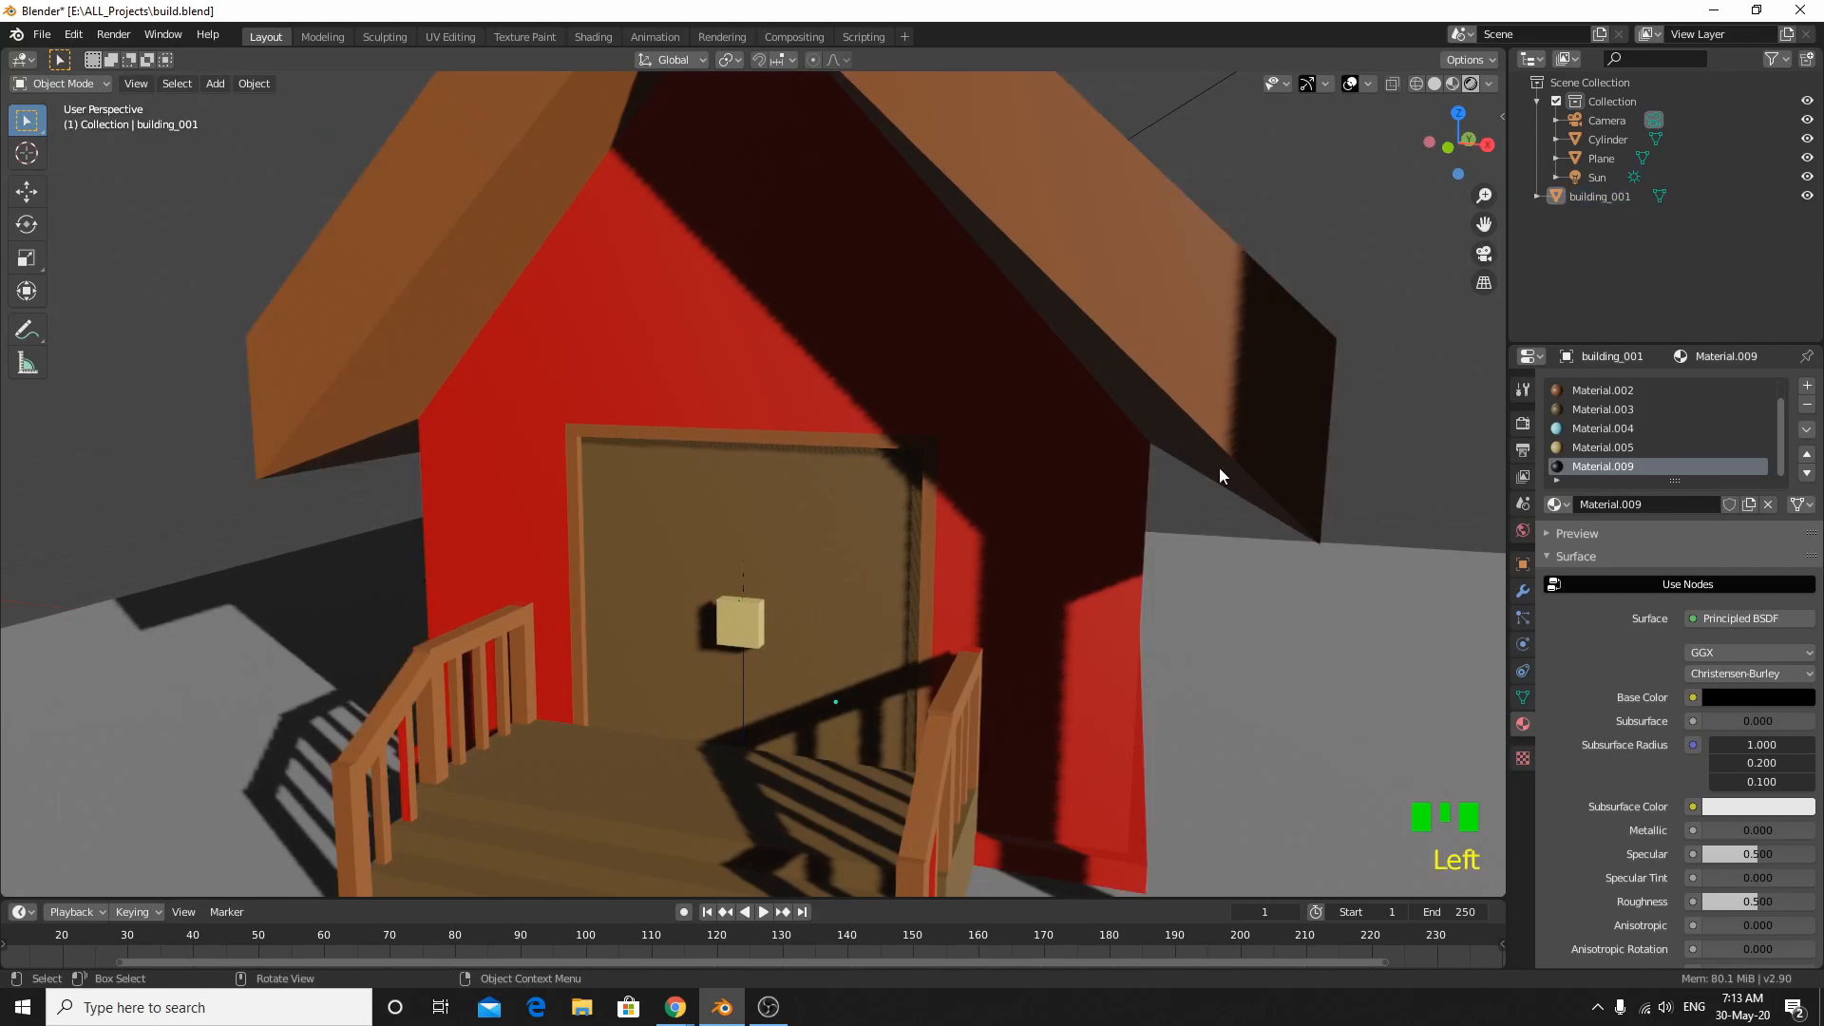
scroll(973, 611, "up", 3)
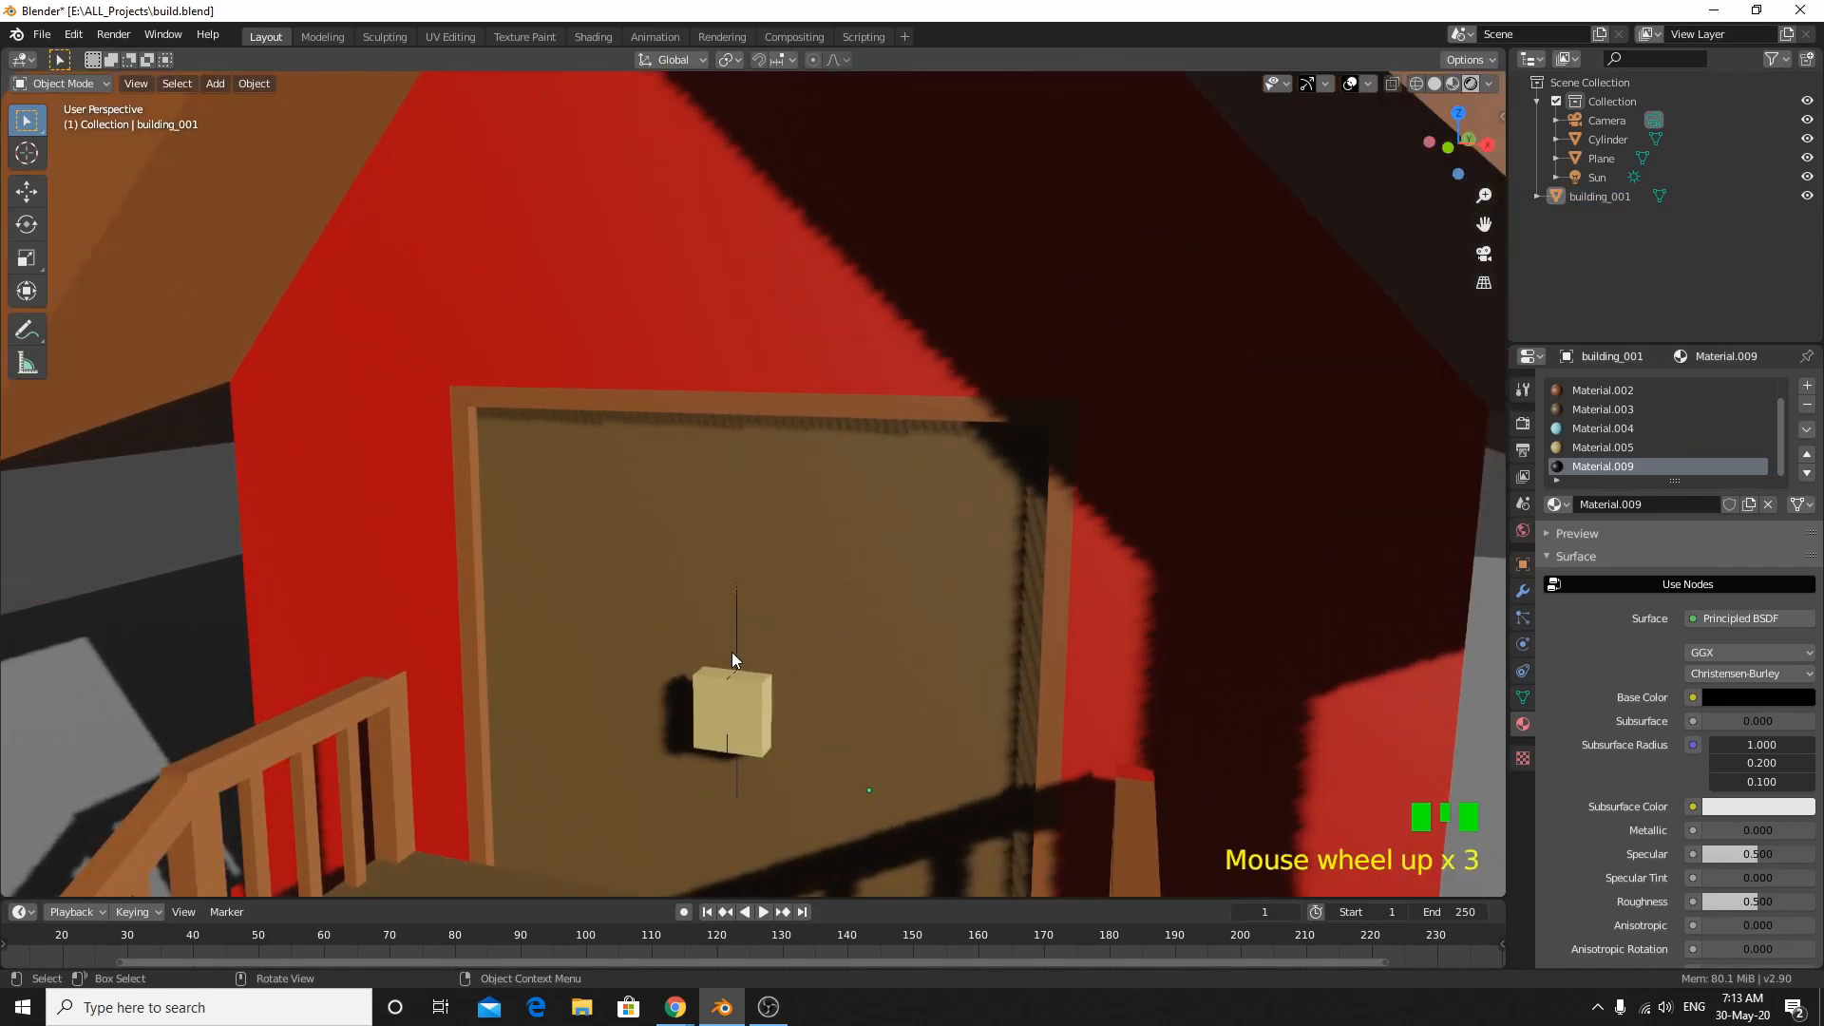
left_click(737, 660)
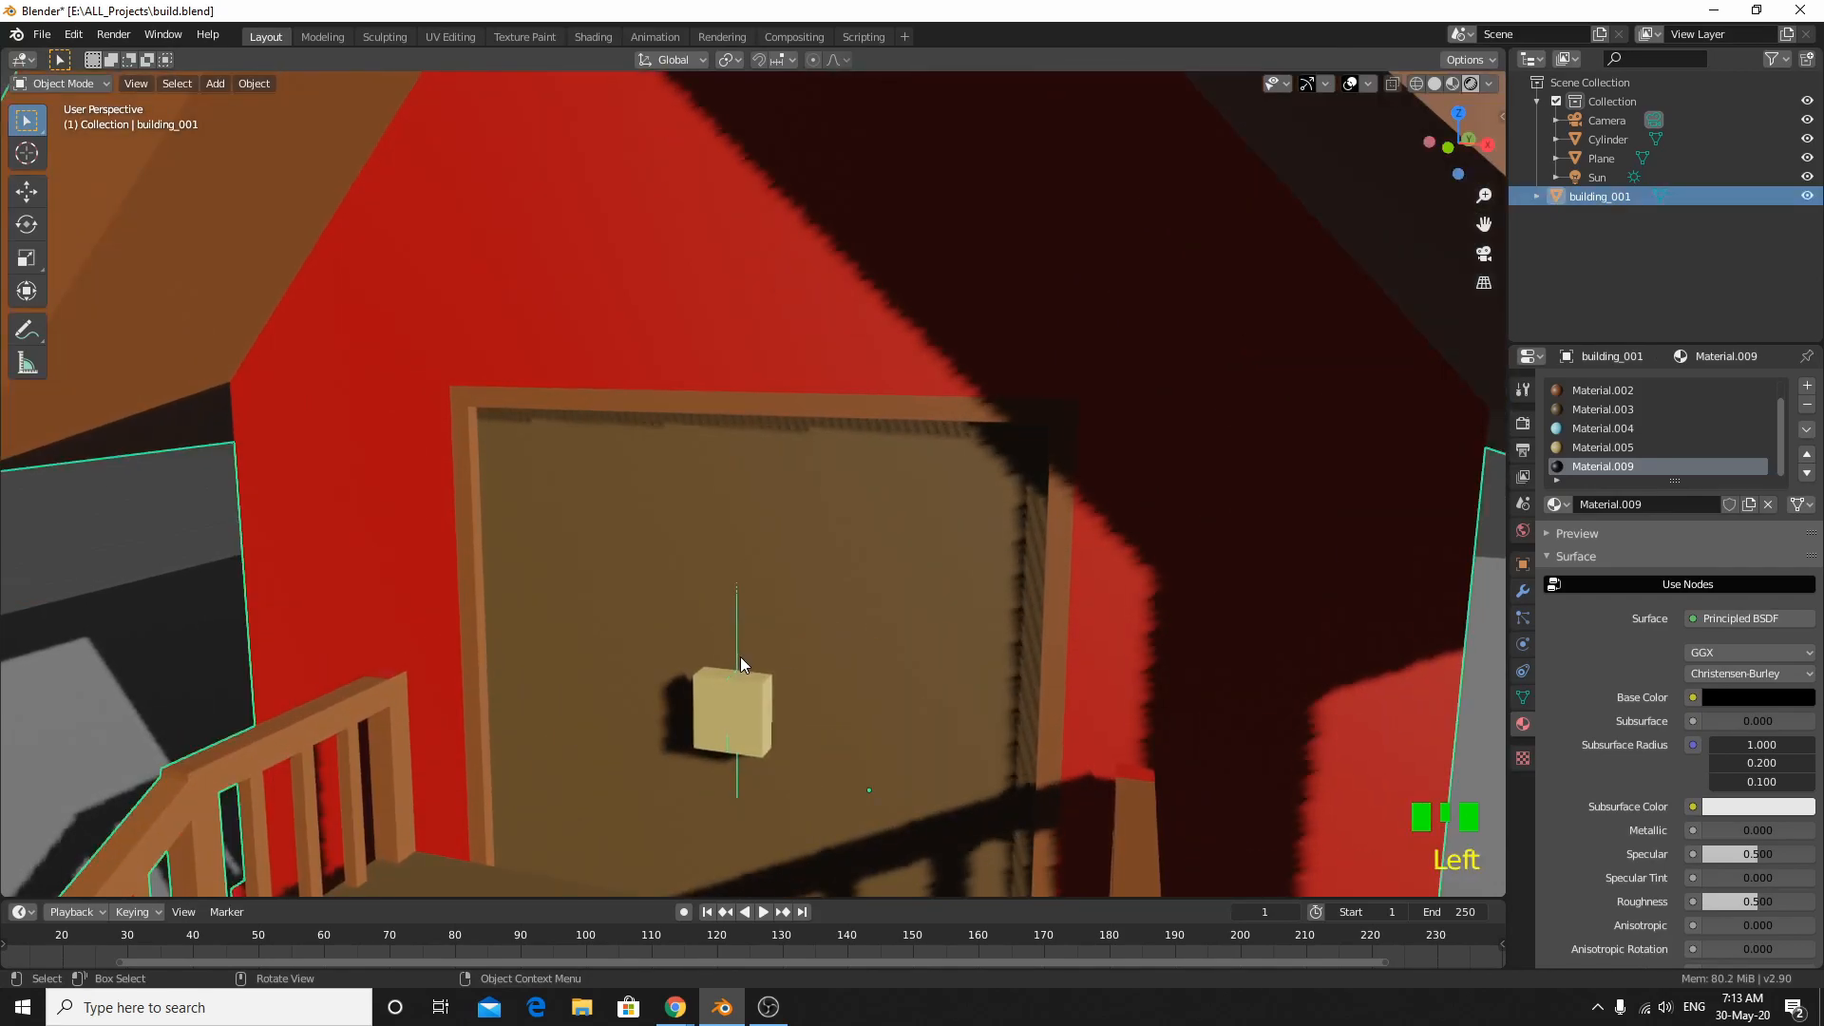
key("g")
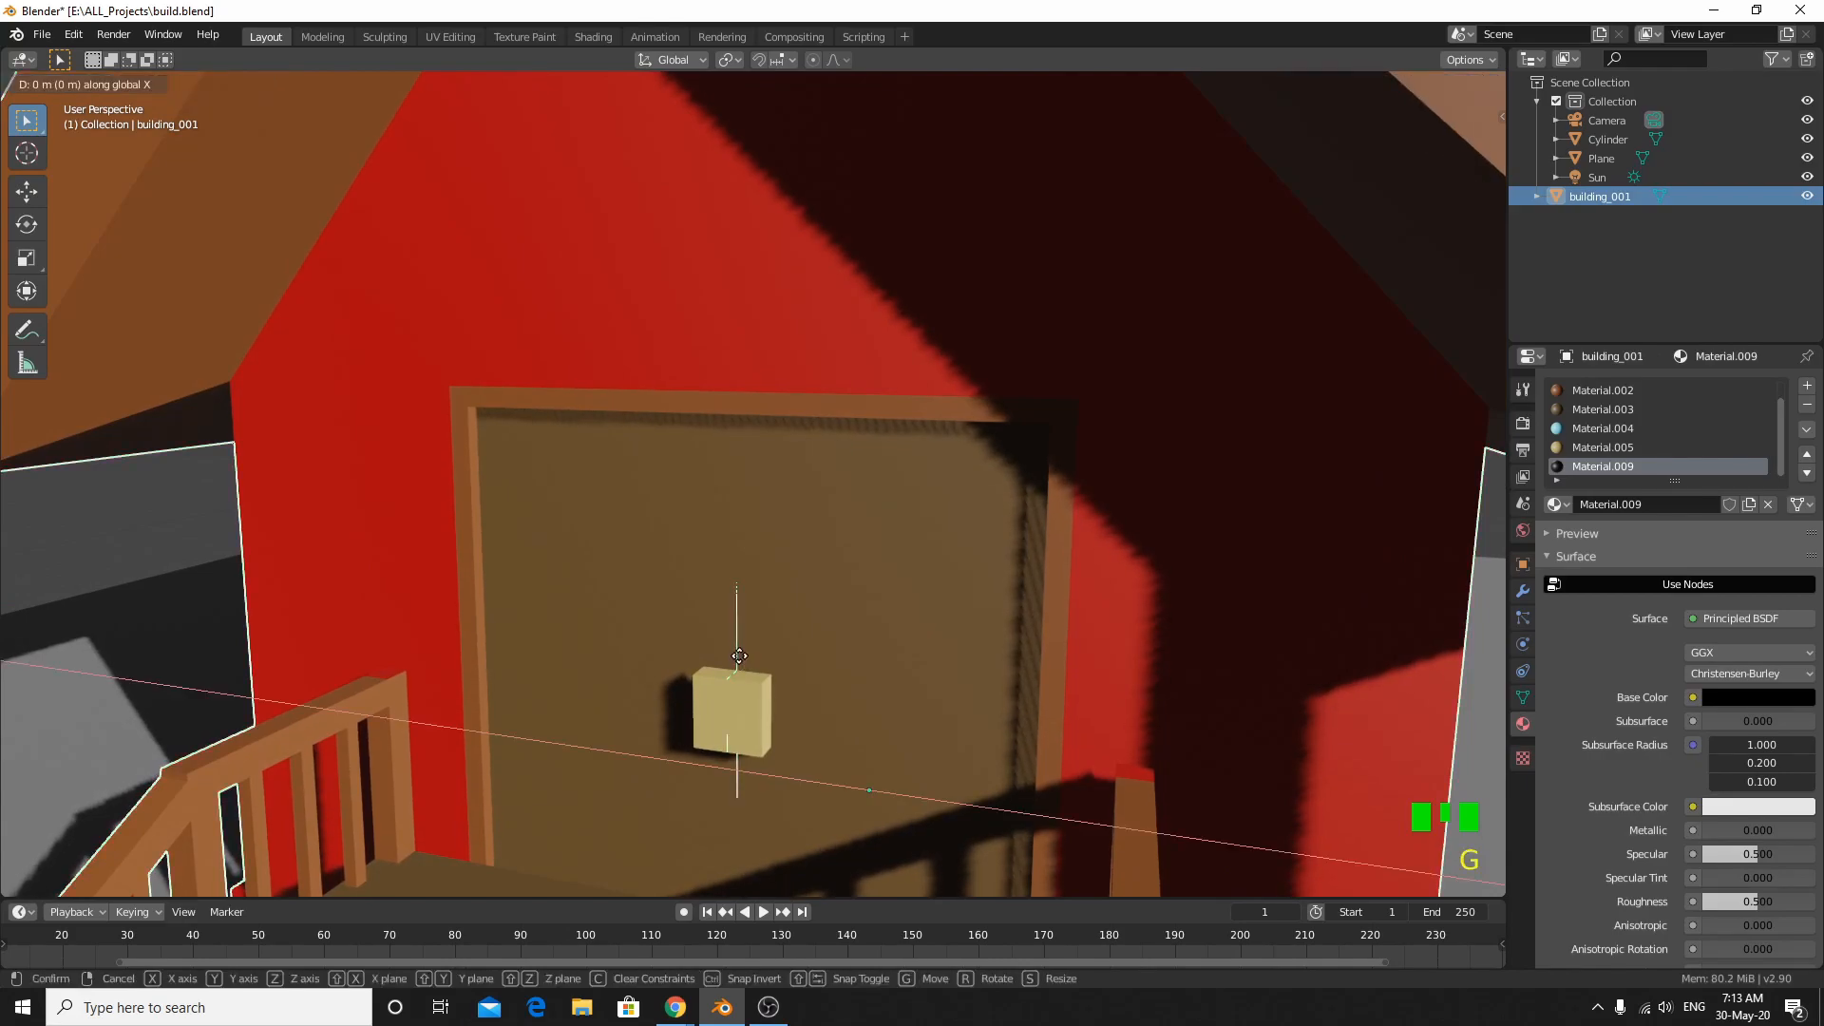
key("y")
right_click(724, 684)
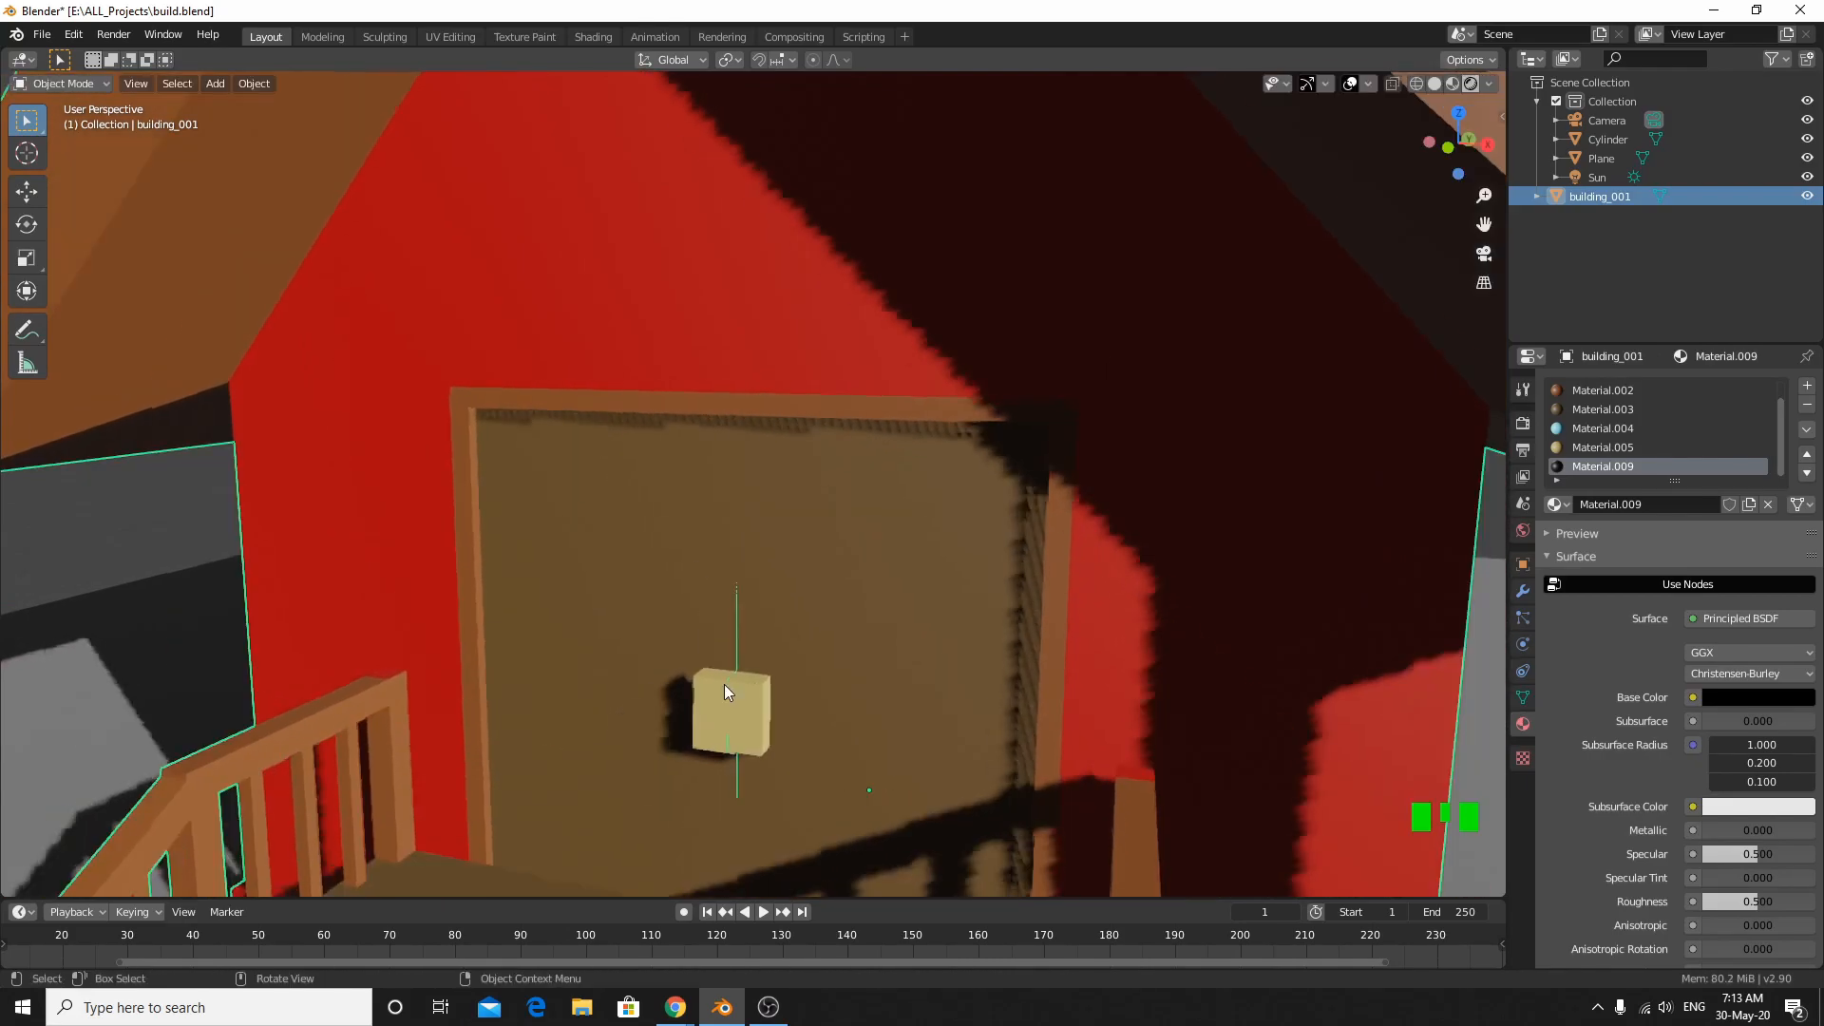
Step: Move the duplicated centre edge loop along the Y axis to just in front of the door and return to Object Mode
key("Tab")
key("g")
key("y")
left_click(730, 686)
scroll(729, 689, "down", 7)
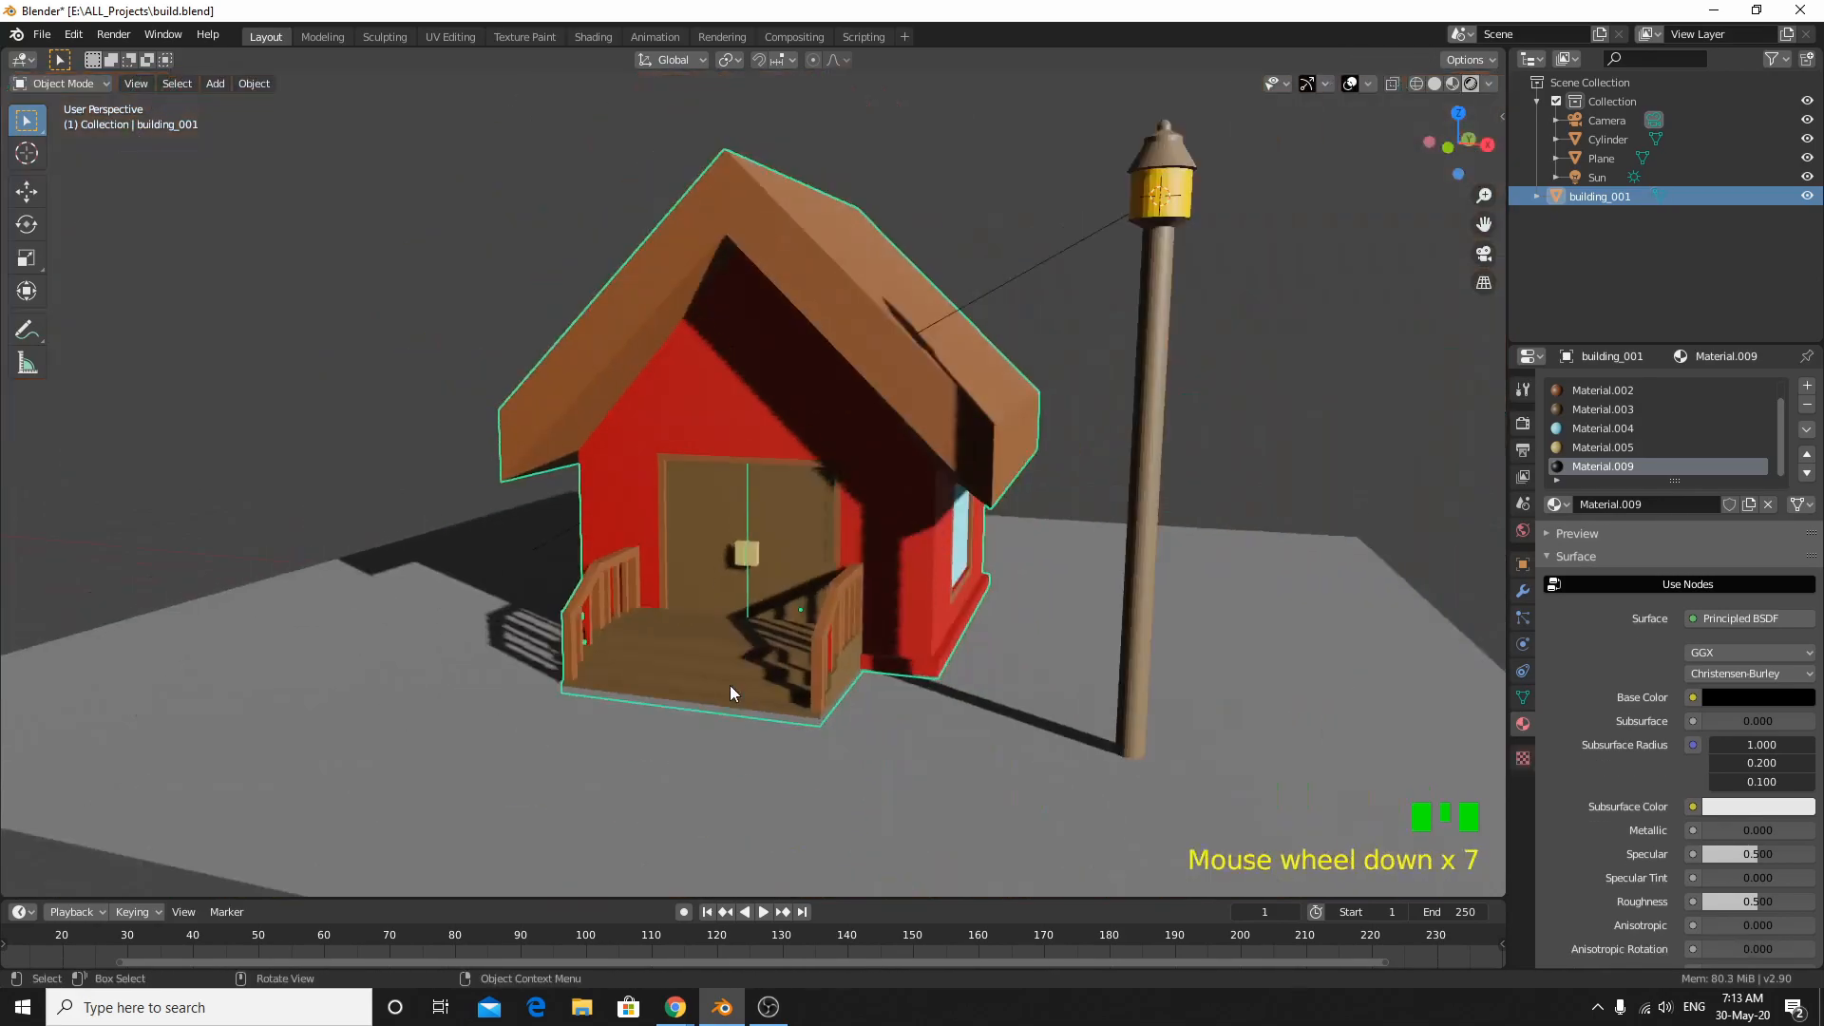
key("Tab")
middle_click_drag(1194, 431, 1205, 440)
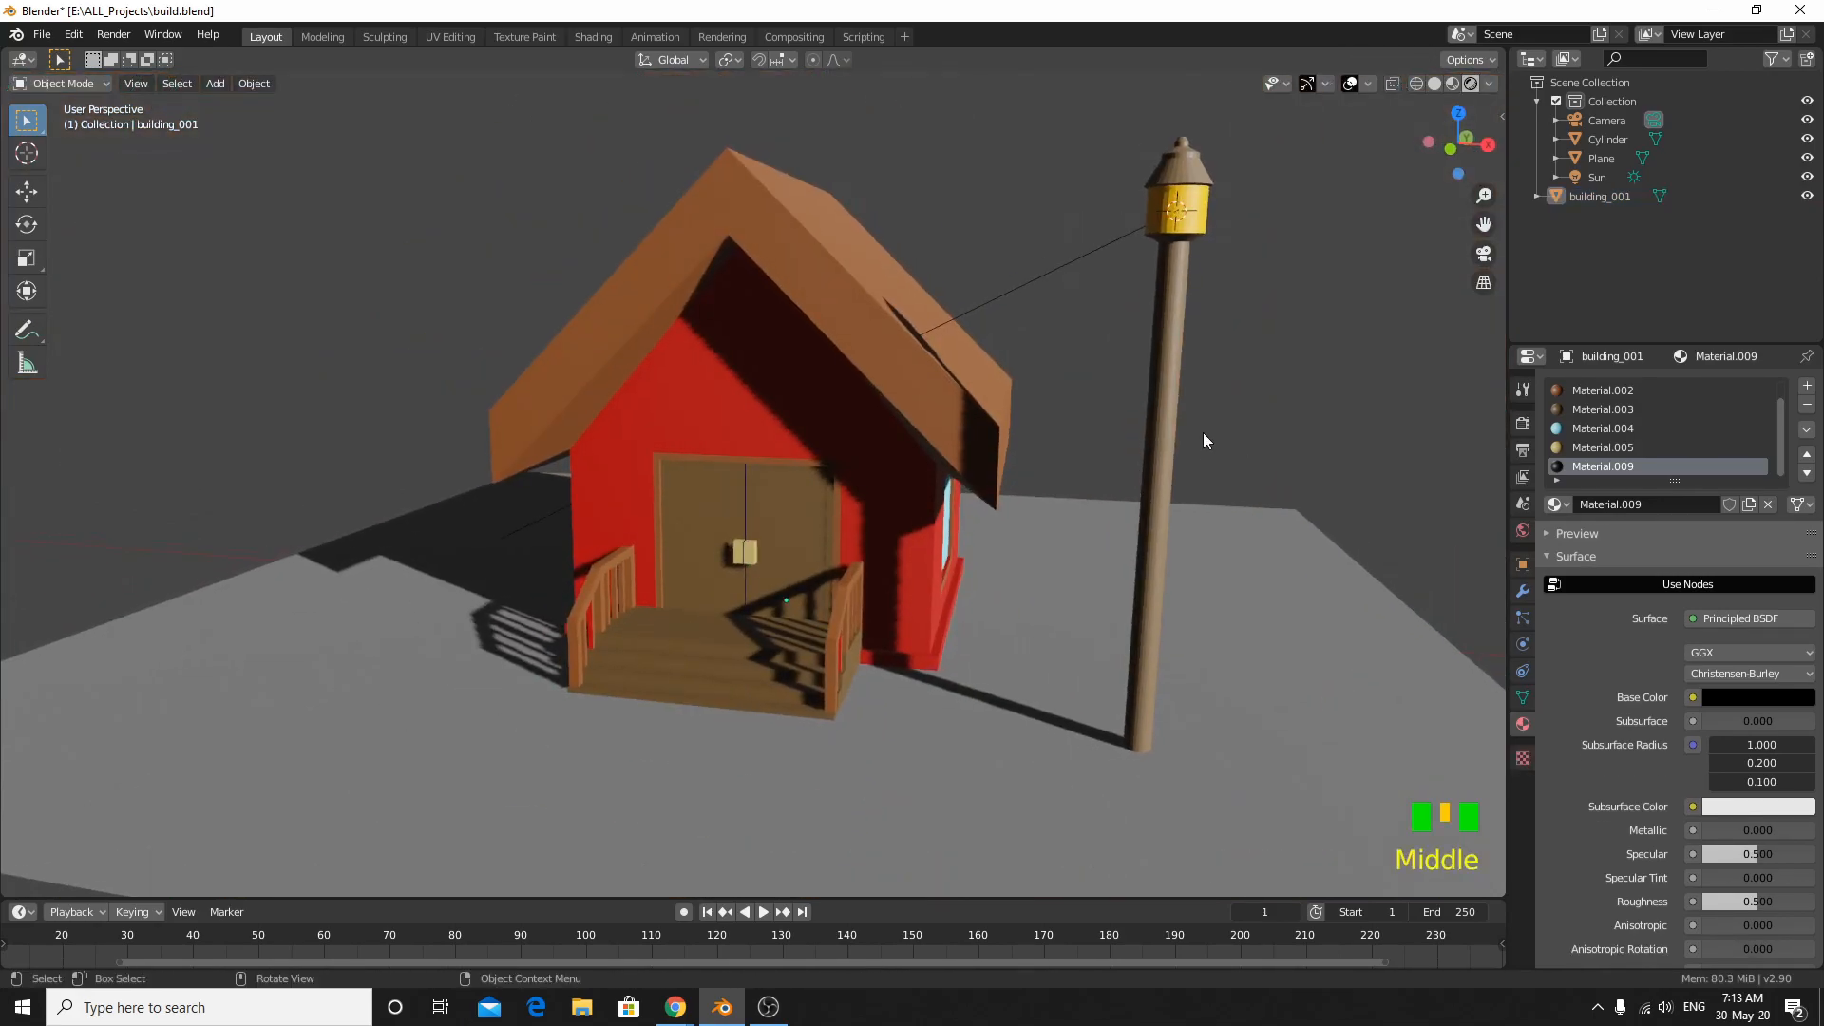
scroll(1203, 432, "up", 10)
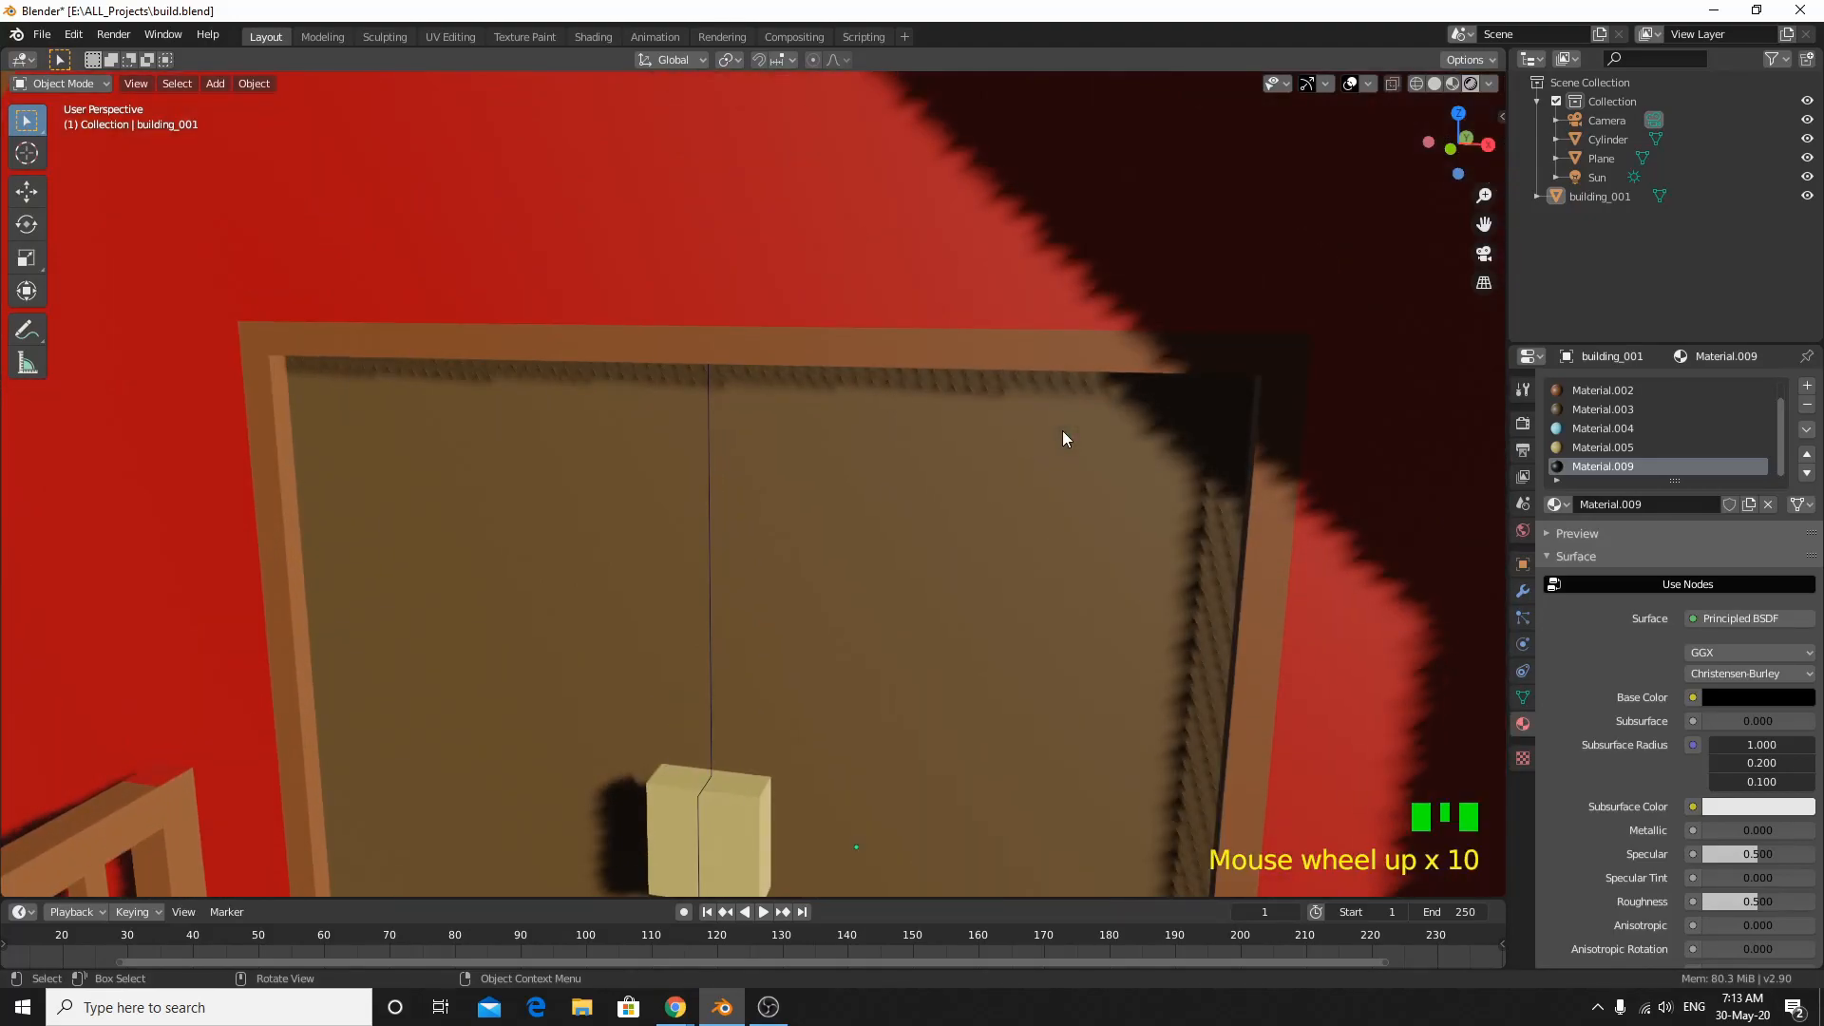
Step: Render the scene from the camera view and maximize the render window
scroll(1062, 438, "down", 4)
key("KP_0")
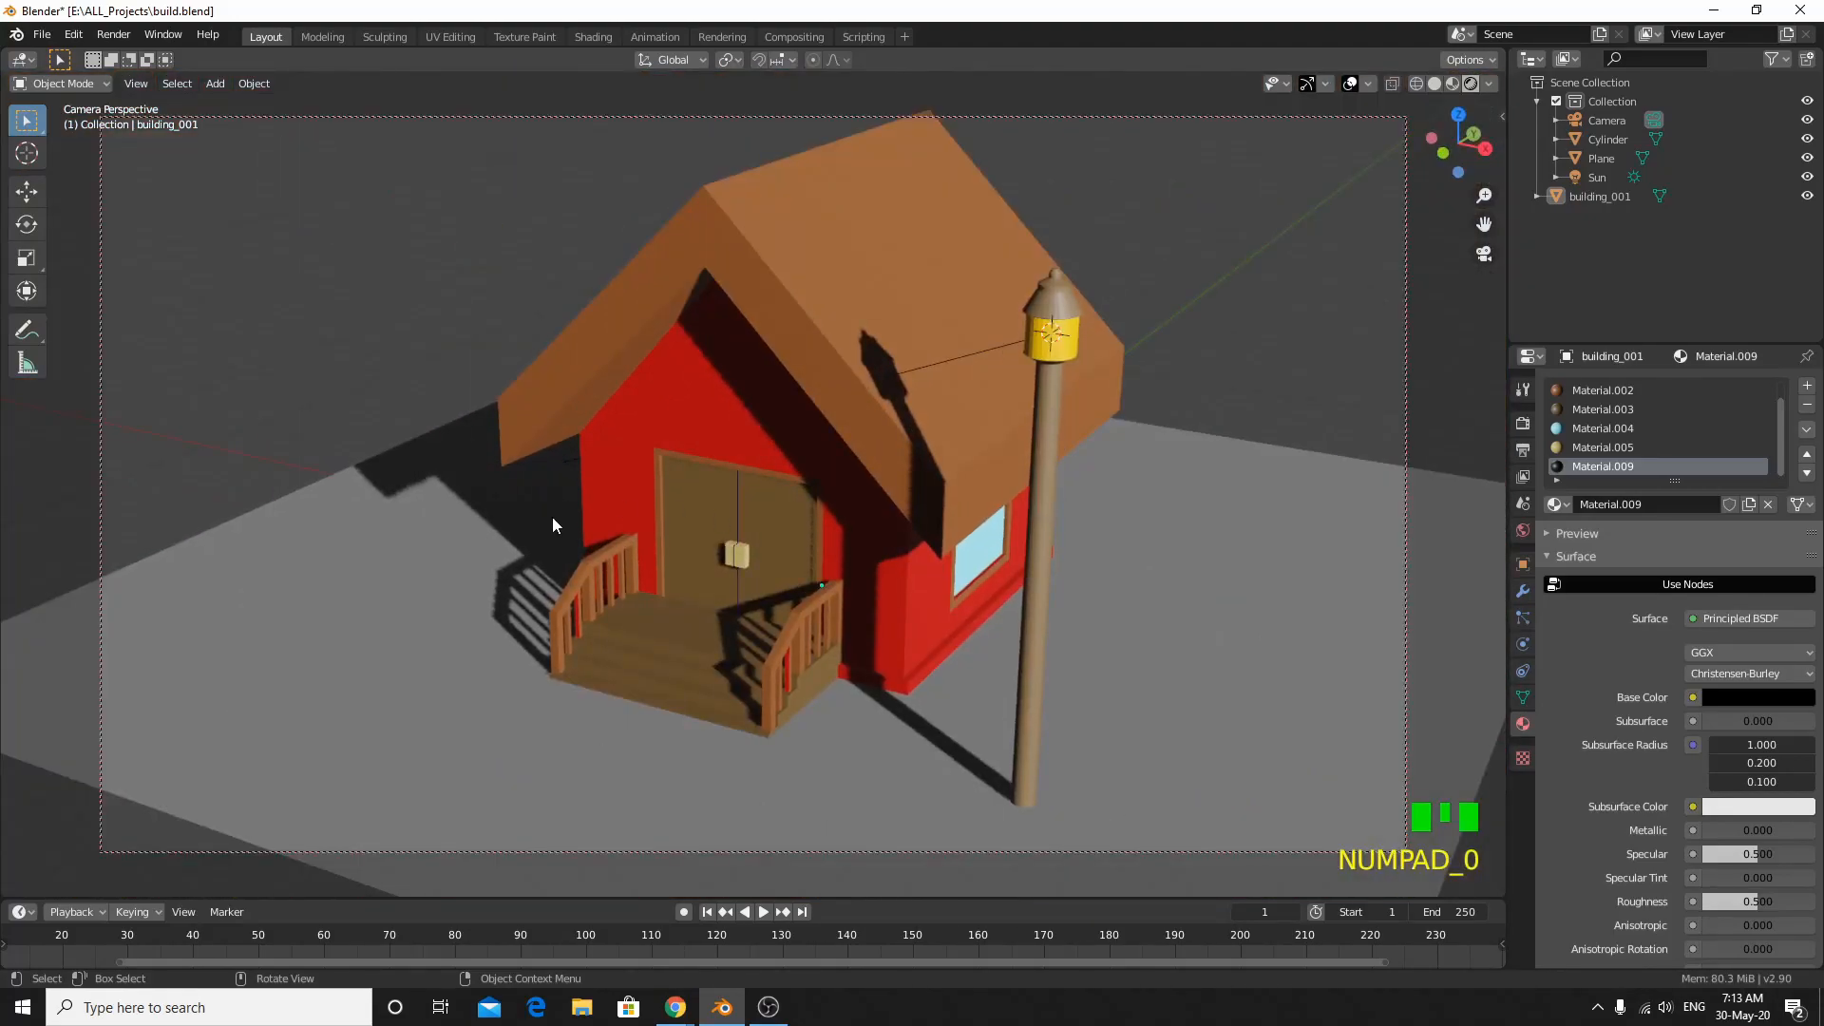
key("F12")
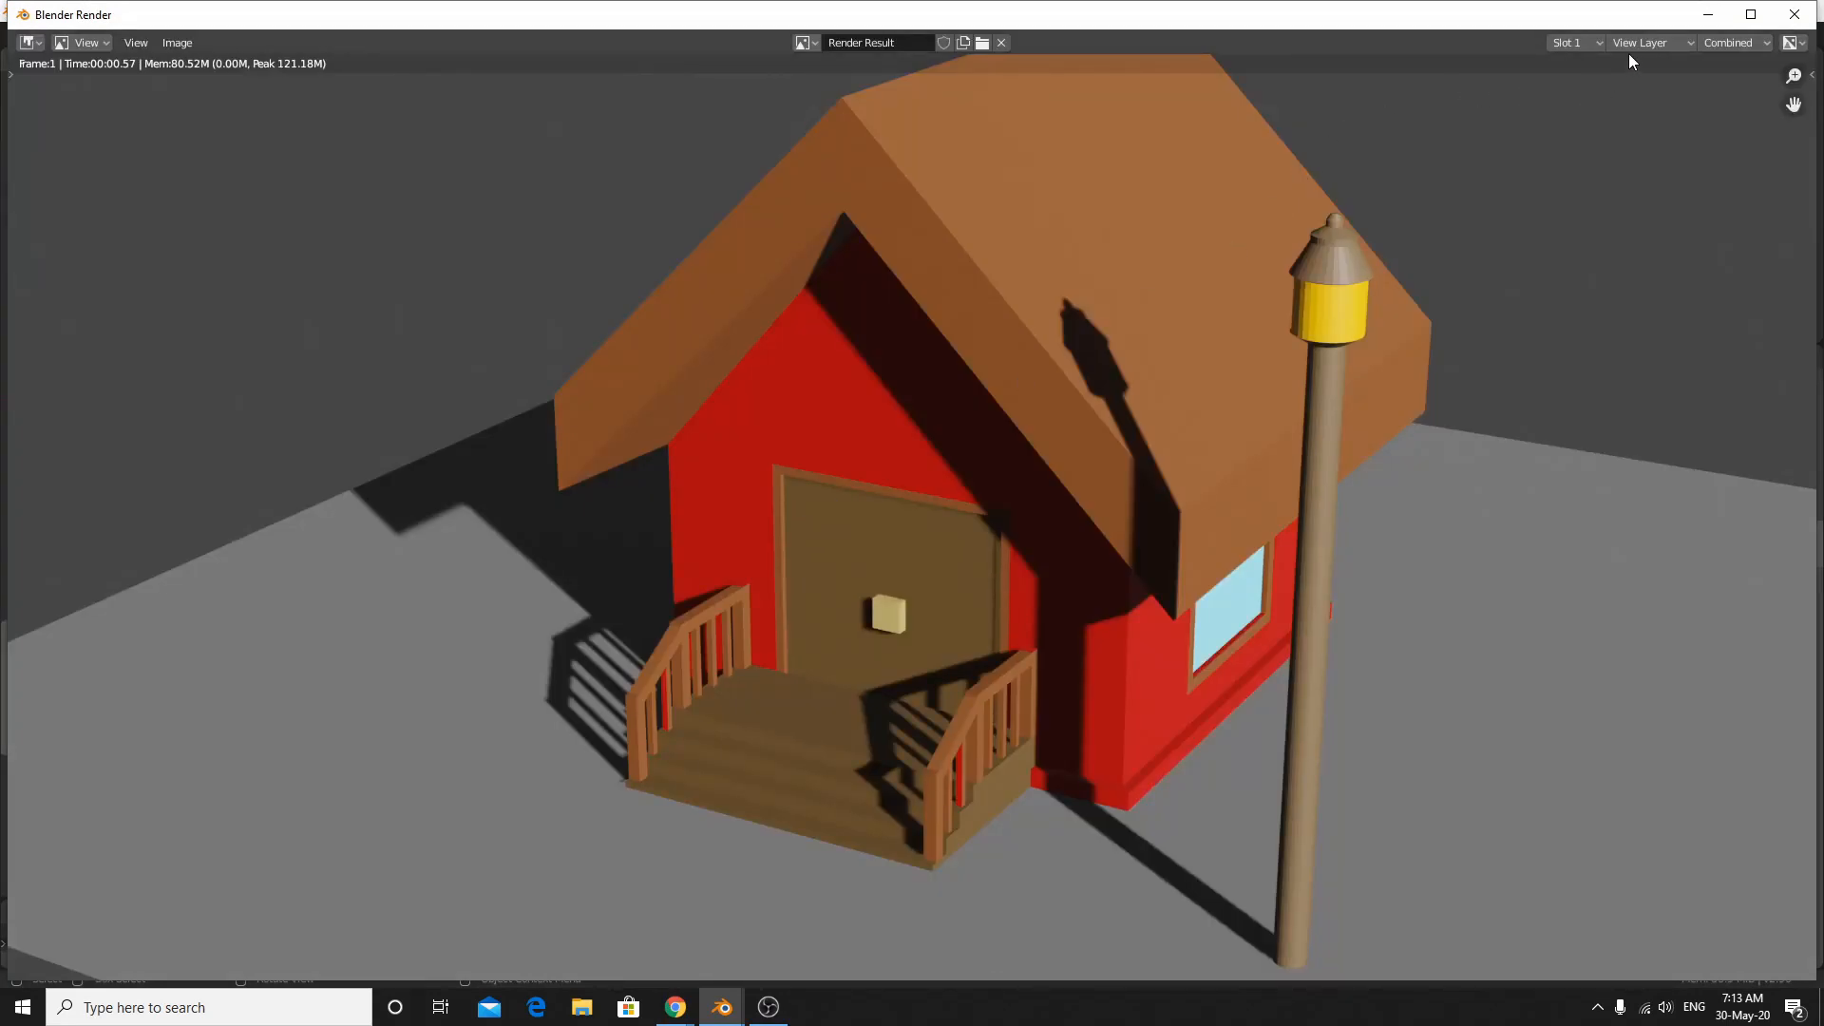
left_click(1751, 14)
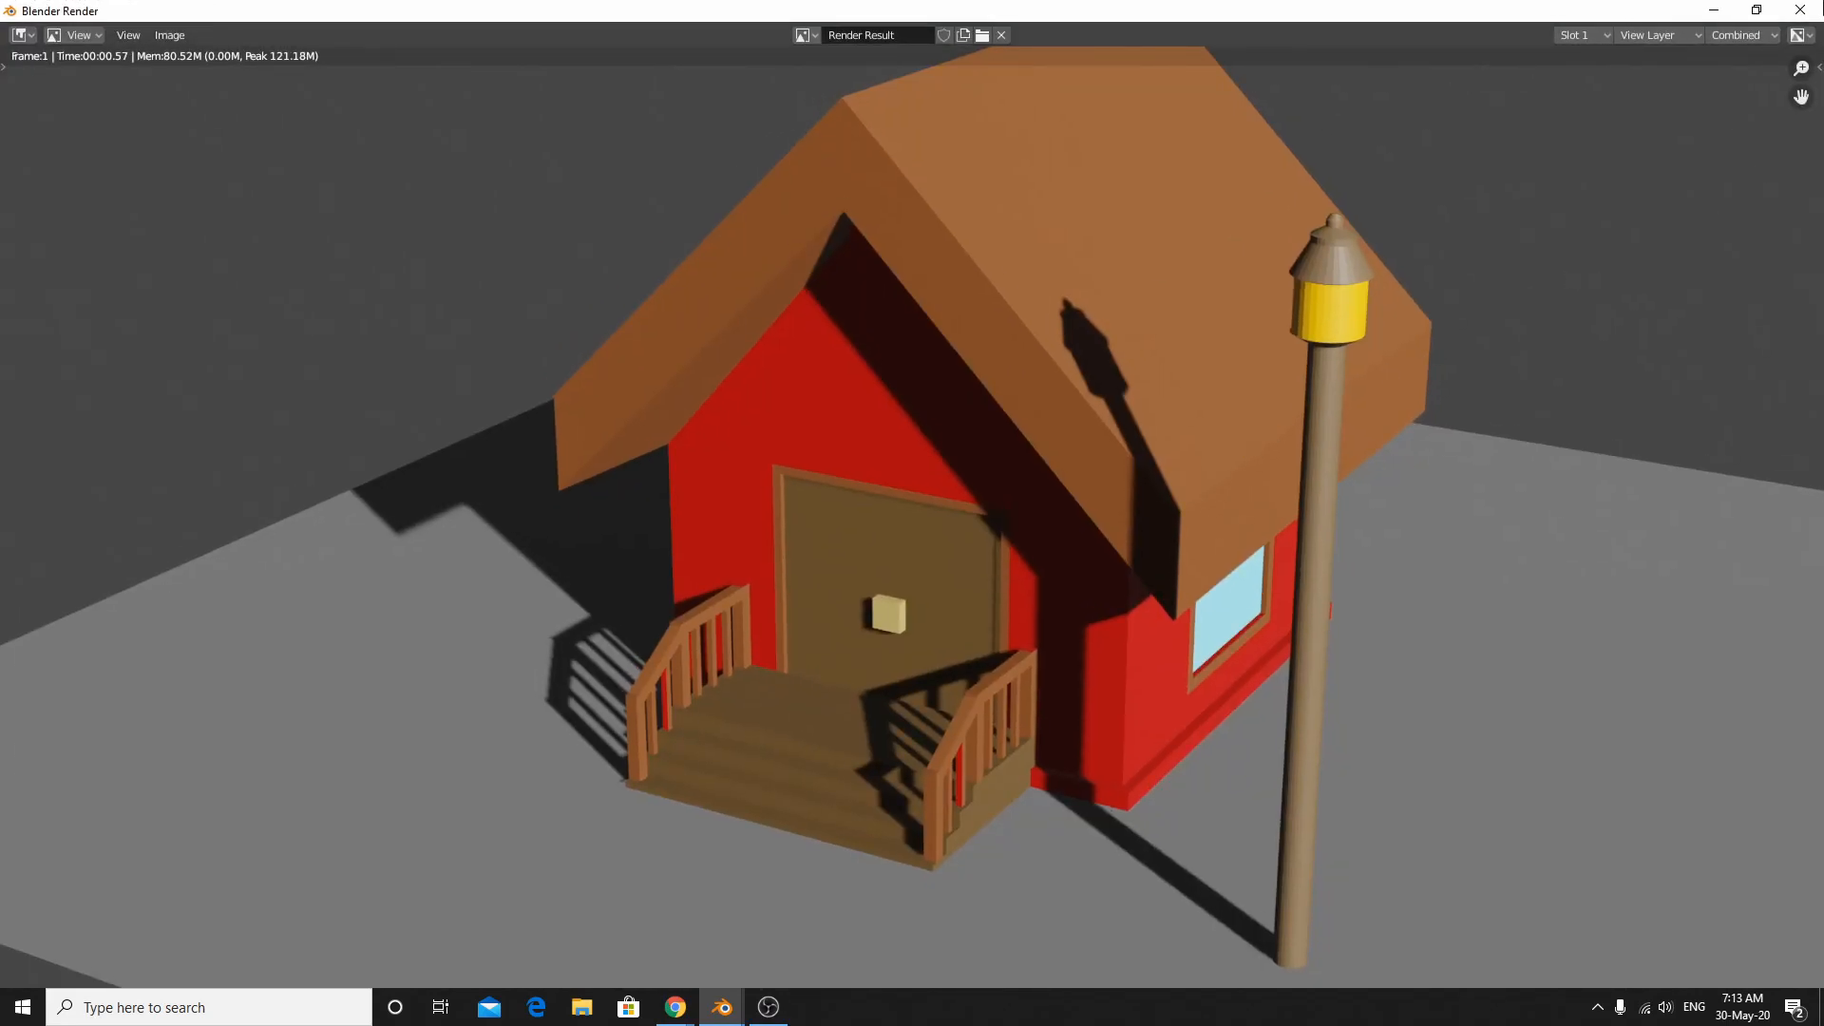
Step: Examine the rendered image up close and as a whole, checking the door, house and lamp post
scroll(1154, 562, "up", 5)
scroll(1153, 562, "down", 6)
scroll(1144, 558, "down", 4)
scroll(1143, 560, "up", 4)
scroll(1140, 561, "down", 1)
mouse_move(1140, 561)
middle_mouse_down()
mouse_move(1183, 616)
mouse_move(1141, 573)
middle_mouse_up()
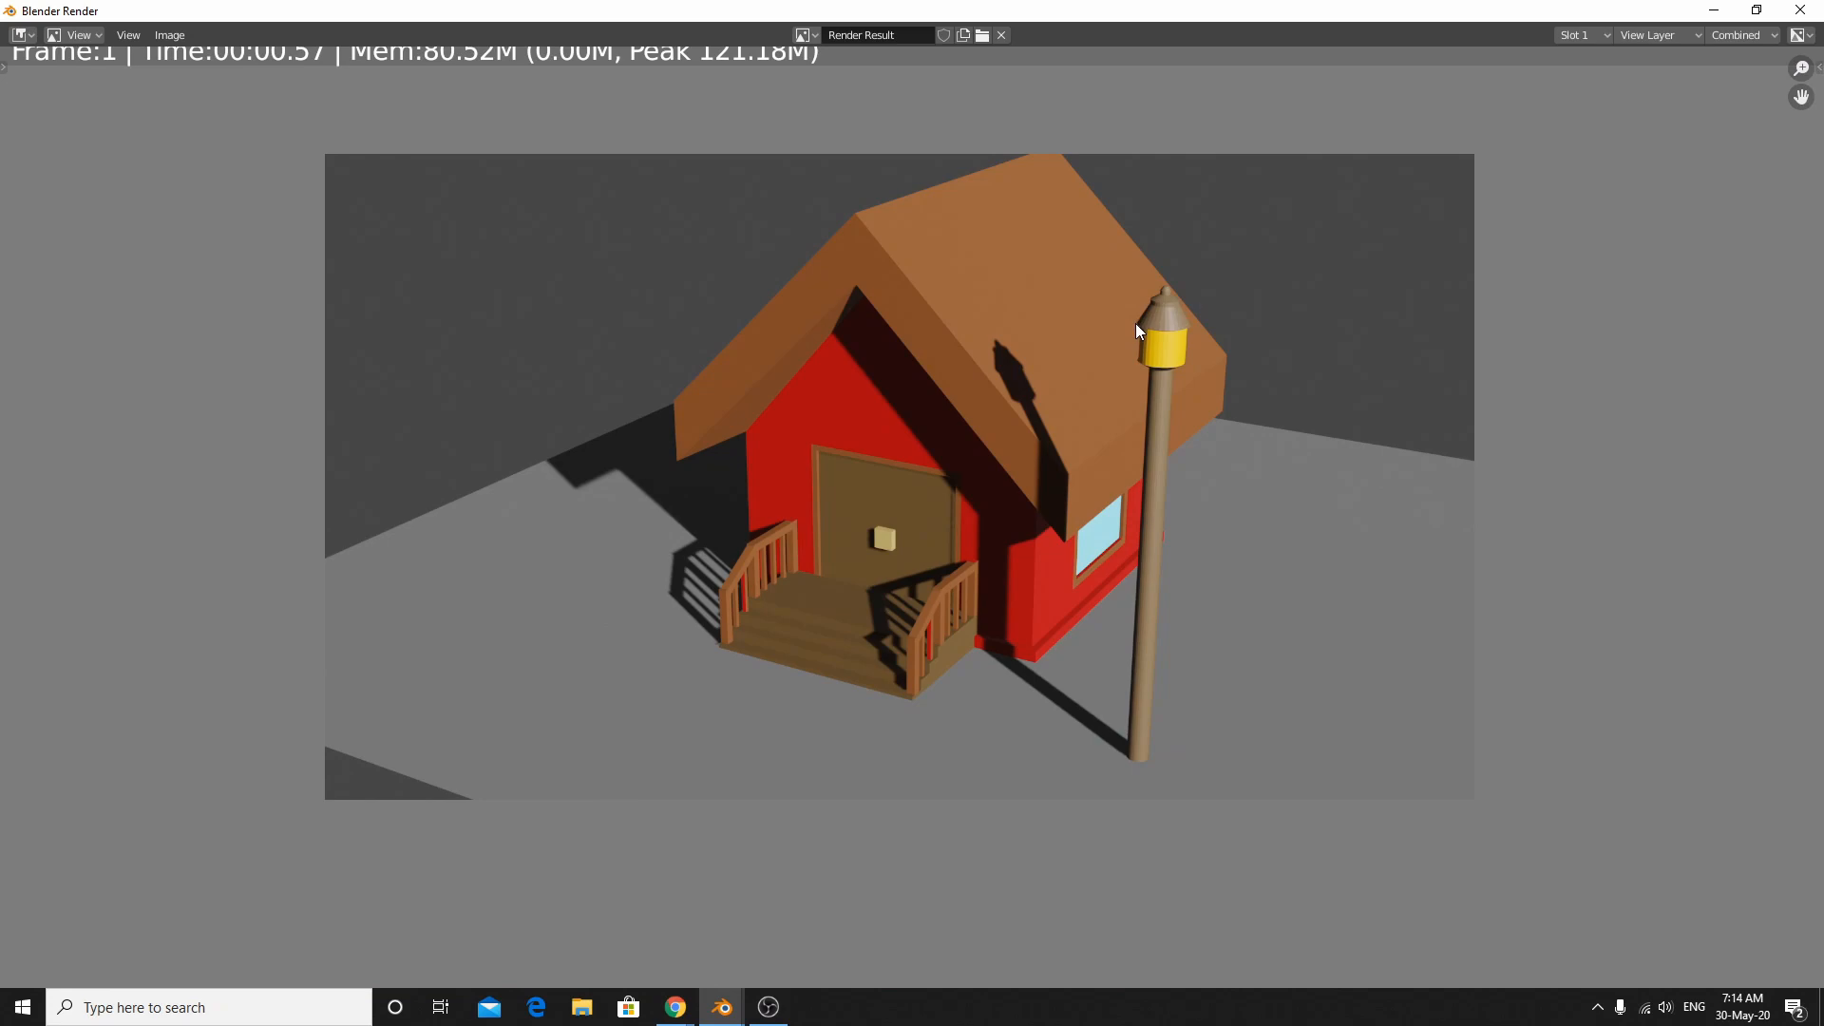
scroll(1479, 651, "up", 1)
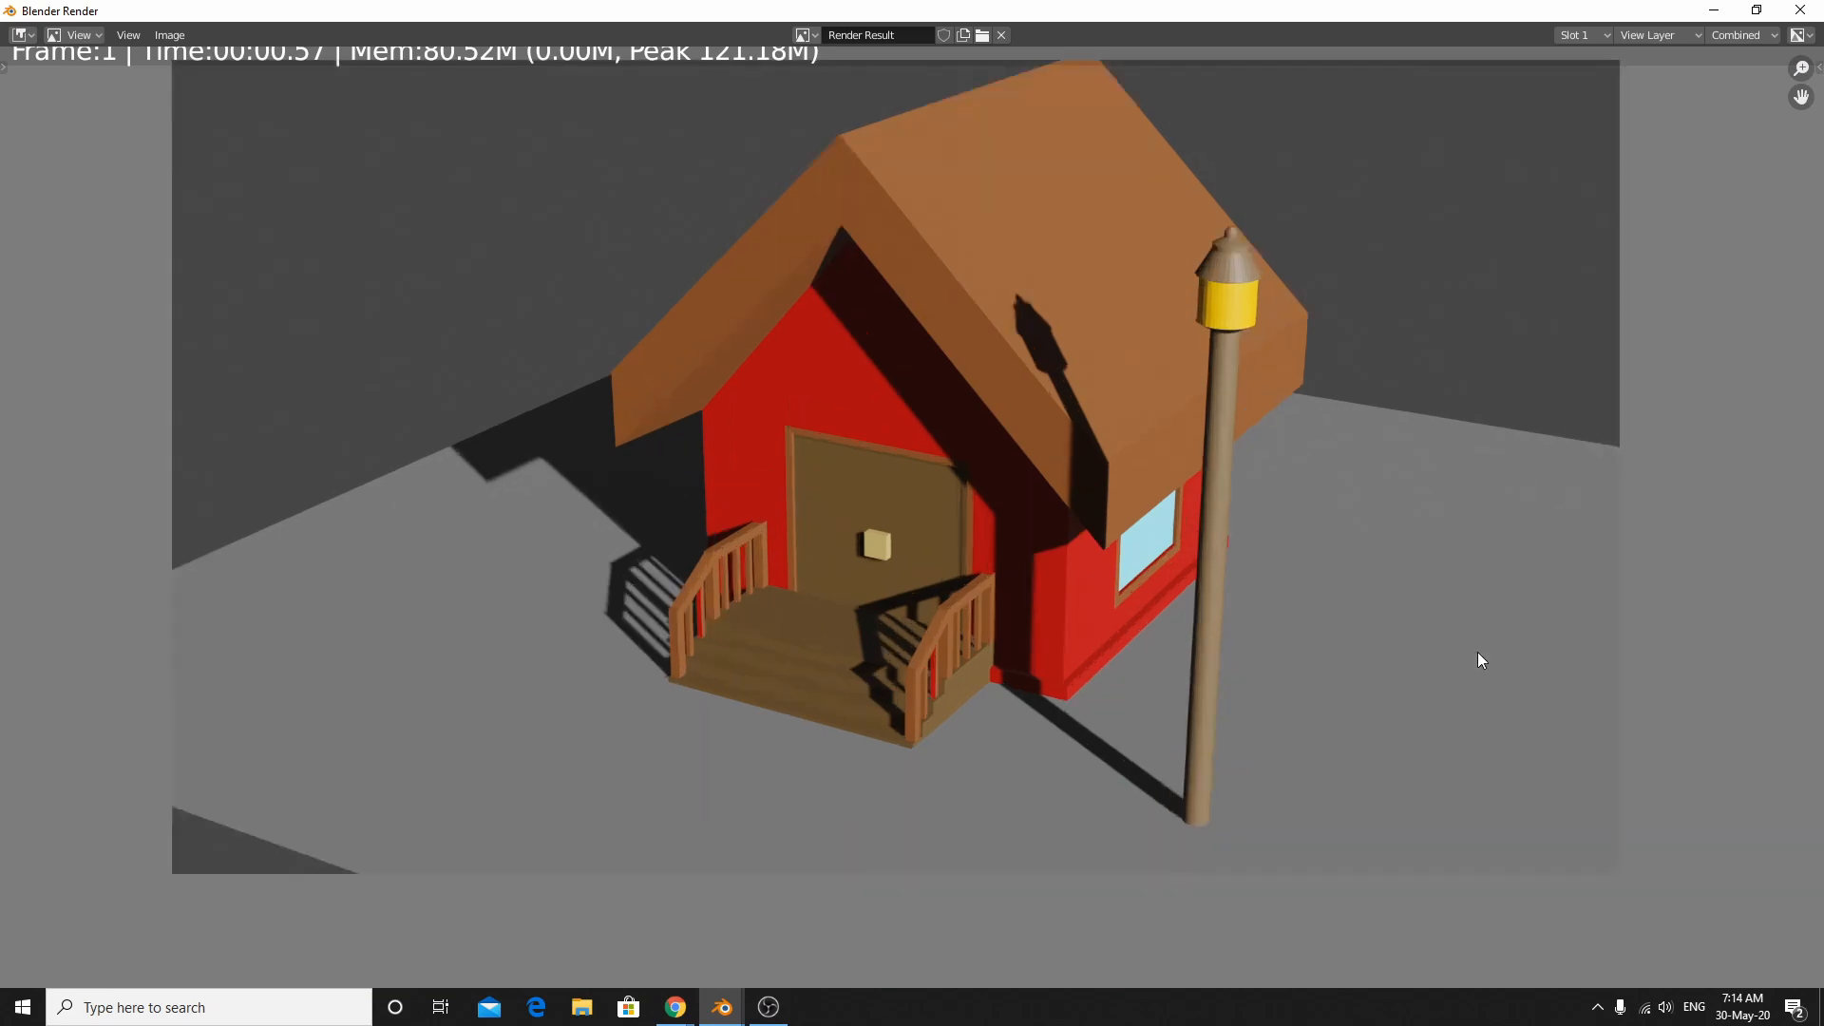
scroll(1478, 652, "down", 1)
middle_click_drag(1479, 652, 1497, 668)
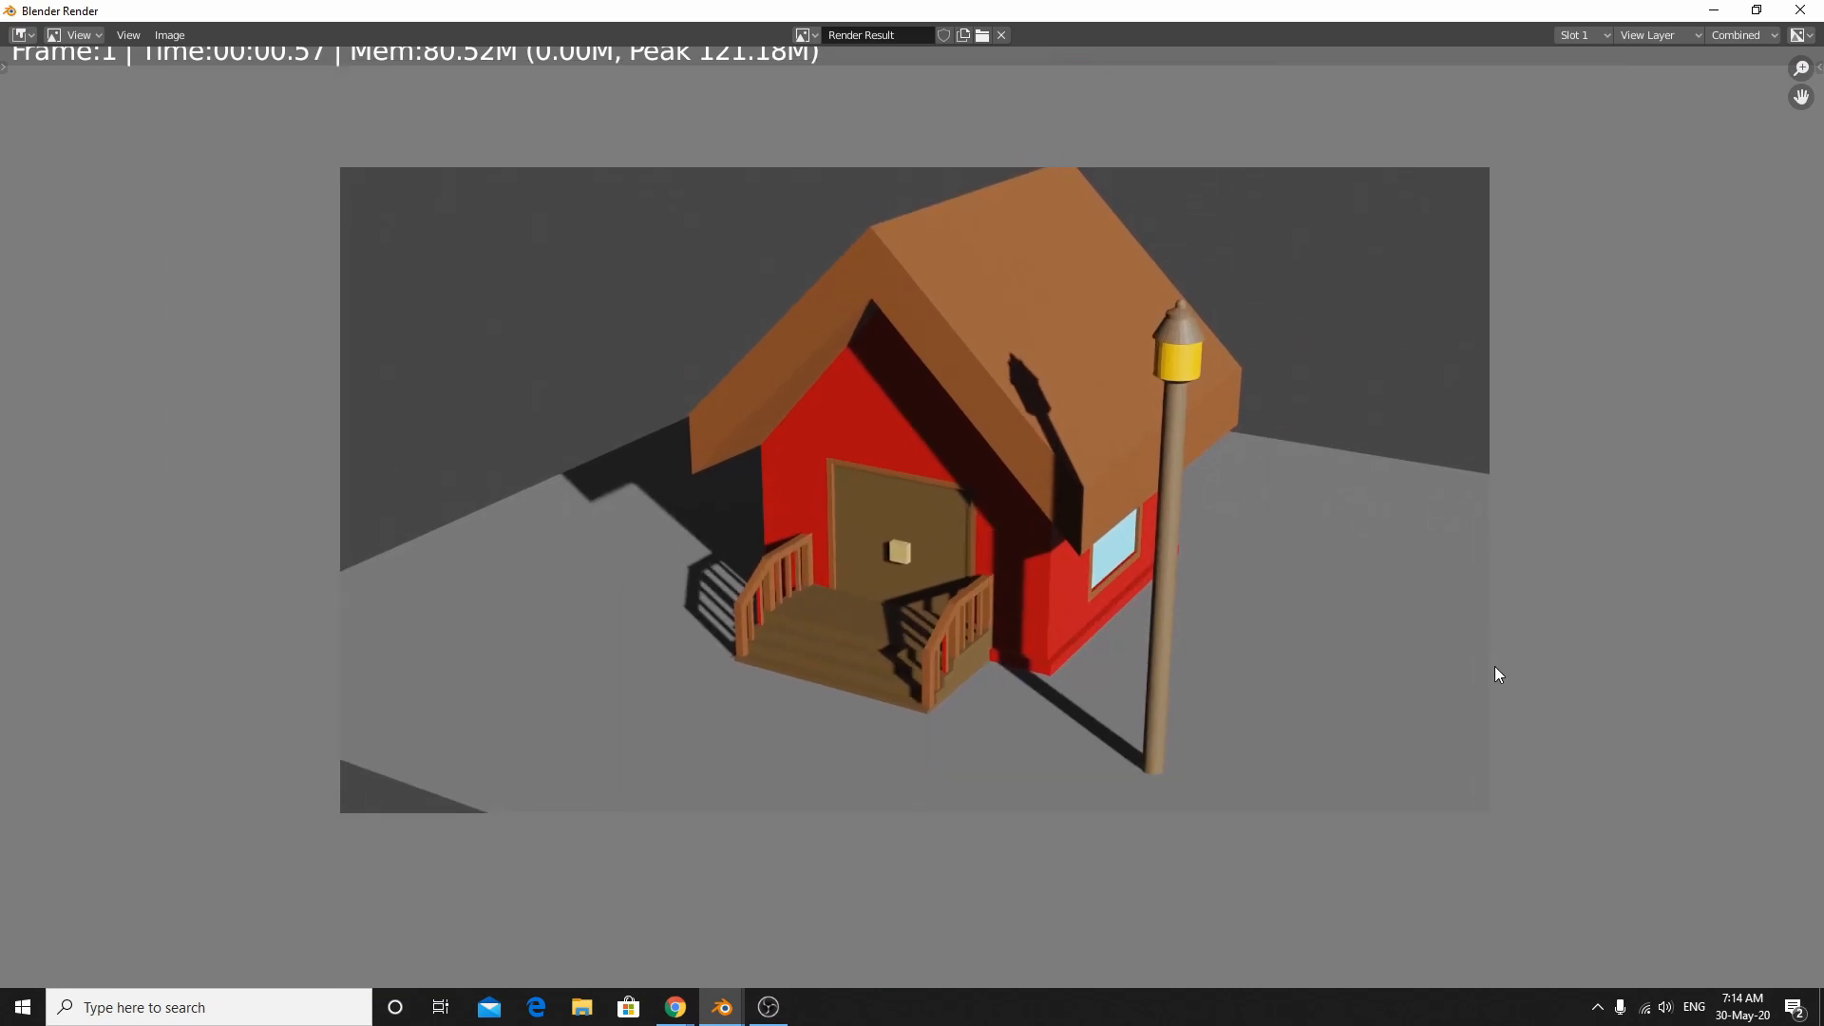